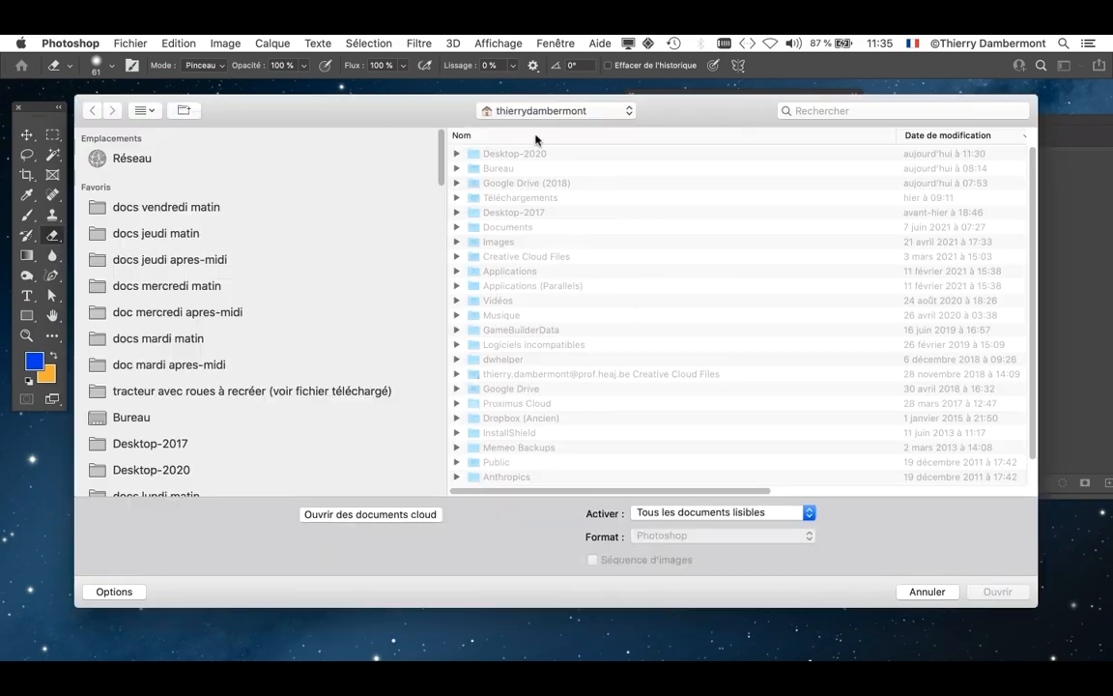
# - Open the lop_eared_rabbit_hare JPEG from its subfolder in the "docs vendredi matin" folder
pyautogui.click(193, 209)
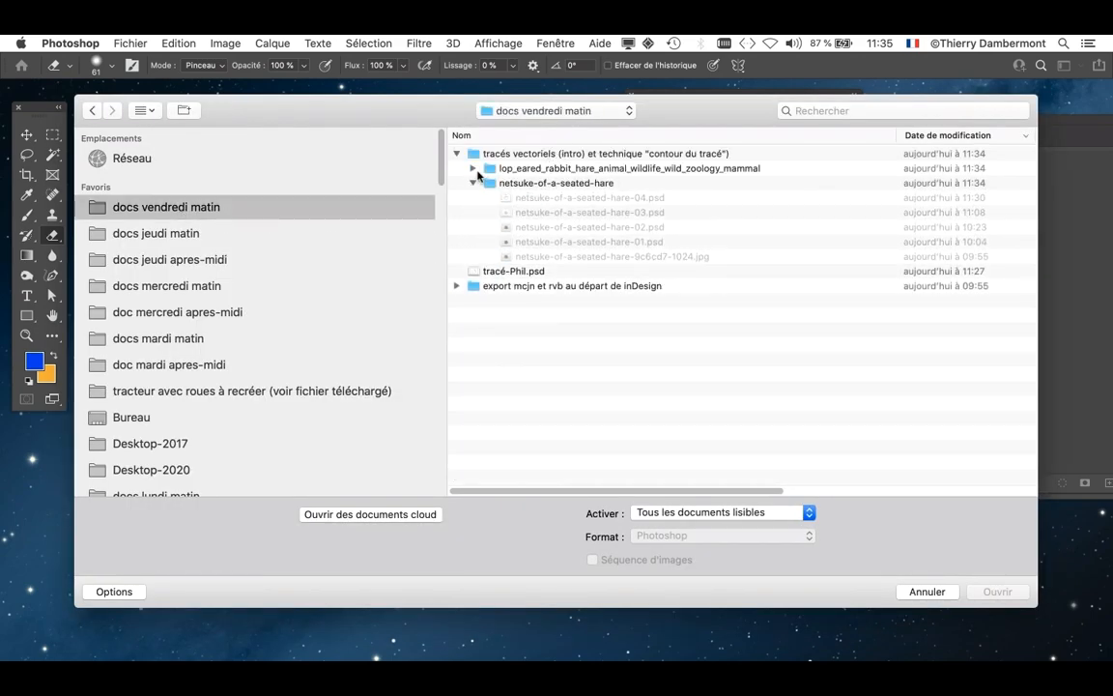
pyautogui.click(472, 169)
pyautogui.click(538, 183)
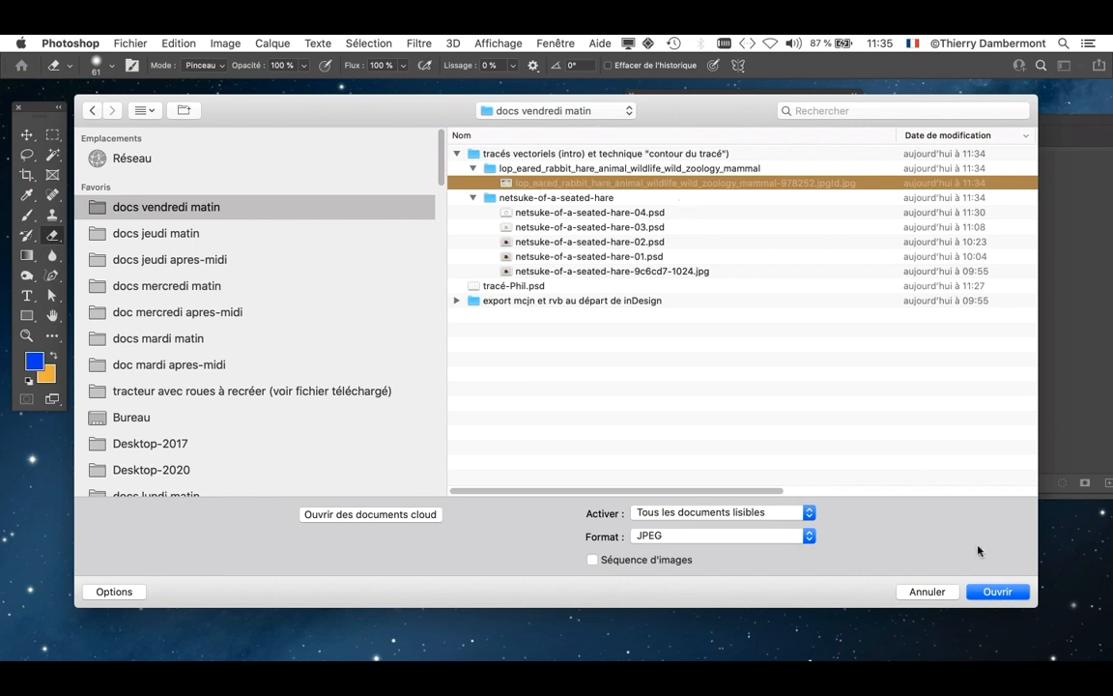
pyautogui.click(995, 591)
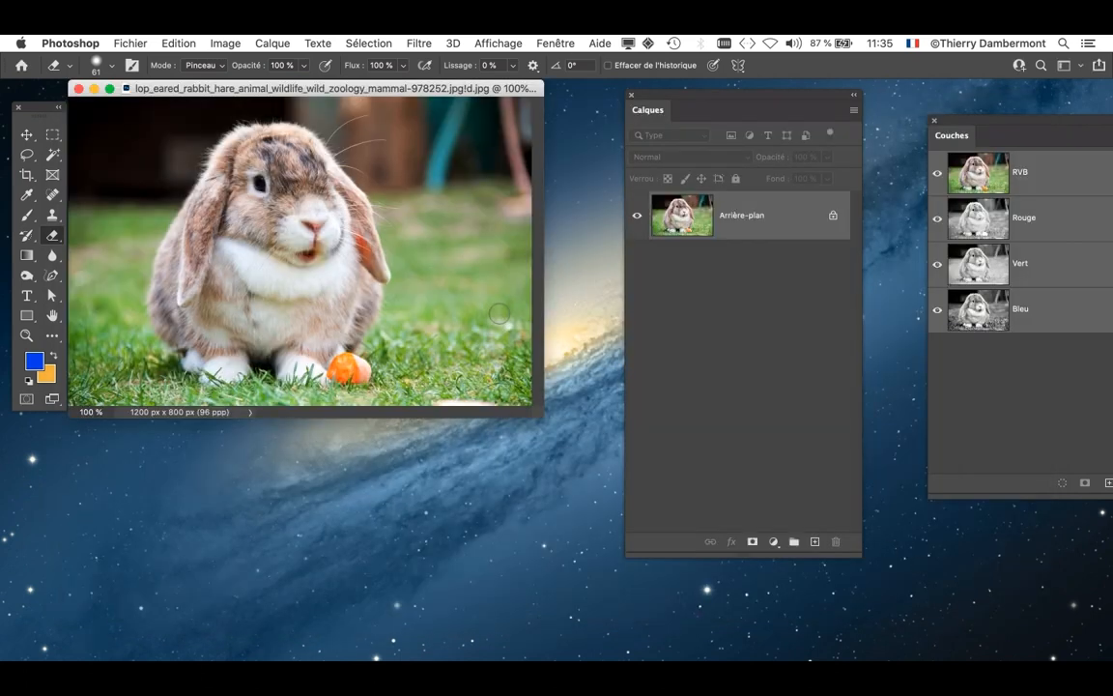
# - Show the rabbit photo in full-screen mode with the menu bar and move the Calques panel clear of the image
pyautogui.press('f')
pyautogui.moveTo(487, 353); pyautogui.dragTo(268, 272)
pyautogui.moveTo(691, 95); pyautogui.dragTo(794, 99)
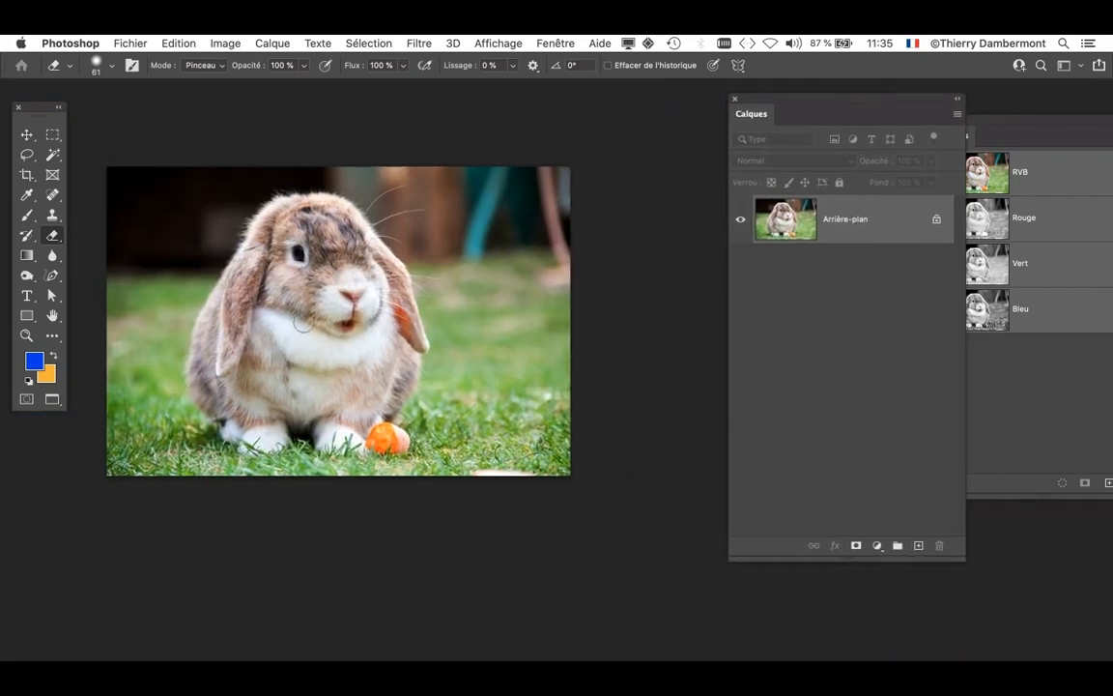
# - Select the rabbit automatically with the Sujet selection command
pyautogui.scroll(2, 302, 322)
pyautogui.moveTo(403, 268); pyautogui.dragTo(487, 333)
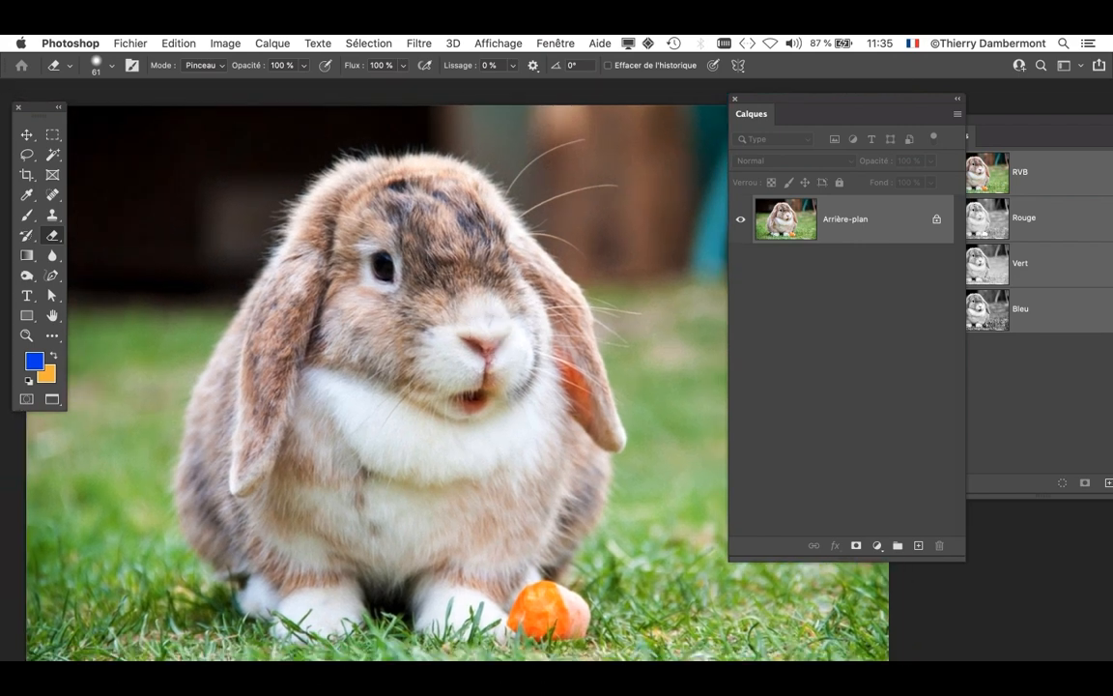
pyautogui.click(372, 43)
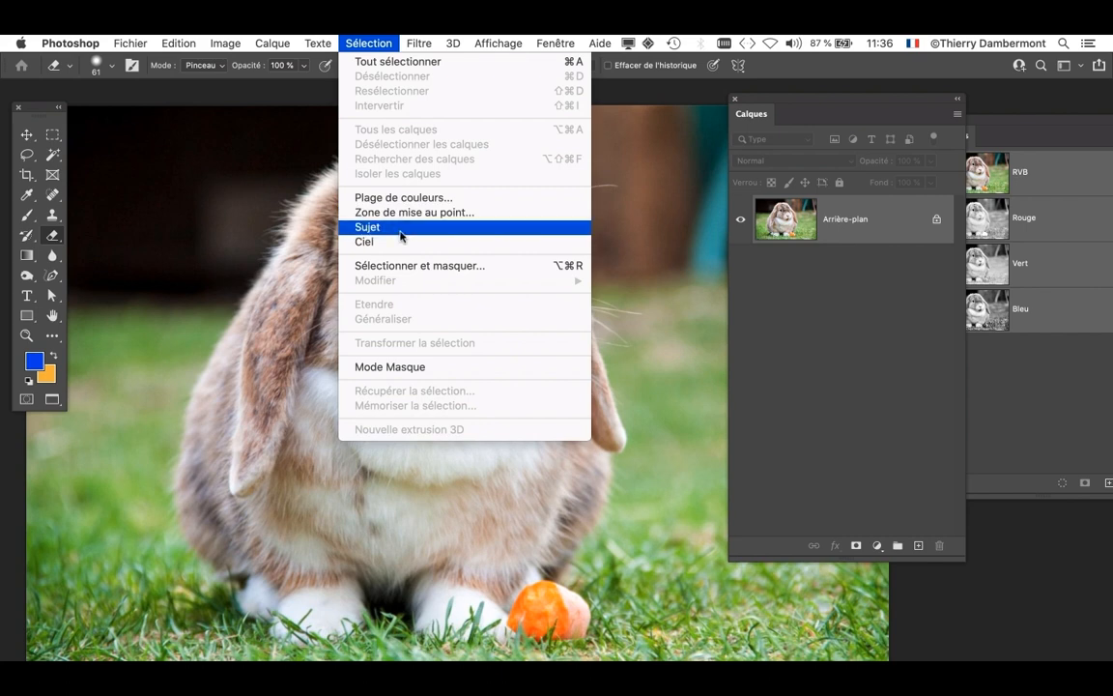
pyautogui.click(400, 232)
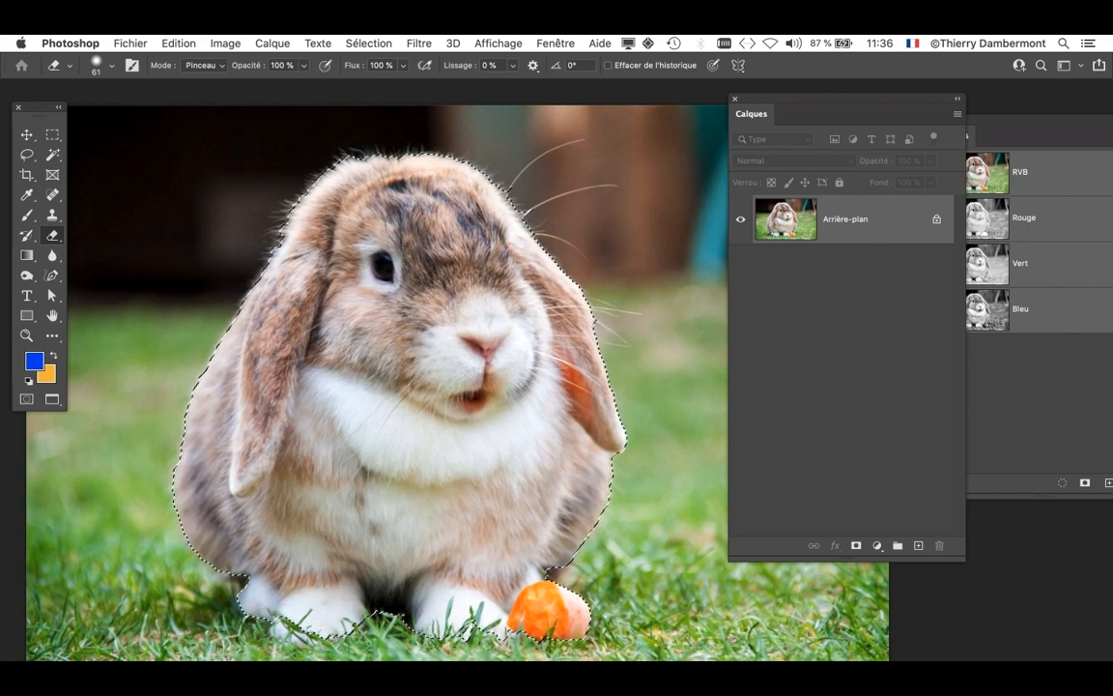
pyautogui.press('super+minus')
pyautogui.scroll(-2, 398, 225)
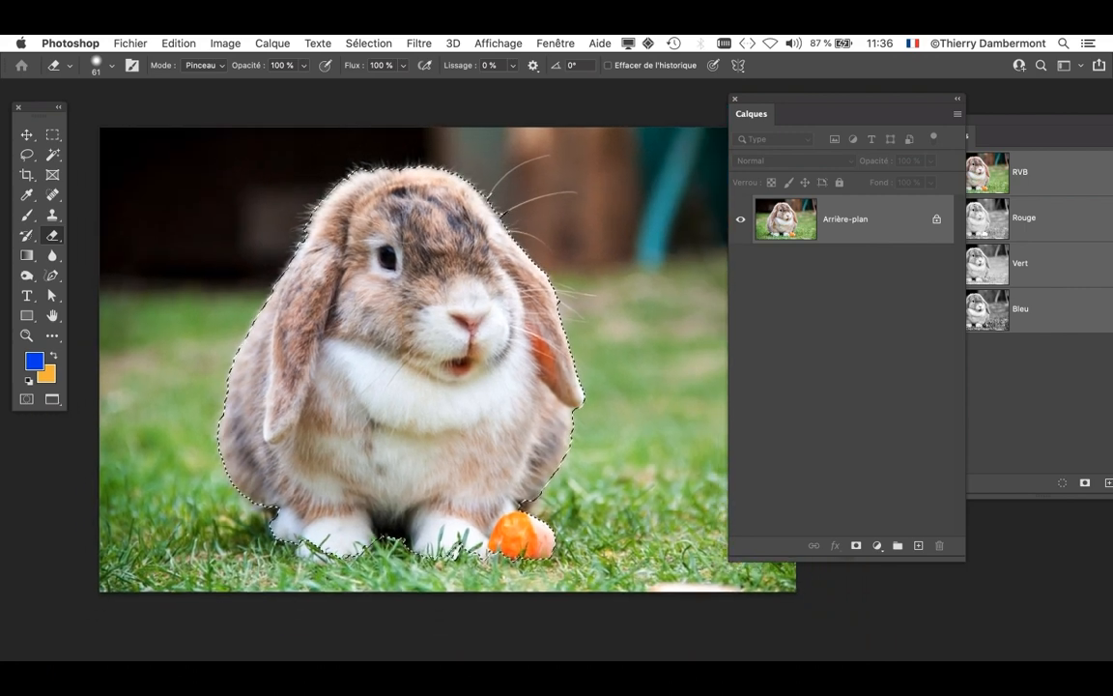
# - Display the rabbit selection as a Quick Mask overlay and move the floating panels off the photo
pyautogui.moveTo(37, 108); pyautogui.dragTo(102, 121)
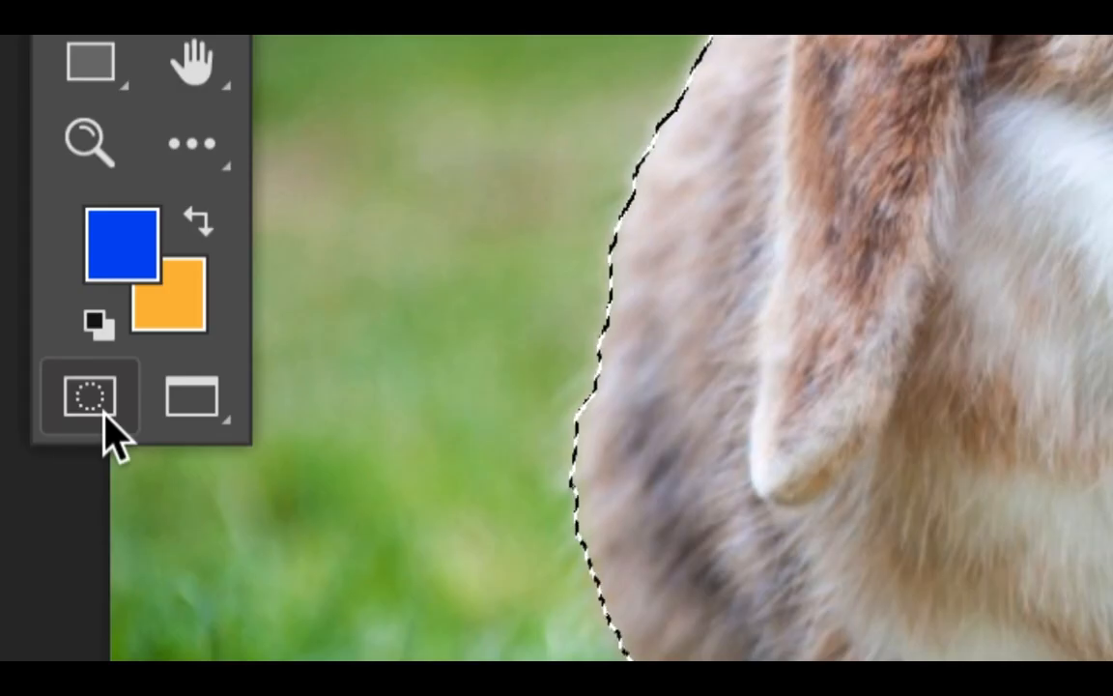
pyautogui.click(90, 396)
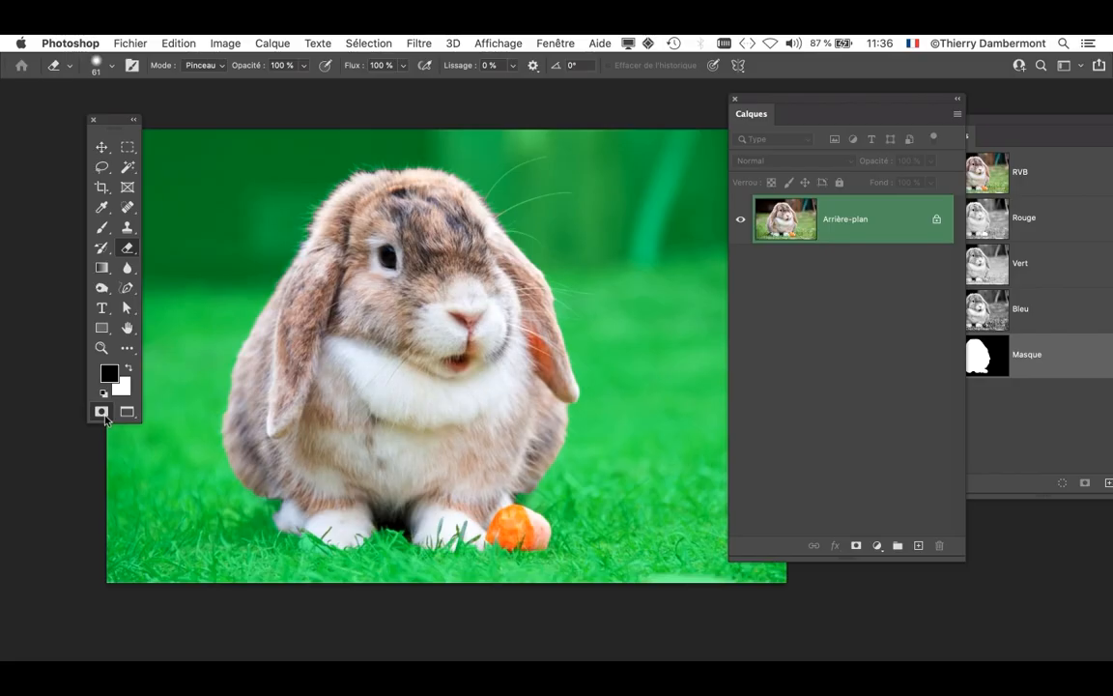
pyautogui.moveTo(791, 99); pyautogui.dragTo(880, 93)
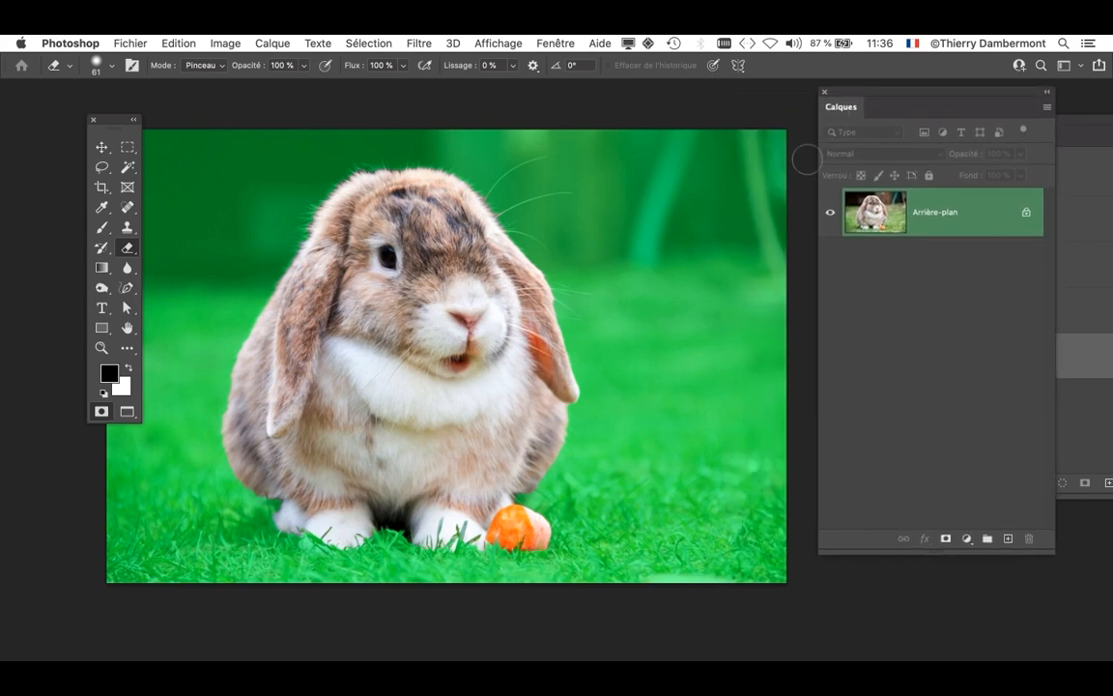
pyautogui.moveTo(96, 124); pyautogui.dragTo(100, 107)
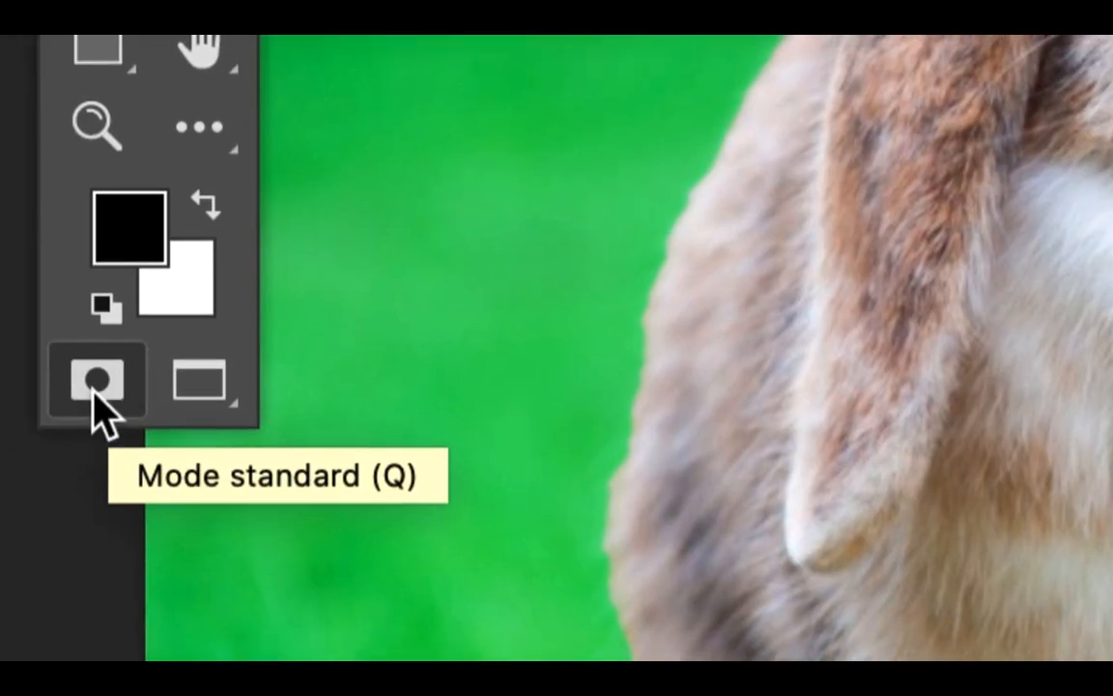
# - Change the Quick Mask overlay colour to red, keeping 50 % opacity, and display the selection as a mask again
pyautogui.click(95, 391)
pyautogui.doubleClick(97, 378)
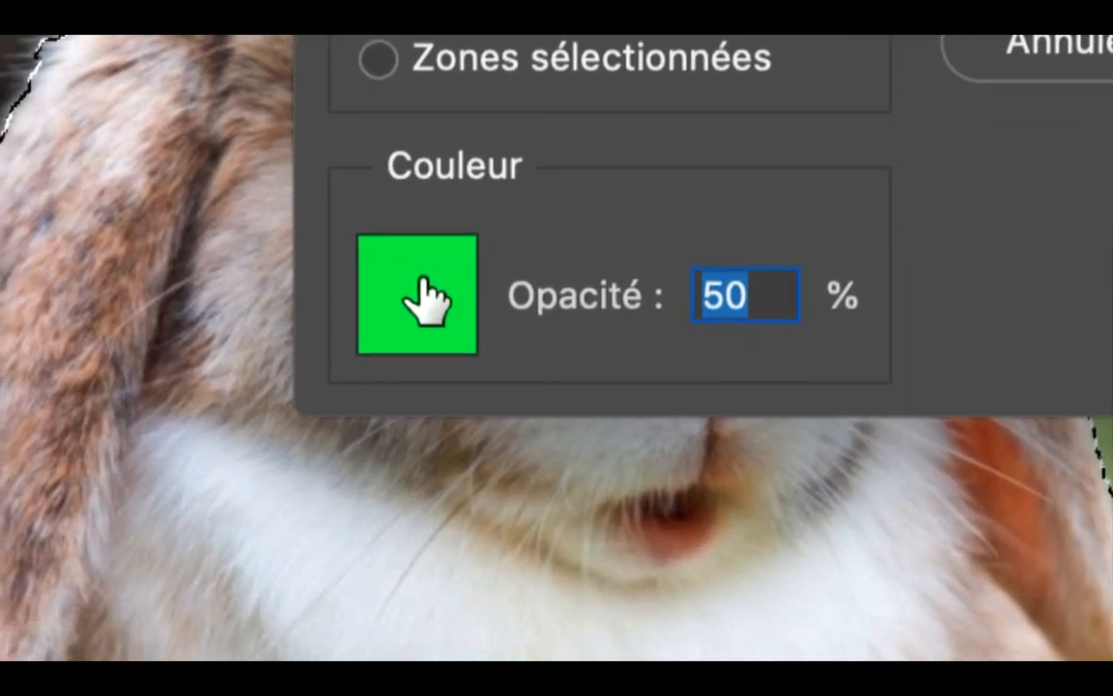
pyautogui.click(19, 647)
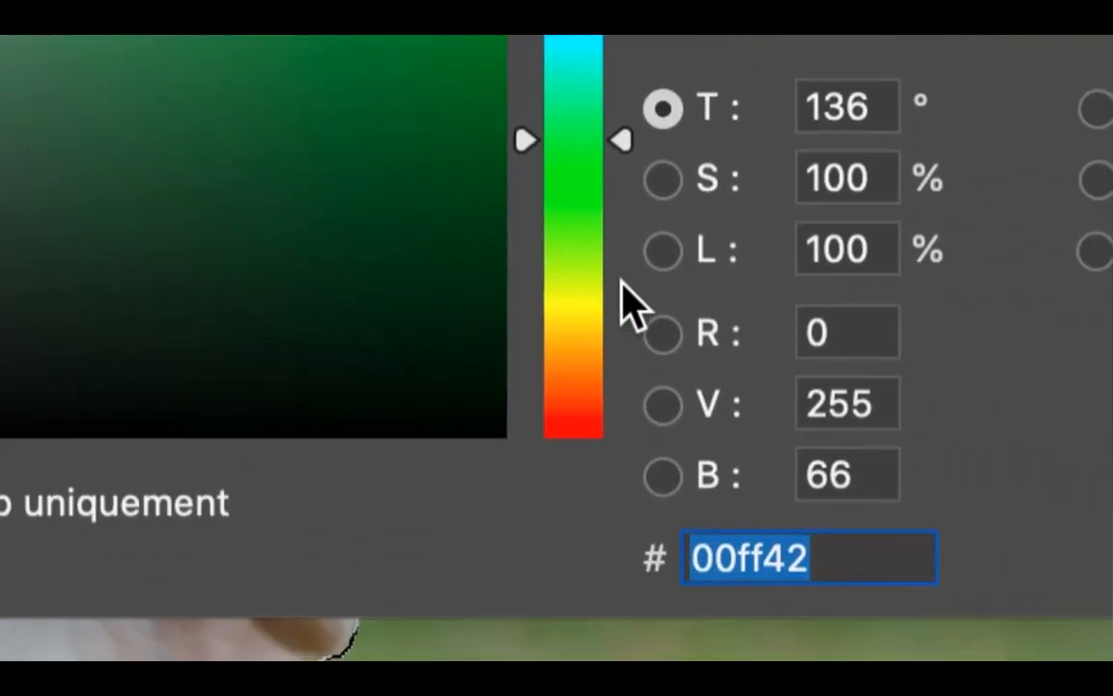
pyautogui.moveTo(804, 475); pyautogui.dragTo(796, 543)
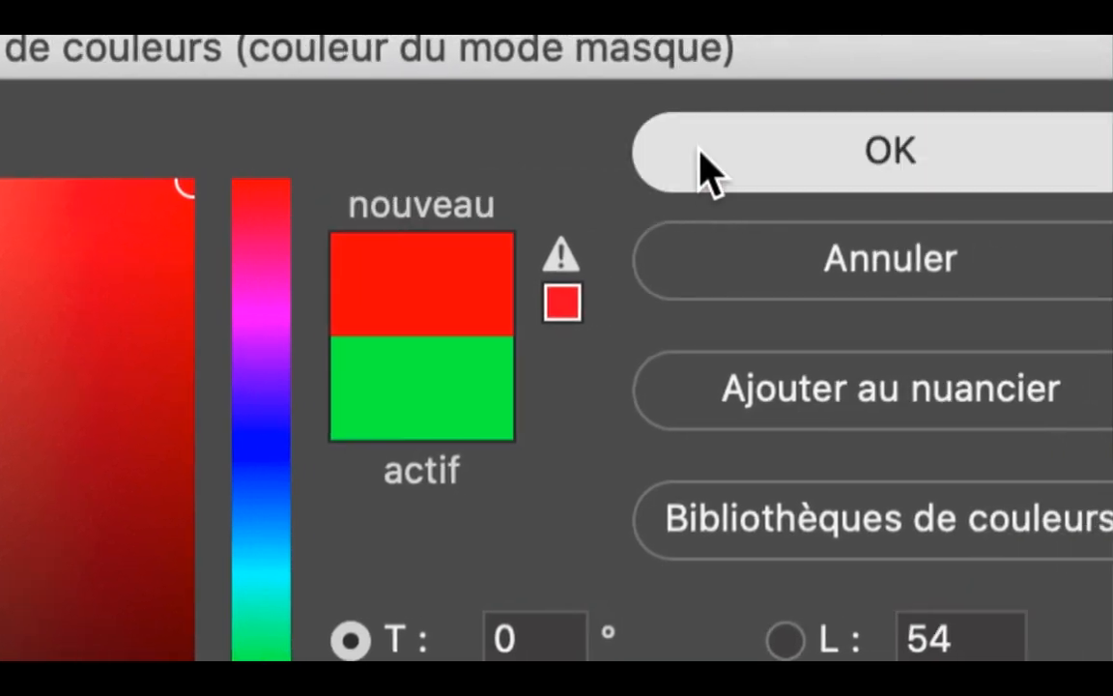
pyautogui.click(1107, 76)
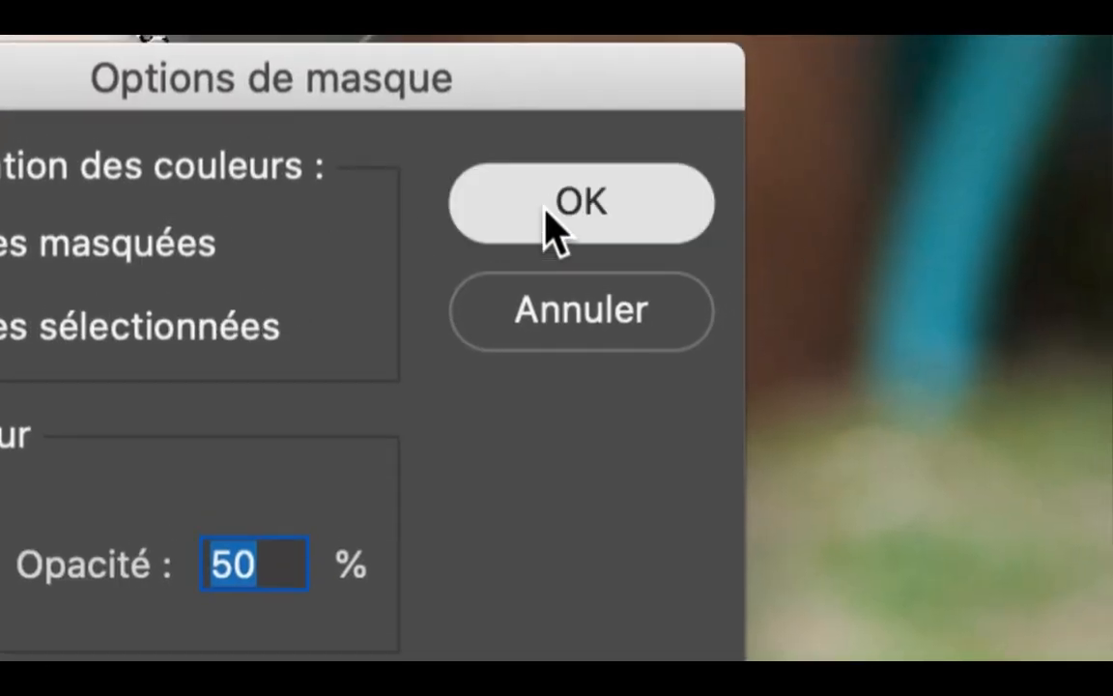
pyautogui.click(15, 444)
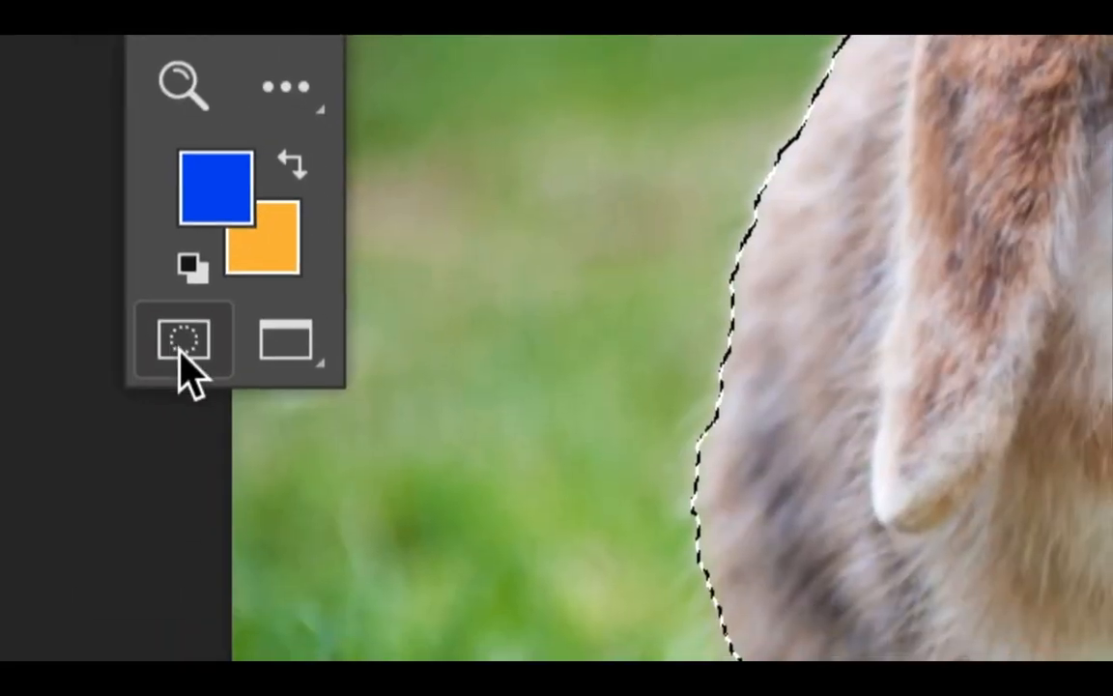
pyautogui.click(182, 343)
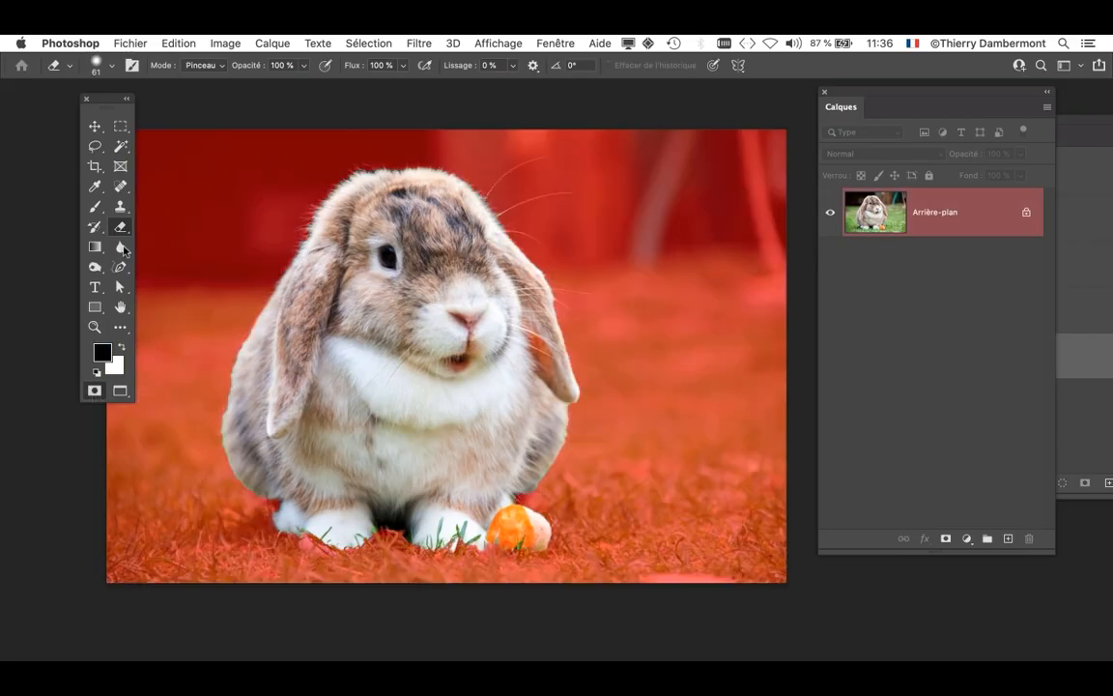
# - Examine the edge of the red mask along the fur on the rabbit's head, ears and whiskers
pyautogui.moveTo(109, 108); pyautogui.dragTo(84, 105)
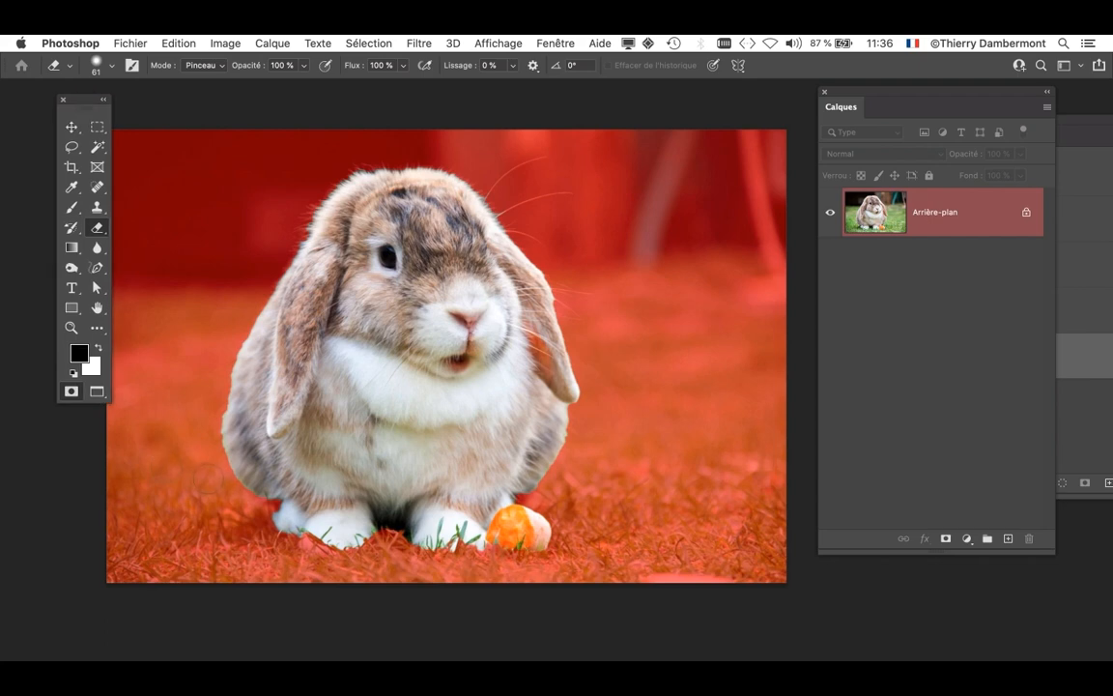
pyautogui.scroll(4, 394, 179)
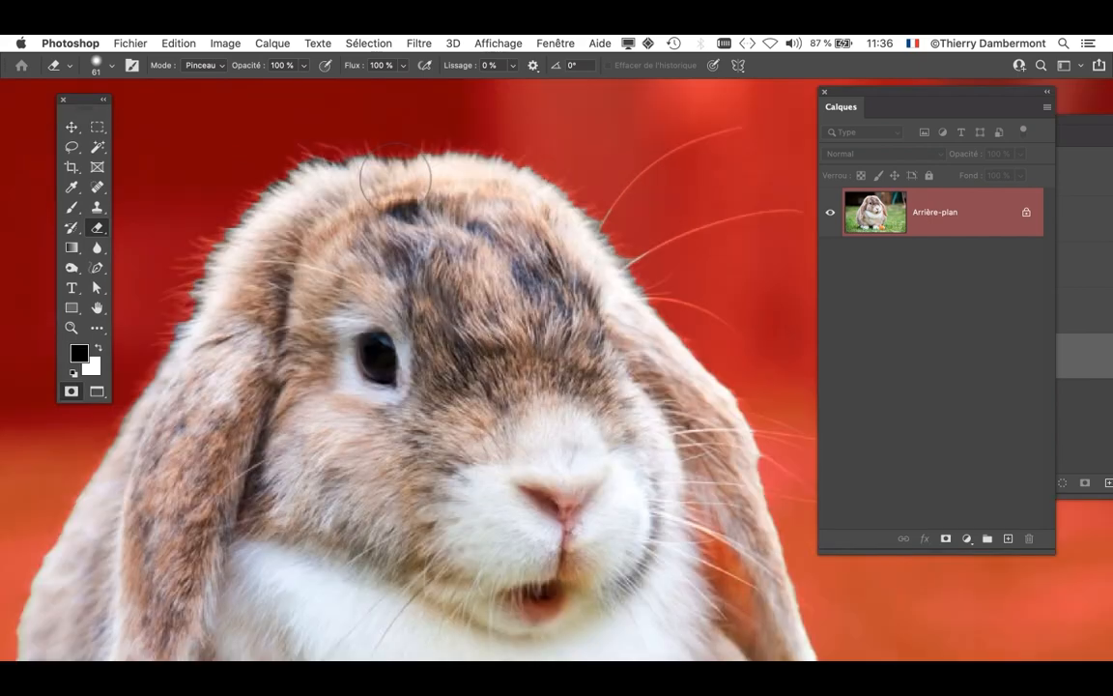
pyautogui.scroll(1, 395, 184)
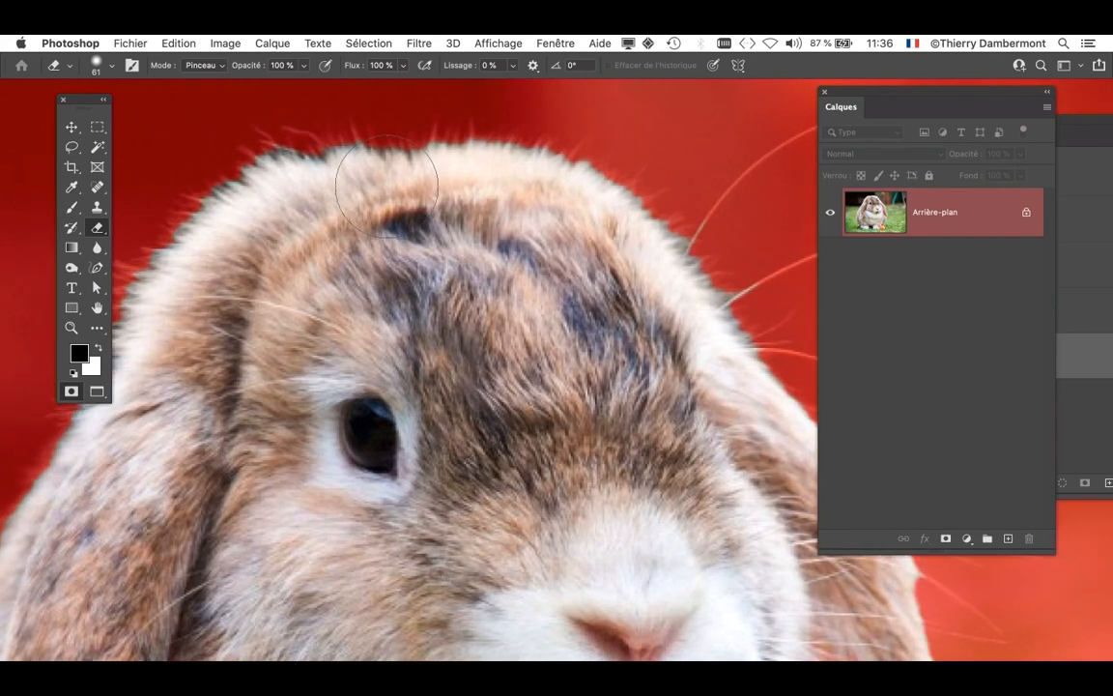
pyautogui.moveTo(86, 115); pyautogui.dragTo(59, 108)
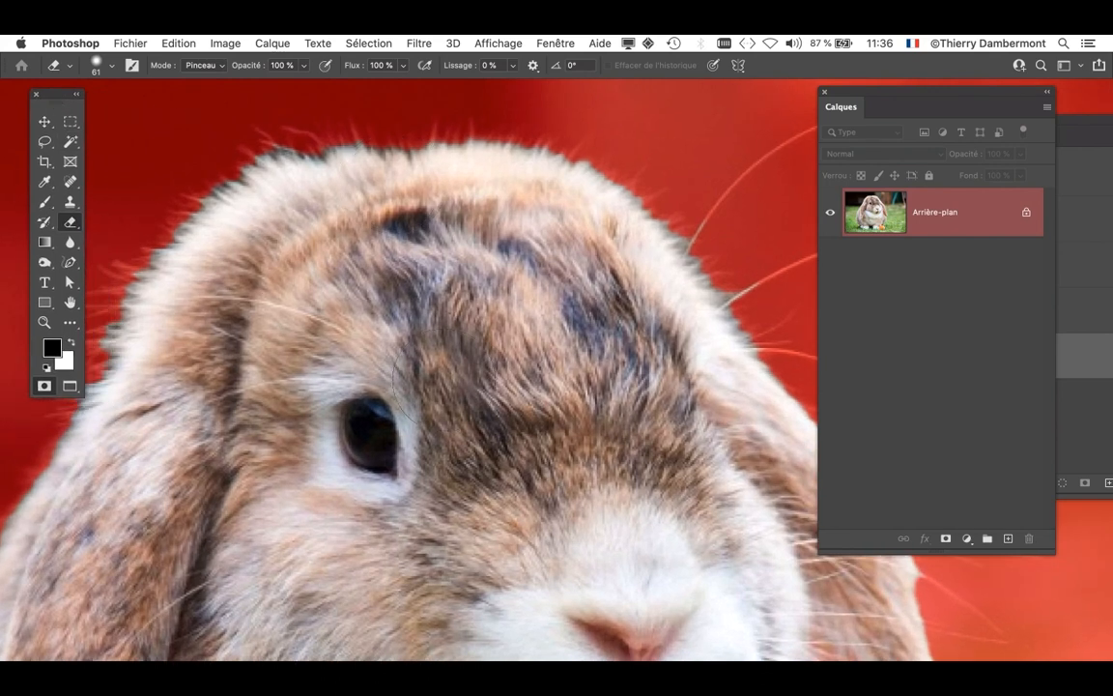
pyautogui.scroll(-2, 392, 435)
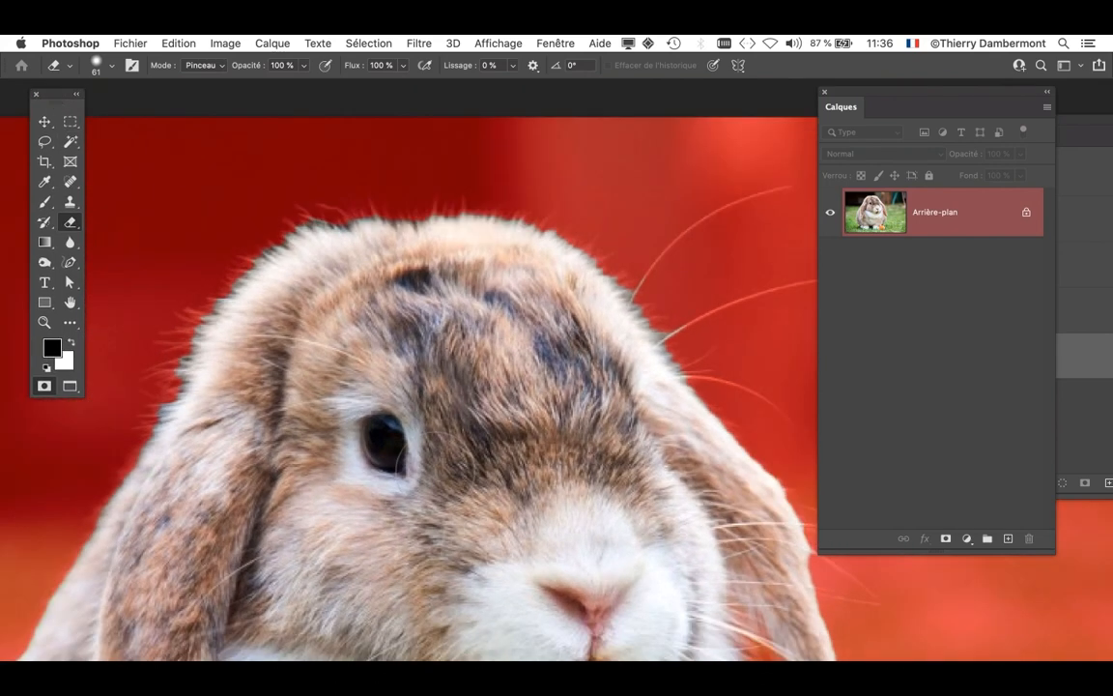
pyautogui.scroll(-2, 438, 483)
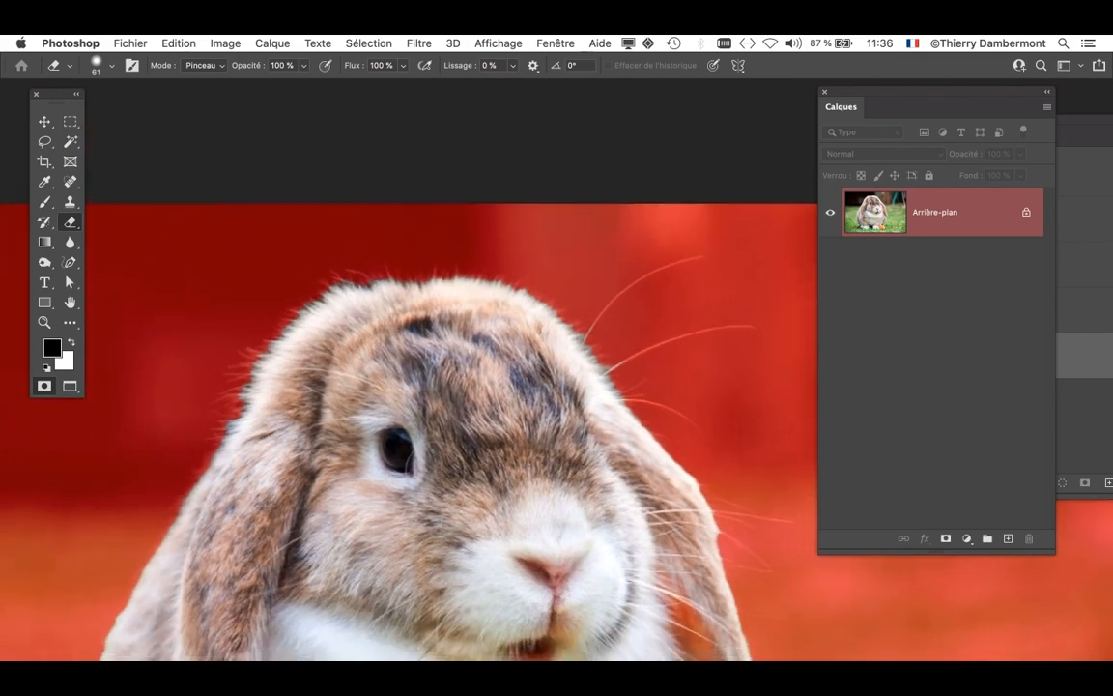
pyautogui.moveTo(518, 548); pyautogui.dragTo(485, 271)
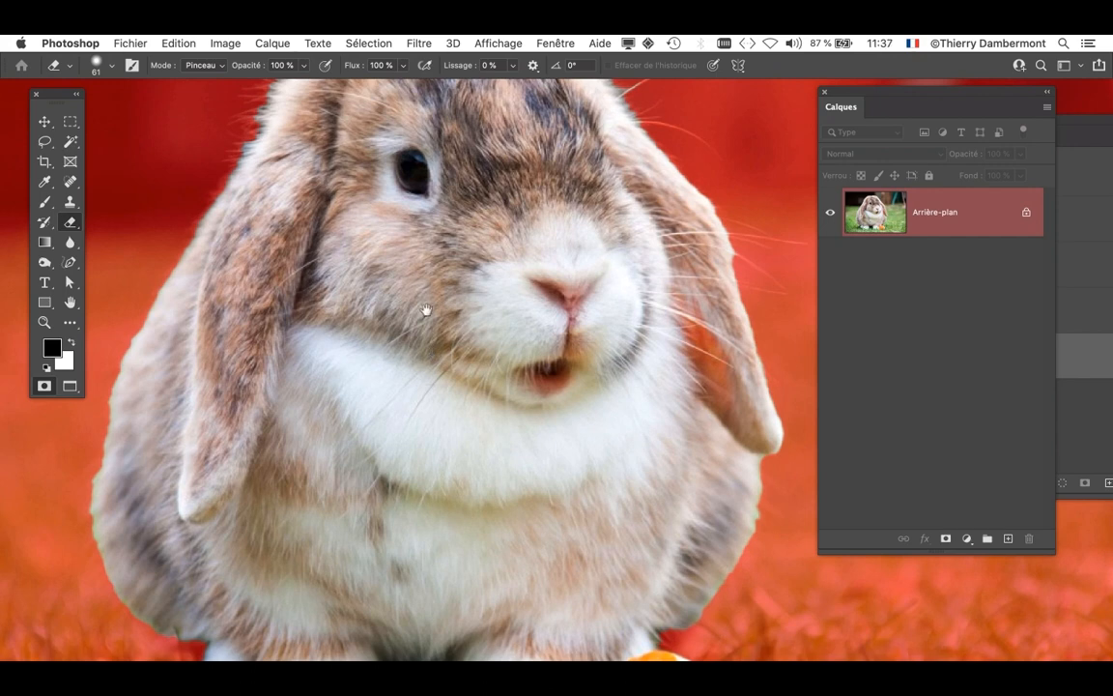
pyautogui.moveTo(426, 311); pyautogui.dragTo(475, 558)
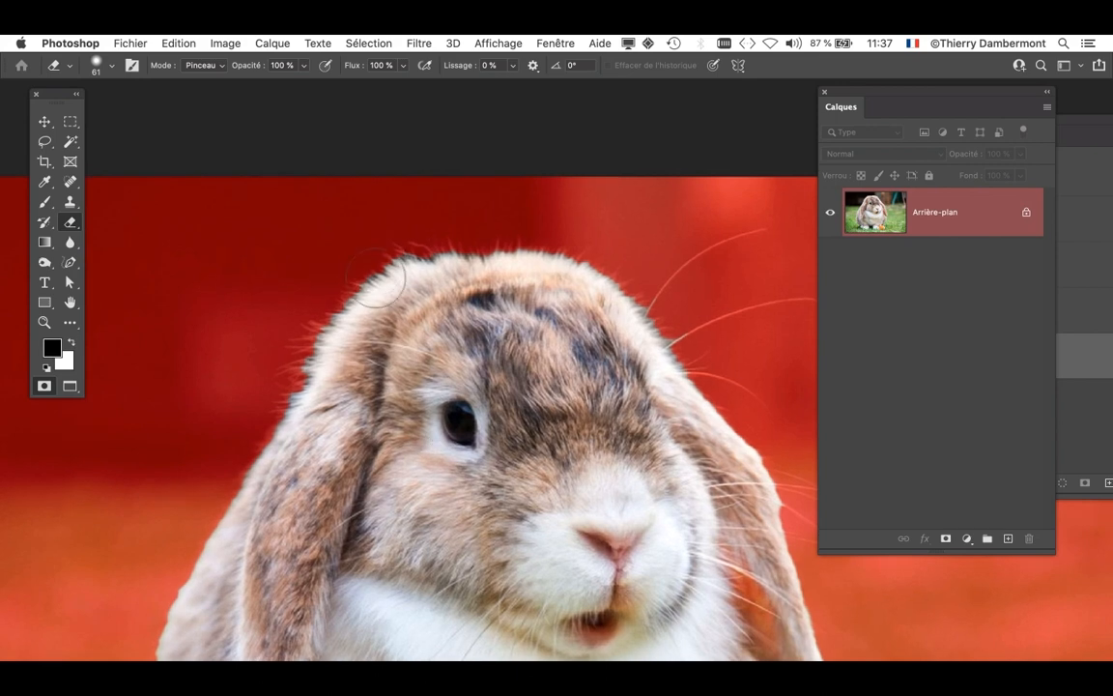
# - Preview a Gaussian Blur with a 31.7-pixel radius on the mask and cancel it
pyautogui.click(51, 122)
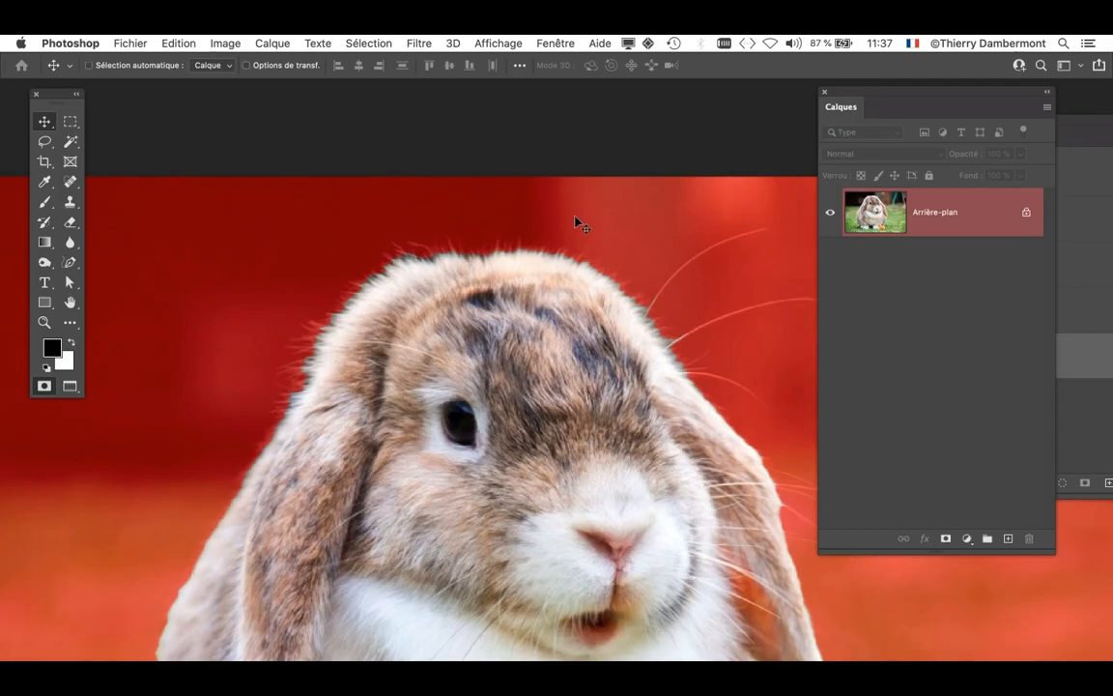
pyautogui.click(418, 42)
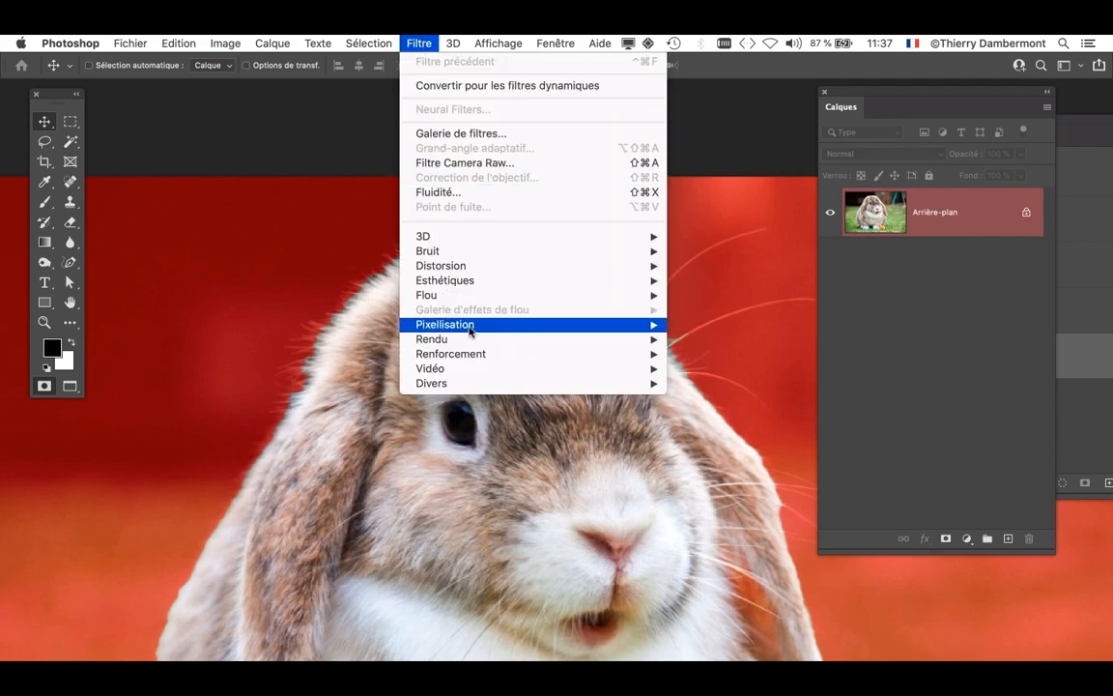
pyautogui.moveTo(427, 294)
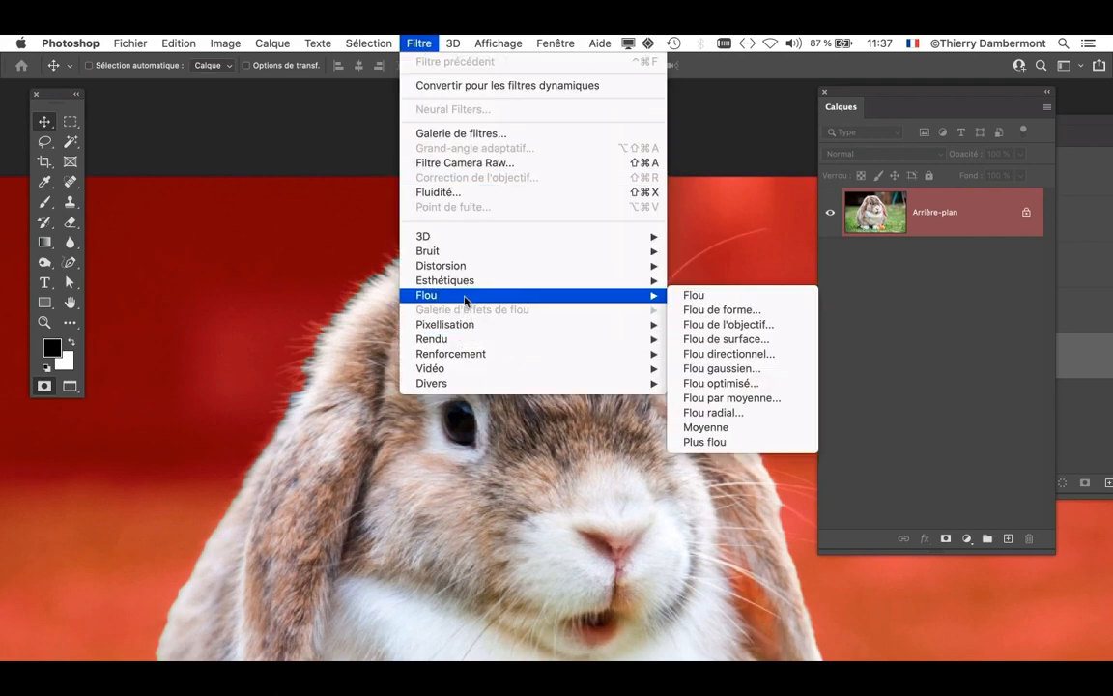
pyautogui.click(756, 376)
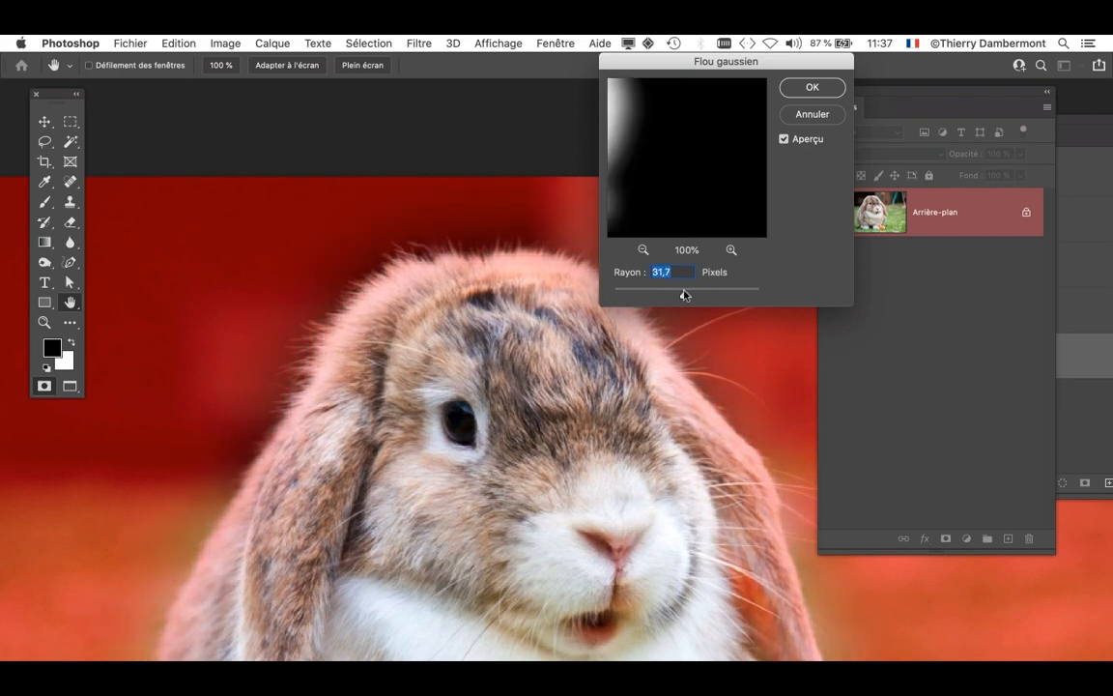
pyautogui.click(812, 114)
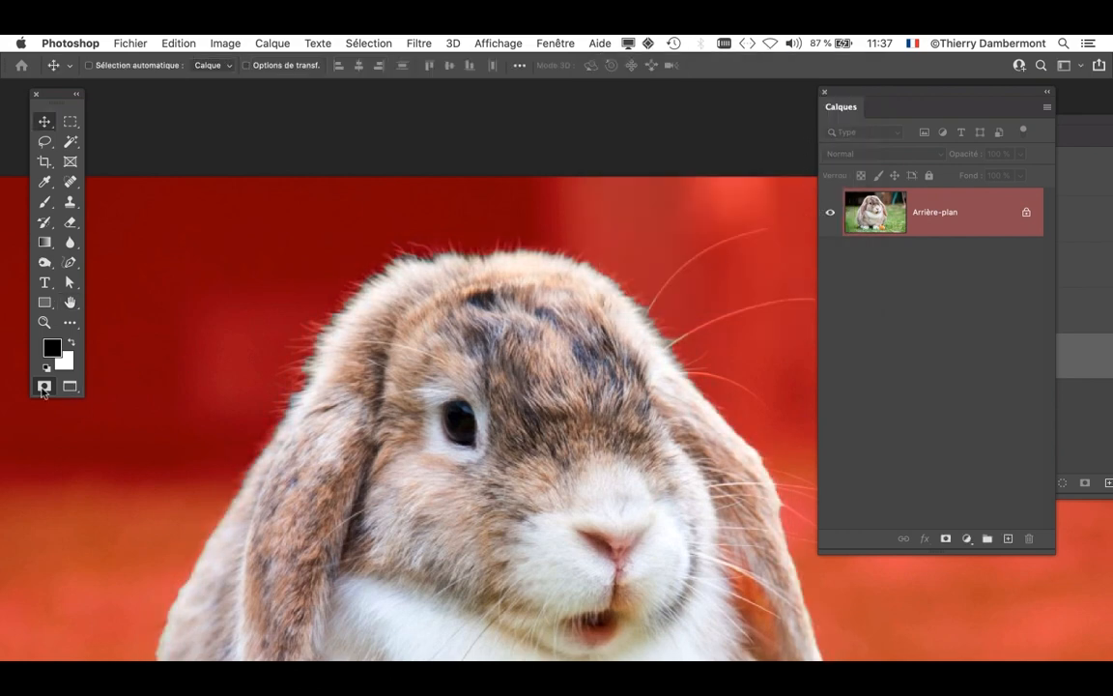
# - Return from Quick Mask to standard mode and inspect the selection outline around the rabbit
pyautogui.click(43, 388)
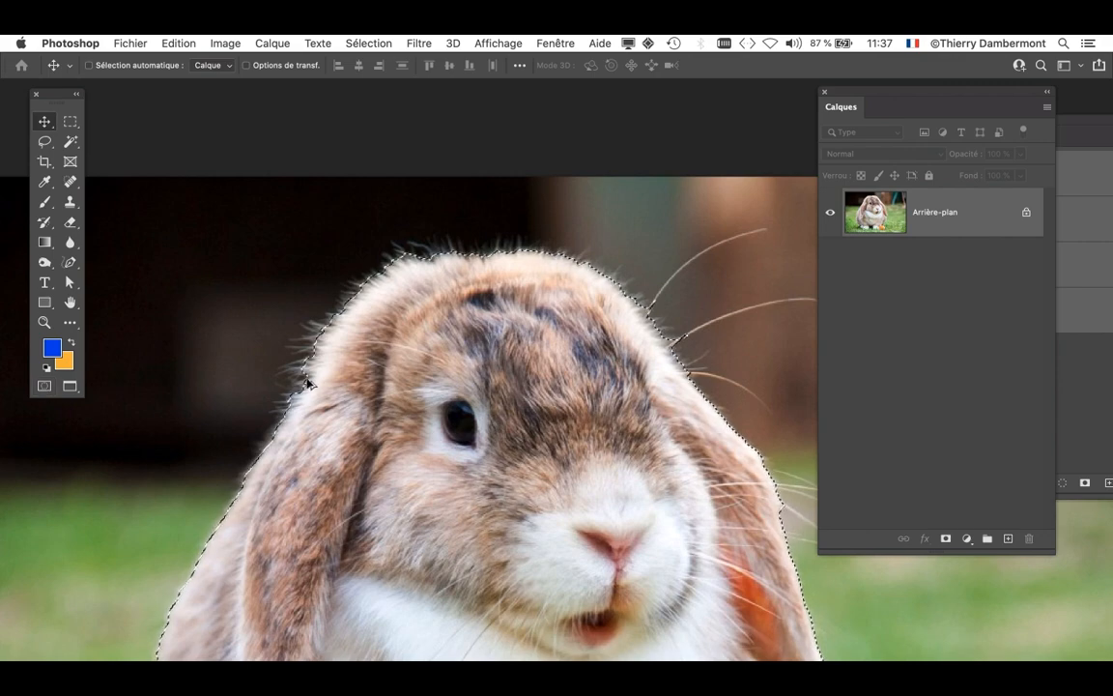
pyautogui.scroll(-1, 309, 383)
pyautogui.scroll(-2, 309, 382)
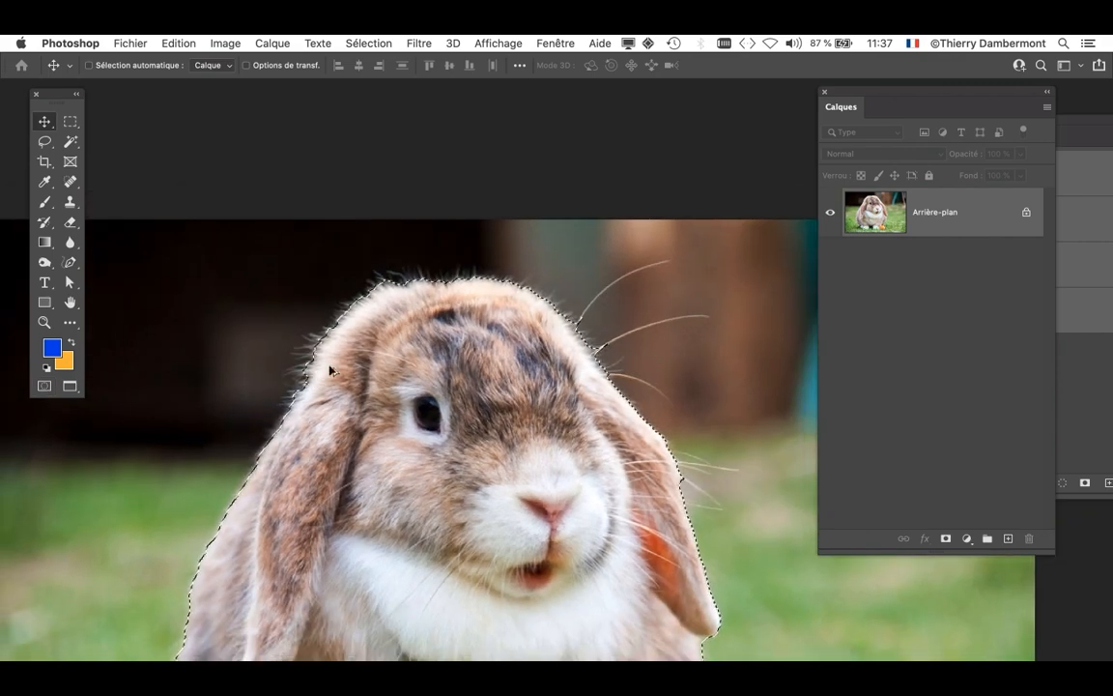
pyautogui.press('super+d')
pyautogui.scroll(3, 372, 288)
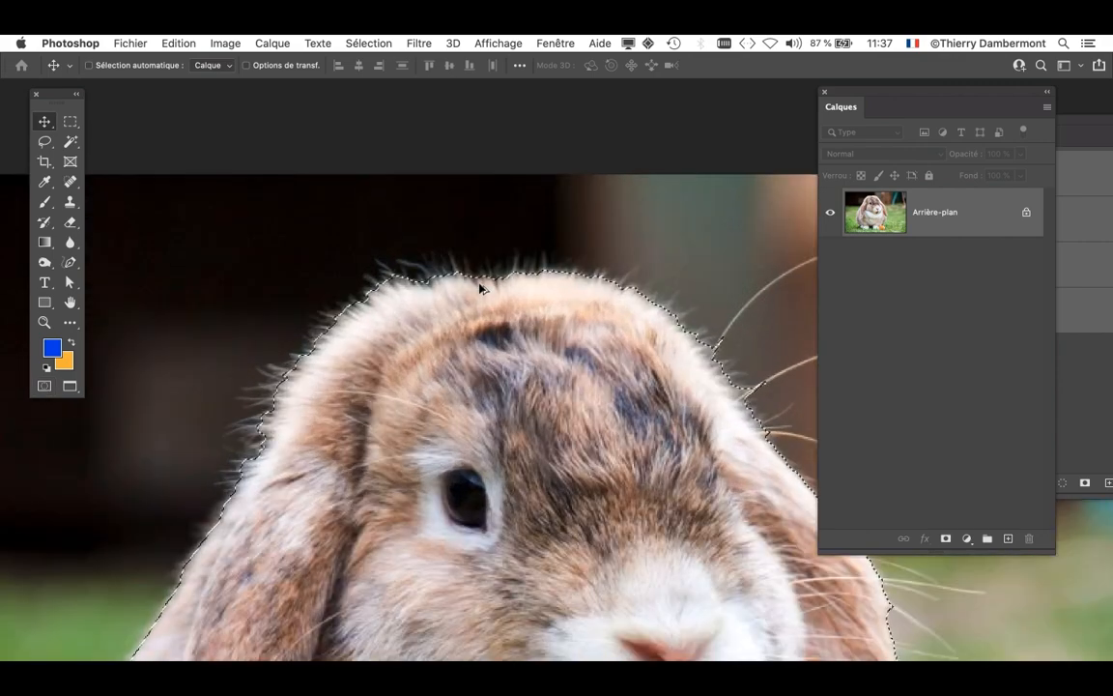
pyautogui.scroll(-5, 481, 288)
pyautogui.press('super+h')
pyautogui.scroll(1, 480, 291)
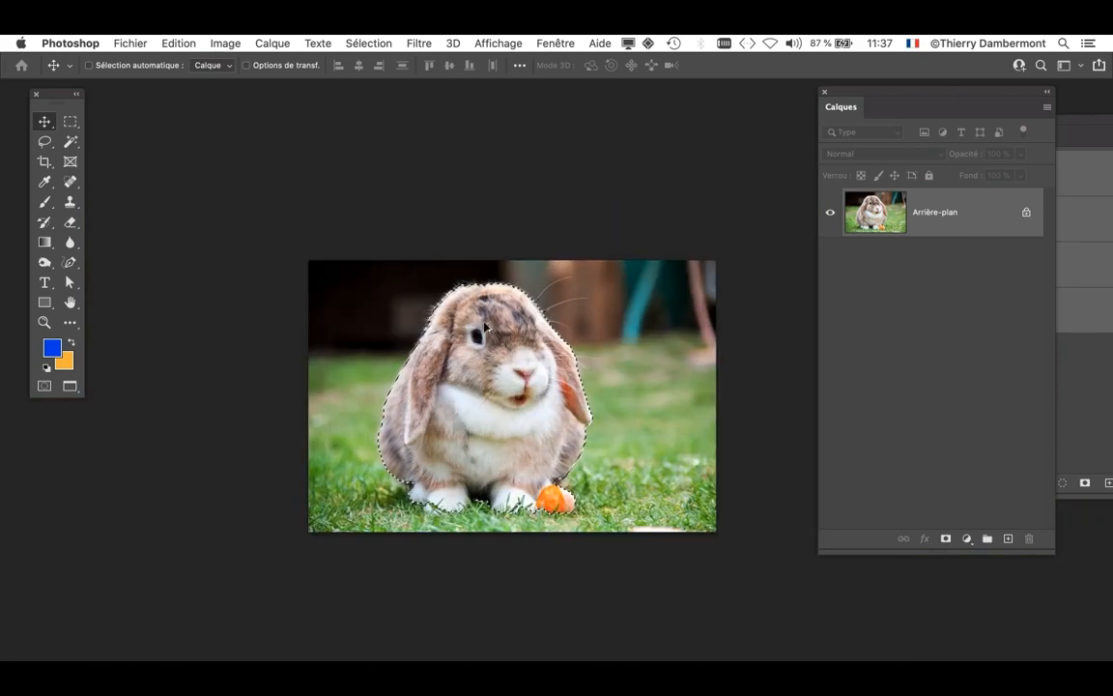
# - Contract the rabbit selection by 5 pixels, without applying the effect at the canvas bounds
pyautogui.scroll(4, 486, 336)
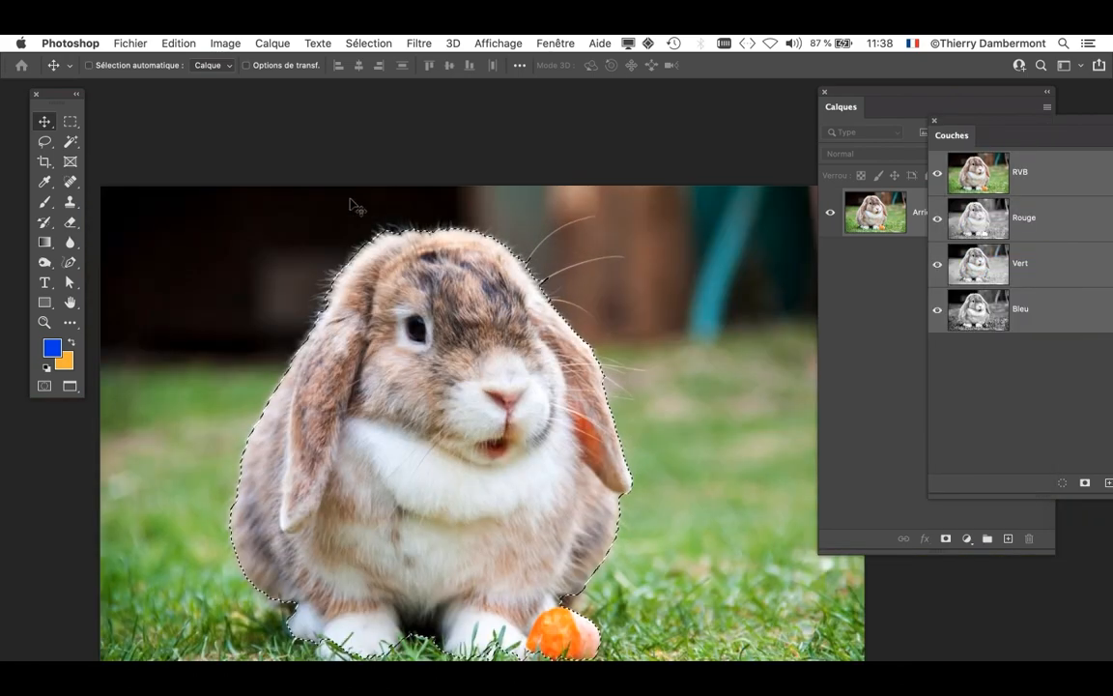
pyautogui.click(365, 42)
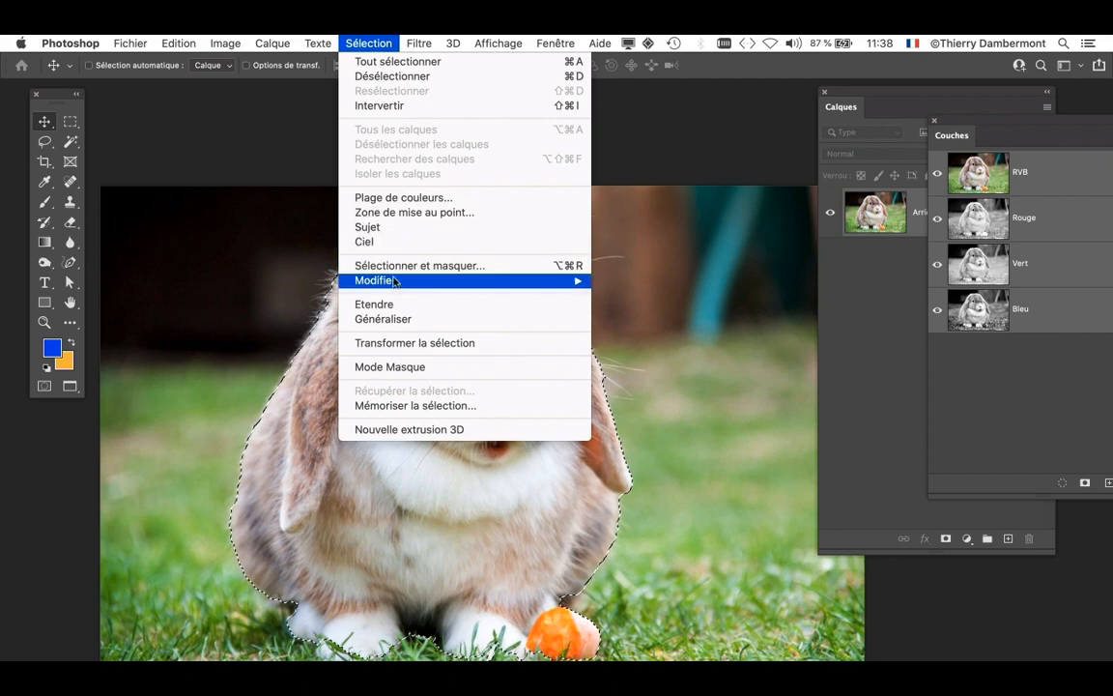
pyautogui.moveTo(401, 282)
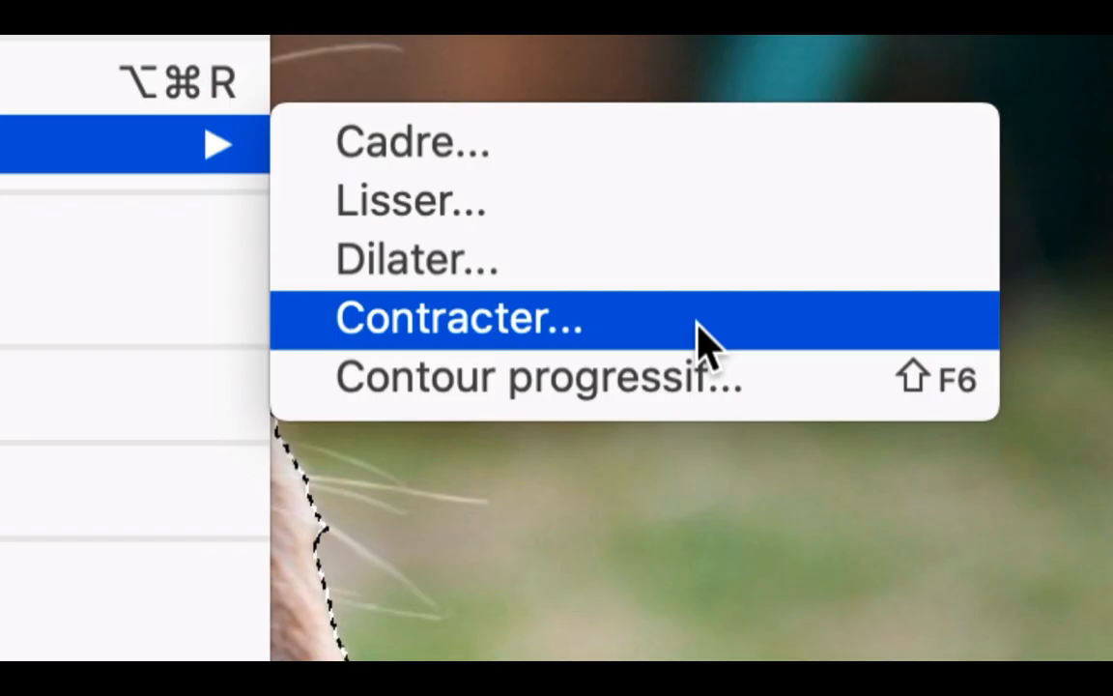
pyautogui.click(696, 323)
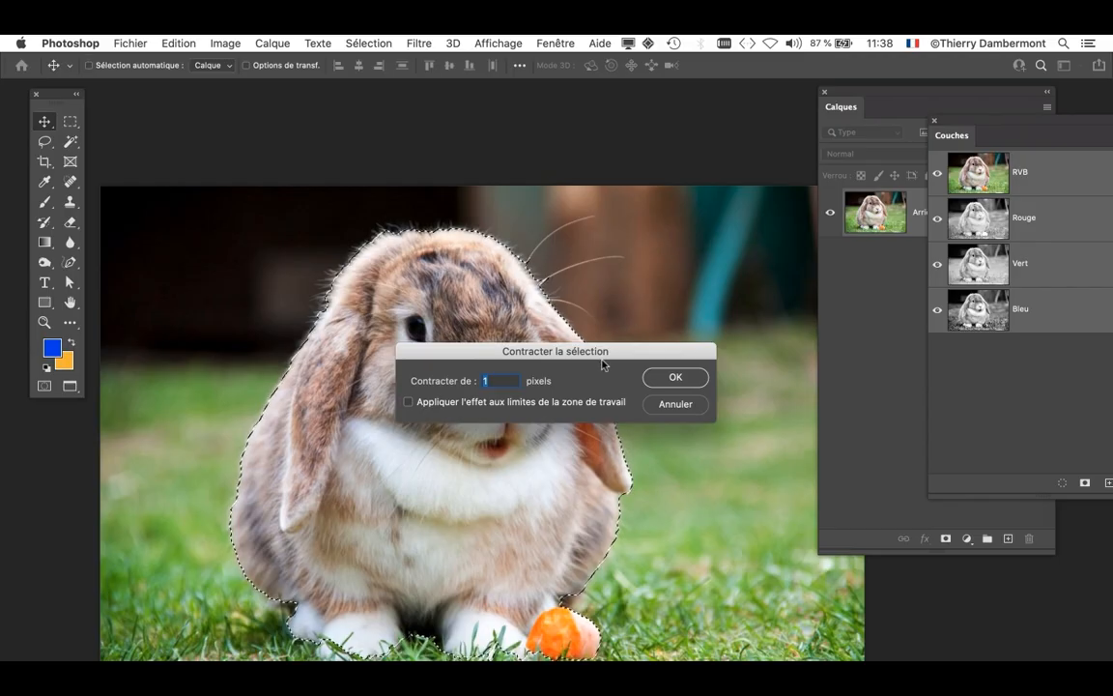
pyautogui.moveTo(600, 359); pyautogui.dragTo(627, 108)
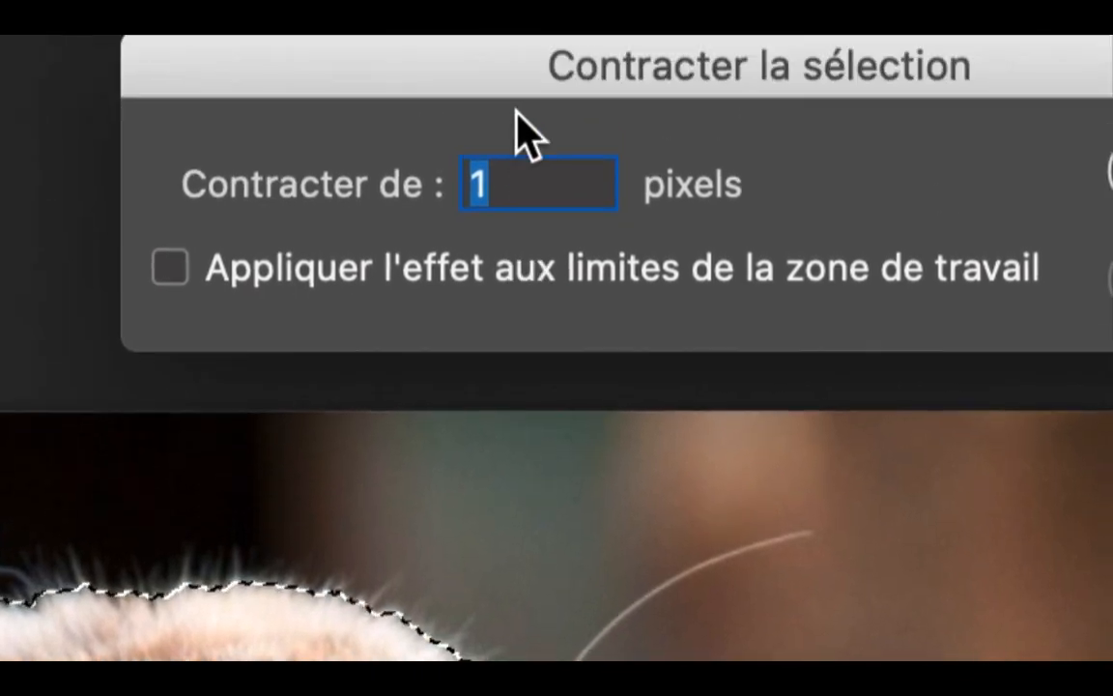
pyautogui.moveTo(509, 71); pyautogui.dragTo(394, 237)
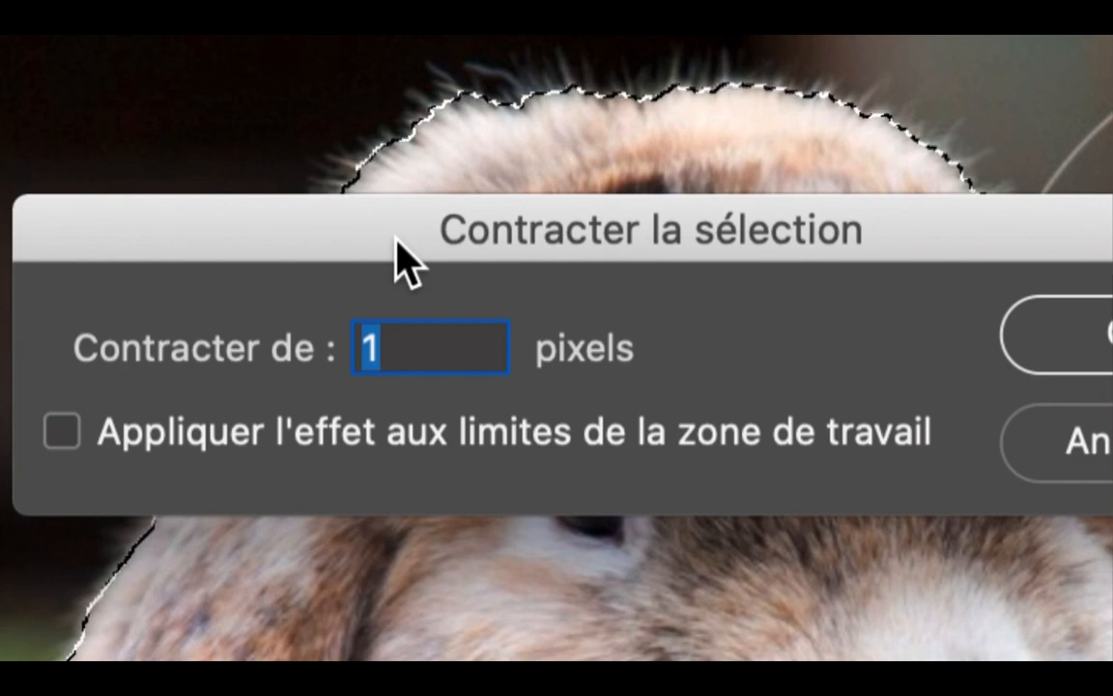
pyautogui.write('5')
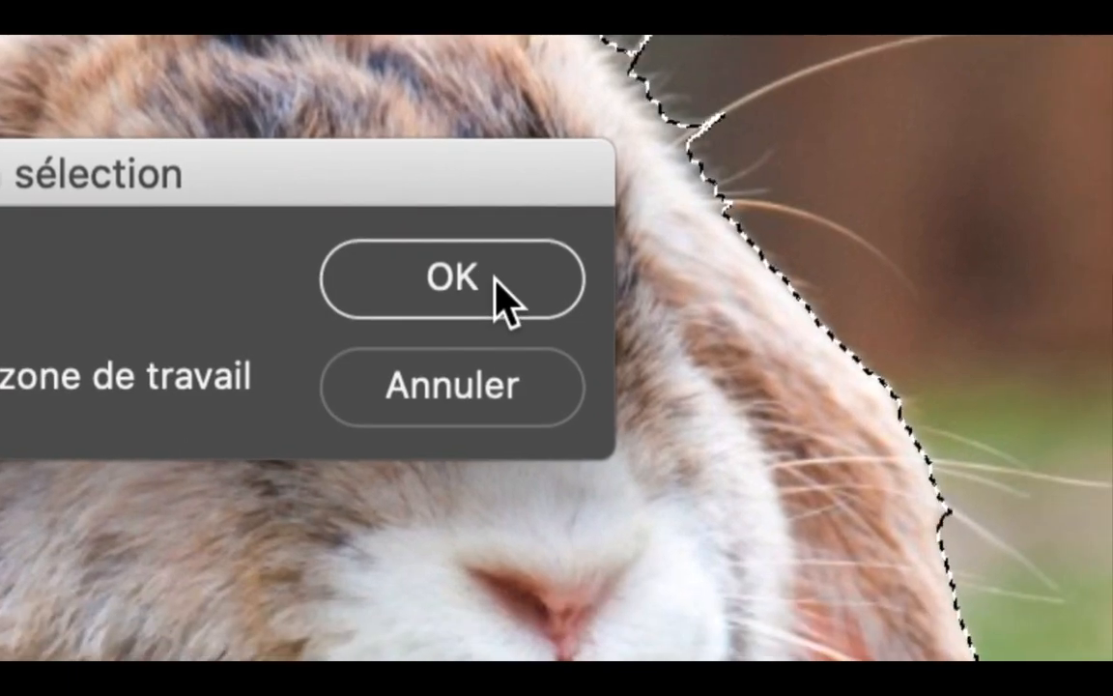
pyautogui.click(489, 282)
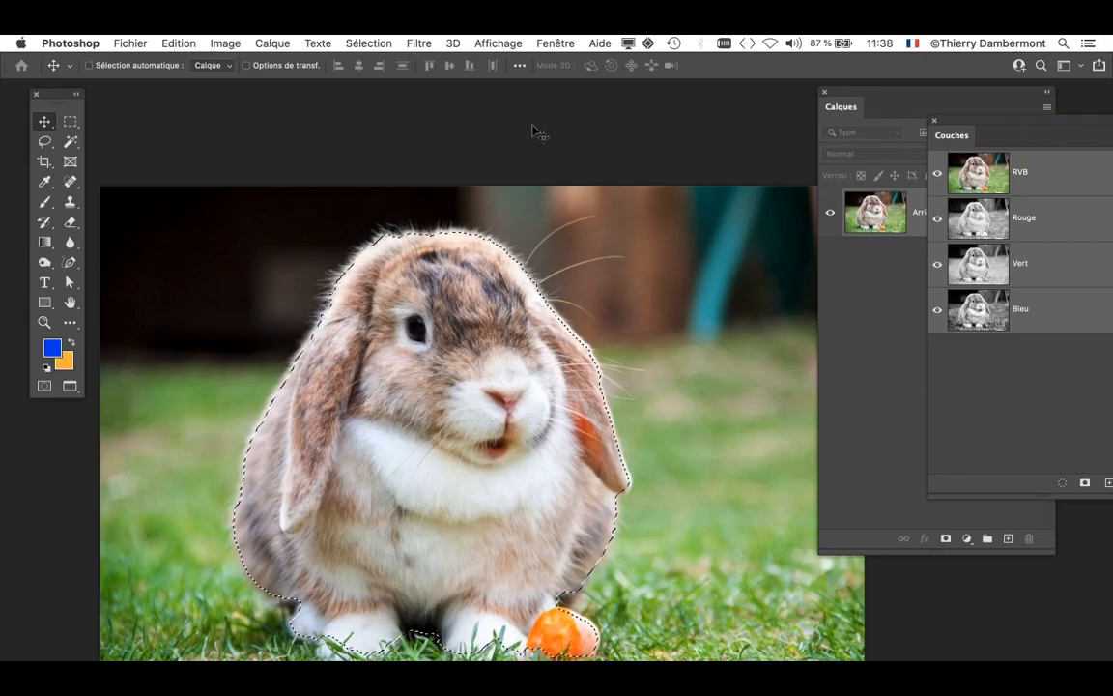
pyautogui.click(354, 40)
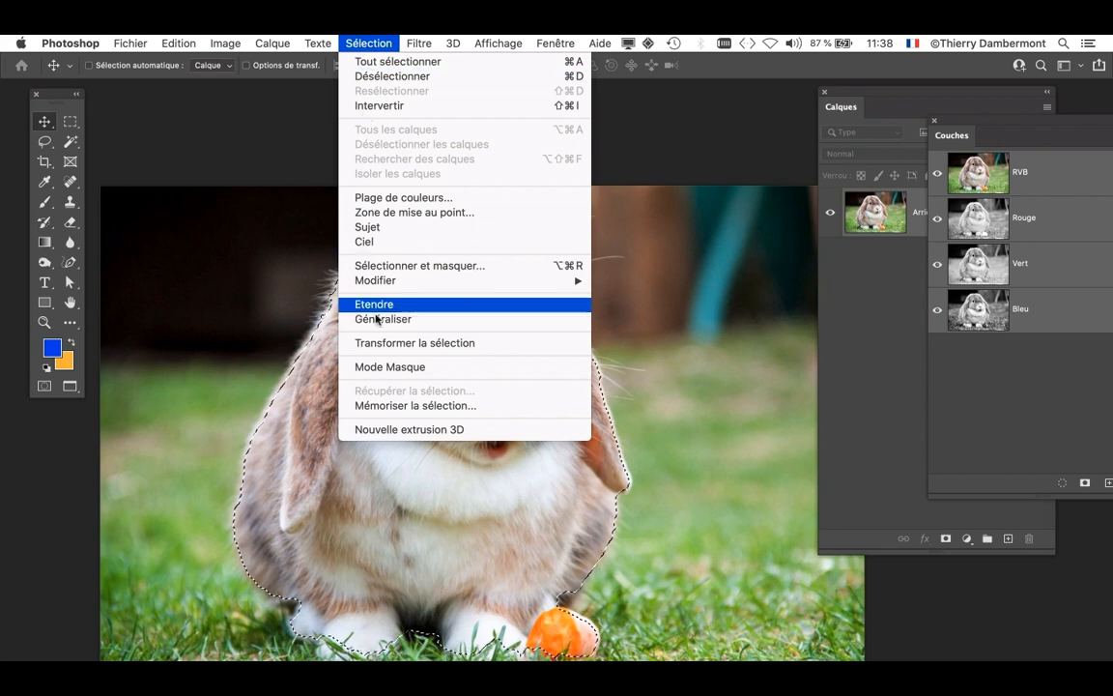
pyautogui.moveTo(383, 284)
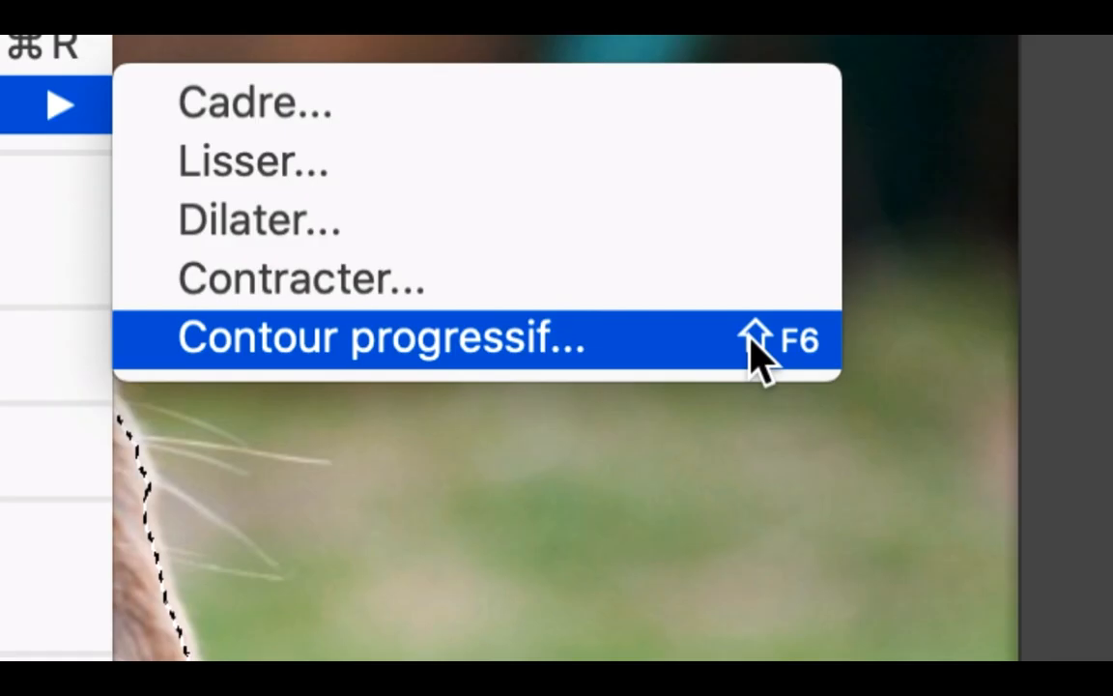
pyautogui.click(719, 340)
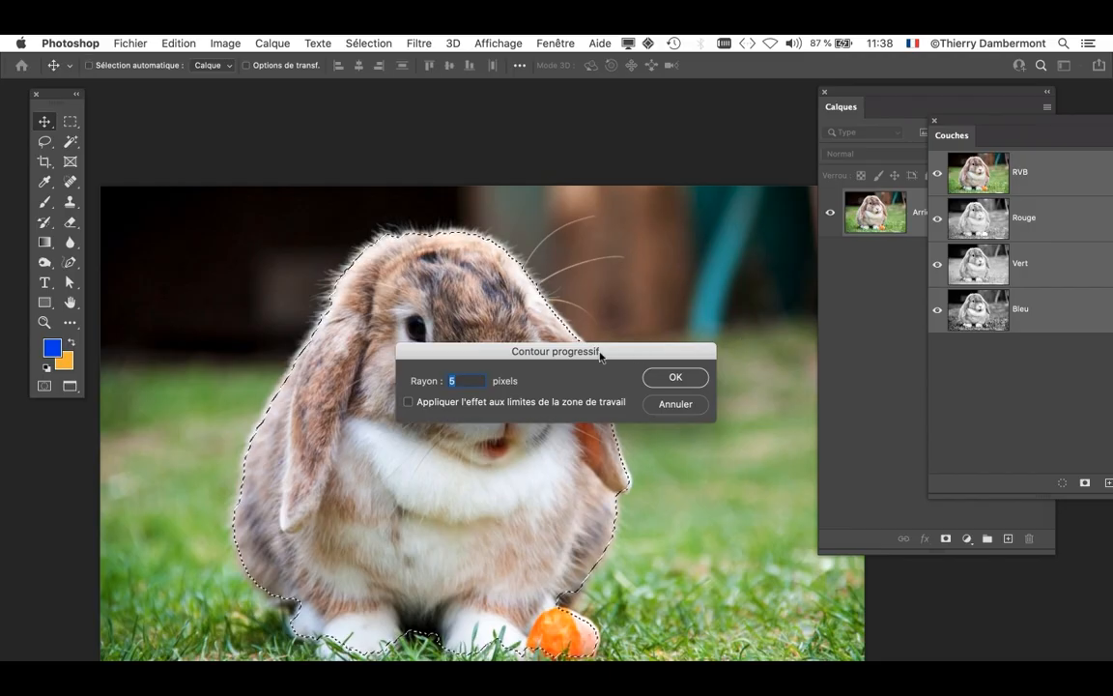
pyautogui.moveTo(599, 354); pyautogui.dragTo(521, 137)
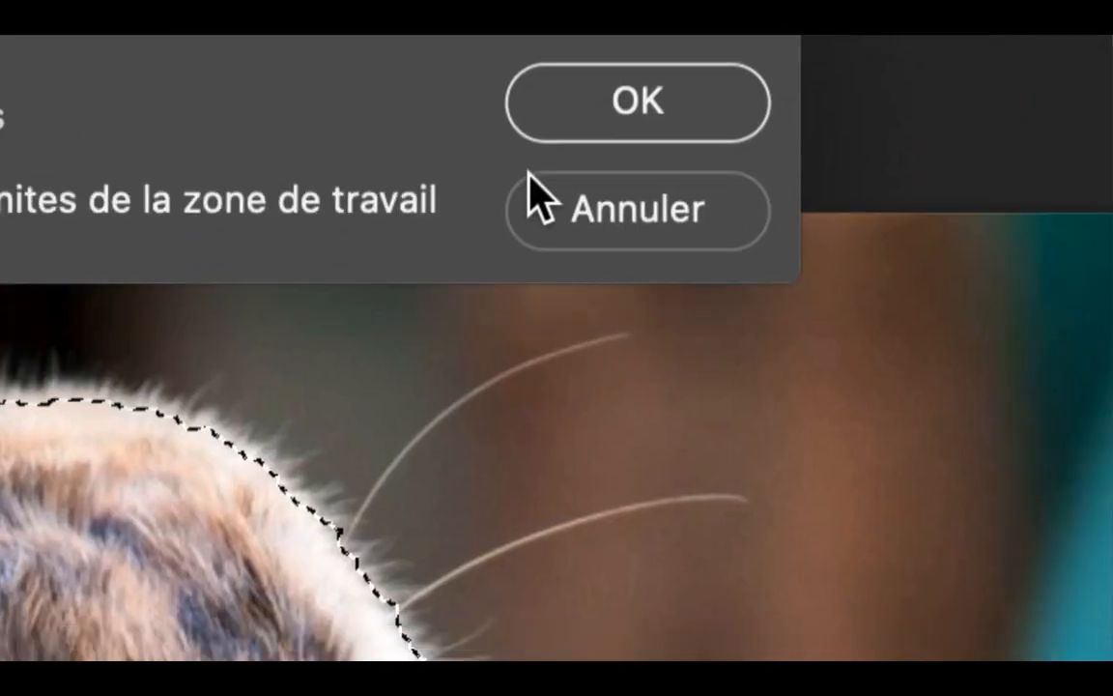
pyautogui.click(1063, 352)
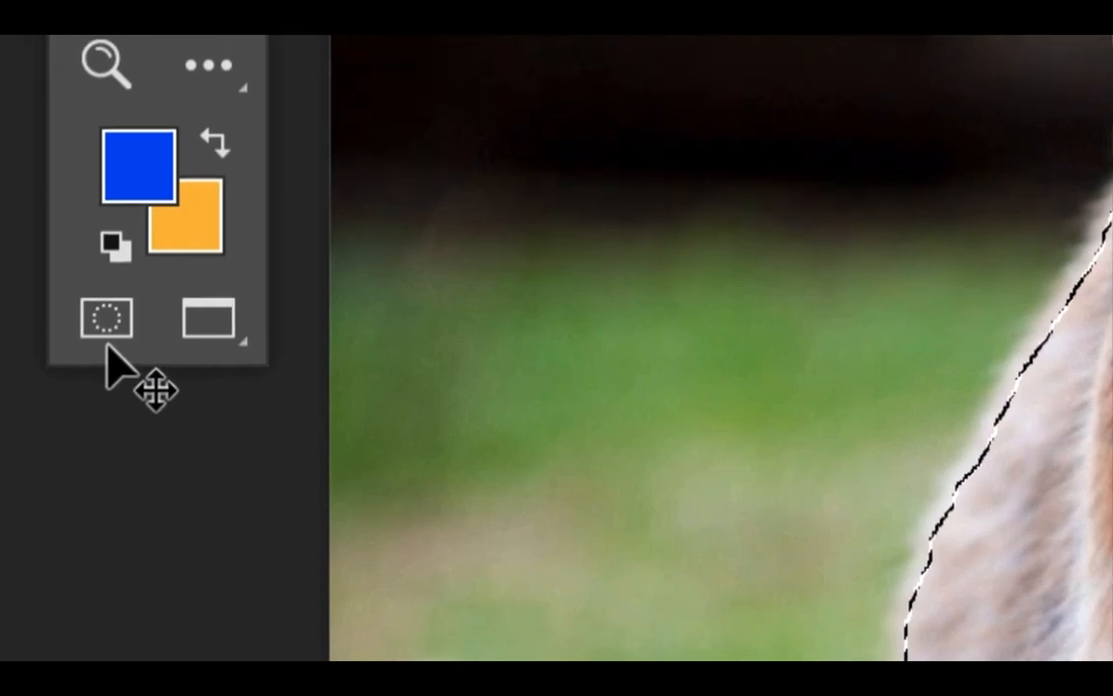
# - Display the selection as a Quick Mask and apply a Gaussian Blur with a 3.7-pixel radius, comparing the fur edge with and without preview
pyautogui.click(101, 327)
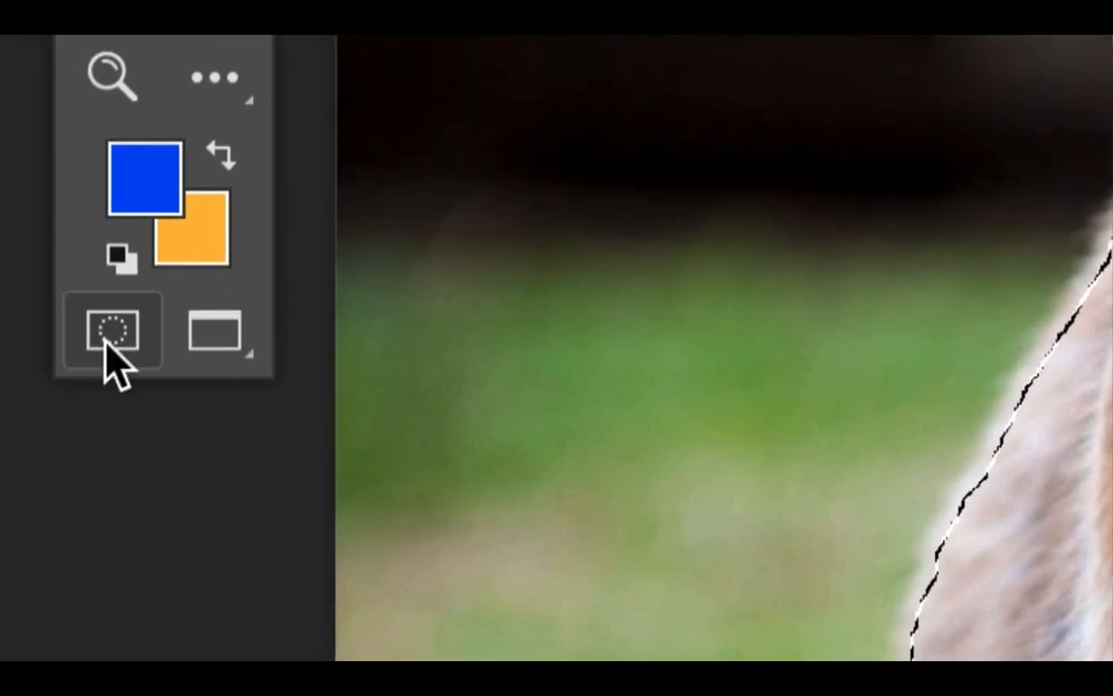
pyautogui.click(108, 336)
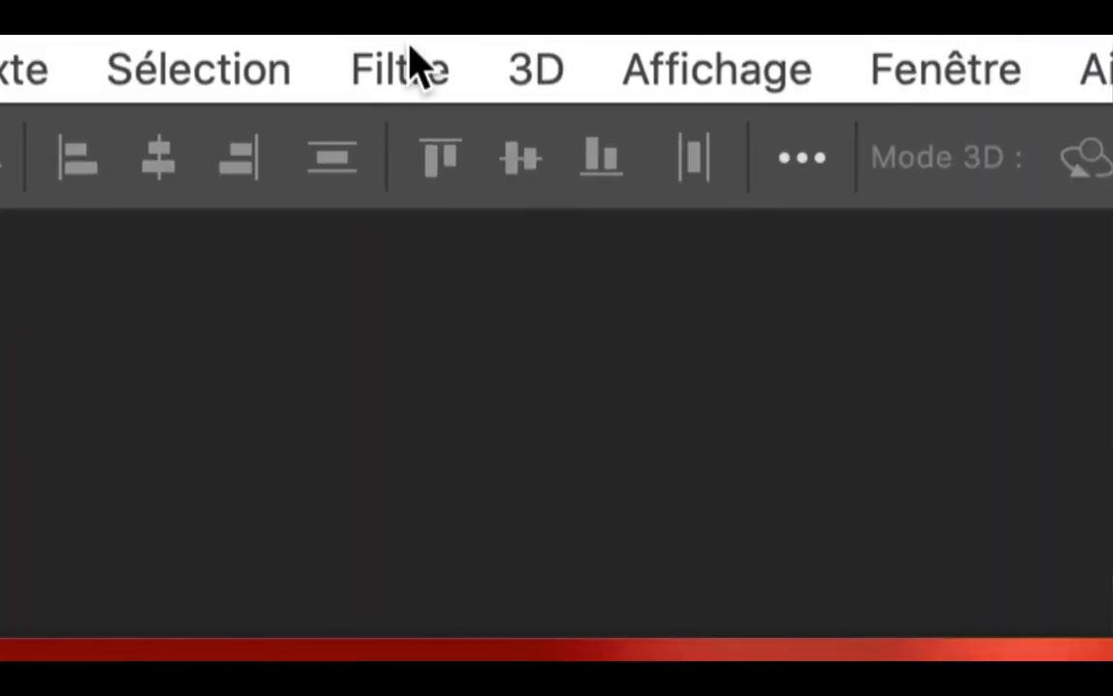
pyautogui.click(410, 60)
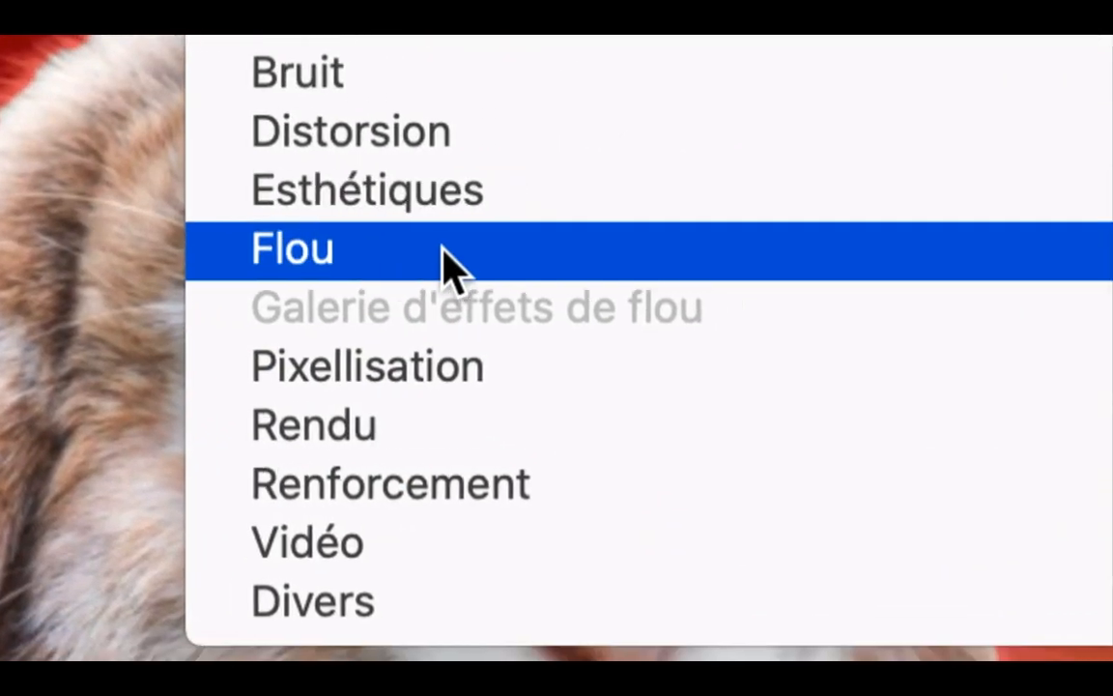
pyautogui.moveTo(430, 289)
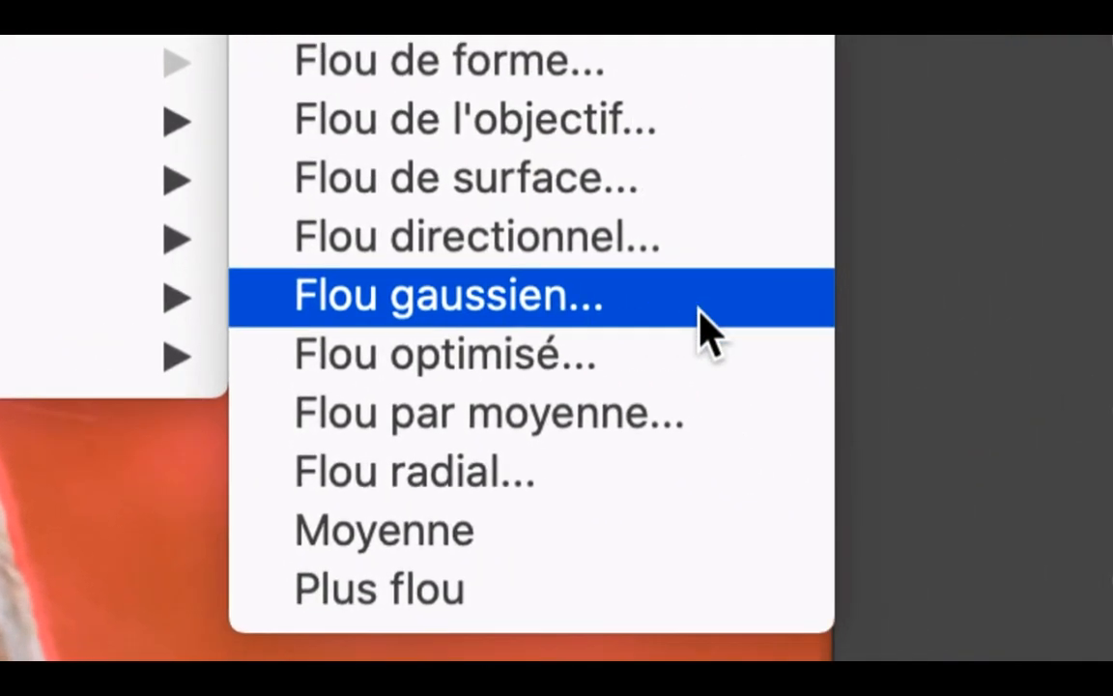
pyautogui.click(714, 307)
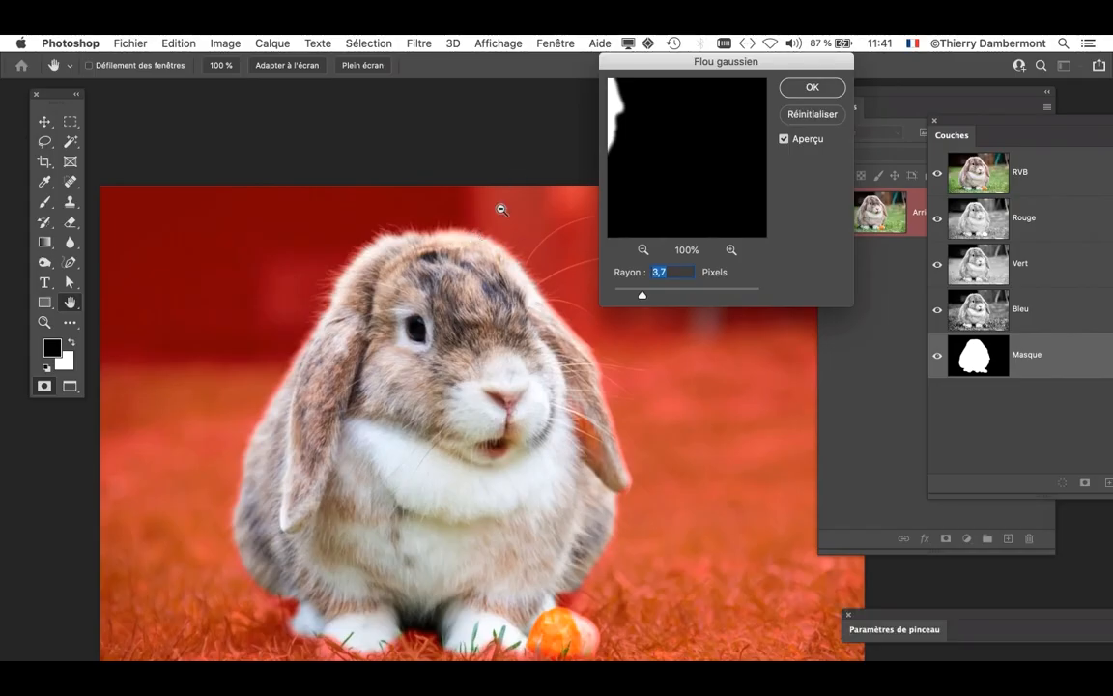
pyautogui.click(460, 218)
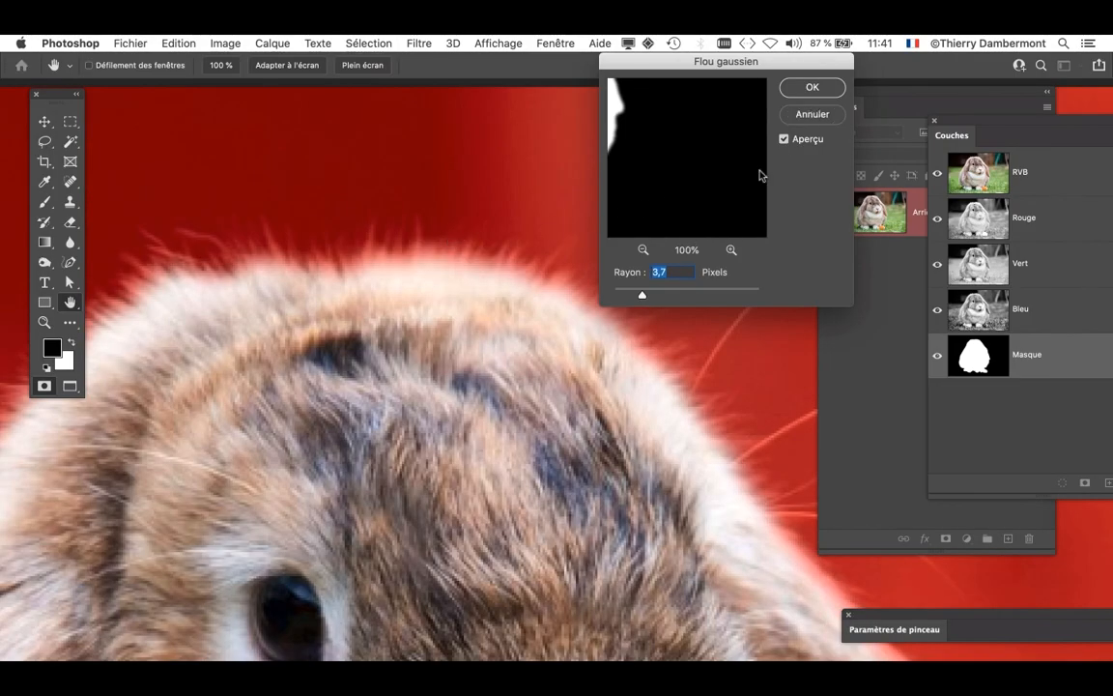
pyautogui.click(782, 140)
pyautogui.click(783, 140)
pyautogui.press('Return')
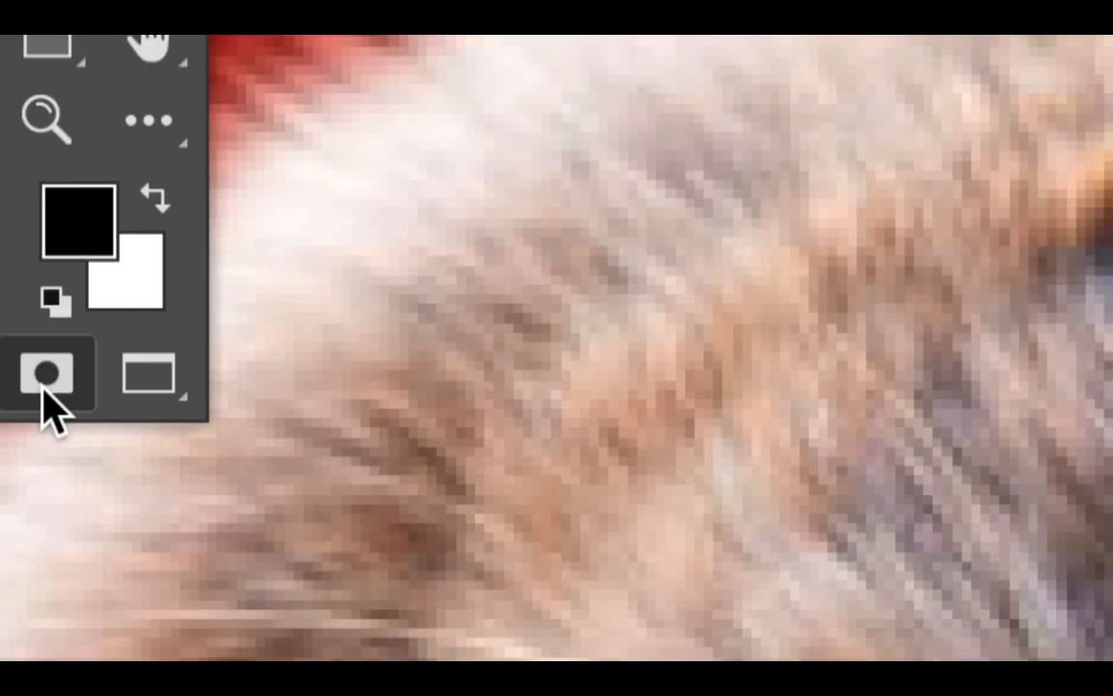
# - Return from Quick Mask to standard mode, check the outline around the rabbit and deselect it
pyautogui.click(44, 392)
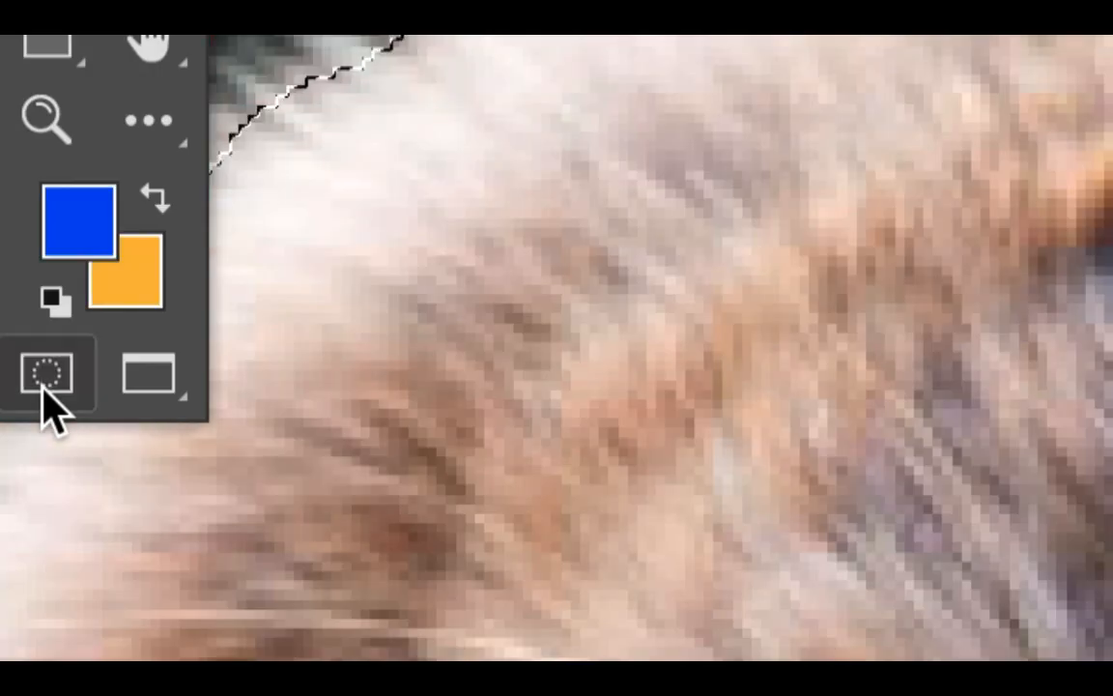
pyautogui.scroll(-10, 464, 297)
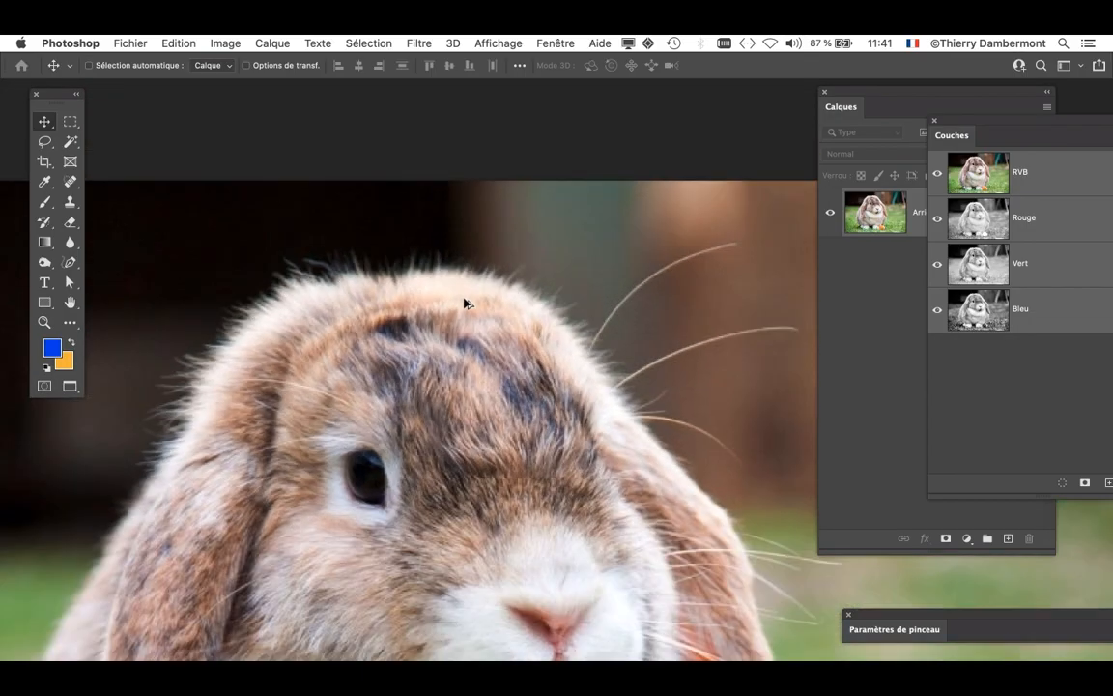
pyautogui.scroll(5, 425, 362)
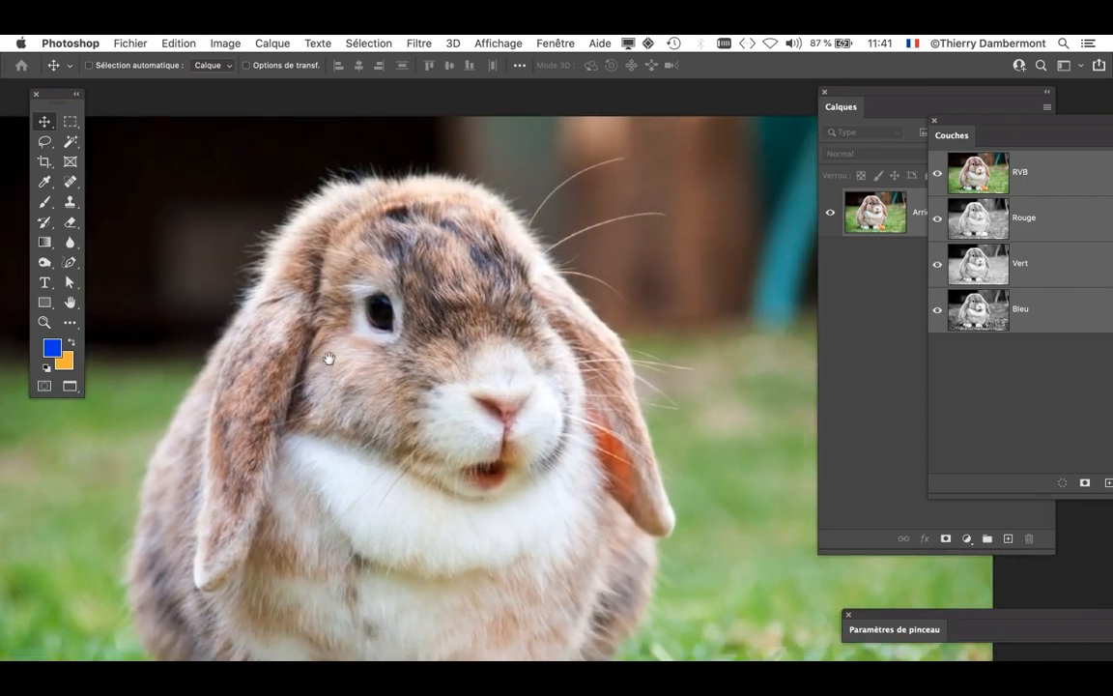
pyautogui.moveTo(330, 358); pyautogui.dragTo(312, 348)
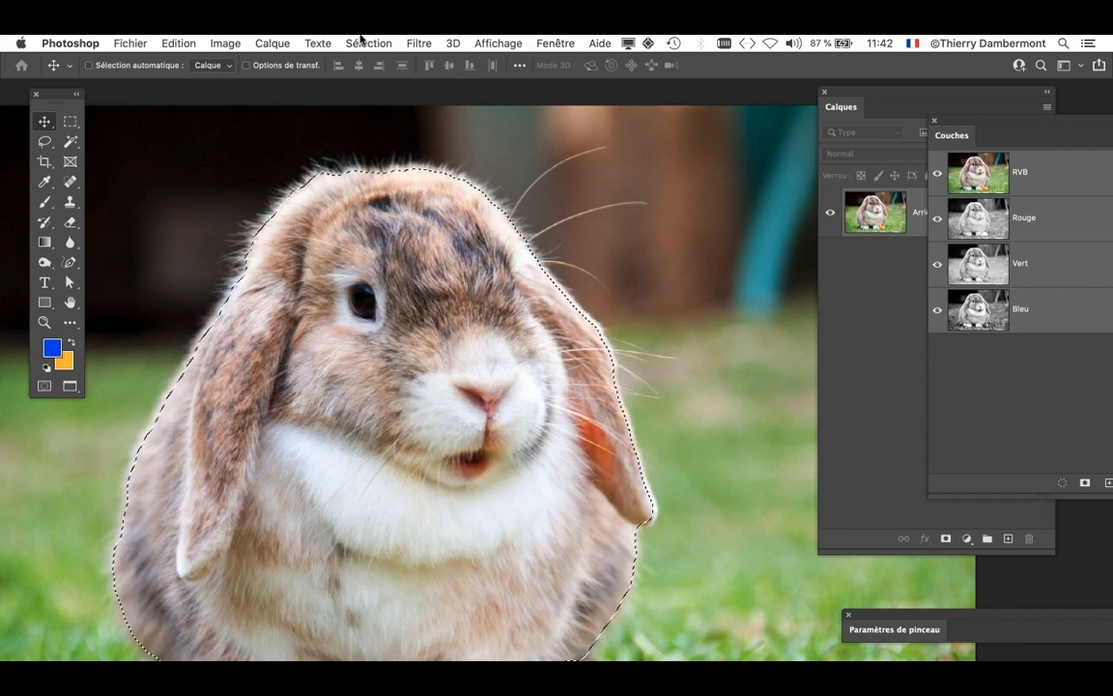
pyautogui.click(363, 42)
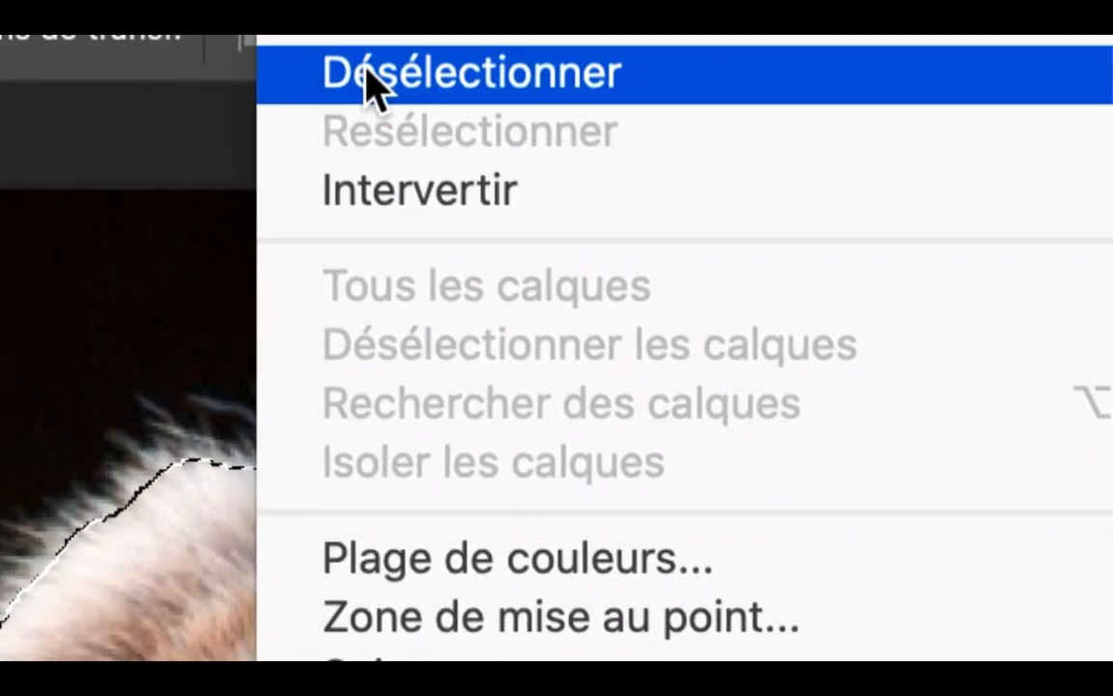
pyautogui.click(292, 58)
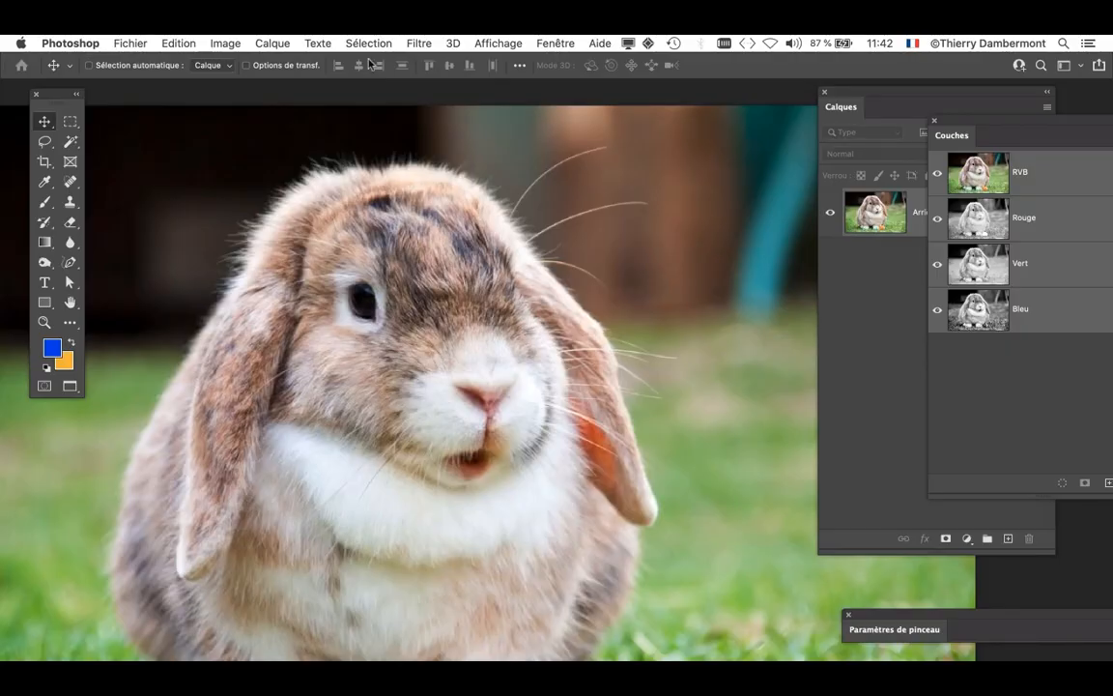
# - Open the Select and Mask workspace on the rabbit photo and set the onion-skin transparency to 0 %
pyautogui.click(365, 42)
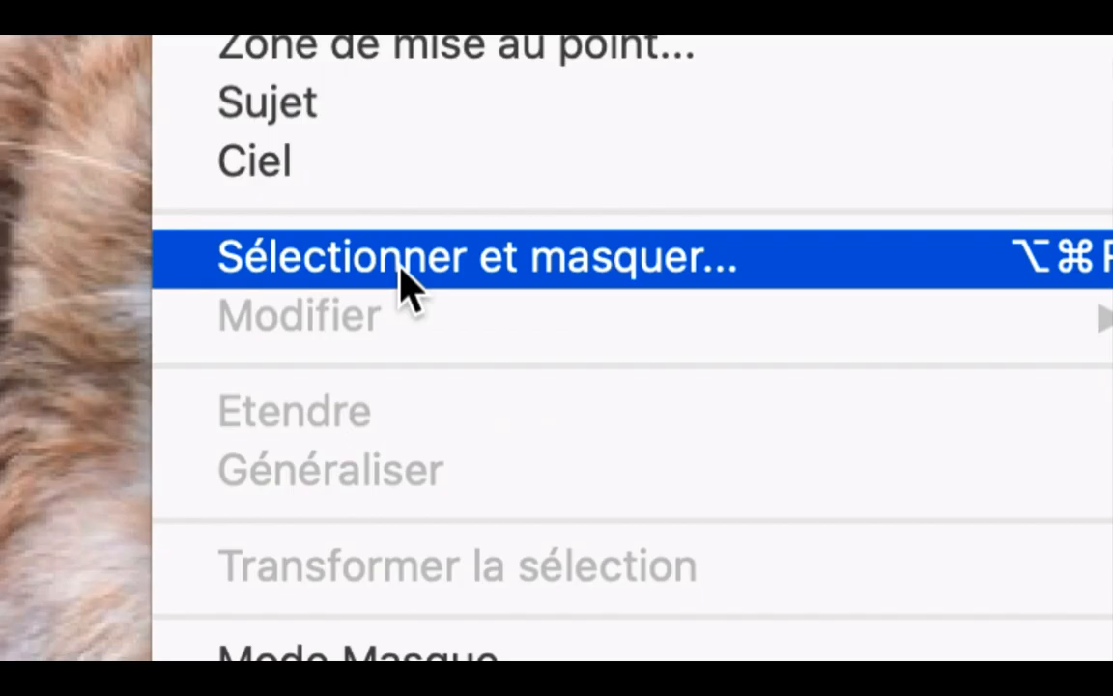
pyautogui.click(404, 272)
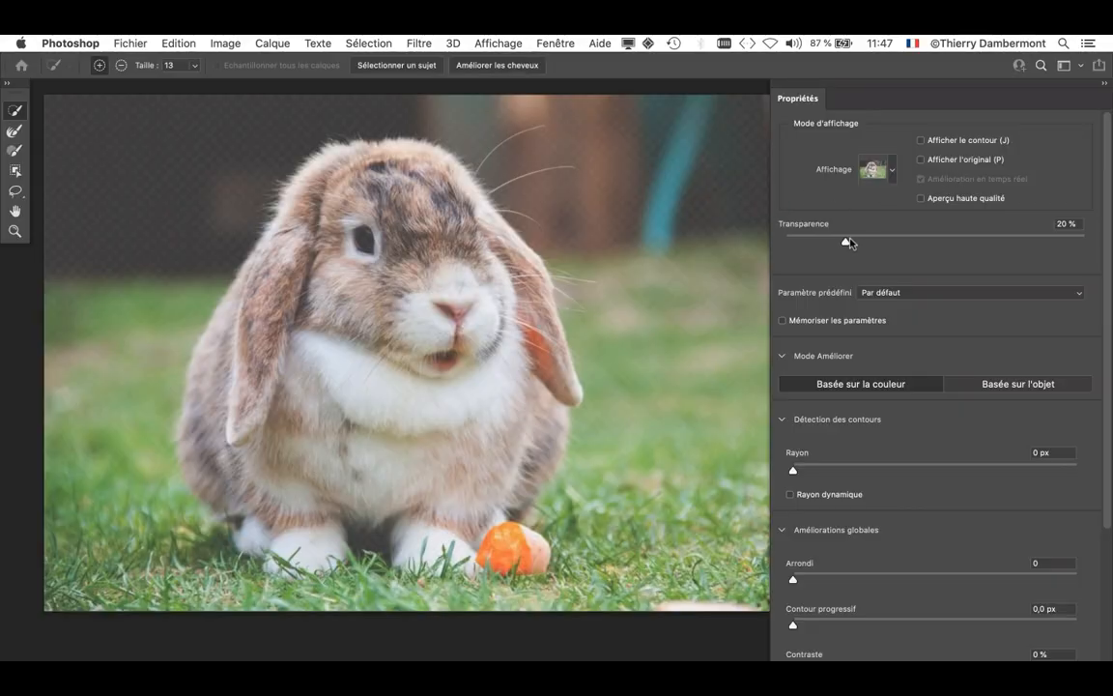
pyautogui.moveTo(848, 243); pyautogui.dragTo(757, 238)
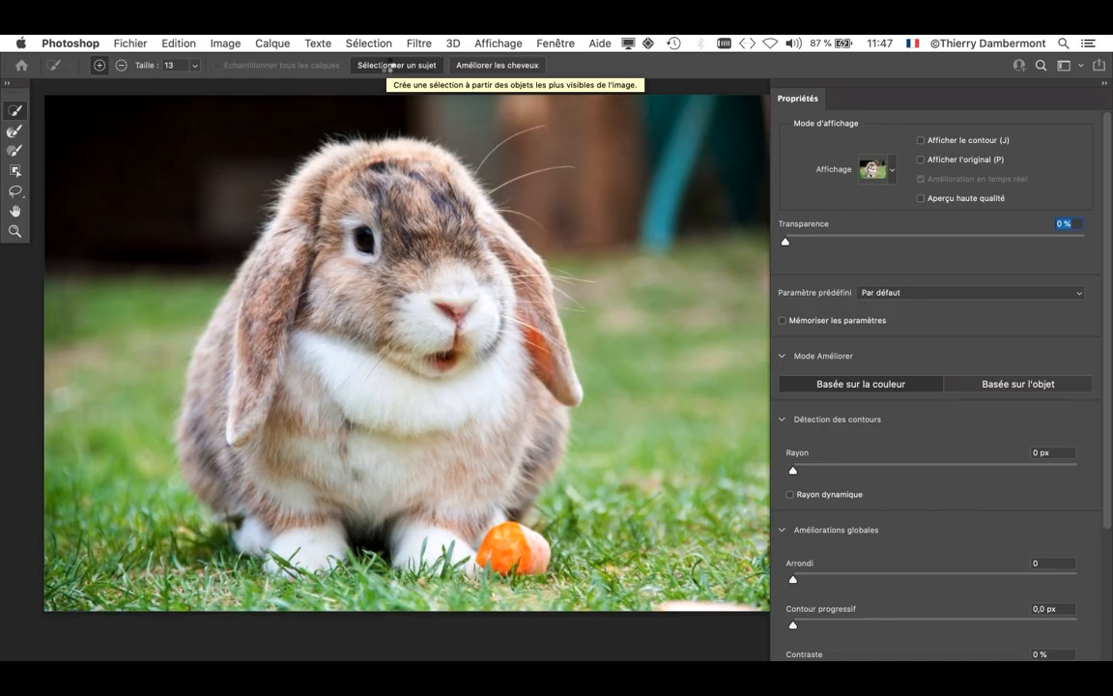
# - Select the rabbit automatically as the subject and set the onion-skin transparency to 100 %
pyautogui.click(388, 68)
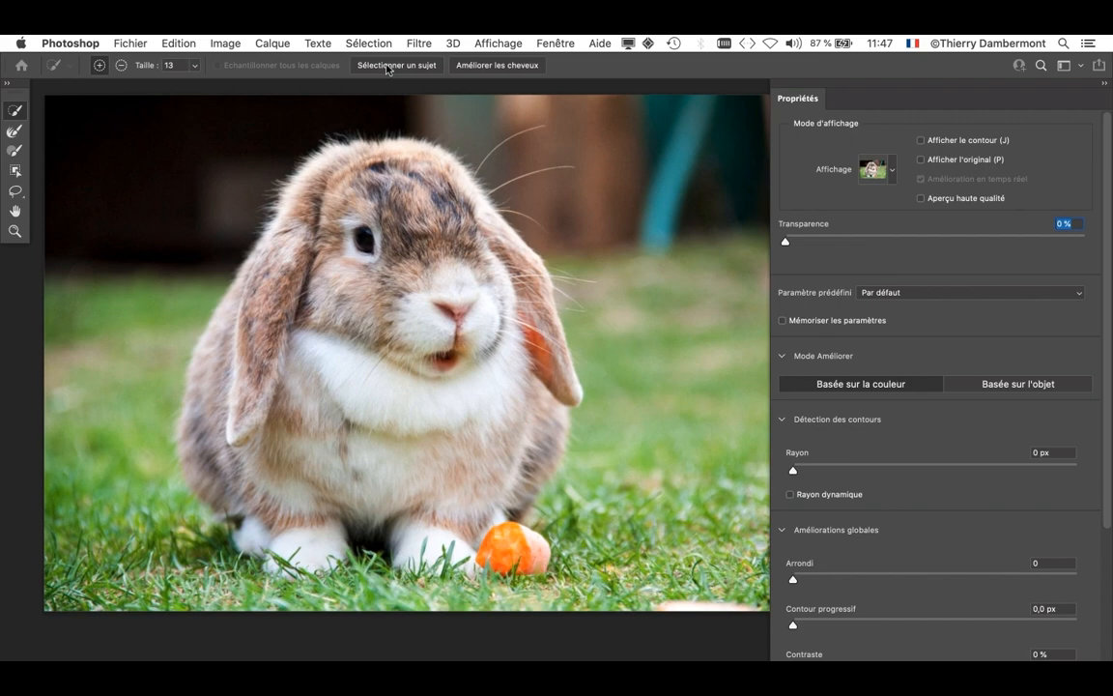
pyautogui.moveTo(785, 242); pyautogui.dragTo(745, 243)
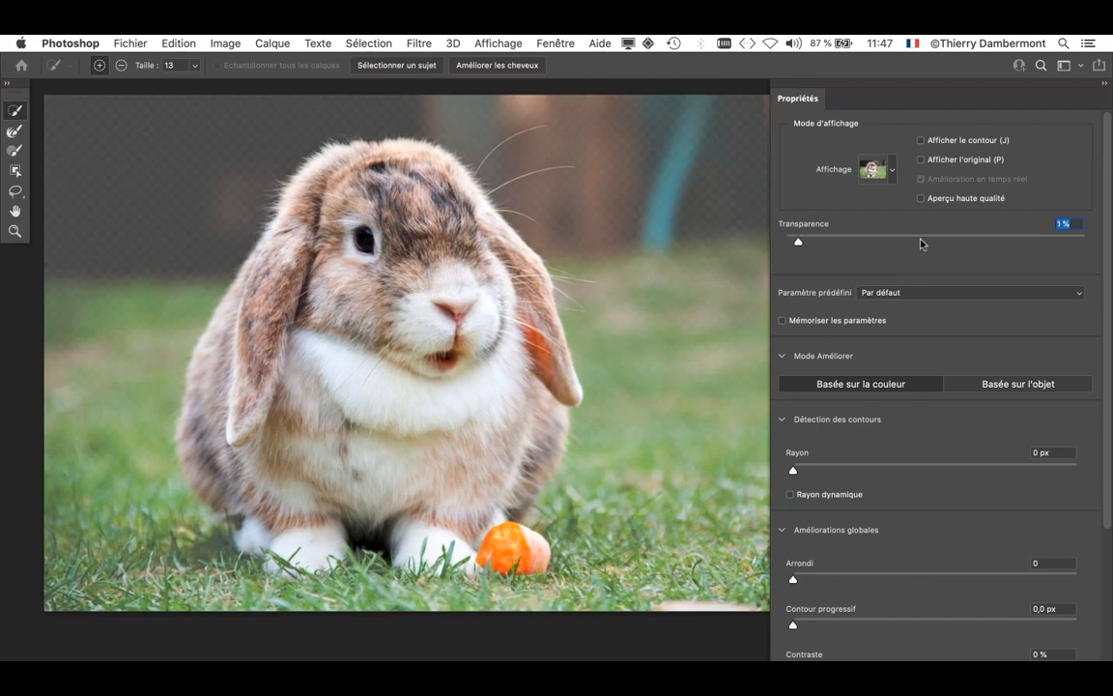
pyautogui.moveTo(922, 242); pyautogui.dragTo(1081, 243)
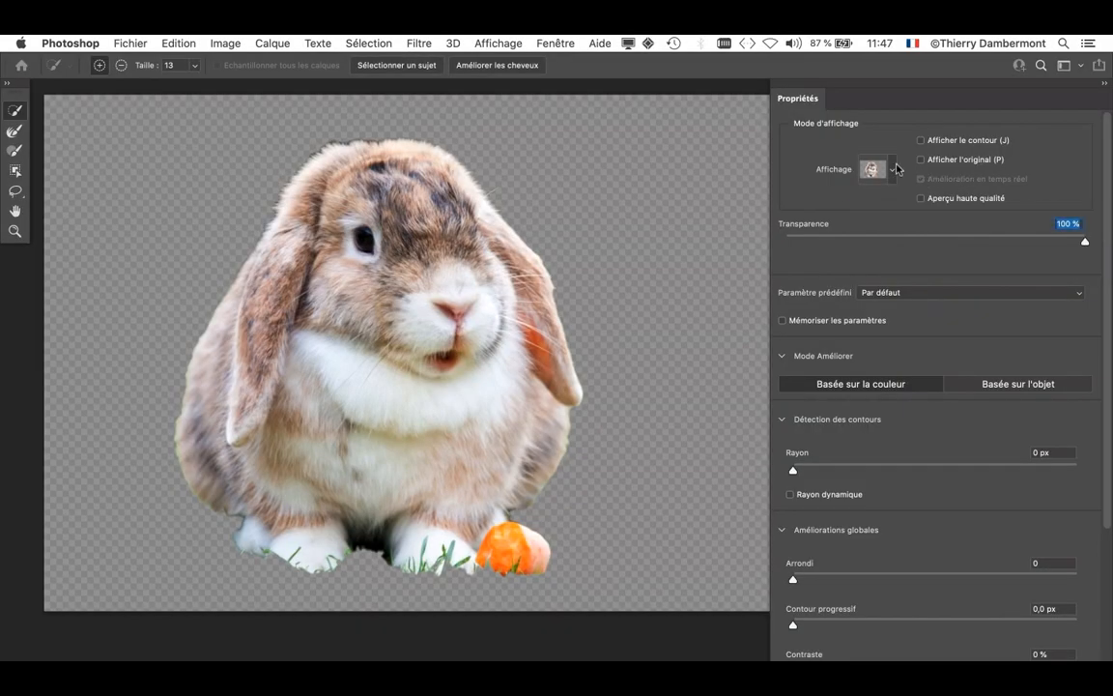
# - Switch the preview to the On Black (Sur noir) view and set its opacity to 100 %
pyautogui.click(895, 170)
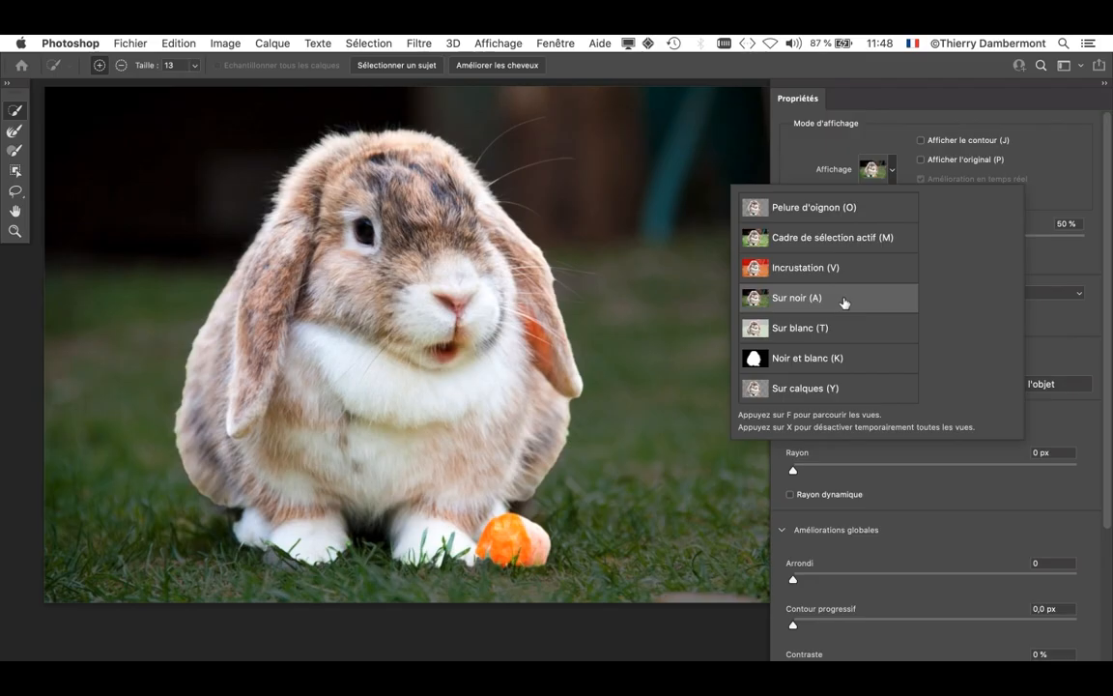
pyautogui.click(813, 98)
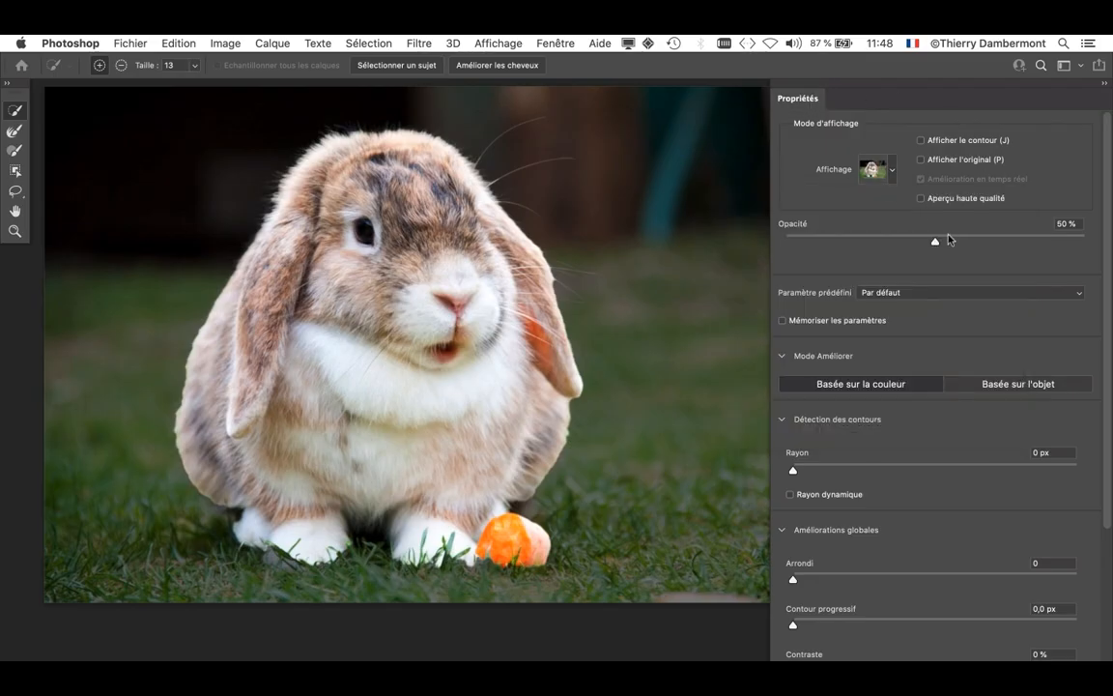
pyautogui.moveTo(939, 241); pyautogui.dragTo(1110, 242)
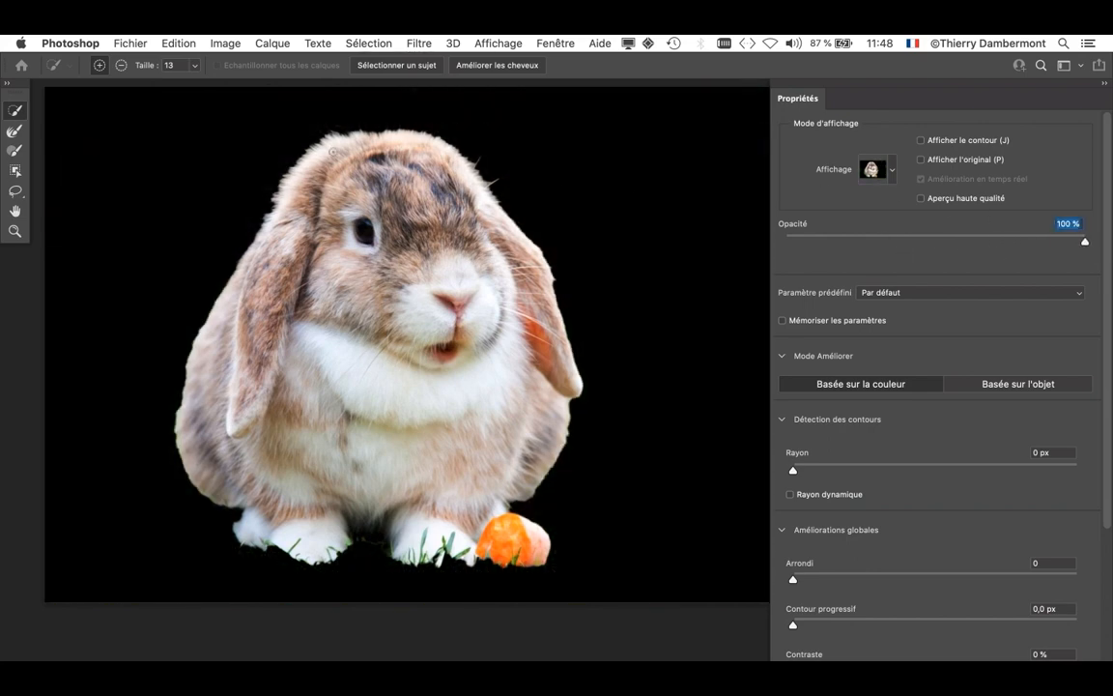
# - Switch the preview to the Onion Skin (Pelure d'oignon) view and set its transparency to 100 %
pyautogui.click(875, 169)
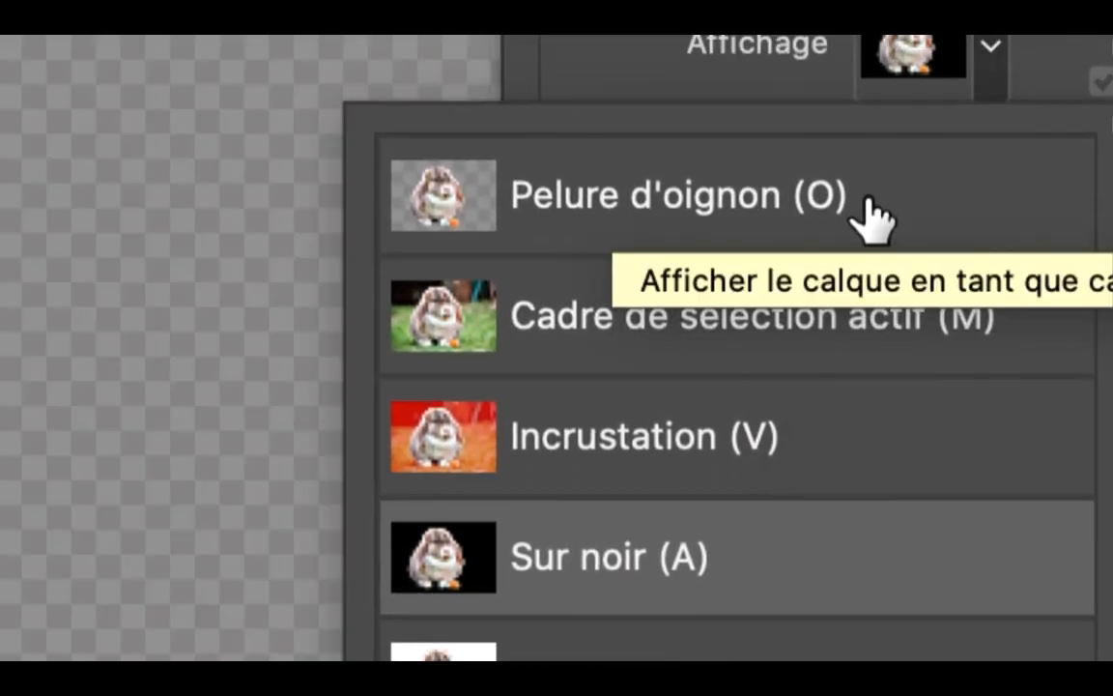
pyautogui.click(874, 207)
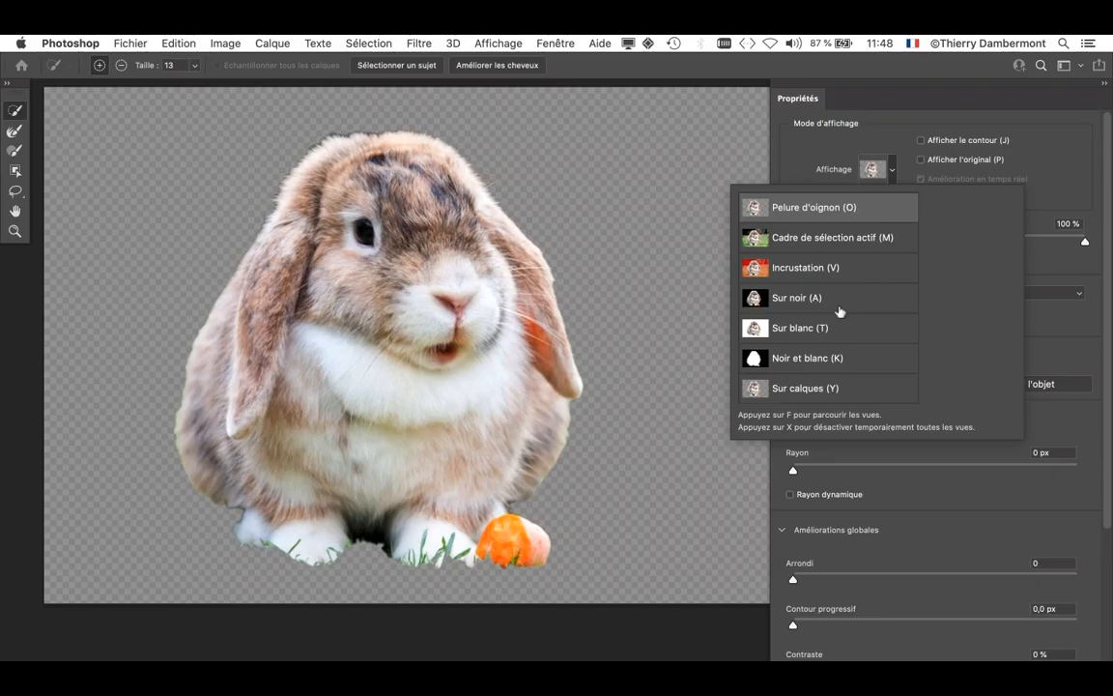
pyautogui.scroll(-1, 840, 315)
pyautogui.click(886, 90)
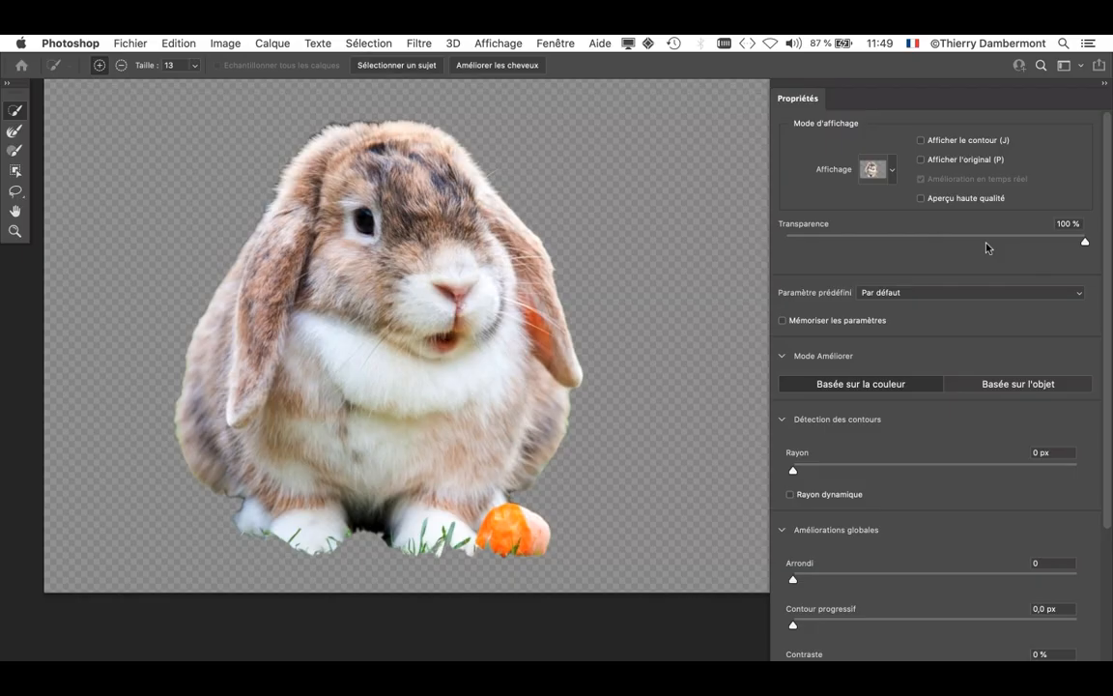
pyautogui.moveTo(986, 247); pyautogui.dragTo(1085, 241)
# - Set the edge detection radius (Rayon) to 5 px and compare with the original background at 0 % transparency before restoring 100 %
pyautogui.scroll(5, 329, 99)
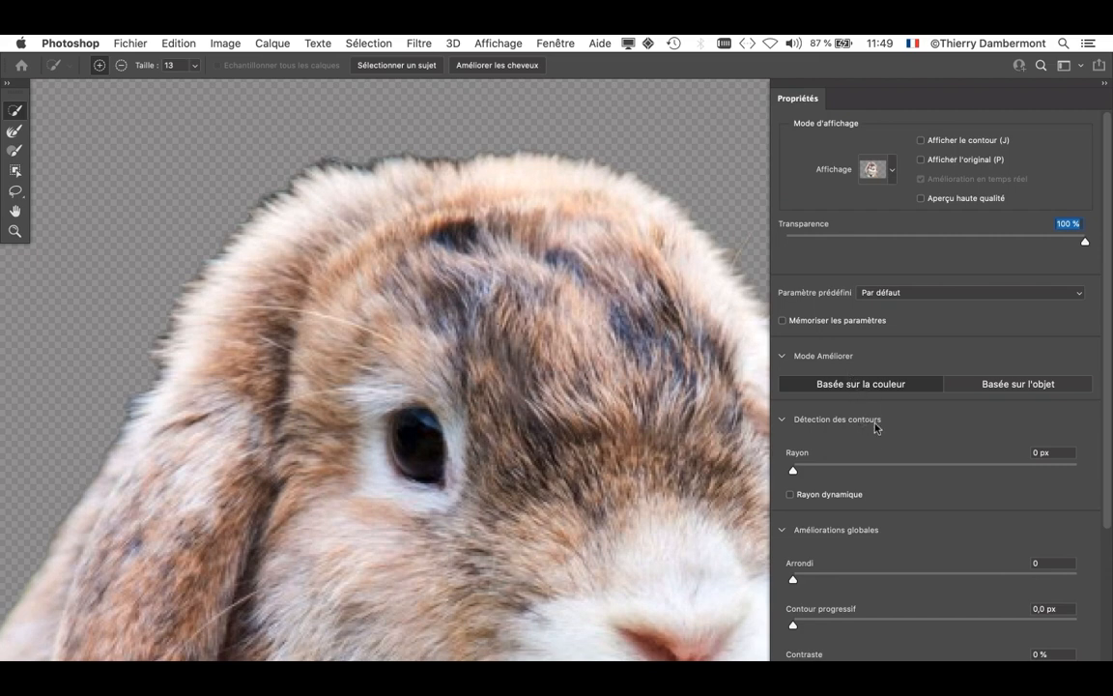
pyautogui.scroll(-2, 896, 473)
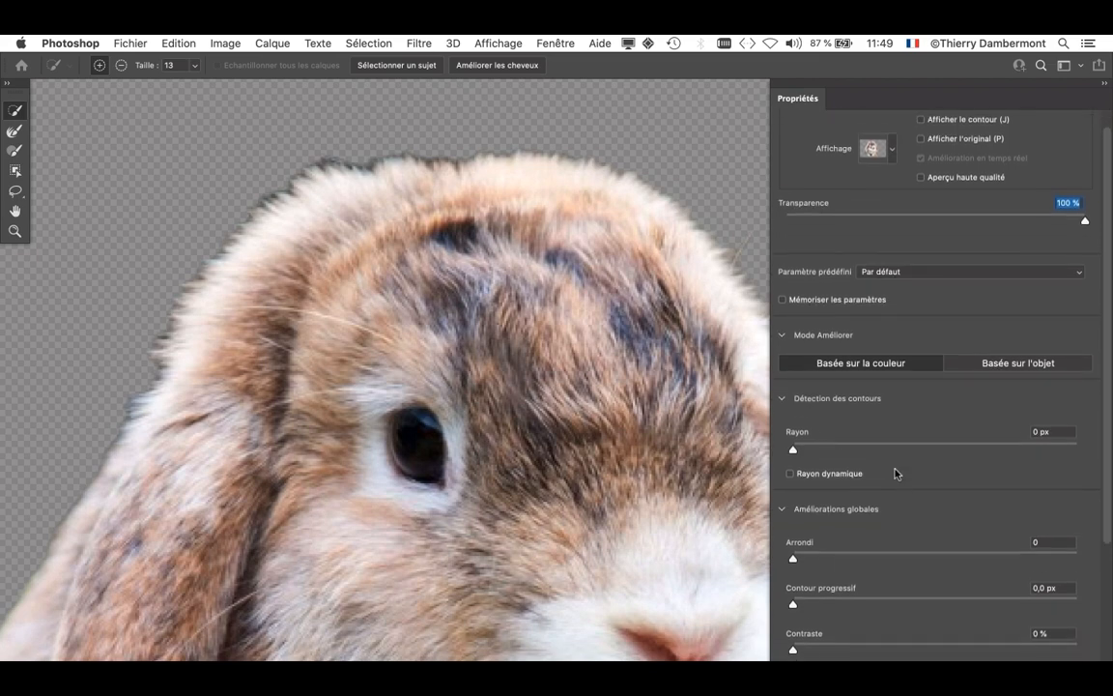
pyautogui.scroll(-3, 896, 473)
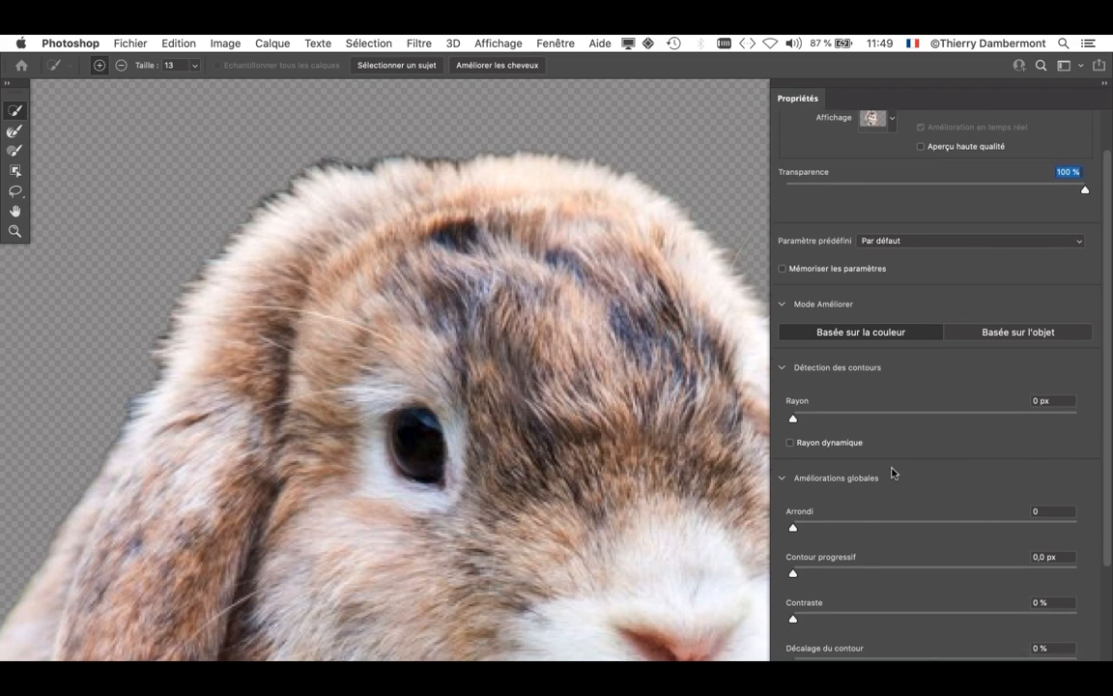
pyautogui.moveTo(855, 419); pyautogui.dragTo(1011, 418)
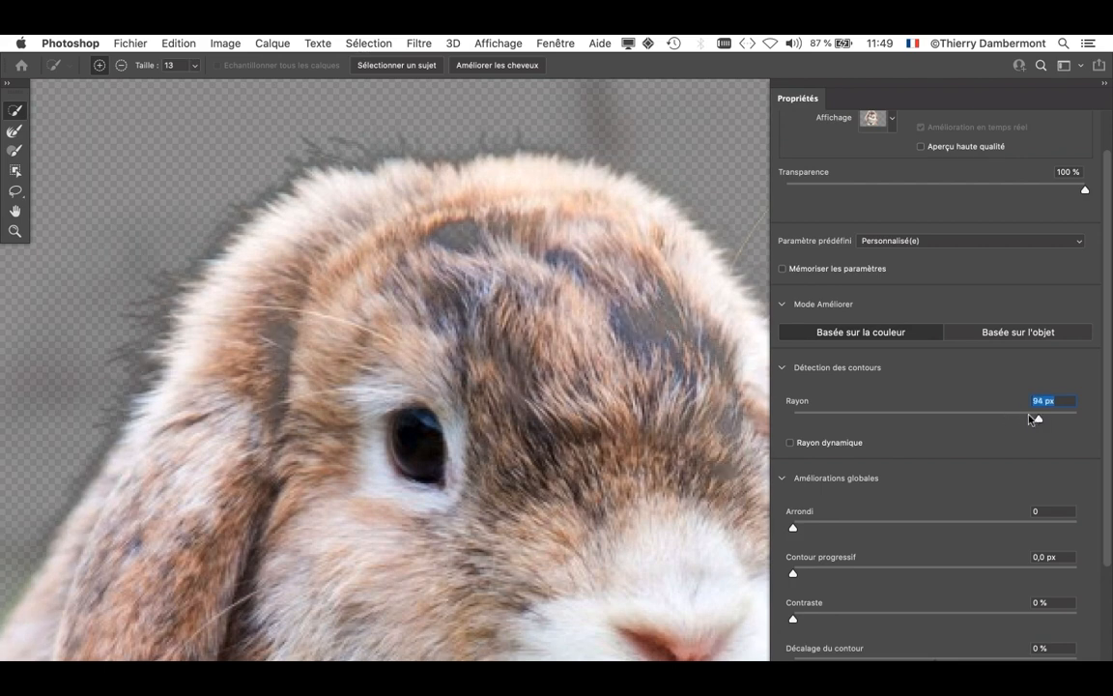
pyautogui.moveTo(1019, 418); pyautogui.dragTo(795, 426)
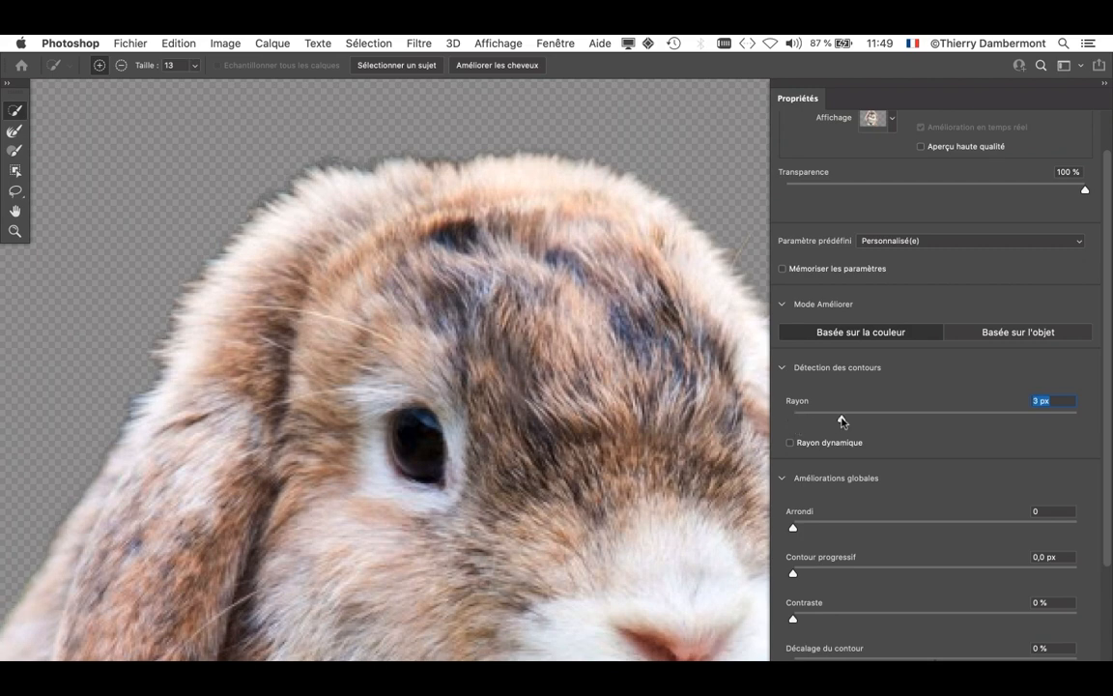
pyautogui.moveTo(841, 421); pyautogui.dragTo(866, 418)
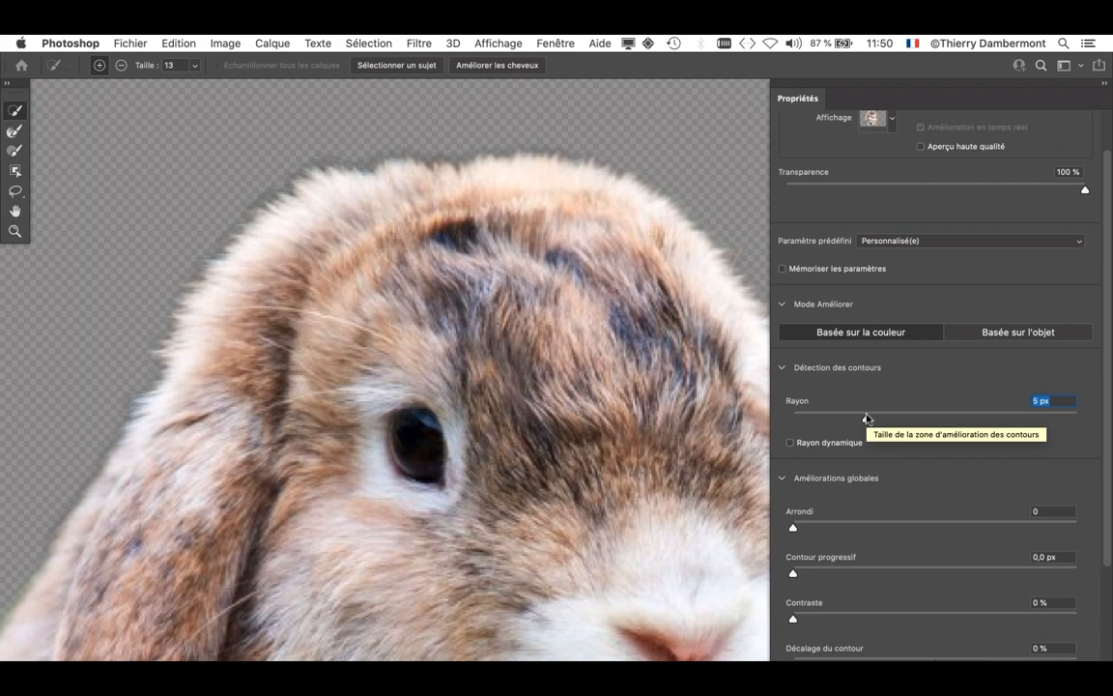
pyautogui.moveTo(807, 187); pyautogui.dragTo(756, 189)
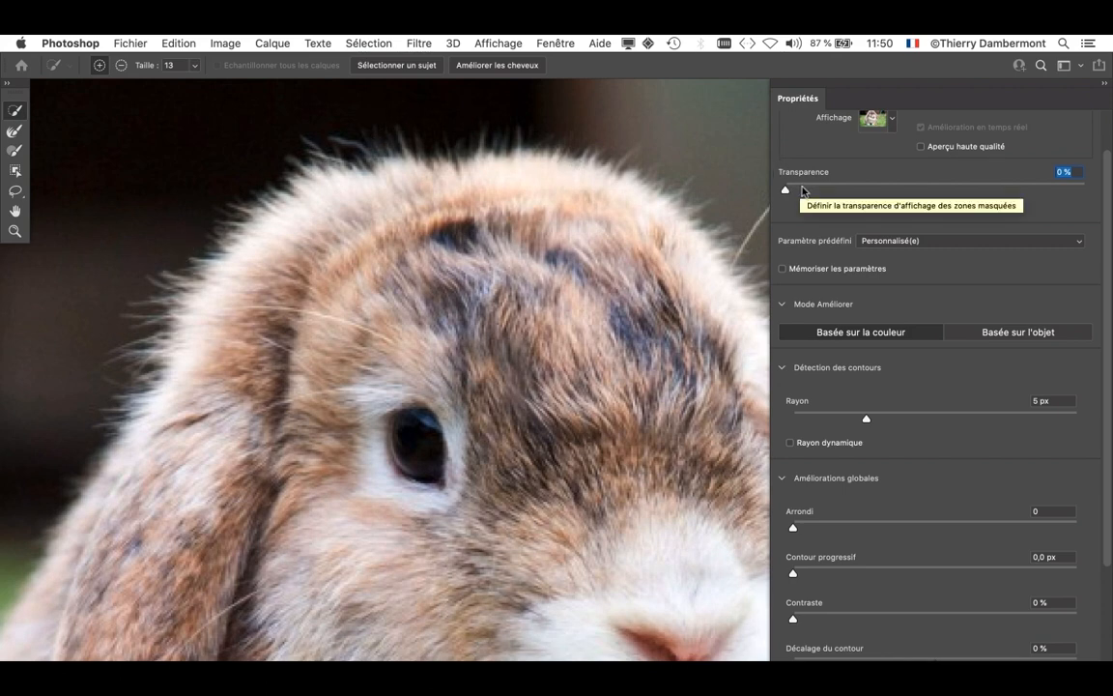
pyautogui.moveTo(802, 190); pyautogui.dragTo(1085, 192)
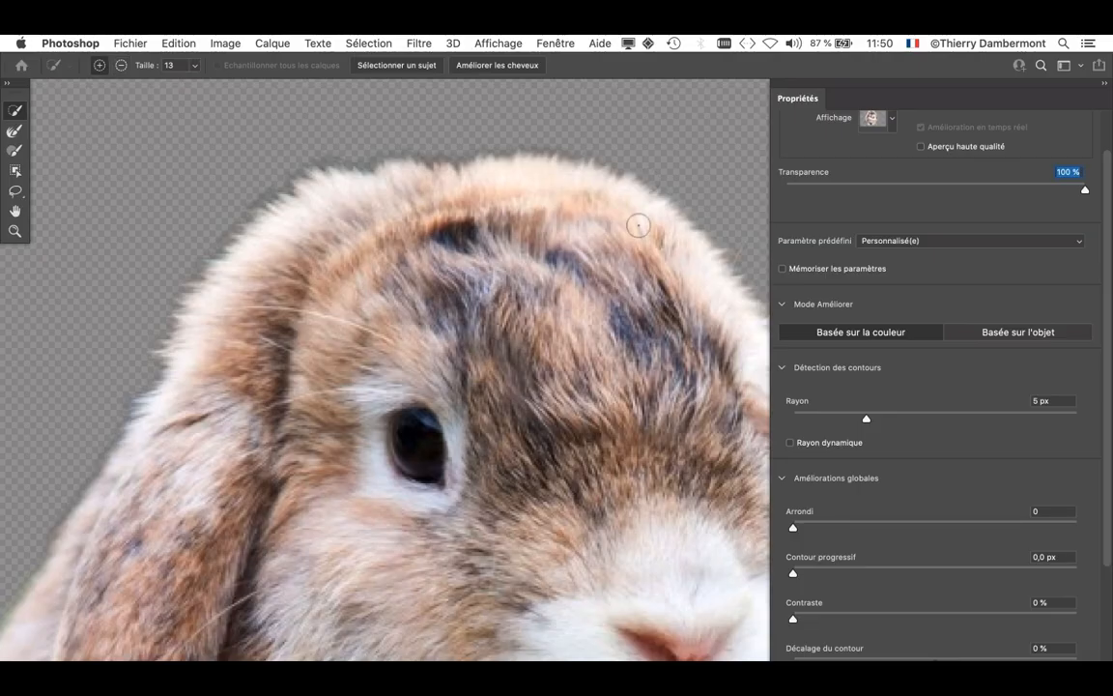
# - Try feather (Contour progressif) values up to 24.3 px on the rabbit's edge and reset the feather to 0 px
pyautogui.click(815, 574)
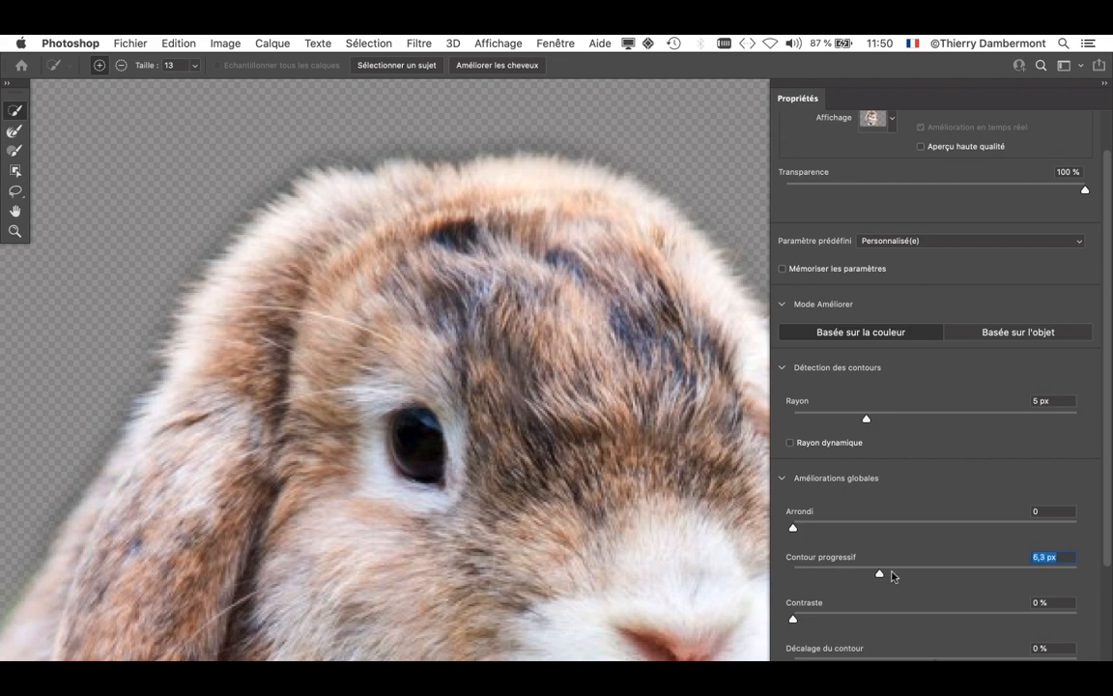
pyautogui.moveTo(814, 574); pyautogui.dragTo(772, 577)
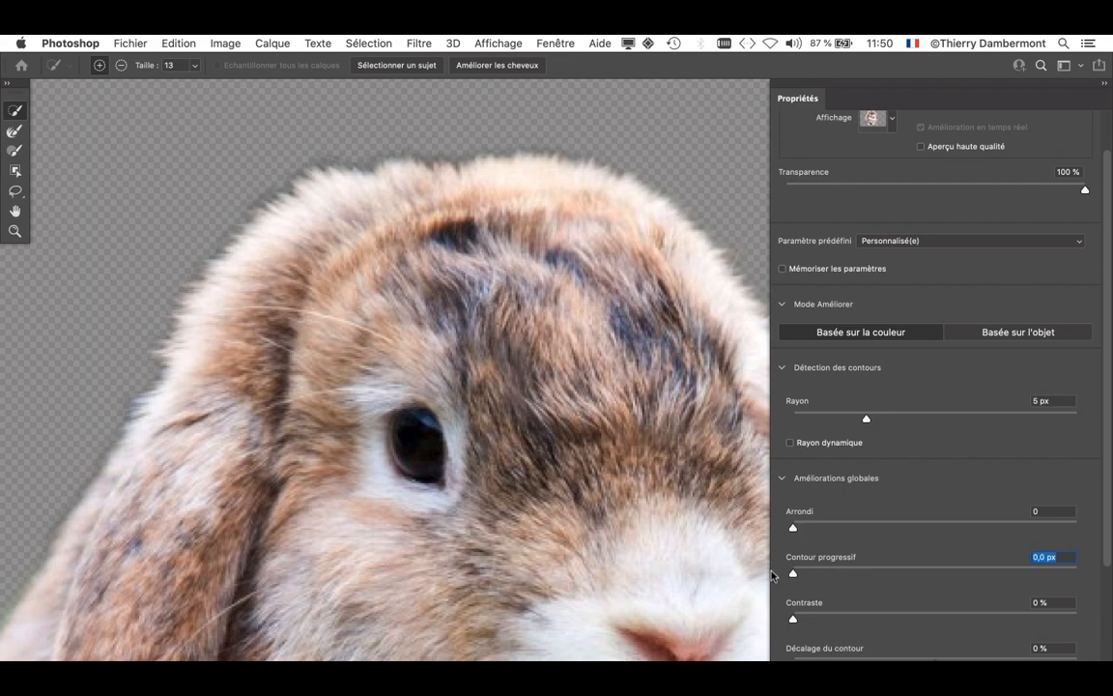
pyautogui.click(917, 572)
pyautogui.moveTo(913, 571); pyautogui.dragTo(773, 572)
pyautogui.click(922, 572)
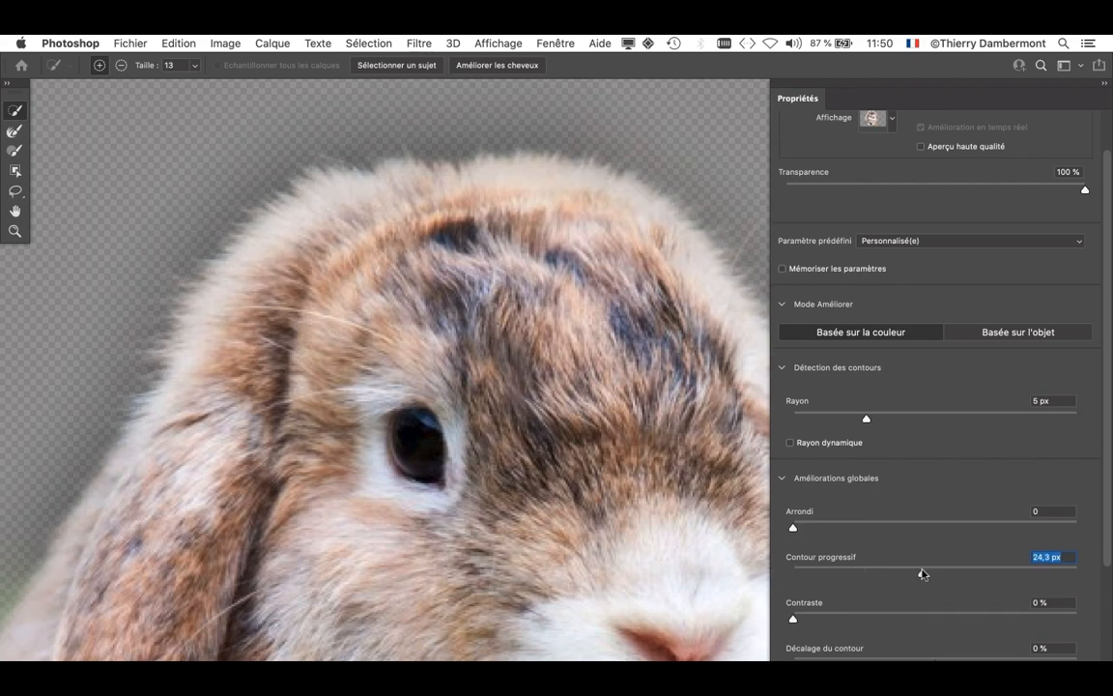
pyautogui.moveTo(923, 573); pyautogui.dragTo(690, 523)
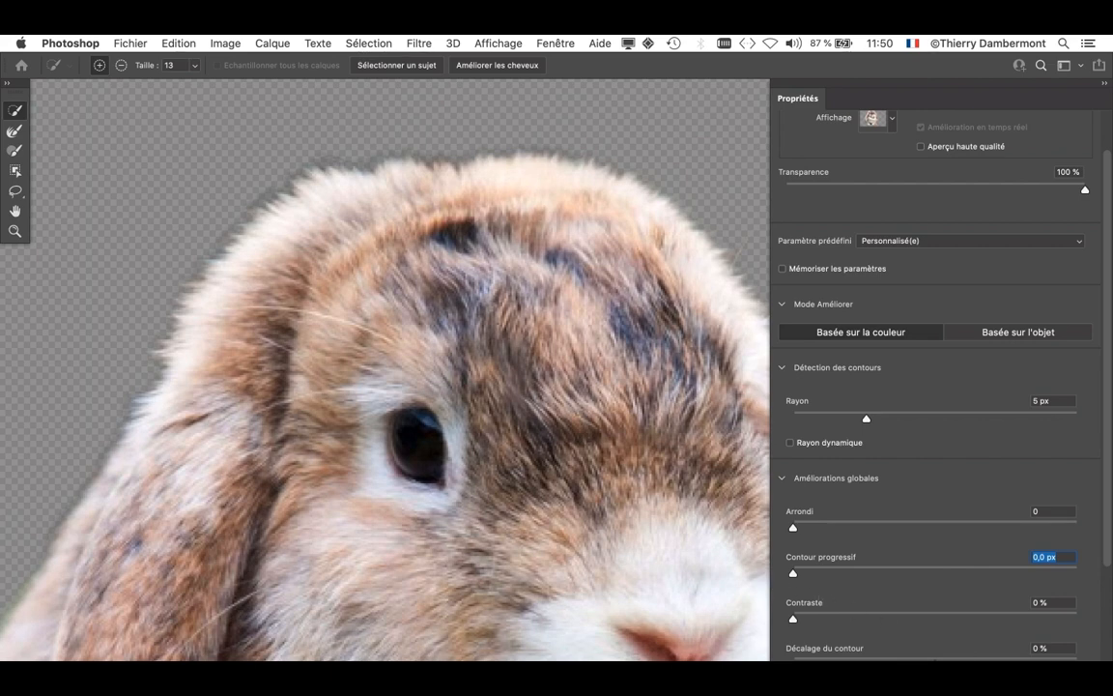
# - Shift the selection edge inward around the fur by setting Décalage du contour to -57 %
pyautogui.scroll(-3, 953, 532)
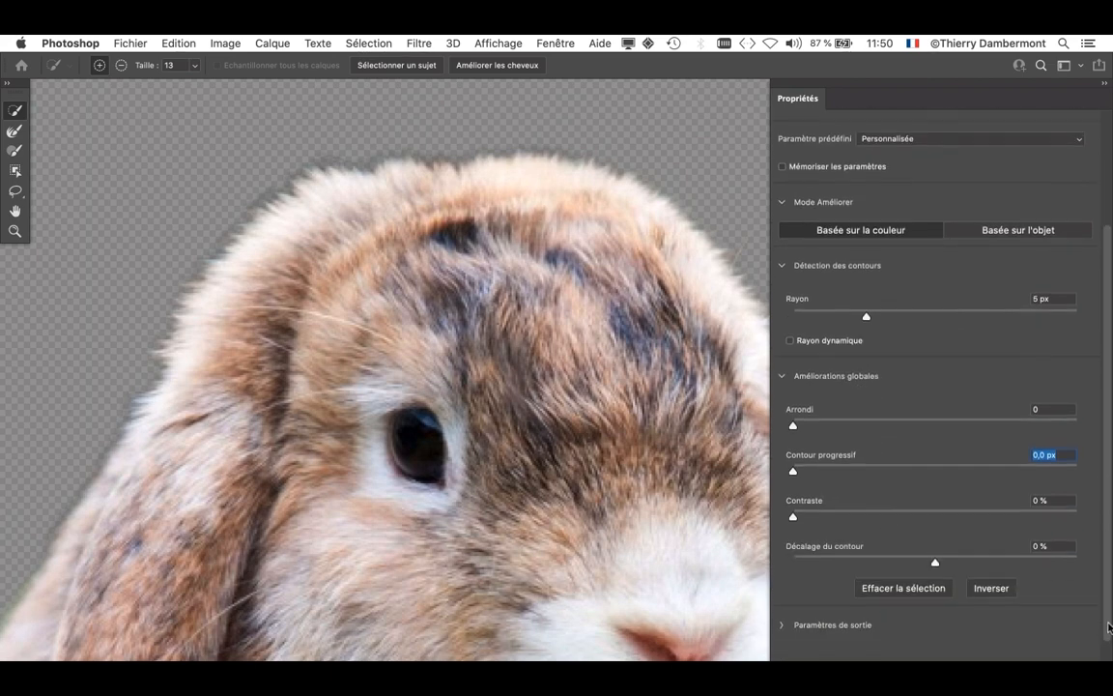
pyautogui.moveTo(934, 550); pyautogui.dragTo(922, 553)
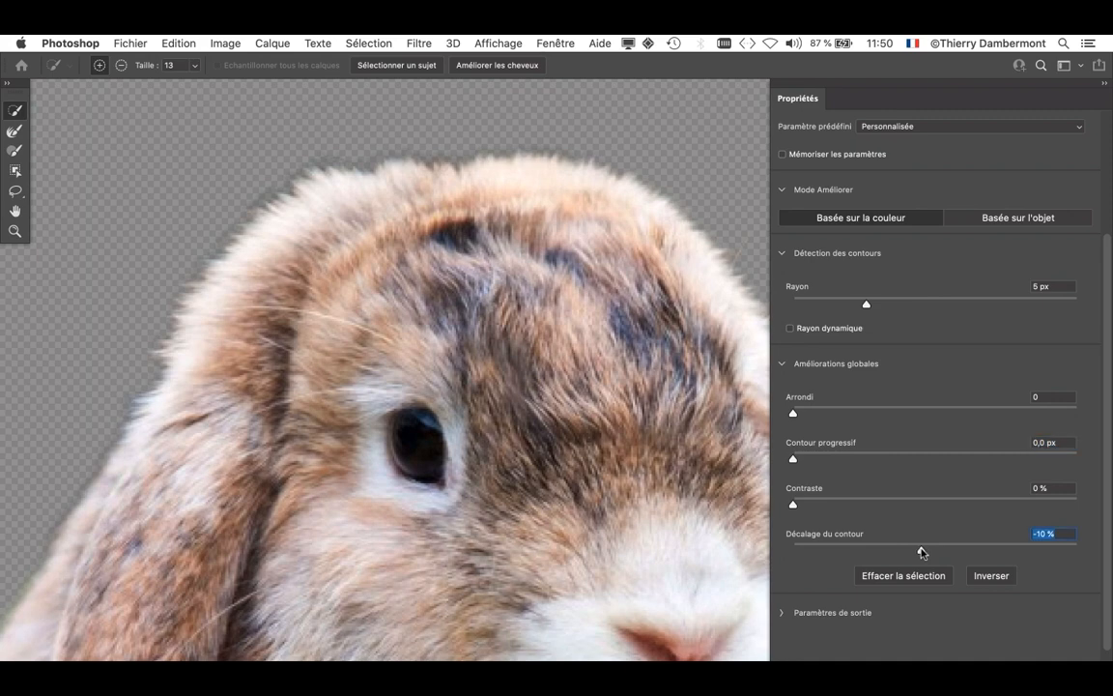
pyautogui.moveTo(922, 552); pyautogui.dragTo(881, 554)
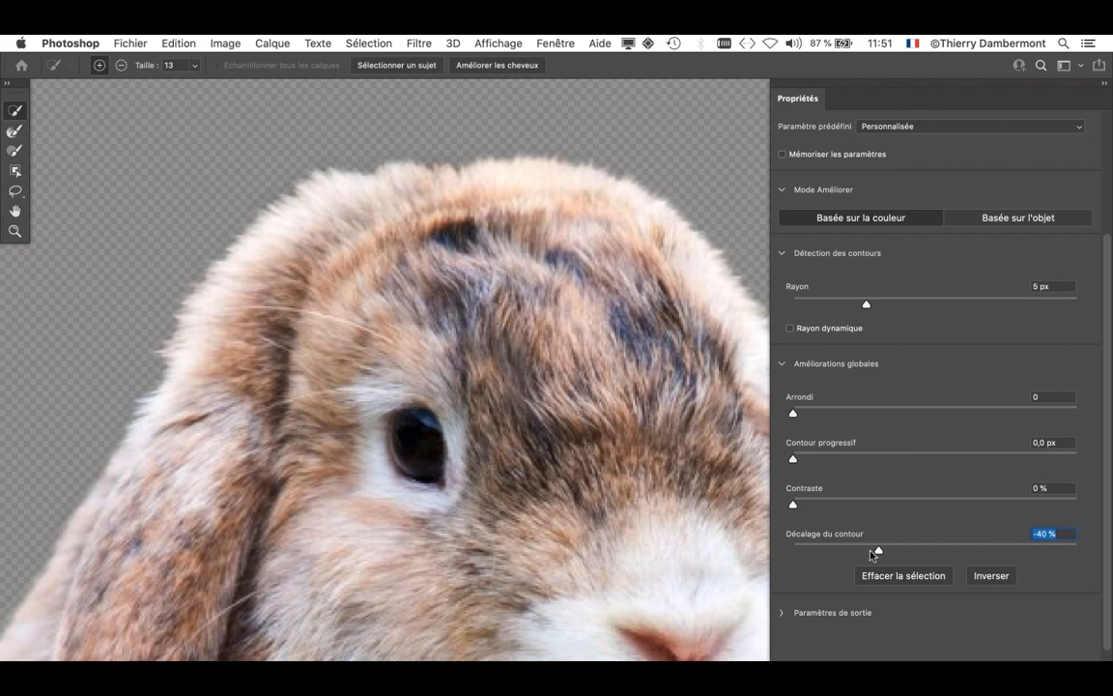
pyautogui.moveTo(869, 551); pyautogui.dragTo(863, 552)
pyautogui.moveTo(861, 549); pyautogui.dragTo(855, 552)
# - Soften the rabbit's outline by setting the feather (Contour progressif) to 5.4 px
pyautogui.click(819, 460)
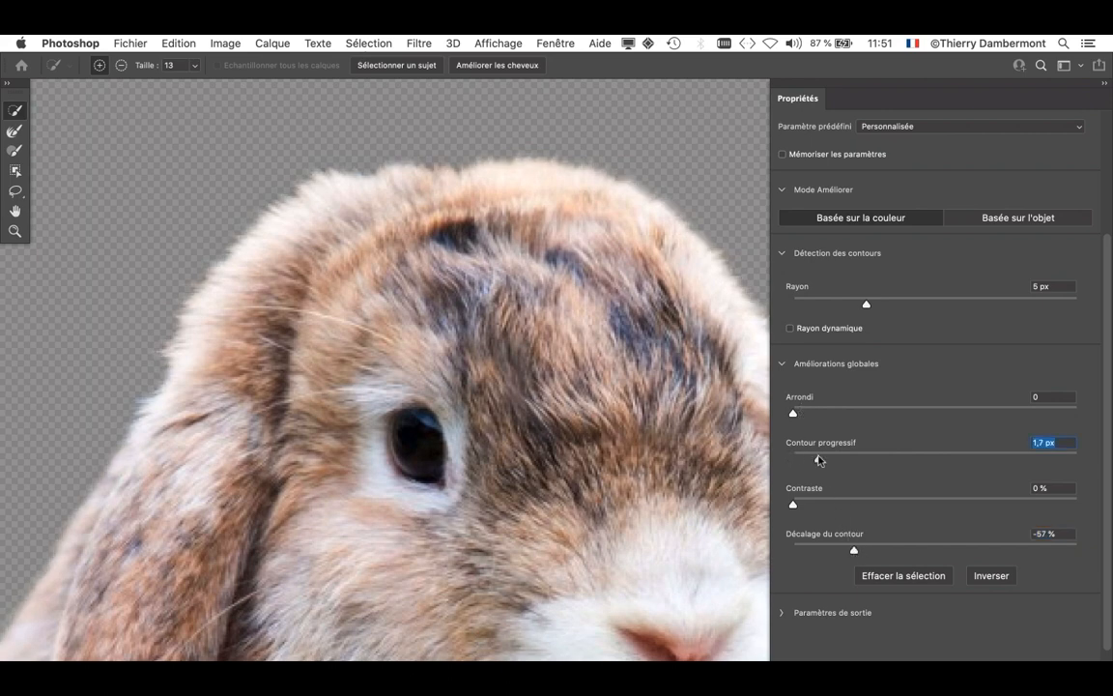
pyautogui.moveTo(819, 460); pyautogui.dragTo(836, 461)
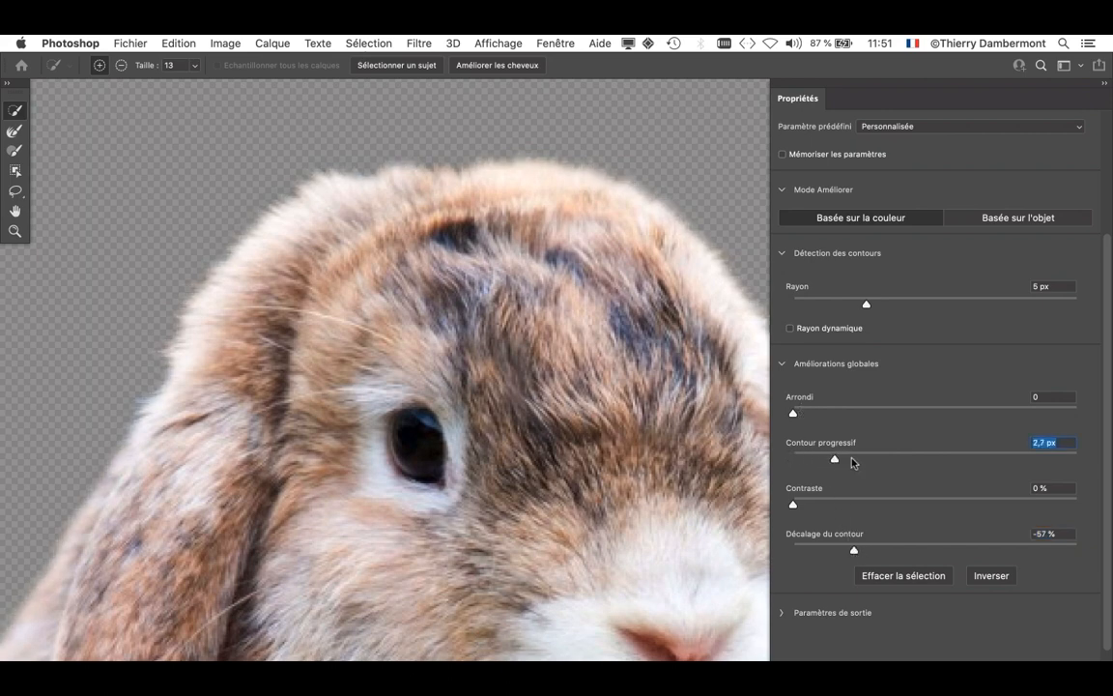
pyautogui.click(882, 459)
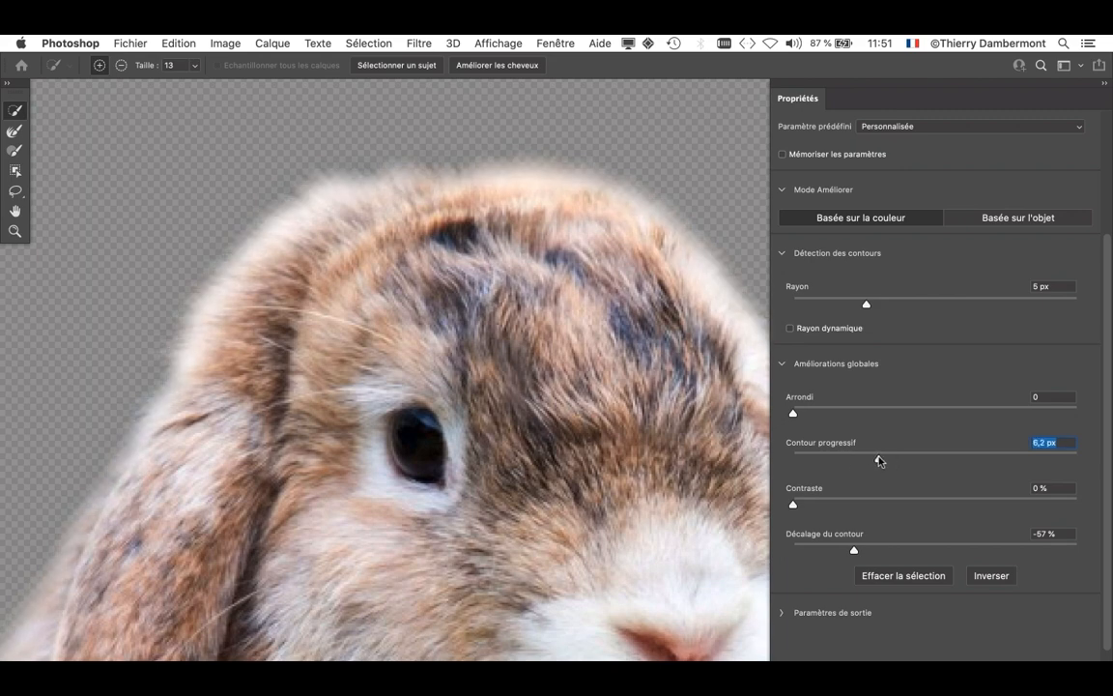
pyautogui.moveTo(885, 460); pyautogui.dragTo(763, 457)
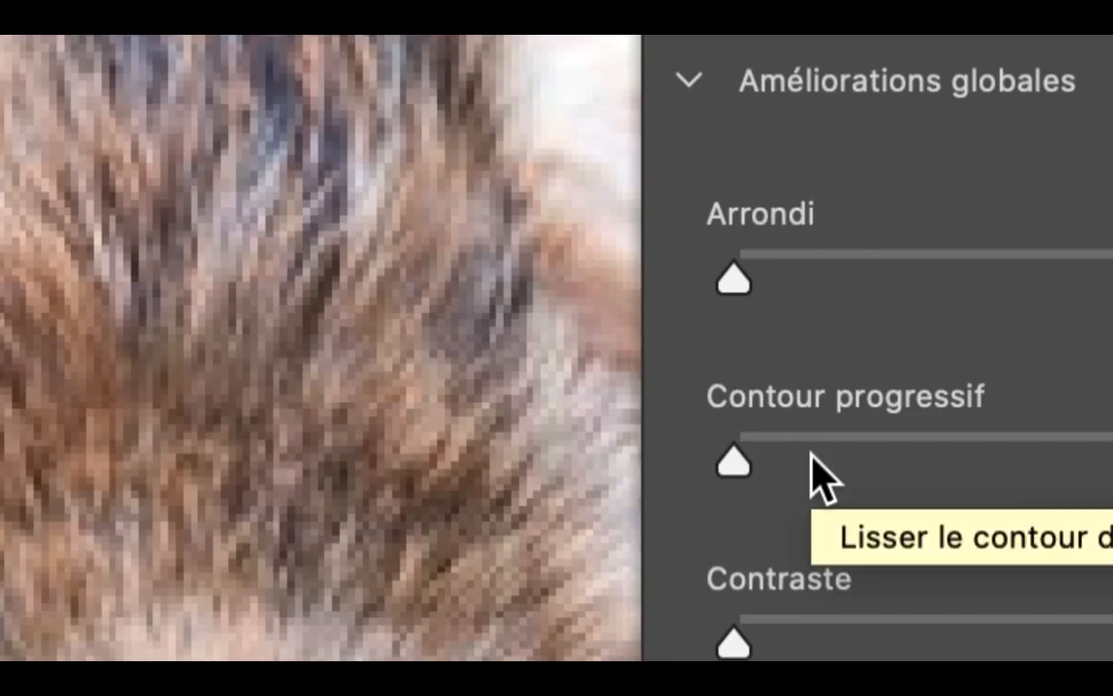
pyautogui.moveTo(821, 478); pyautogui.dragTo(872, 460)
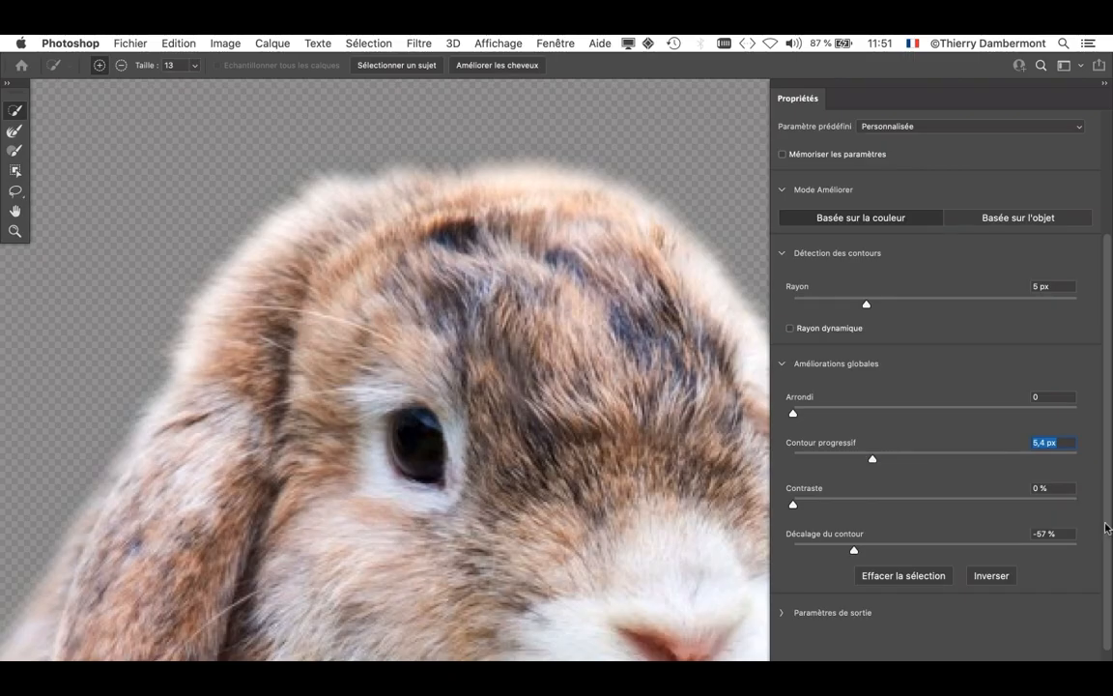
# - Expand the output settings and examine the softened fur edge around the rabbit's ears and both sides of its body
pyautogui.scroll(-2, 1108, 618)
pyautogui.click(787, 578)
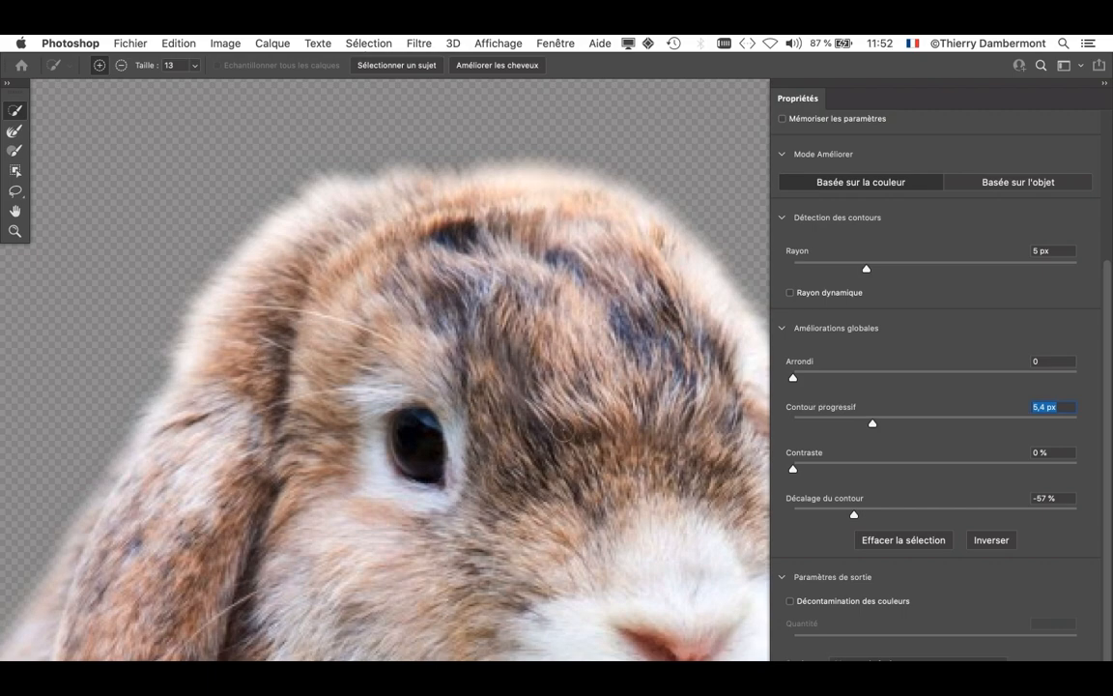
pyautogui.moveTo(566, 417); pyautogui.dragTo(322, 256)
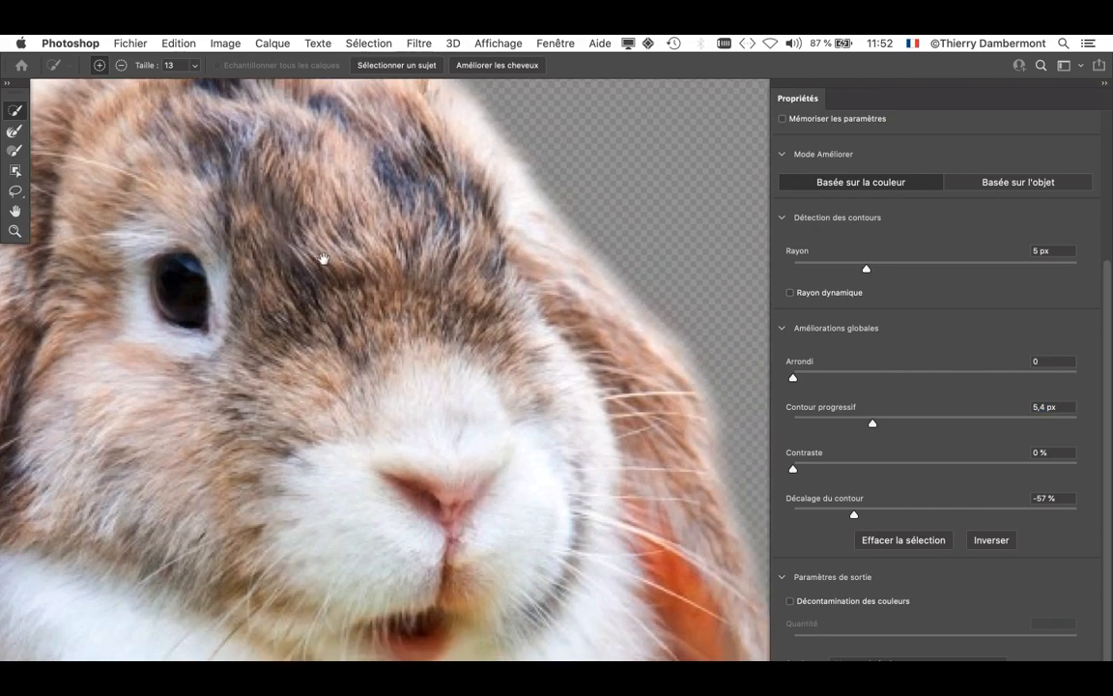
pyautogui.moveTo(535, 465); pyautogui.dragTo(490, 205)
pyautogui.moveTo(455, 390); pyautogui.dragTo(557, 286)
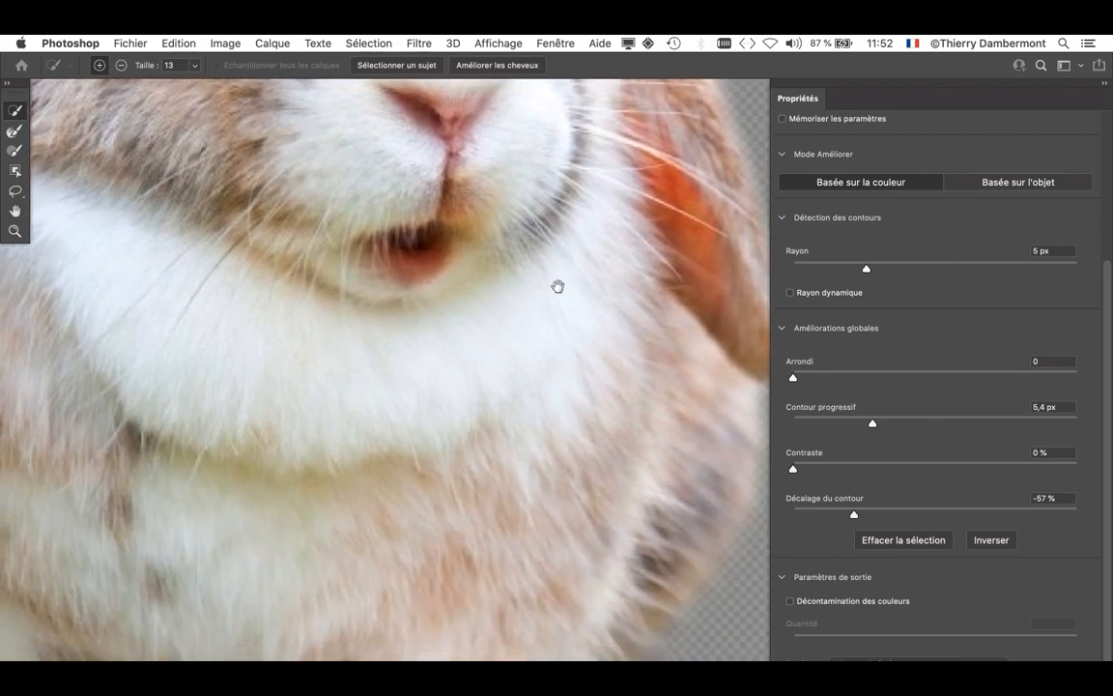
pyautogui.moveTo(349, 474); pyautogui.dragTo(212, 603)
pyautogui.moveTo(425, 425); pyautogui.dragTo(601, 461)
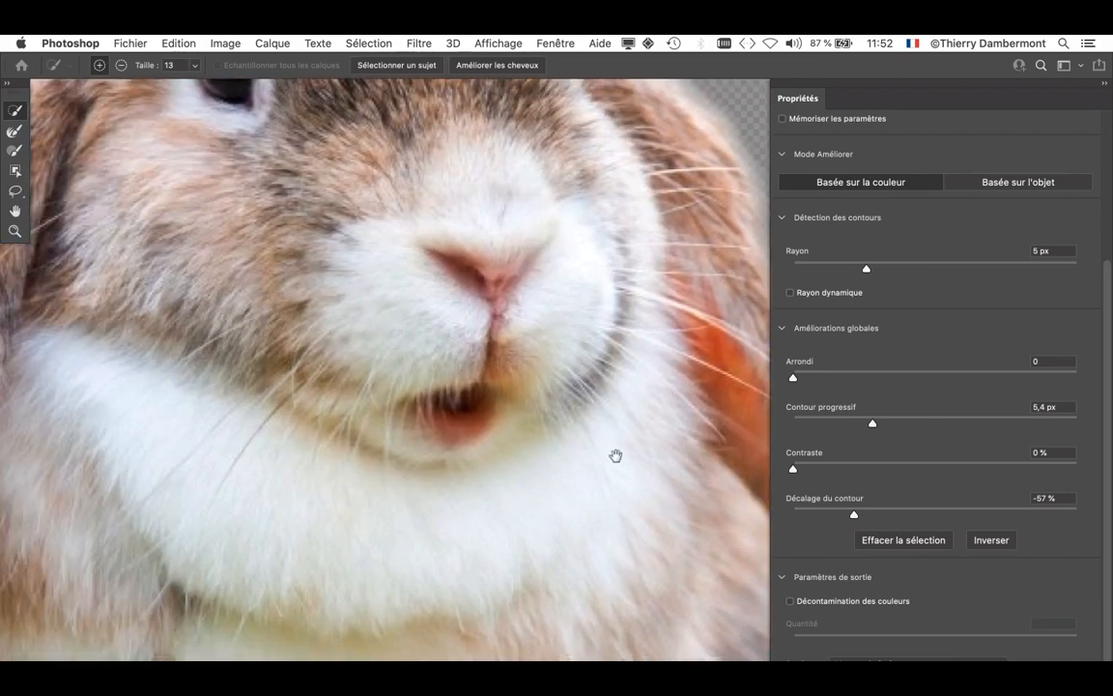
pyautogui.moveTo(266, 449); pyautogui.dragTo(614, 410)
pyautogui.moveTo(343, 442); pyautogui.dragTo(343, 419)
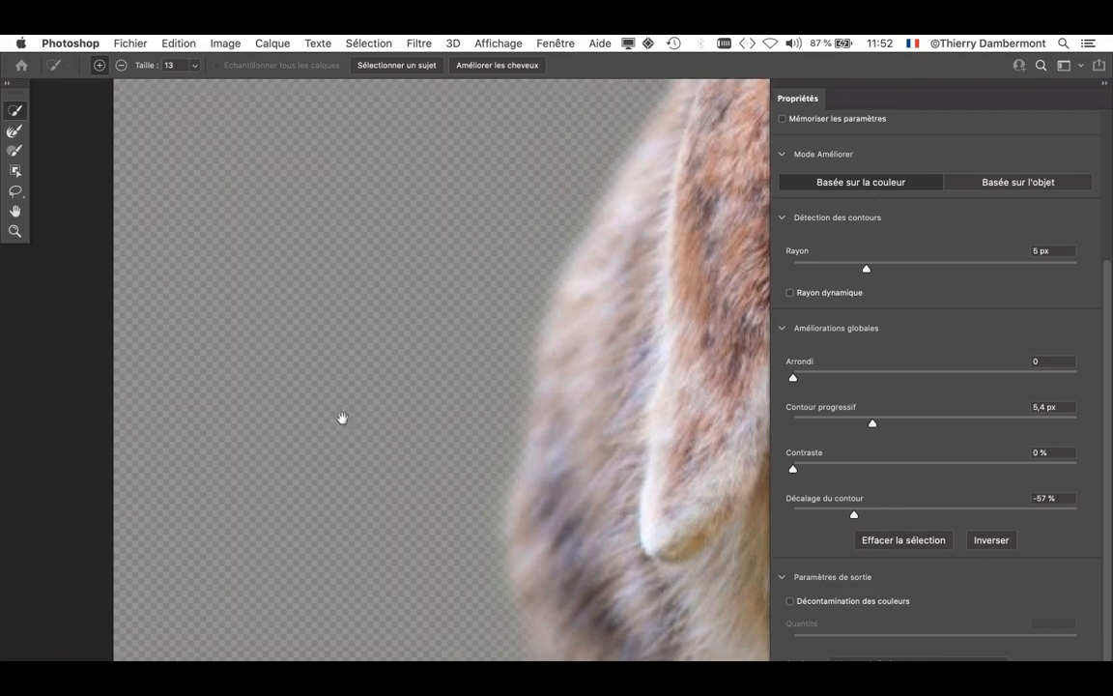
pyautogui.moveTo(616, 448); pyautogui.dragTo(296, 447)
pyautogui.moveTo(539, 438); pyautogui.dragTo(218, 427)
pyautogui.moveTo(601, 479); pyautogui.dragTo(243, 448)
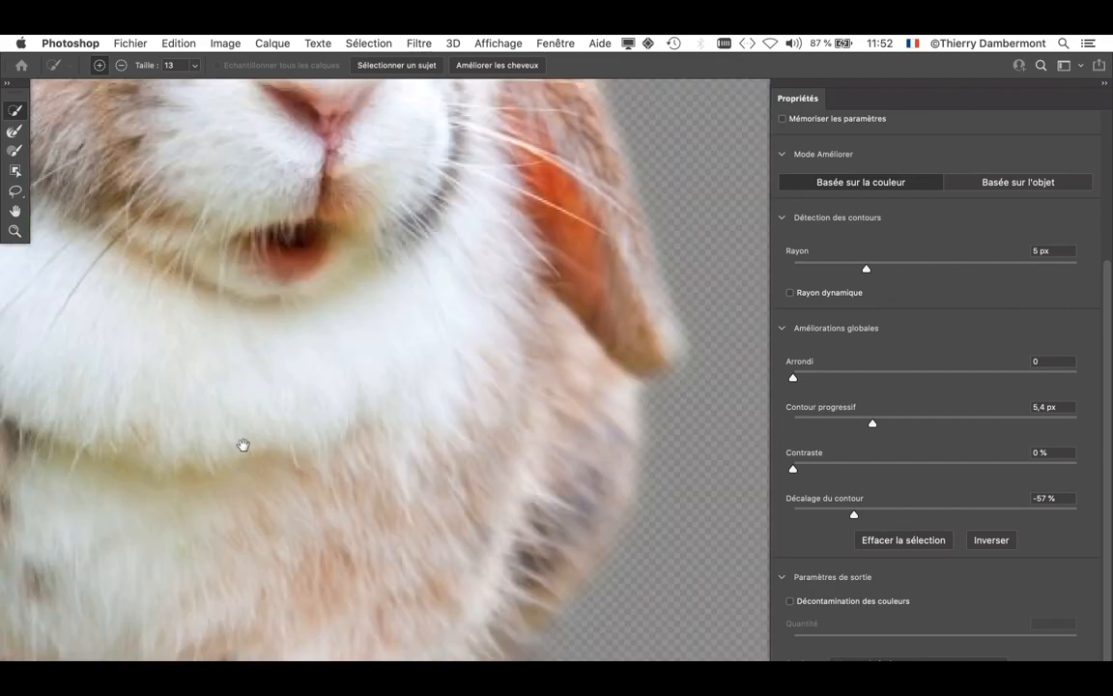
pyautogui.moveTo(513, 425); pyautogui.dragTo(441, 409)
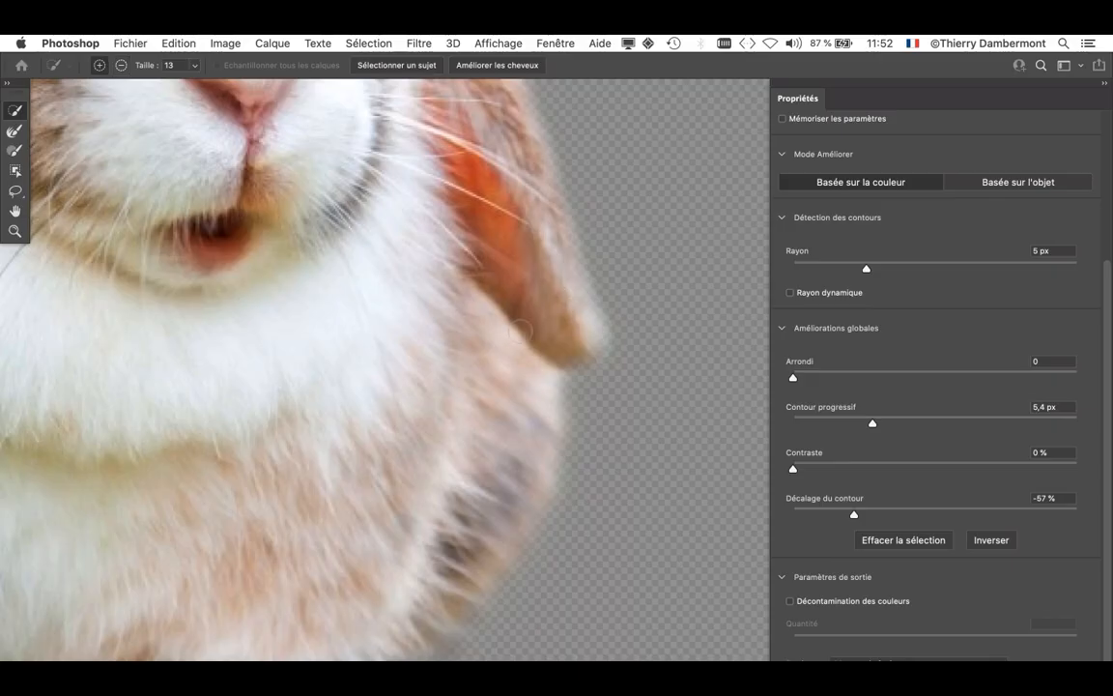
pyautogui.moveTo(147, 373); pyautogui.dragTo(684, 375)
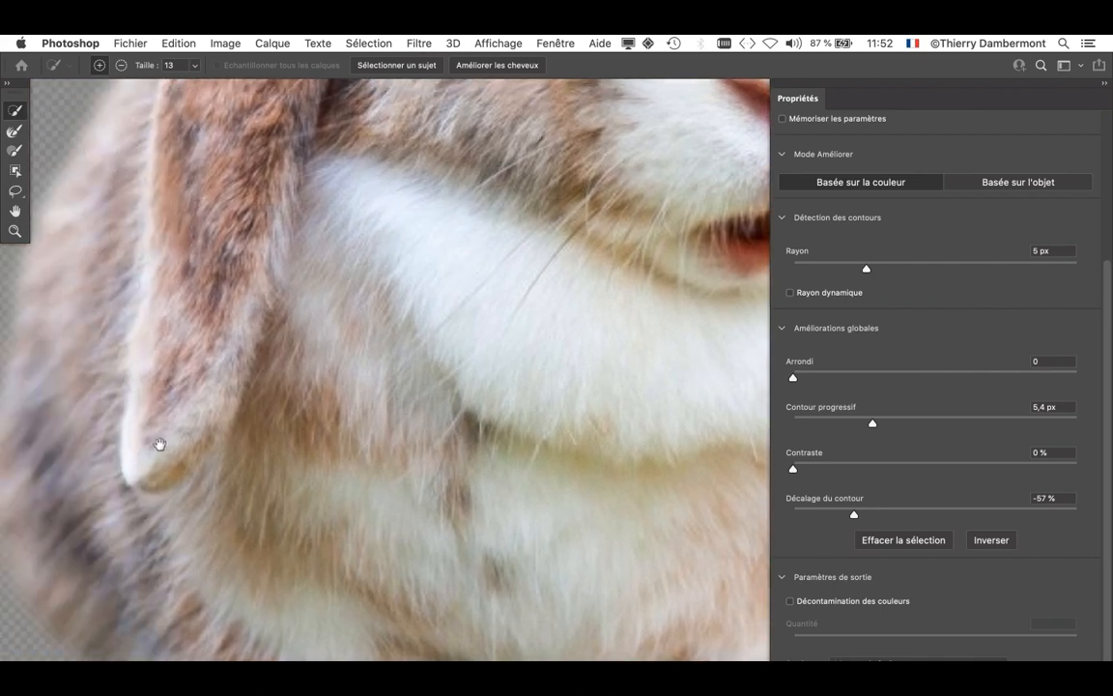
pyautogui.moveTo(552, 443); pyautogui.dragTo(251, 427)
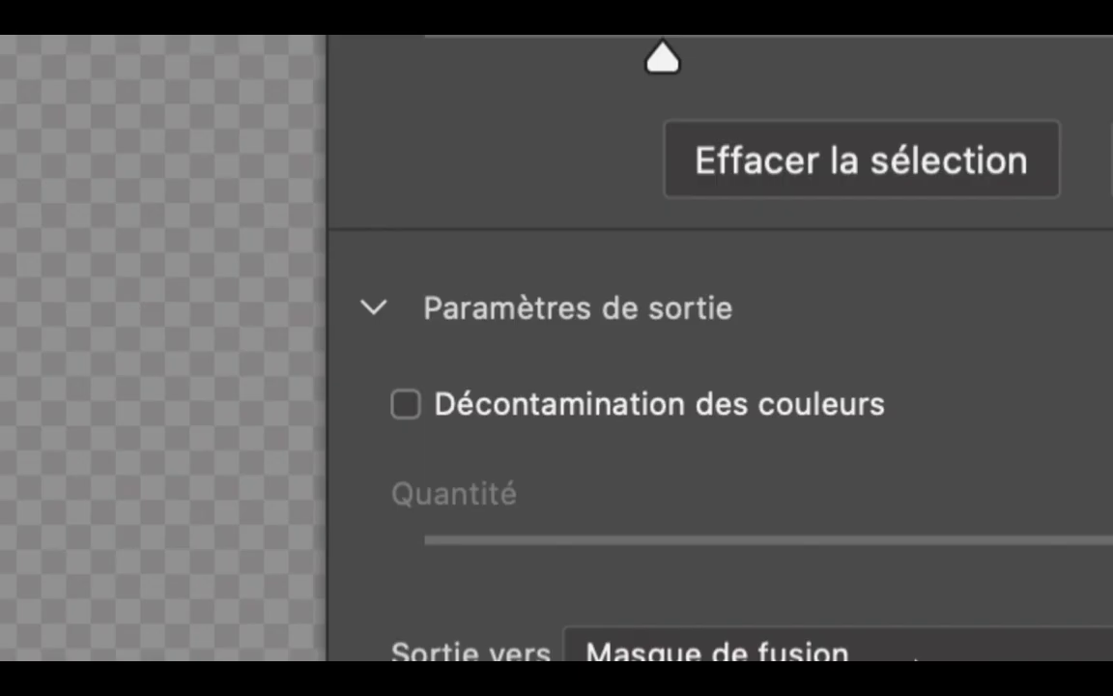
# - Look at the output destination (Sortie vers) choices without changing them and review the outline around the rabbit's head
pyautogui.click(917, 659)
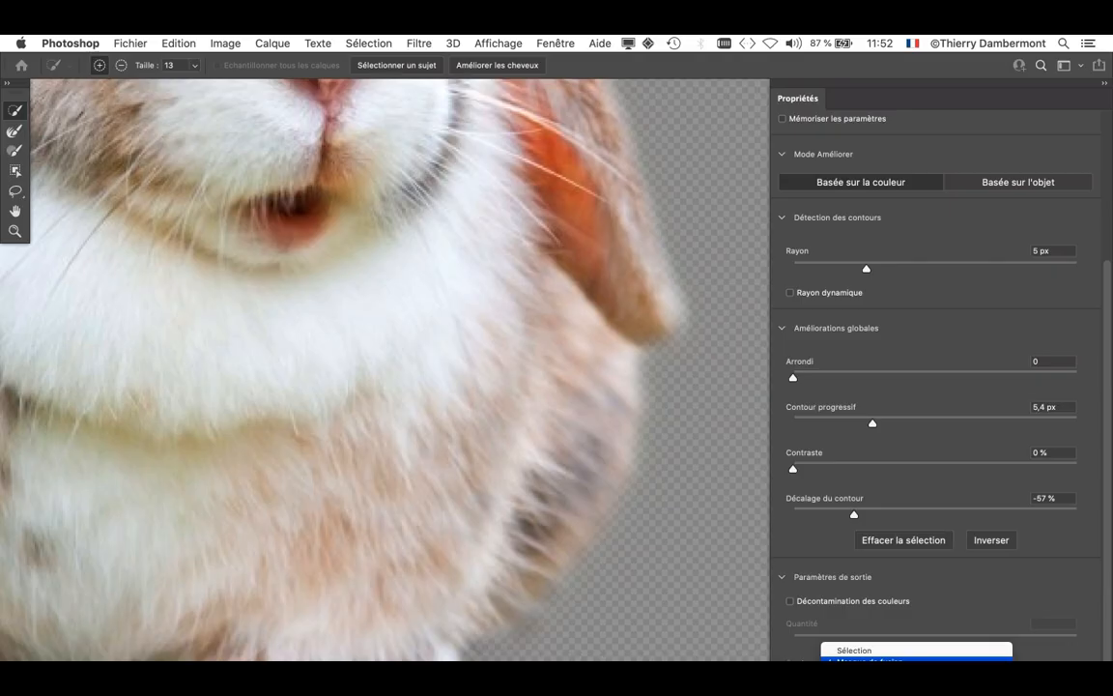
pyautogui.click(339, 287)
pyautogui.moveTo(347, 324); pyautogui.dragTo(461, 537)
pyautogui.moveTo(422, 348); pyautogui.dragTo(554, 634)
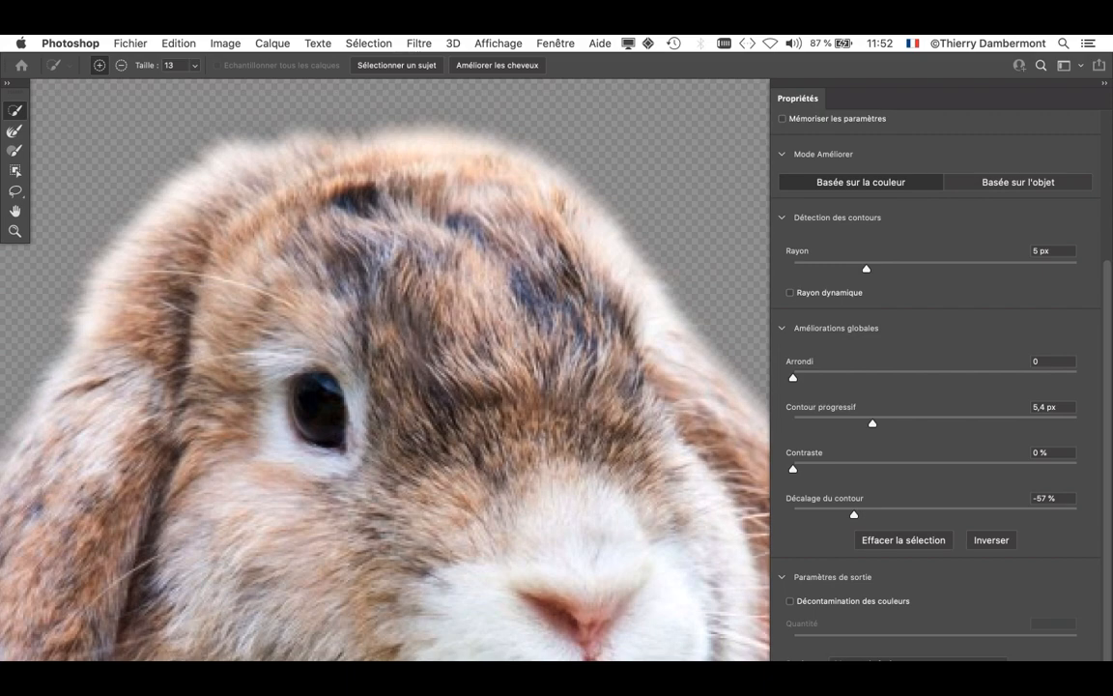
pyautogui.keyDown('alt'); pyautogui.click(528, 402); pyautogui.keyUp('alt')
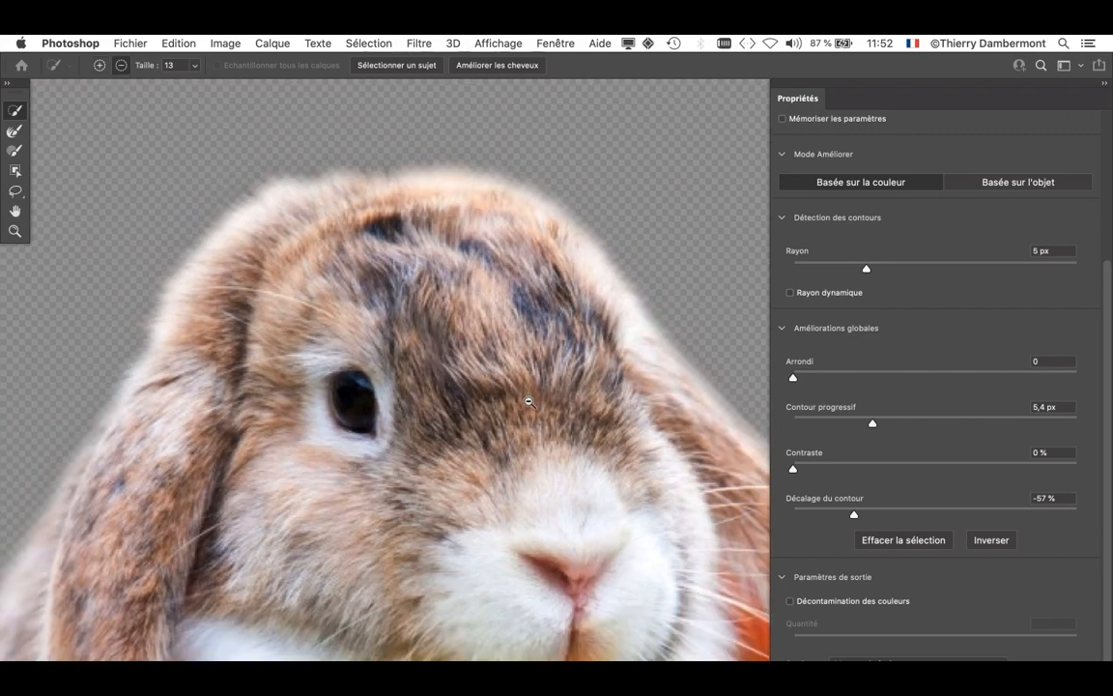
# - Apply the refined edge settings and turn the rabbit selection into a layer mask on the photo
pyautogui.keyDown('alt'); pyautogui.click(517, 391); pyautogui.keyUp('alt')
pyautogui.keyDown('alt'); pyautogui.click(482, 387); pyautogui.keyUp('alt')
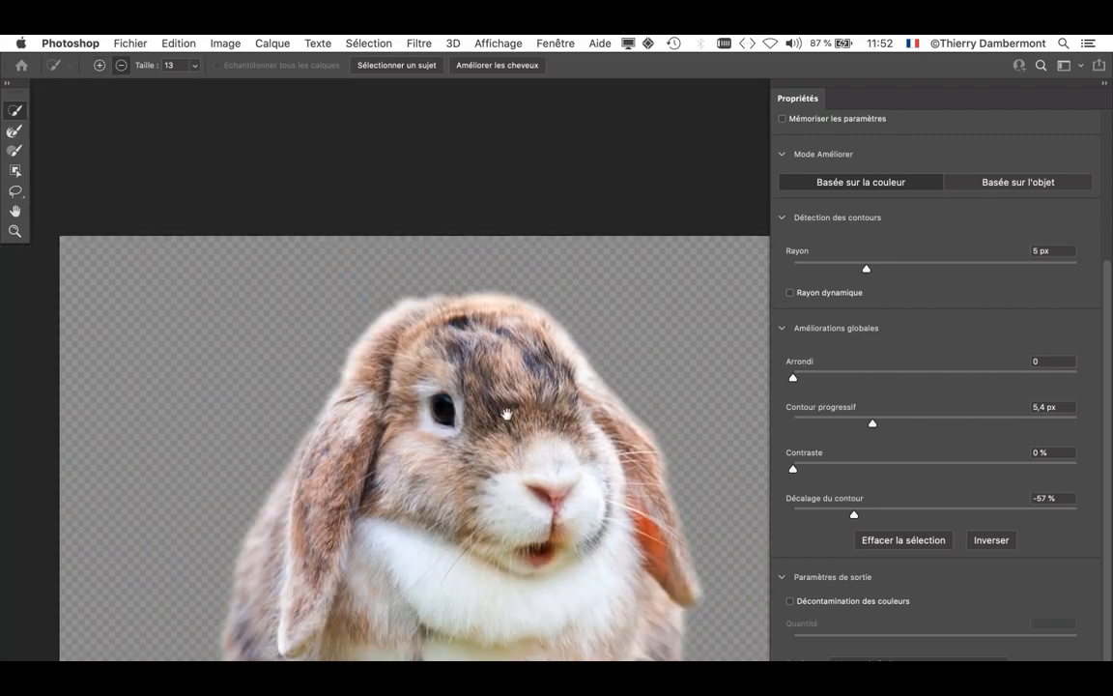
pyautogui.moveTo(506, 414); pyautogui.dragTo(470, 374)
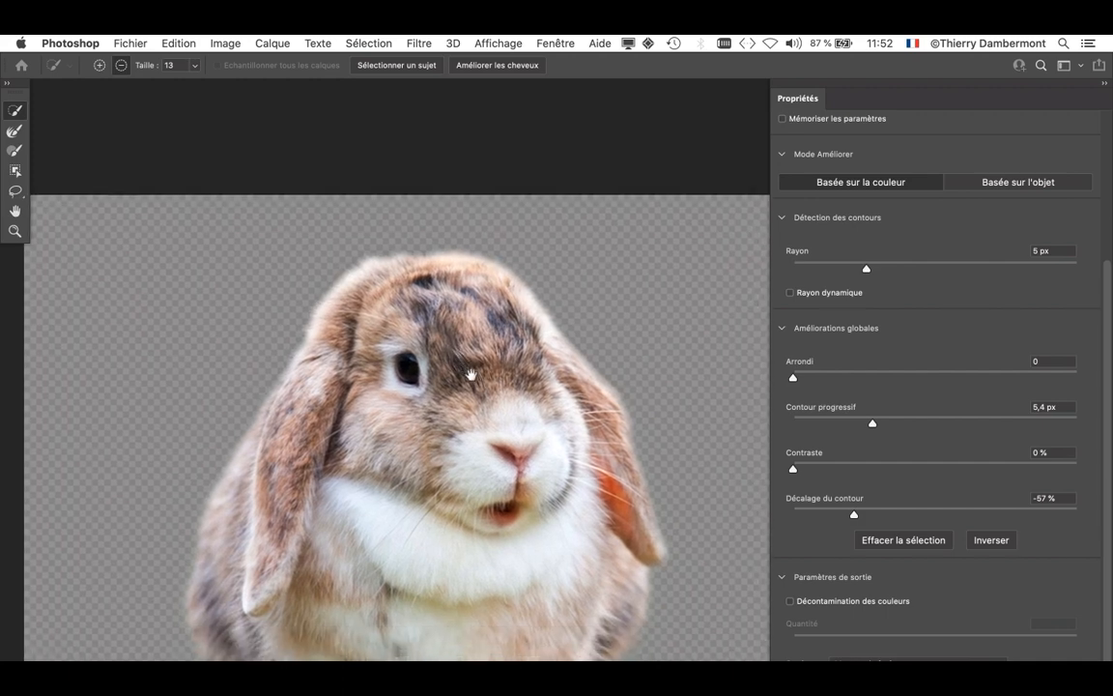
pyautogui.click(982, 187)
pyautogui.click(596, 300)
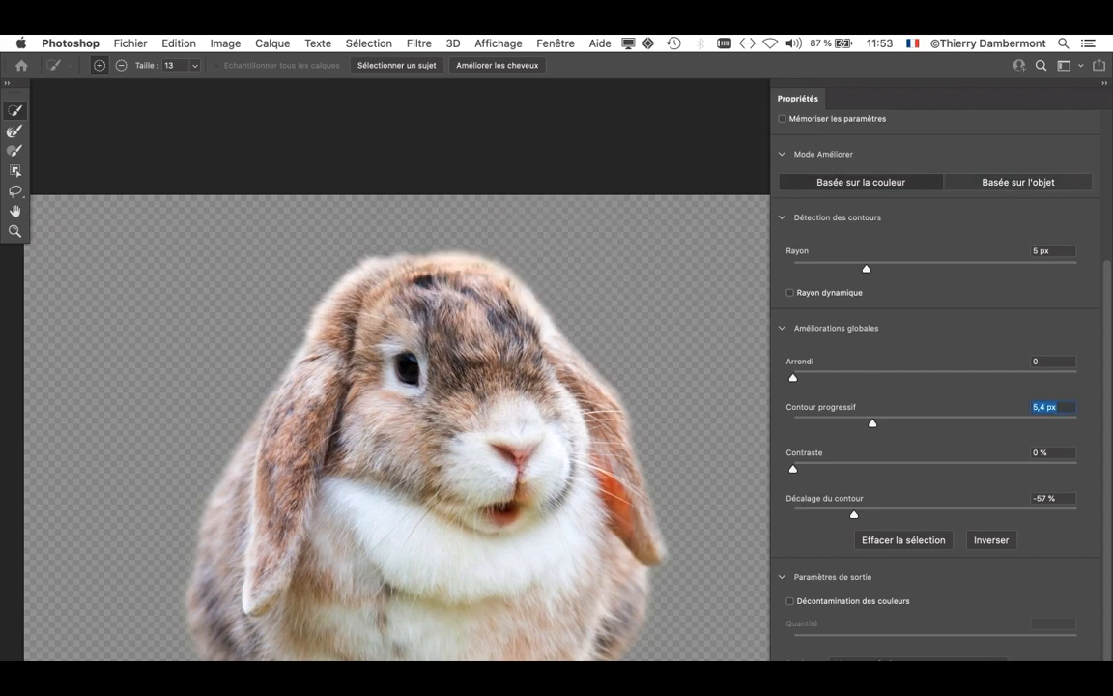
pyautogui.press('Return')
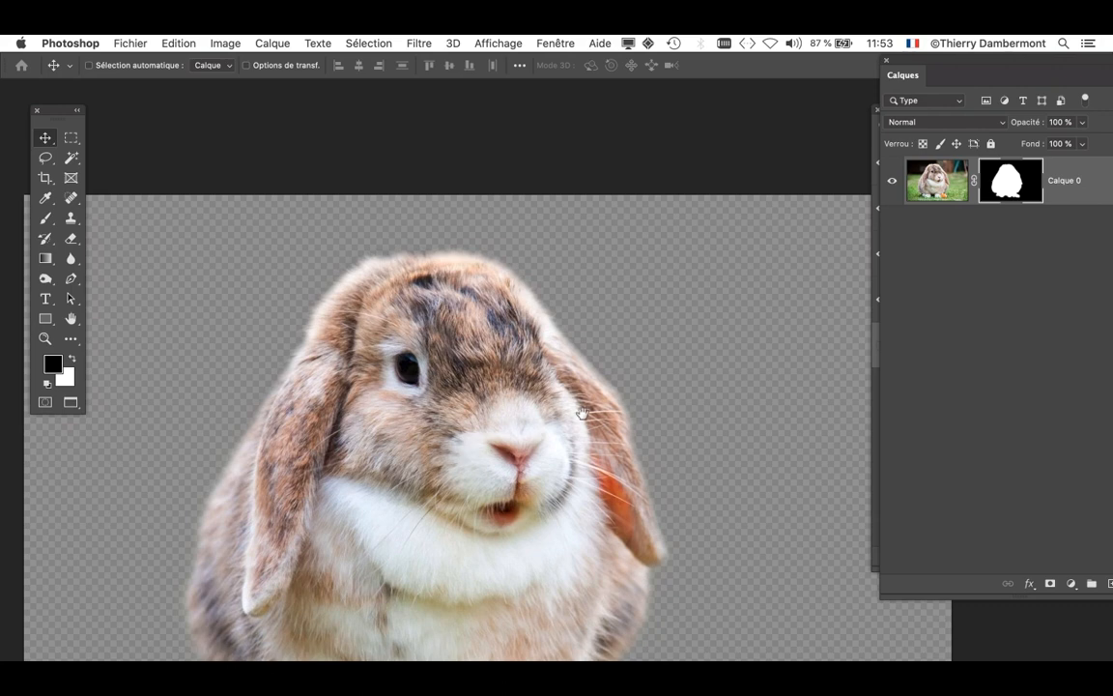
# - Inspect the rabbit's layer mask on its own and compare the image with the mask disabled and enabled
pyautogui.moveTo(582, 413); pyautogui.dragTo(513, 300)
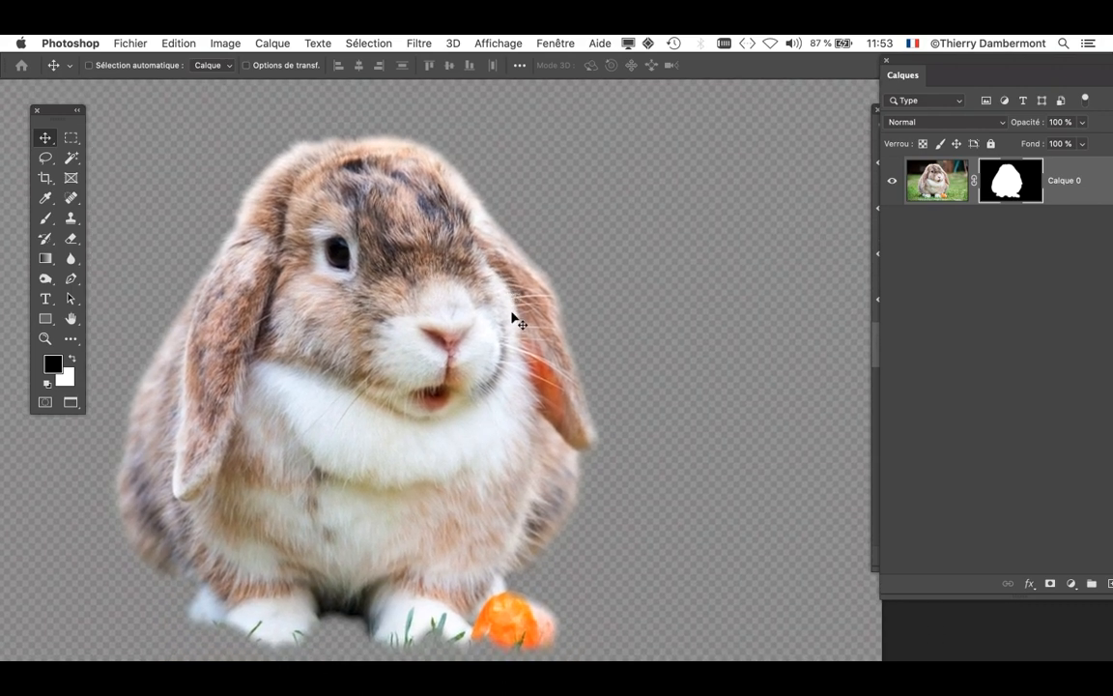
pyautogui.moveTo(908, 75); pyautogui.dragTo(678, 120)
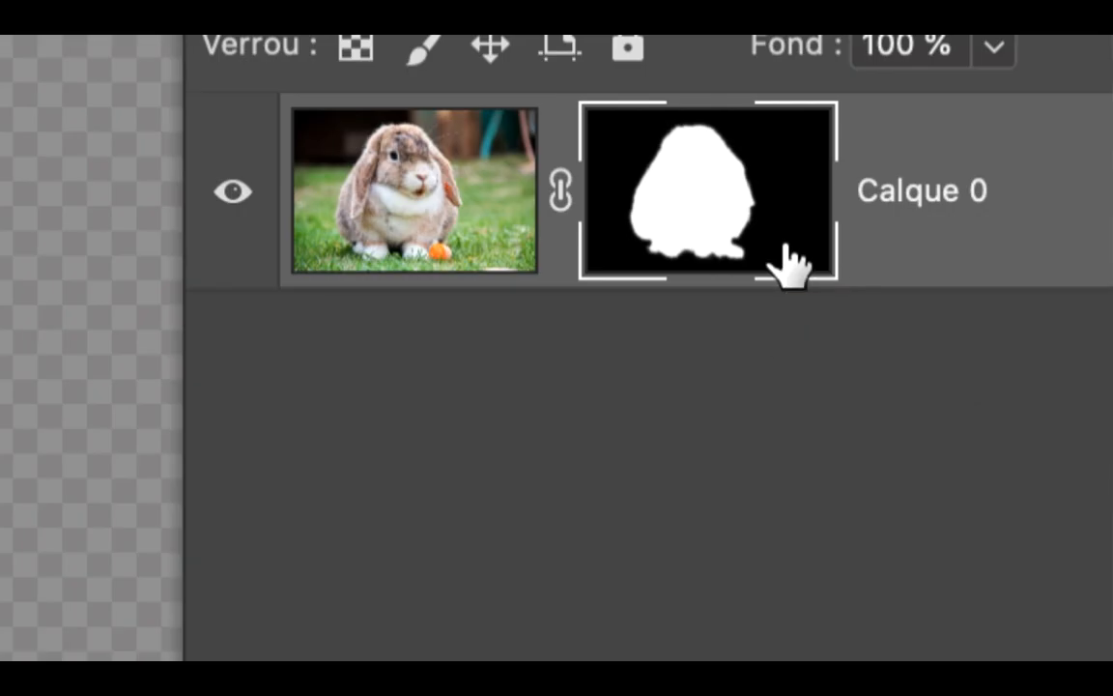
pyautogui.keyDown('alt'); pyautogui.click(782, 241); pyautogui.keyUp('alt')
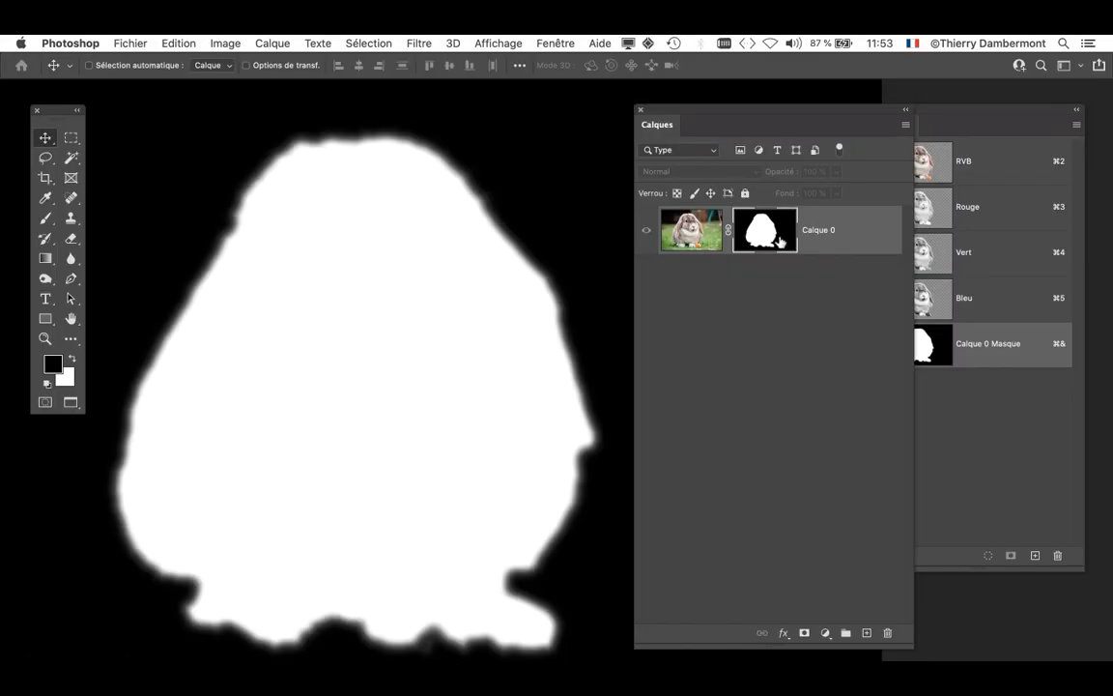
pyautogui.keyDown('alt'); pyautogui.click(781, 241); pyautogui.keyUp('alt')
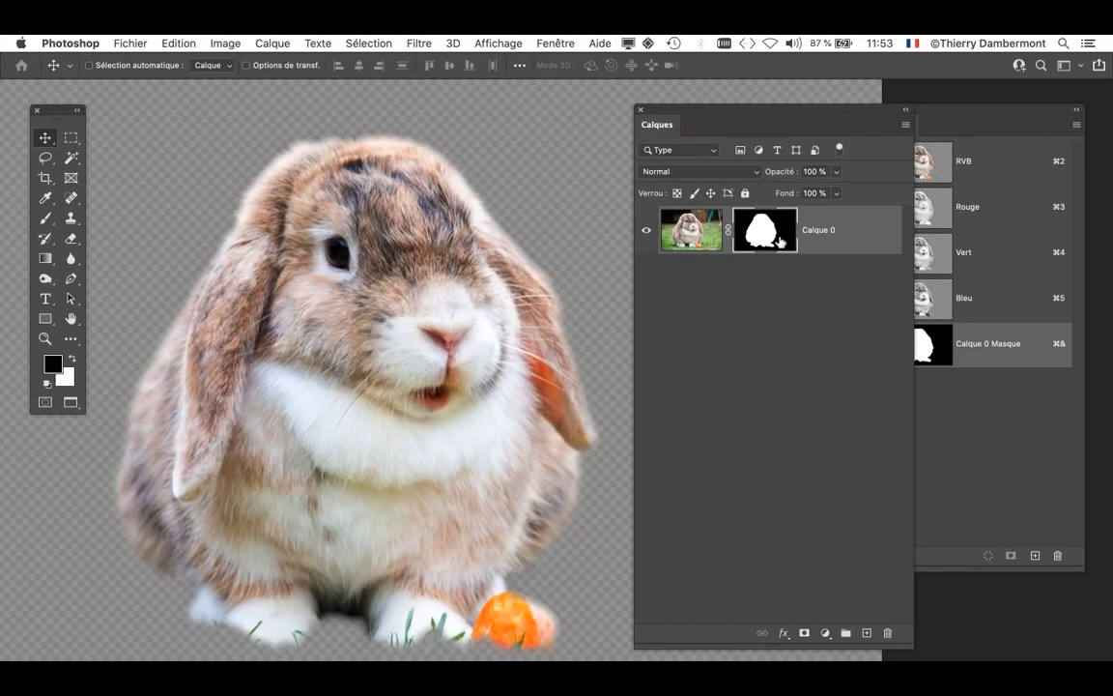
pyautogui.keyDown('shift'); pyautogui.click(780, 241); pyautogui.keyUp('shift')
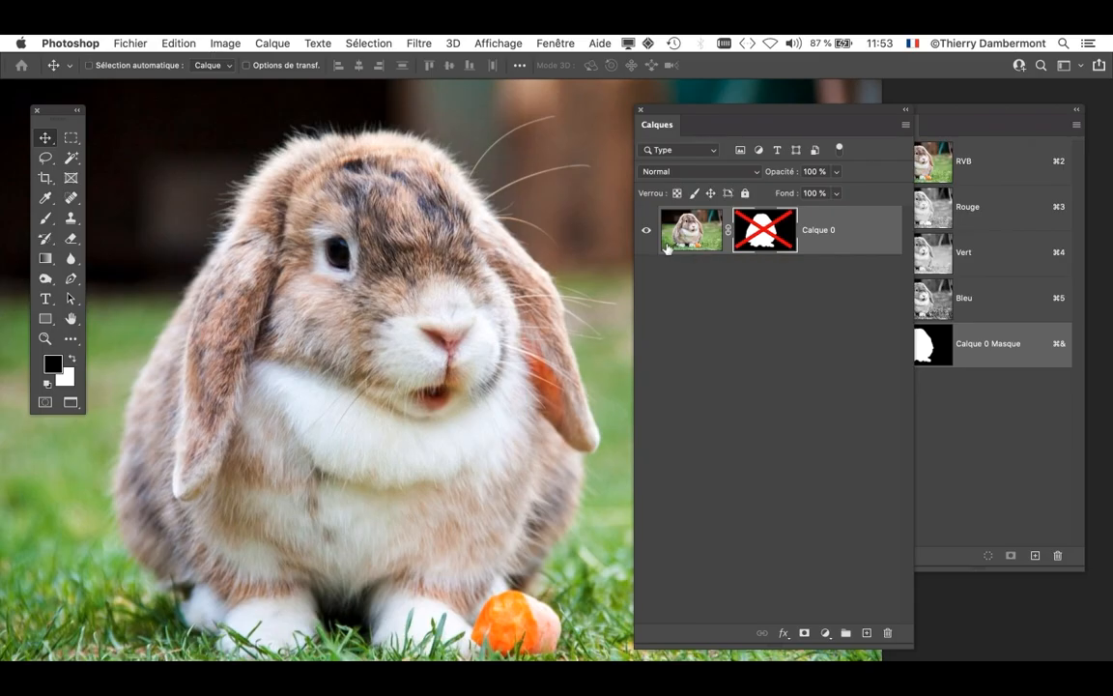
pyautogui.keyDown('shift'); pyautogui.click(765, 244); pyautogui.keyUp('shift')
# - Put away the channel list and move the layer list clear of the rabbit
pyautogui.moveTo(935, 113); pyautogui.dragTo(1027, 139)
pyautogui.click(969, 138)
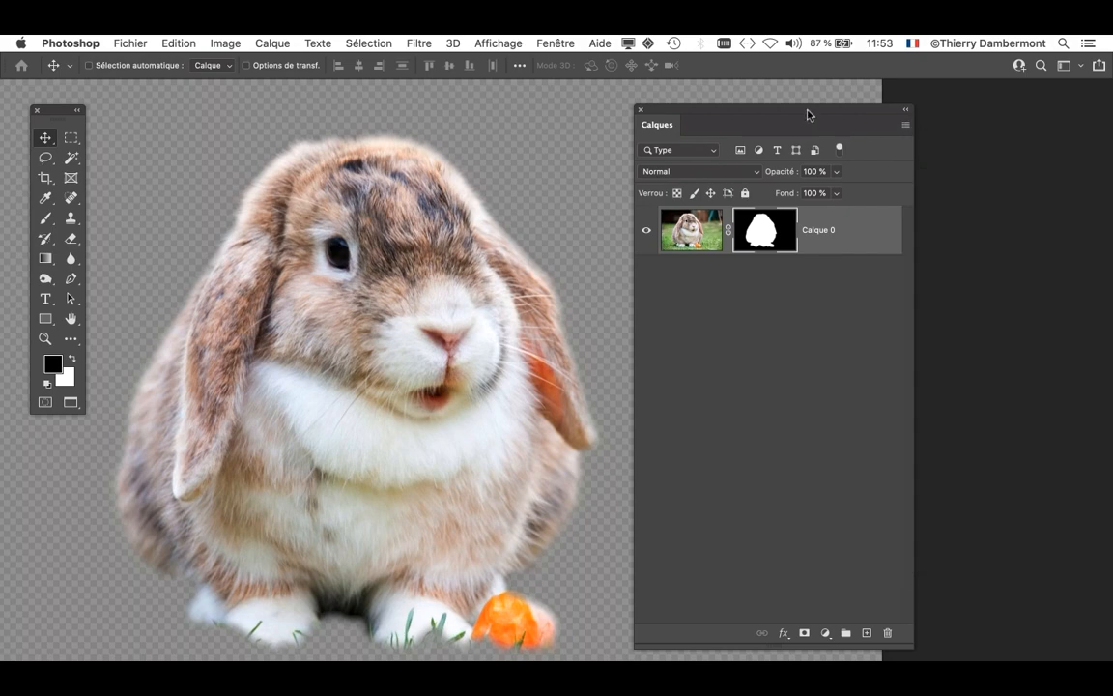
pyautogui.moveTo(808, 115); pyautogui.dragTo(980, 117)
# - Examine the masked fur edge around both of the rabbit's ears and along the sides of its body
pyautogui.scroll(4, 570, 425)
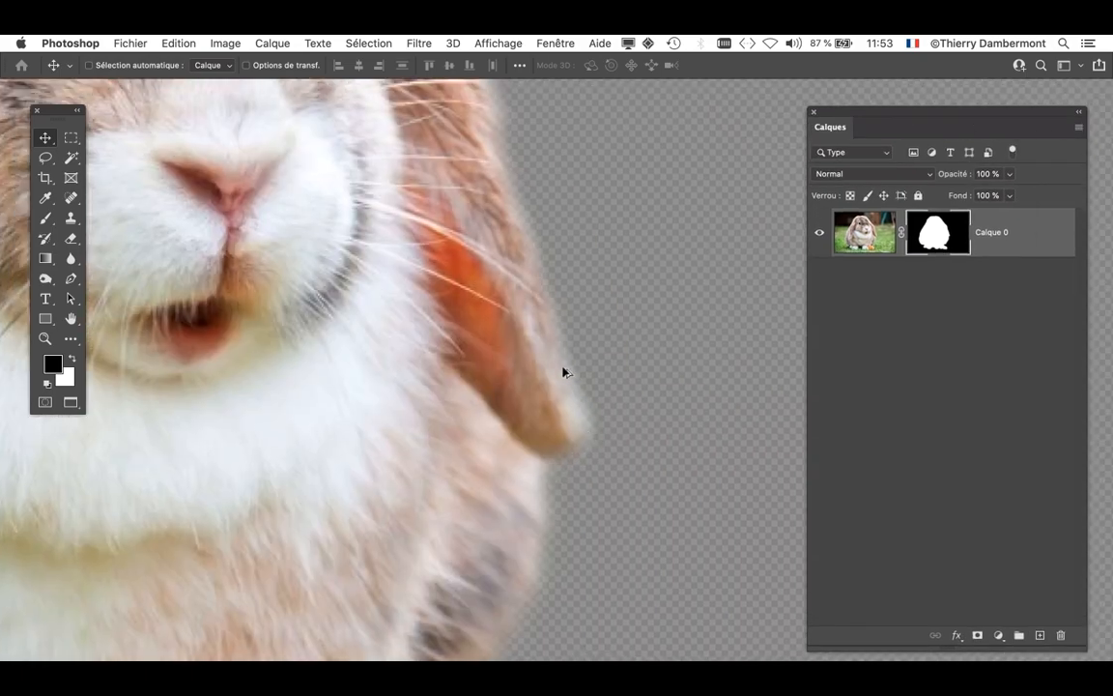
pyautogui.scroll(-4, 579, 484)
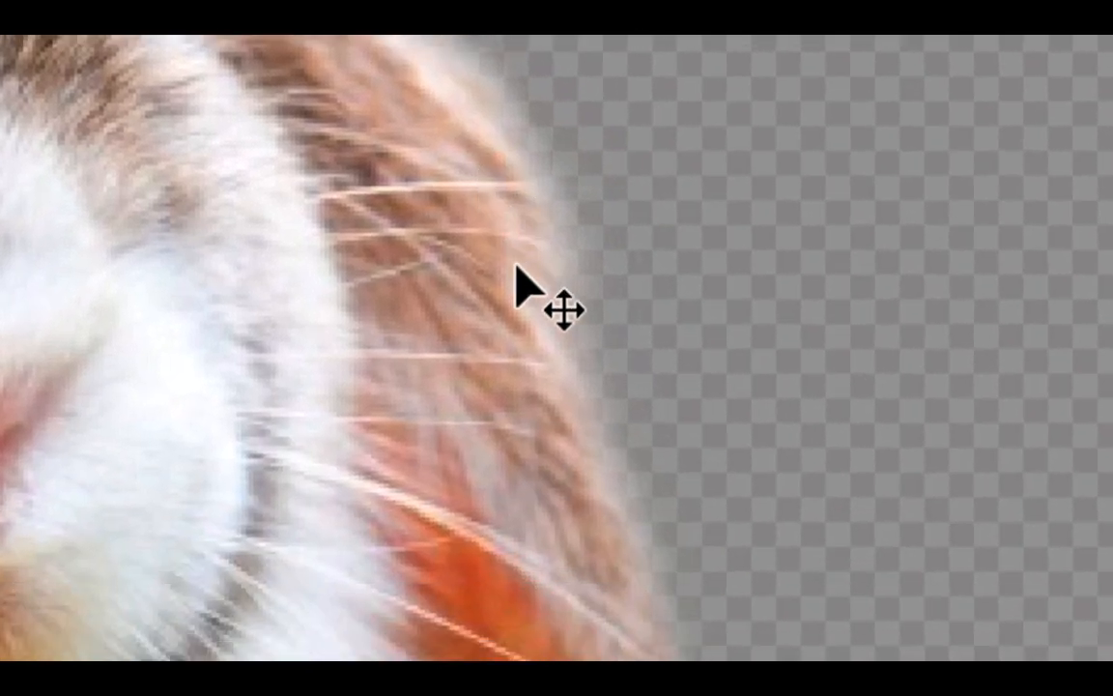
pyautogui.press('space')
pyautogui.moveTo(447, 273); pyautogui.dragTo(651, 288)
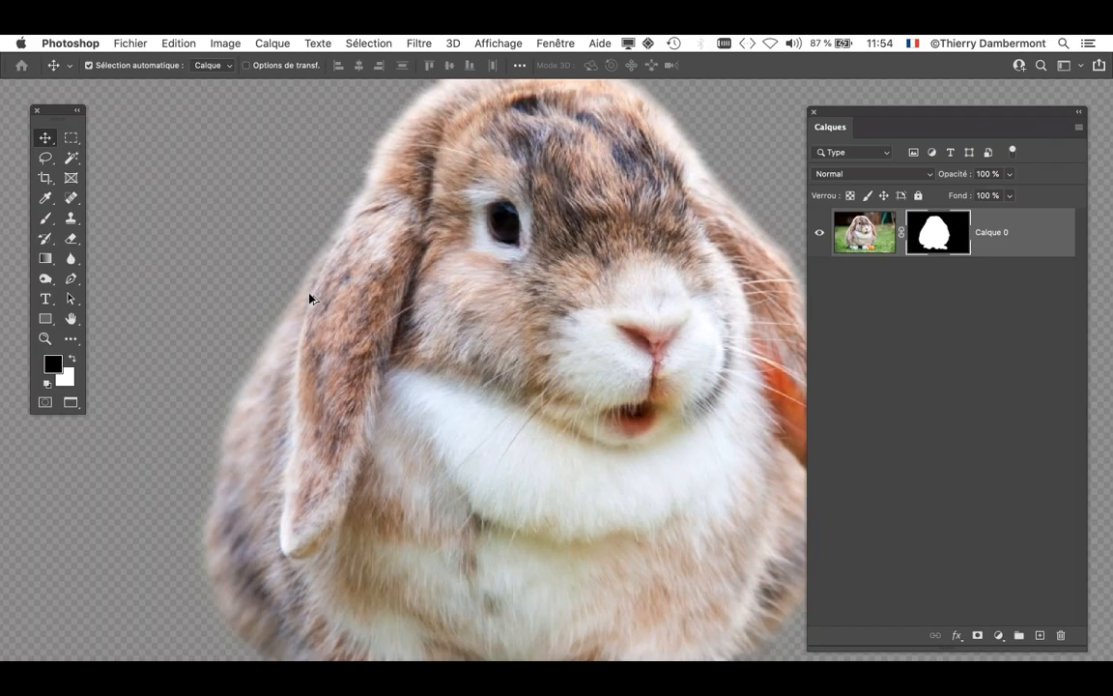
pyautogui.scroll(-2, 541, 328)
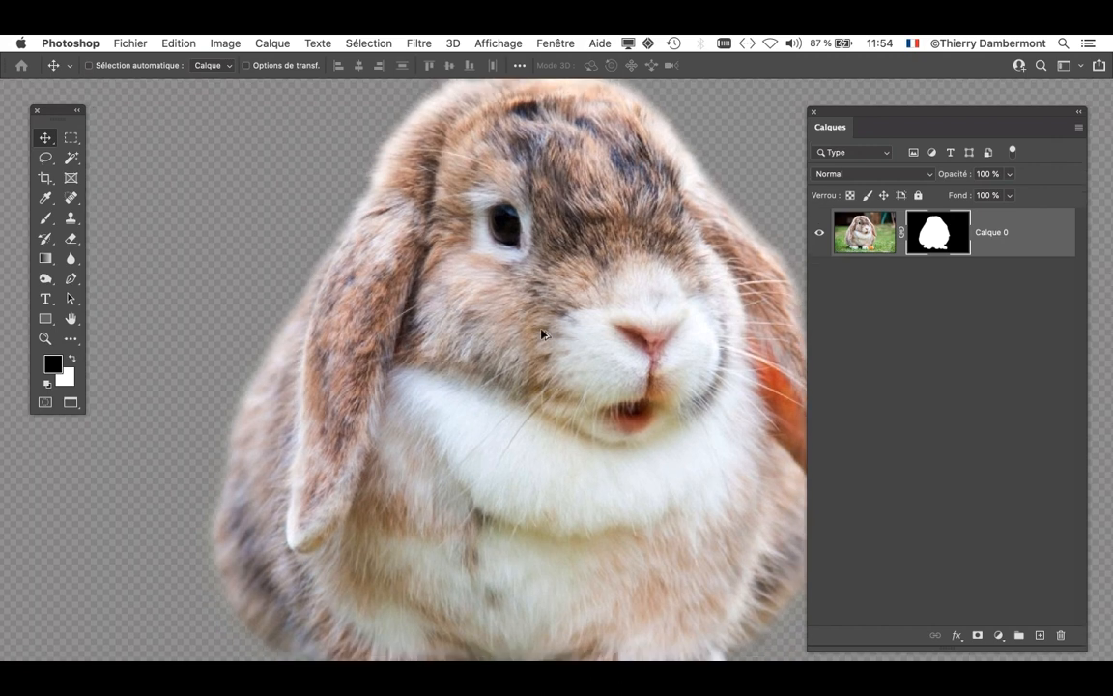
pyautogui.scroll(-1, 542, 334)
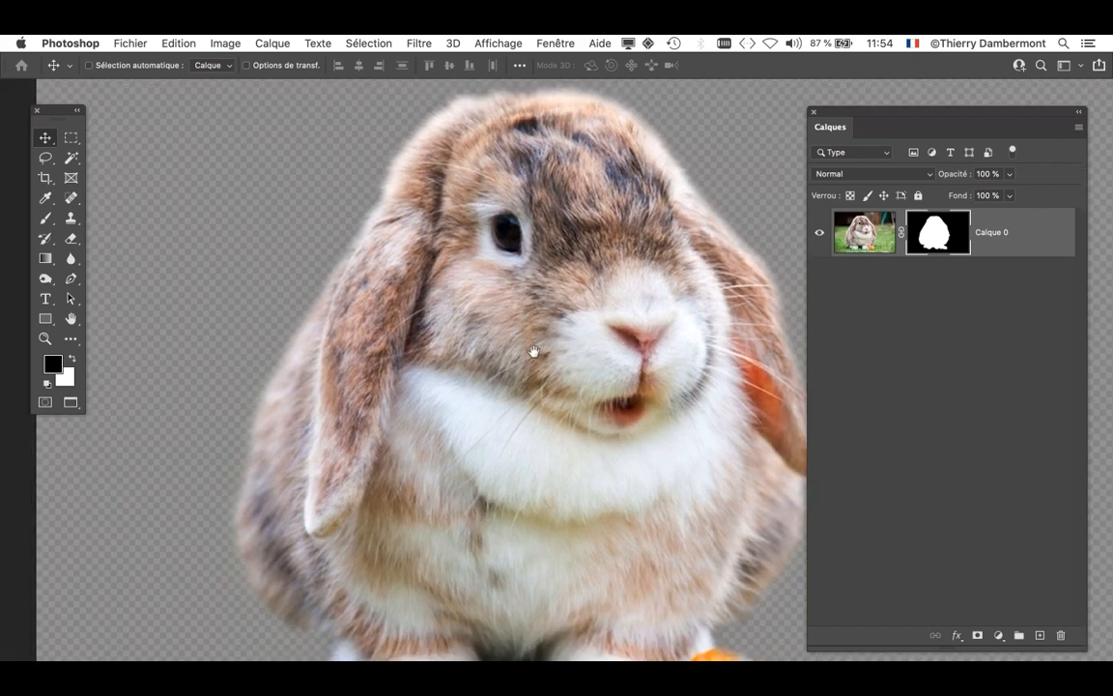
pyautogui.moveTo(534, 349); pyautogui.dragTo(384, 359)
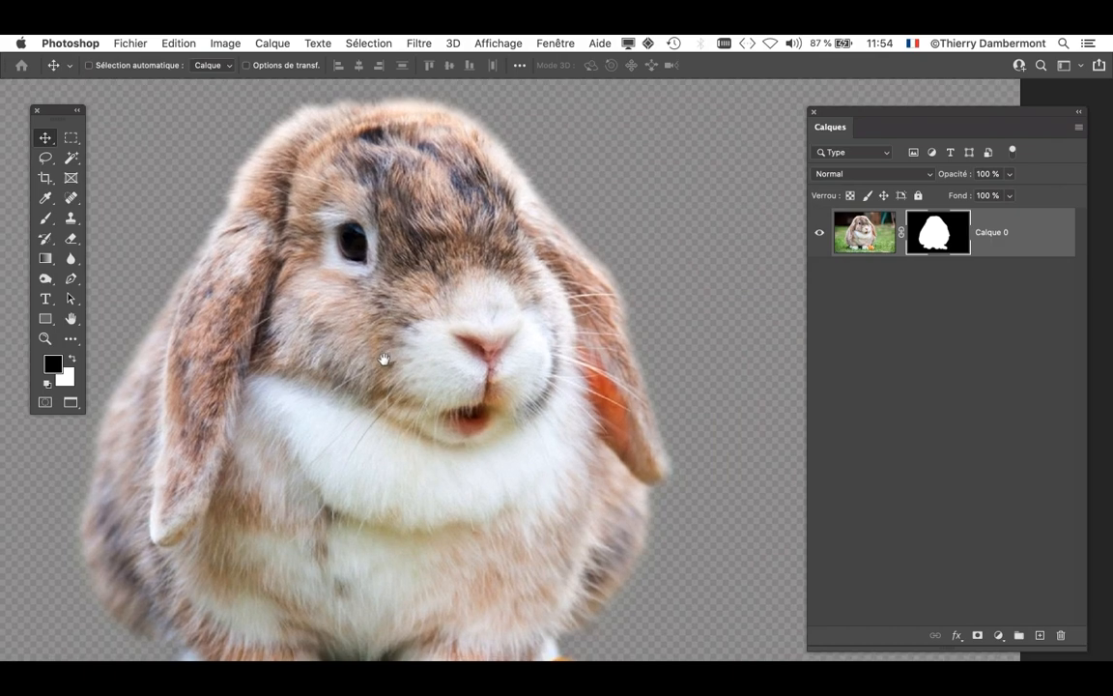
# - Save the cutout in Photoshop format with layers under the file name lop_eared_rabbit_hare-01.psd
pyautogui.click(131, 41)
pyautogui.click(659, 278)
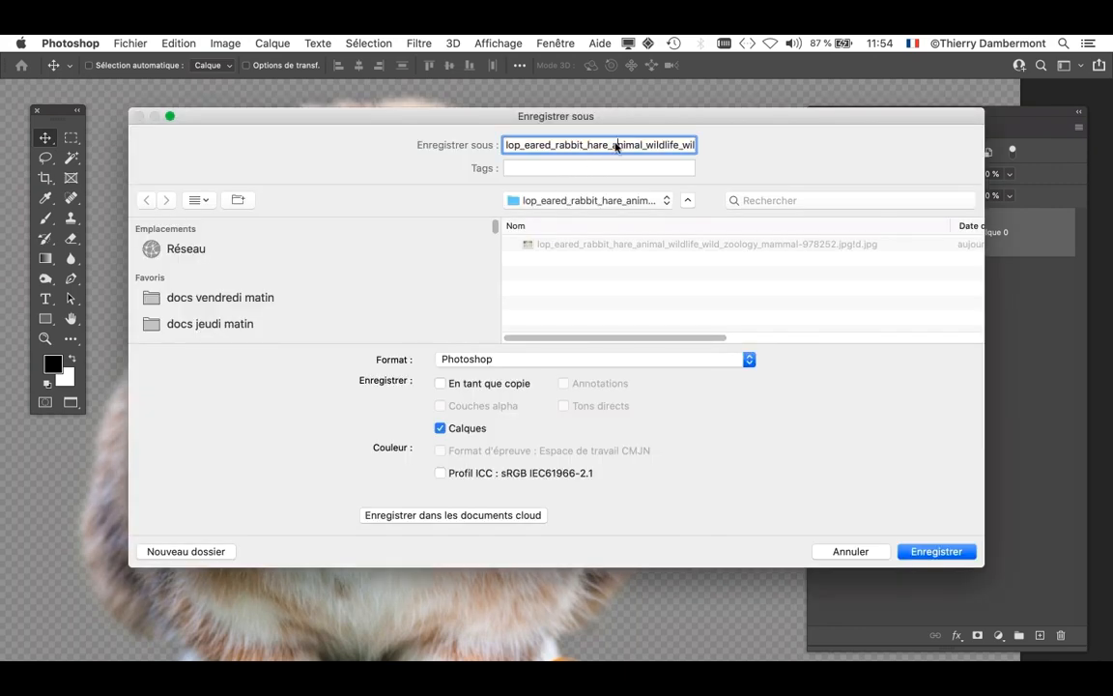
pyautogui.moveTo(606, 146); pyautogui.dragTo(673, 152)
pyautogui.press('BackSpace')
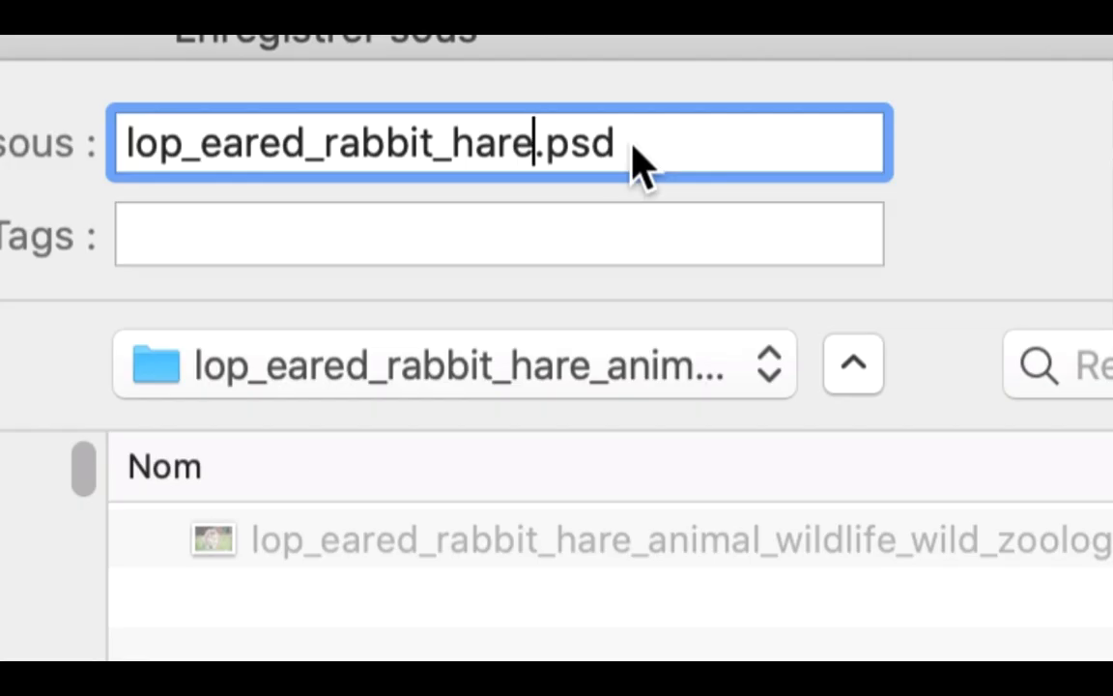
pyautogui.write('-')
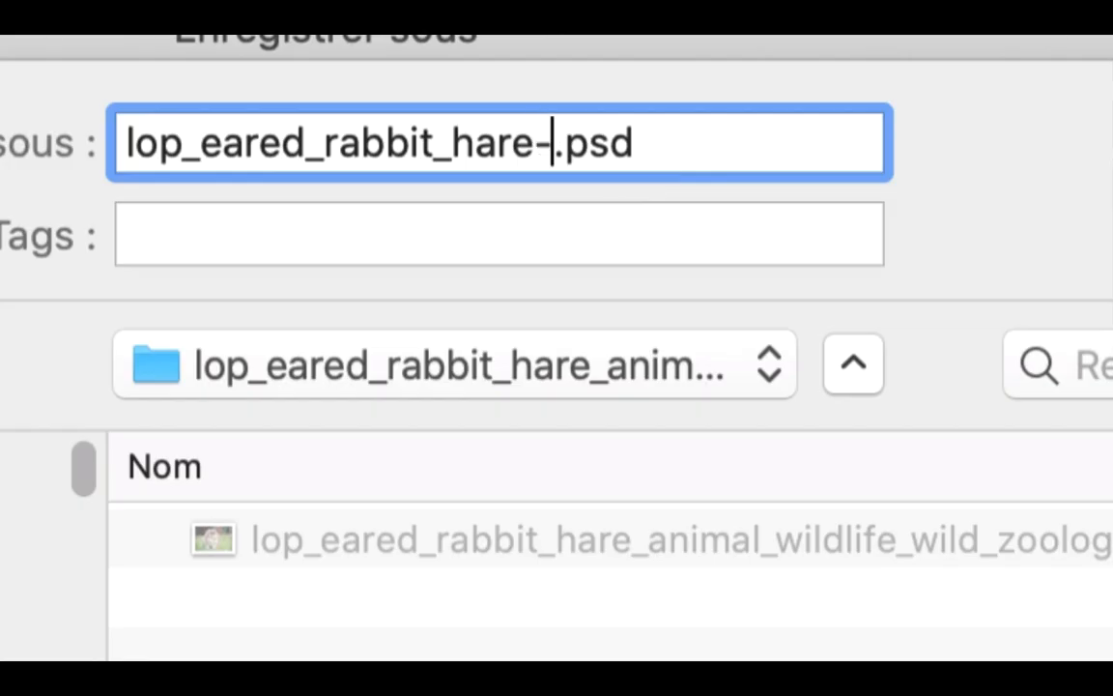
pyautogui.write('01')
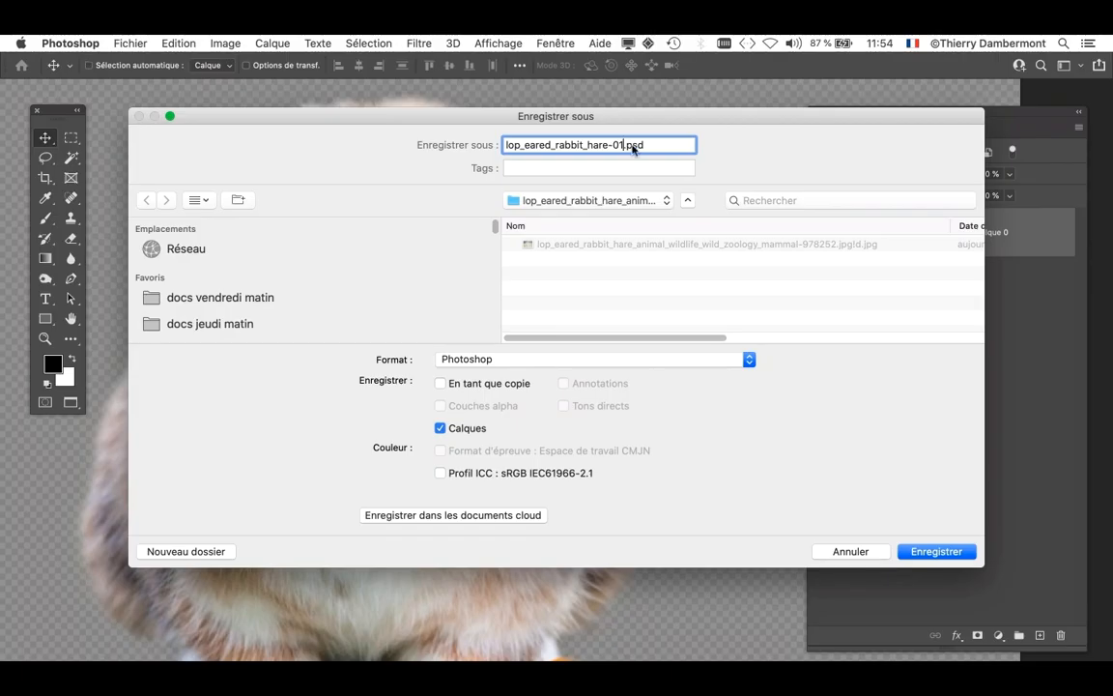
pyautogui.click(958, 553)
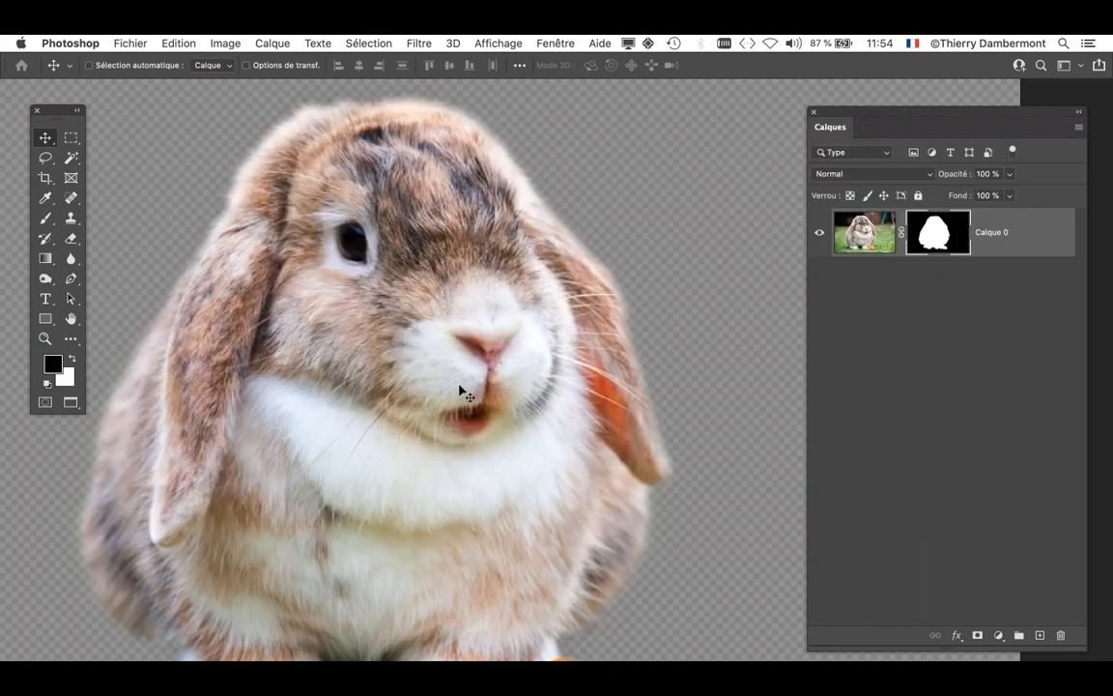
# - Paint black on the layer mask with a size 25 brush along the outer edge of the ear with the orange interior
pyautogui.scroll(5, 655, 439)
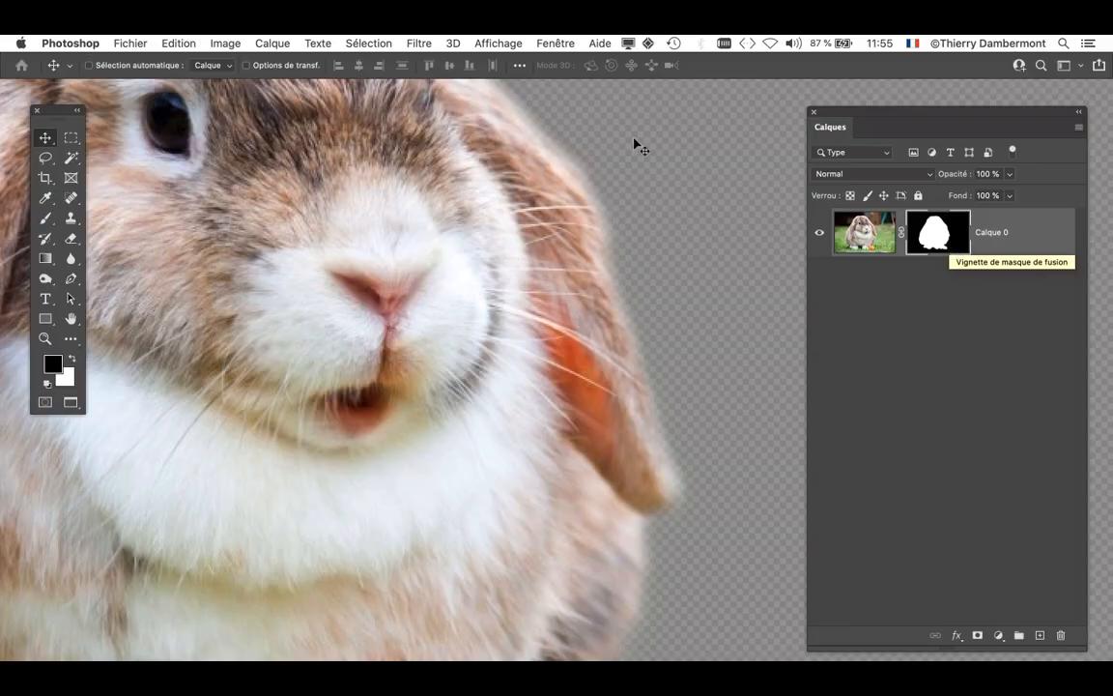
pyautogui.click(44, 220)
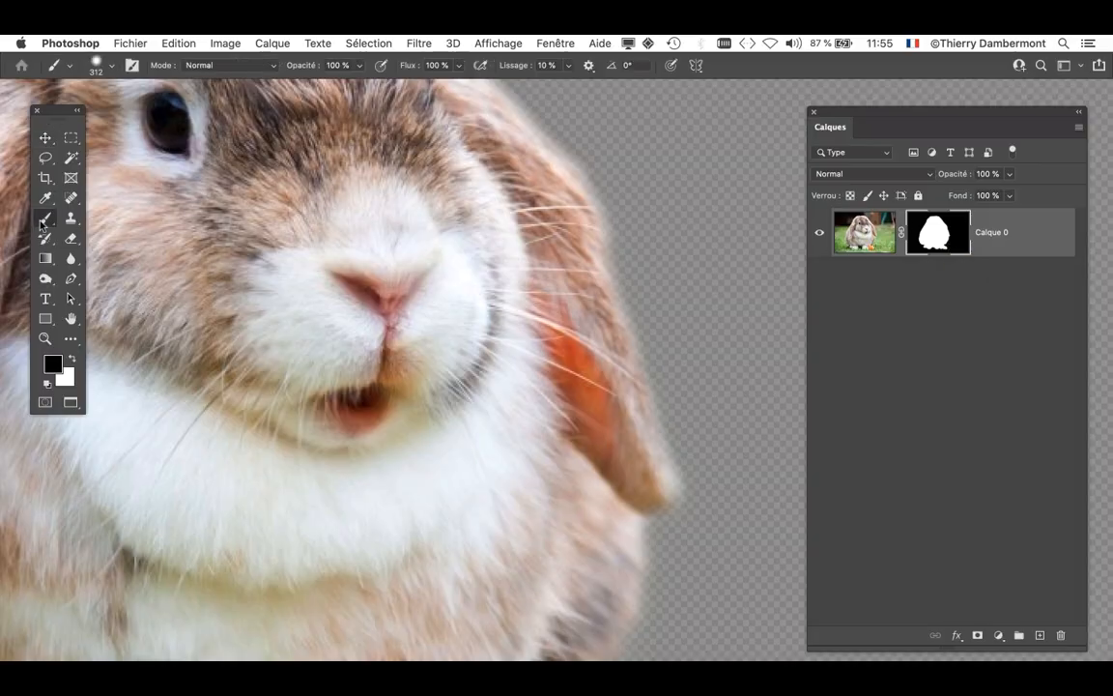
pyautogui.moveTo(589, 414); pyautogui.dragTo(195, 443)
pyautogui.moveTo(587, 350)
pyautogui.mouseDown()
pyautogui.moveTo(517, 361)
pyautogui.moveTo(577, 352)
pyautogui.moveTo(563, 353)
pyautogui.mouseUp()
pyautogui.moveTo(629, 242); pyautogui.dragTo(614, 244)
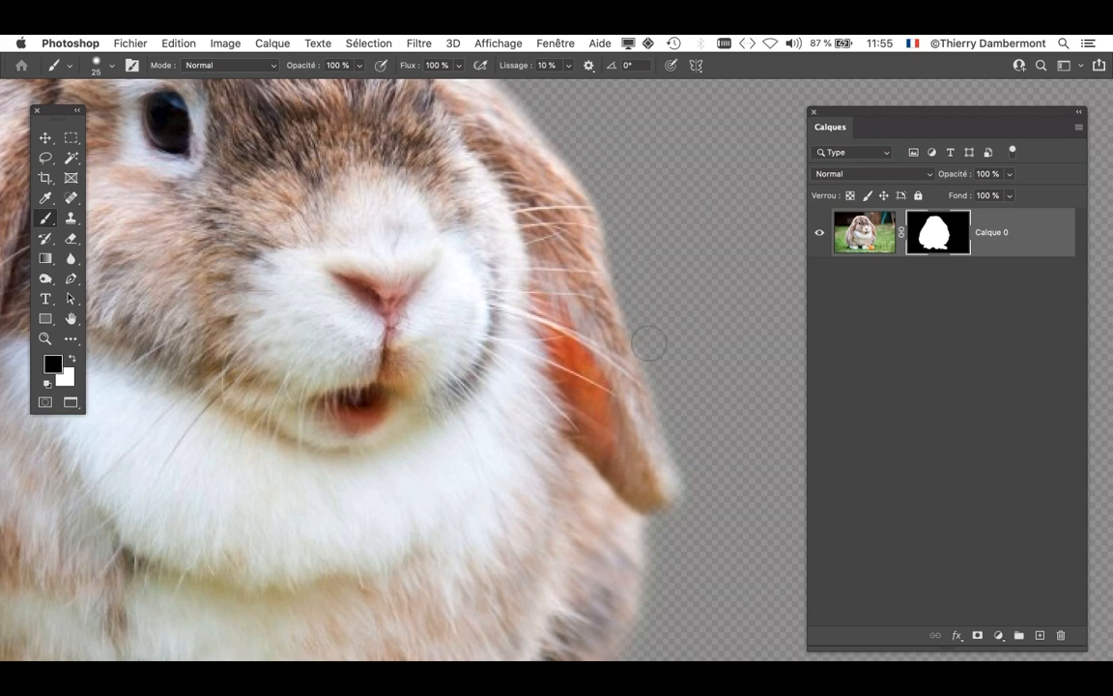
pyautogui.moveTo(648, 342); pyautogui.dragTo(679, 523)
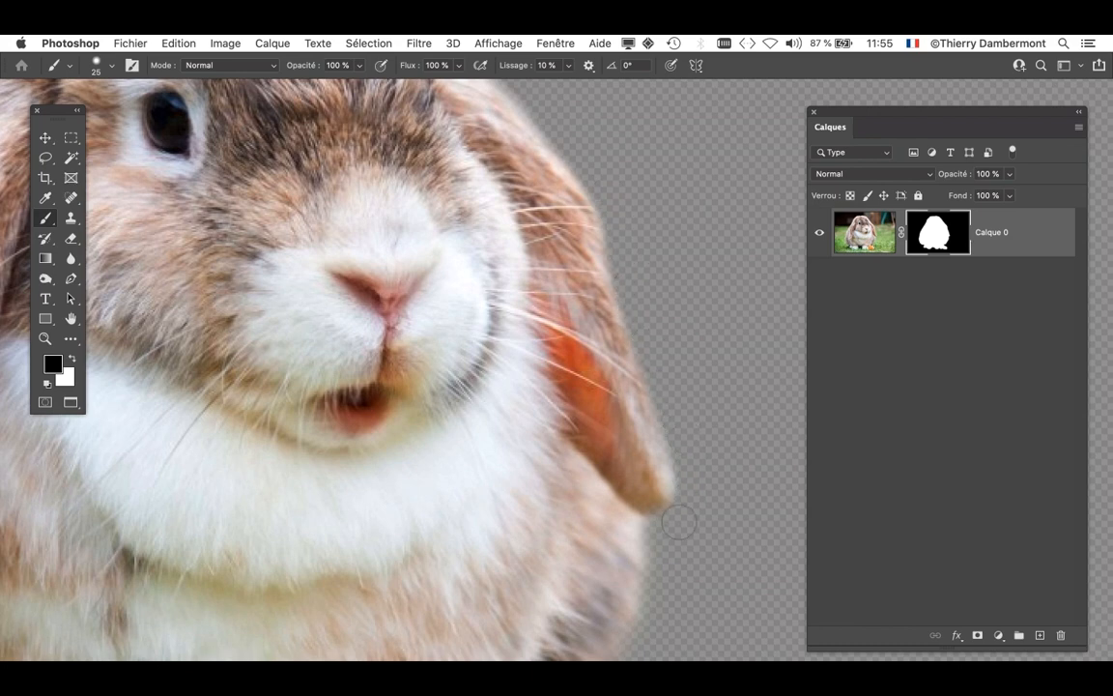
# - Paint white on the layer mask along the same ear, from its tip upward, to restore its fur edge
pyautogui.scroll(5, 675, 491)
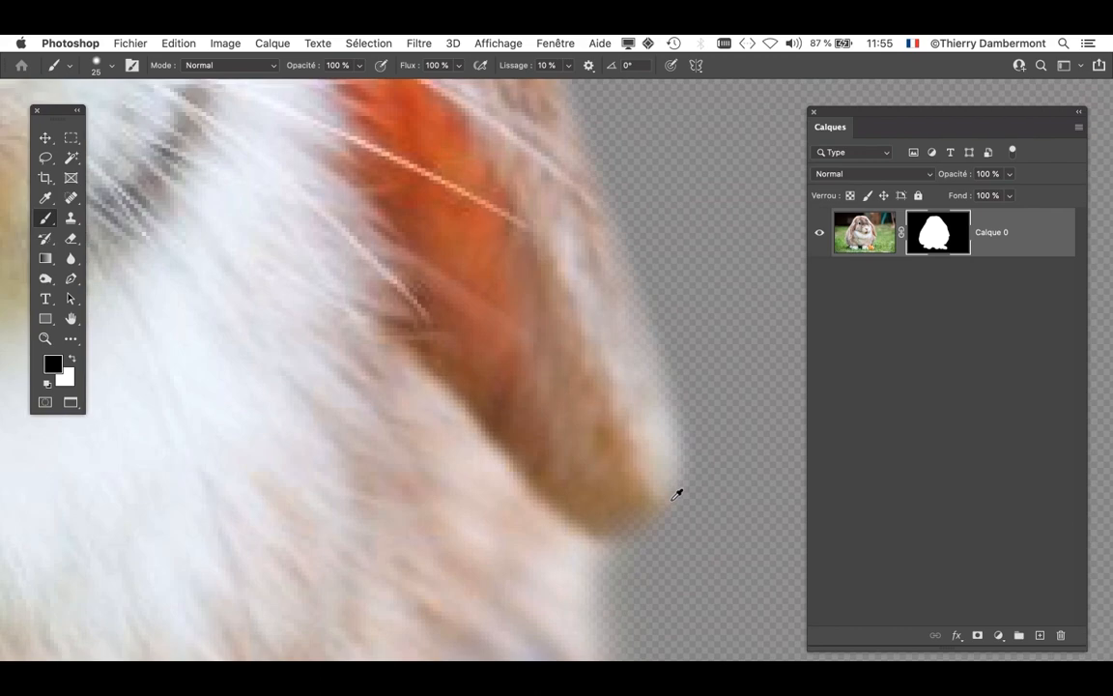
pyautogui.press('x')
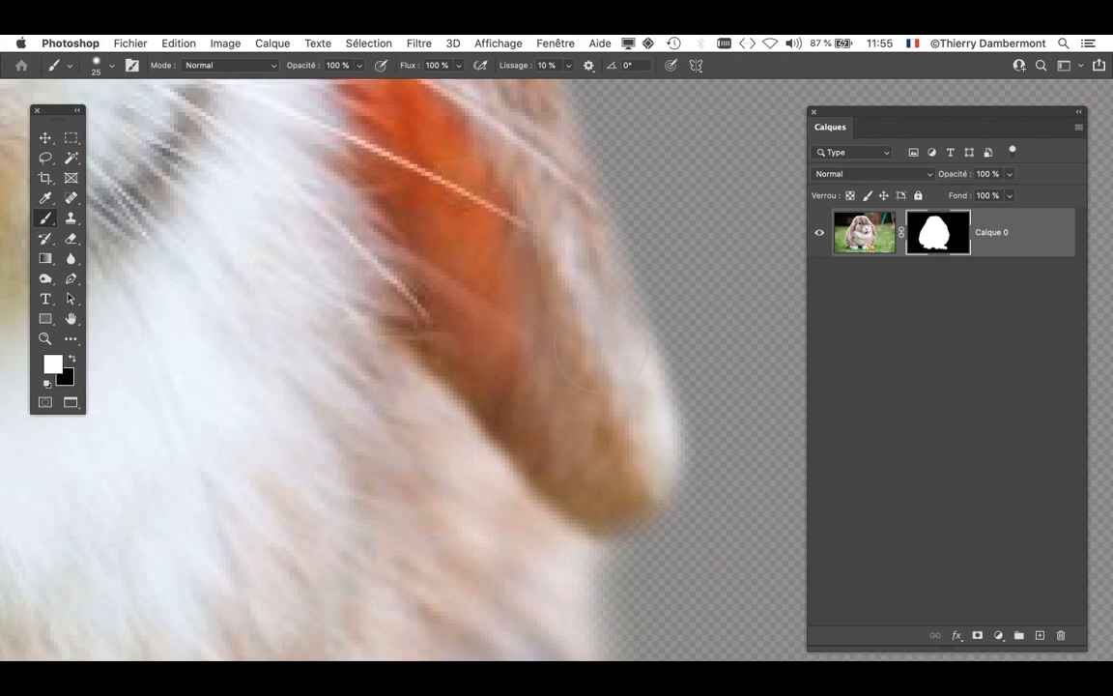
pyautogui.moveTo(530, 249); pyautogui.dragTo(589, 517)
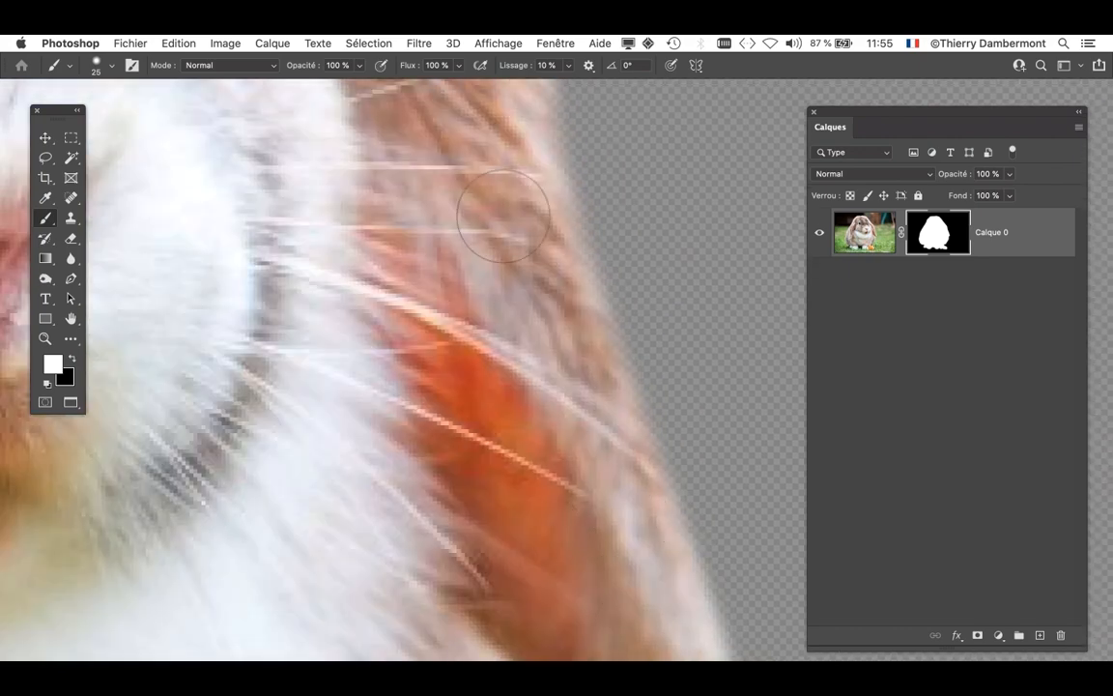
pyautogui.moveTo(459, 188); pyautogui.dragTo(543, 575)
pyautogui.moveTo(526, 437); pyautogui.dragTo(529, 455)
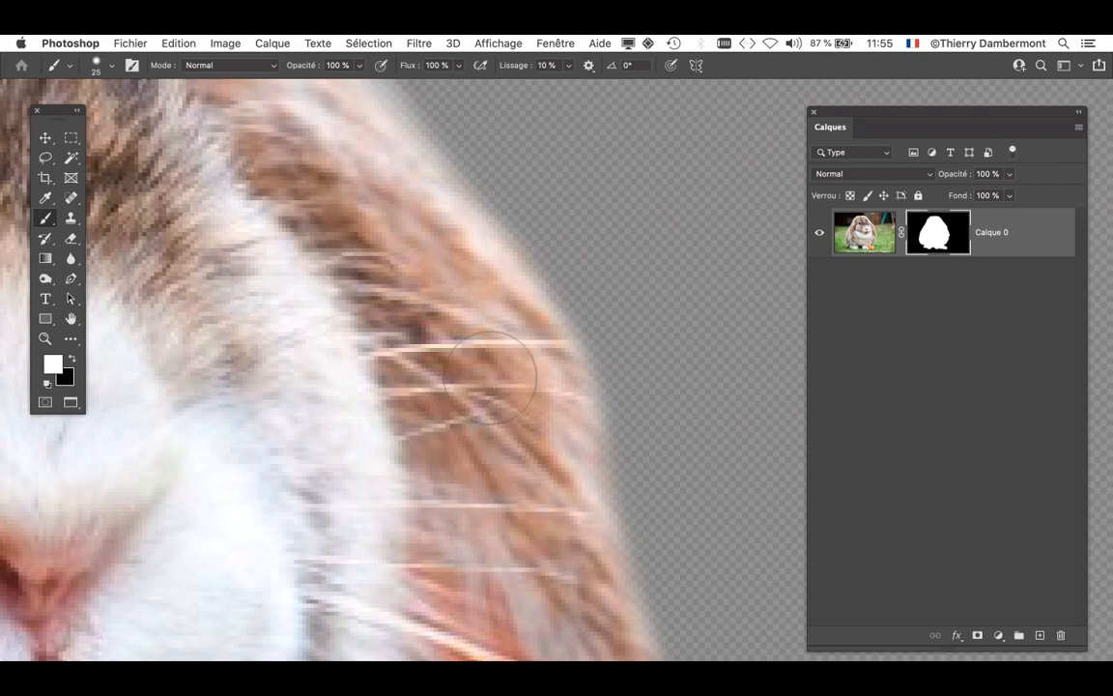
pyautogui.scroll(-3, 505, 379)
pyautogui.scroll(-5, 505, 380)
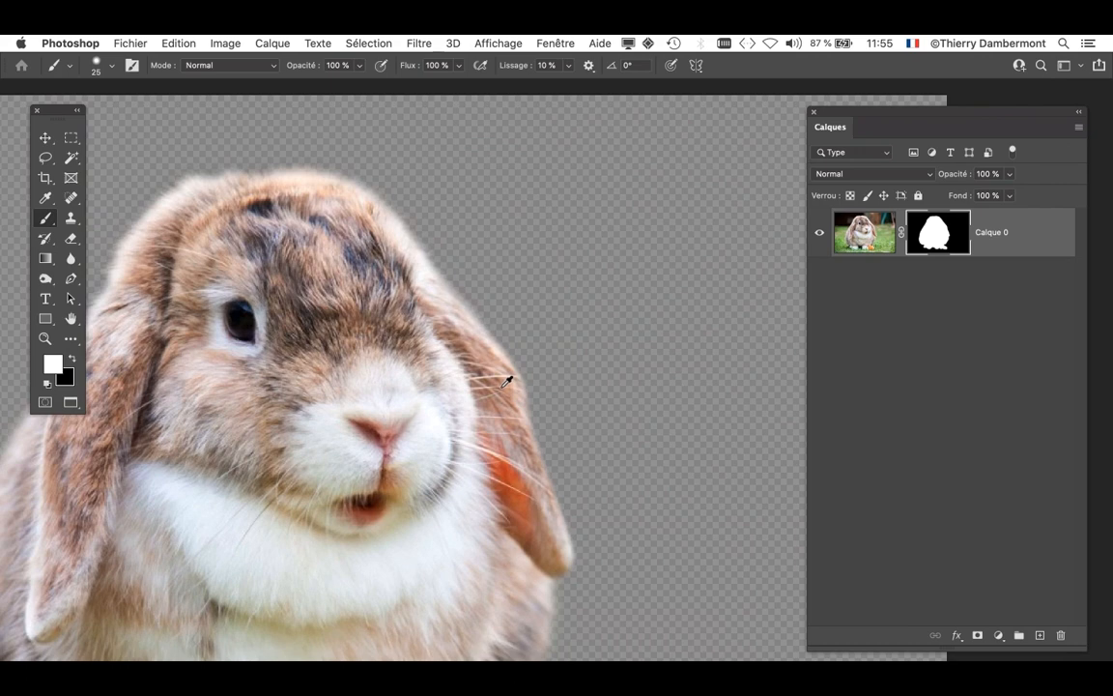
# - Examine the masked fur edge from the top of the head, along the ears and body, down to the paws
pyautogui.moveTo(473, 367); pyautogui.dragTo(578, 322)
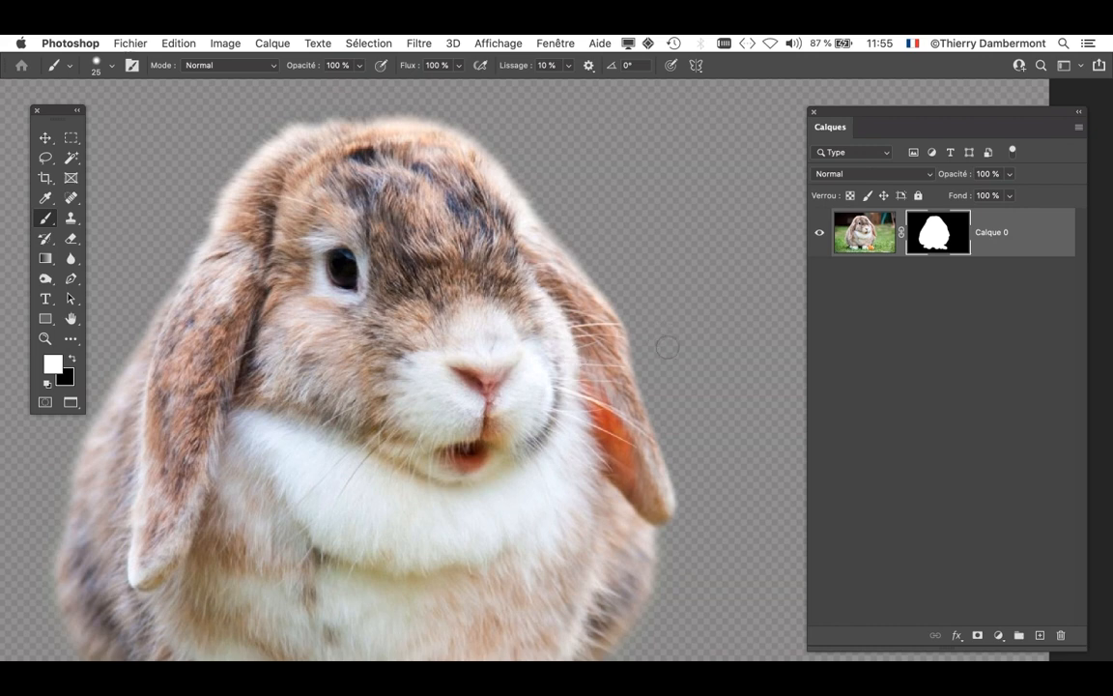
pyautogui.scroll(1, 482, 168)
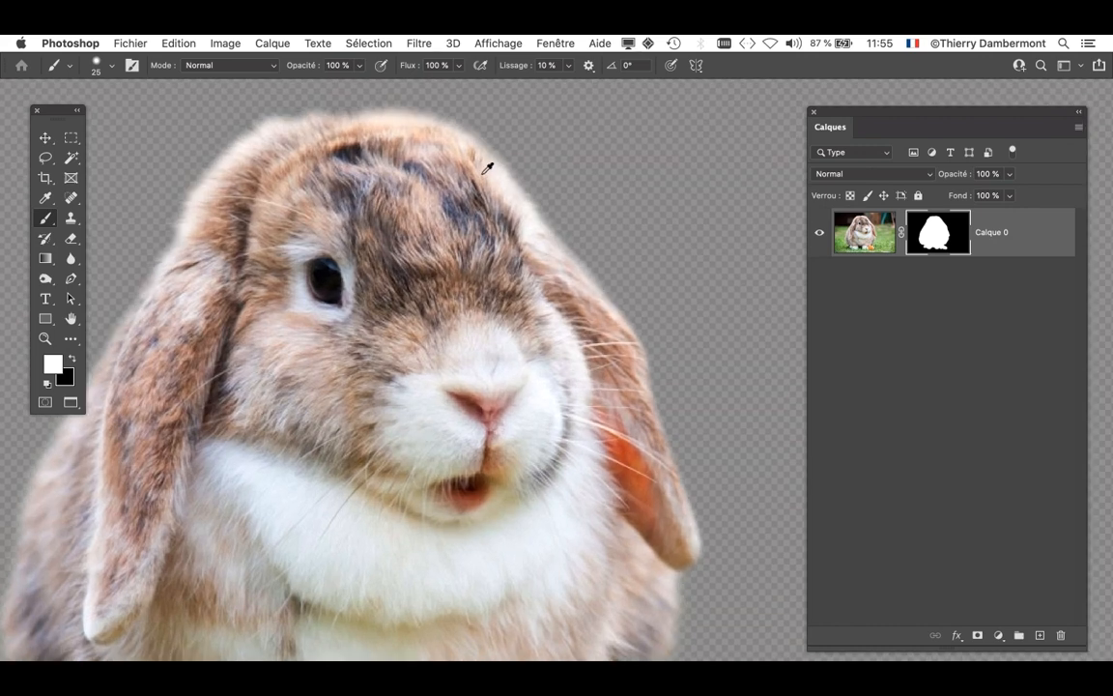
pyautogui.press('x')
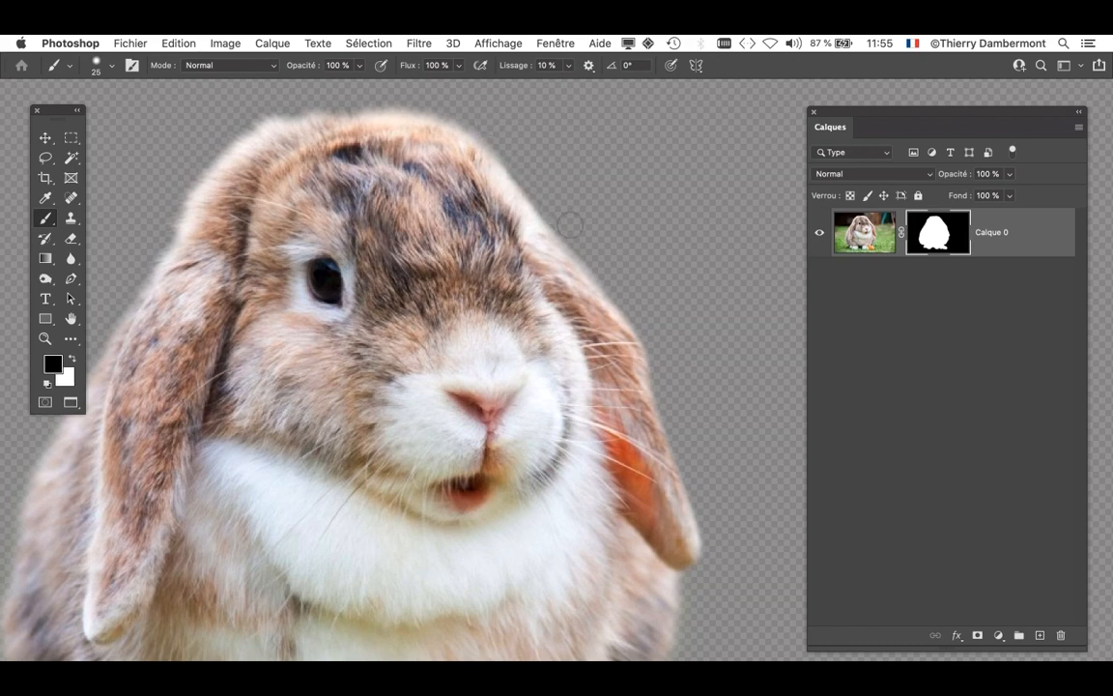
pyautogui.moveTo(278, 199); pyautogui.dragTo(482, 179)
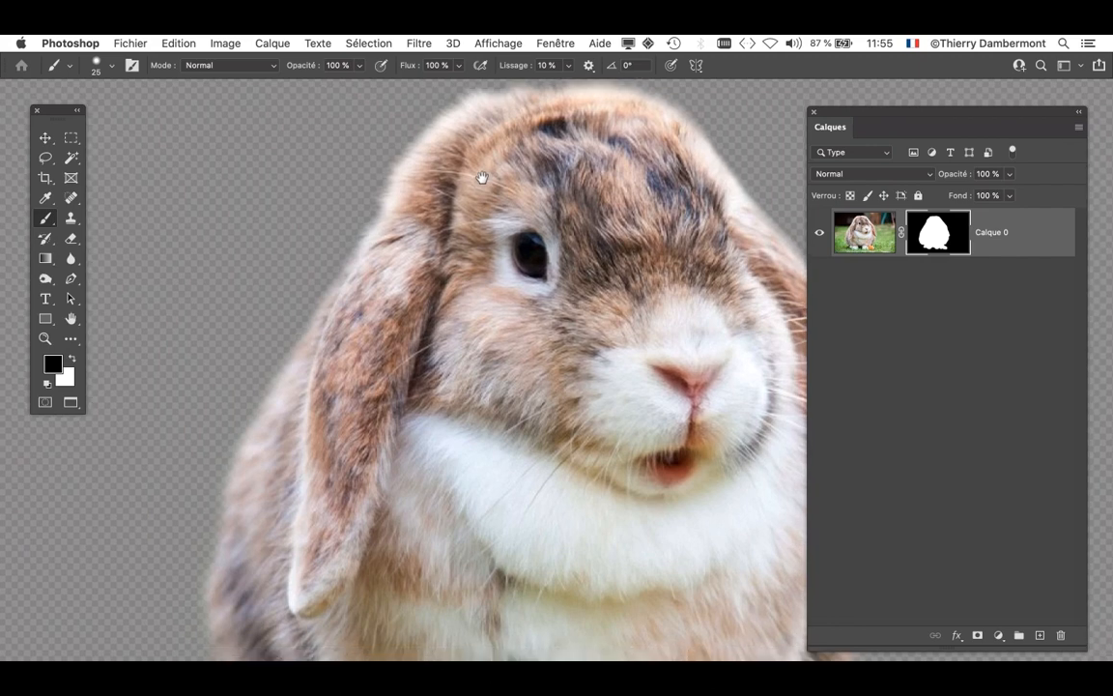
pyautogui.moveTo(433, 346); pyautogui.dragTo(400, 240)
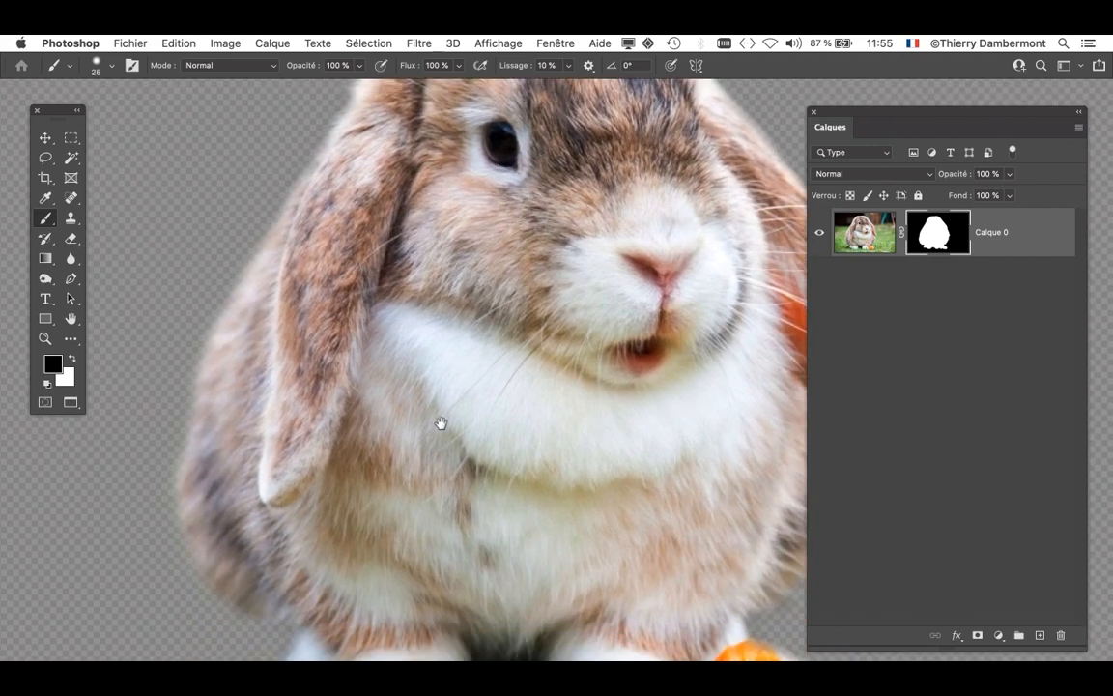
pyautogui.moveTo(428, 433); pyautogui.dragTo(422, 434)
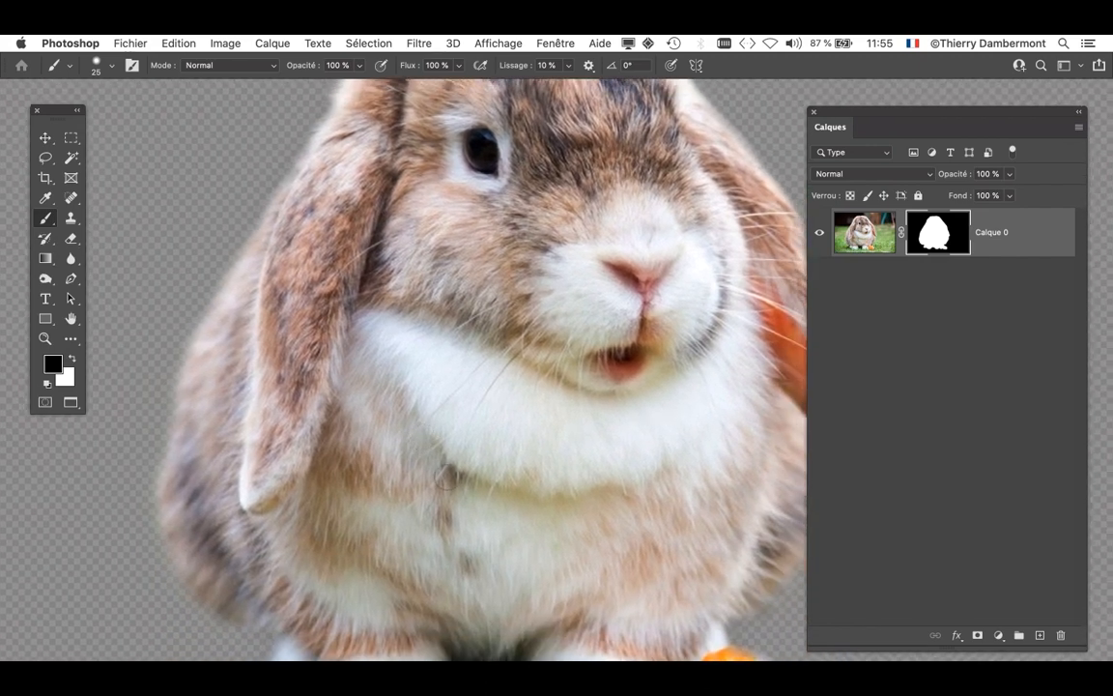
pyautogui.moveTo(452, 505)
pyautogui.mouseDown()
pyautogui.moveTo(435, 412)
pyautogui.moveTo(552, 569)
pyautogui.moveTo(504, 392)
pyautogui.moveTo(485, 367)
pyautogui.mouseUp()
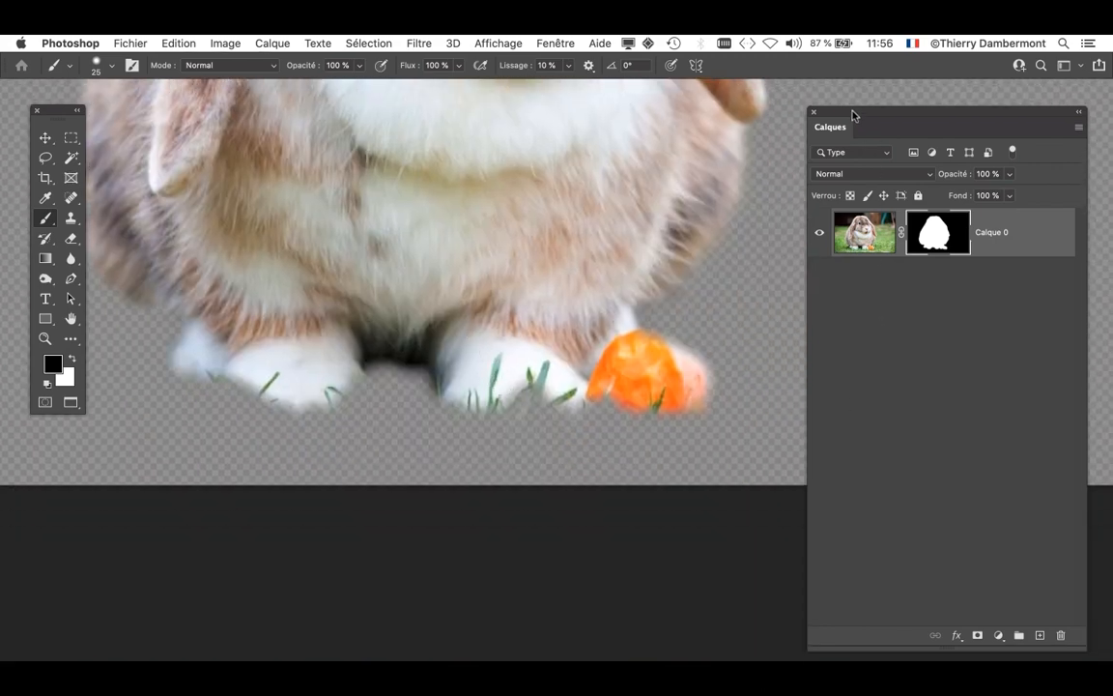
# - Compare the cutout with the original photo around the paws by repeatedly disabling and re-enabling the layer mask of Calque 0
pyautogui.moveTo(852, 115); pyautogui.dragTo(807, 129)
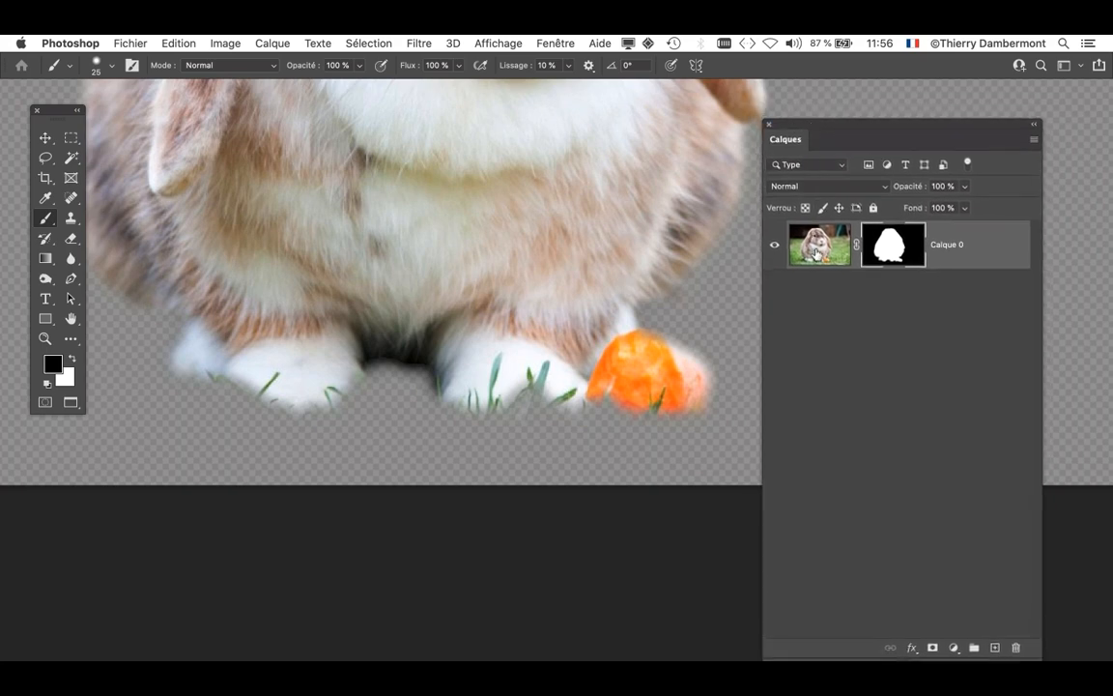
pyautogui.scroll(2, 546, 406)
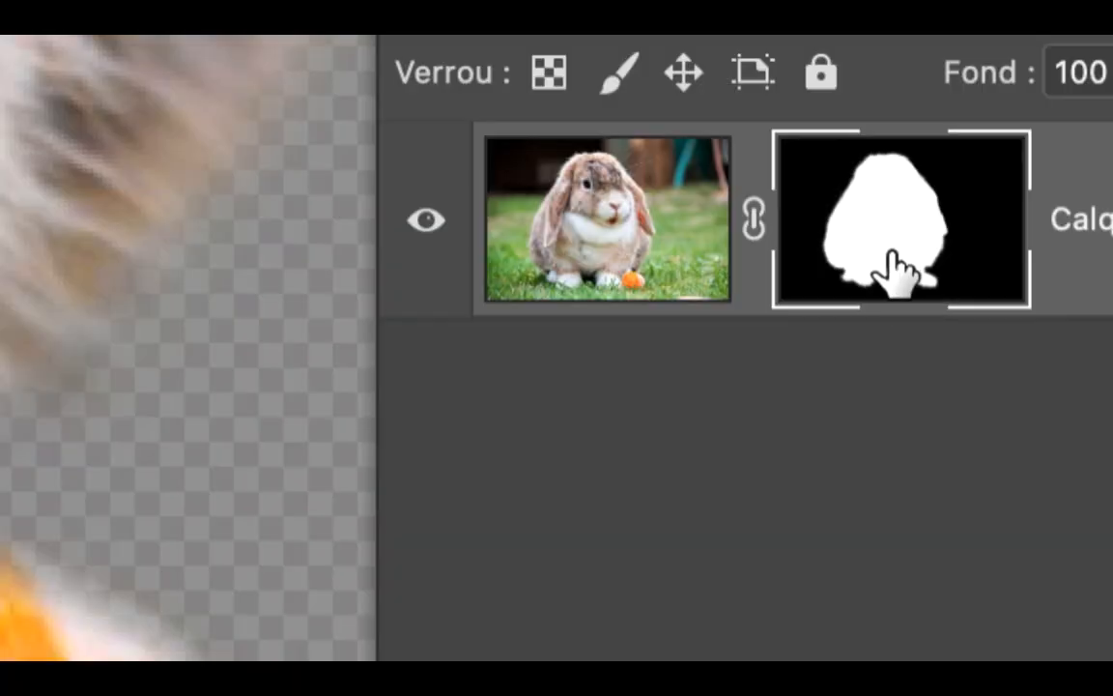
pyautogui.keyDown('shift'); pyautogui.click(890, 254); pyautogui.keyUp('shift')
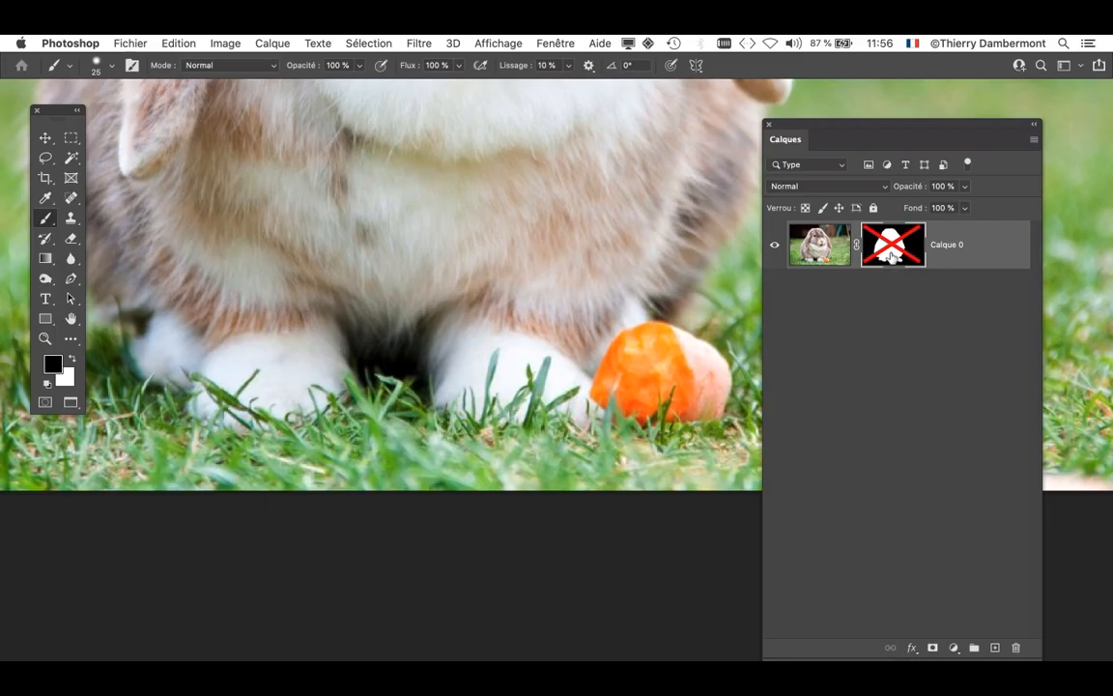
pyautogui.keyDown('shift'); pyautogui.click(891, 254); pyautogui.keyUp('shift')
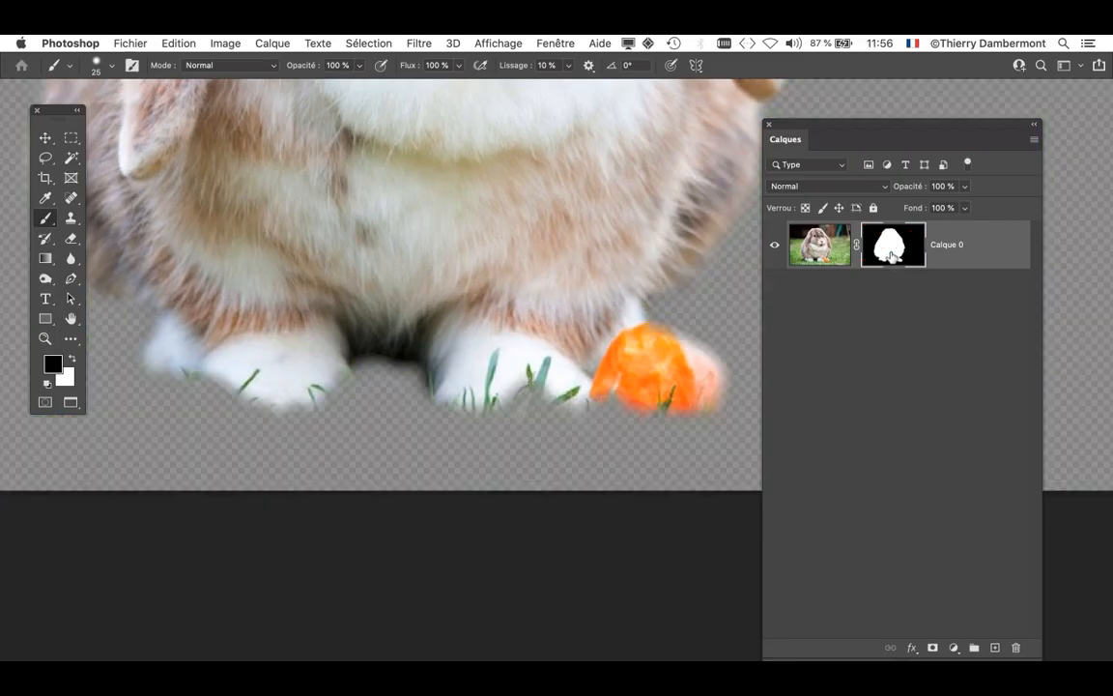
pyautogui.keyDown('shift'); pyautogui.click(891, 254); pyautogui.keyUp('shift')
pyautogui.keyDown('shift'); pyautogui.click(891, 254); pyautogui.keyUp('shift')
pyautogui.keyDown('shift'); pyautogui.click(890, 254); pyautogui.keyUp('shift')
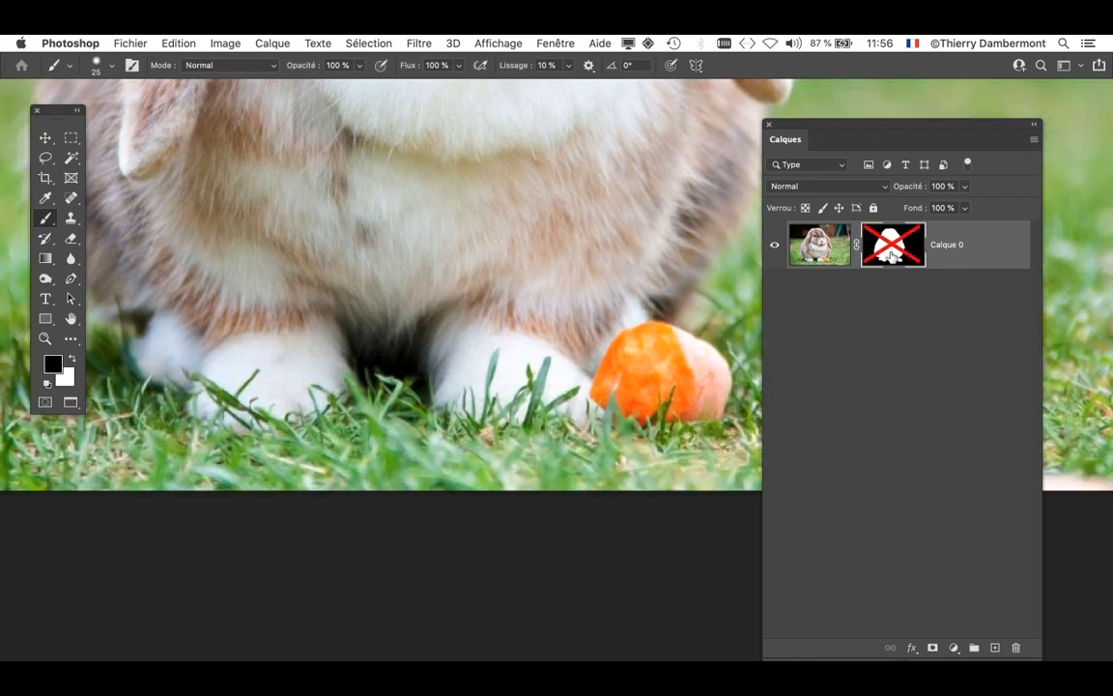
pyautogui.keyDown('shift'); pyautogui.click(890, 254); pyautogui.keyUp('shift')
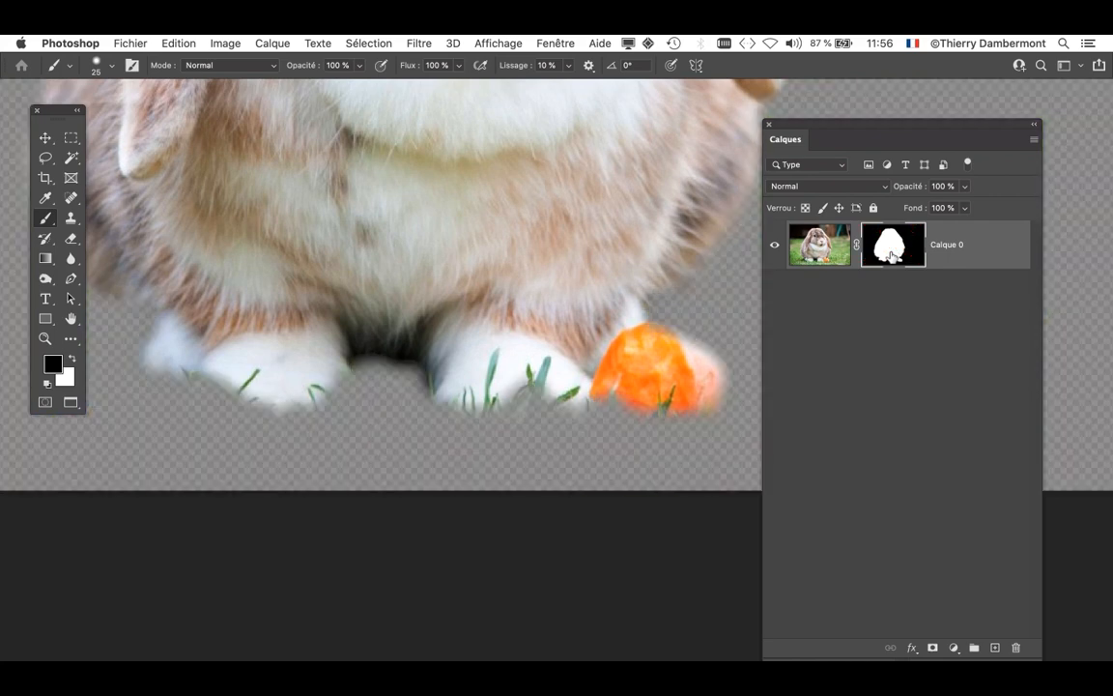
# - Disable the layer mask of Calque 0 and show the Calque 0 Masque channel as a red overlay on the photo
pyautogui.moveTo(855, 133); pyautogui.dragTo(894, 107)
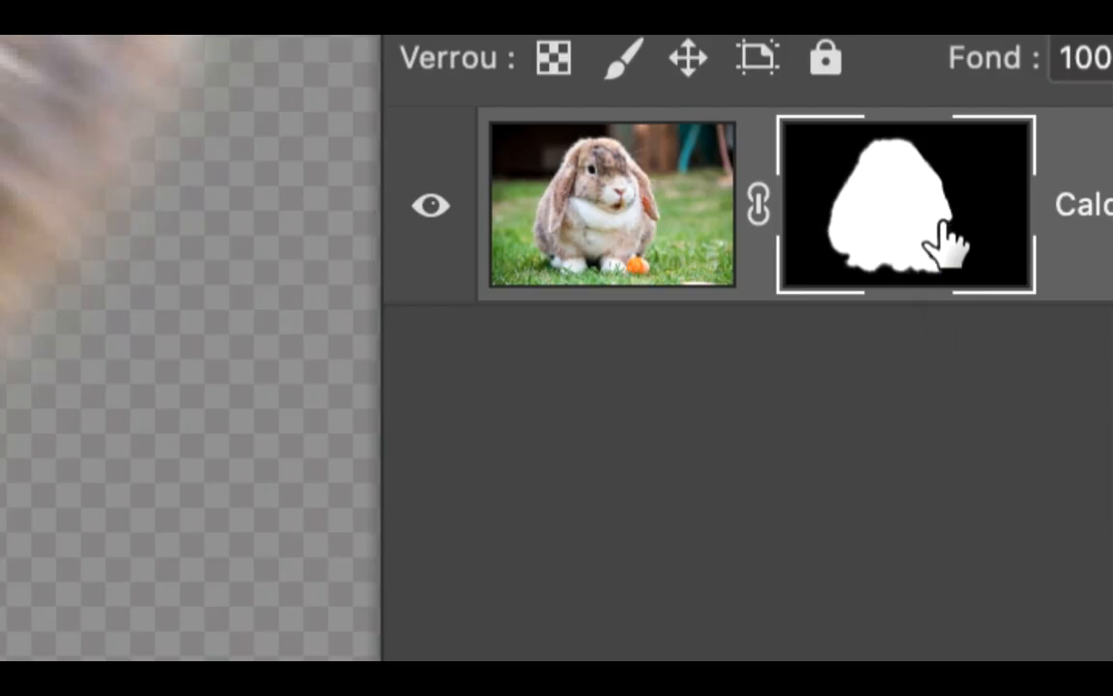
pyautogui.keyDown('shift'); pyautogui.click(942, 242); pyautogui.keyUp('shift')
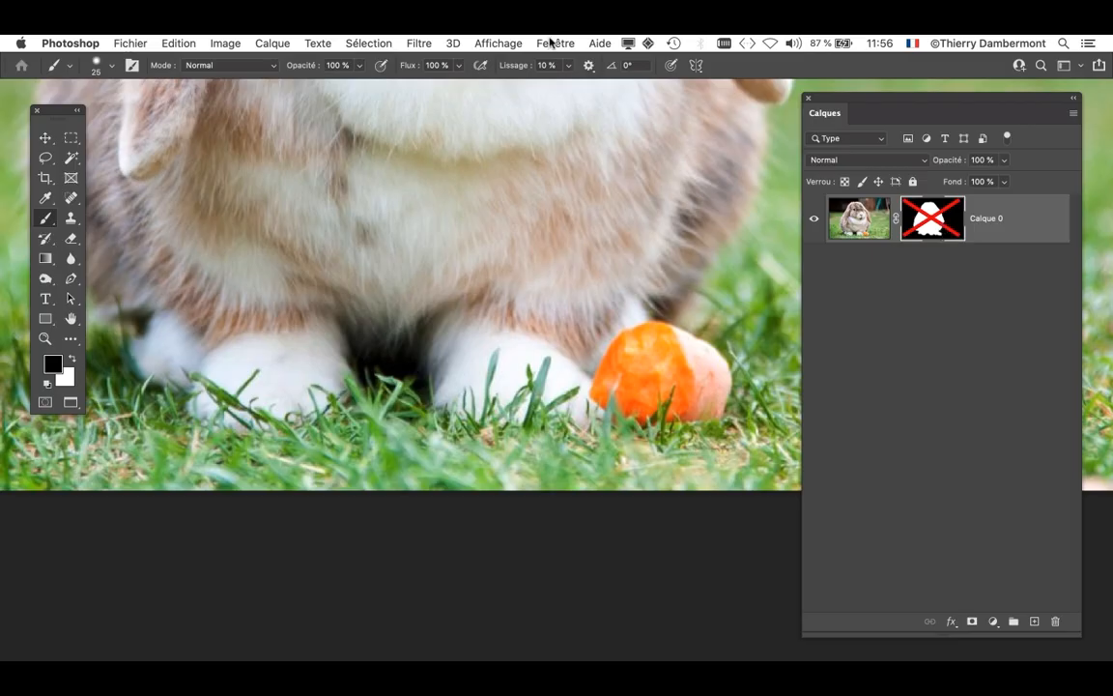
pyautogui.click(551, 43)
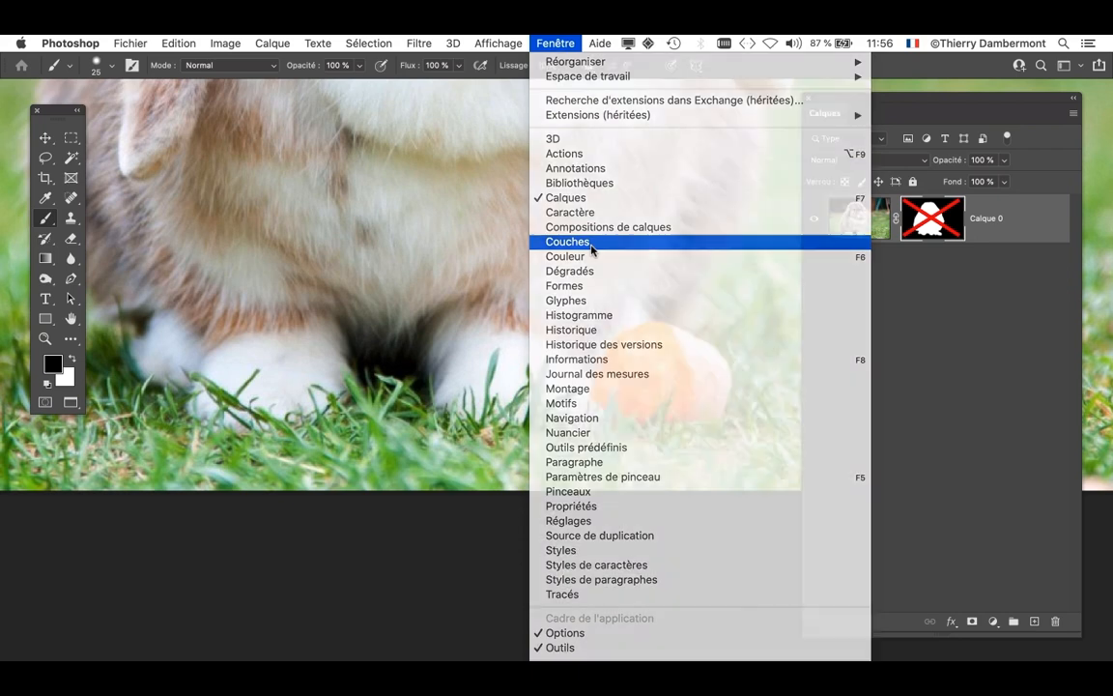
pyautogui.click(592, 249)
pyautogui.moveTo(1002, 133); pyautogui.dragTo(488, 109)
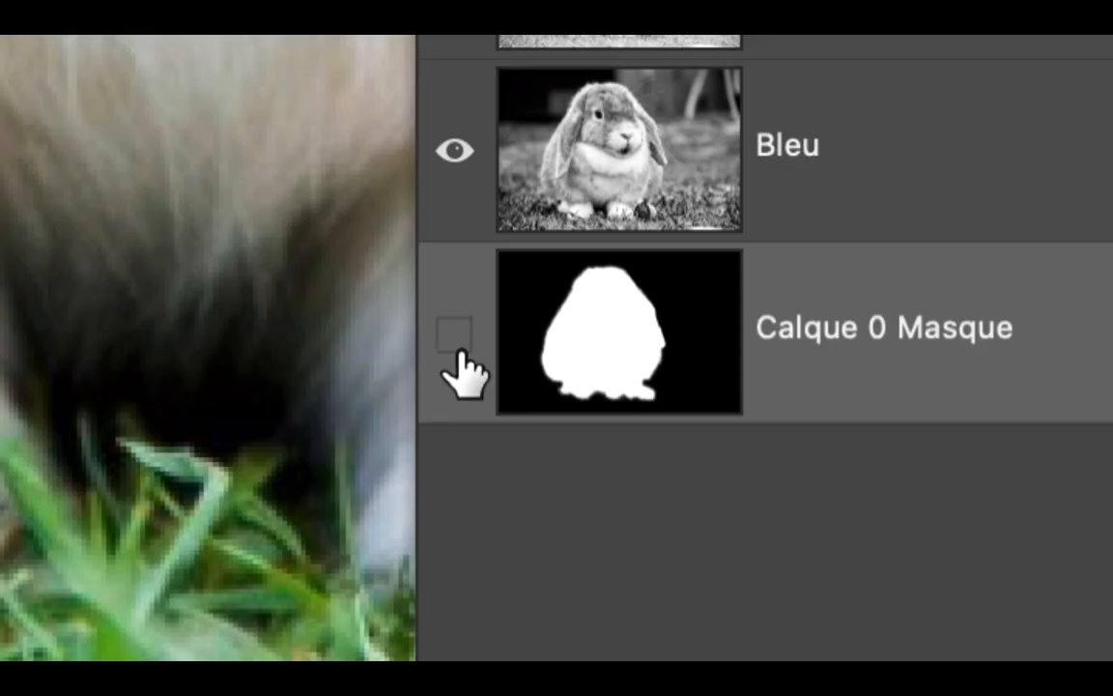
pyautogui.click(454, 334)
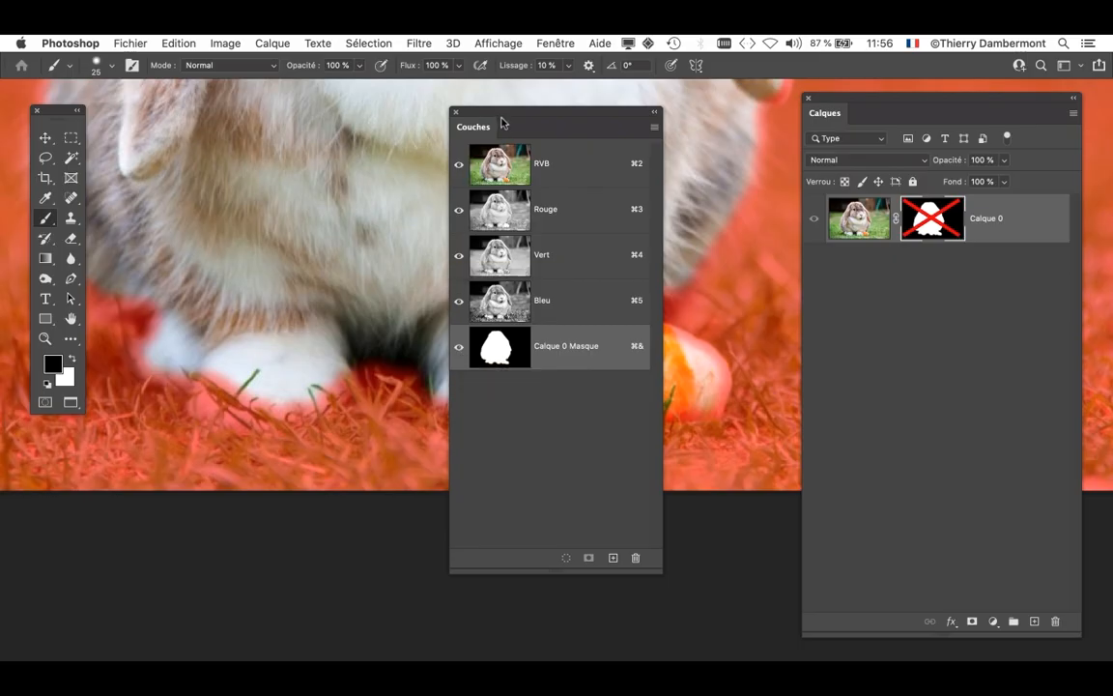
pyautogui.moveTo(504, 119); pyautogui.dragTo(379, 555)
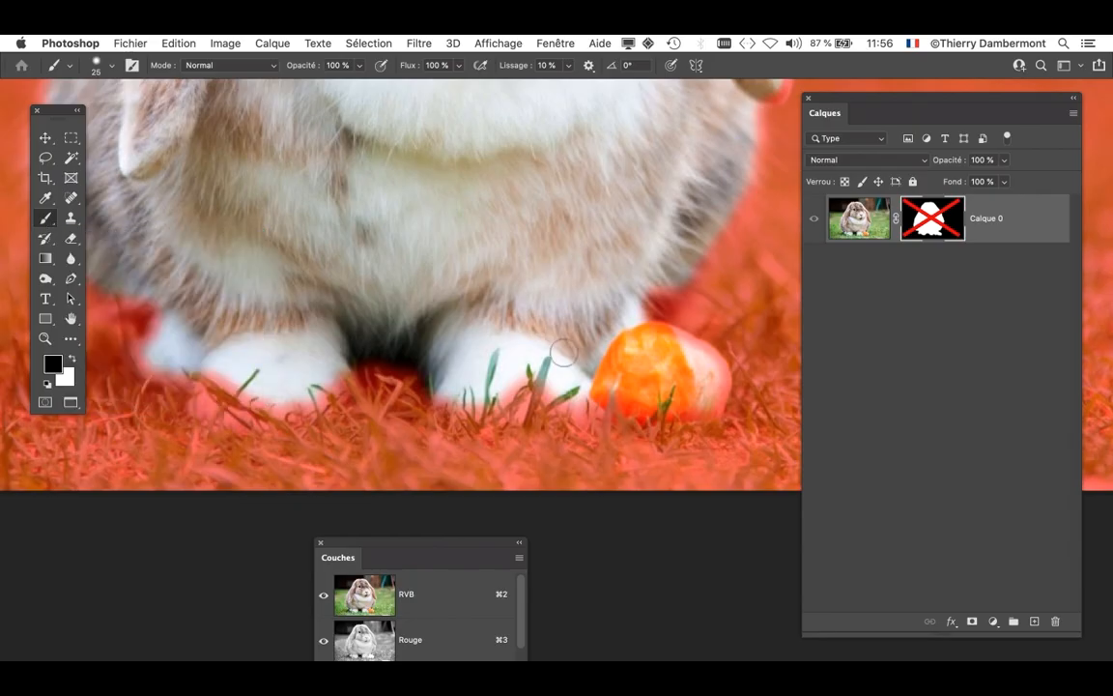
# - Paint white on the mask with a size 47 brush over both front paws and the grass blades in front of them
pyautogui.moveTo(475, 384); pyautogui.dragTo(518, 392)
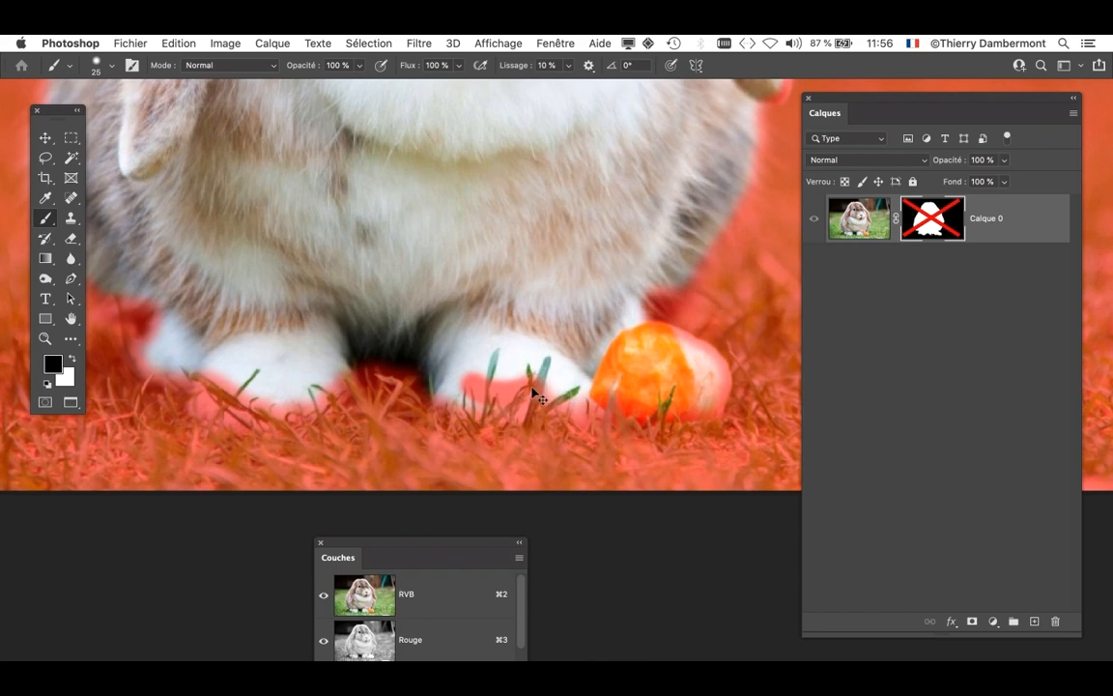
pyautogui.press('super+z')
pyautogui.press('x')
pyautogui.moveTo(546, 351)
pyautogui.mouseDown()
pyautogui.moveTo(576, 348)
pyautogui.moveTo(568, 295)
pyautogui.mouseUp()
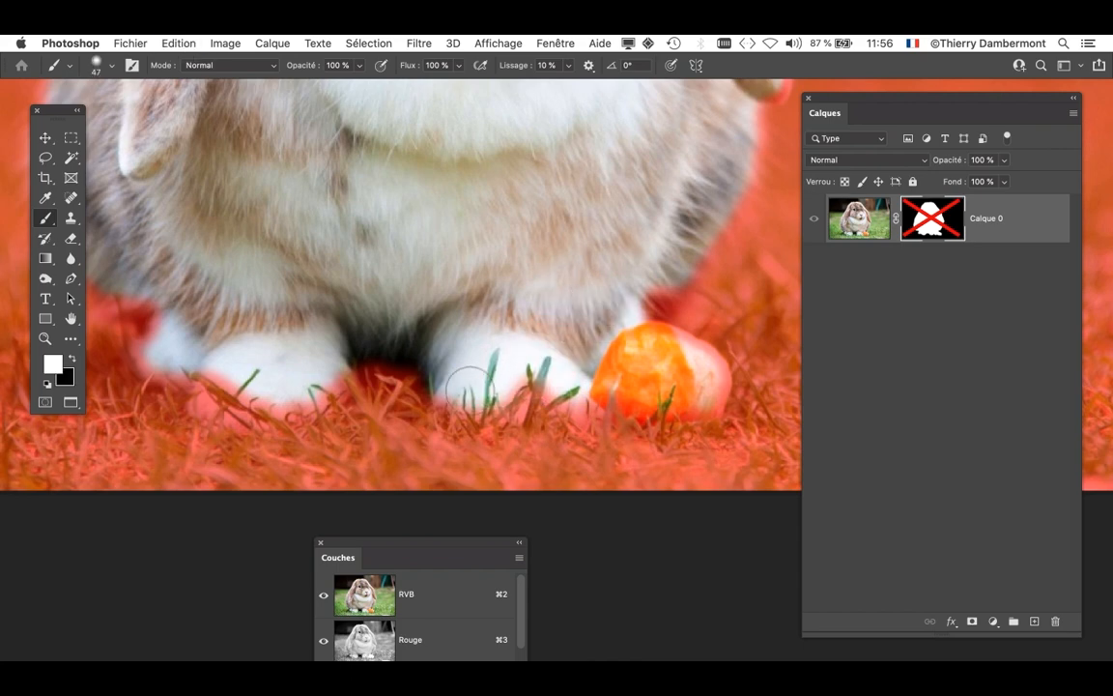
pyautogui.moveTo(467, 379)
pyautogui.mouseDown()
pyautogui.moveTo(434, 377)
pyautogui.moveTo(512, 372)
pyautogui.moveTo(568, 395)
pyautogui.mouseUp()
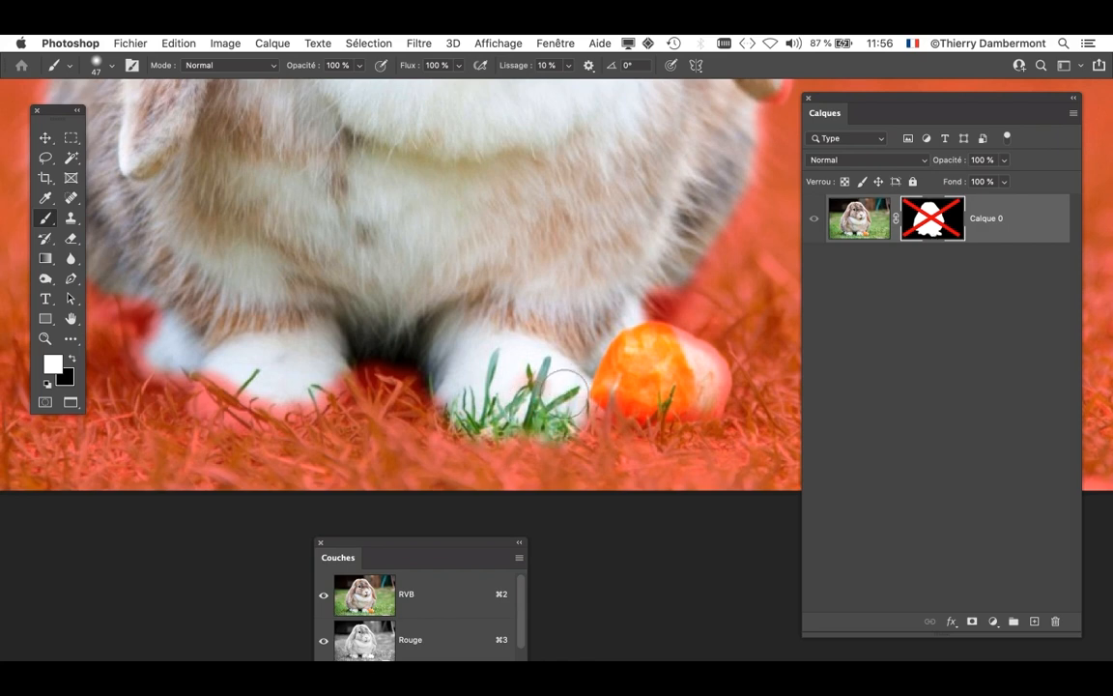
pyautogui.moveTo(269, 348)
pyautogui.mouseDown()
pyautogui.moveTo(294, 350)
pyautogui.moveTo(249, 378)
pyautogui.moveTo(150, 314)
pyautogui.moveTo(182, 334)
pyautogui.mouseUp()
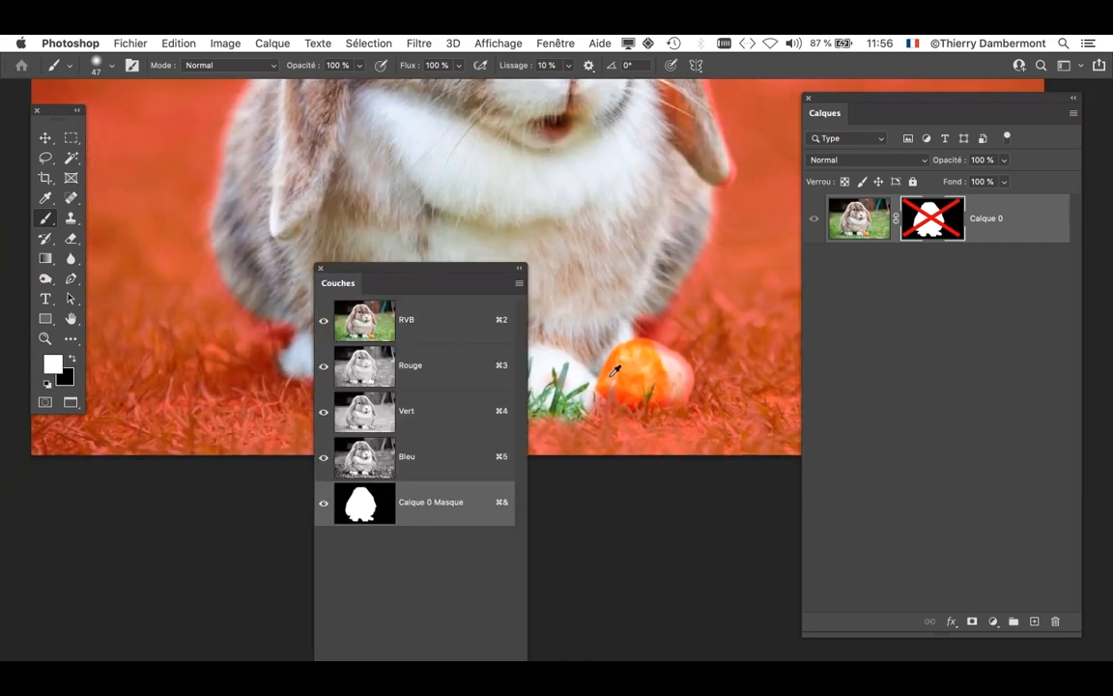
pyautogui.click(320, 270)
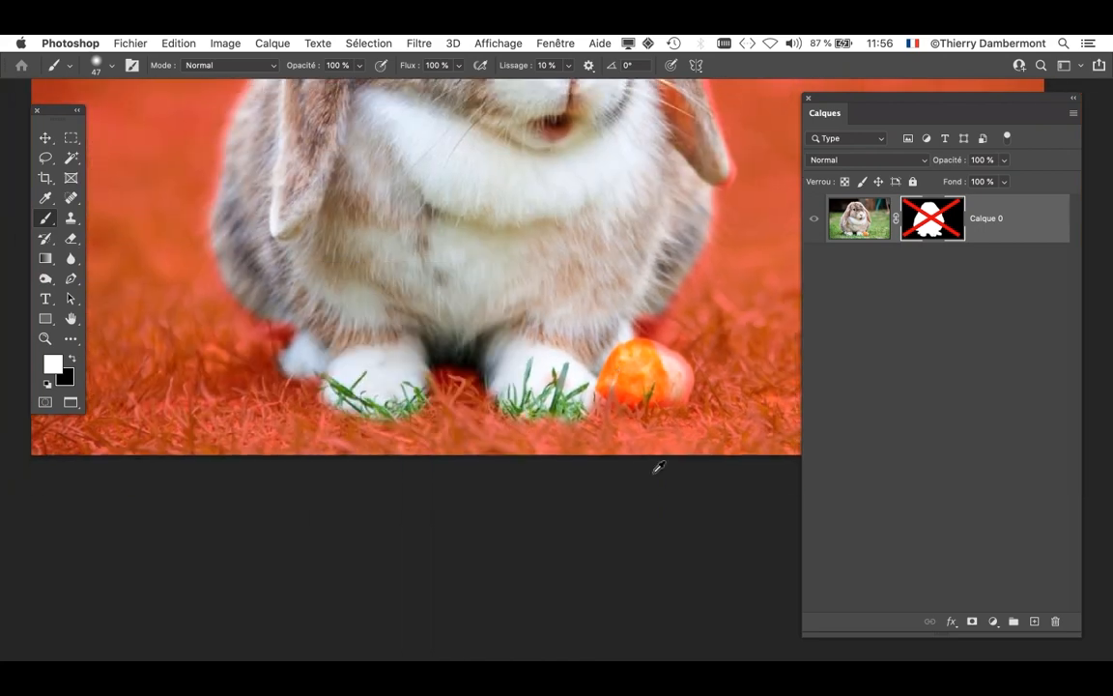
# - Paint black on the mask with a size 33 brush over the orange carrot beside the front paw
pyautogui.scroll(3, 661, 405)
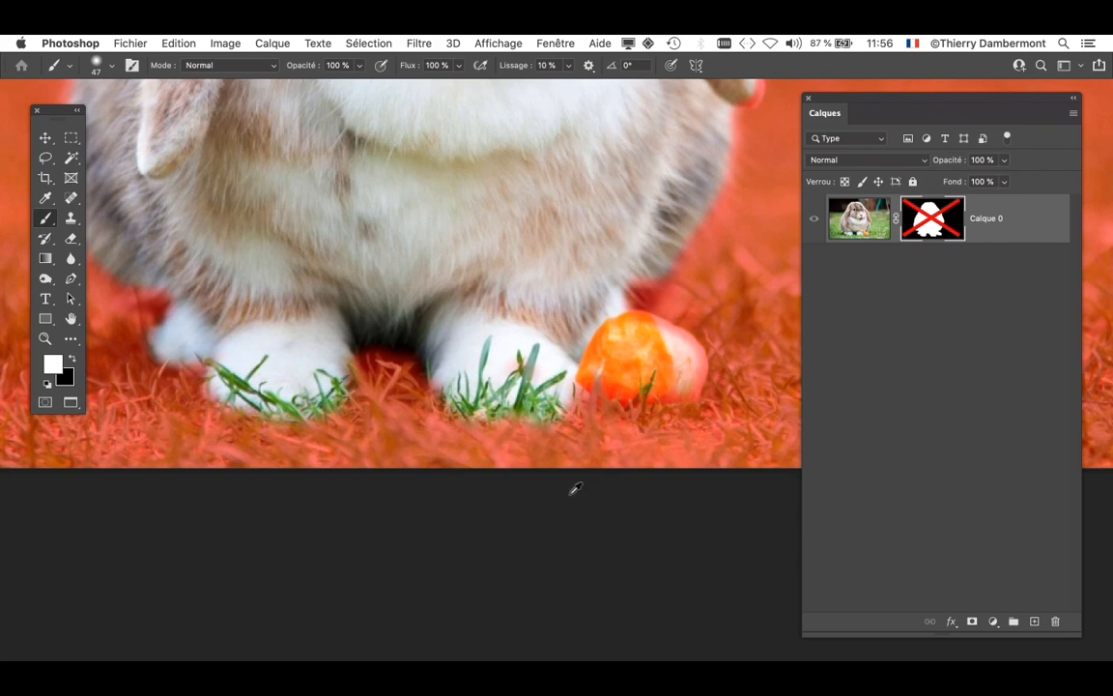
pyautogui.scroll(-5, 576, 479)
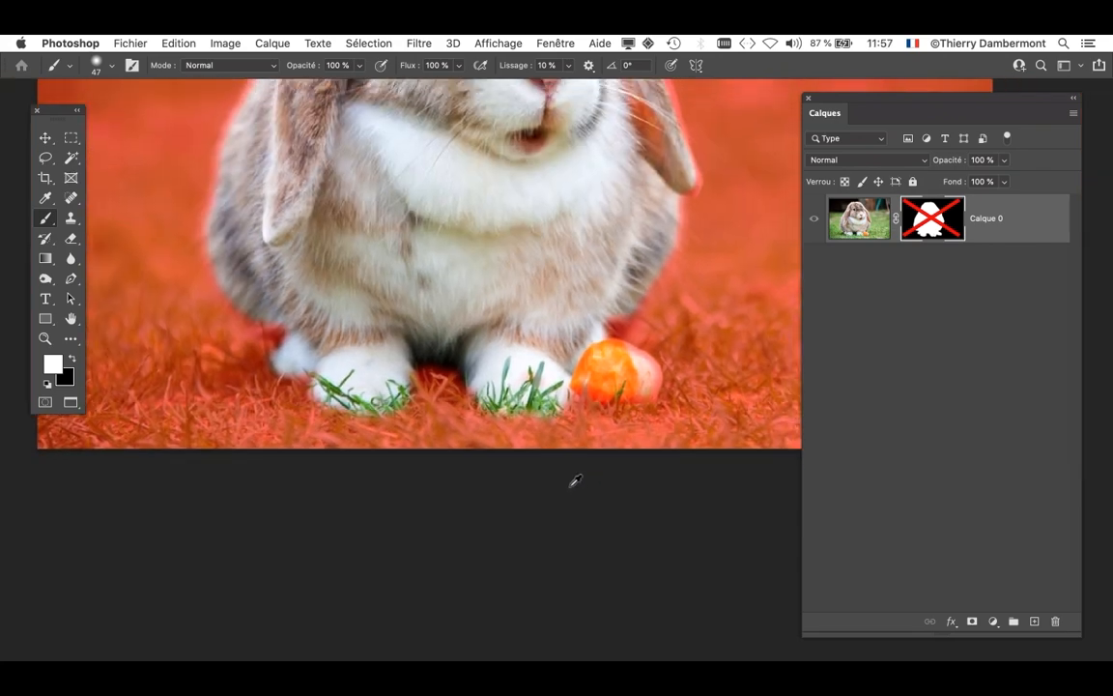
pyautogui.scroll(-1, 576, 481)
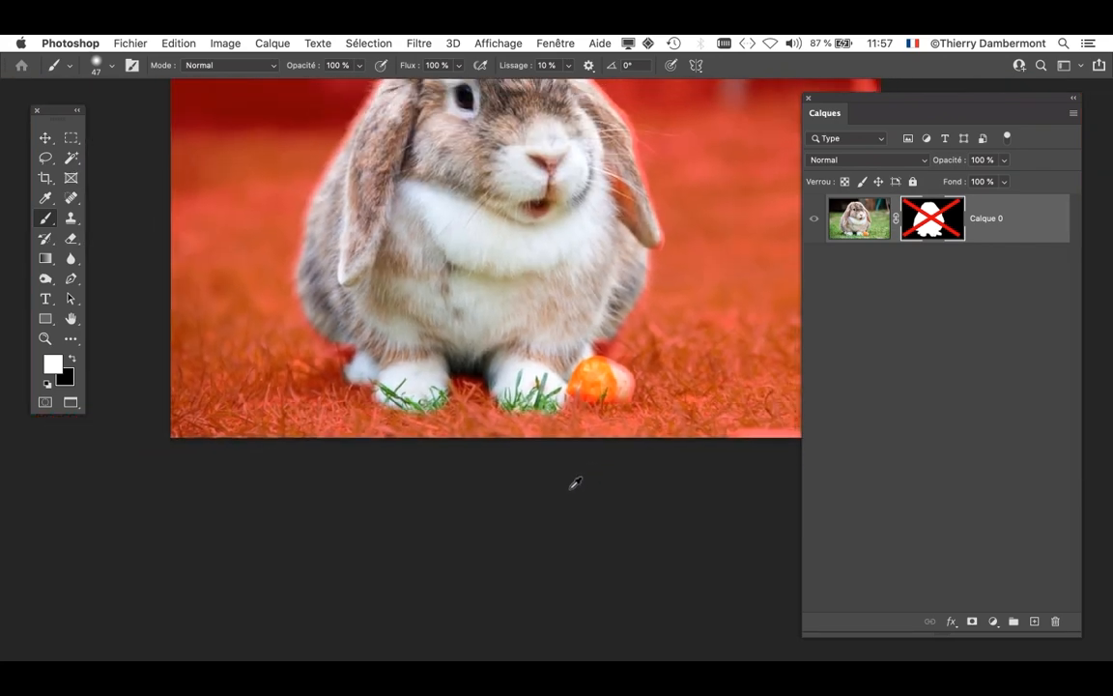
pyautogui.scroll(4, 583, 392)
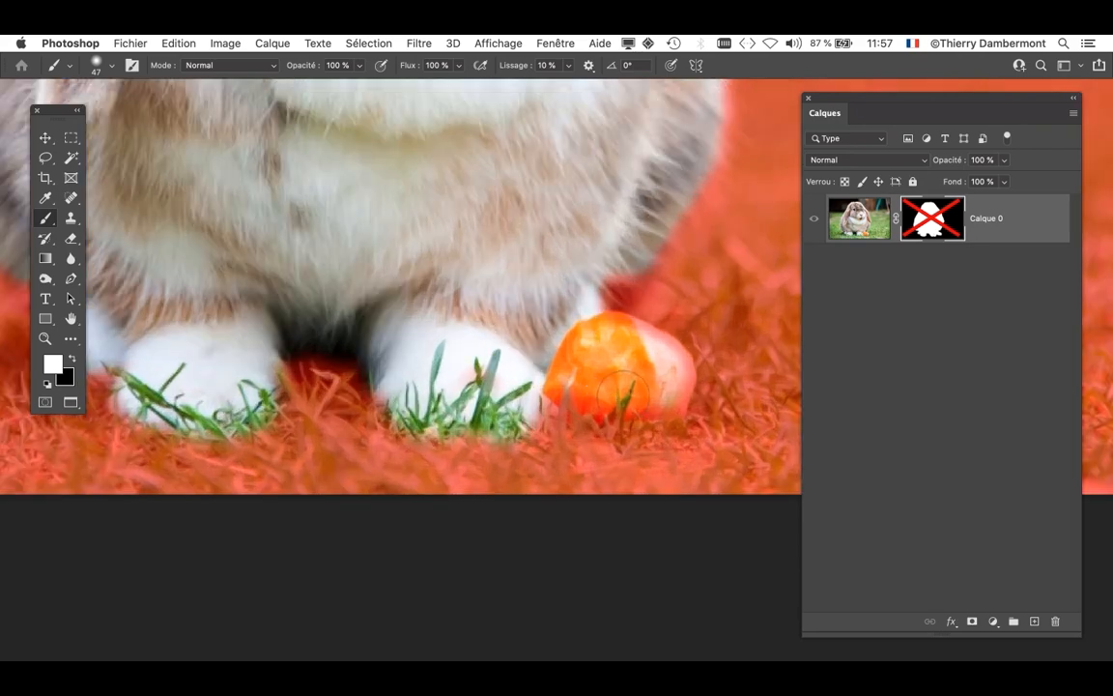
pyautogui.press('x')
pyautogui.moveTo(354, 389); pyautogui.dragTo(334, 396)
pyautogui.moveTo(670, 294); pyautogui.dragTo(675, 302)
pyautogui.moveTo(617, 336); pyautogui.dragTo(569, 434)
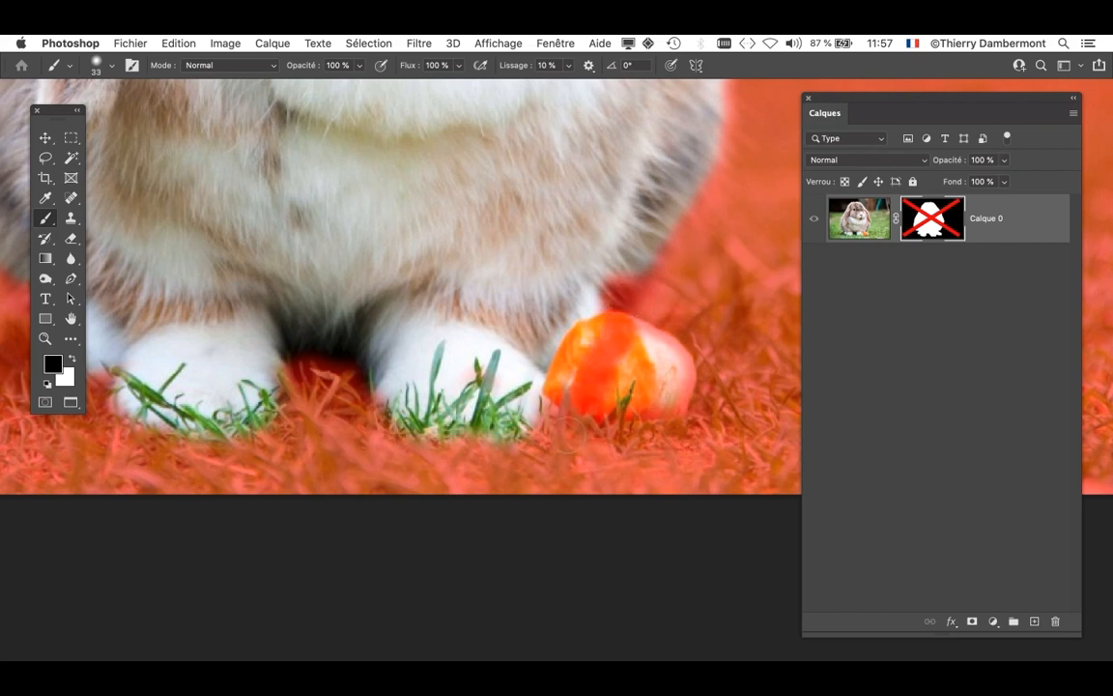
pyautogui.moveTo(599, 384)
pyautogui.mouseDown()
pyautogui.moveTo(654, 302)
pyautogui.moveTo(671, 335)
pyautogui.mouseUp()
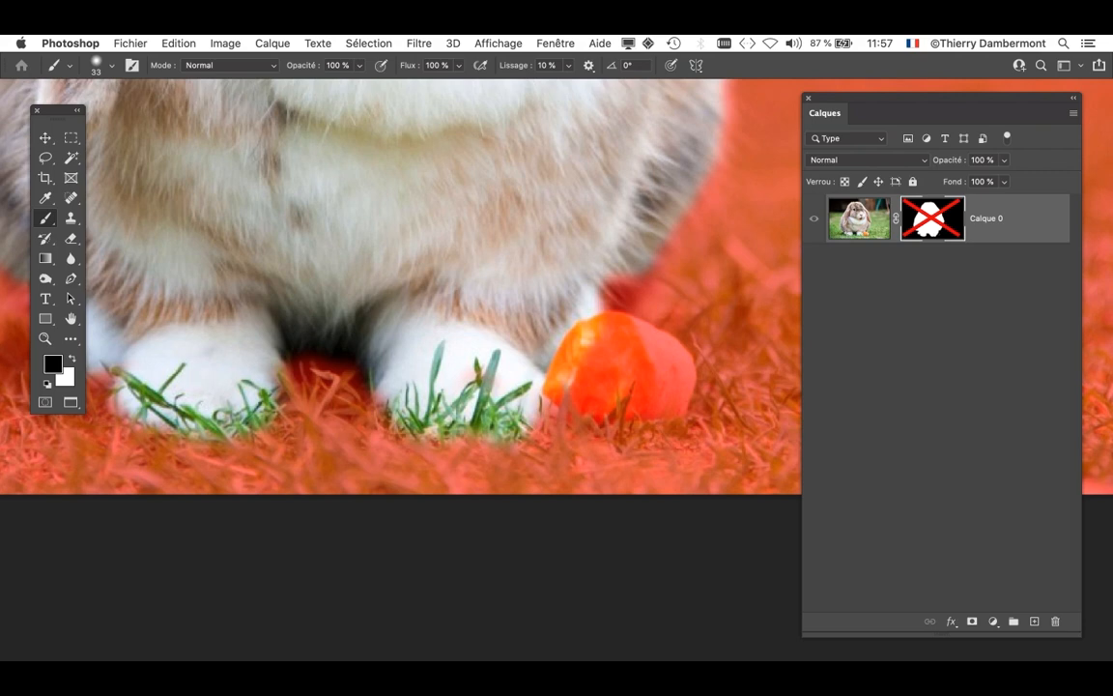
# - Set the Calque 0 Masque channel's overlay colour to blue 0084ff and show the overlay on the photo again
pyautogui.click(541, 42)
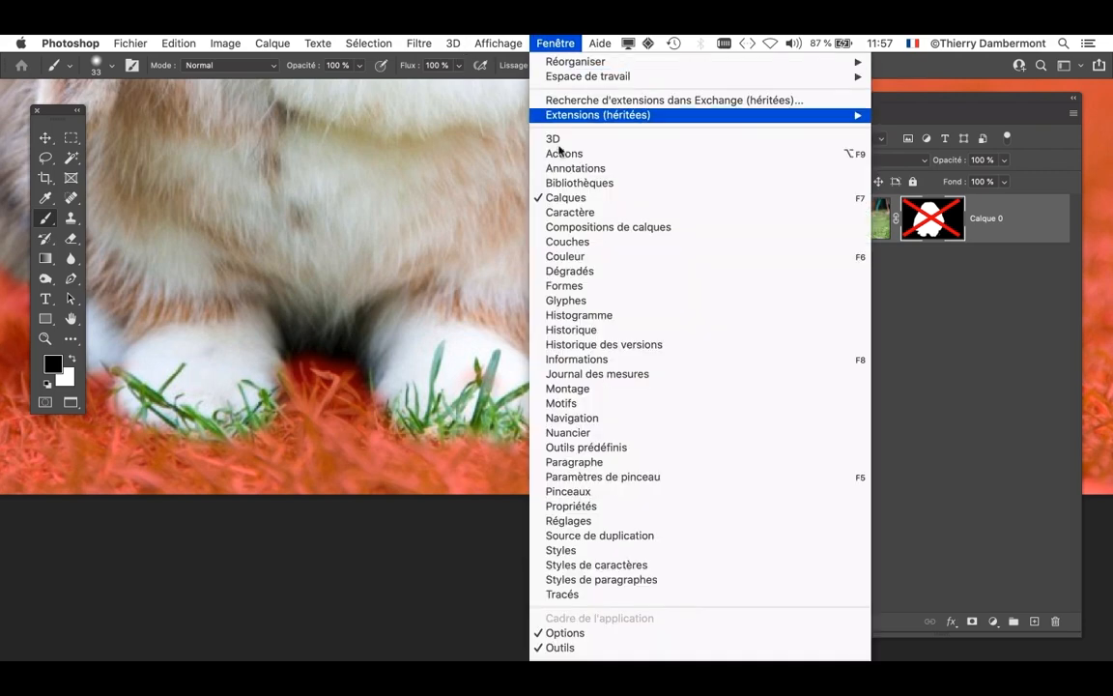
pyautogui.click(569, 240)
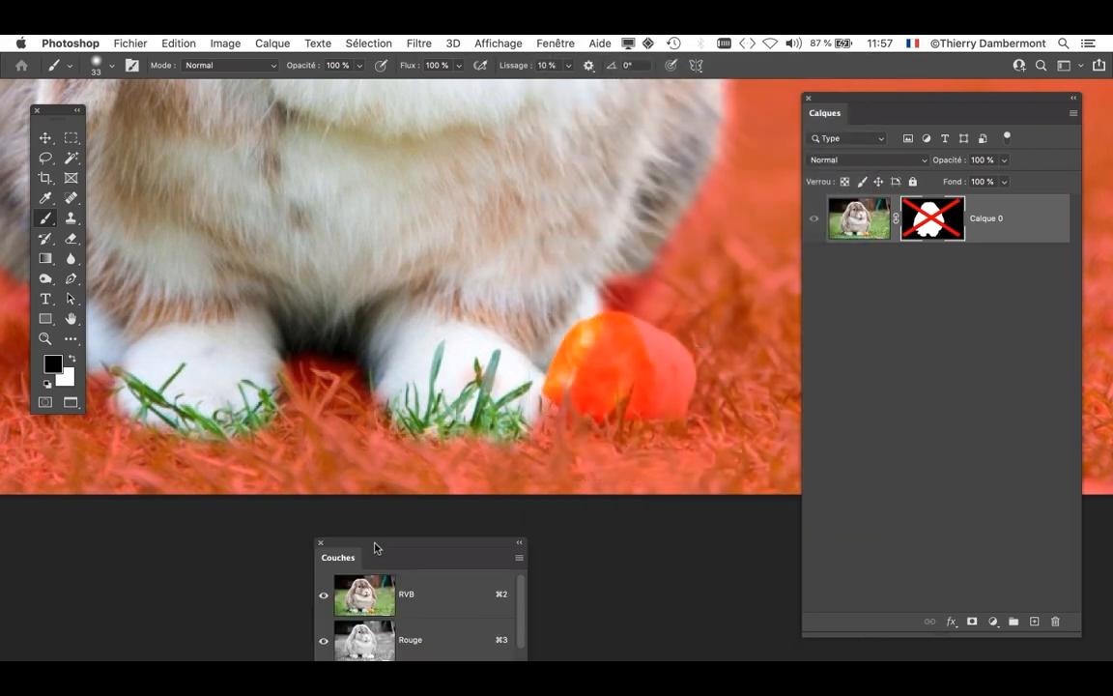
pyautogui.moveTo(375, 548); pyautogui.dragTo(277, 176)
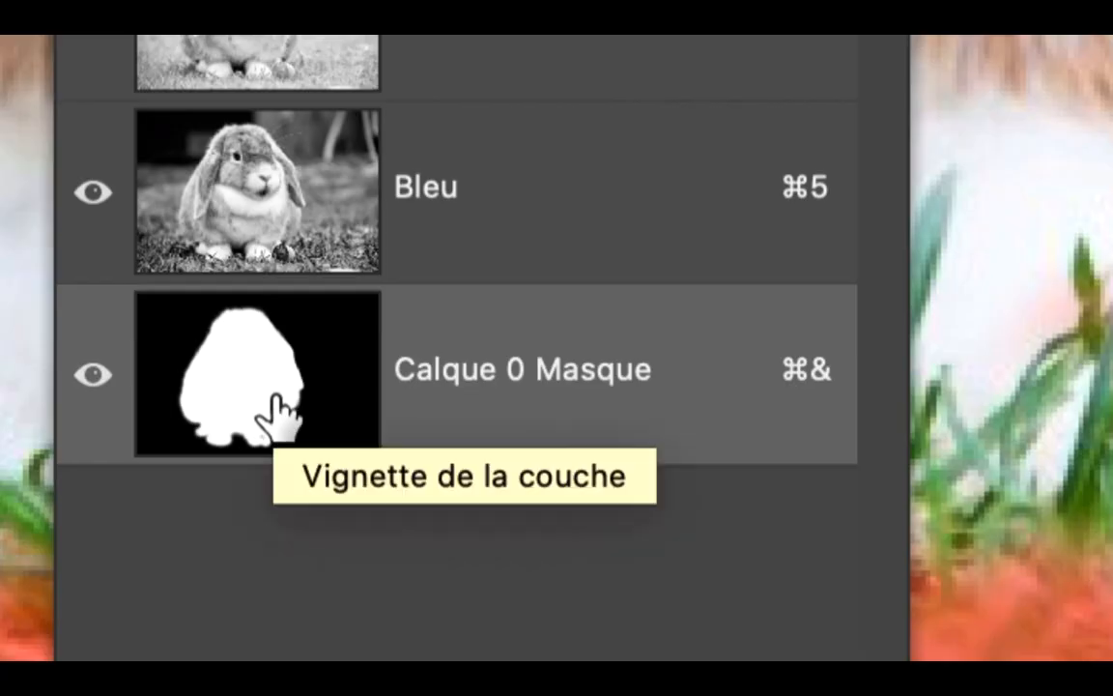
pyautogui.doubleClick(276, 410)
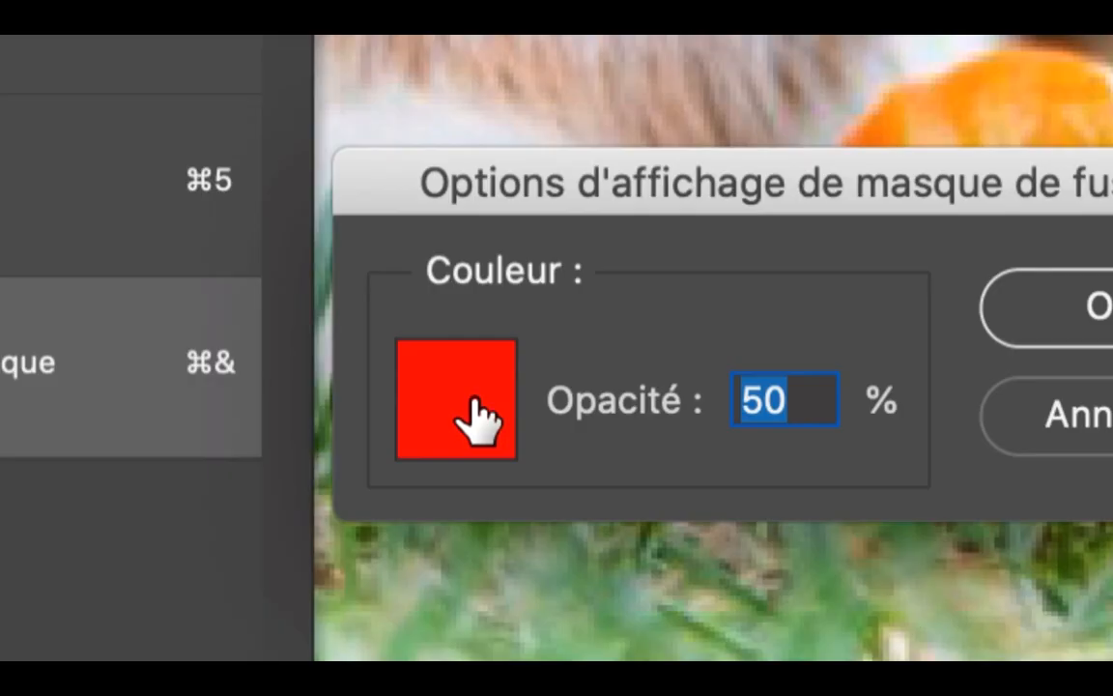
pyautogui.click(472, 398)
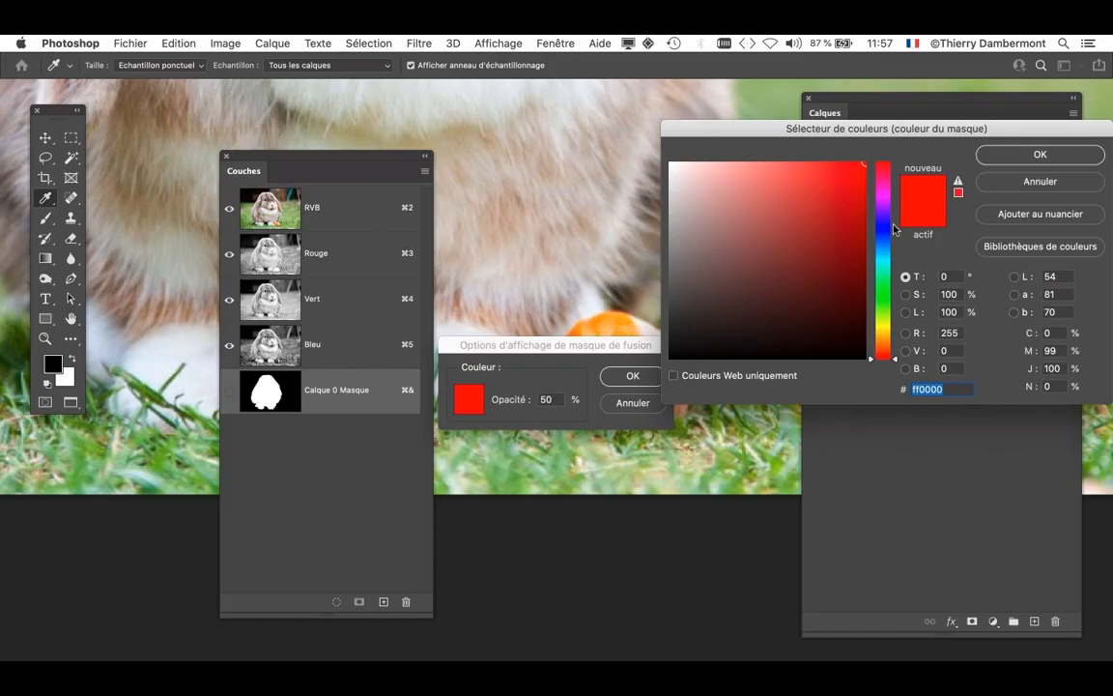
pyautogui.click(889, 245)
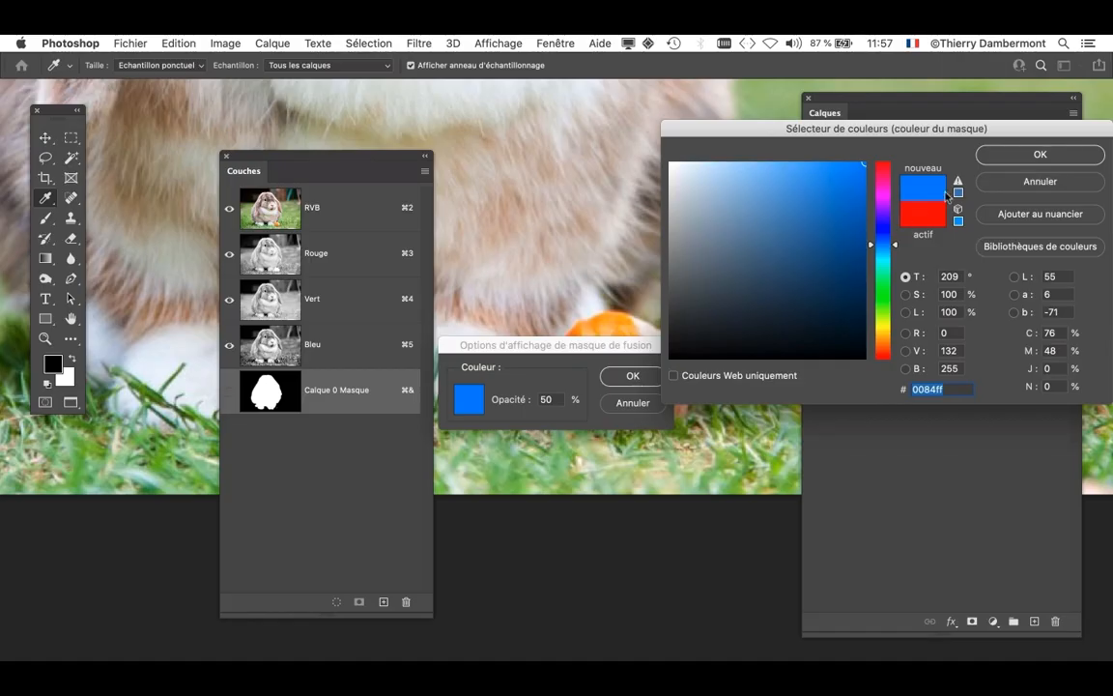
pyautogui.click(1060, 153)
pyautogui.click(632, 376)
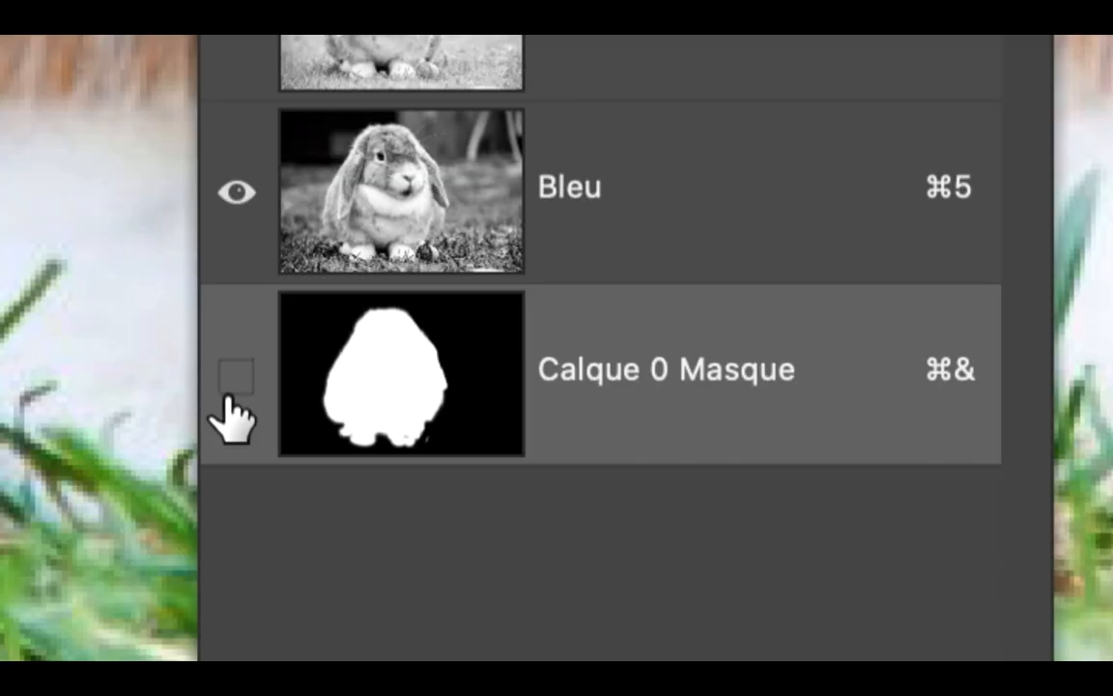
pyautogui.click(229, 390)
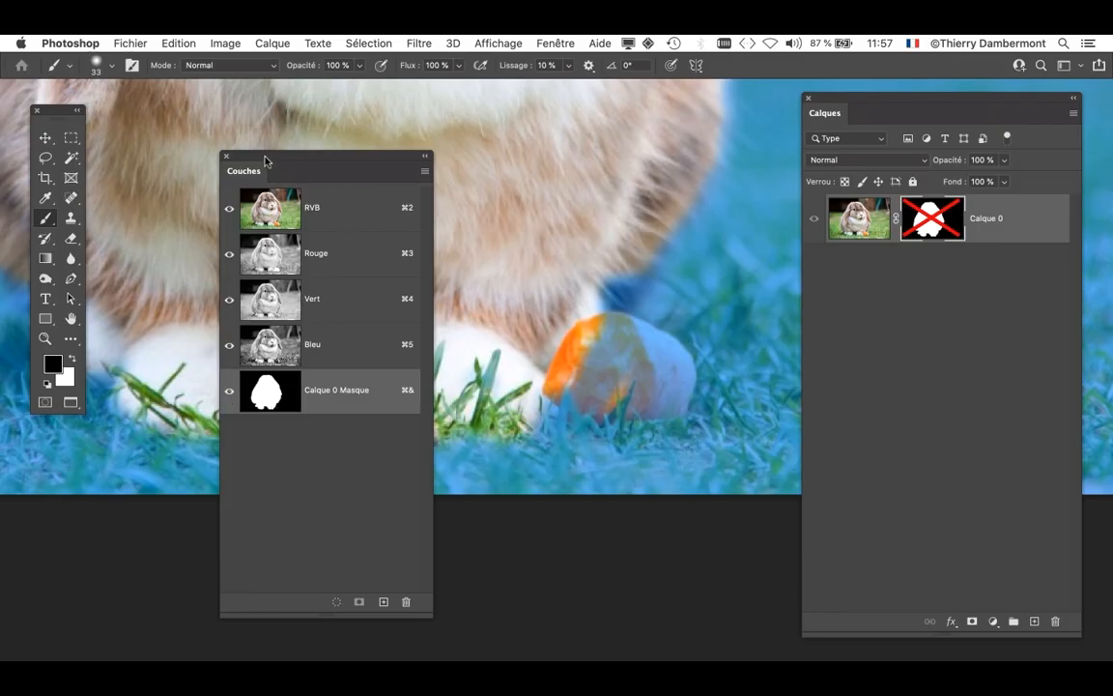
# - Examine the mask's blue overlay around the whole rabbit, from the paws and carrot up to the ears and whiskers
pyautogui.moveTo(265, 160); pyautogui.dragTo(164, 530)
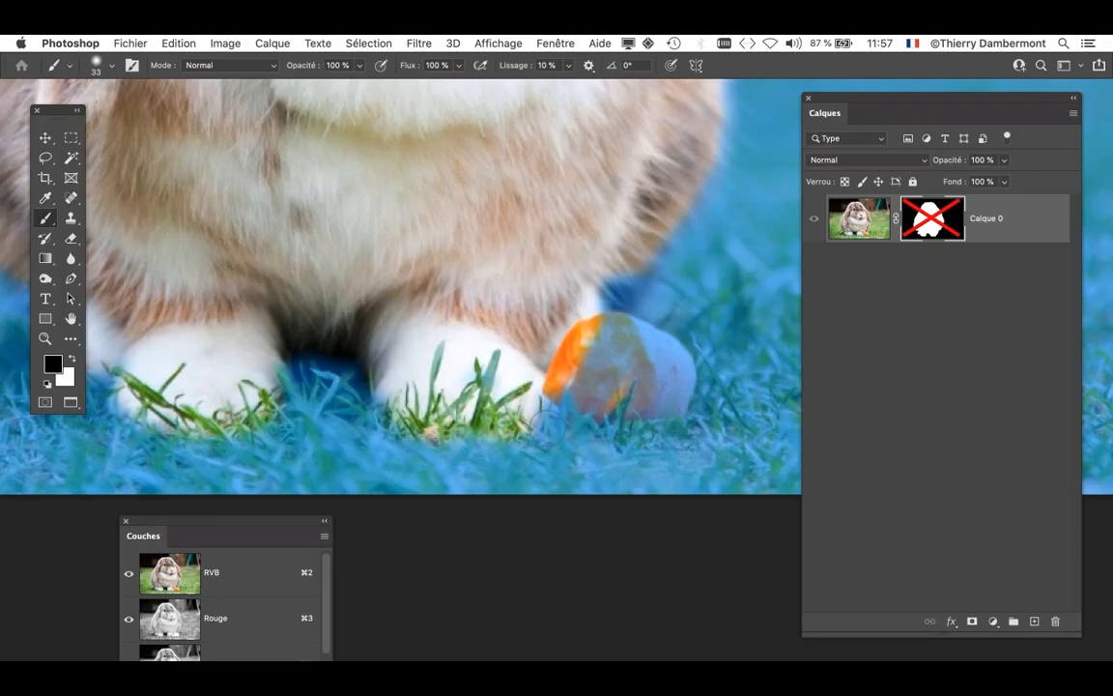
pyautogui.click(73, 358)
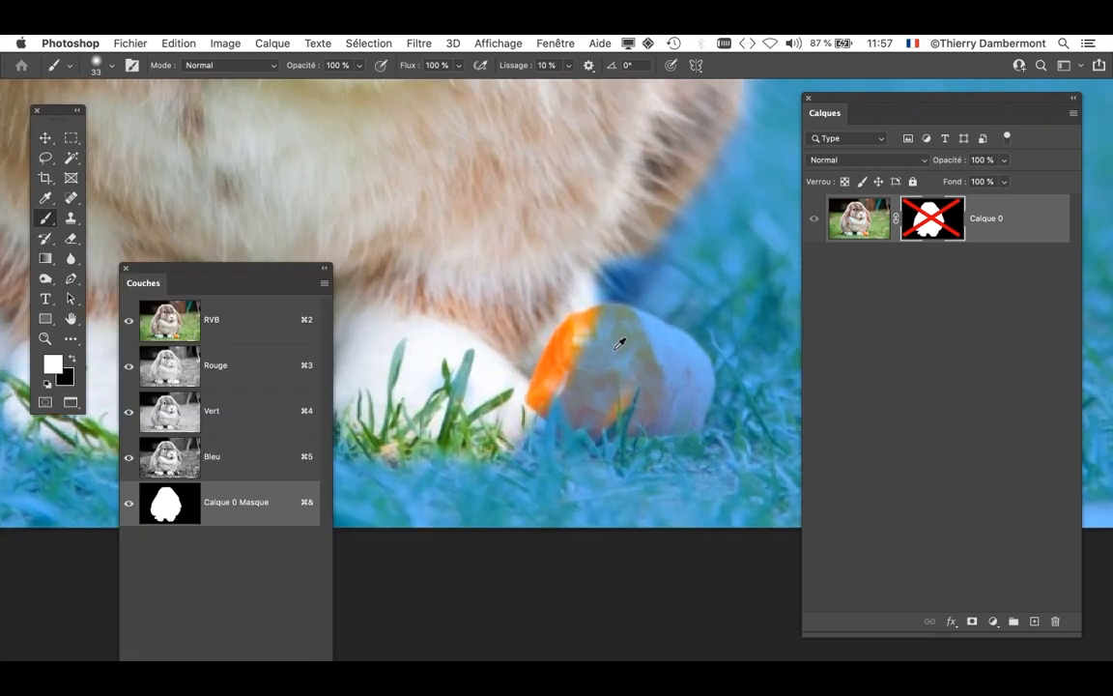
pyautogui.press('super+minus')
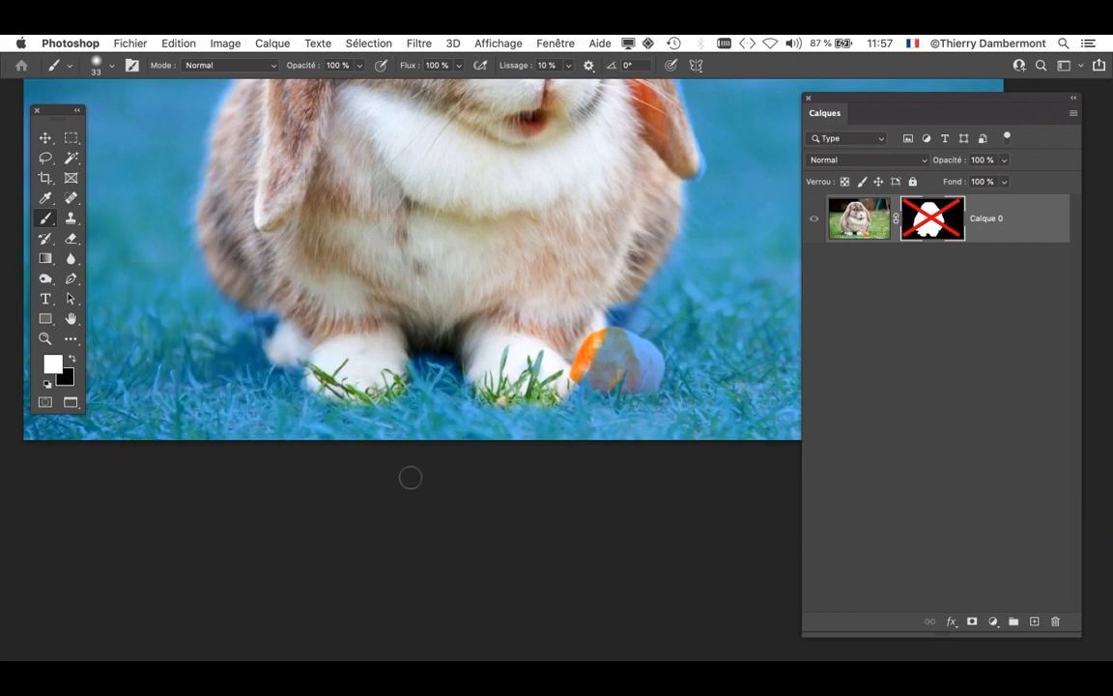
pyautogui.moveTo(536, 338); pyautogui.dragTo(590, 401)
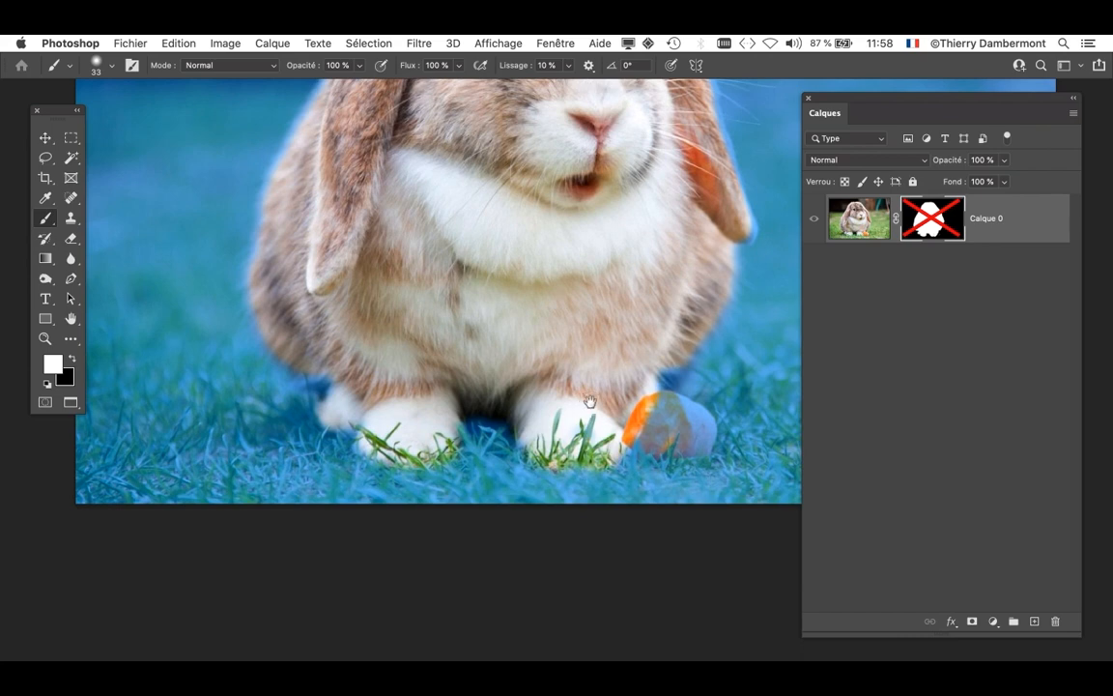
pyautogui.moveTo(552, 362); pyautogui.dragTo(537, 405)
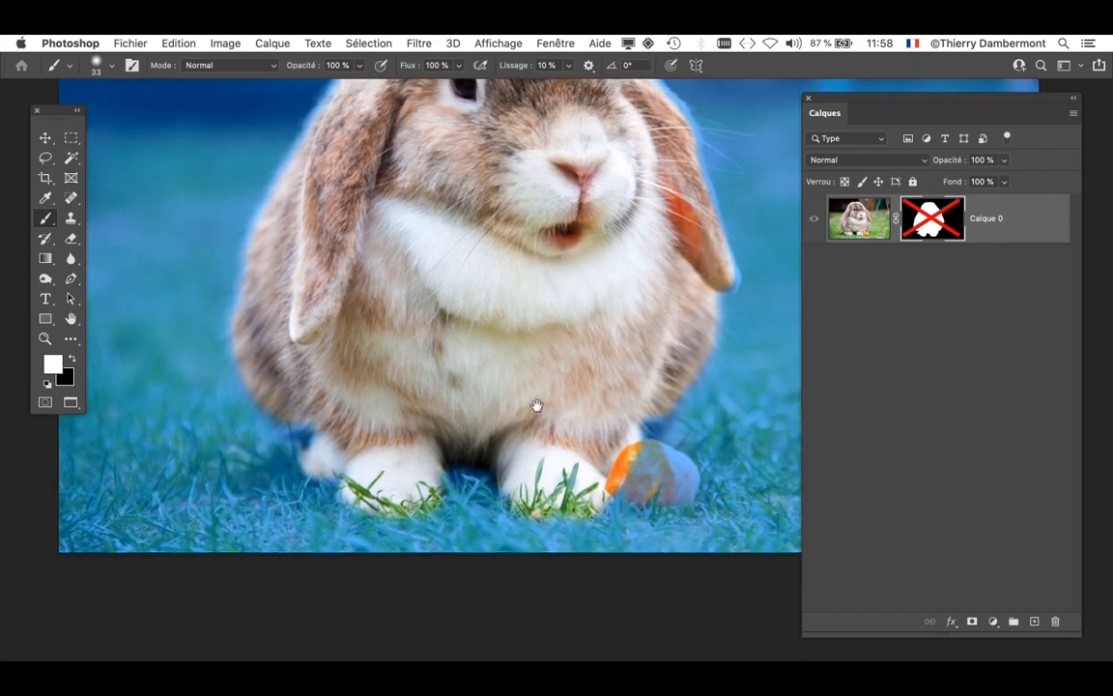
pyautogui.moveTo(518, 317); pyautogui.dragTo(480, 420)
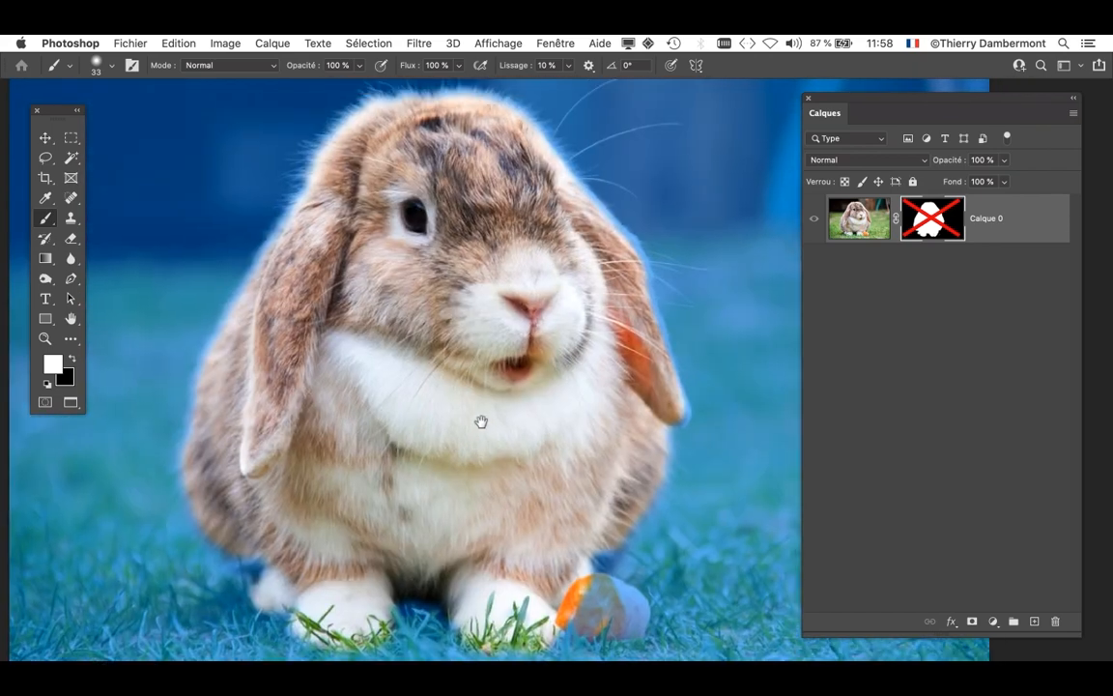
pyautogui.moveTo(479, 310)
pyautogui.mouseDown()
pyautogui.moveTo(462, 345)
pyautogui.moveTo(463, 387)
pyautogui.mouseUp()
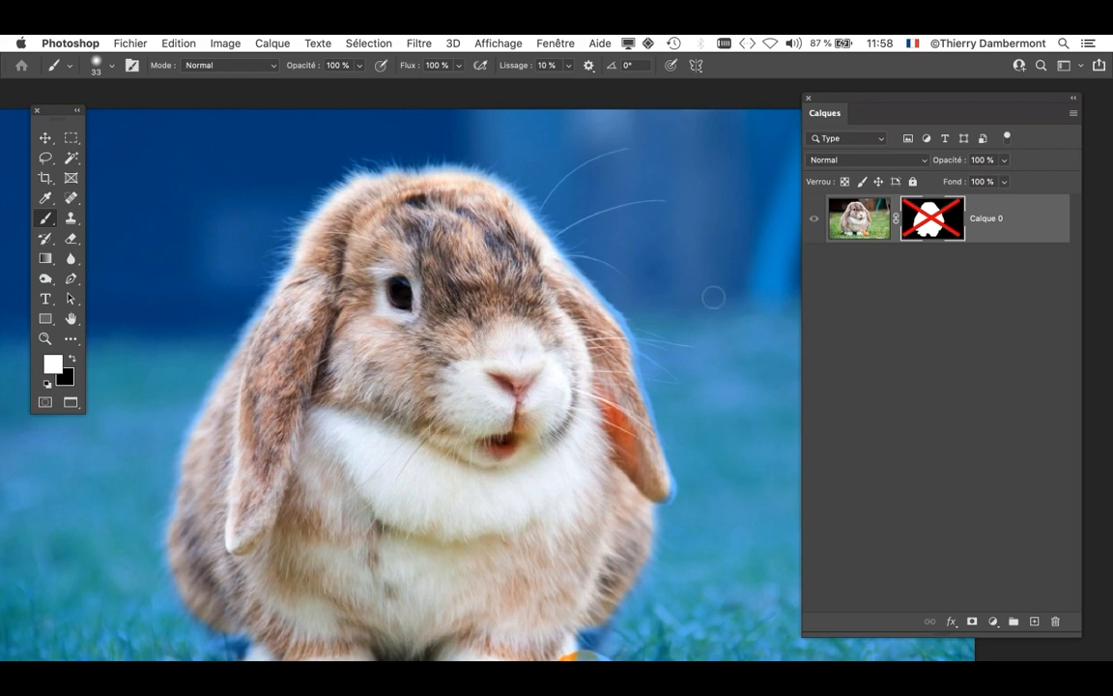
pyautogui.scroll(-2, 710, 292)
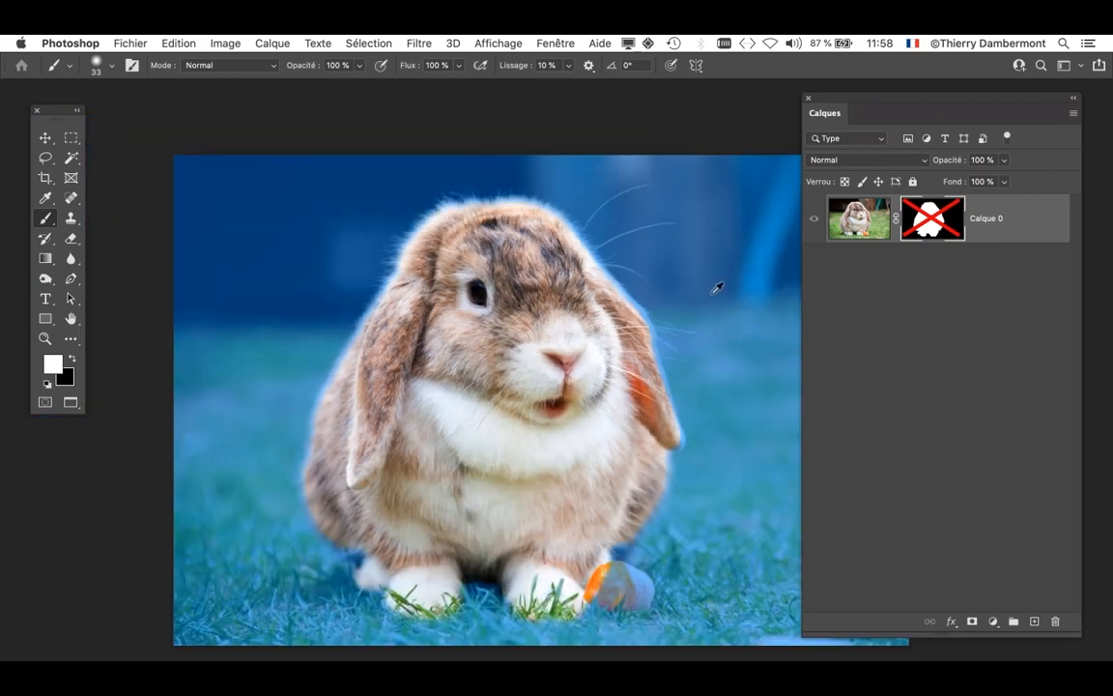
pyautogui.moveTo(528, 308); pyautogui.dragTo(451, 273)
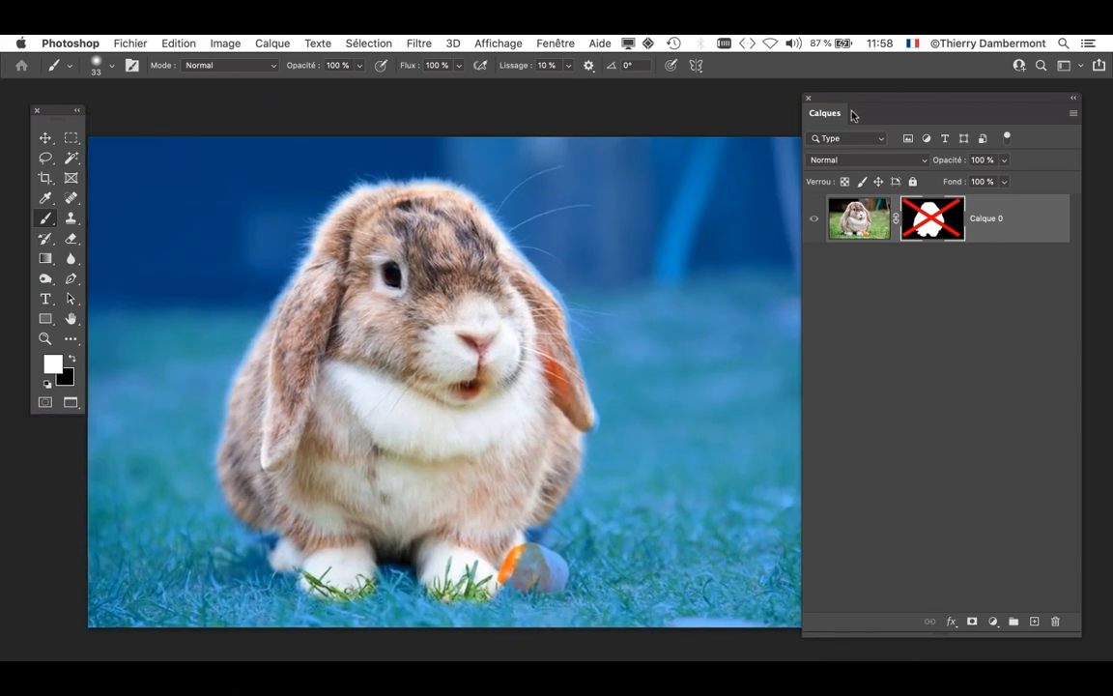
# - Re-enable the layer mask of Calque 0 and hide the Calque 0 Masque channel's coloured overlay
pyautogui.moveTo(835, 104)
pyautogui.mouseDown()
pyautogui.moveTo(961, 105)
pyautogui.moveTo(835, 115)
pyautogui.mouseUp()
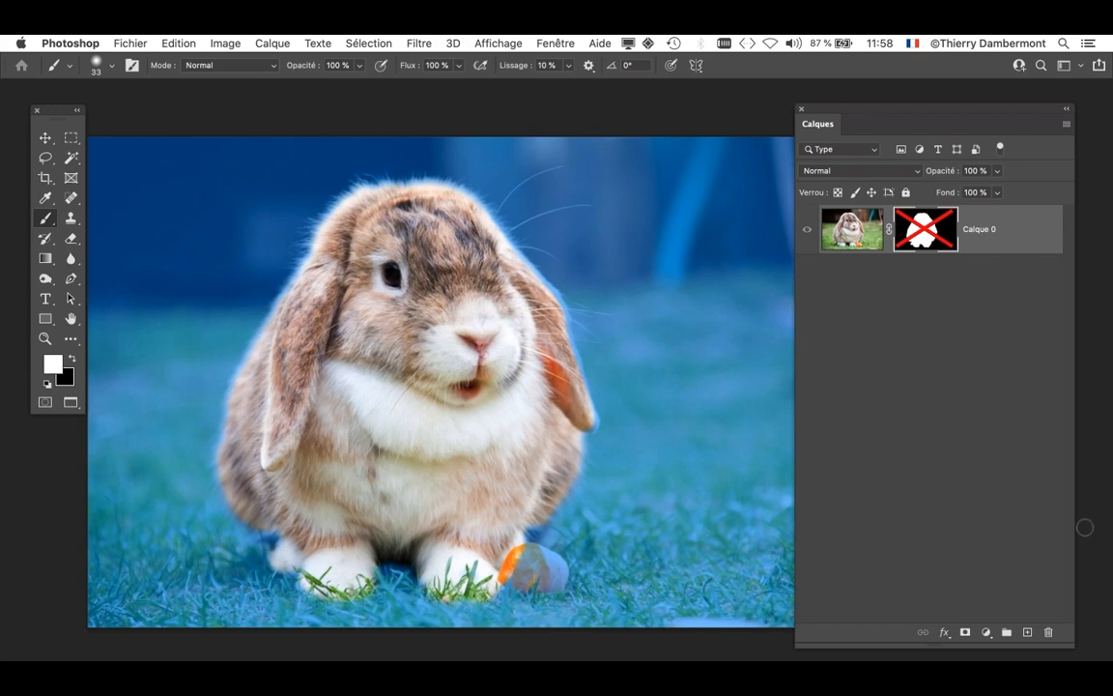
pyautogui.moveTo(1069, 643); pyautogui.dragTo(1033, 358)
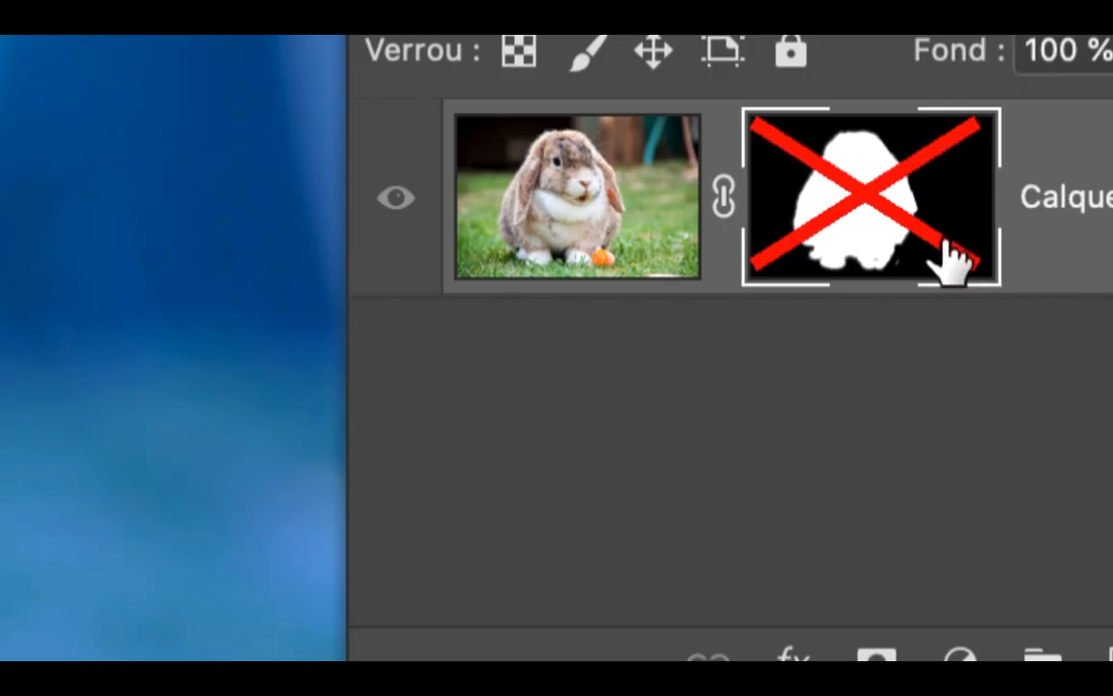
pyautogui.keyDown('shift'); pyautogui.click(945, 244); pyautogui.keyUp('shift')
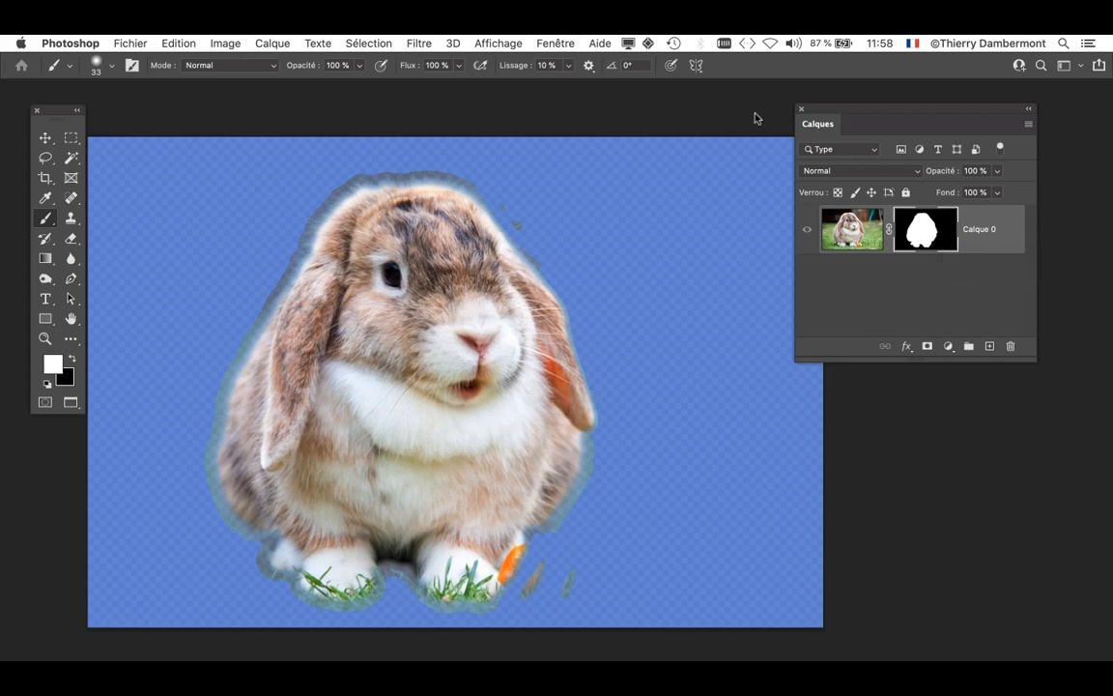
pyautogui.click(556, 43)
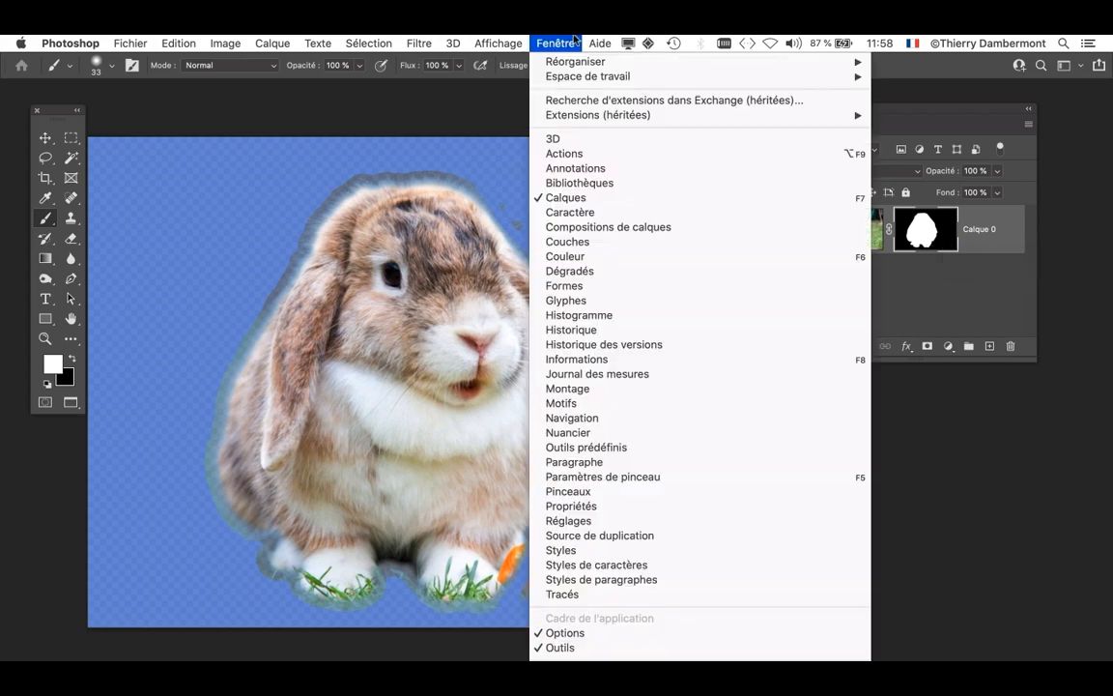
pyautogui.click(577, 244)
pyautogui.moveTo(264, 527); pyautogui.dragTo(562, 135)
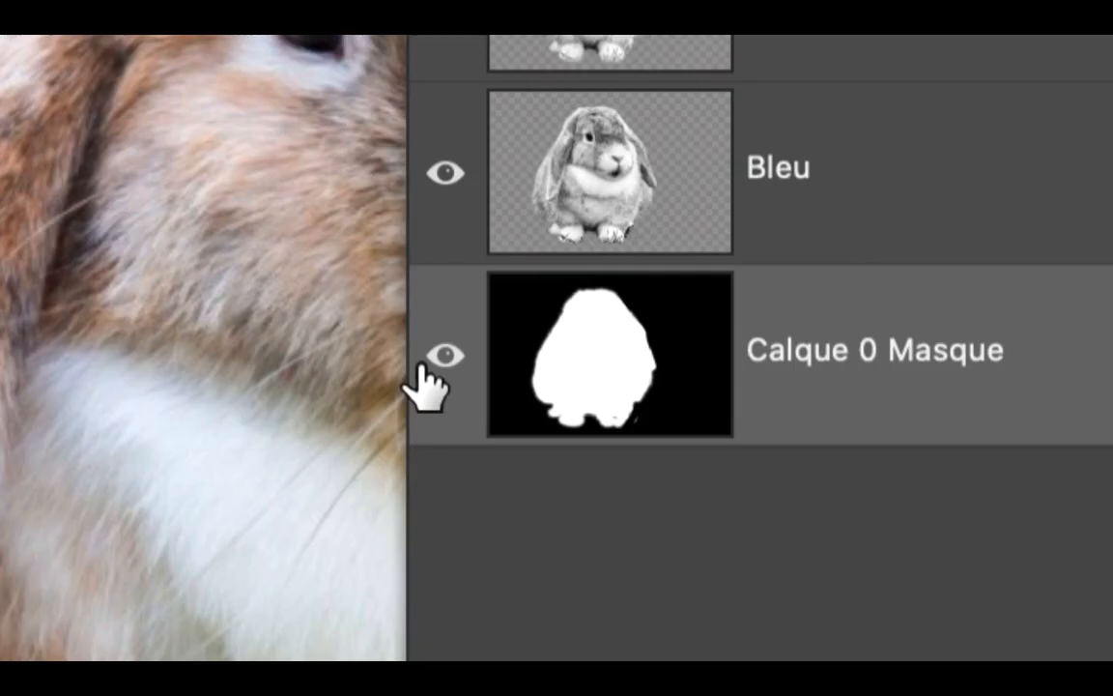
pyautogui.click(426, 362)
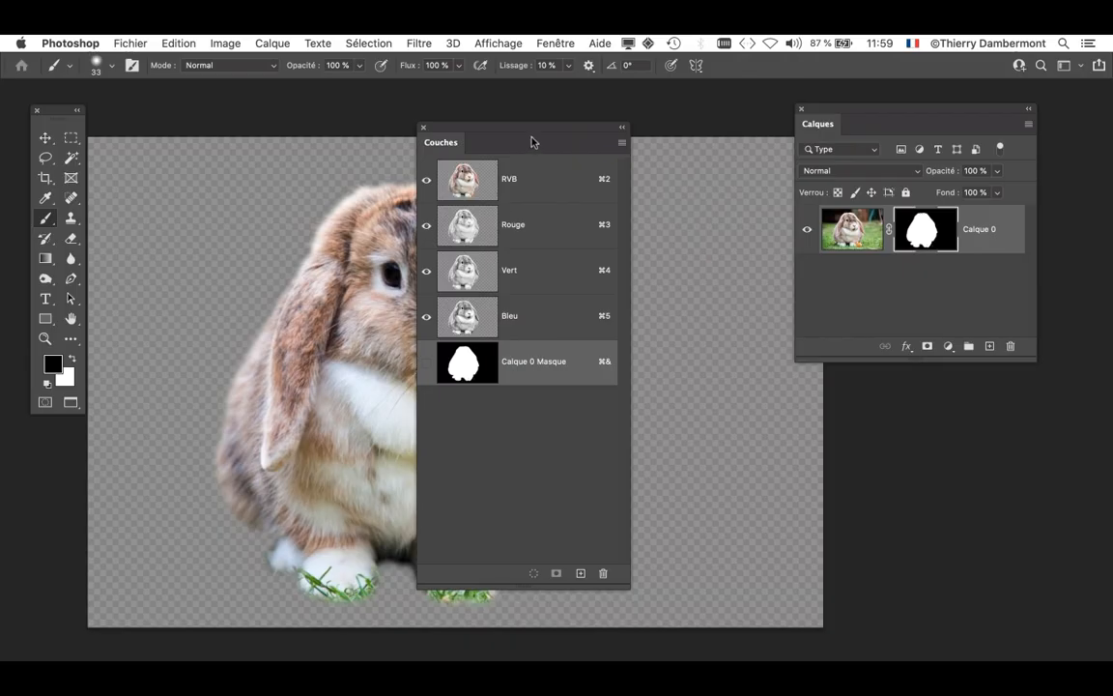
pyautogui.moveTo(529, 142); pyautogui.dragTo(856, 523)
# - Save the document as a new Photoshop file named lop_eared_rabbit_hare-02.psd in the same folder
pyautogui.click(130, 42)
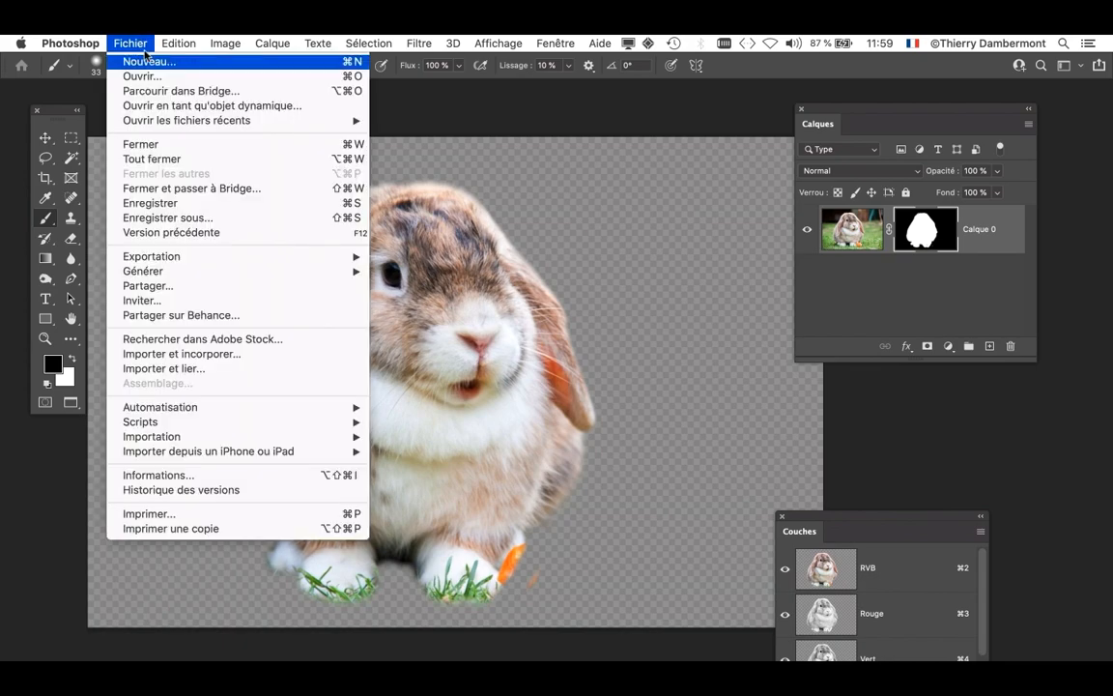
pyautogui.press('Return')
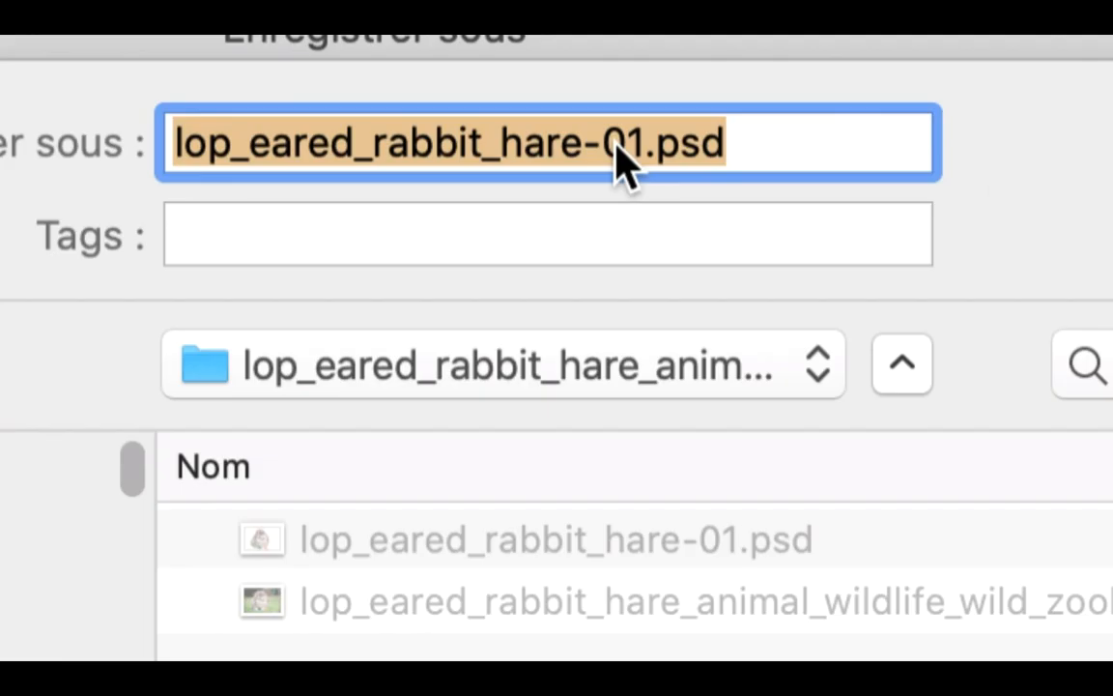
pyautogui.click(617, 147)
pyautogui.hotkey('shift', 'Right')
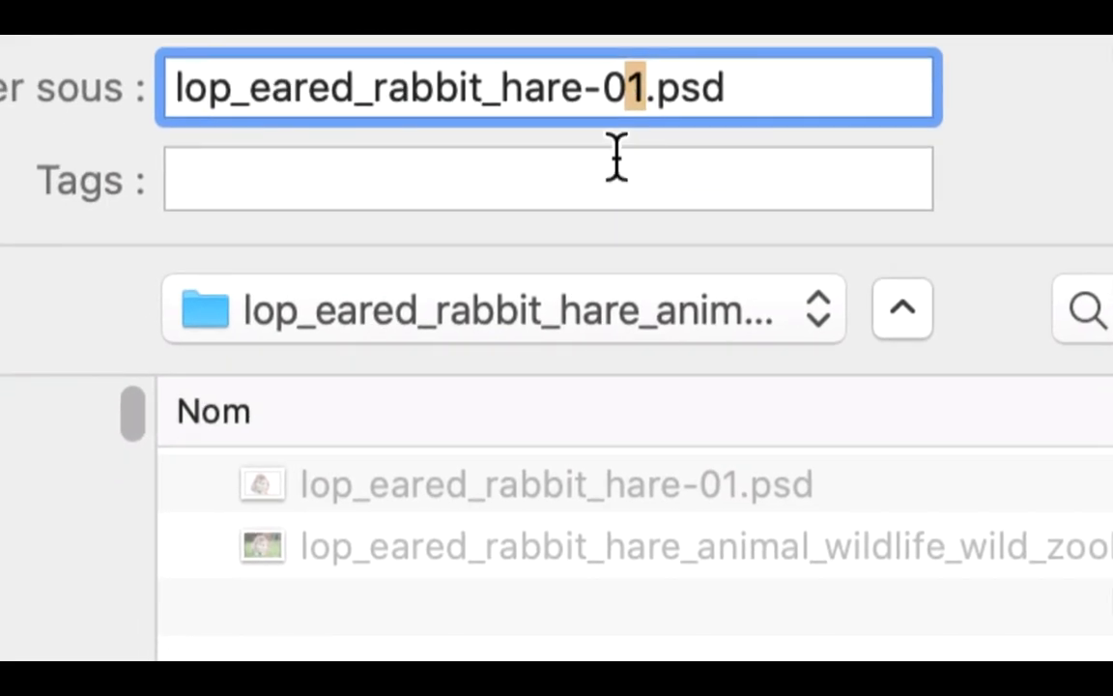
pyautogui.write('2')
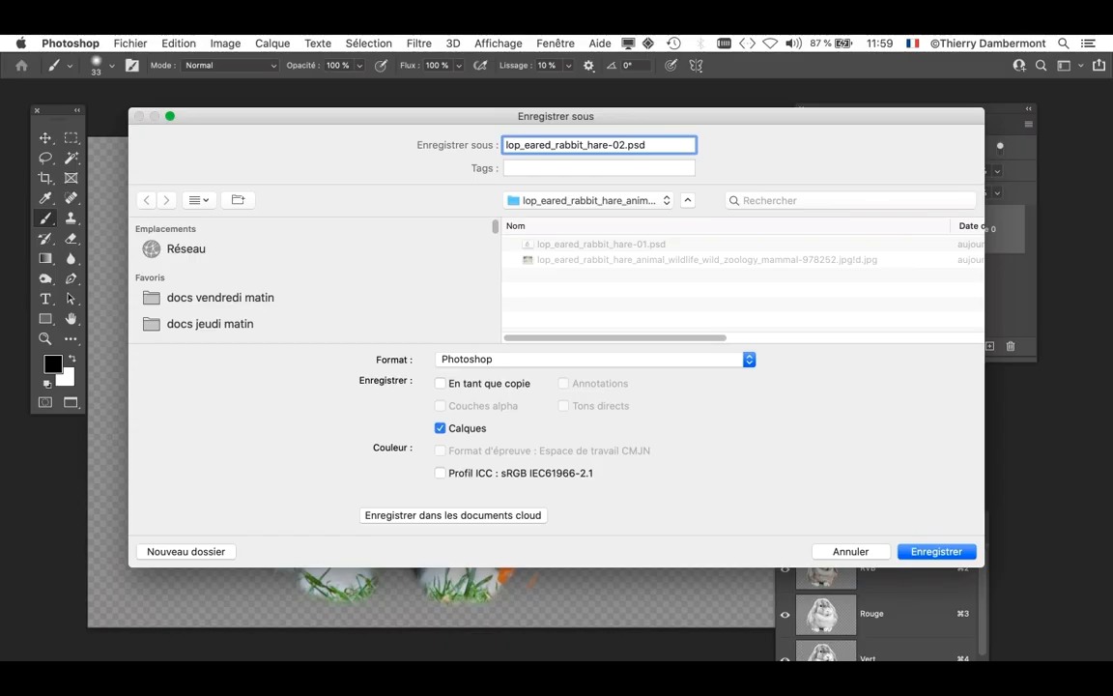
pyautogui.press('Return')
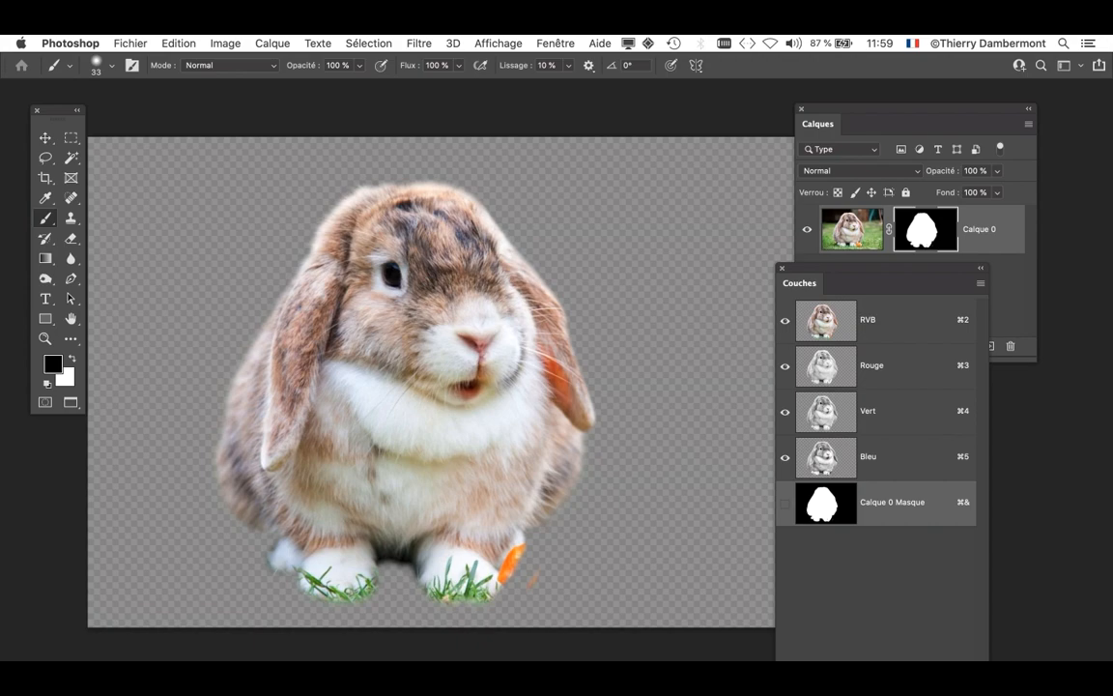
pyautogui.click(368, 42)
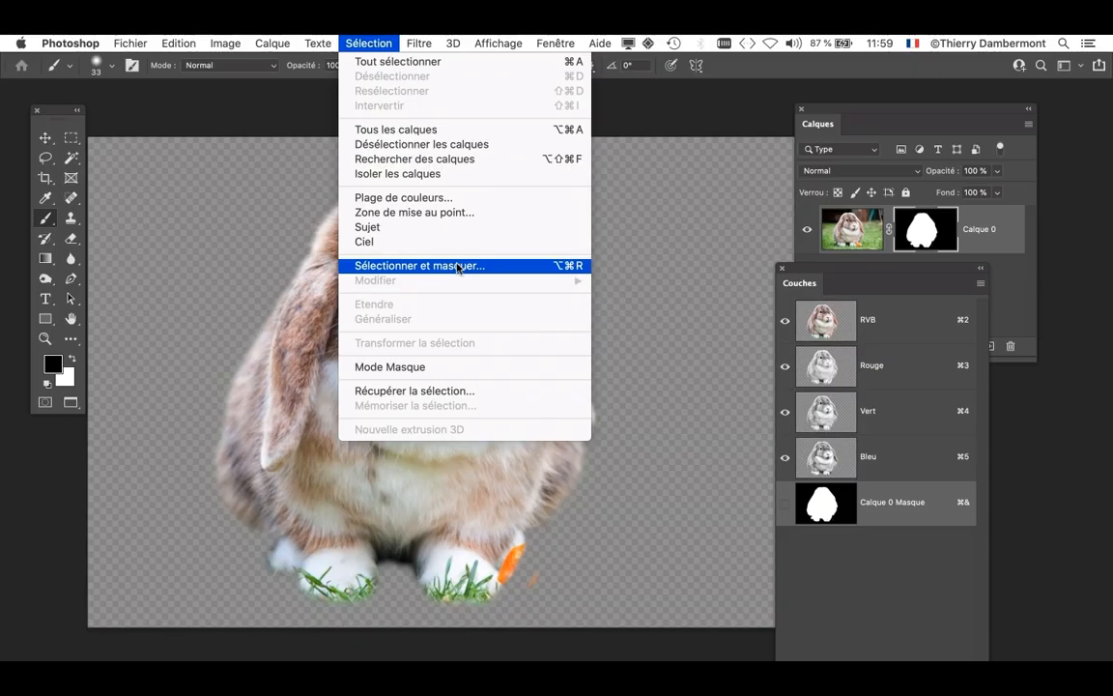
pyautogui.click(692, 116)
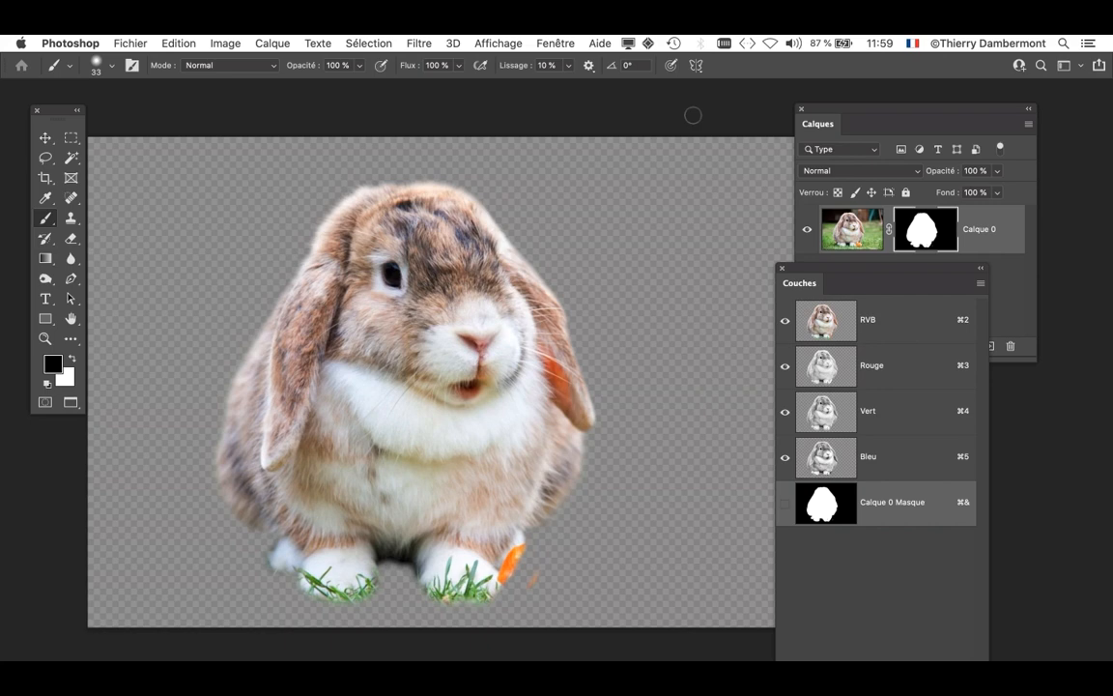
# - Paint black on the mask over the stray carrot remnant beside the front paw and save the document
pyautogui.scroll(3, 610, 489)
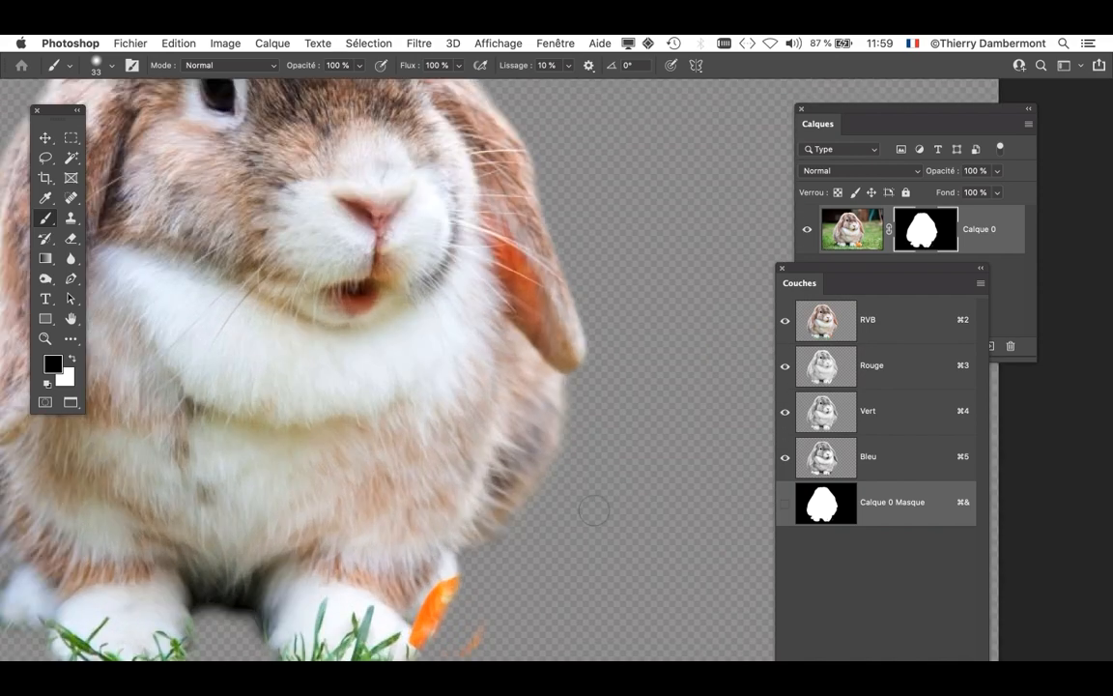
pyautogui.scroll(-5, 553, 298)
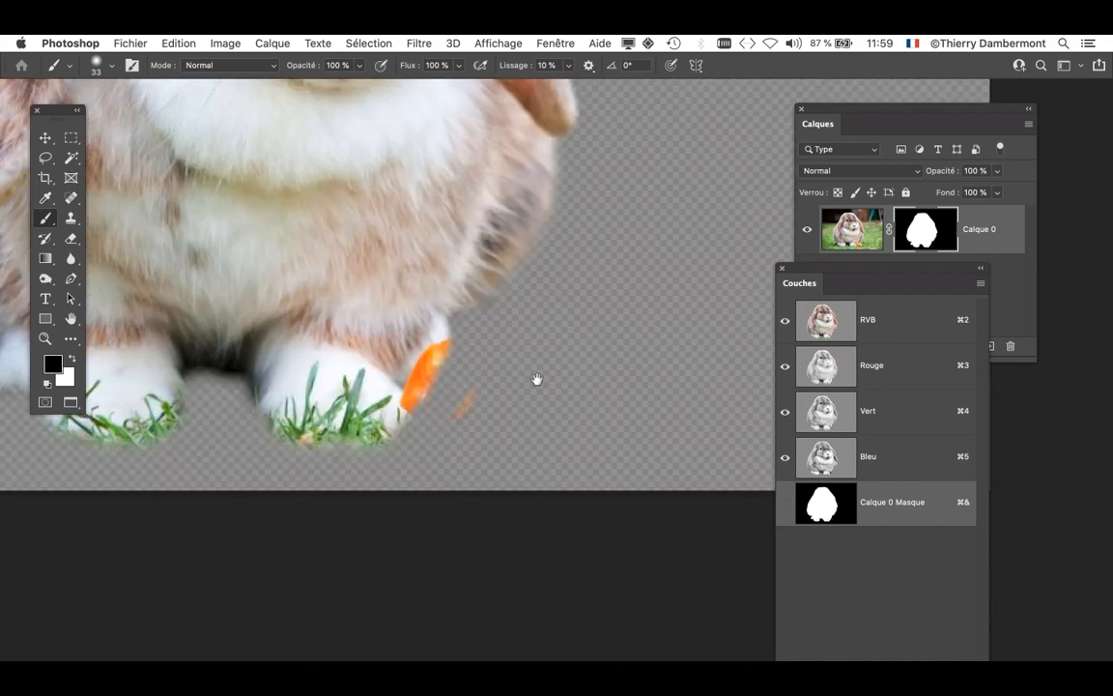
pyautogui.moveTo(848, 113); pyautogui.dragTo(605, 98)
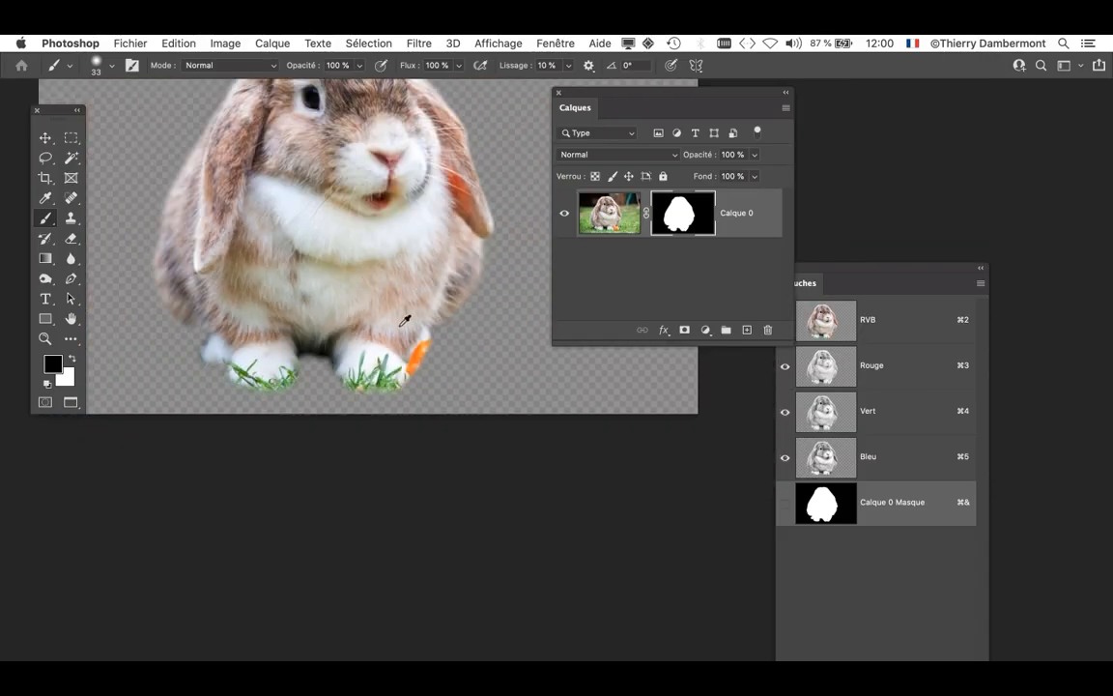
pyautogui.click(133, 44)
pyautogui.click(200, 204)
# - Add a new empty layer above the masked rabbit layer
pyautogui.moveTo(576, 95); pyautogui.dragTo(933, 114)
pyautogui.moveTo(440, 362); pyautogui.dragTo(514, 498)
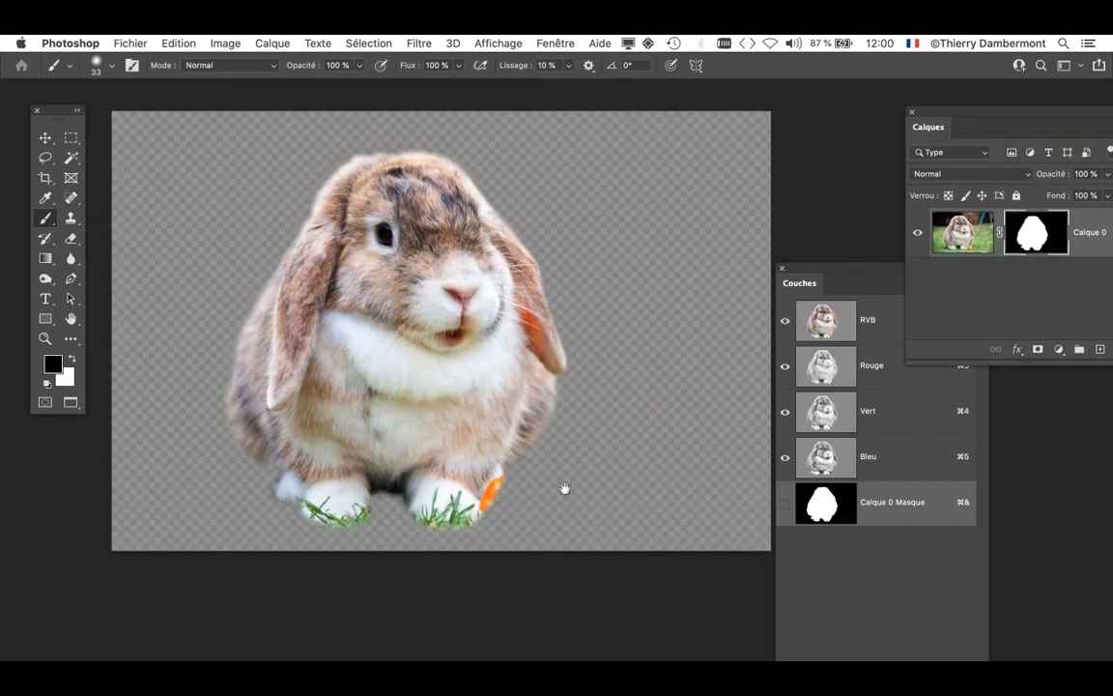
pyautogui.moveTo(942, 113); pyautogui.dragTo(822, 131)
pyautogui.moveTo(600, 221); pyautogui.dragTo(512, 234)
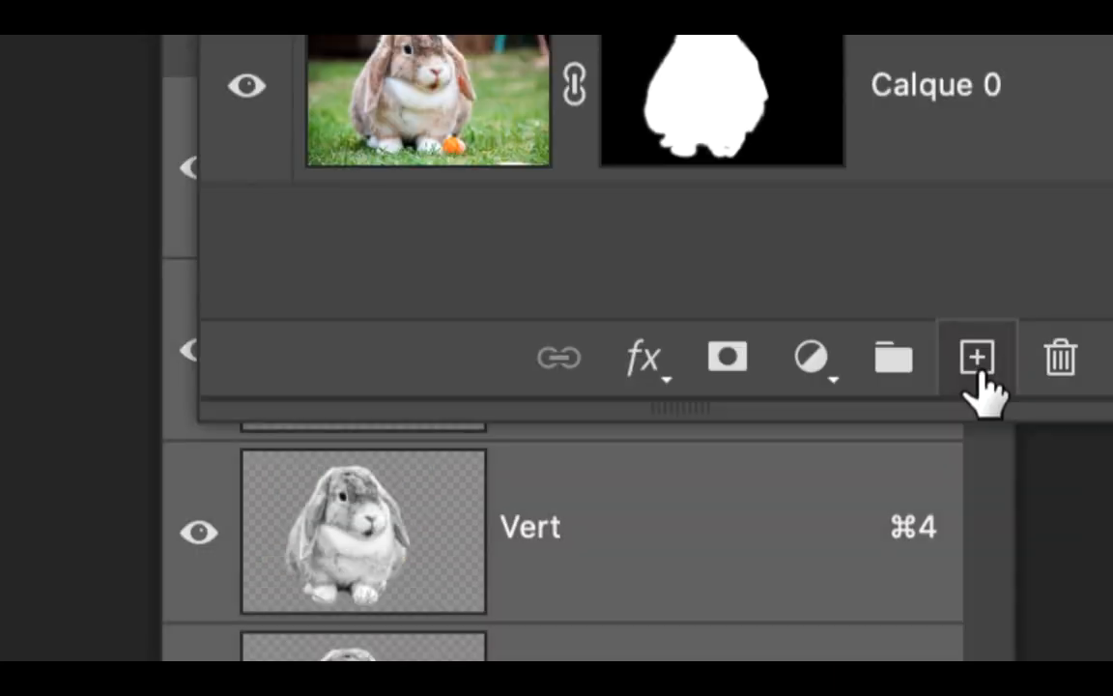
pyautogui.click(976, 372)
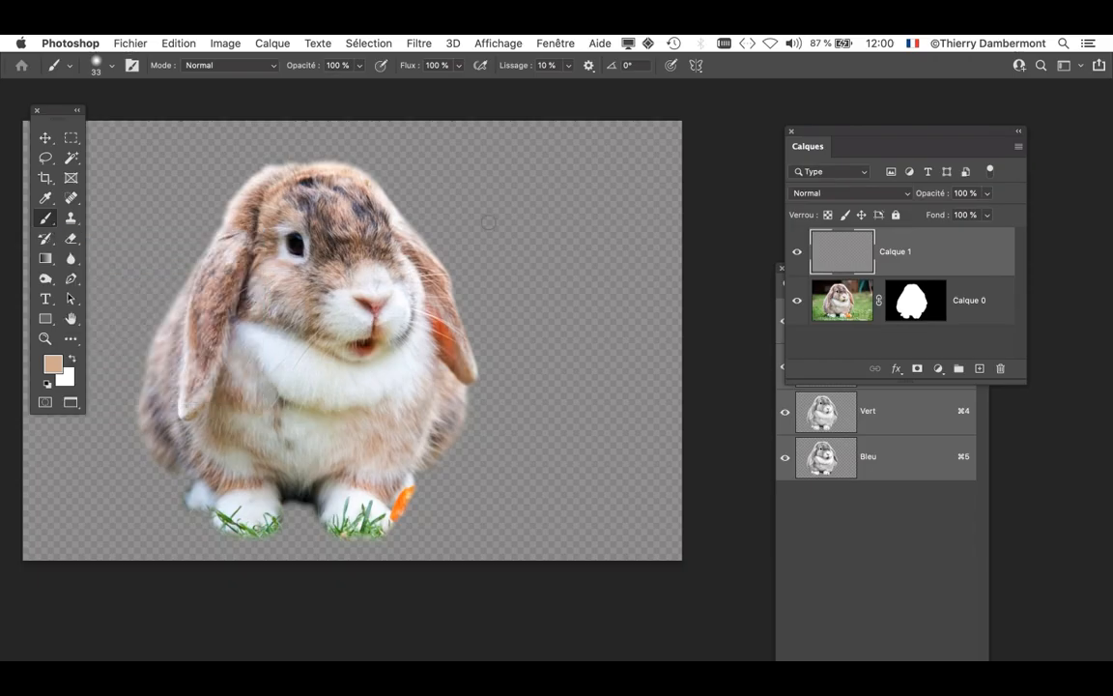
# - Reduce the brush diameter to 5 px for painting beside the rabbit's ear
pyautogui.moveTo(516, 194)
pyautogui.mouseDown()
pyautogui.moveTo(506, 197)
pyautogui.moveTo(504, 183)
pyautogui.mouseUp()
pyautogui.press('super+plus')
pyautogui.scroll(2, 410, 268)
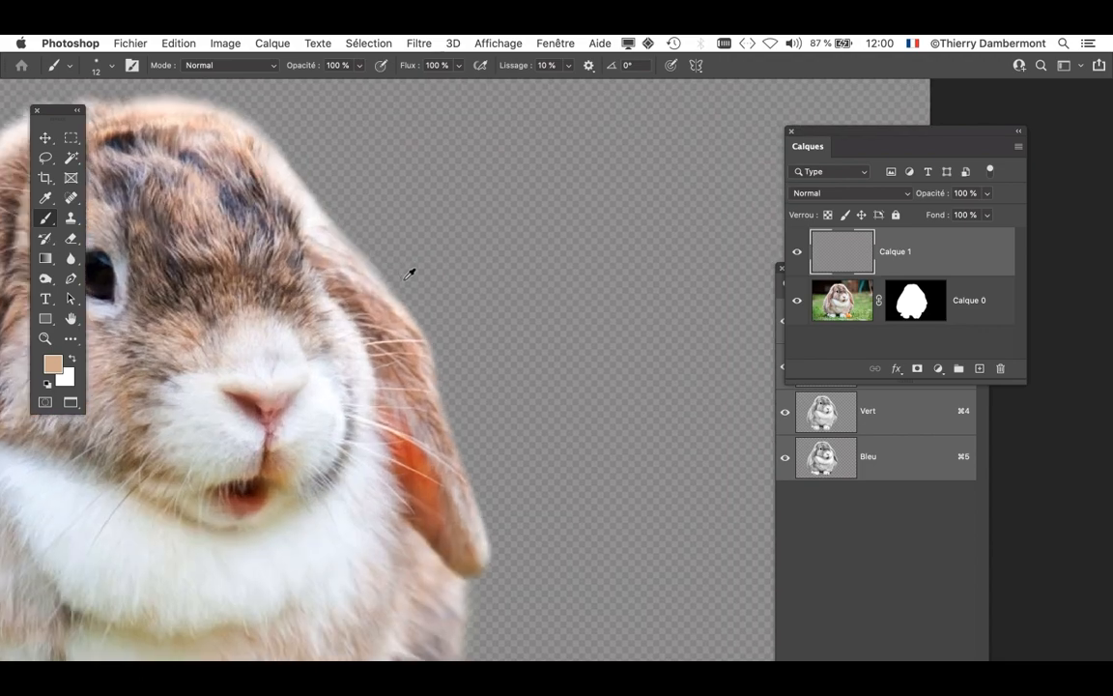
pyautogui.moveTo(509, 435)
pyautogui.mouseDown()
pyautogui.moveTo(476, 444)
pyautogui.moveTo(487, 440)
pyautogui.mouseUp()
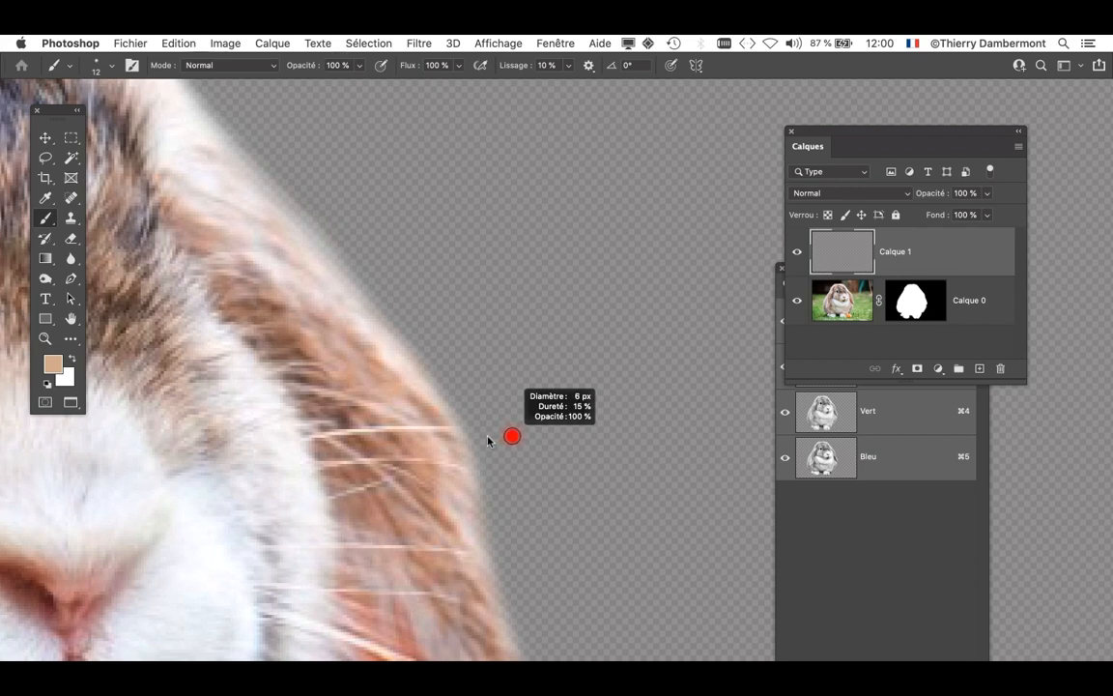
pyautogui.moveTo(485, 440); pyautogui.dragTo(484, 438)
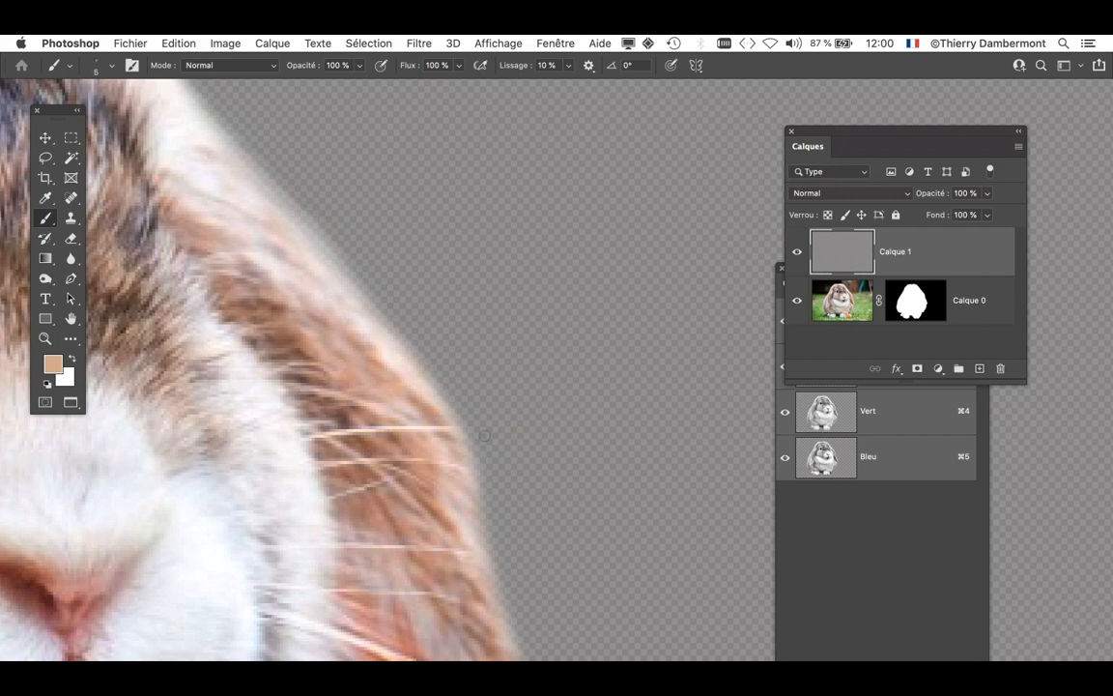
# - Set the brush tip size to 3 px in the brush settings
pyautogui.click(555, 43)
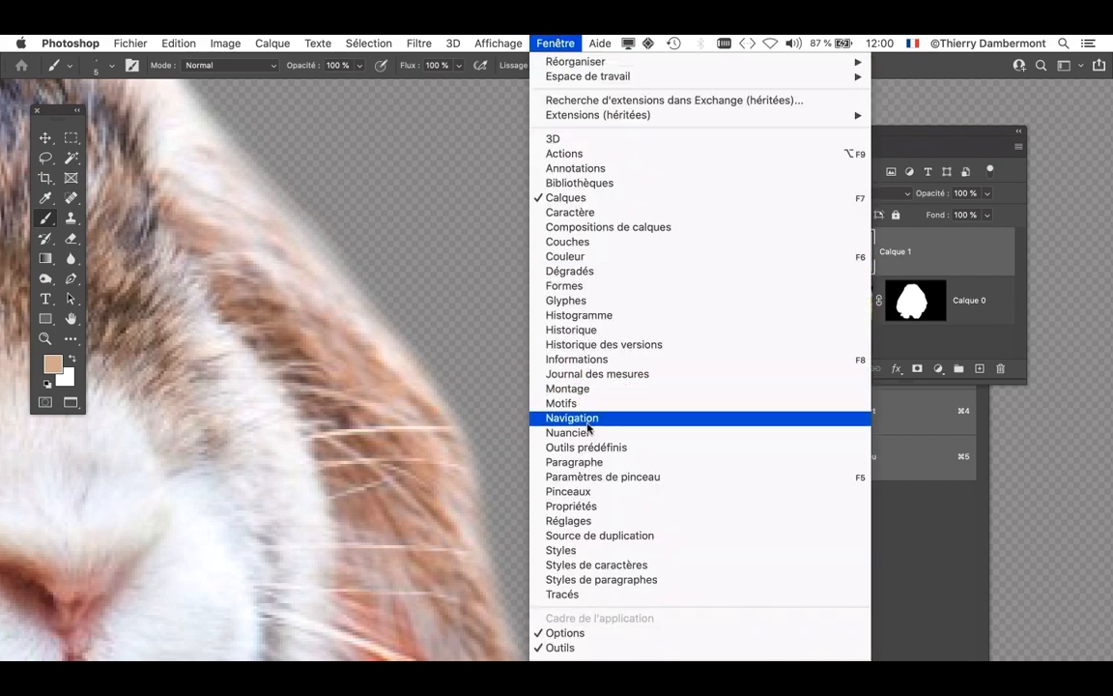
pyautogui.click(599, 476)
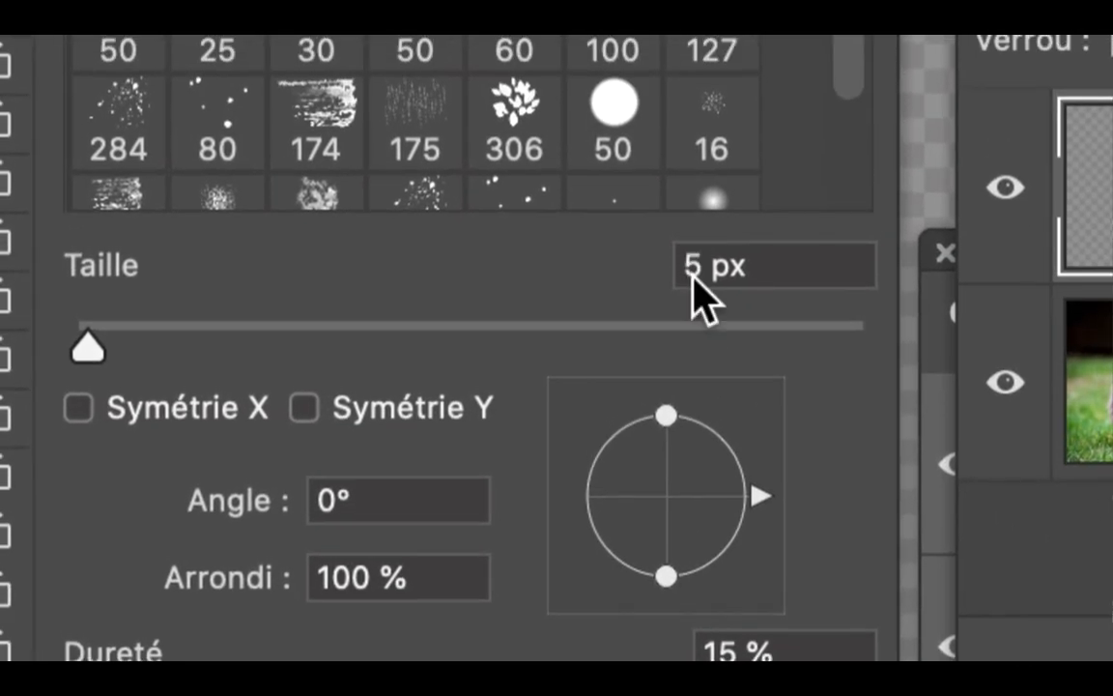
pyautogui.click(884, 273)
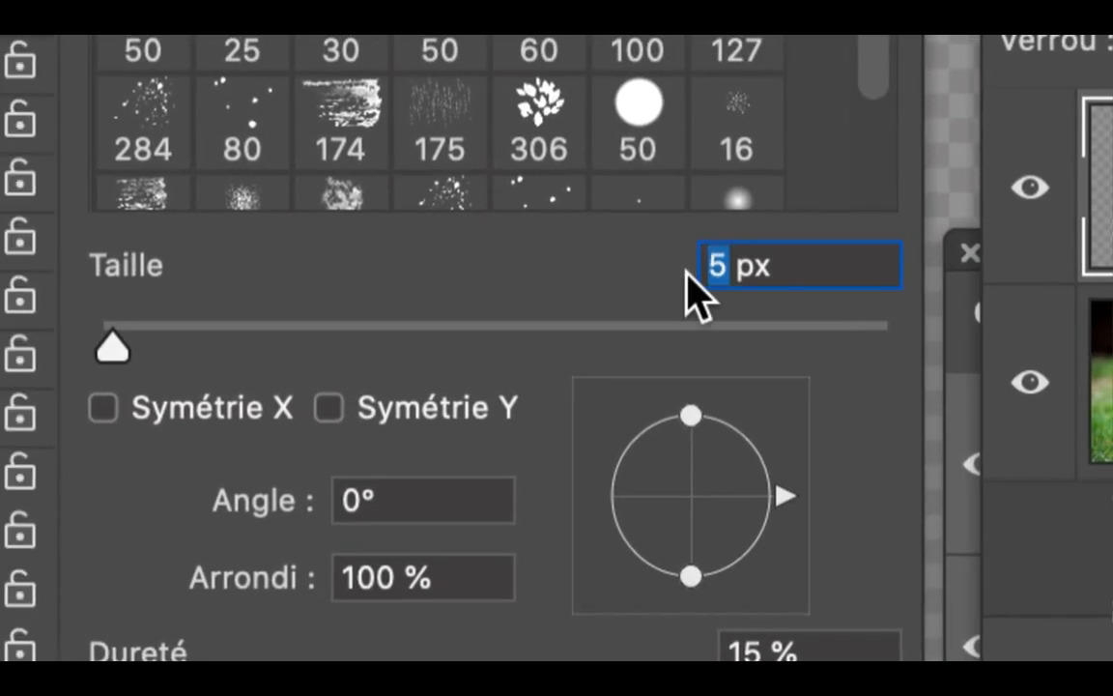
pyautogui.write('3')
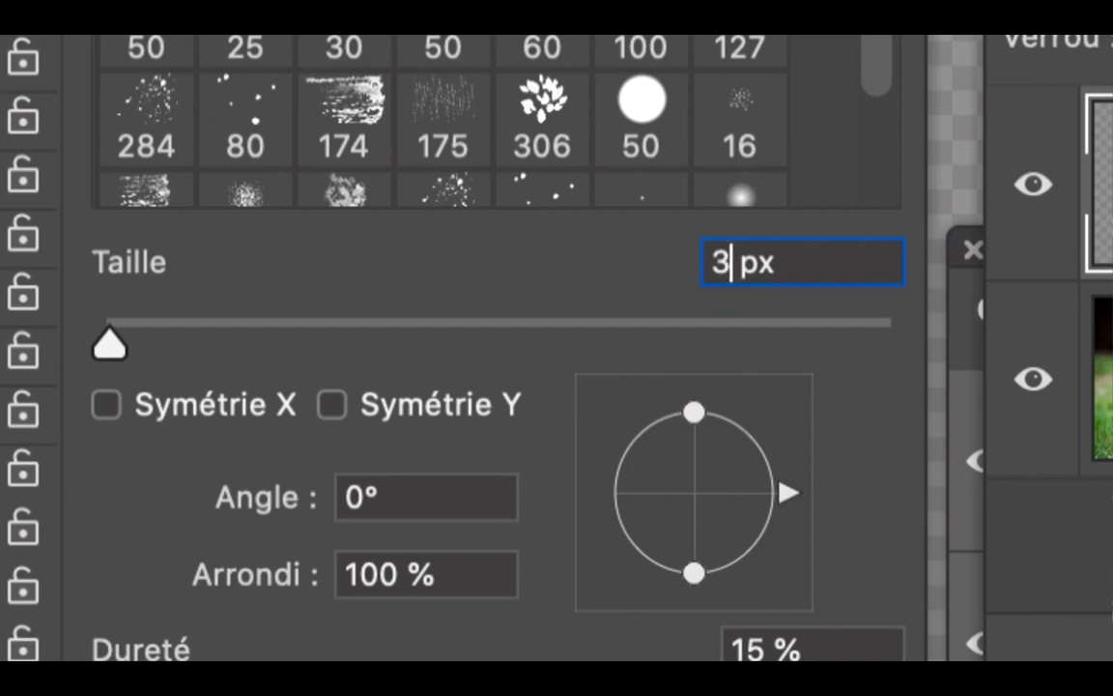
pyautogui.press('Tab')
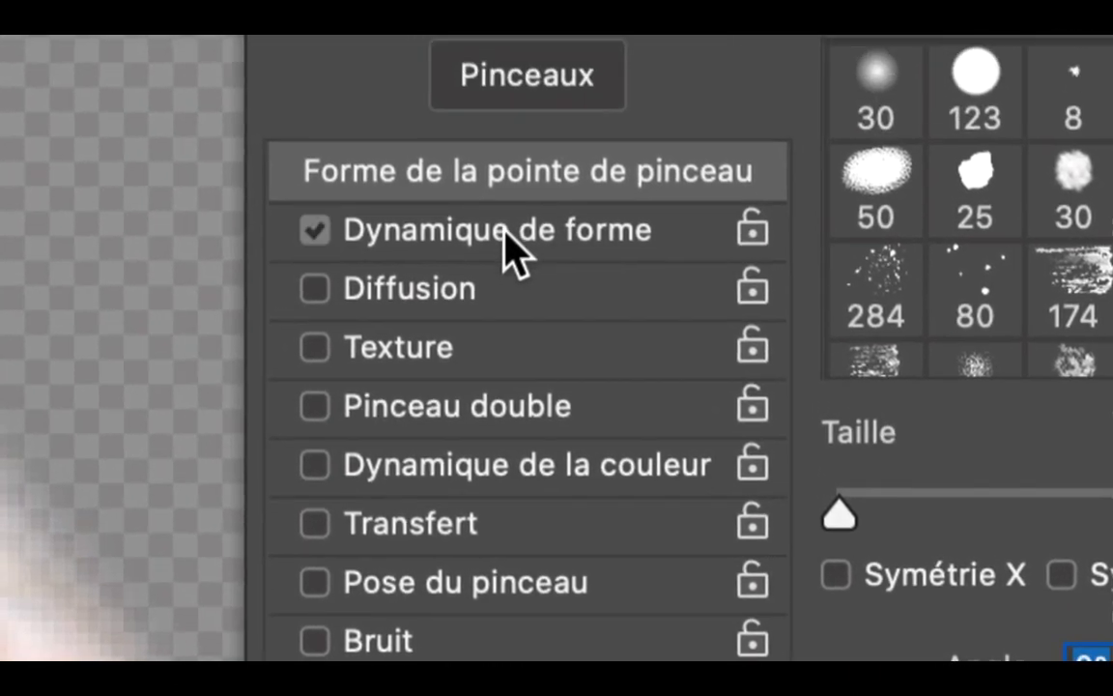
# - Set the brush's shape dynamics size control to Fondu with a fade value of 200
pyautogui.click(512, 189)
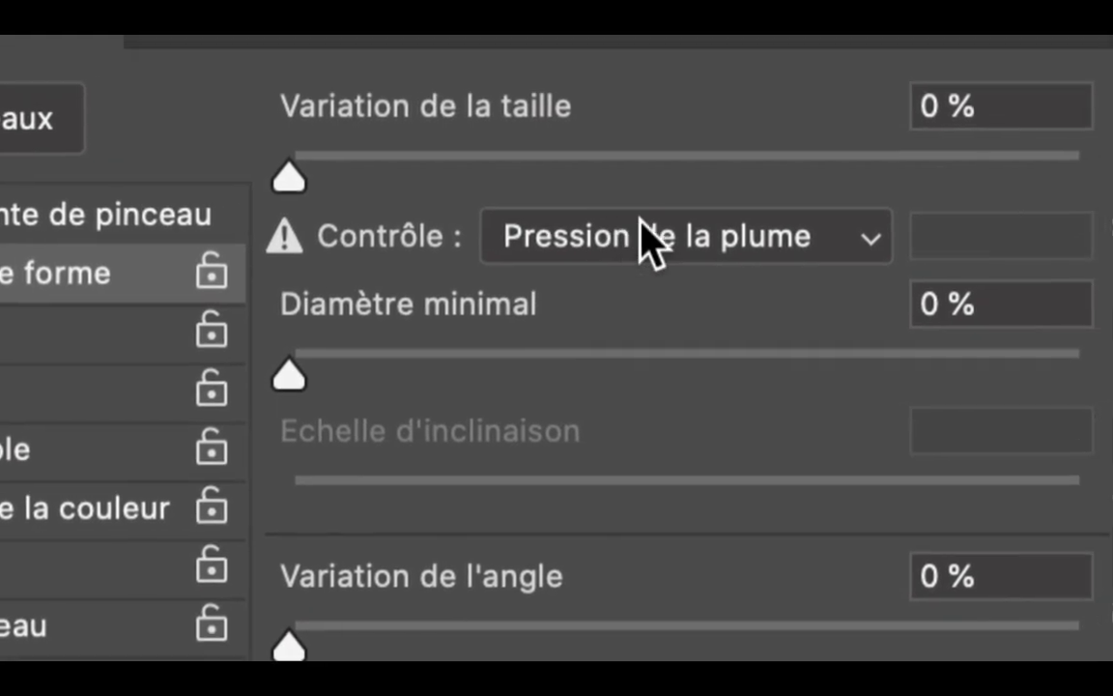
pyautogui.click(646, 241)
pyautogui.click(652, 208)
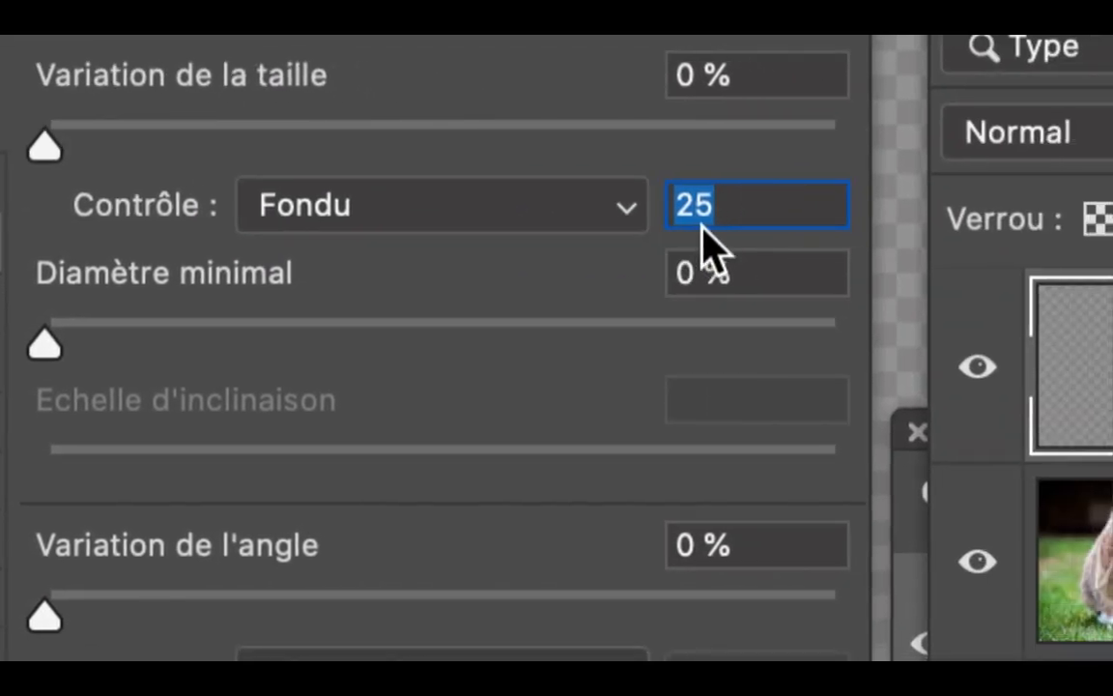
pyautogui.write('200')
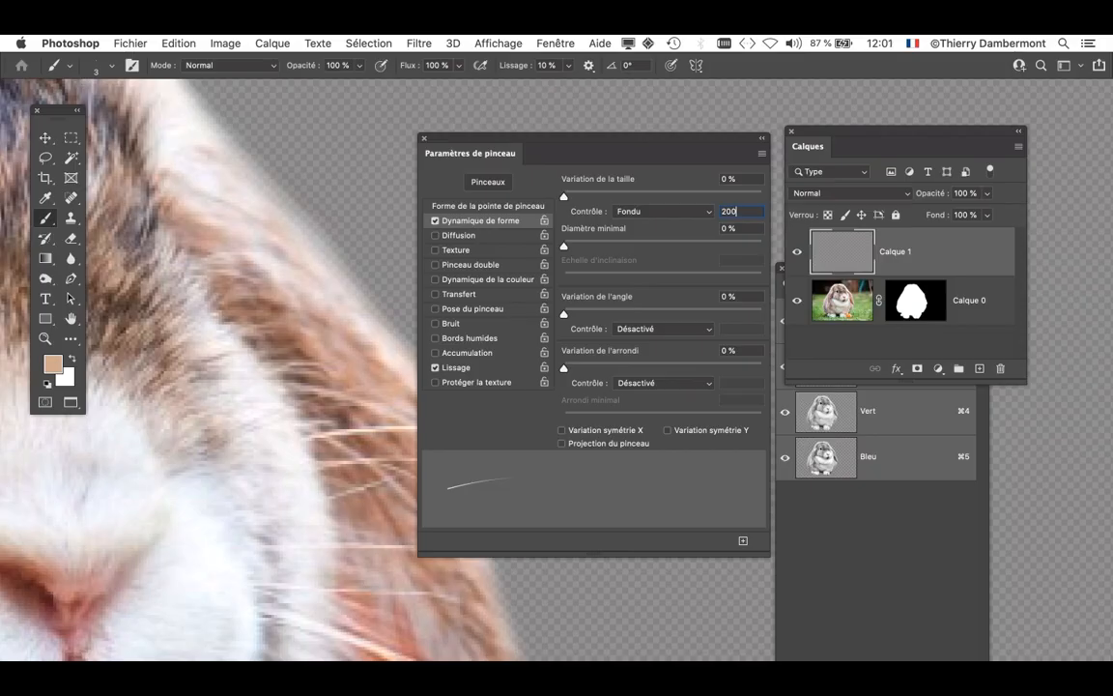
# - Collapse the brush settings clear of the canvas and set white as foreground and black as background colour
pyautogui.moveTo(898, 131); pyautogui.dragTo(921, 133)
pyautogui.moveTo(541, 152); pyautogui.dragTo(271, 402)
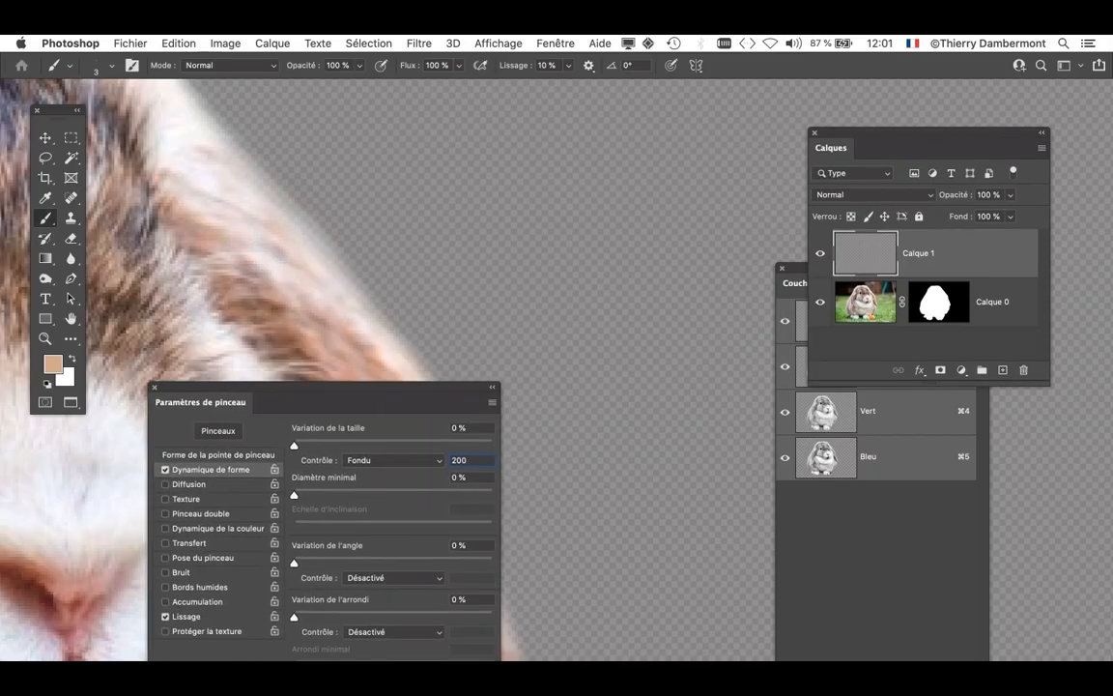
pyautogui.doubleClick(271, 402)
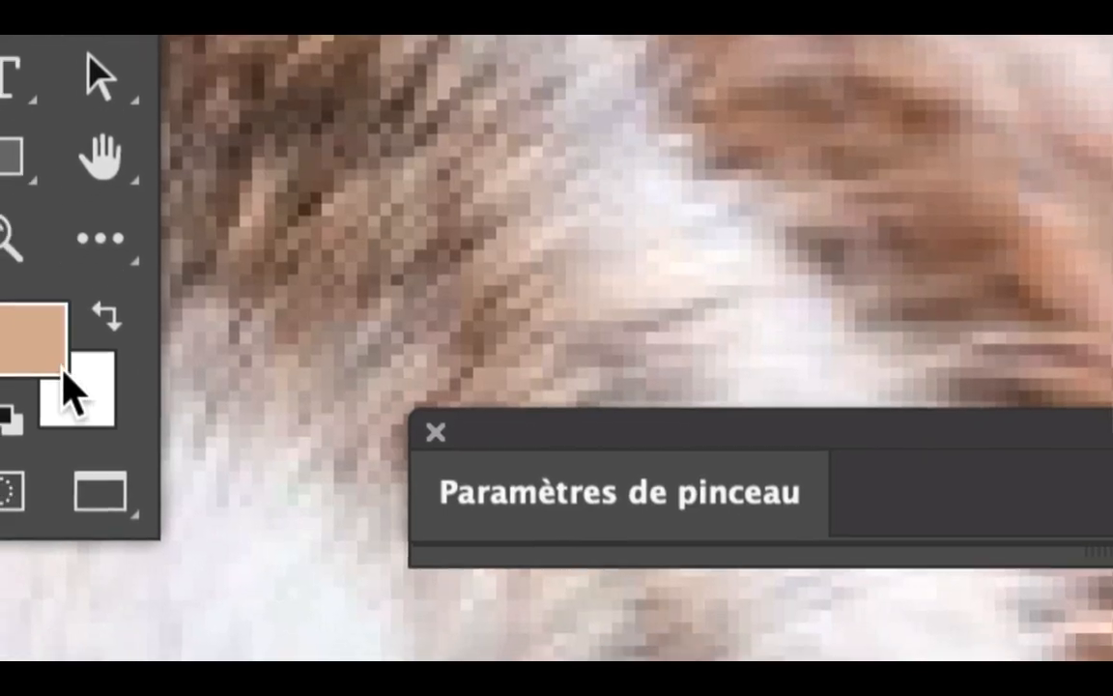
pyautogui.click(9, 417)
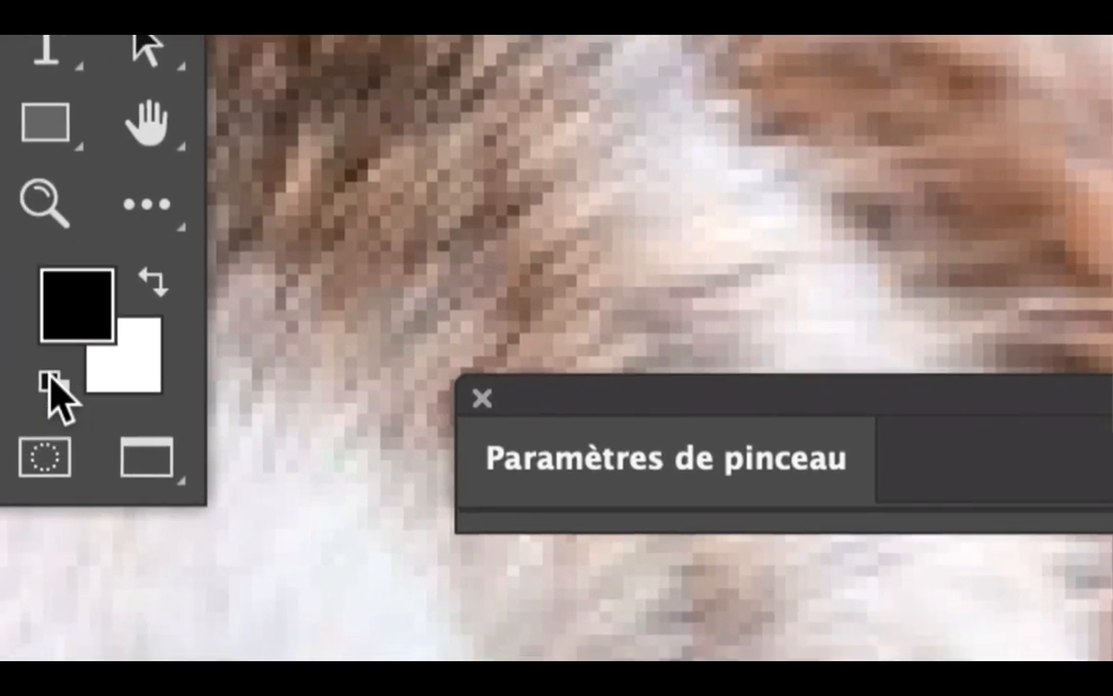
pyautogui.click(106, 316)
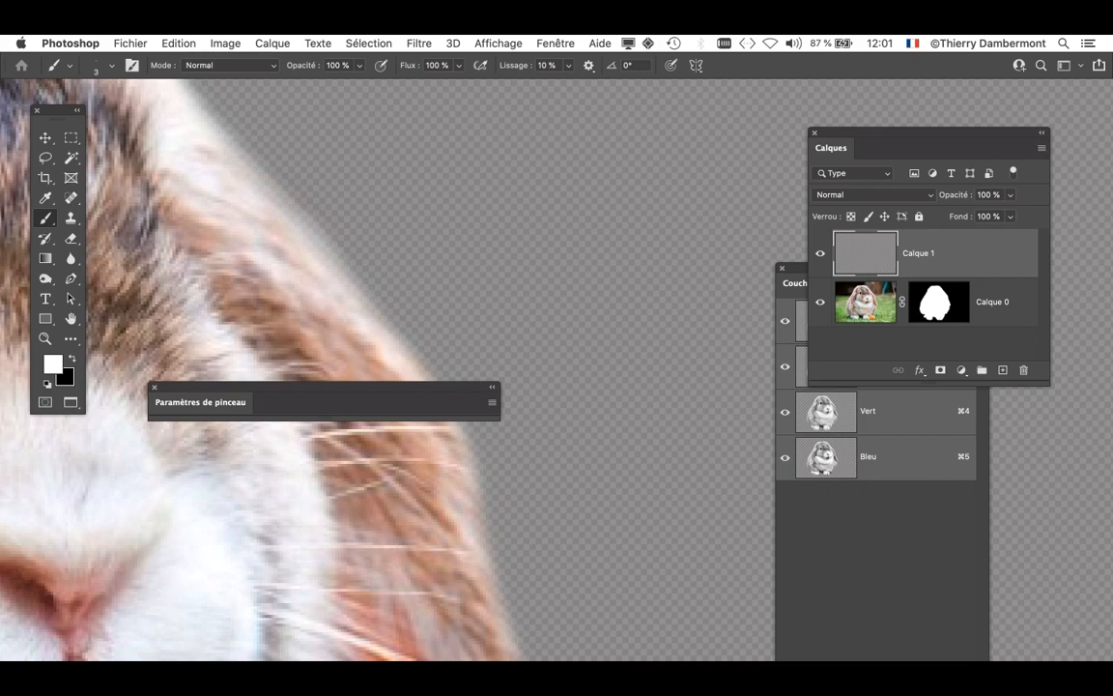
# - Paint a curved, tapering white whisker stroke on Calque 1 in the transparent area beside the ear and put the brush settings away
pyautogui.moveTo(401, 143)
pyautogui.mouseDown()
pyautogui.moveTo(519, 194)
pyautogui.moveTo(640, 288)
pyautogui.moveTo(715, 454)
pyautogui.mouseUp()
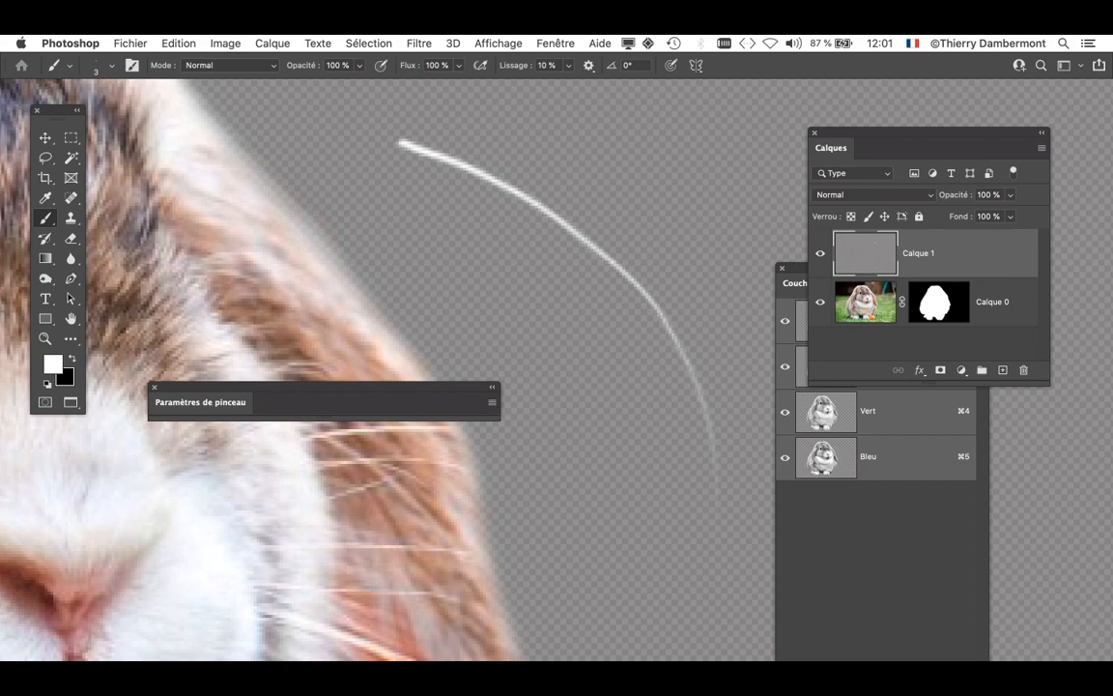
pyautogui.moveTo(200, 401)
pyautogui.mouseDown()
pyautogui.moveTo(175, 270)
pyautogui.moveTo(426, 369)
pyautogui.mouseUp()
pyautogui.doubleClick(174, 270)
pyautogui.doubleClick(426, 369)
pyautogui.click(381, 355)
# - Open the image size settings and set the width and height to 200 %
pyautogui.scroll(-3, 282, 395)
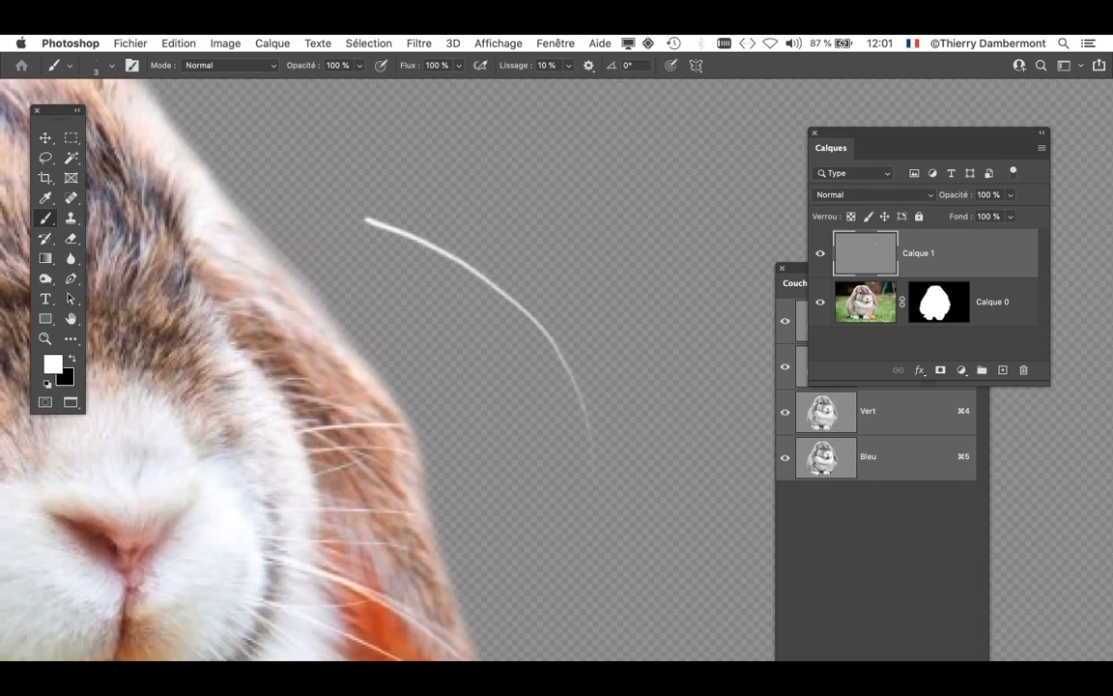
pyautogui.hscroll(-10, 283, 394)
pyautogui.scroll(5, 211, 329)
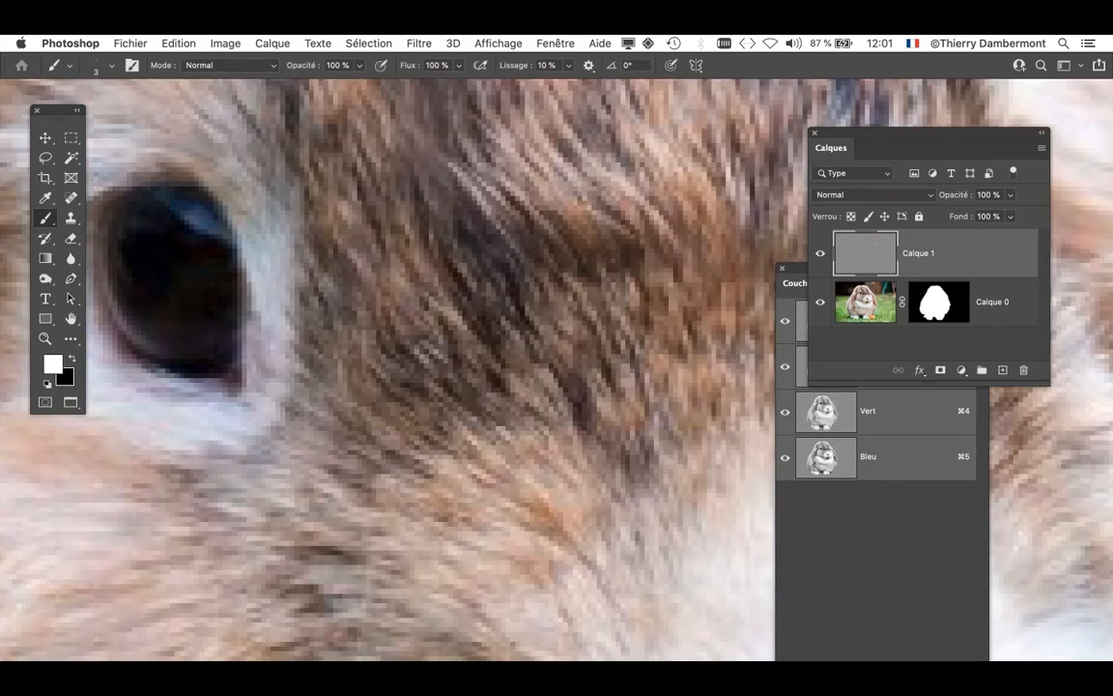
pyautogui.hscroll(-6, 386, 367)
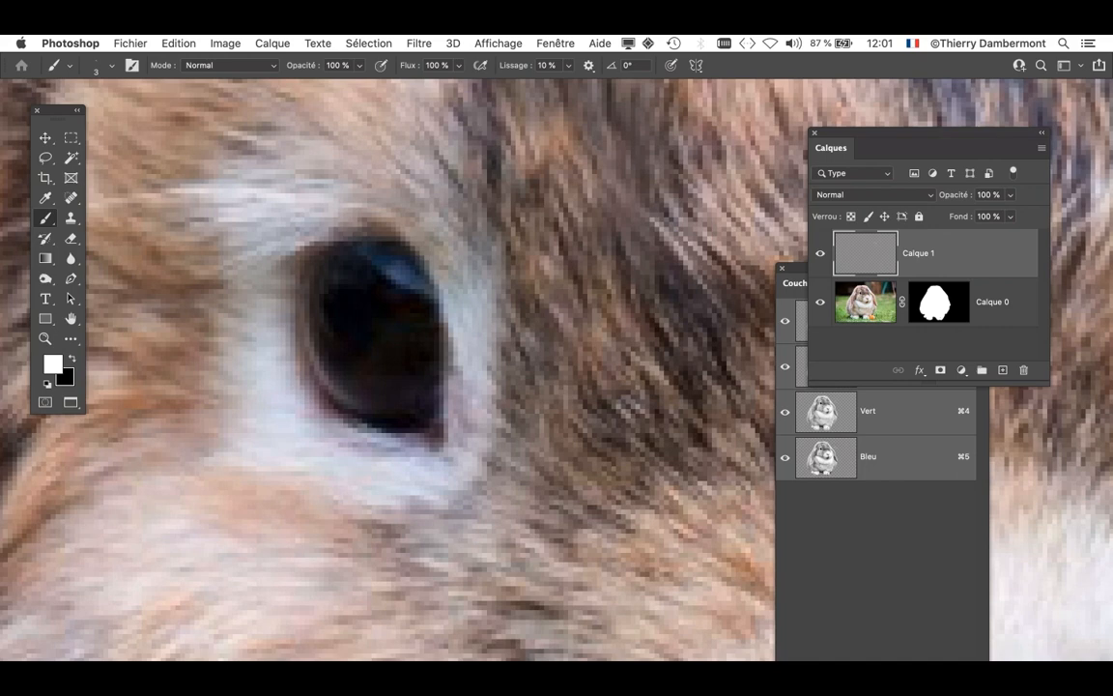
pyautogui.click(225, 43)
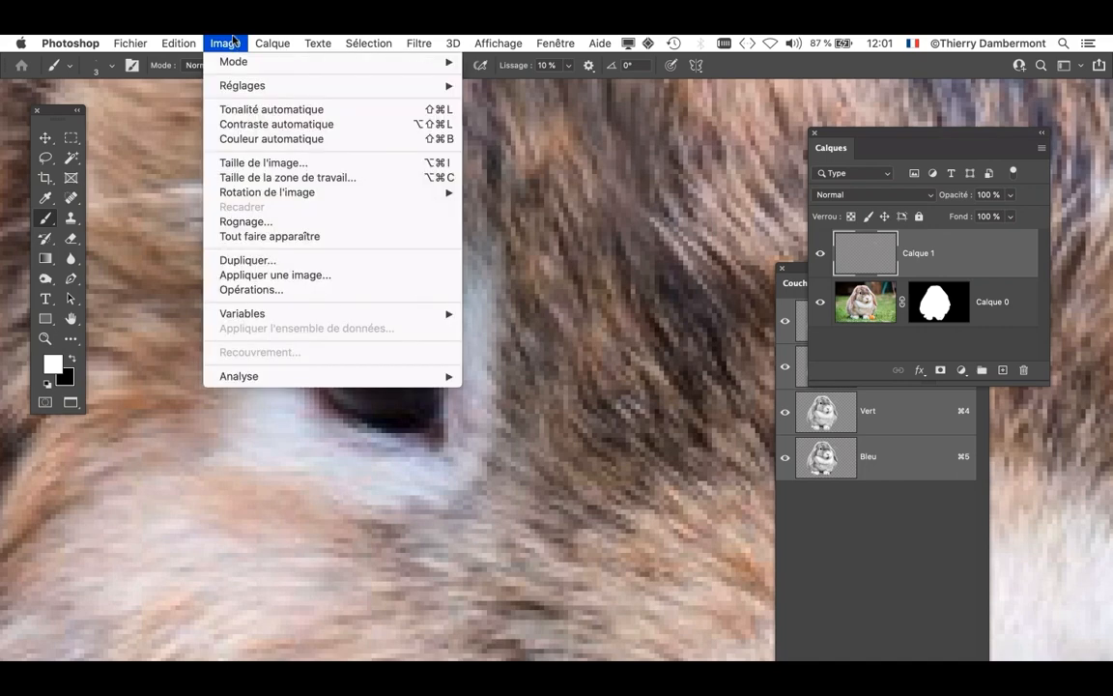
pyautogui.click(274, 164)
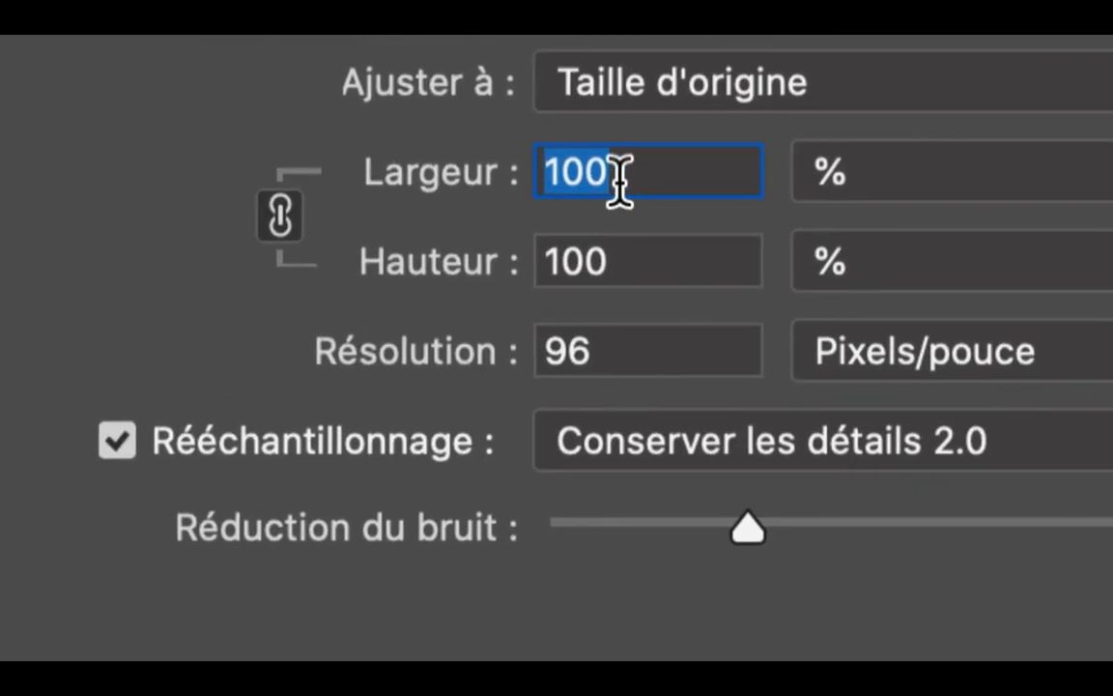
pyautogui.write('200')
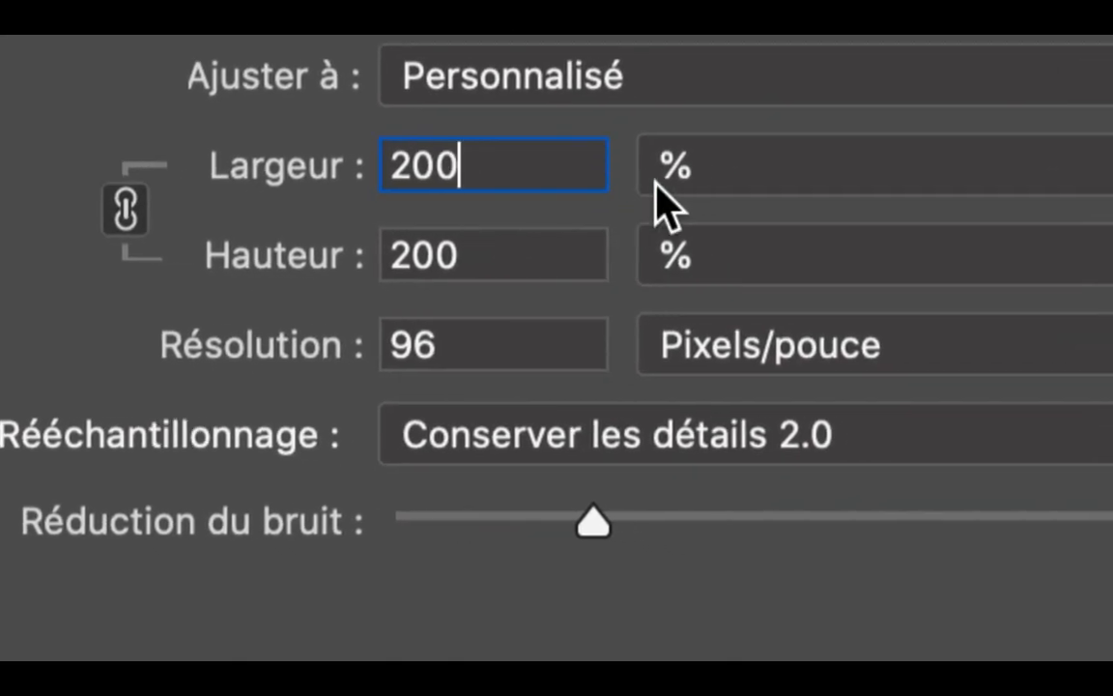
pyautogui.click(831, 189)
pyautogui.click(667, 173)
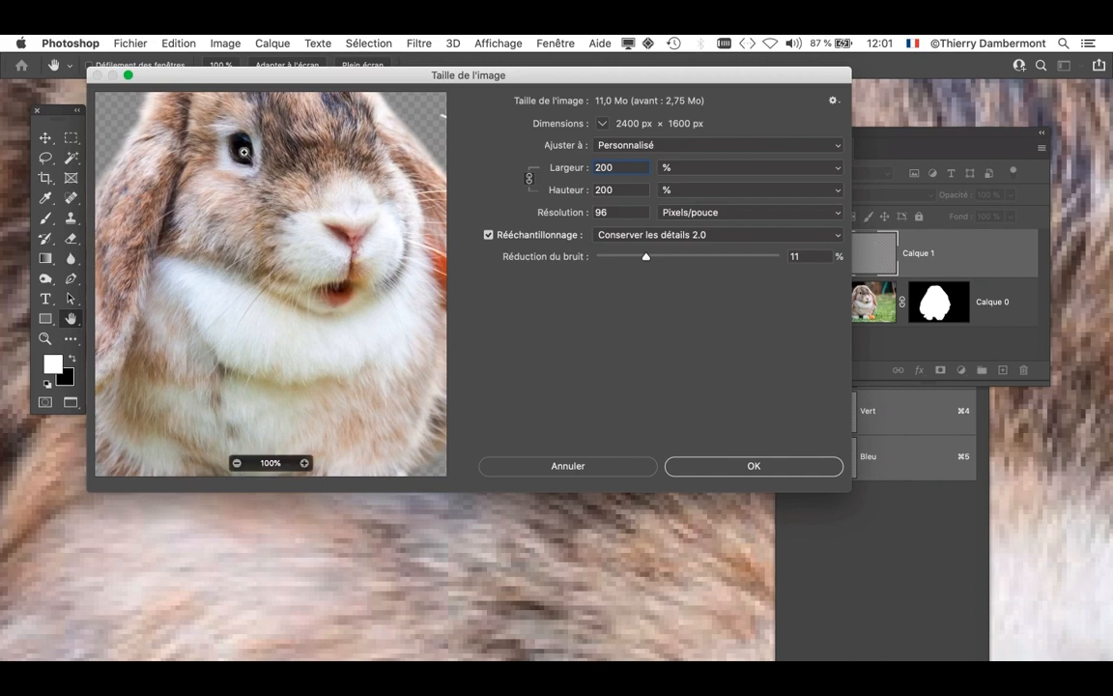
# - Examine the enlarged fur and the eye in the image size preview at 500 % and 400 % magnification
pyautogui.press('super+plus')
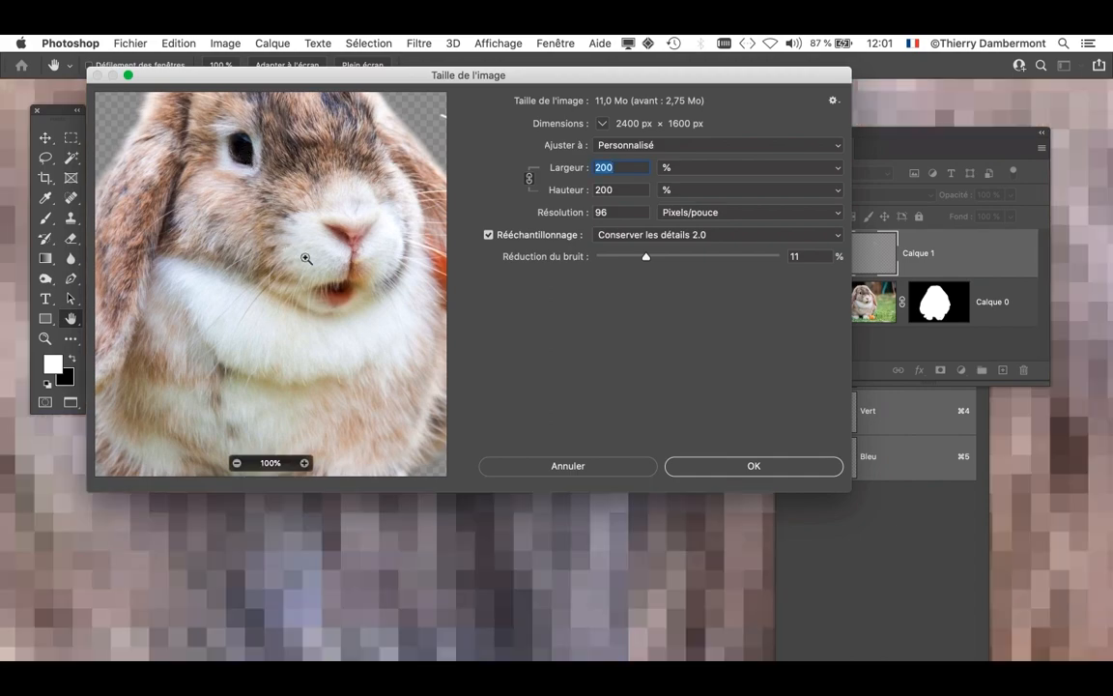
pyautogui.click(304, 464)
pyautogui.click(305, 464)
pyautogui.click(306, 464)
pyautogui.click(305, 464)
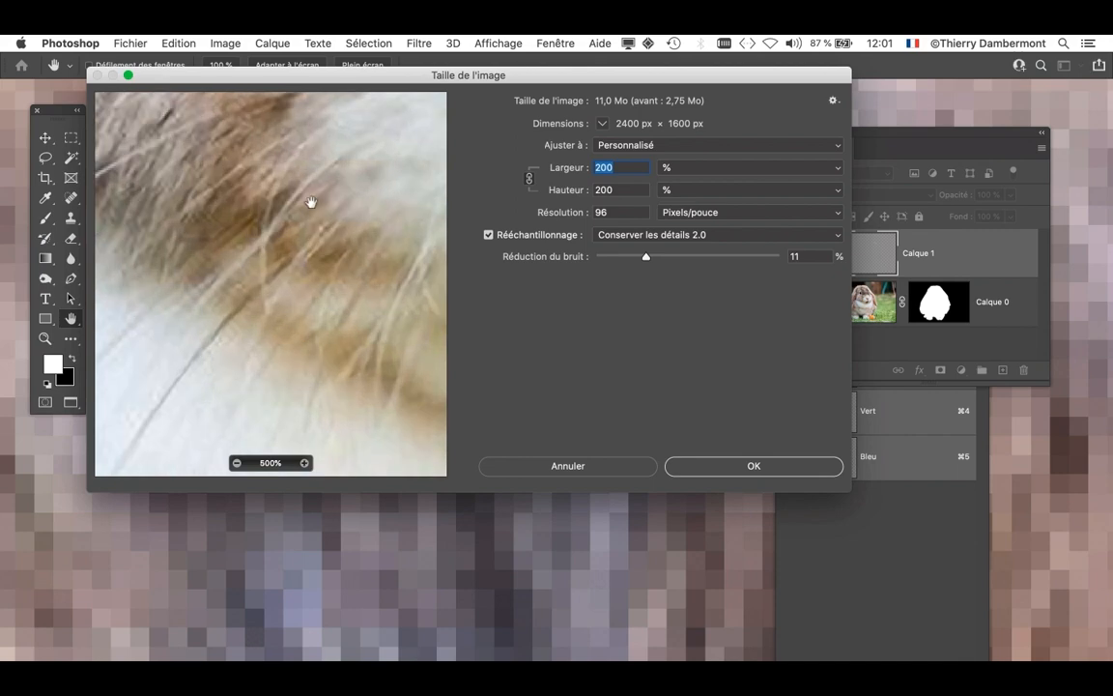
pyautogui.moveTo(310, 202); pyautogui.dragTo(367, 462)
pyautogui.moveTo(299, 253); pyautogui.dragTo(307, 460)
pyautogui.moveTo(293, 221); pyautogui.dragTo(324, 456)
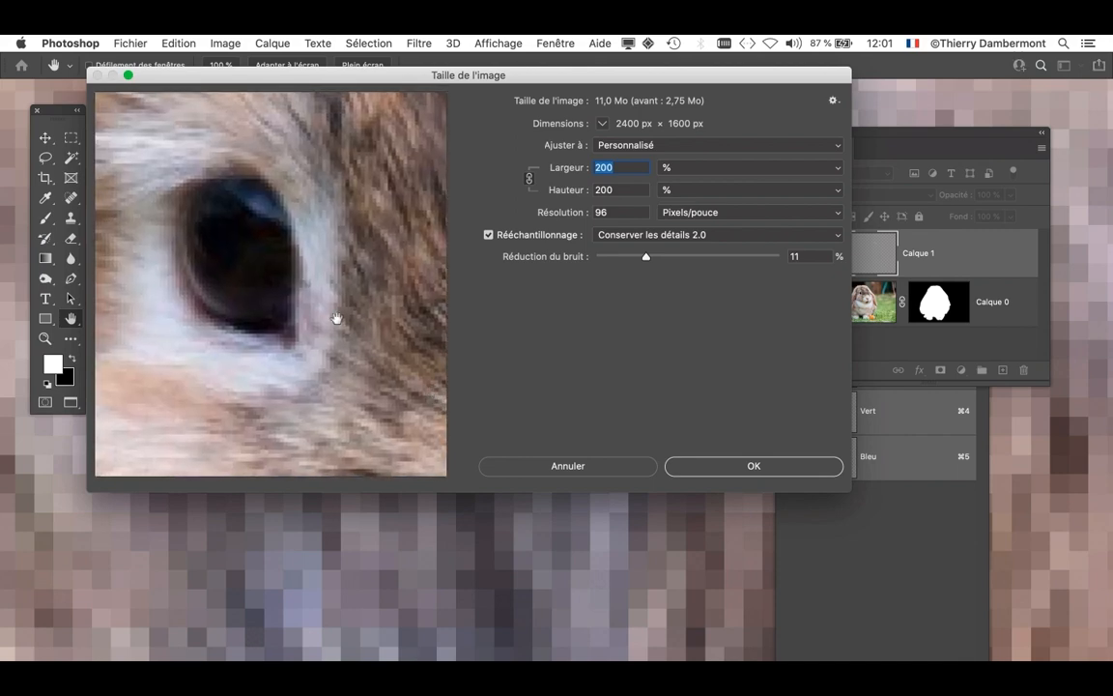
pyautogui.moveTo(317, 295); pyautogui.dragTo(370, 345)
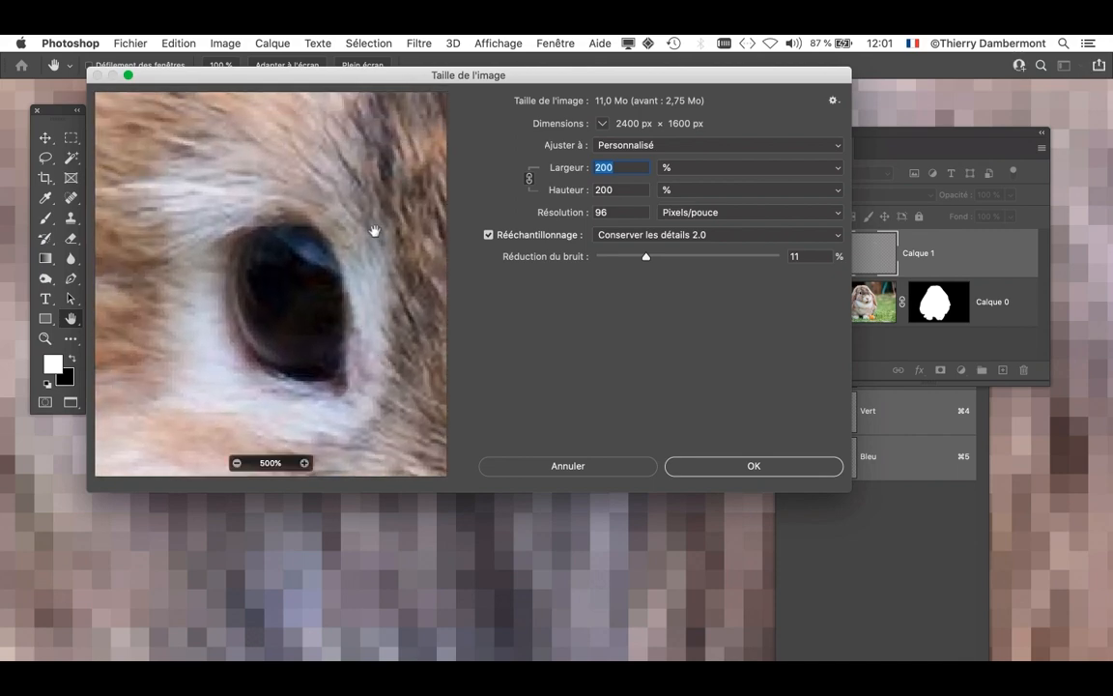
pyautogui.moveTo(373, 229); pyautogui.dragTo(269, 377)
pyautogui.click(236, 464)
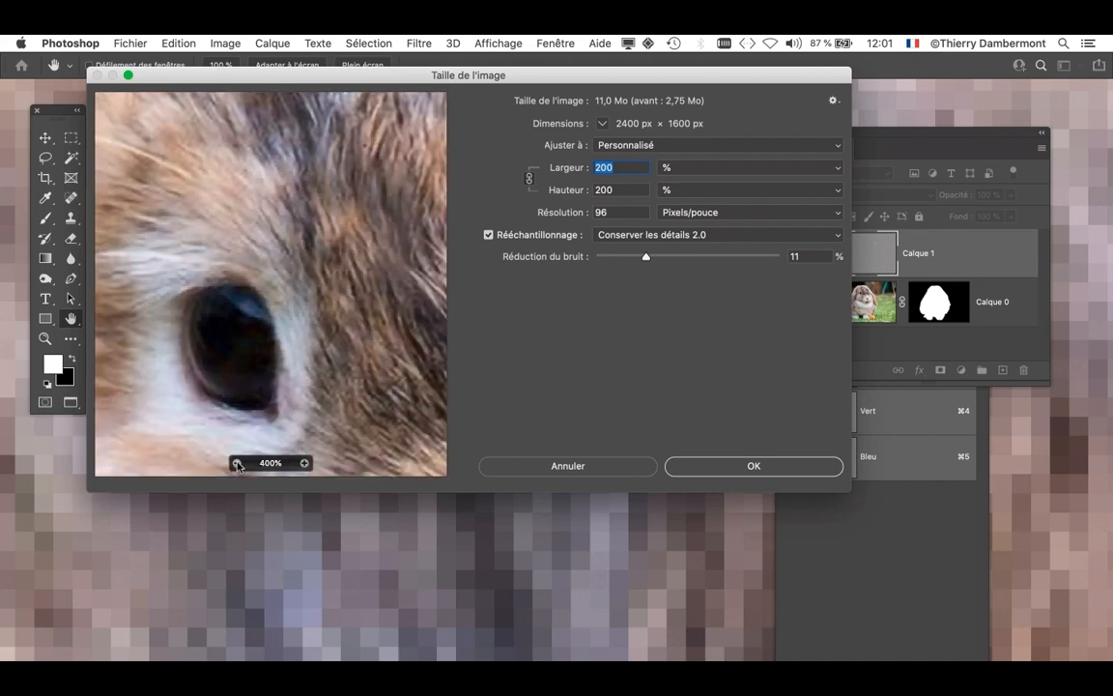
# - Set the noise reduction to 0 %, comparing other strengths on the eye and surrounding fur in the preview
pyautogui.moveTo(623, 259); pyautogui.dragTo(597, 257)
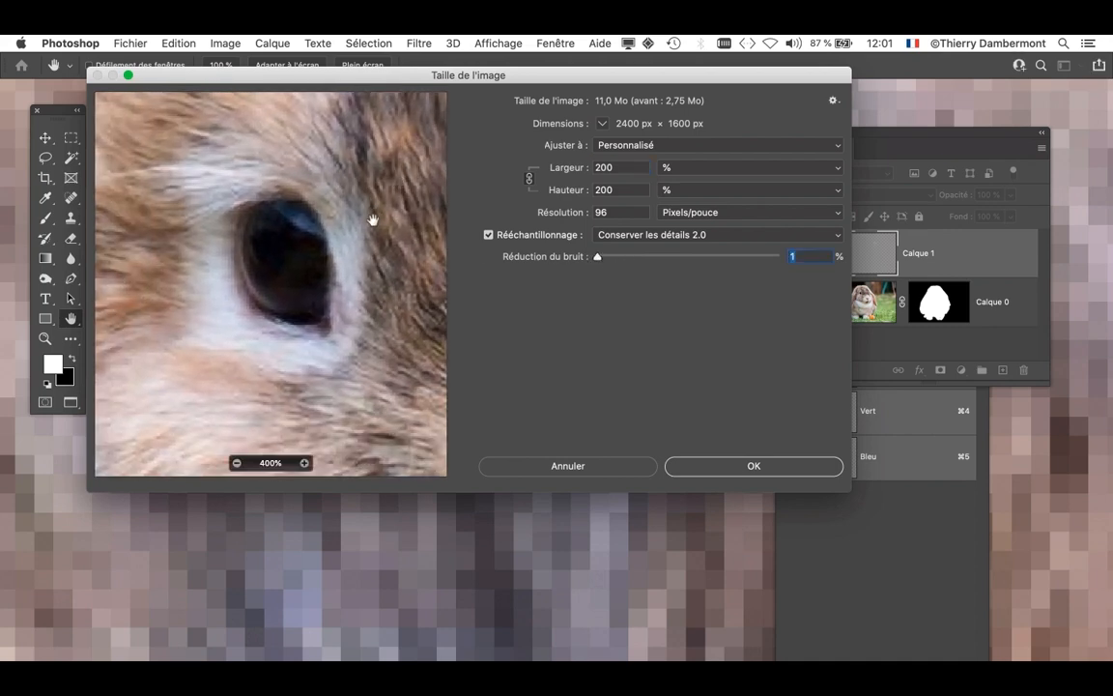
pyautogui.moveTo(373, 219); pyautogui.dragTo(278, 269)
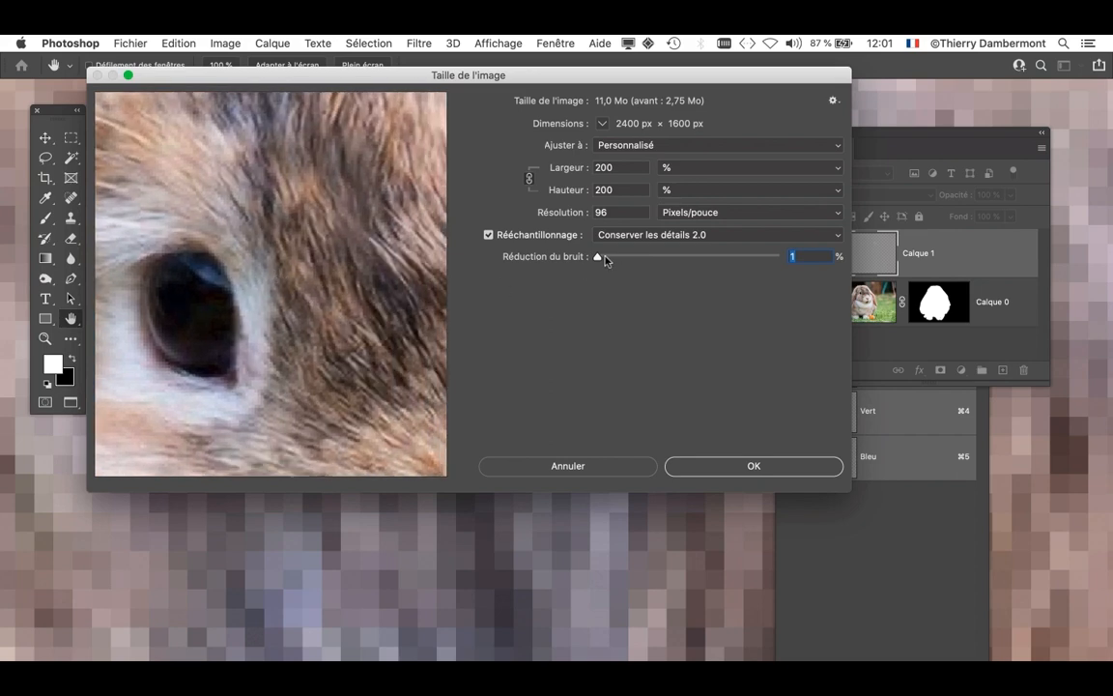
pyautogui.moveTo(600, 257); pyautogui.dragTo(593, 256)
pyautogui.moveTo(382, 278); pyautogui.dragTo(368, 263)
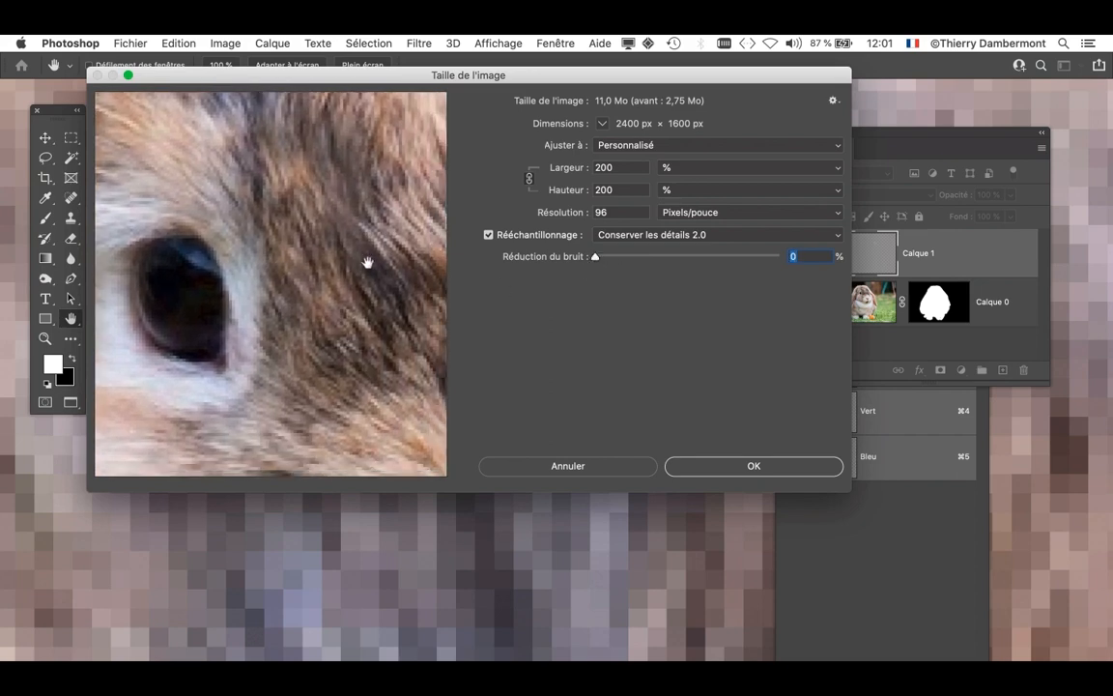
pyautogui.click(734, 257)
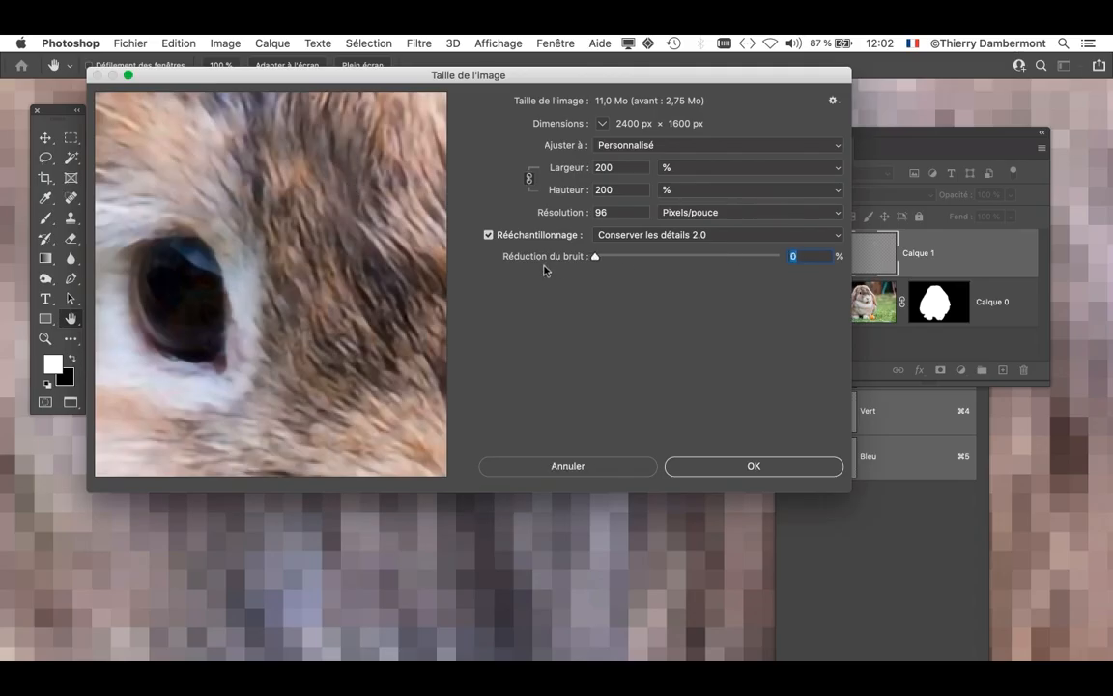
# - Check the 0 % noise reduction on the eye and muzzle in the preview and apply the 200 % enlargement
pyautogui.click(597, 257)
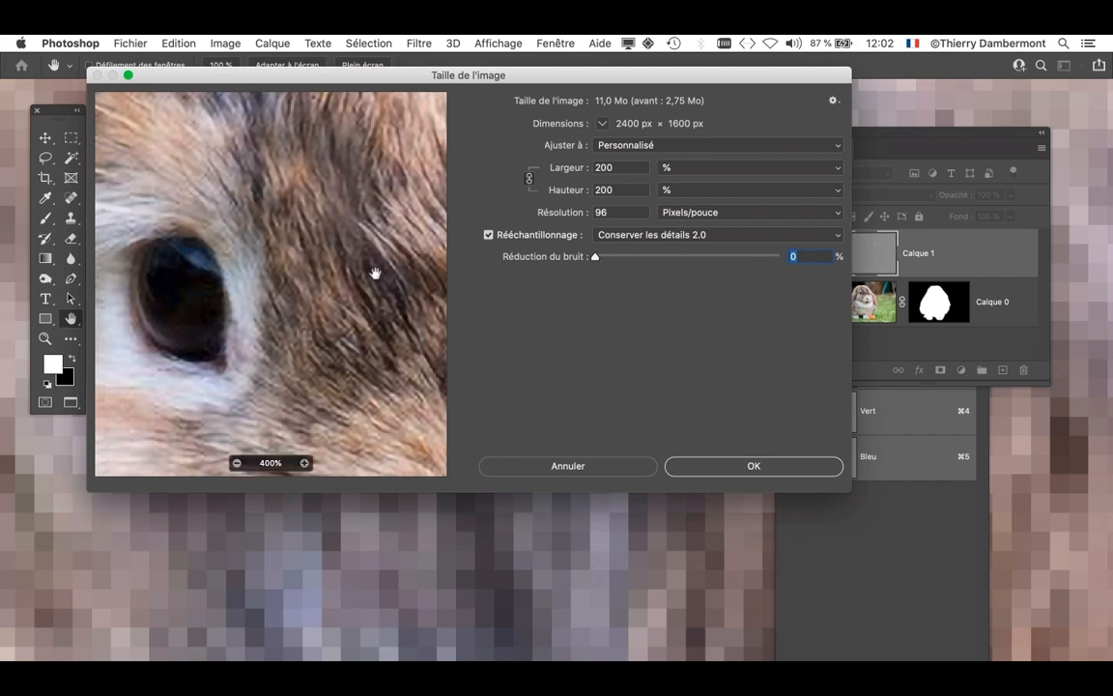
pyautogui.press('alt')
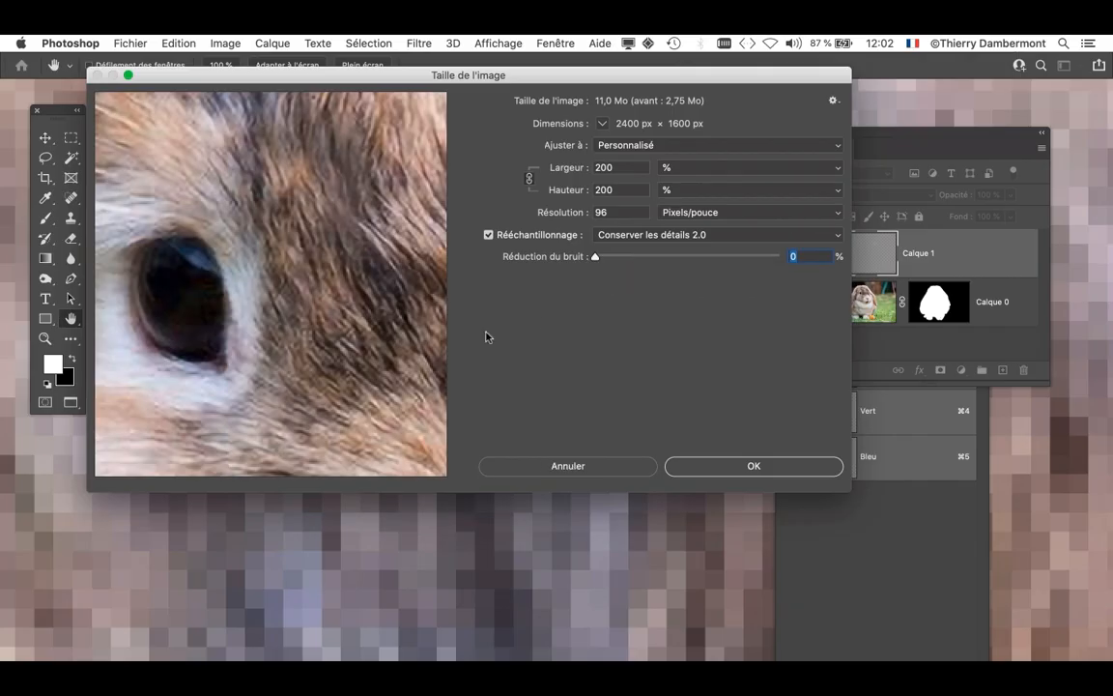
pyautogui.click(239, 467)
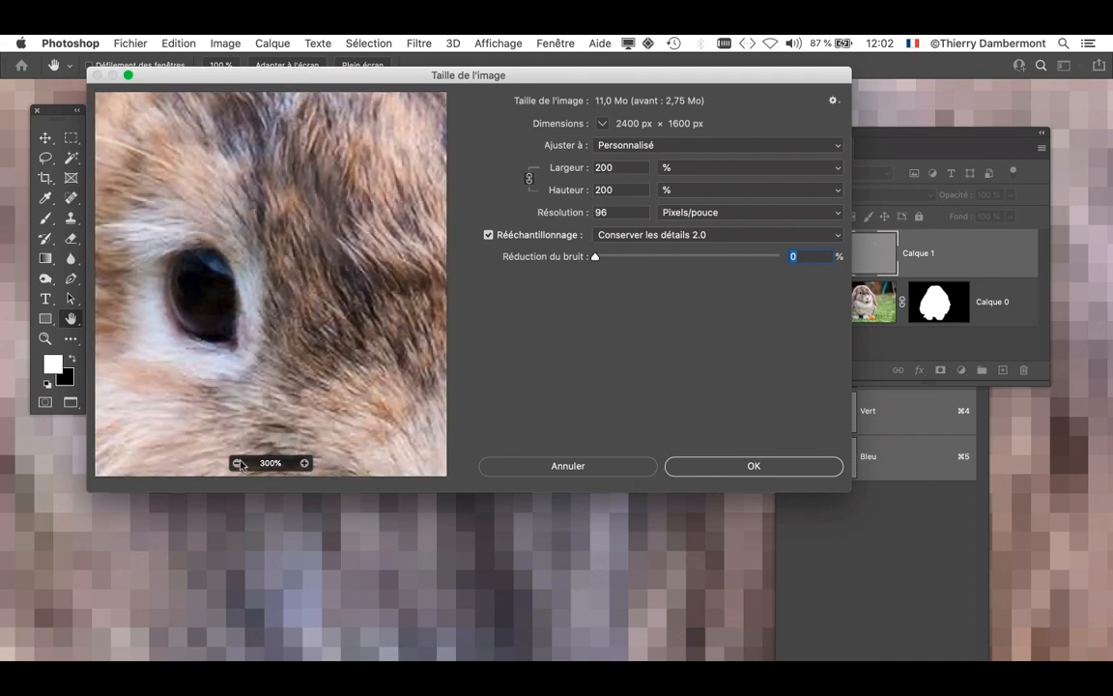
pyautogui.click(239, 468)
pyautogui.moveTo(280, 355); pyautogui.dragTo(295, 201)
pyautogui.moveTo(412, 374); pyautogui.dragTo(258, 240)
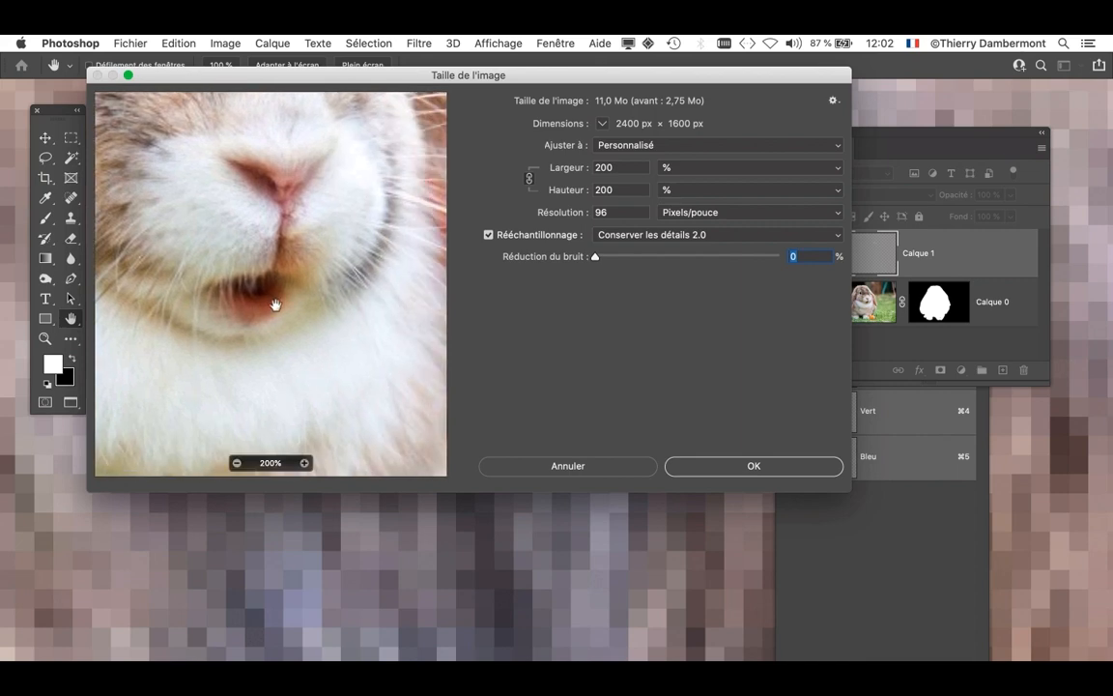
pyautogui.click(769, 470)
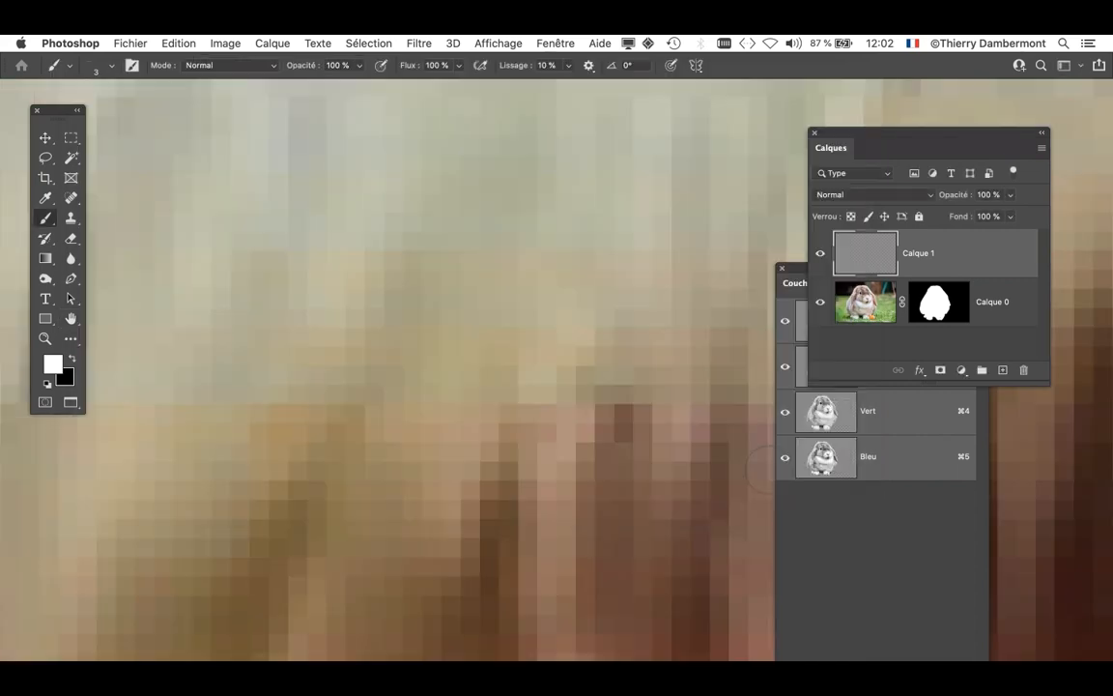
# - Paint a second, thinner fading whisker stroke on Calque 1 just above the existing one beside the ear
pyautogui.keyDown('alt'); pyautogui.click(492, 383); pyautogui.keyUp('alt')
pyautogui.keyDown('alt'); pyautogui.click(493, 382); pyautogui.keyUp('alt')
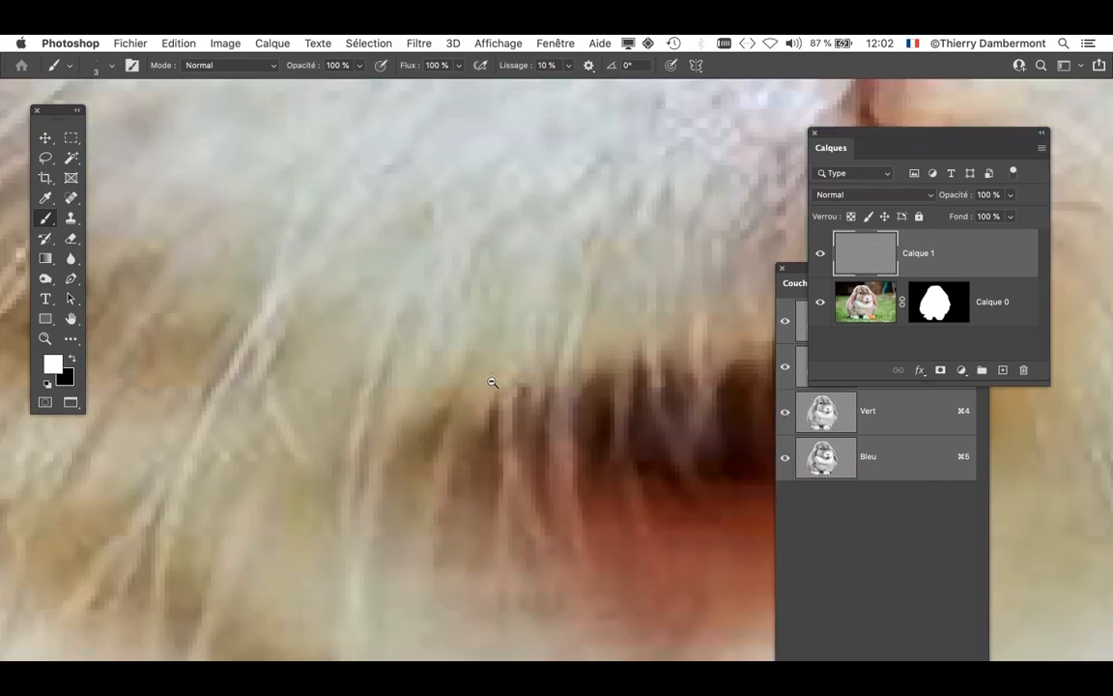
pyautogui.keyDown('alt'); pyautogui.click(494, 384); pyautogui.keyUp('alt')
pyautogui.keyDown('alt'); pyautogui.click(499, 387); pyautogui.keyUp('alt')
pyautogui.keyDown('alt'); pyautogui.click(526, 381); pyautogui.keyUp('alt')
pyautogui.keyDown('alt'); pyautogui.click(554, 377); pyautogui.keyUp('alt')
pyautogui.keyDown('alt'); pyautogui.click(567, 377); pyautogui.keyUp('alt')
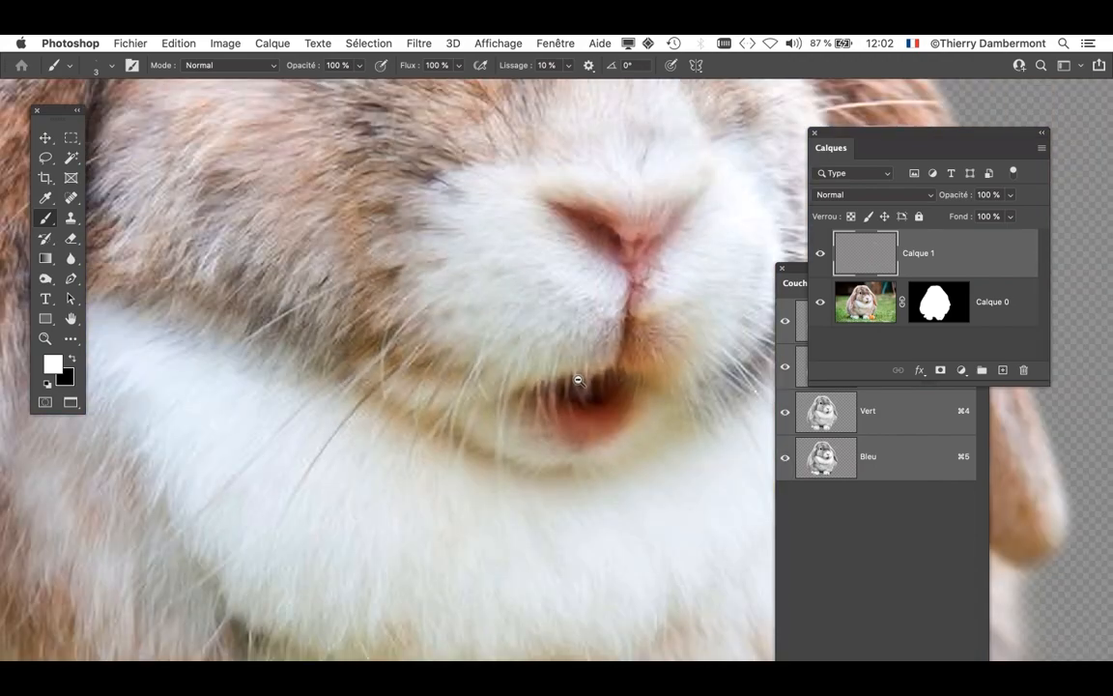
pyautogui.keyDown('alt'); pyautogui.click(576, 377); pyautogui.keyUp('alt')
pyautogui.moveTo(545, 290)
pyautogui.mouseDown()
pyautogui.moveTo(414, 487)
pyautogui.moveTo(359, 495)
pyautogui.mouseUp()
pyautogui.hscroll(5, 202, 468)
pyautogui.scroll(-1, 202, 468)
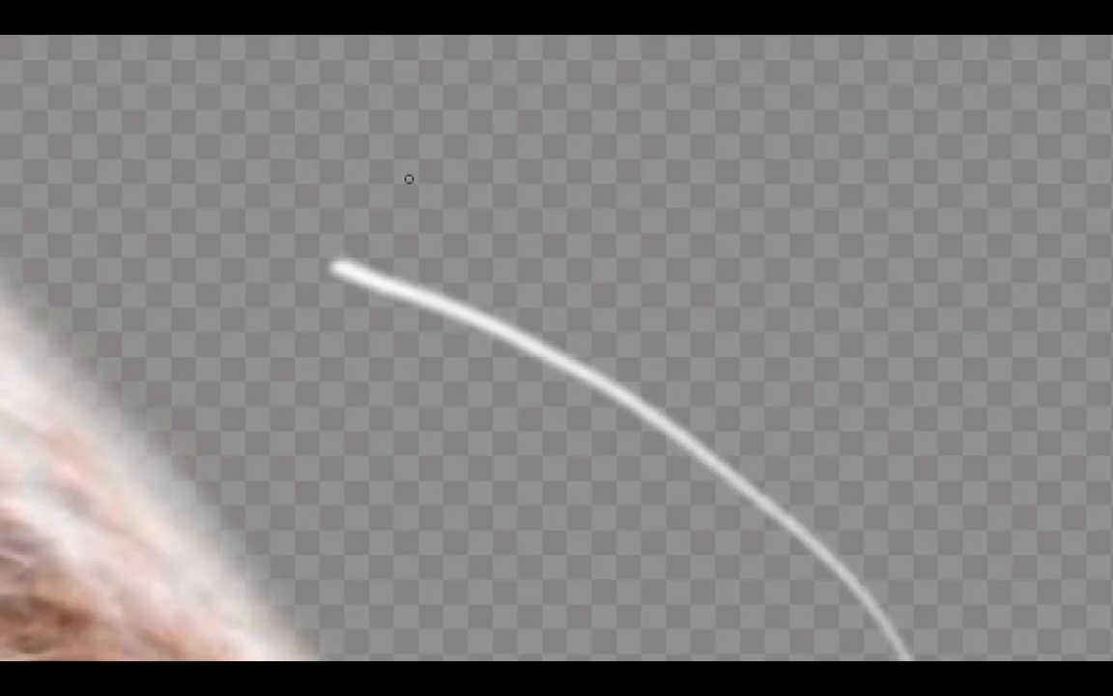
pyautogui.moveTo(409, 181); pyautogui.dragTo(529, 248)
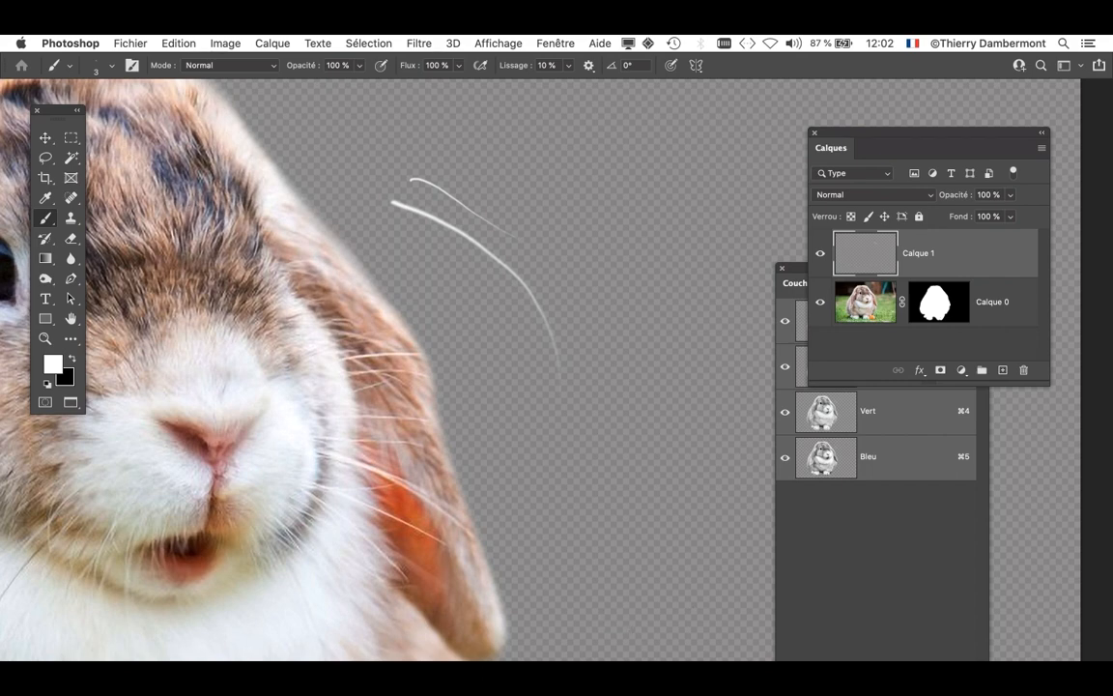
# - Set the brush's size fade length to 300 and paint a test whisker above the previous two
pyautogui.press('F5')
pyautogui.moveTo(633, 593); pyautogui.dragTo(616, 132)
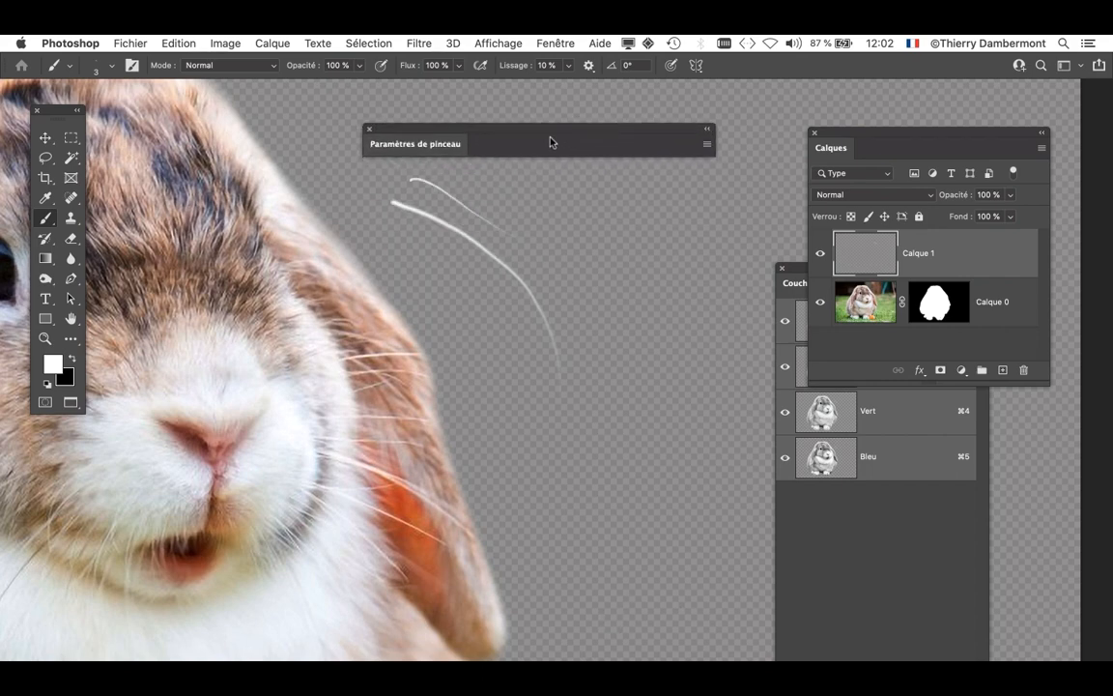
pyautogui.click(423, 149)
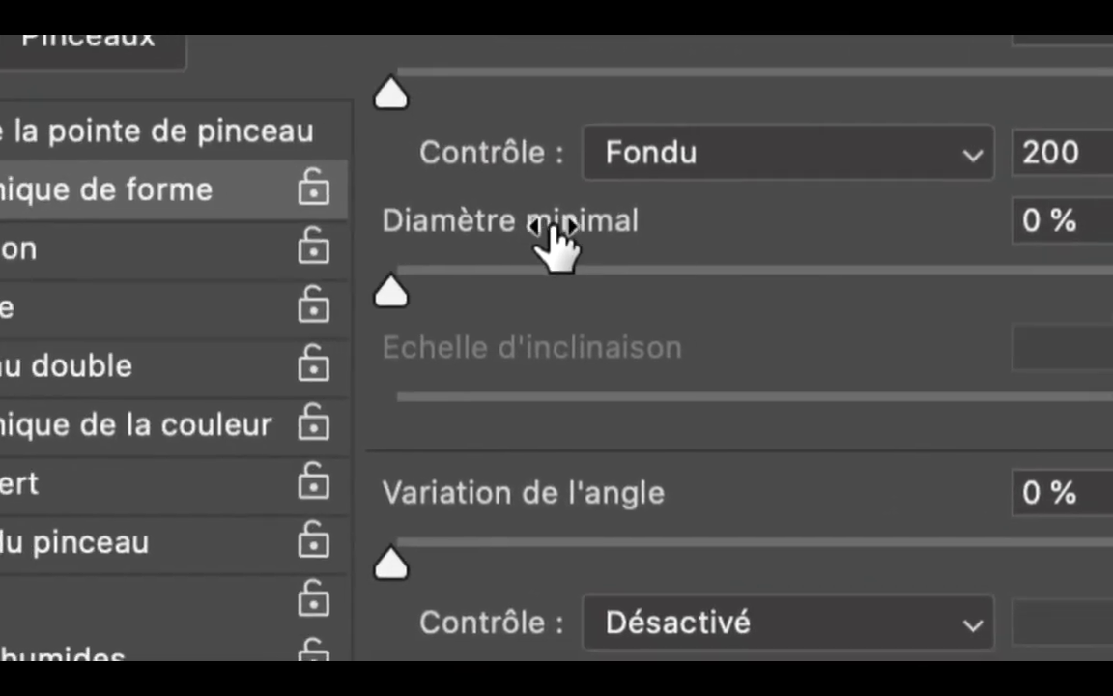
pyautogui.click(1043, 153)
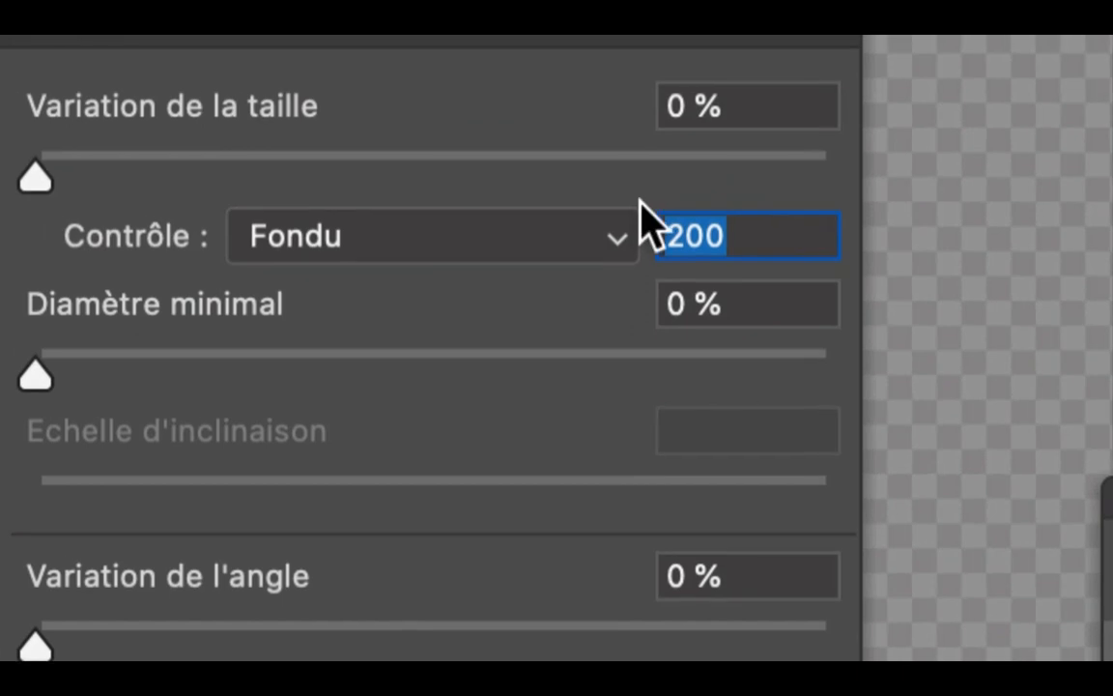
pyautogui.write('300')
pyautogui.press('Tab')
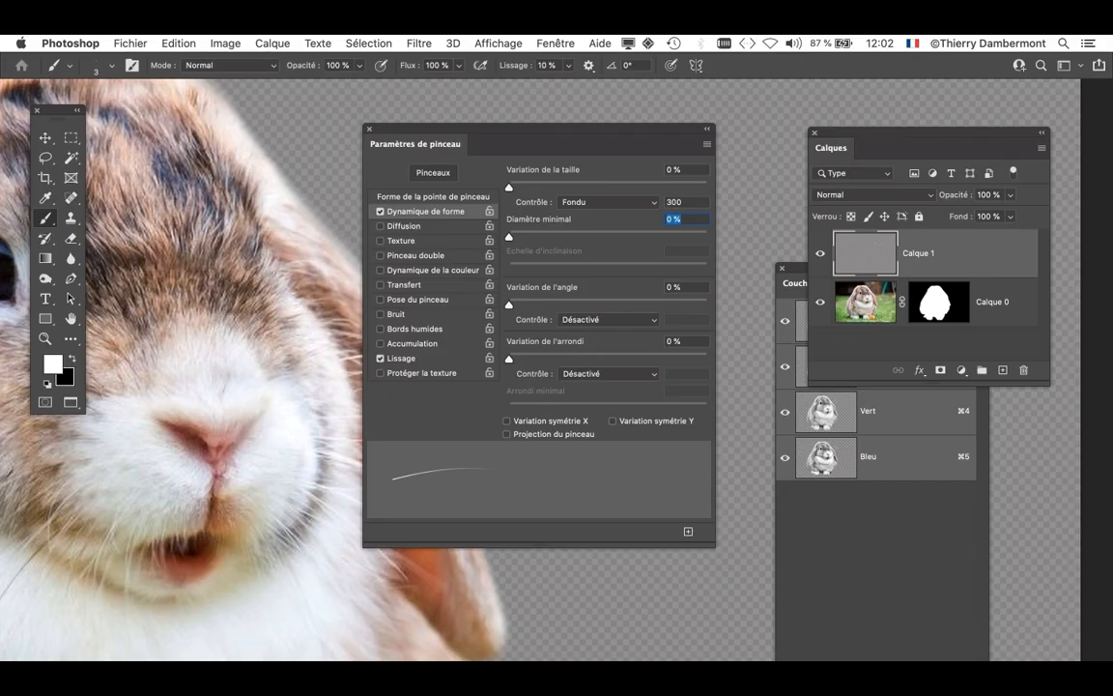
pyautogui.moveTo(526, 129); pyautogui.dragTo(429, 278)
pyautogui.moveTo(409, 135); pyautogui.dragTo(570, 175)
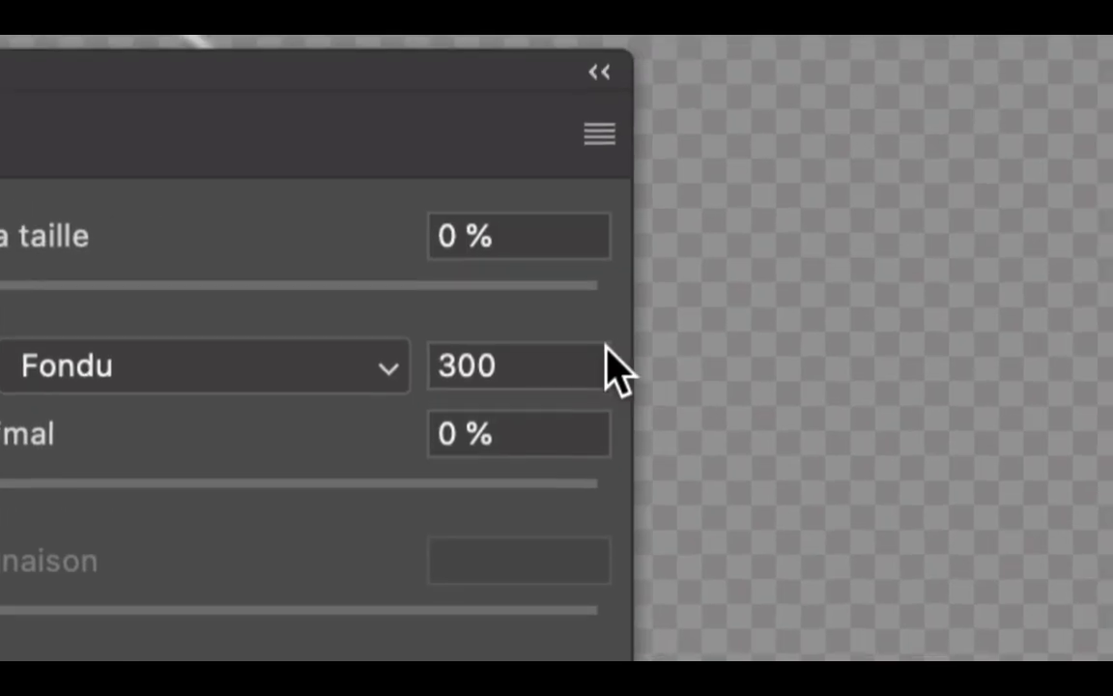
# - Set the size fade length to 500 and paint a longer test whisker among the other strokes
pyautogui.click(583, 350)
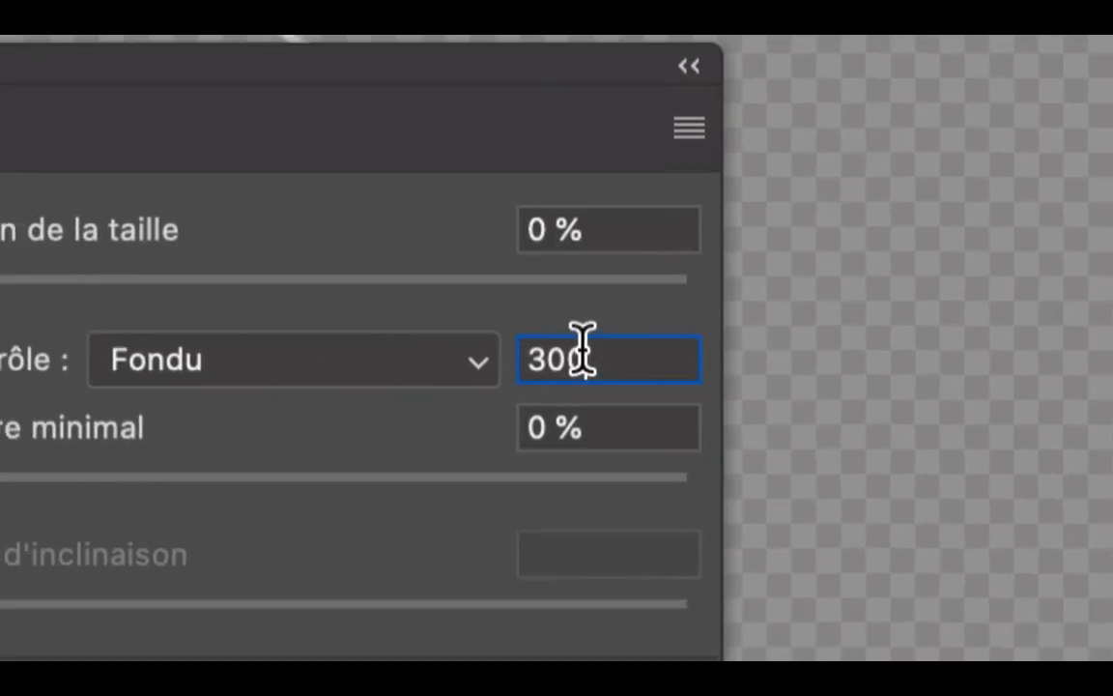
pyautogui.write('5000')
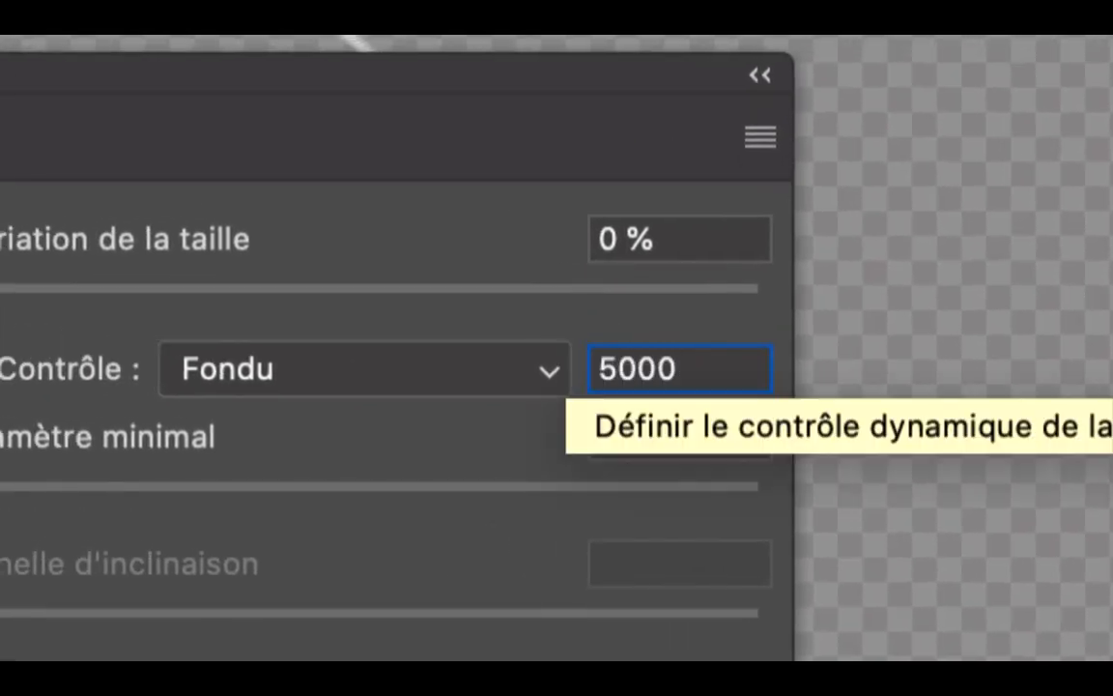
pyautogui.press('BackSpace')
pyautogui.press('Tab')
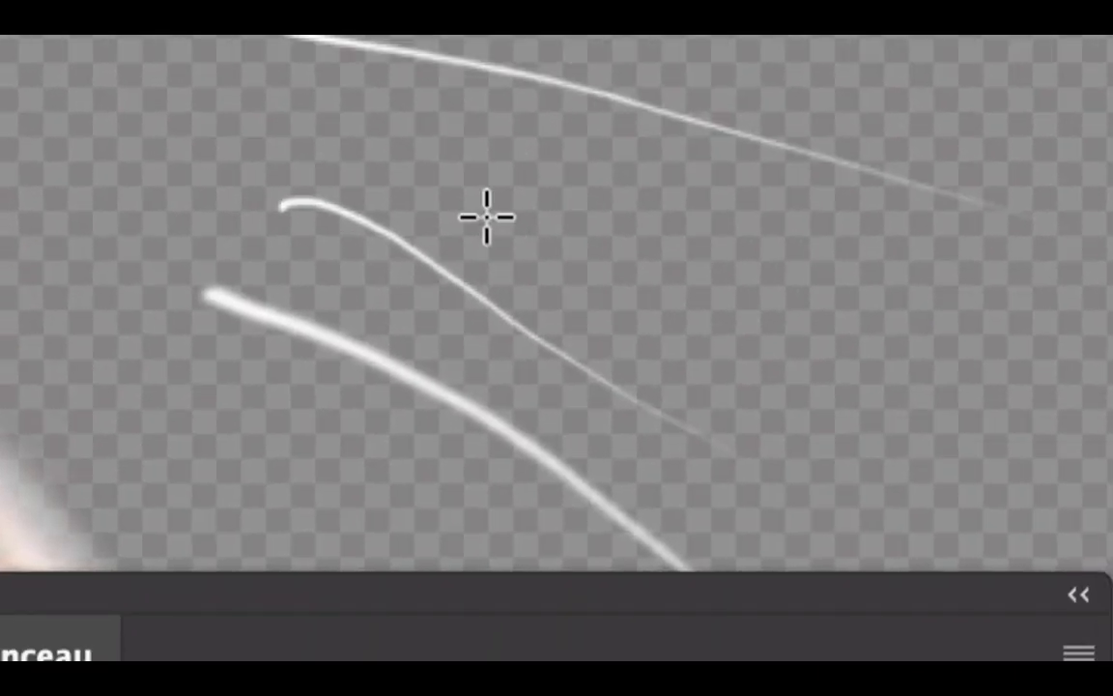
pyautogui.moveTo(498, 202)
pyautogui.mouseDown()
pyautogui.moveTo(616, 254)
pyautogui.moveTo(709, 260)
pyautogui.mouseUp()
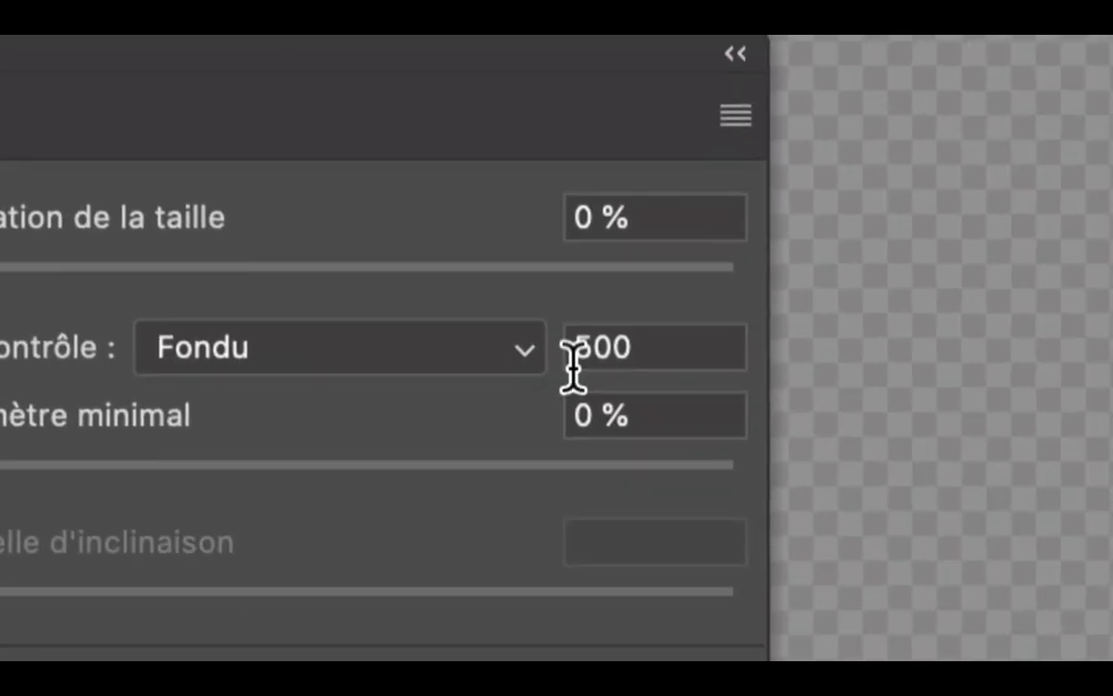
# - Set the size fade length to 400 and paint another test whisker below the longest one
pyautogui.click(570, 346)
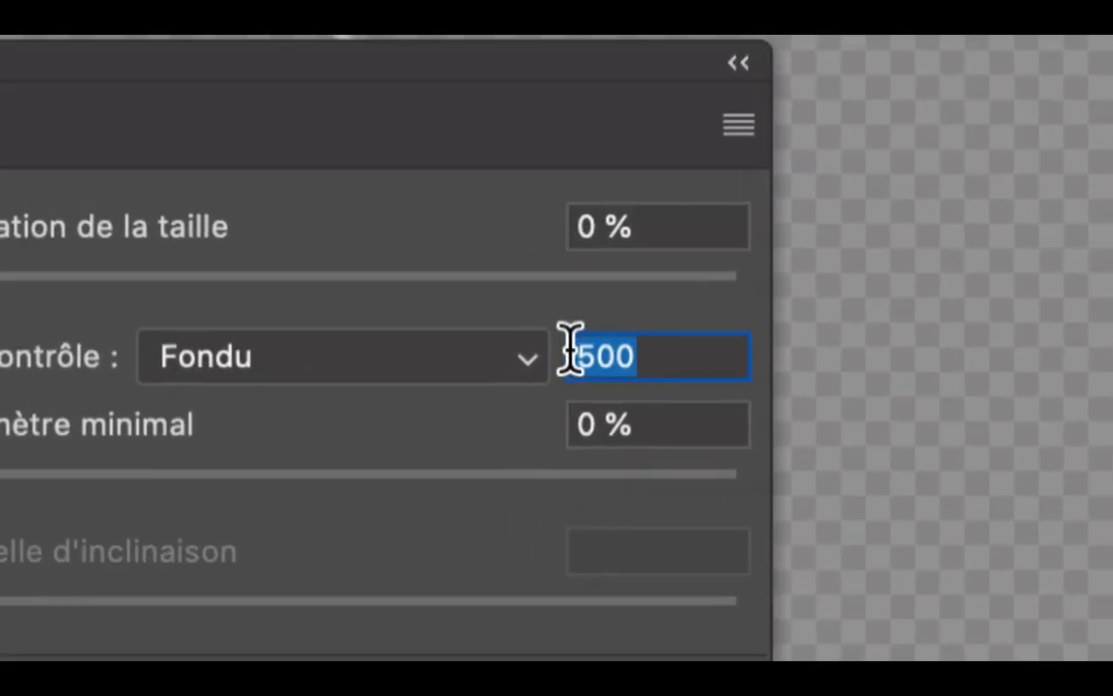
pyautogui.write('400')
pyautogui.press('Tab')
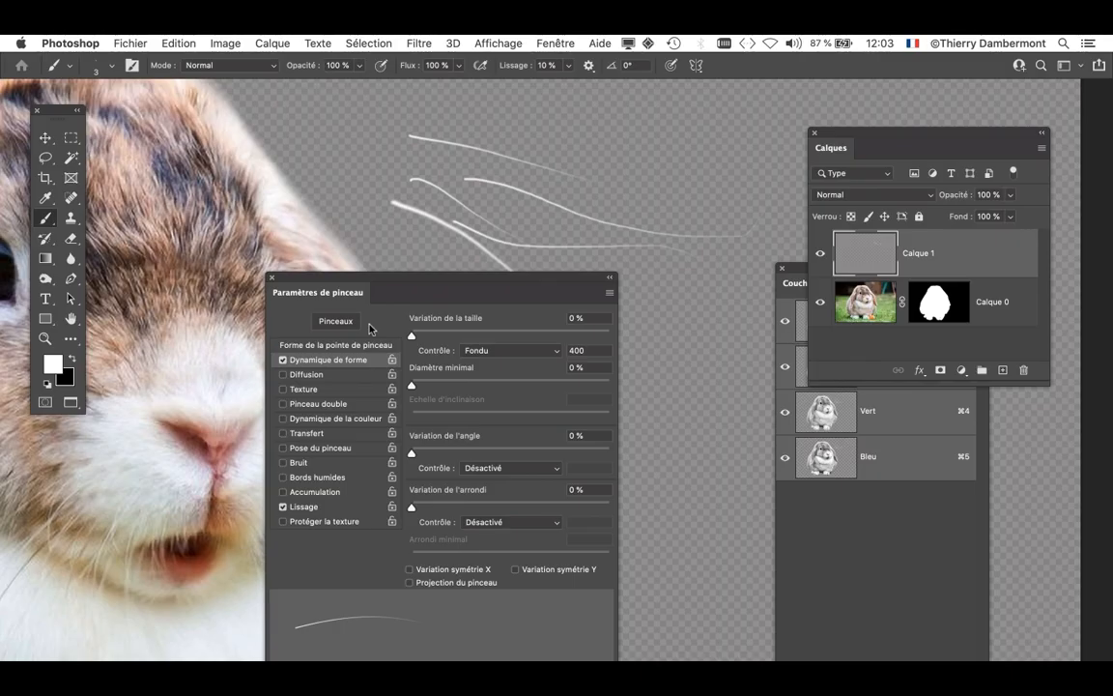
pyautogui.press('Tab')
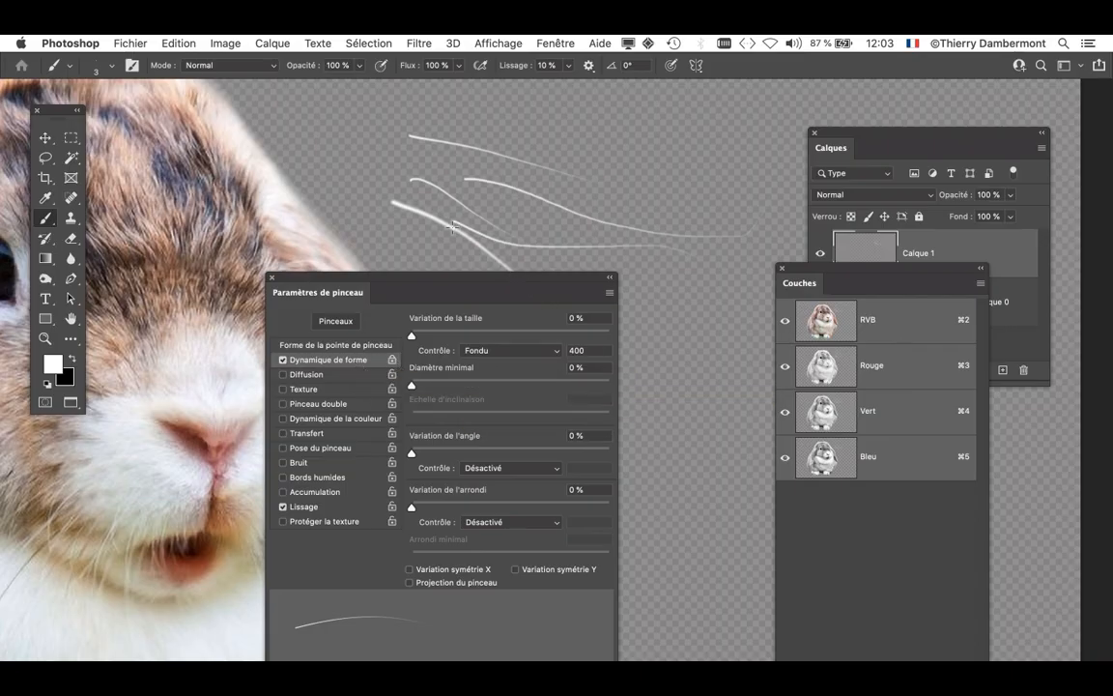
# - Review the available size variation controls, such as pen pressure, and keep Fondu selected
pyautogui.moveTo(464, 279); pyautogui.dragTo(350, 132)
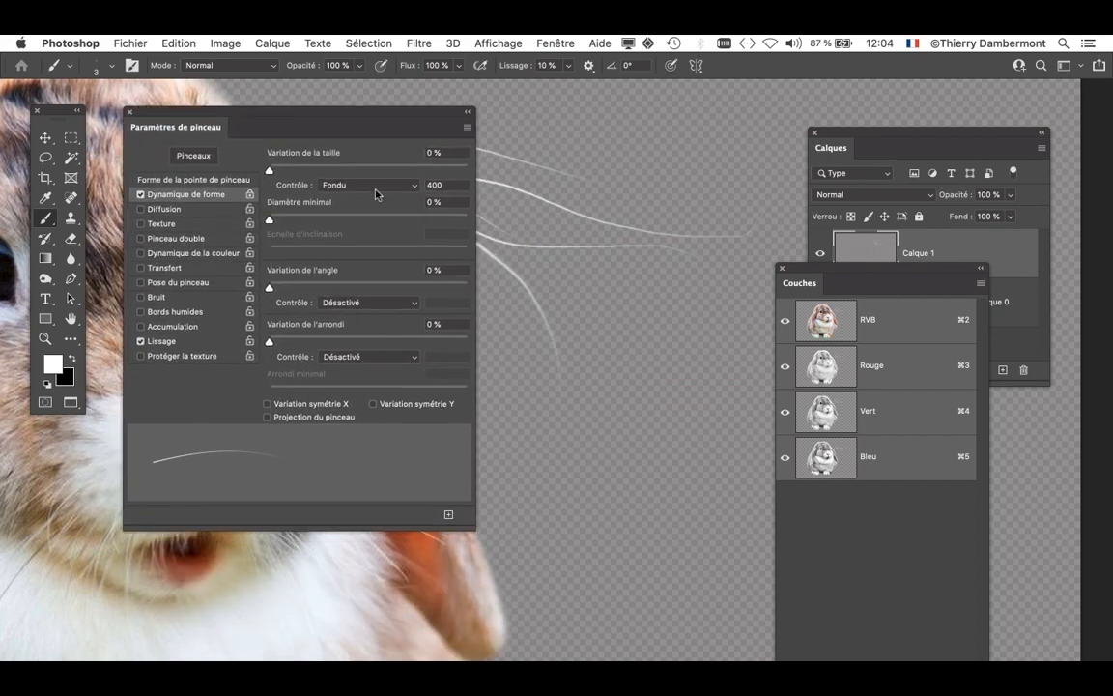
pyautogui.click(376, 190)
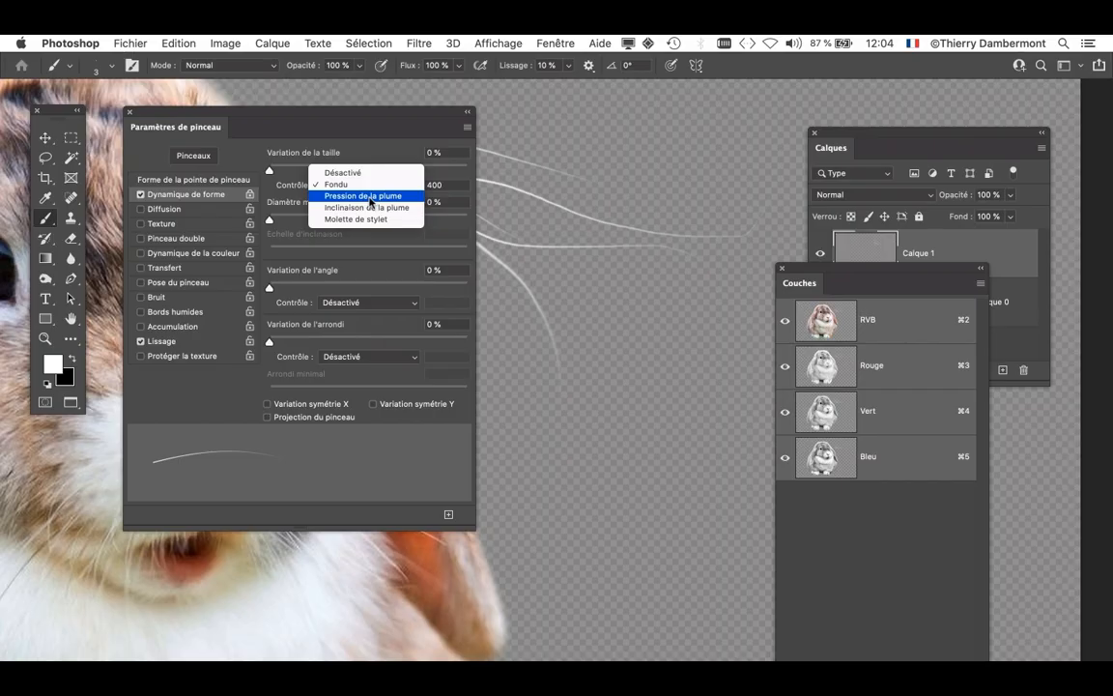
pyautogui.click(368, 184)
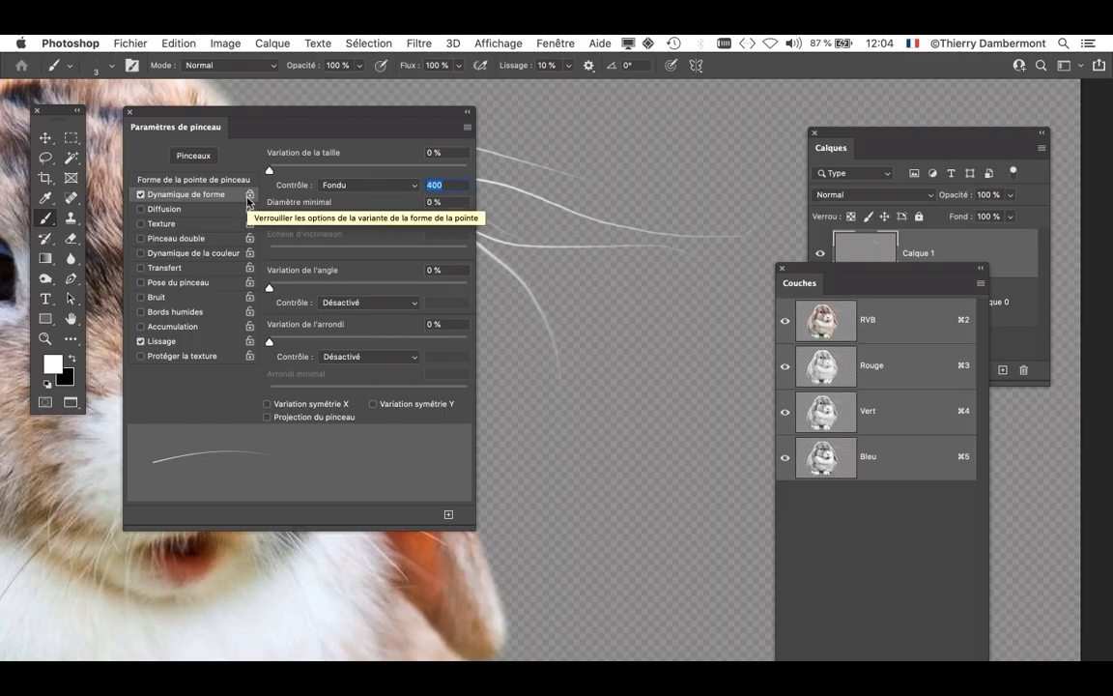
pyautogui.moveTo(256, 117); pyautogui.dragTo(231, 223)
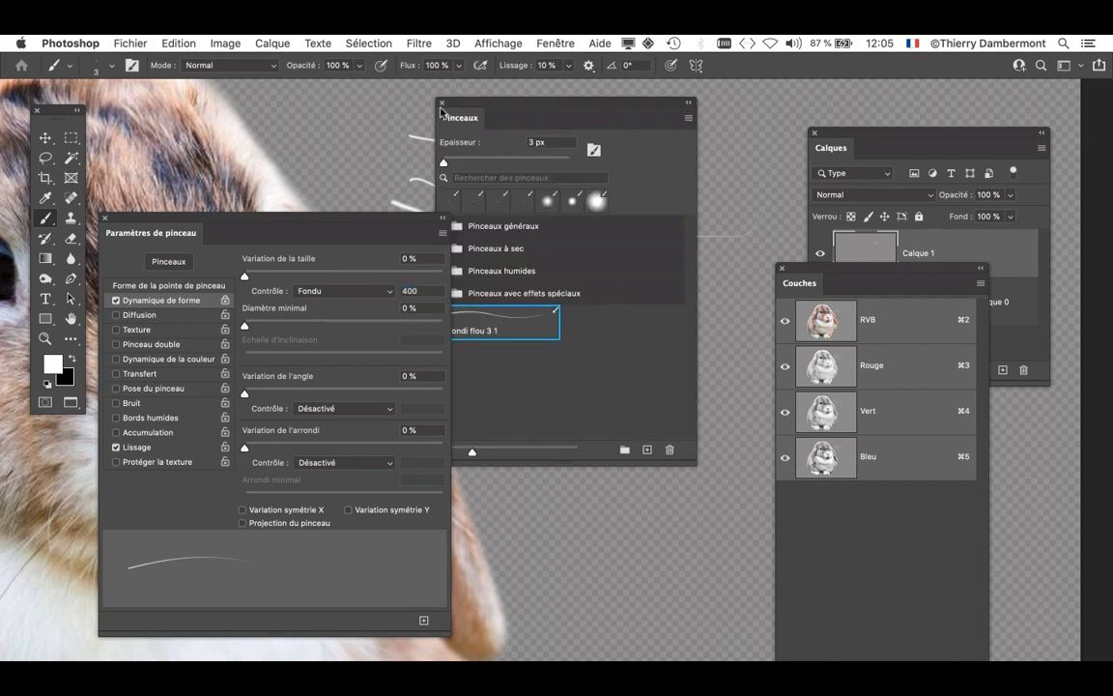
pyautogui.click(441, 103)
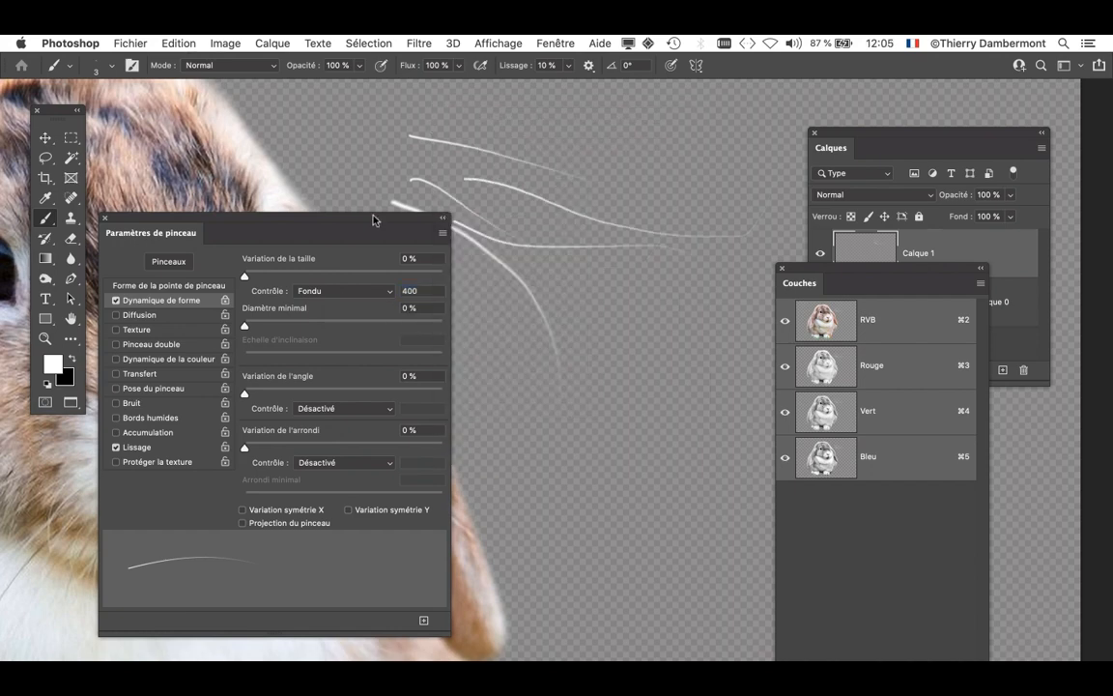
pyautogui.moveTo(363, 224); pyautogui.dragTo(503, 162)
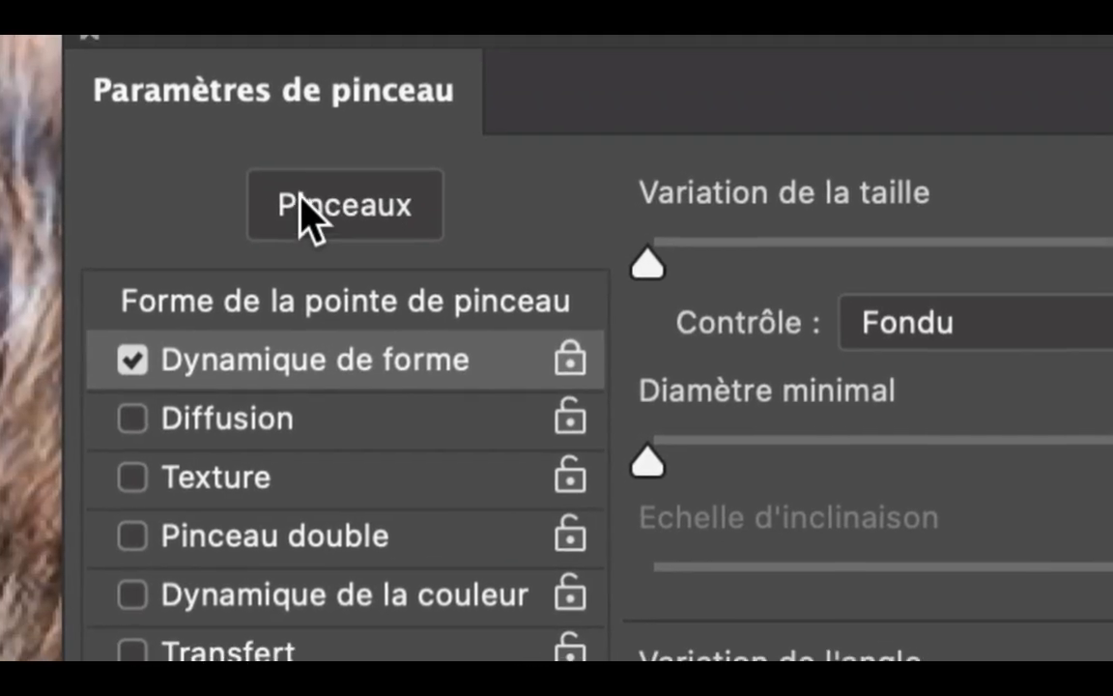
# - Save the current fading 3 px brush as a new brush preset under the proposed name
pyautogui.click(261, 199)
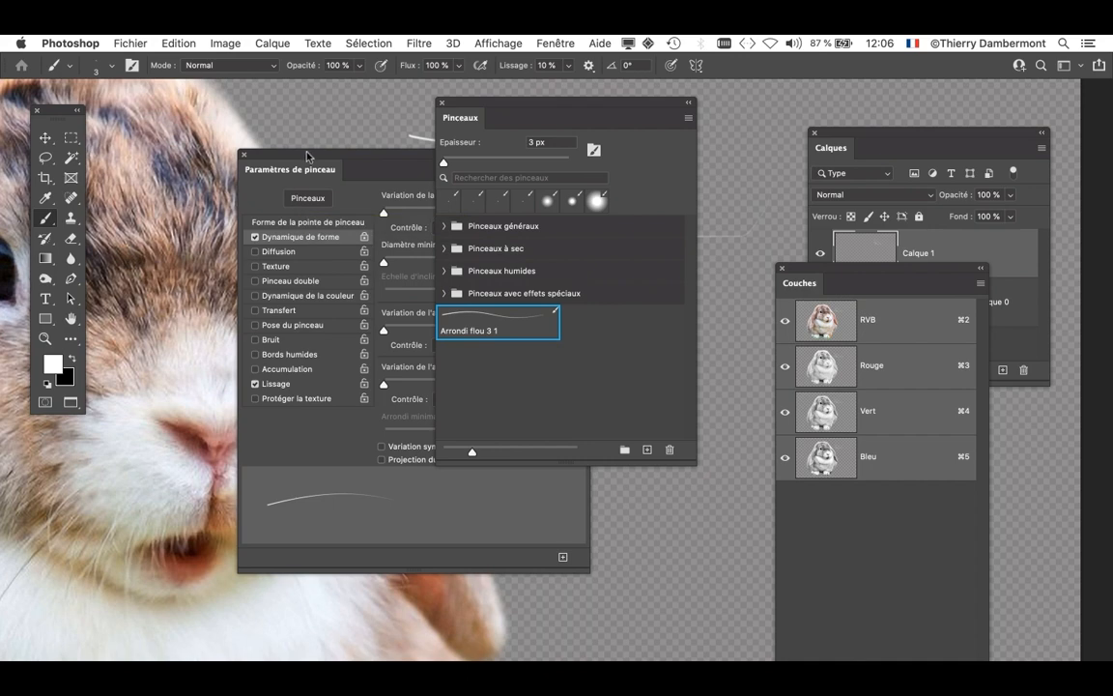
pyautogui.moveTo(336, 154); pyautogui.dragTo(256, 135)
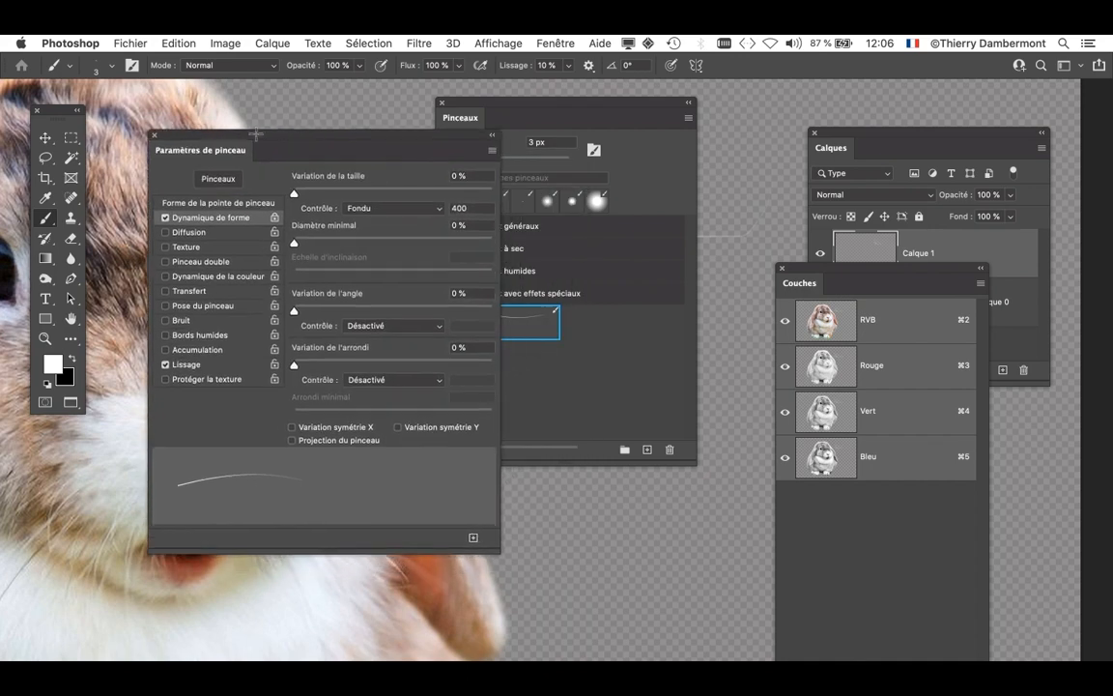
pyautogui.moveTo(478, 107); pyautogui.dragTo(439, 100)
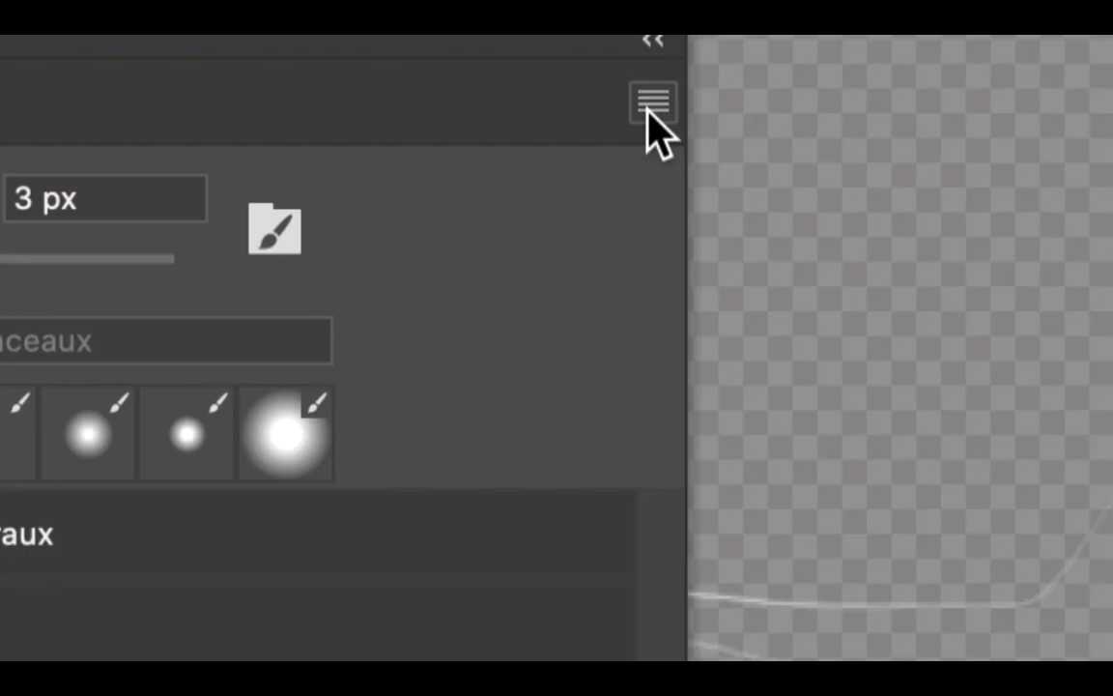
pyautogui.click(653, 105)
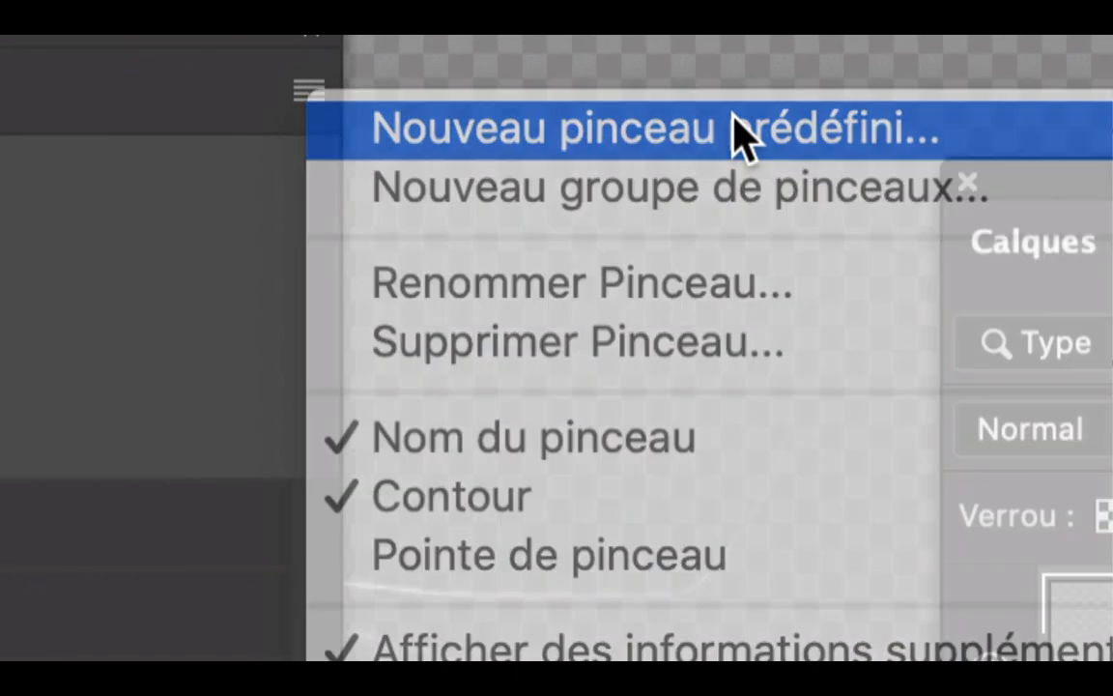
pyautogui.click(736, 135)
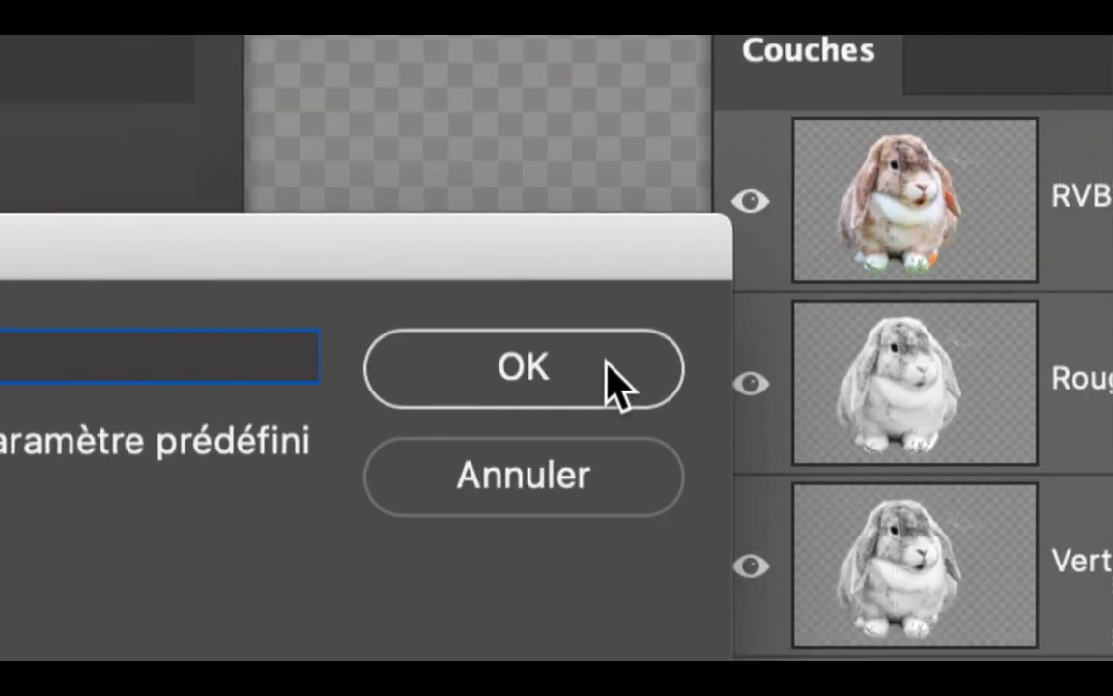
pyautogui.click(616, 377)
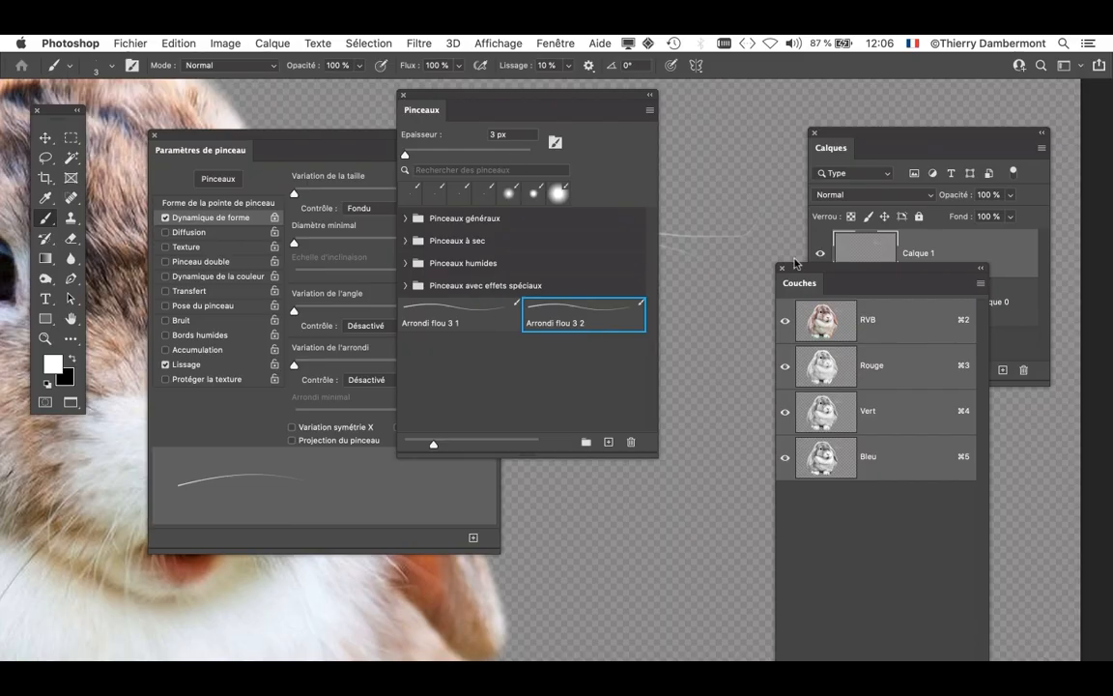
# - Close the channels, layers and brush settings, keep the brush presets open, and paint a downward-curving test whisker above the others
pyautogui.click(784, 270)
pyautogui.click(815, 135)
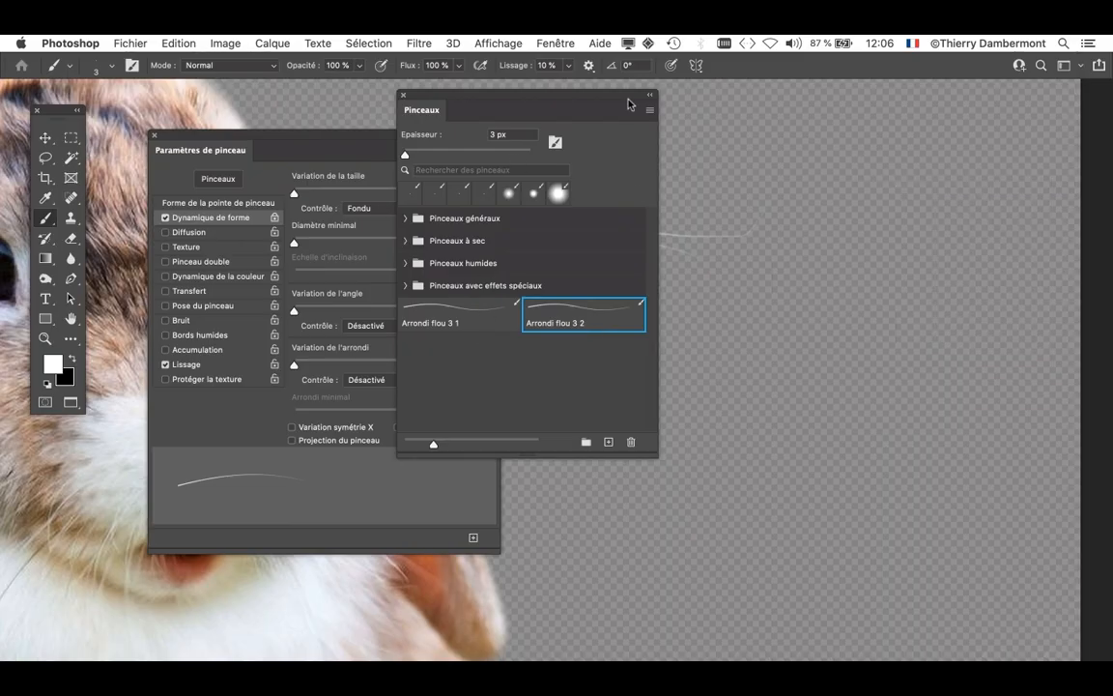
pyautogui.moveTo(559, 93)
pyautogui.mouseDown()
pyautogui.moveTo(834, 138)
pyautogui.moveTo(939, 118)
pyautogui.moveTo(699, 205)
pyautogui.mouseUp()
pyautogui.click(153, 136)
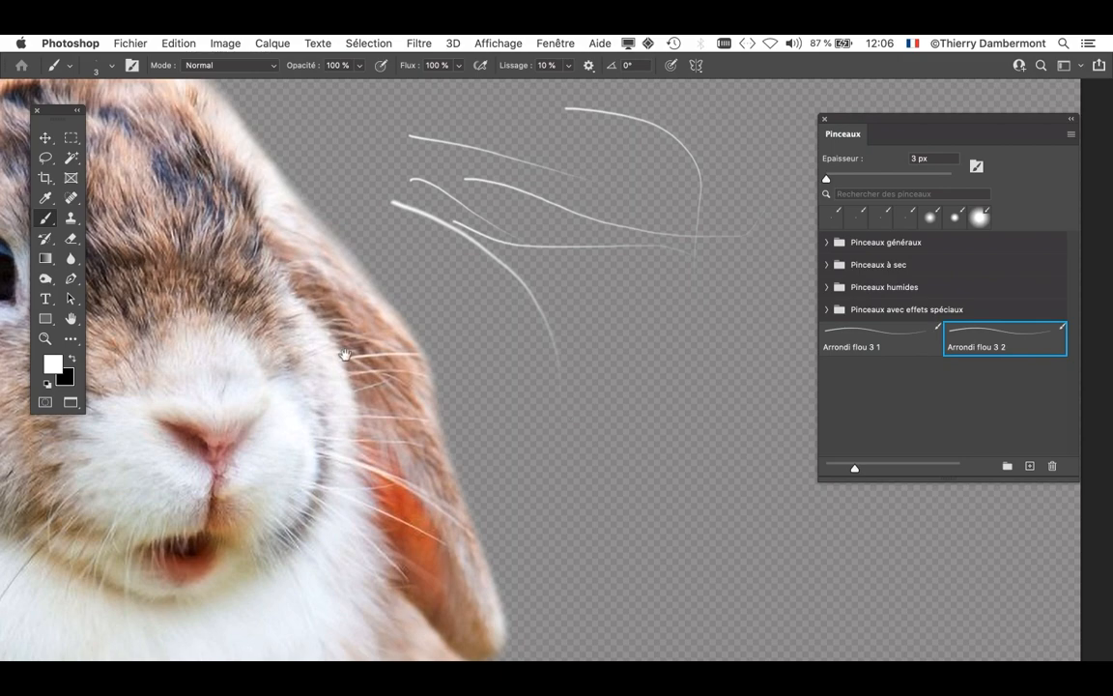
# - Display the layers and disable the layer mask on Calque 0 to reveal the original background and whiskers
pyautogui.moveTo(345, 354); pyautogui.dragTo(485, 571)
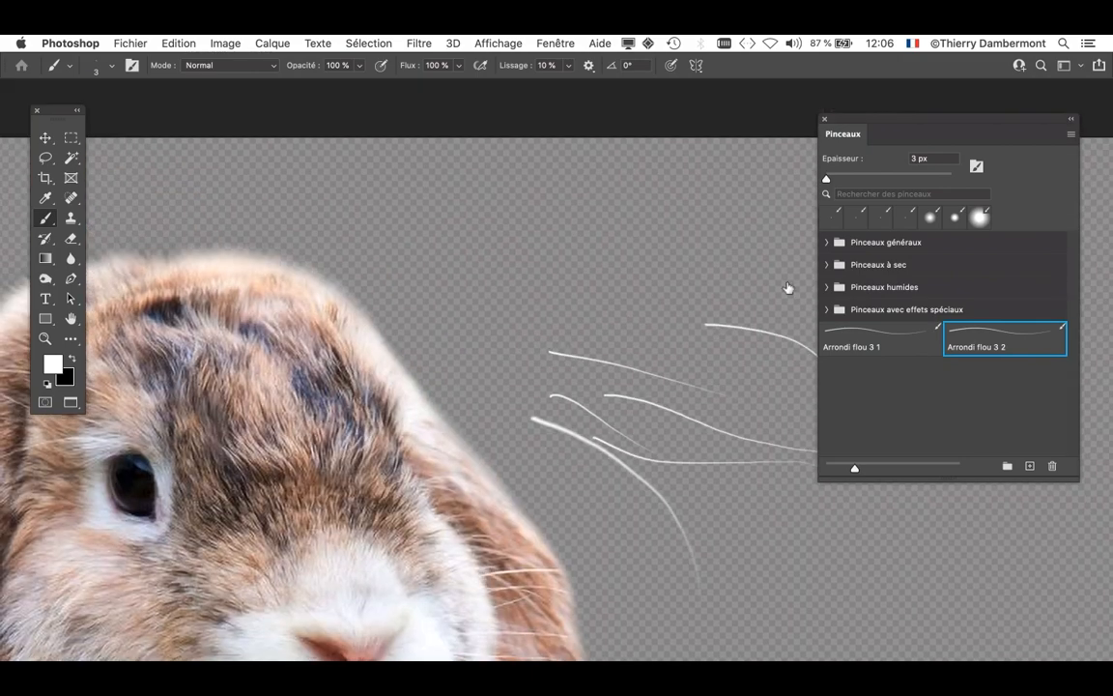
pyautogui.click(556, 42)
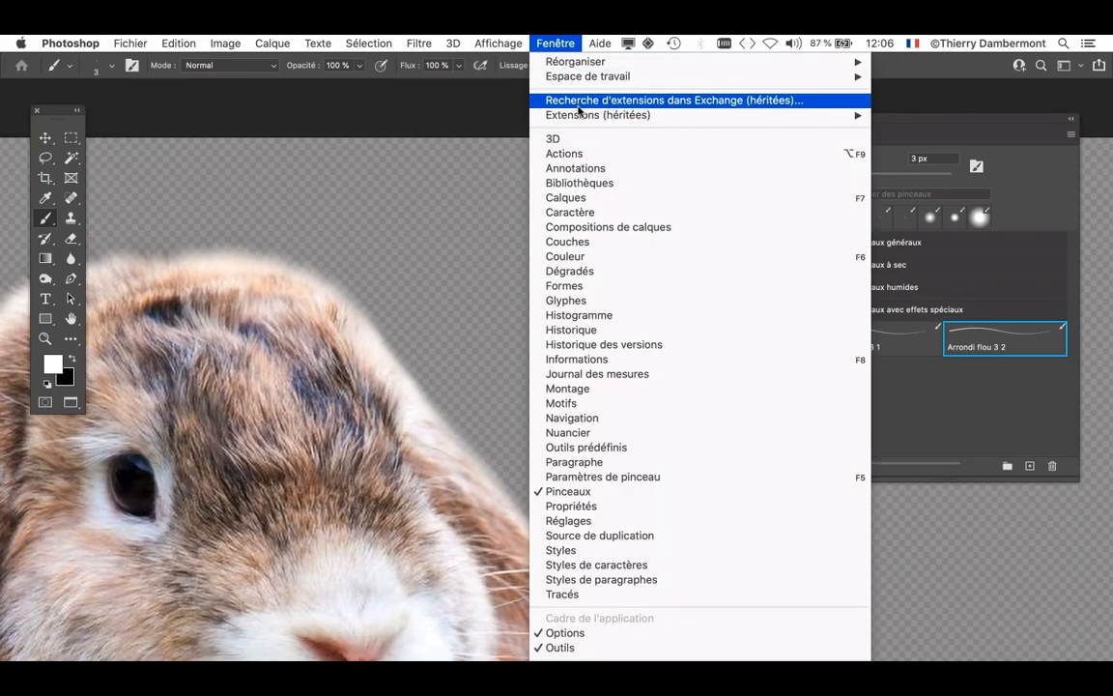
pyautogui.click(593, 198)
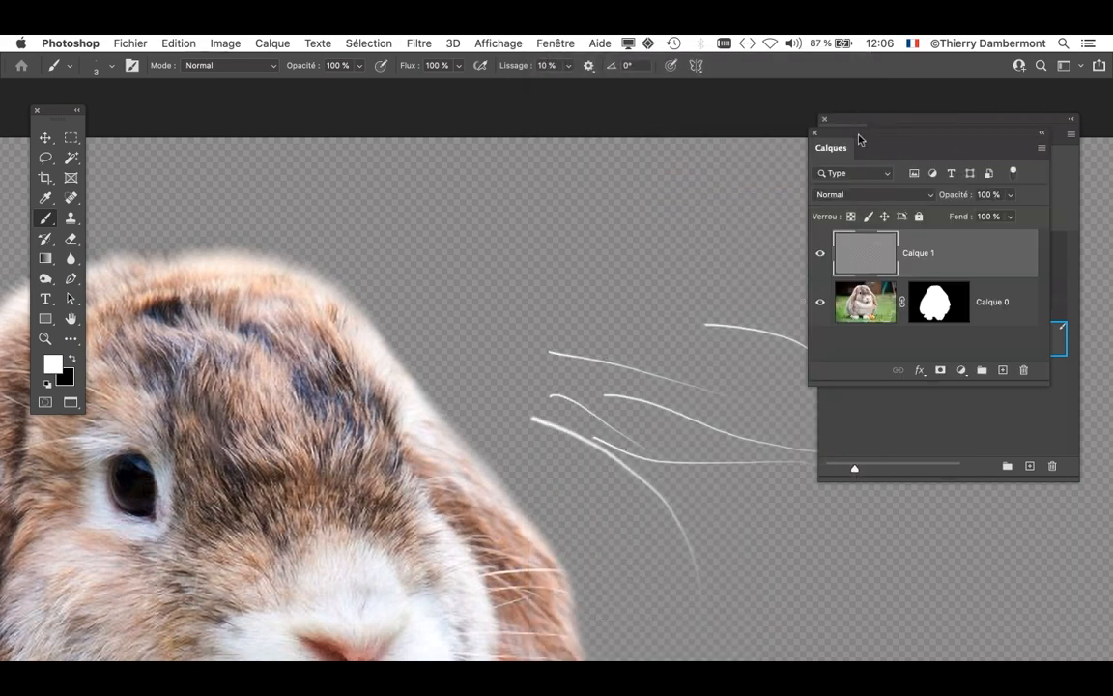
pyautogui.moveTo(858, 140); pyautogui.dragTo(500, 92)
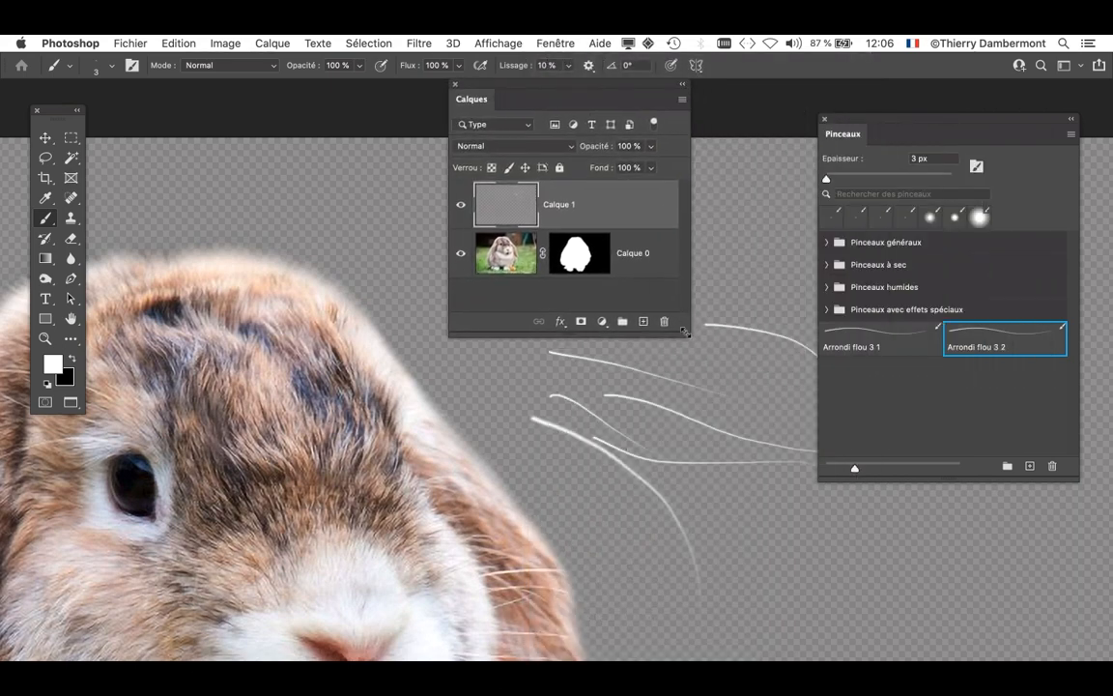
pyautogui.moveTo(684, 332); pyautogui.dragTo(729, 404)
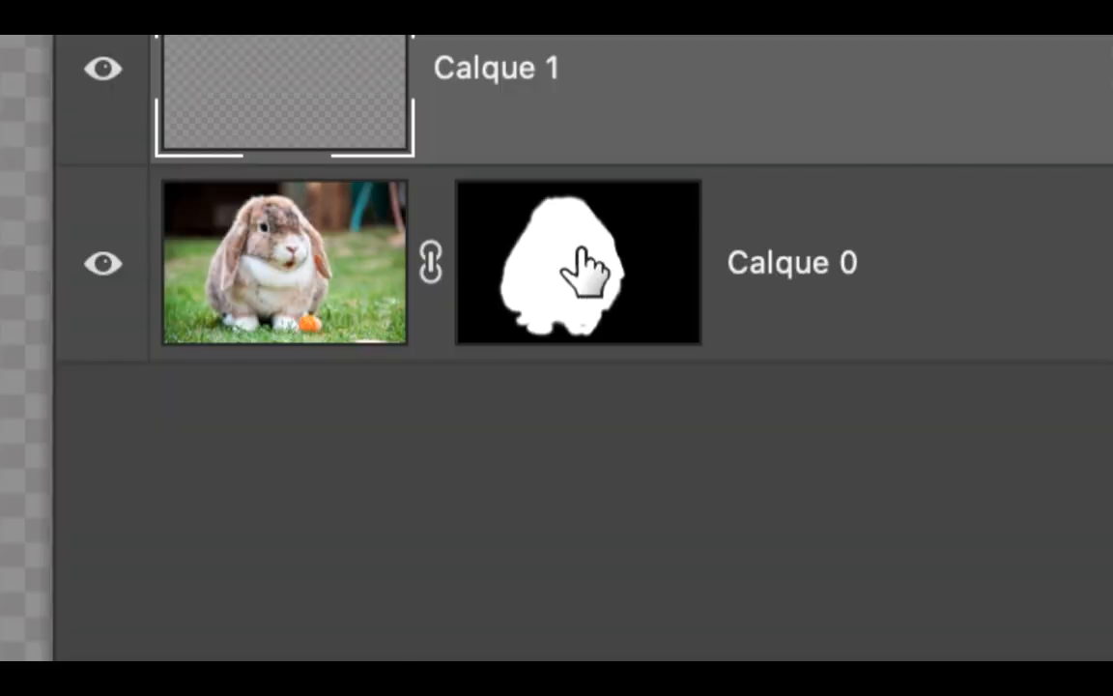
pyautogui.keyDown('shift'); pyautogui.click(579, 254); pyautogui.keyUp('shift')
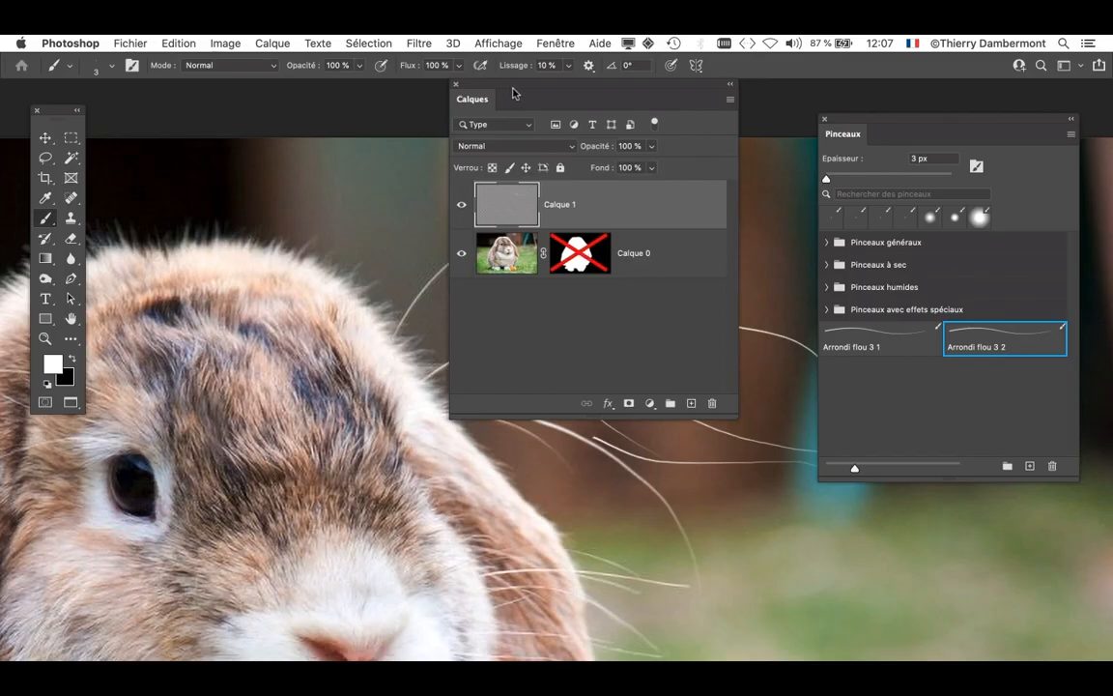
# - Hide the test whiskers layer Calque 1, keeping the rabbit's real whiskers in view
pyautogui.moveTo(514, 95); pyautogui.dragTo(802, 546)
pyautogui.moveTo(514, 400); pyautogui.dragTo(341, 301)
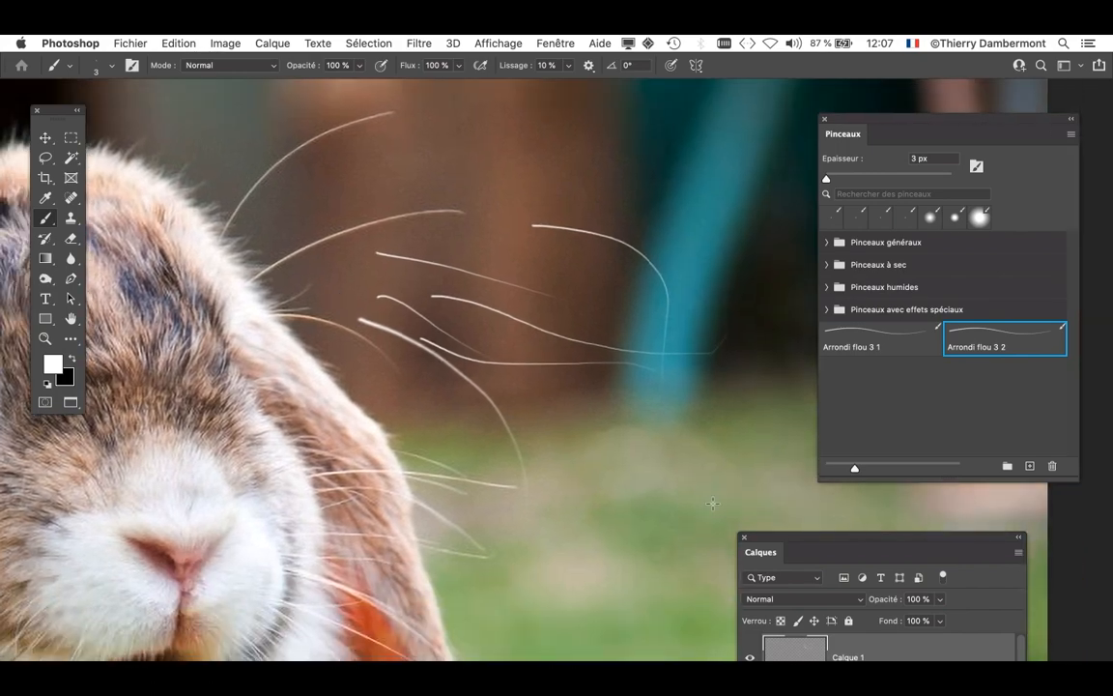
pyautogui.moveTo(773, 541); pyautogui.dragTo(672, 241)
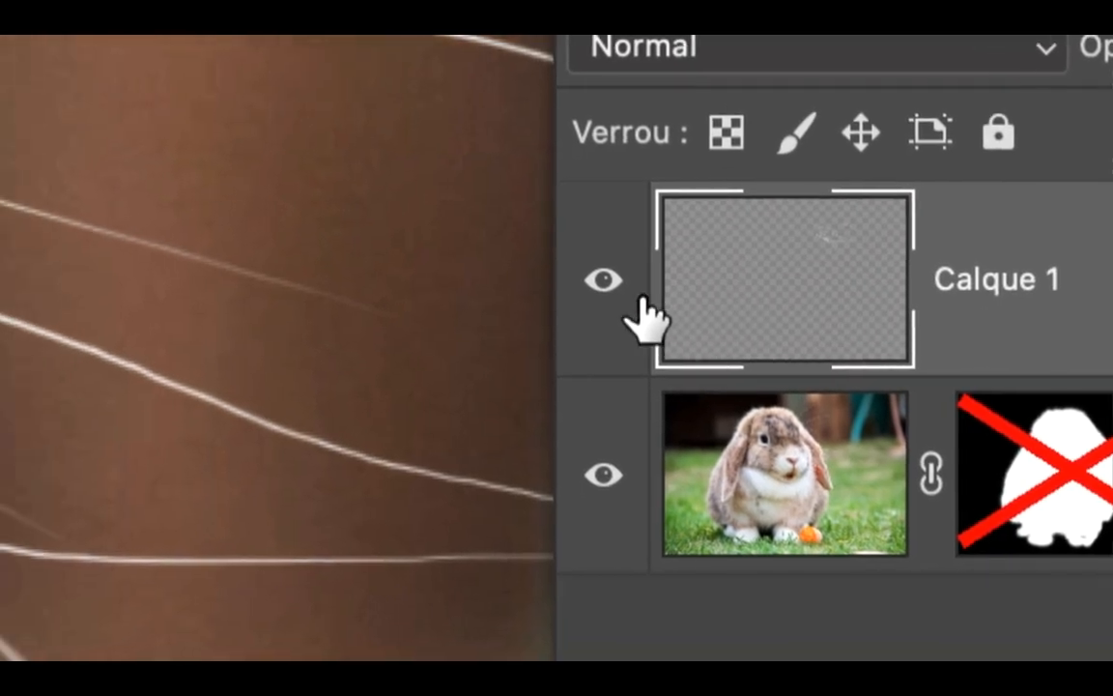
pyautogui.click(625, 295)
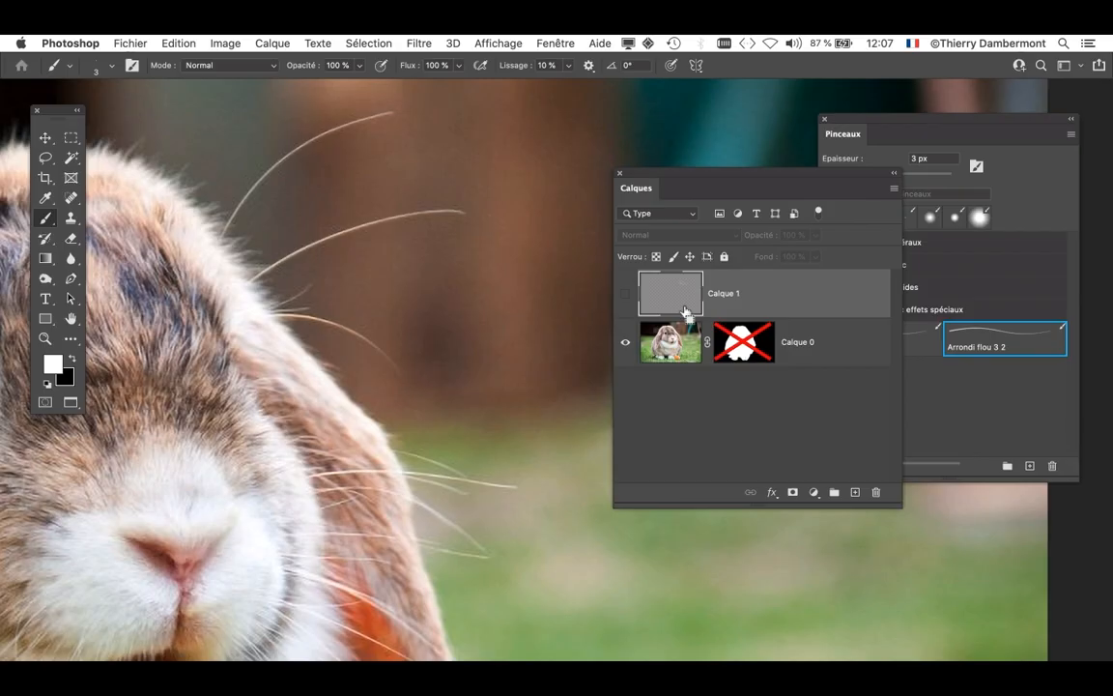
pyautogui.scroll(-2, 376, 315)
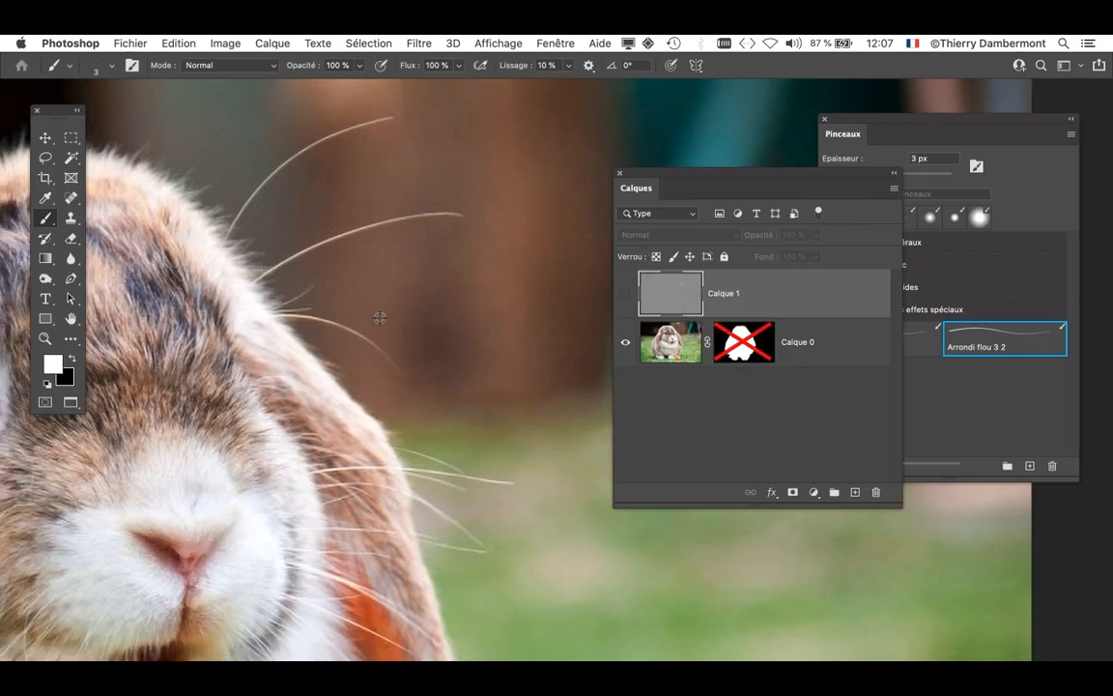
# - Activate the Pen tool and display the paths list on its own, closing the other grouped palettes
pyautogui.click(71, 279)
pyautogui.click(552, 43)
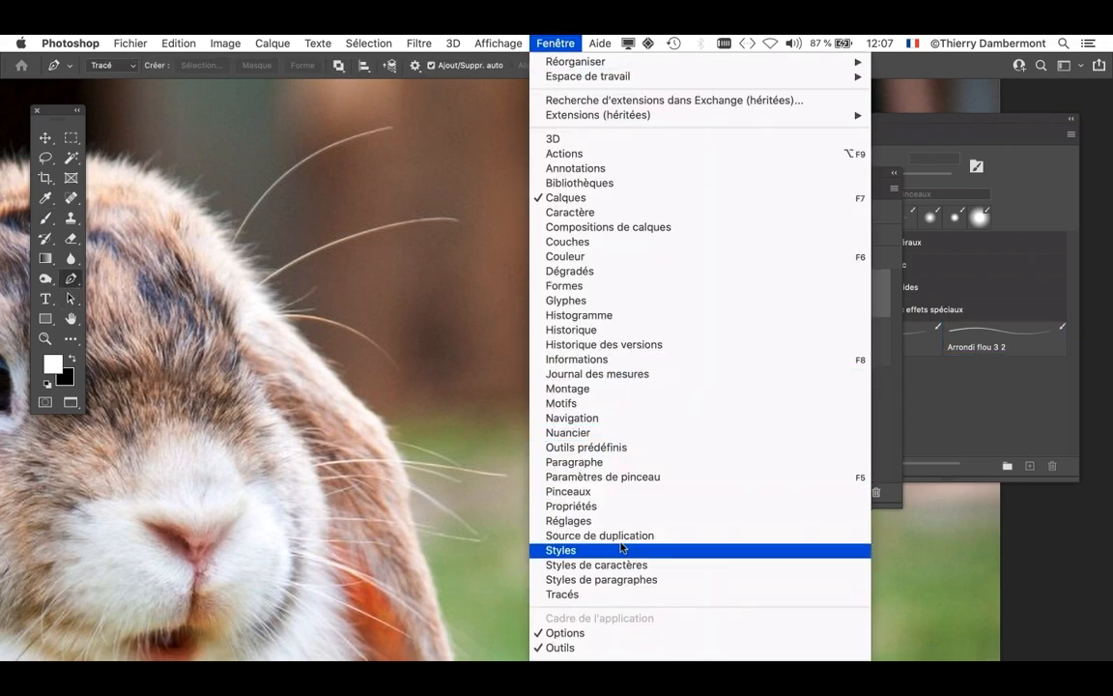
pyautogui.click(631, 594)
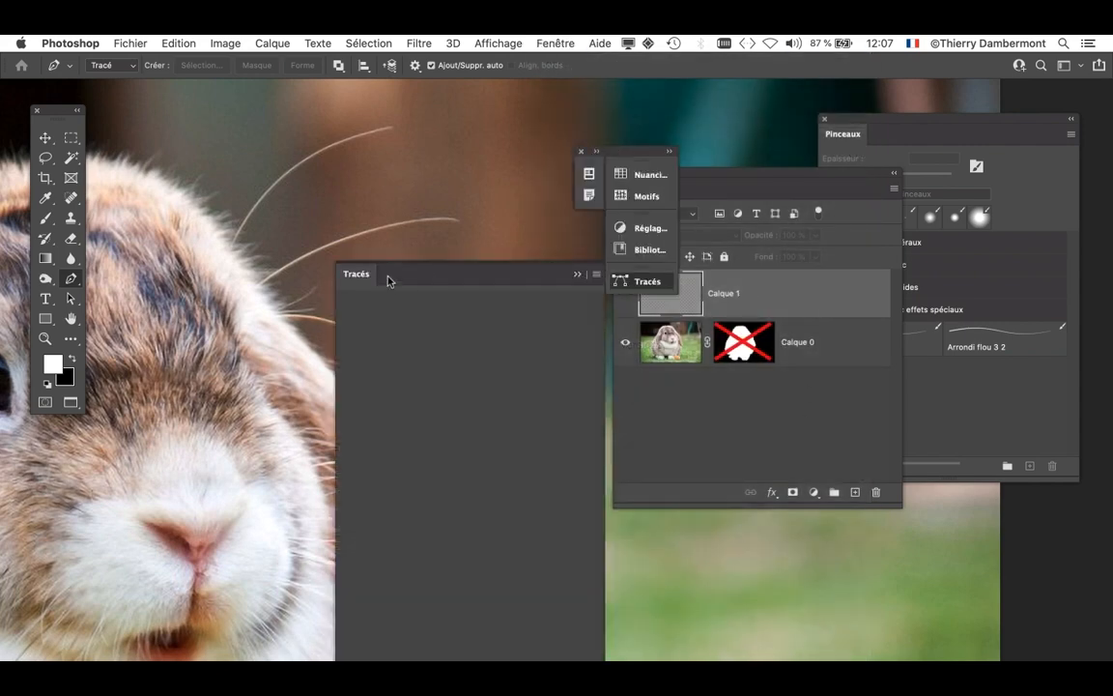
pyautogui.moveTo(388, 280); pyautogui.dragTo(323, 268)
pyautogui.click(582, 152)
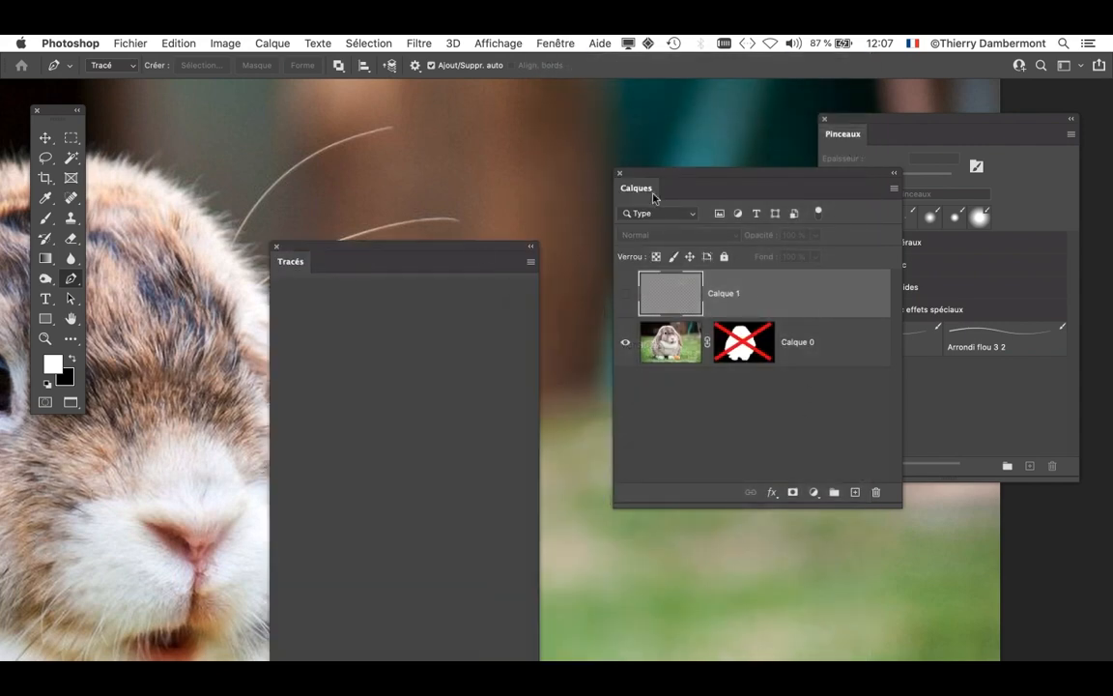
# - Move the layers out of the way, shrink the paths list beside the brush presets and create a new path
pyautogui.moveTo(663, 171); pyautogui.dragTo(842, 549)
pyautogui.moveTo(335, 251); pyautogui.dragTo(610, 175)
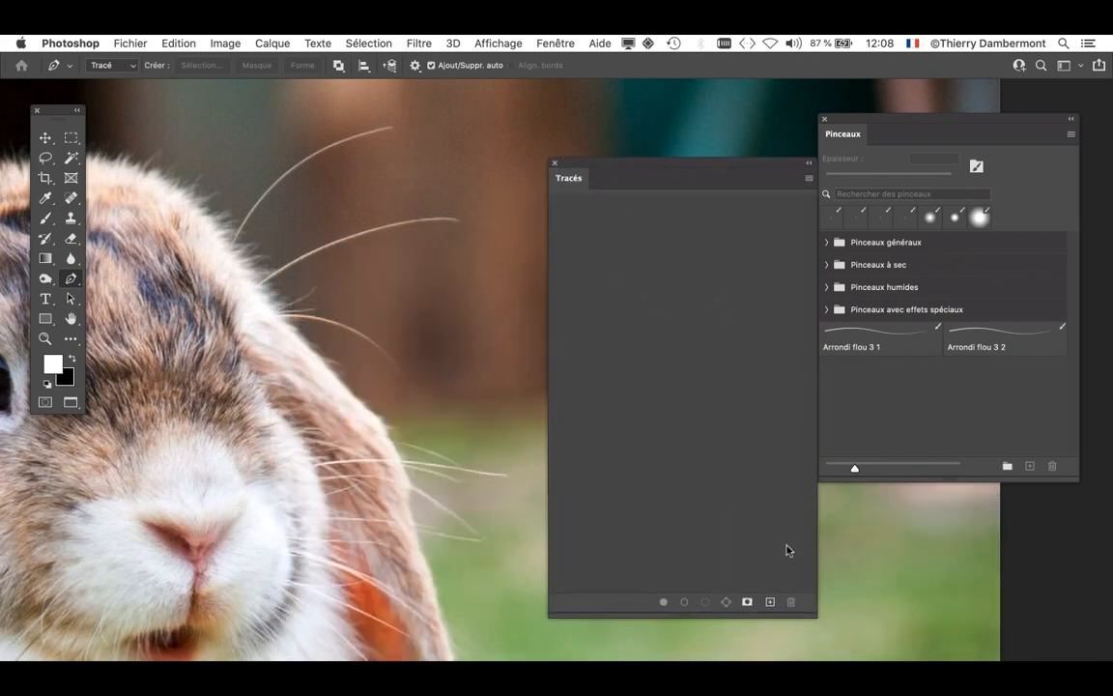
pyautogui.moveTo(817, 618); pyautogui.dragTo(747, 342)
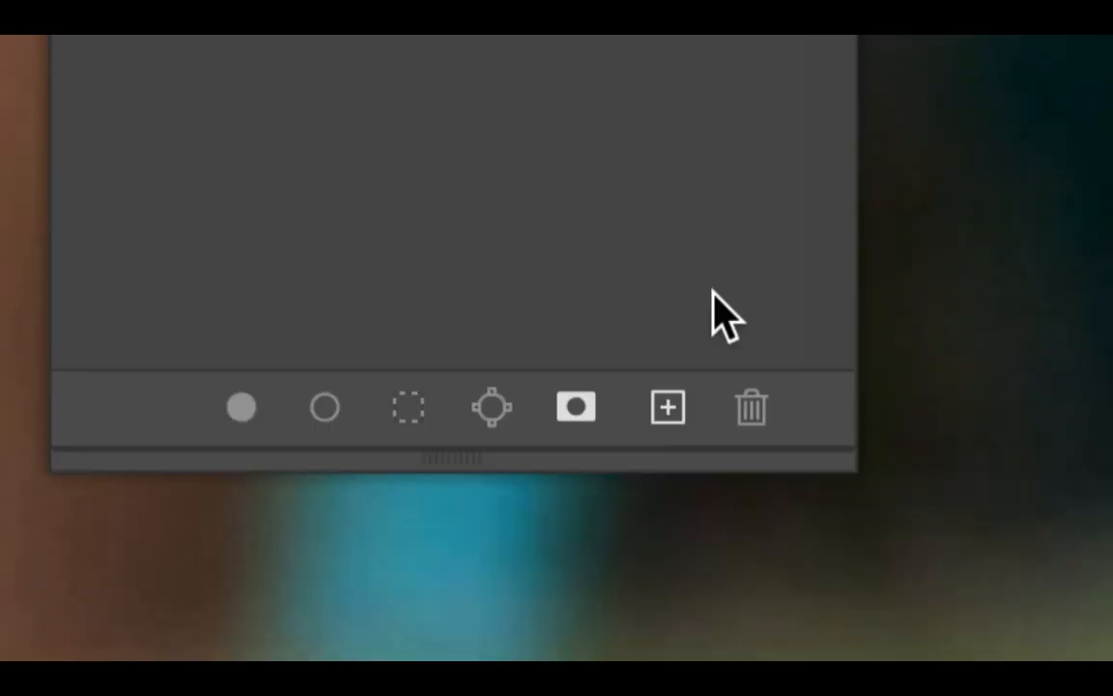
pyautogui.click(668, 407)
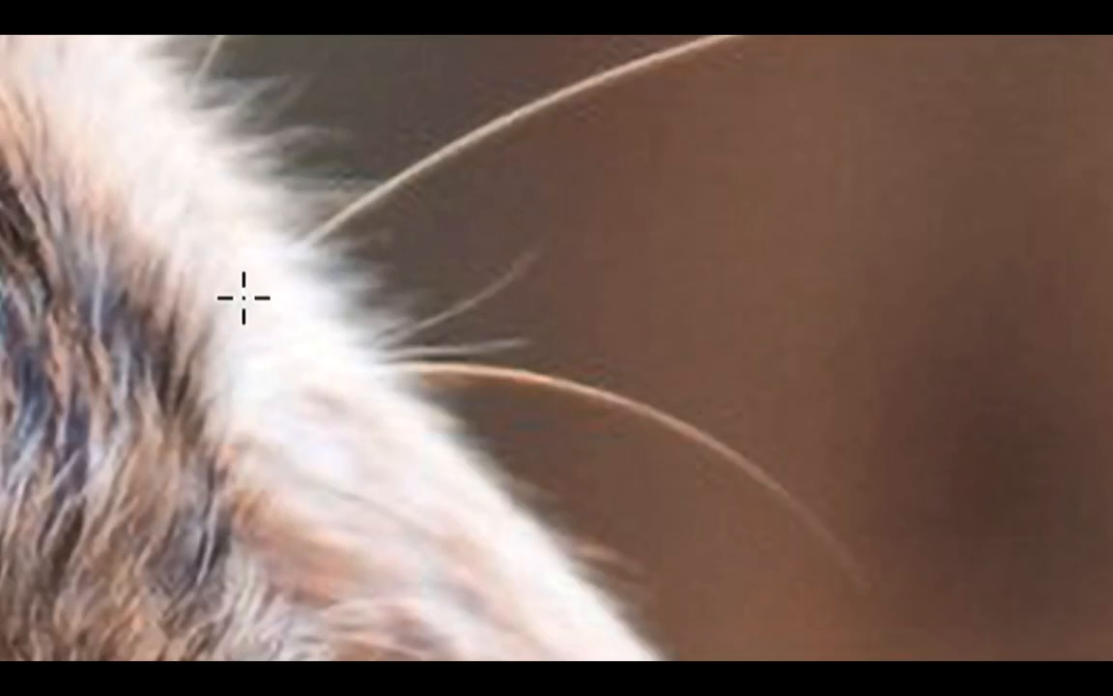
# - Trace the long middle whisker from the white fur to its tip with three anchor points, adjusting the handles to its curve
pyautogui.click(244, 301)
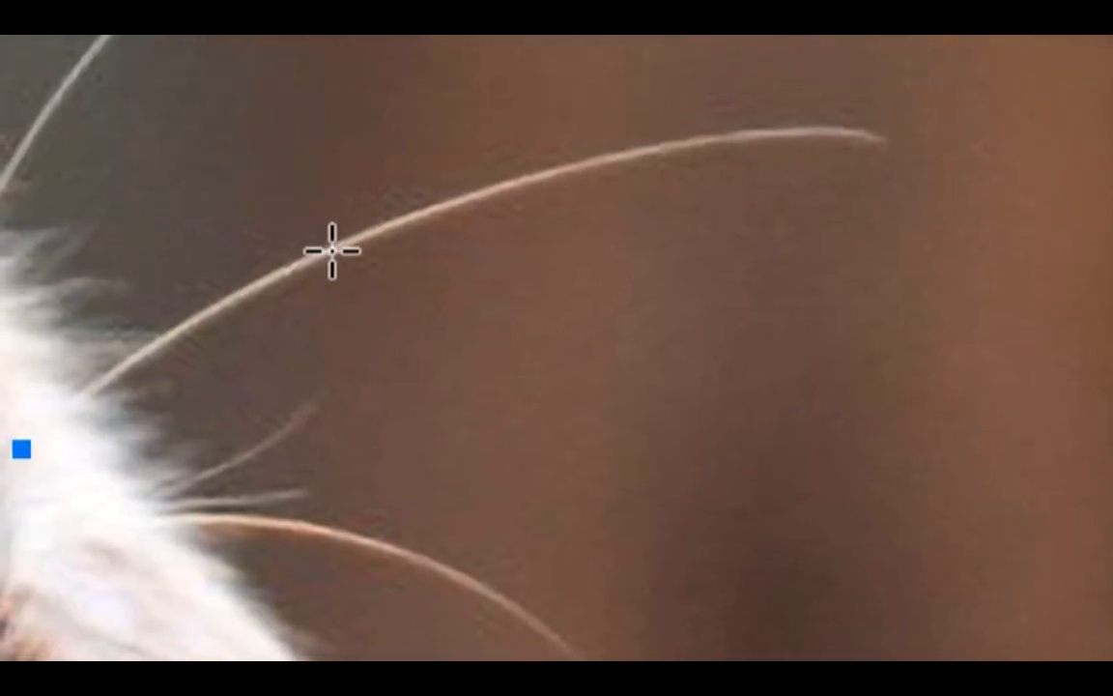
pyautogui.moveTo(203, 237); pyautogui.dragTo(232, 228)
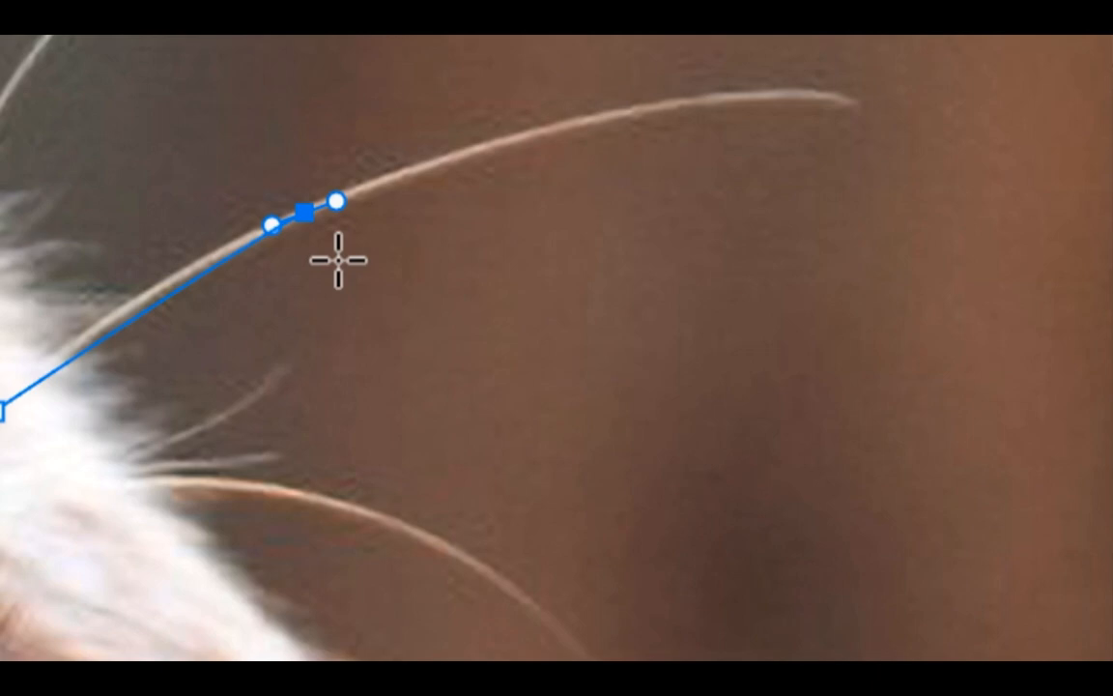
pyautogui.moveTo(272, 225); pyautogui.dragTo(238, 223)
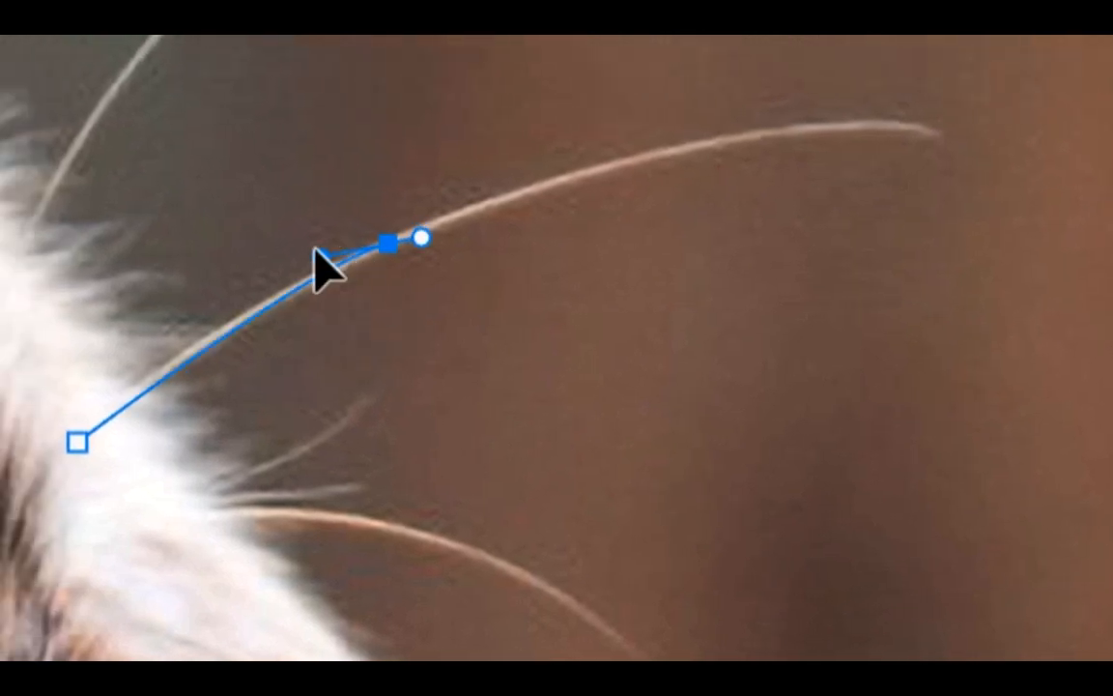
pyautogui.moveTo(314, 248); pyautogui.dragTo(235, 344)
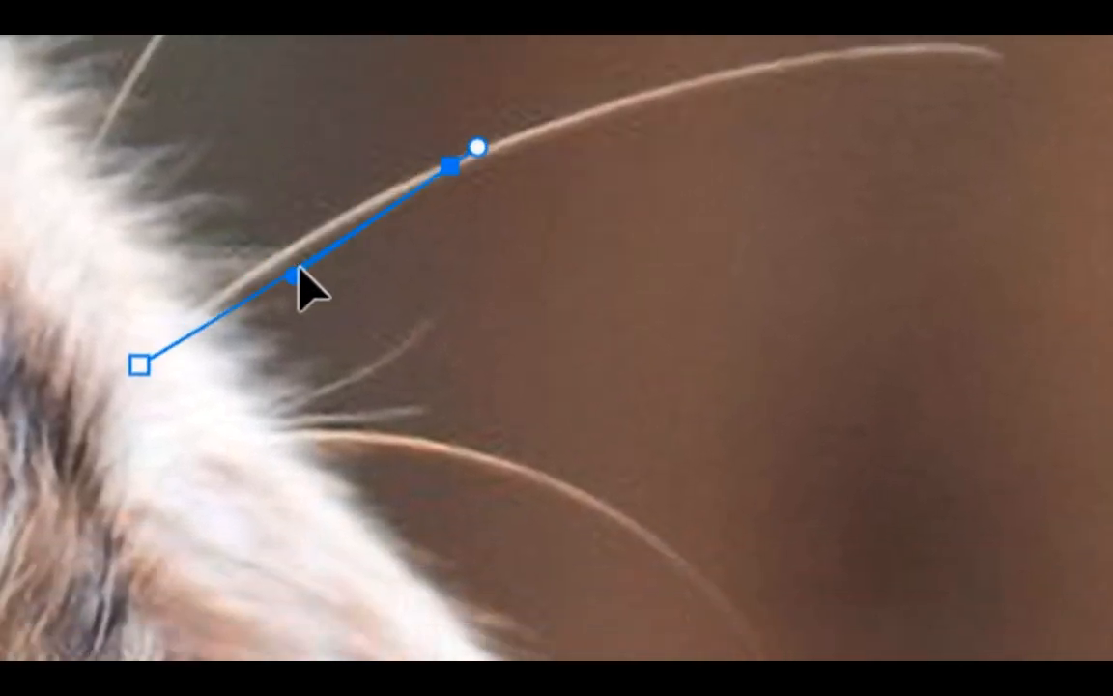
pyautogui.moveTo(307, 285); pyautogui.dragTo(298, 261)
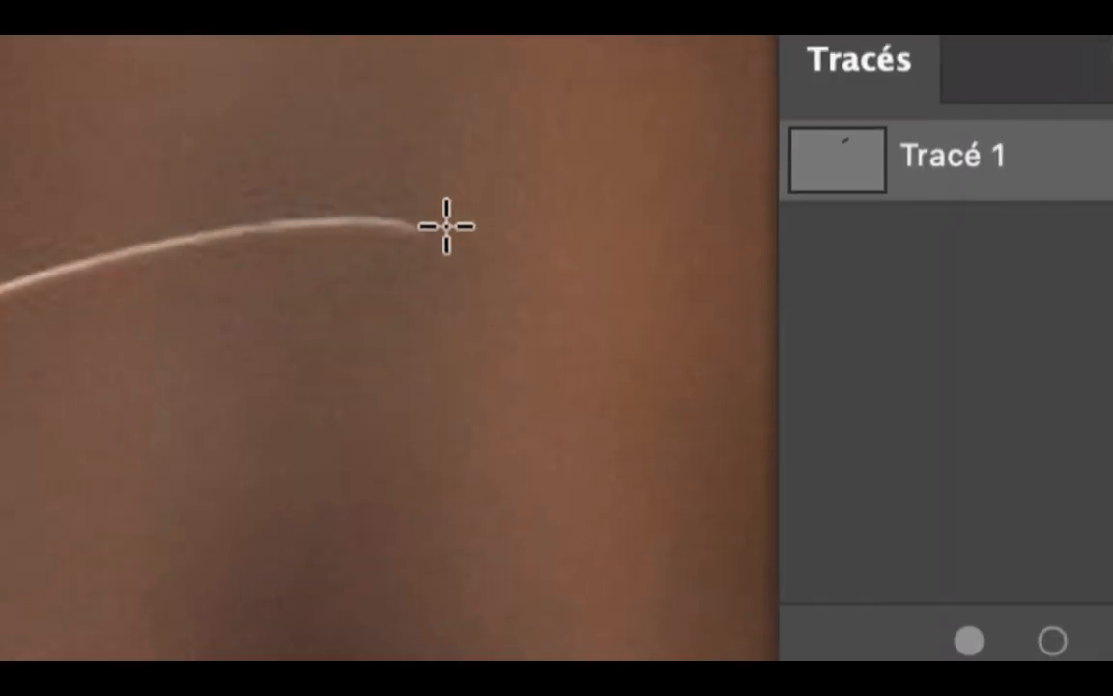
pyautogui.moveTo(443, 229); pyautogui.dragTo(399, 219)
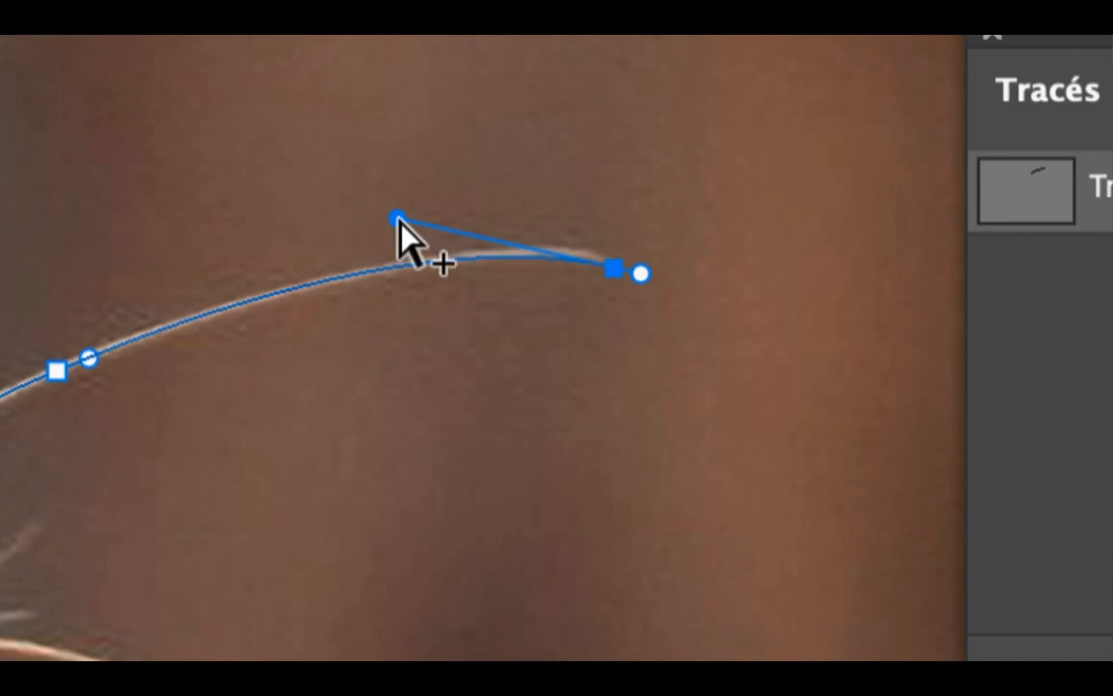
pyautogui.press('alt+super+8')
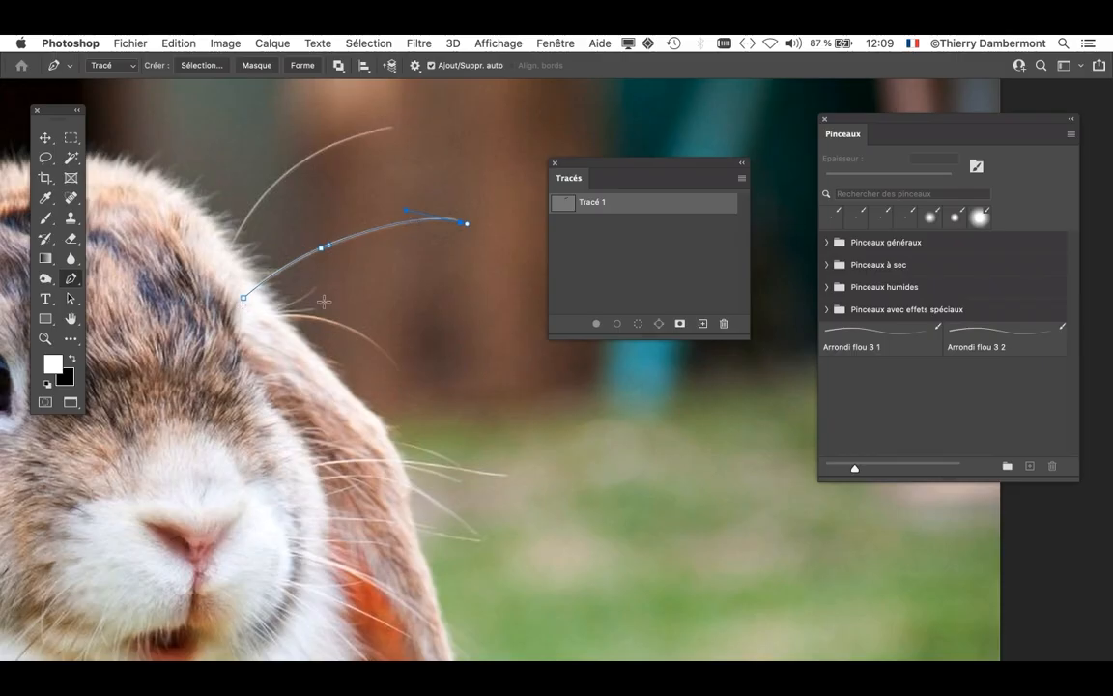
pyautogui.press('alt+super+8')
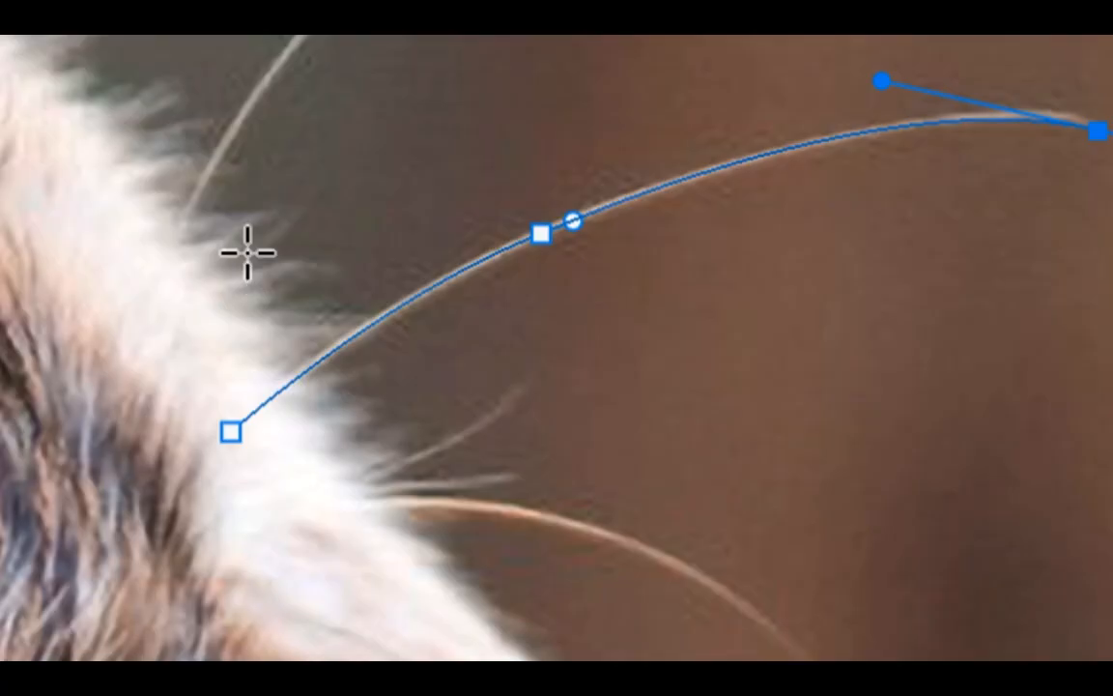
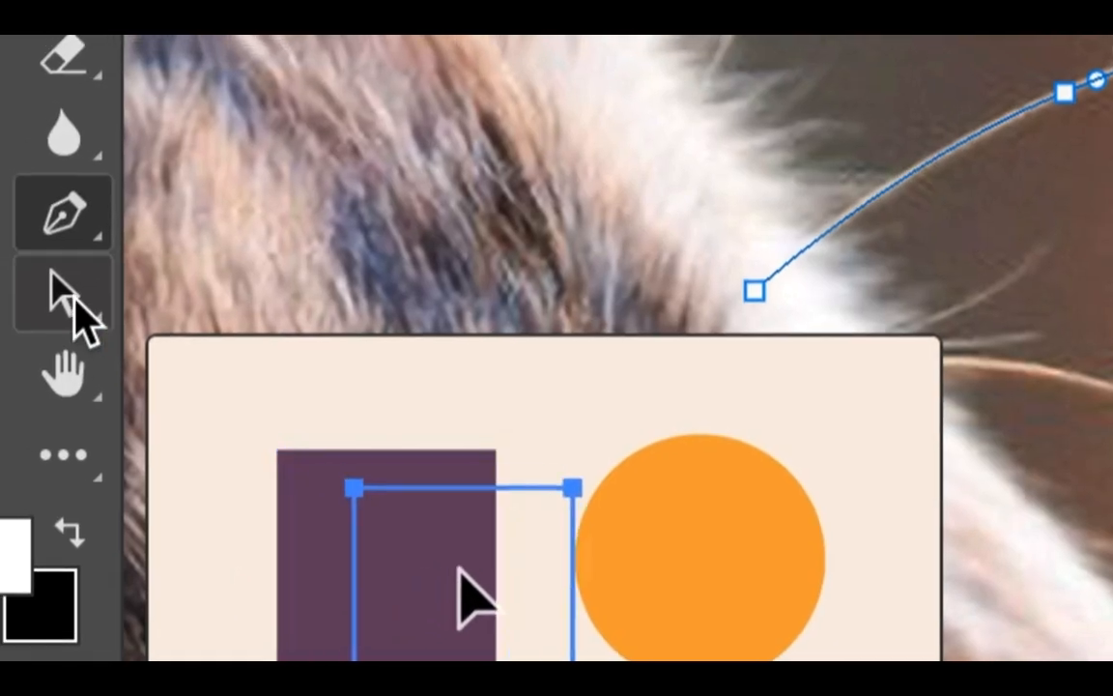
# - Deselect the finished whisker path with the Path Selection tool and return to the Pen tool
pyautogui.click(75, 300)
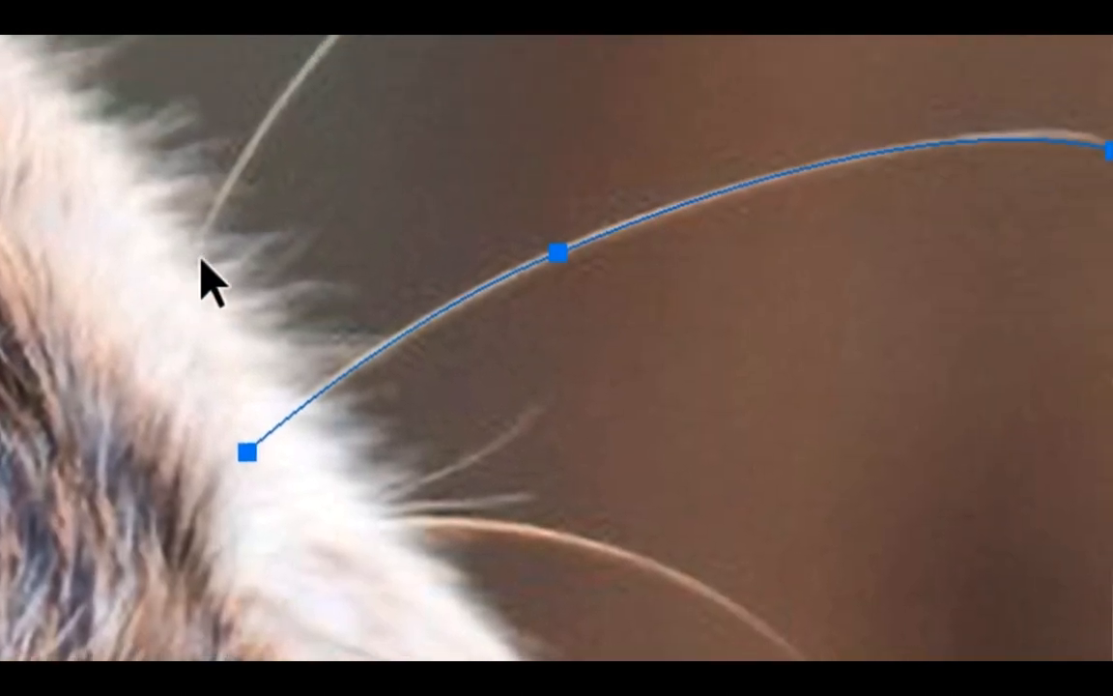
pyautogui.click(707, 98)
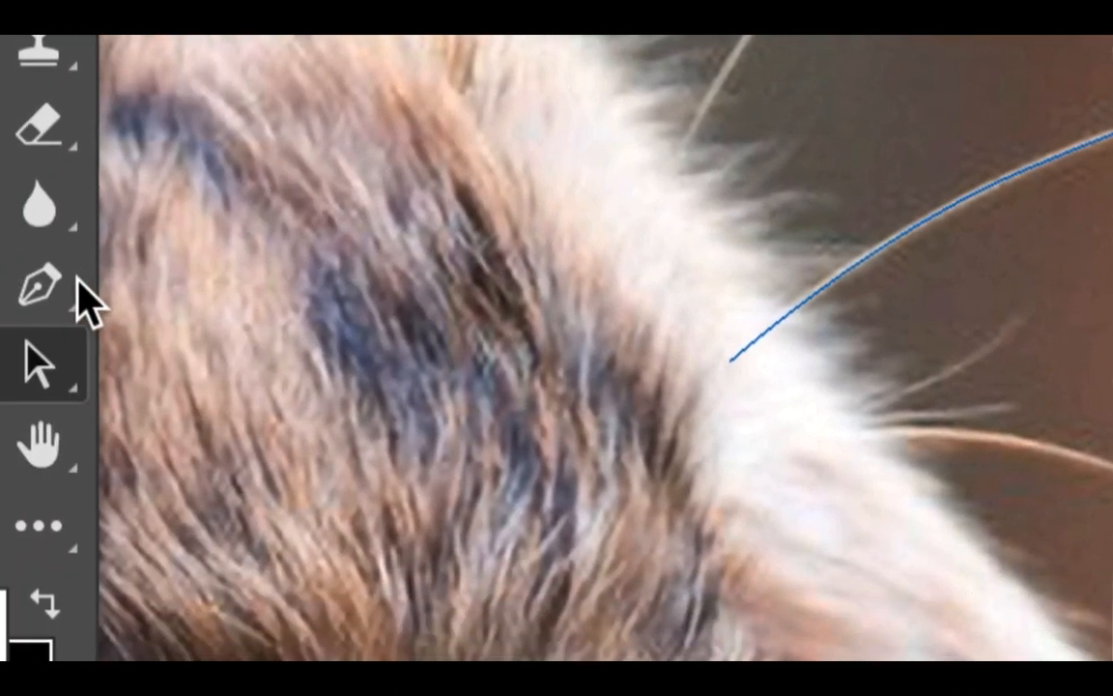
pyautogui.click(82, 298)
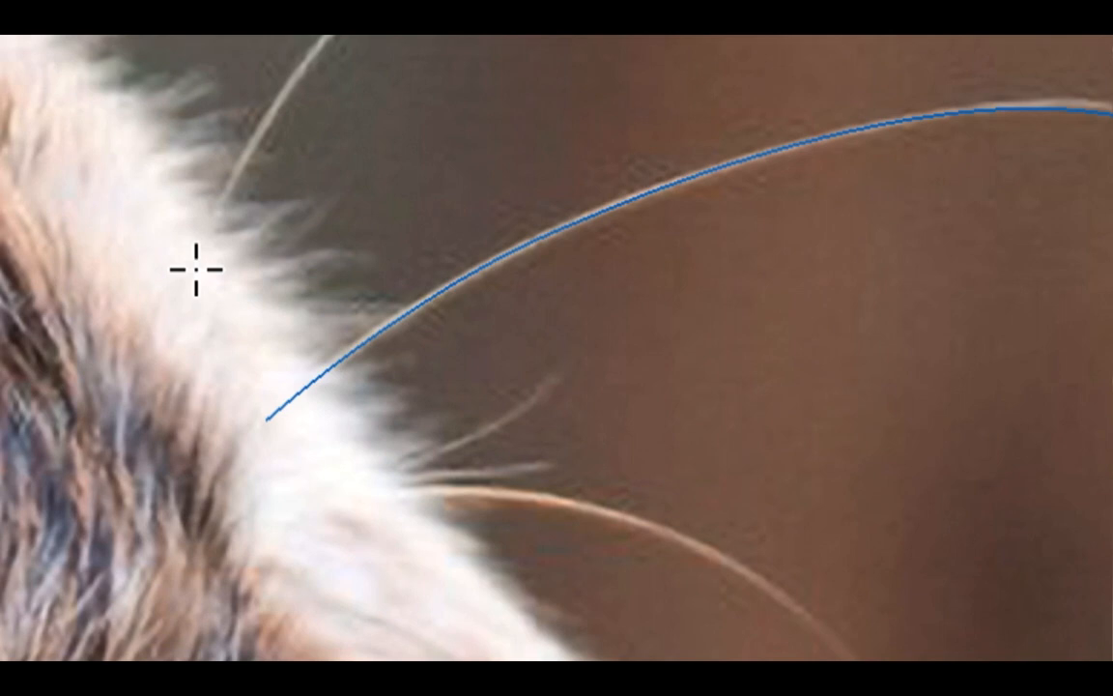
# - Trace the uppermost whisker as a separate three-point subpath in Tracé 1, adjusting the handles to follow its curve
pyautogui.click(233, 261)
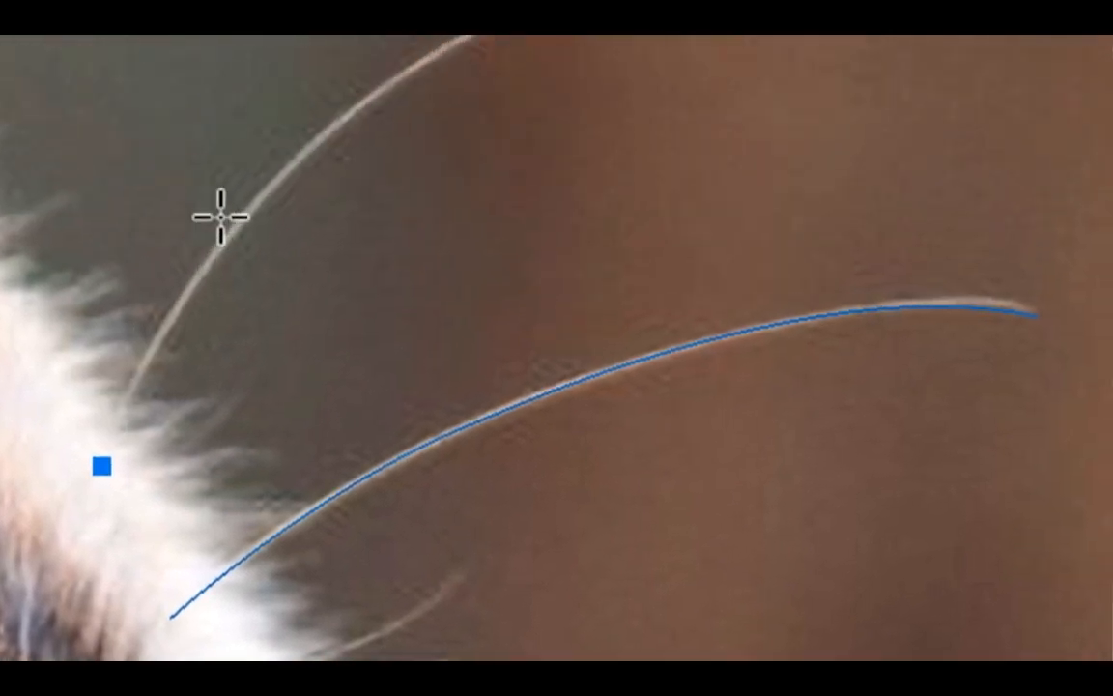
pyautogui.moveTo(314, 142); pyautogui.dragTo(346, 114)
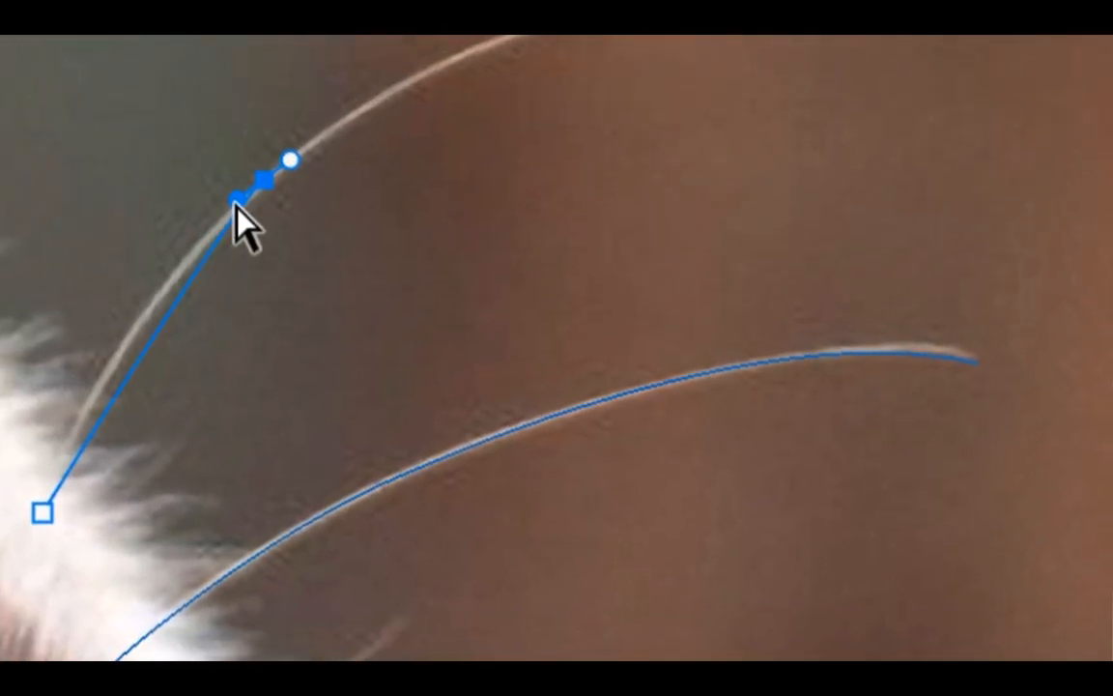
pyautogui.moveTo(233, 205); pyautogui.dragTo(205, 232)
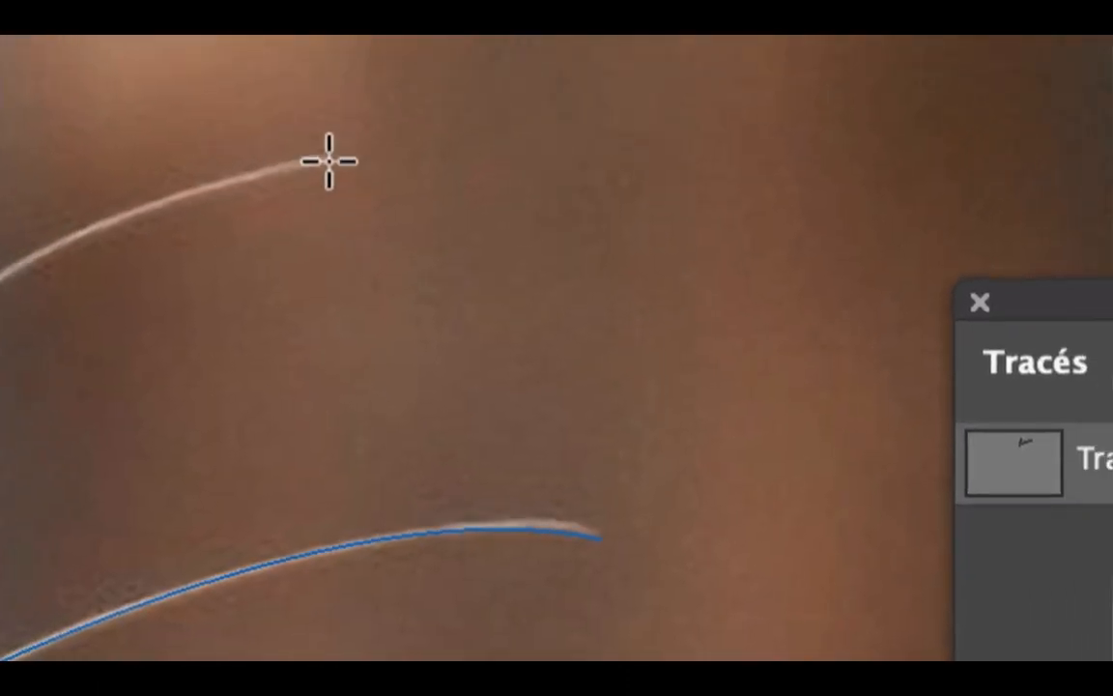
pyautogui.moveTo(380, 142); pyautogui.dragTo(406, 146)
pyautogui.moveTo(332, 163); pyautogui.dragTo(276, 158)
pyautogui.moveTo(315, 160); pyautogui.dragTo(396, 194)
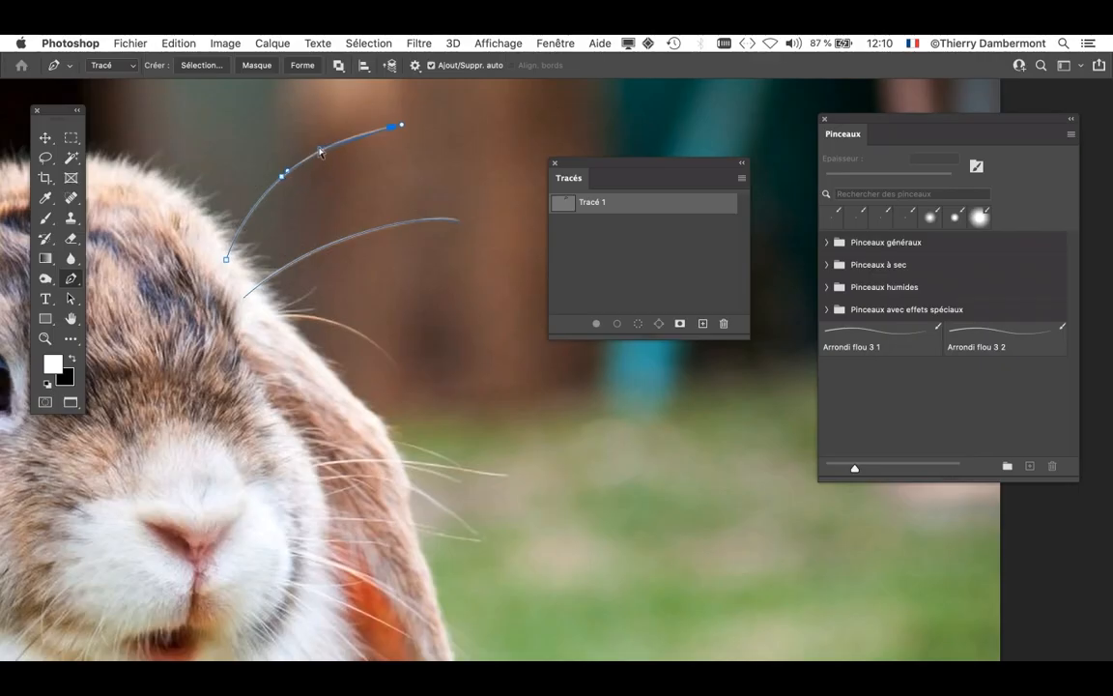
pyautogui.scroll(5, 321, 152)
pyautogui.moveTo(319, 154); pyautogui.dragTo(335, 120)
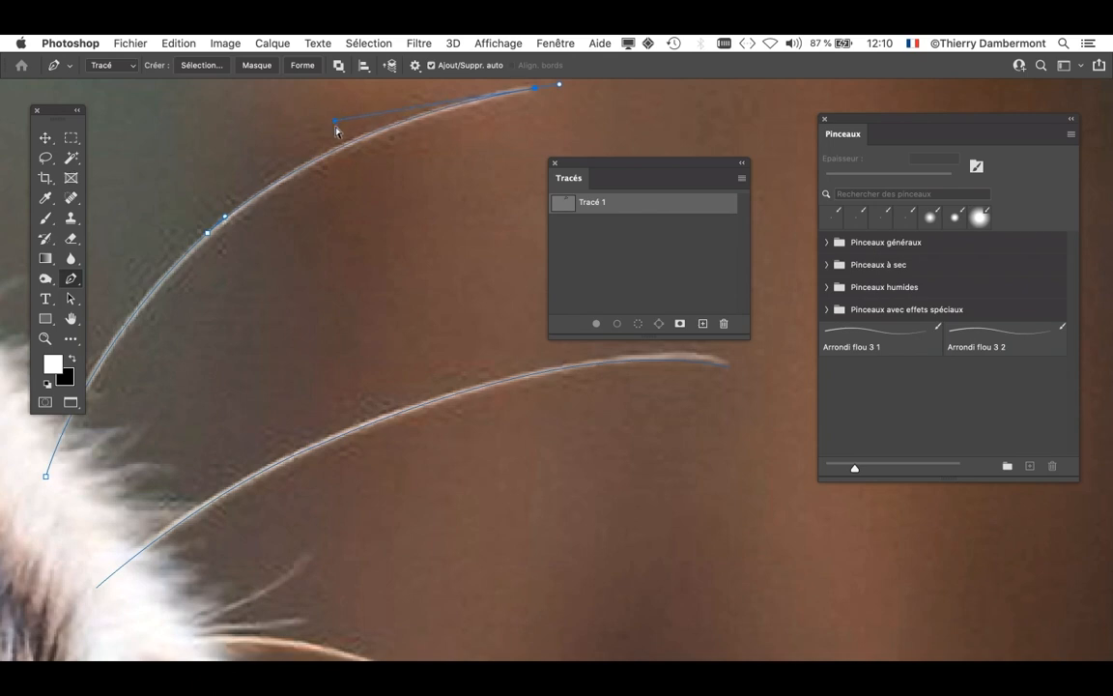
# - Set the thumbnails in the Tracés panel to the largest size
pyautogui.click(742, 179)
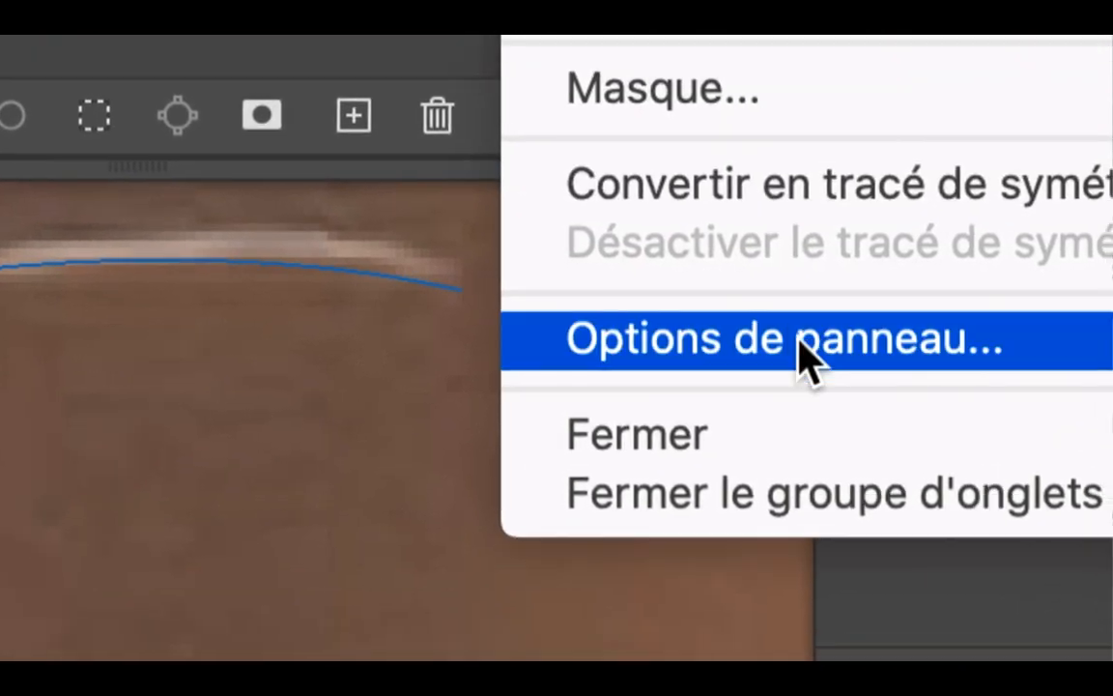
pyautogui.click(807, 357)
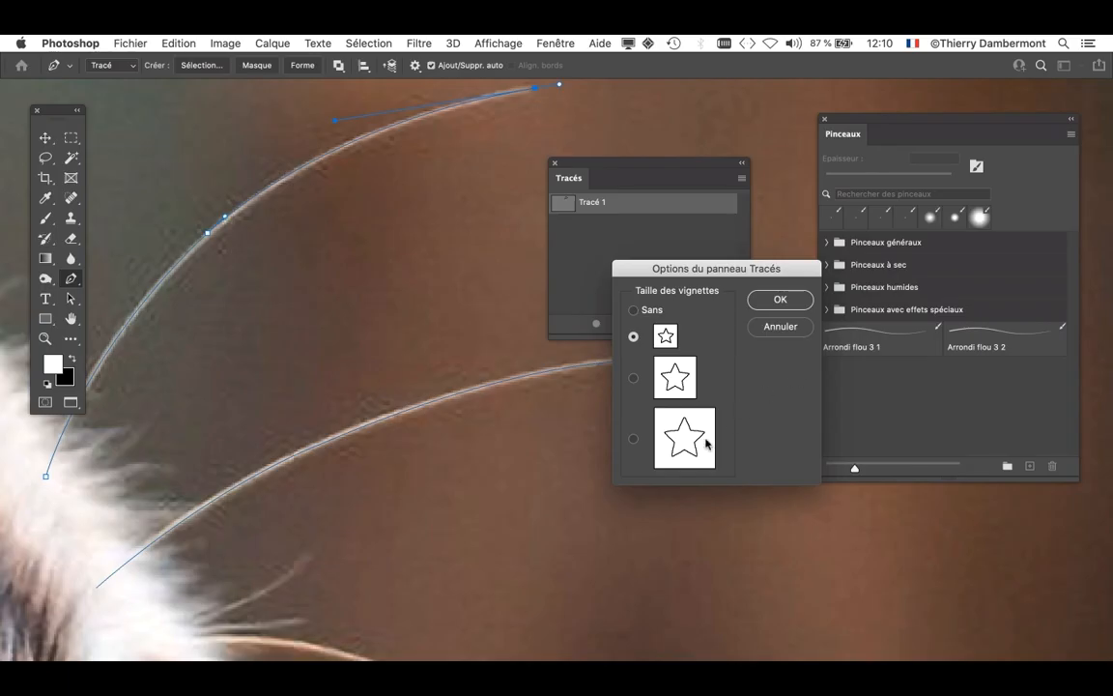
pyautogui.click(706, 439)
pyautogui.click(777, 299)
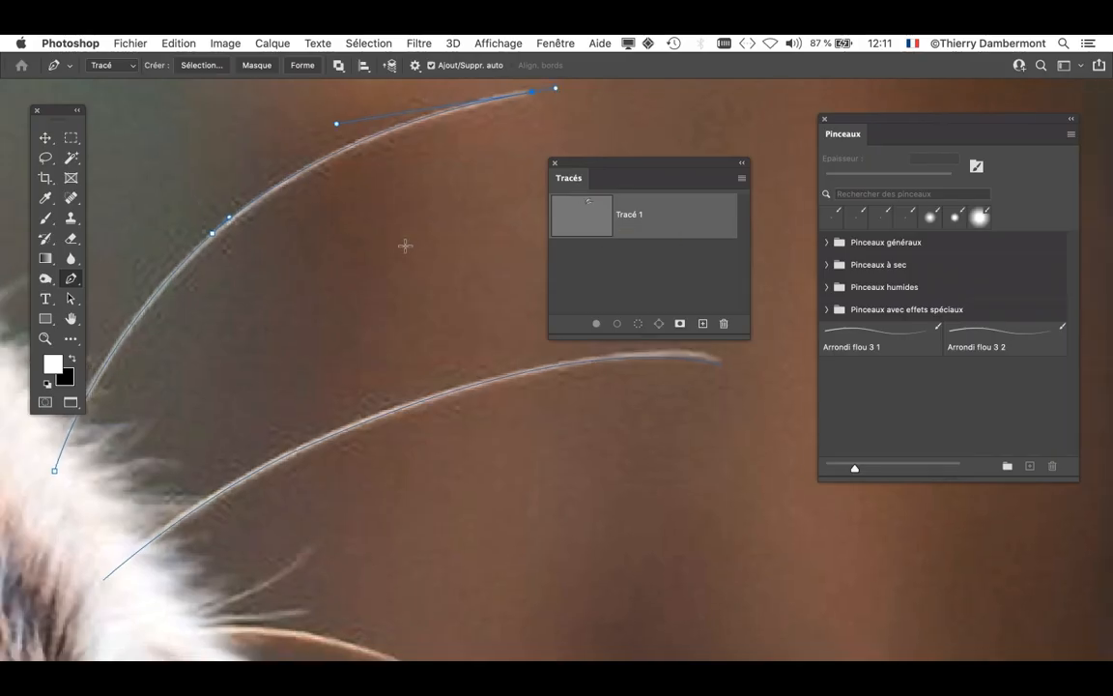
# - Switch to the Path Selection tool and select both traced whisker subpaths together
pyautogui.scroll(-1, 405, 245)
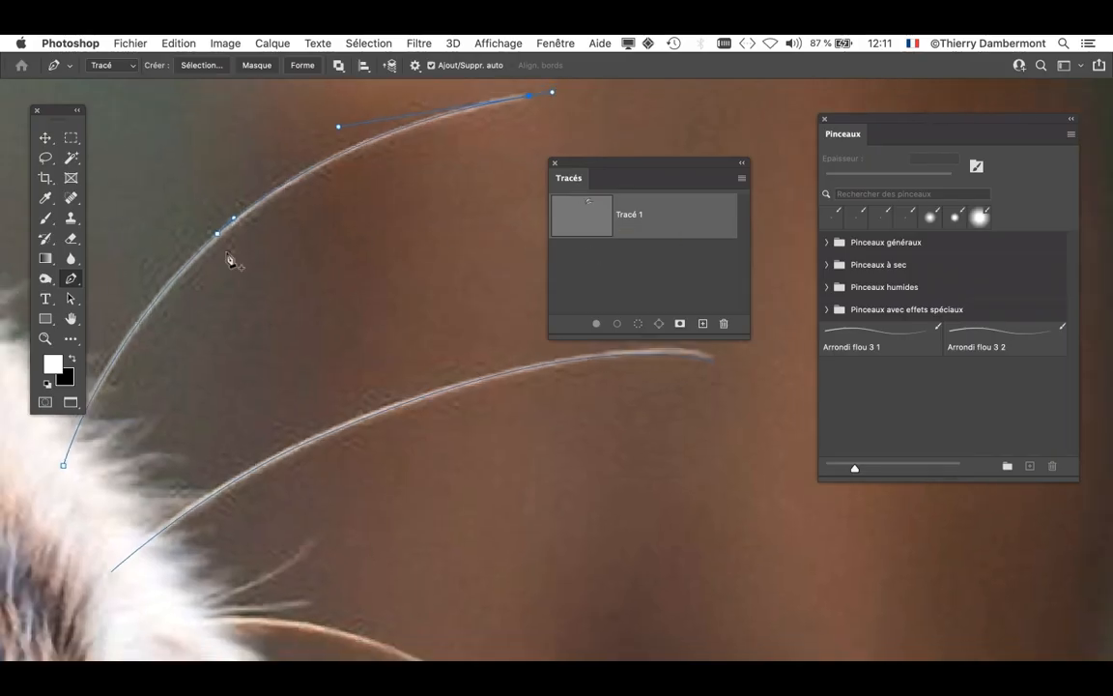
pyautogui.press('a')
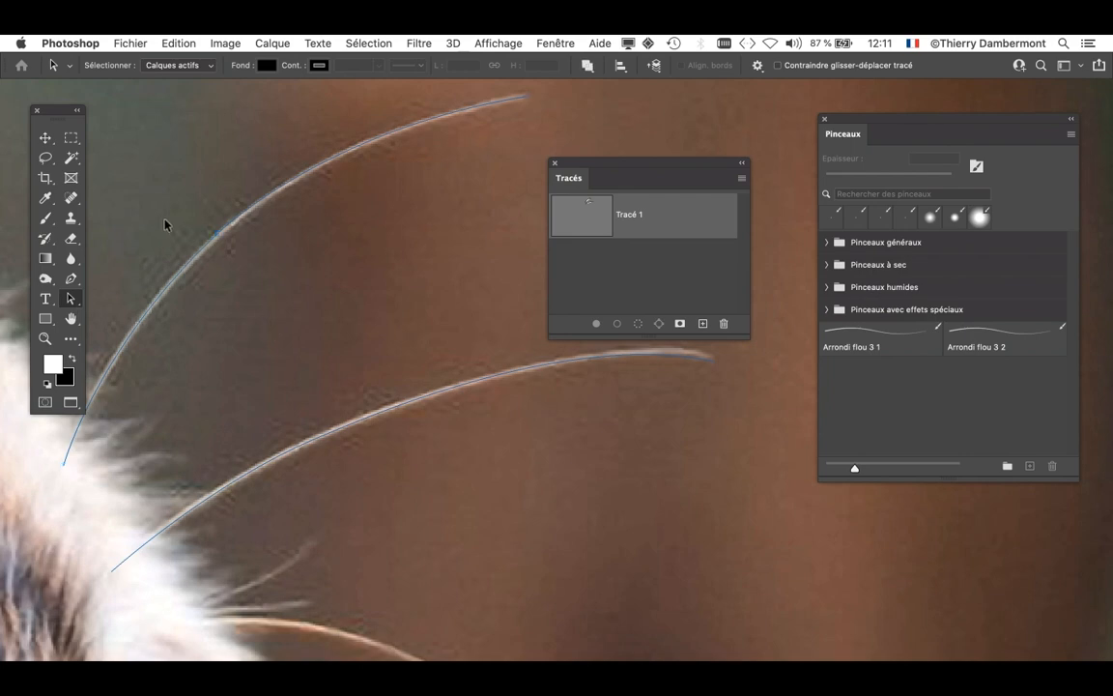
pyautogui.moveTo(410, 527); pyautogui.dragTo(410, 523)
pyautogui.scroll(-1, 410, 524)
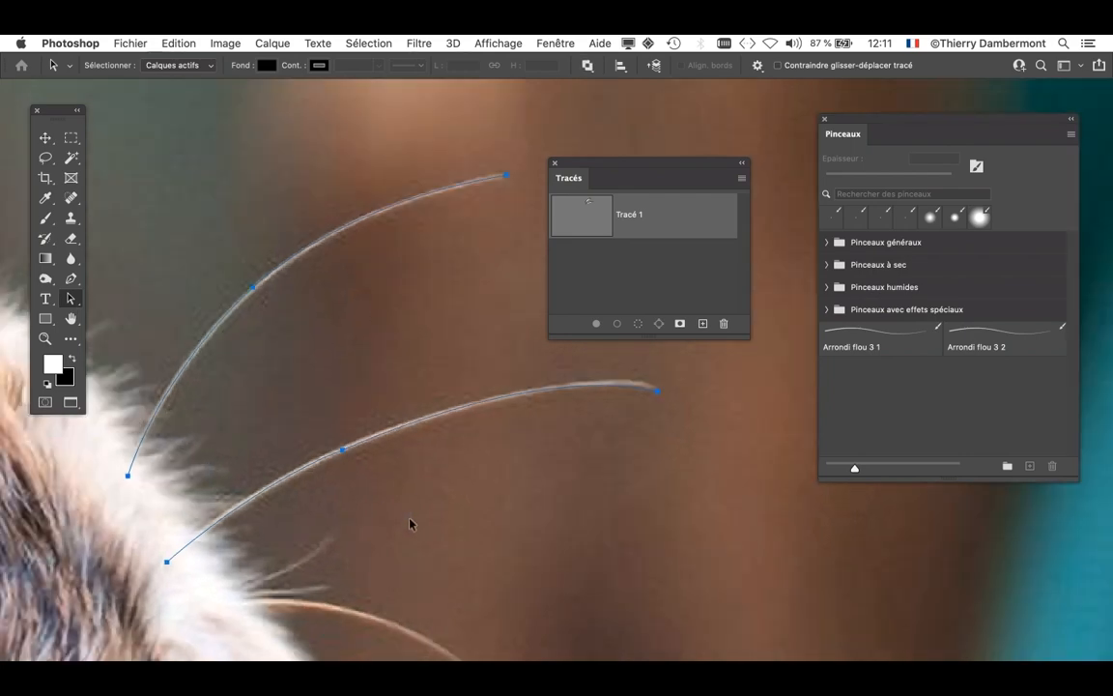
pyautogui.click(368, 341)
pyautogui.moveTo(287, 162); pyautogui.dragTo(513, 500)
# - Check which path commands are offered with no whisker selected, moving the Tracés panel aside and back
pyautogui.moveTo(561, 165); pyautogui.dragTo(278, 118)
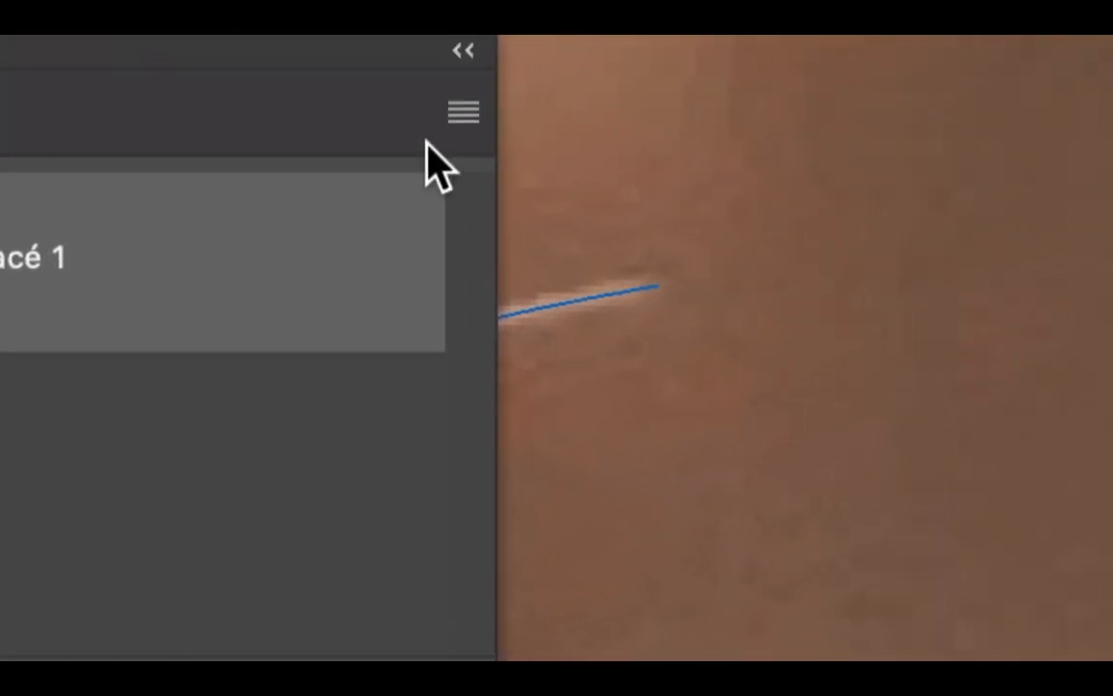
pyautogui.click(432, 135)
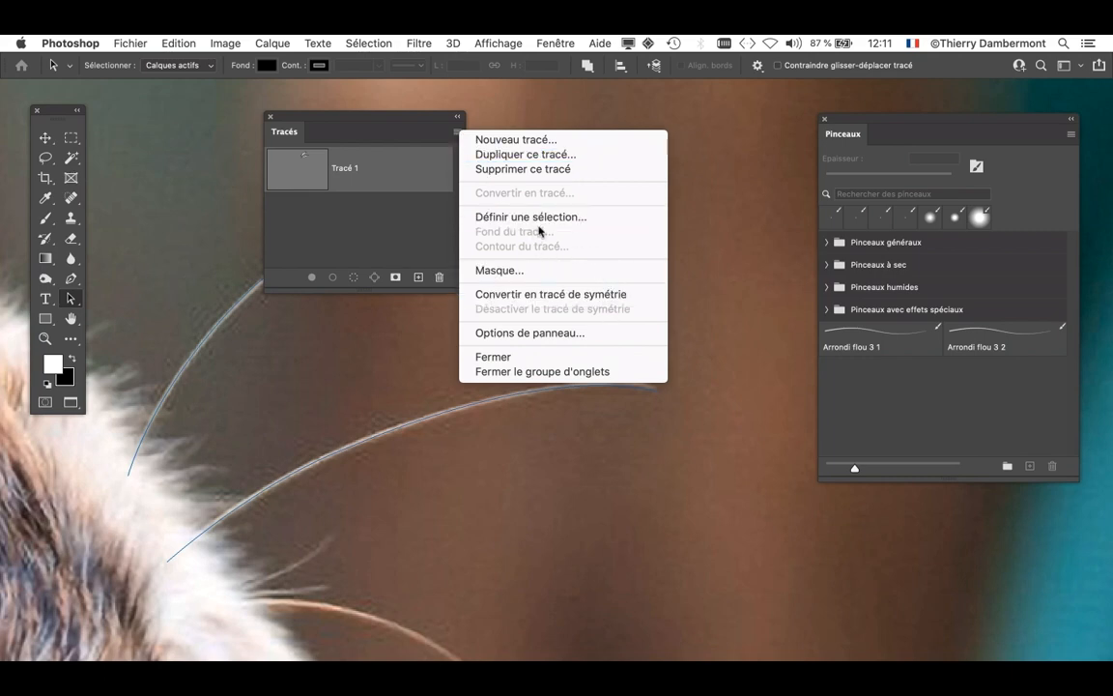
pyautogui.click(329, 119)
pyautogui.moveTo(329, 117); pyautogui.dragTo(644, 120)
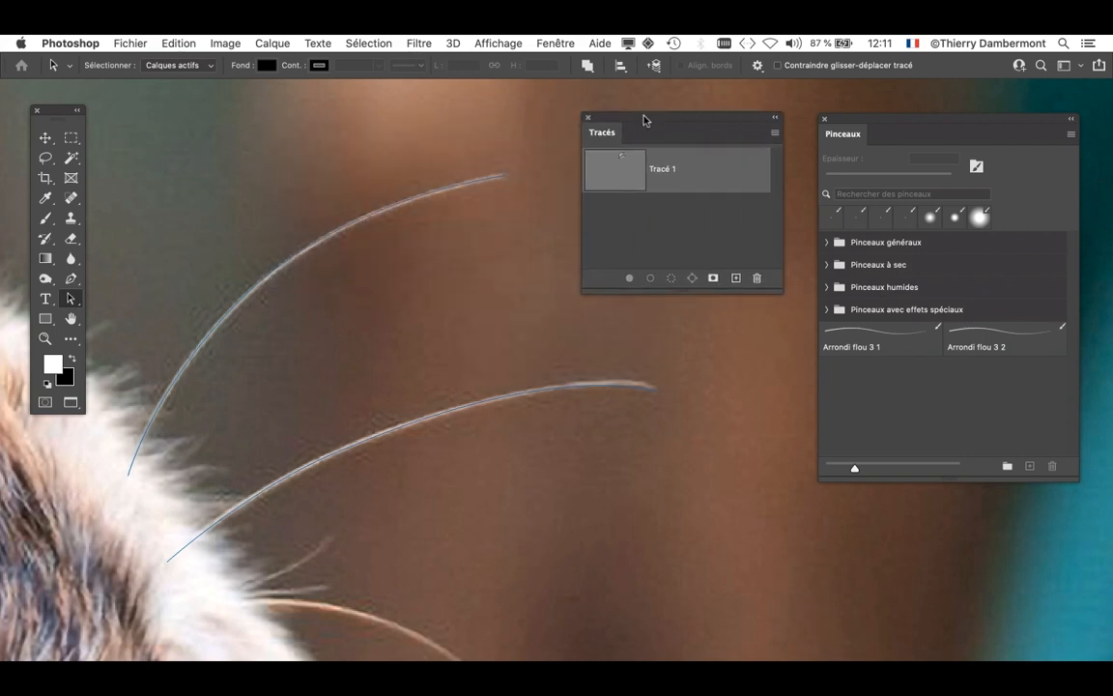
# - Select both whisker subpaths and check which fill and stroke commands are offered for the whole path
pyautogui.moveTo(530, 442); pyautogui.dragTo(531, 442)
pyautogui.moveTo(723, 134); pyautogui.dragTo(573, 114)
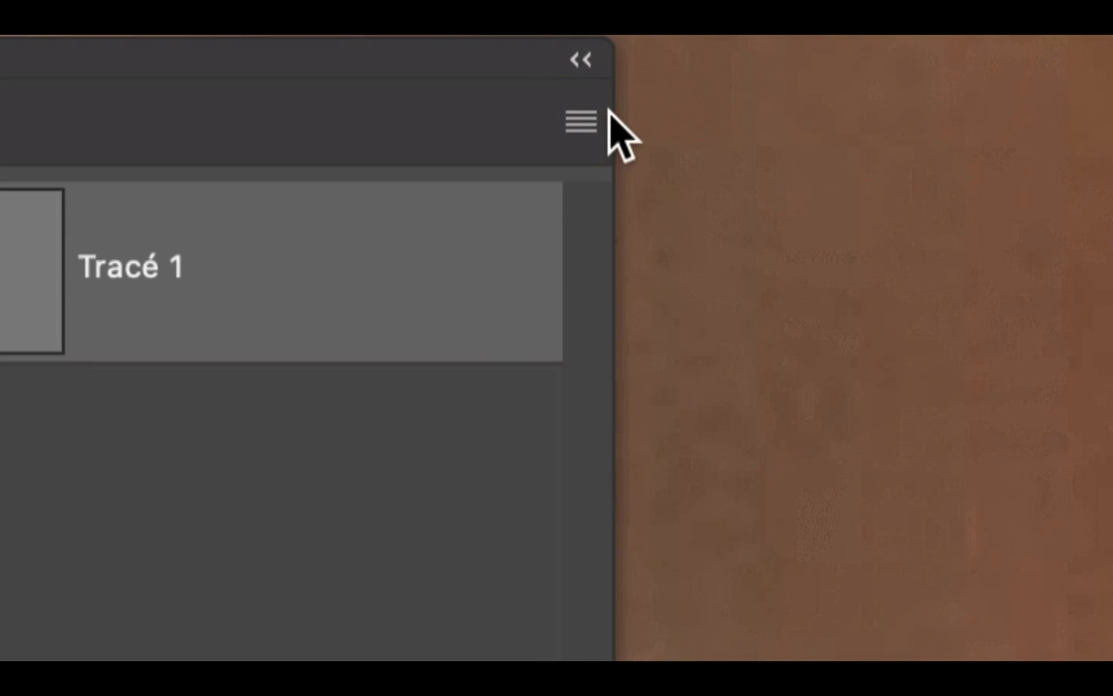
pyautogui.click(605, 116)
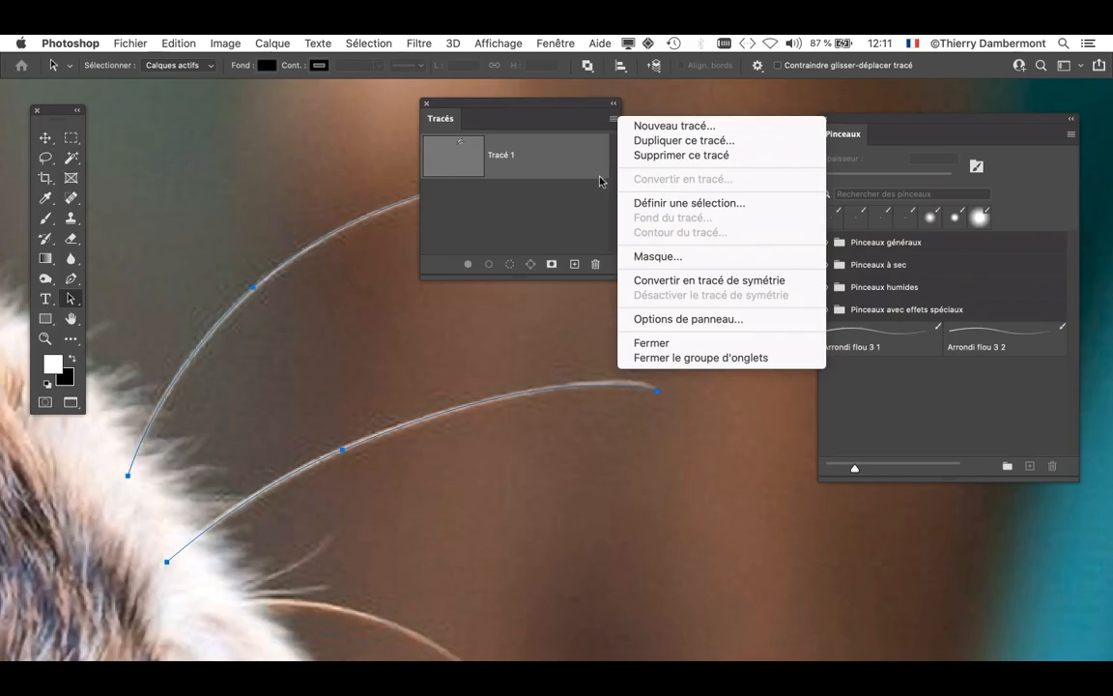
pyautogui.click(584, 218)
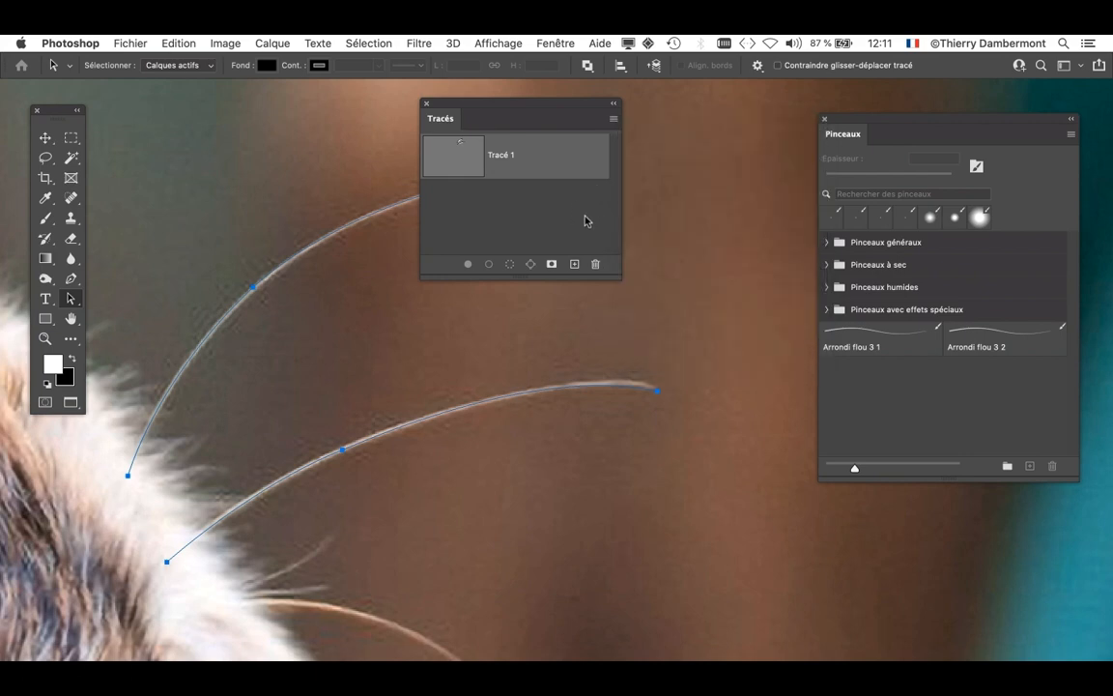
# - Uncover and select only the uppermost whisker subpath, and check the commands offered for a path portion
pyautogui.moveTo(531, 108); pyautogui.dragTo(668, 135)
pyautogui.click(494, 178)
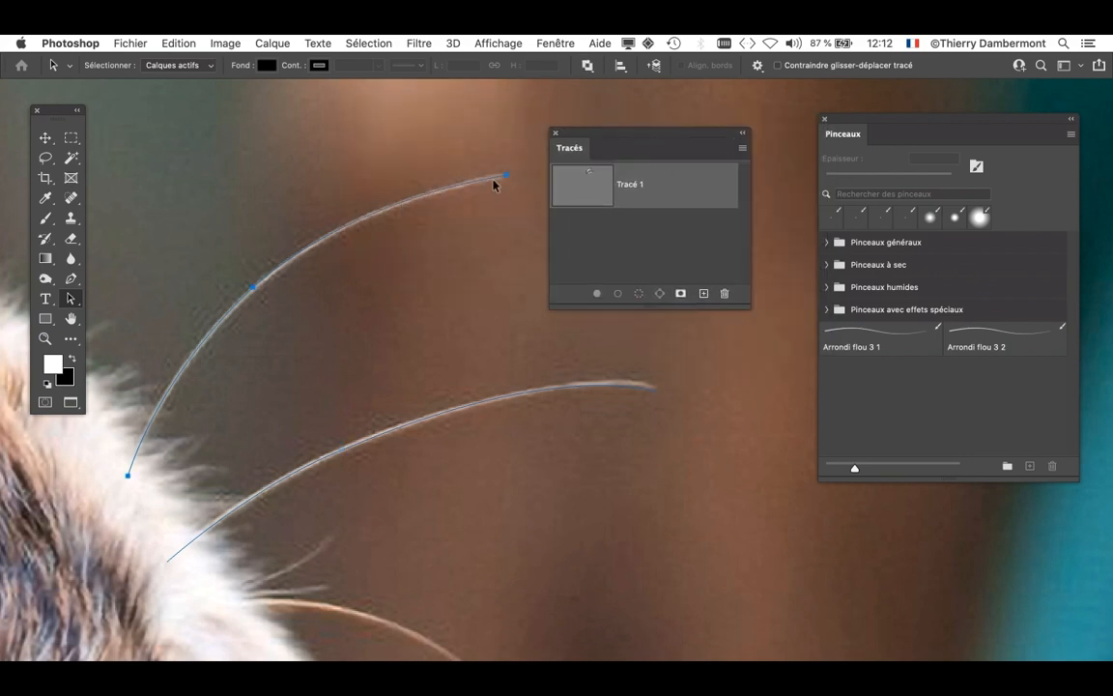
pyautogui.click(741, 148)
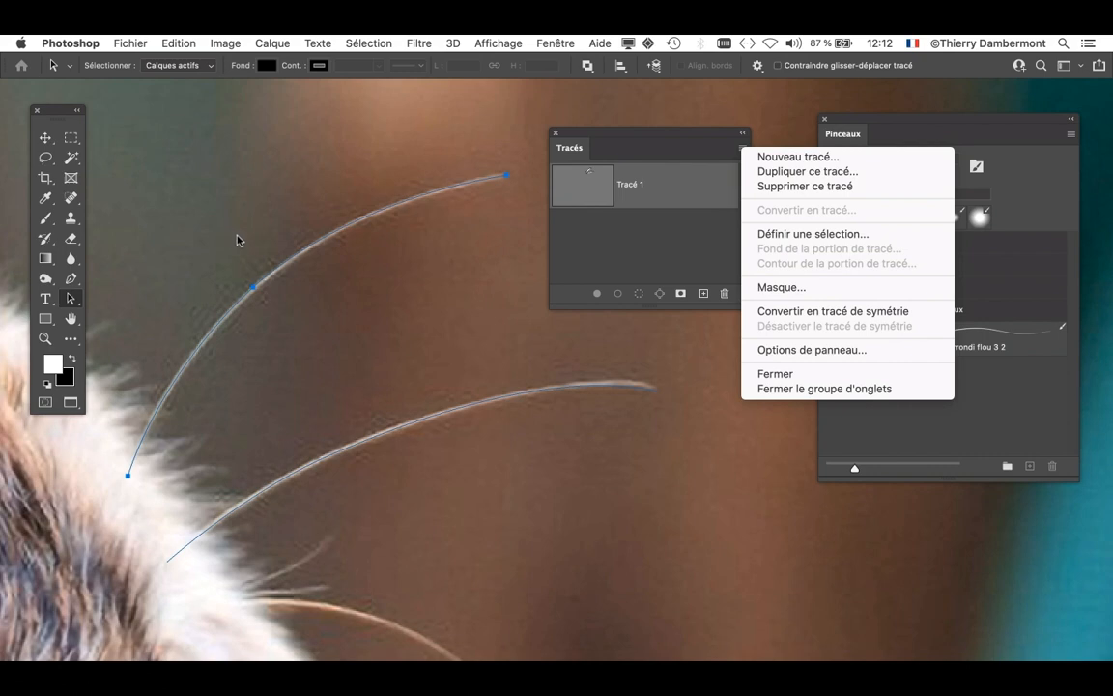
# - Deselect the whisker subpaths, activate the Brush tool and check the path stroke commands offered for Tracé 1
pyautogui.click(46, 220)
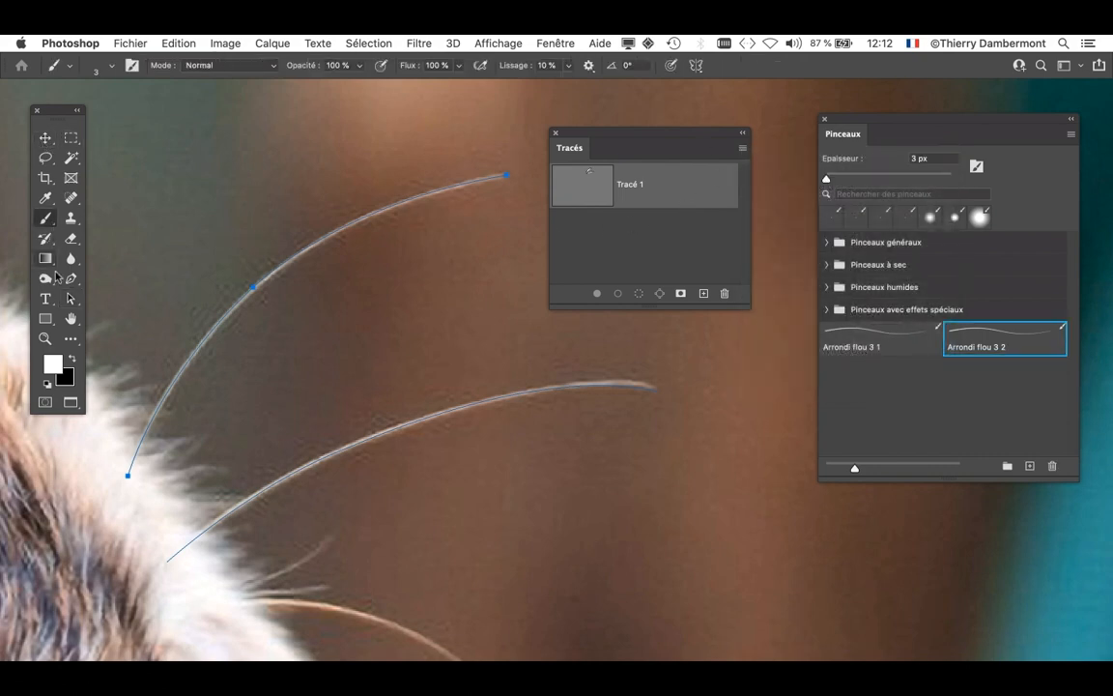
pyautogui.click(70, 301)
pyautogui.click(213, 191)
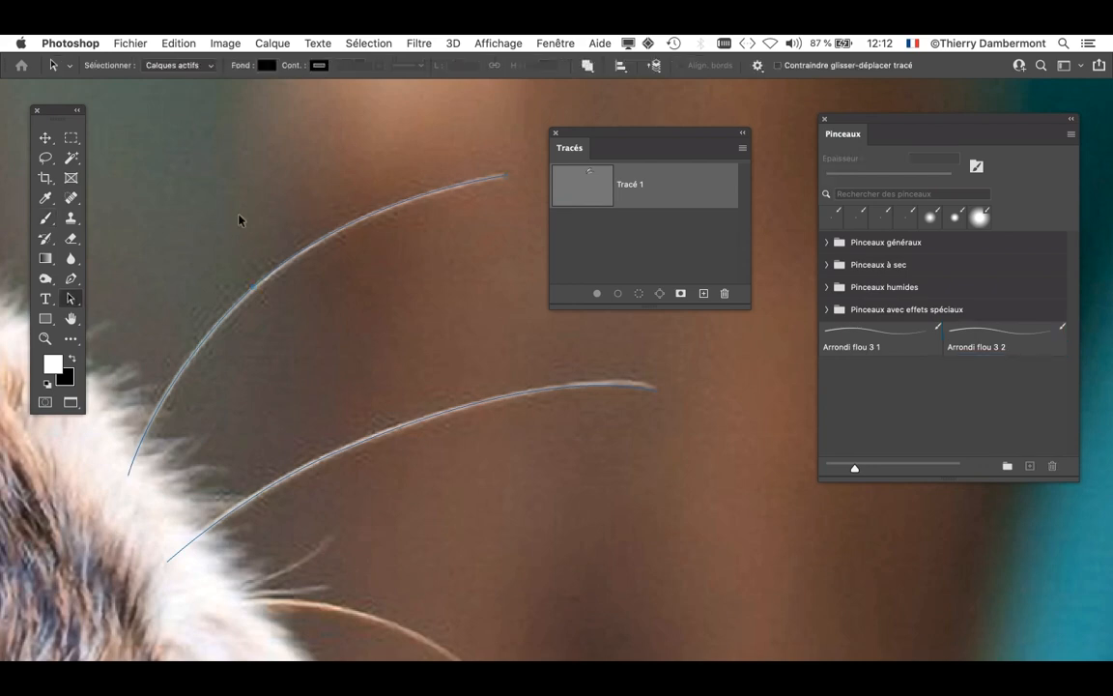
pyautogui.click(46, 220)
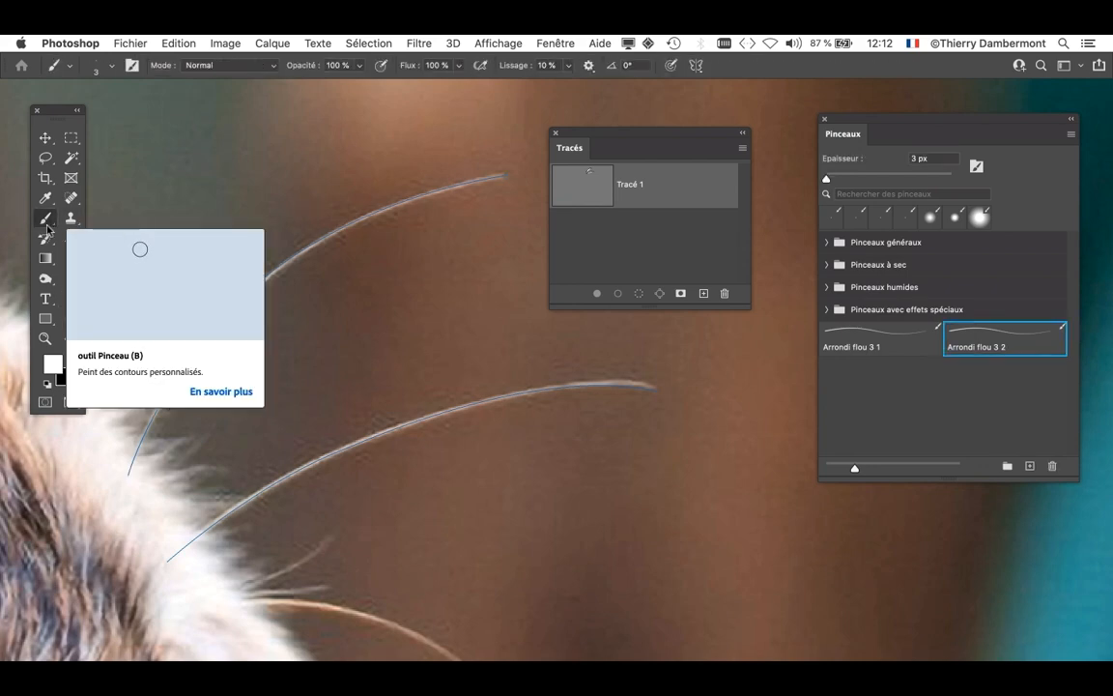
pyautogui.click(741, 150)
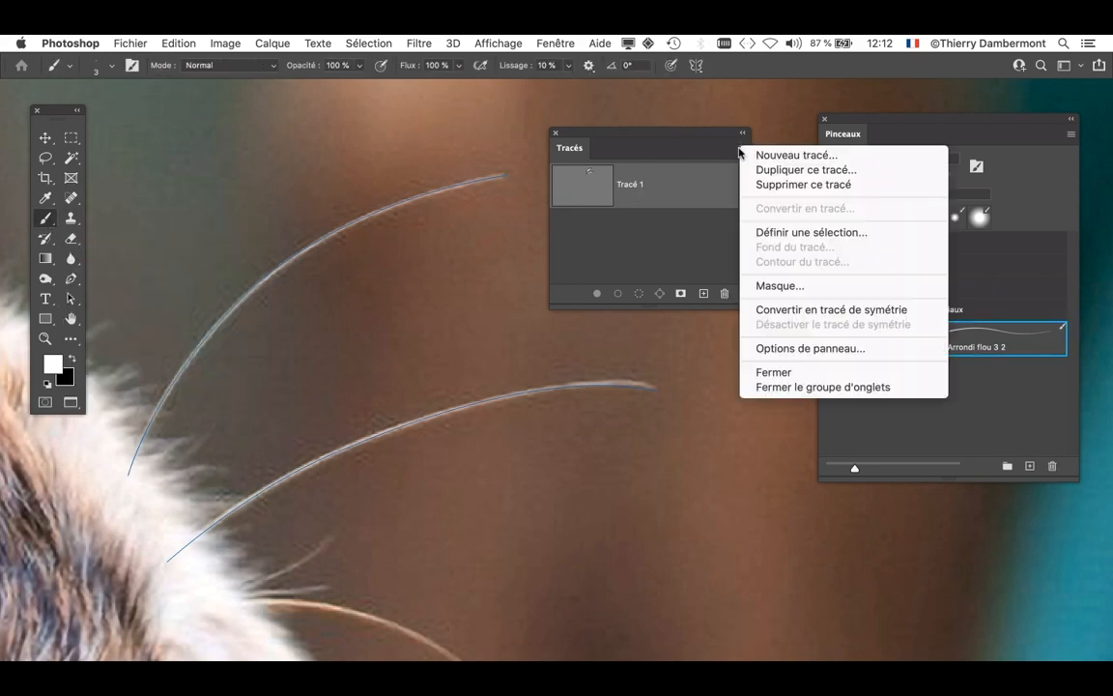
pyautogui.click(725, 152)
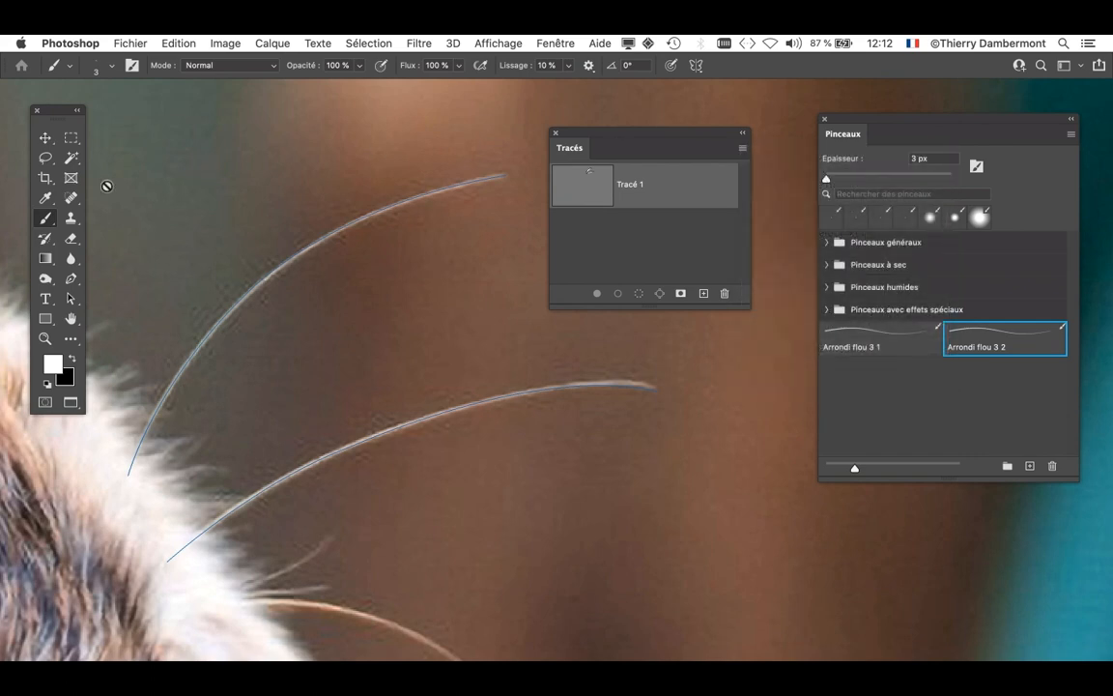
# - Reselect the uppermost whisker subpath with the Path Selection tool and move the Tracés panel slightly higher
pyautogui.click(71, 298)
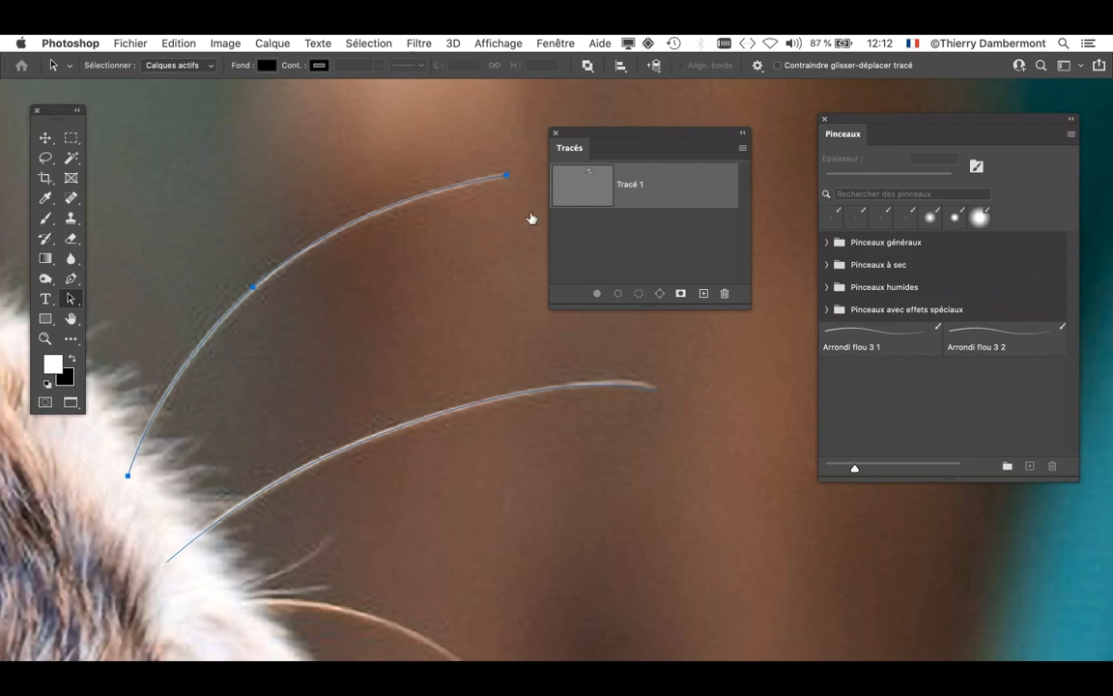
pyautogui.moveTo(626, 135); pyautogui.dragTo(603, 113)
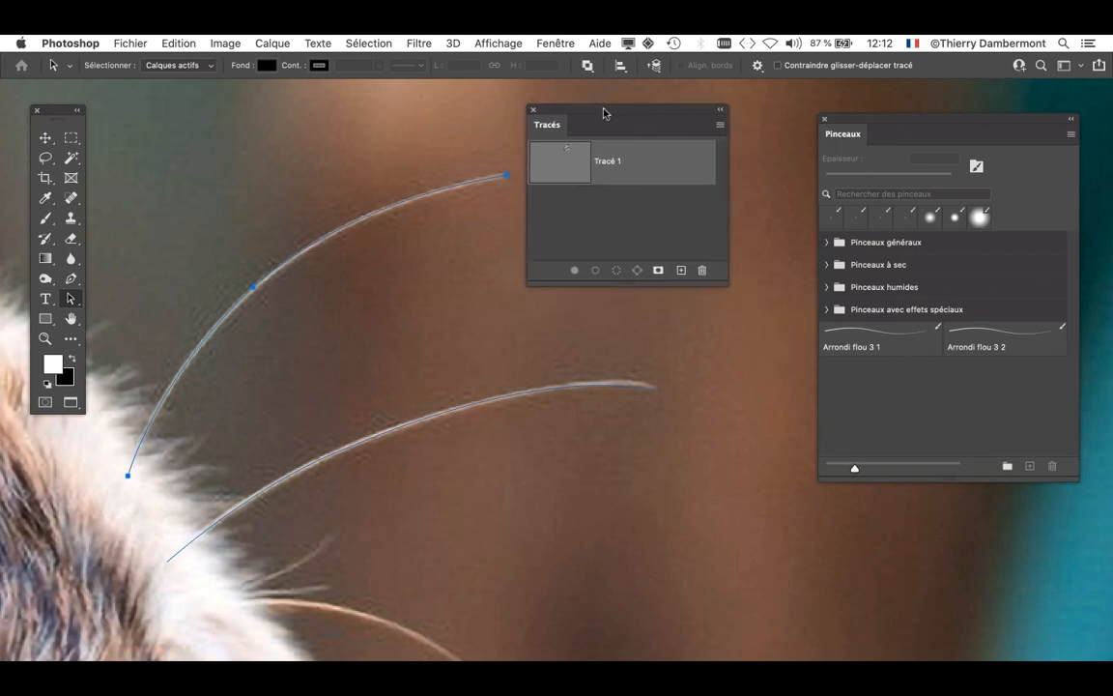
# - Choose the "Arrondi flou 3 2" brush preset at 3 px for stroking the whisker paths
pyautogui.click(720, 126)
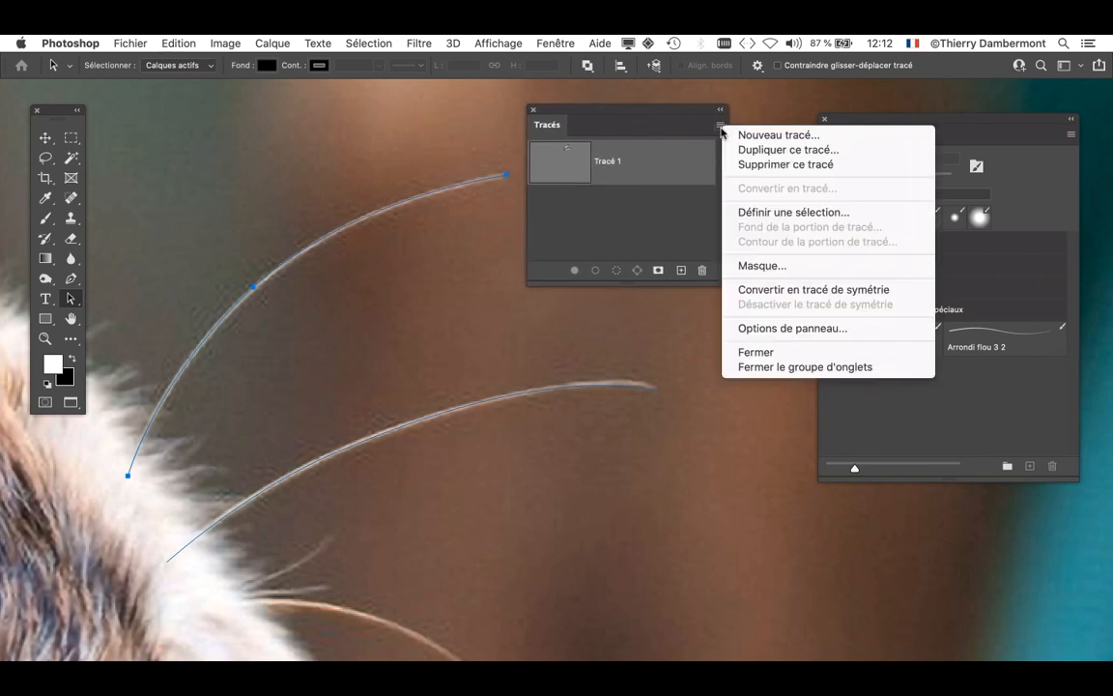
pyautogui.click(721, 130)
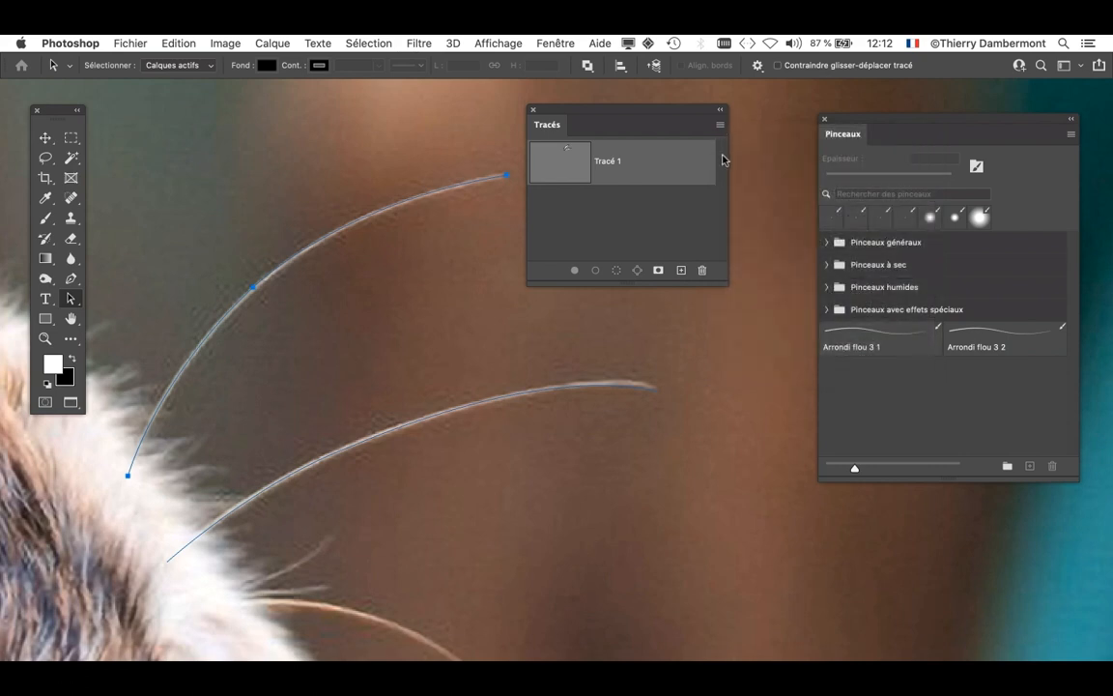
pyautogui.click(1016, 336)
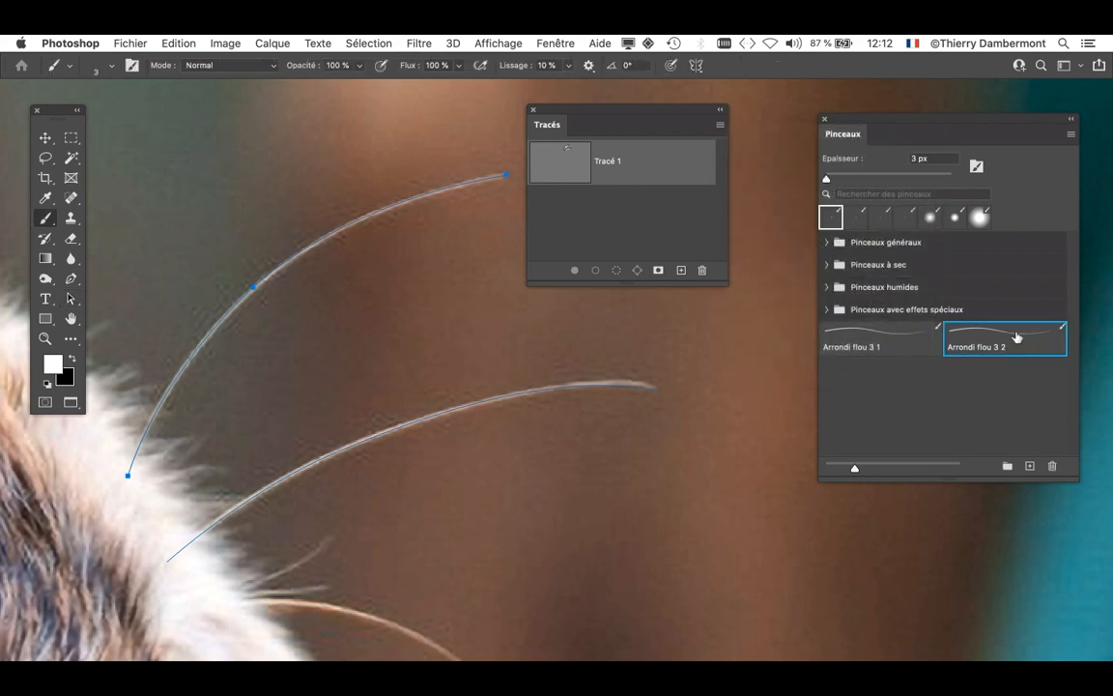
pyautogui.click(721, 128)
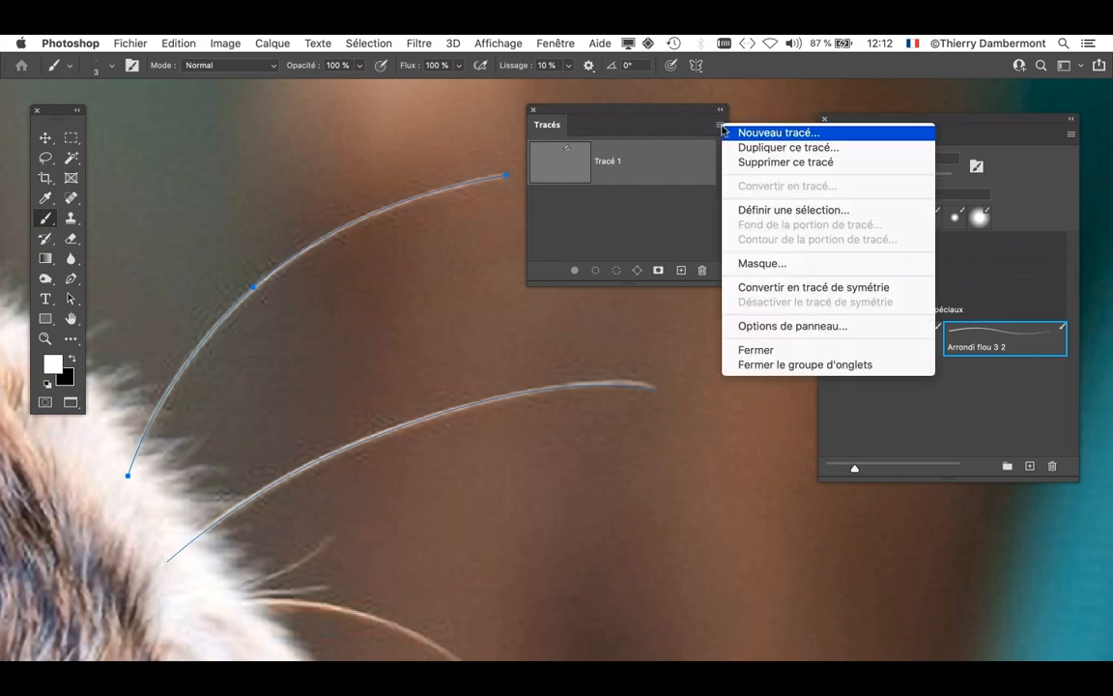
pyautogui.click(736, 132)
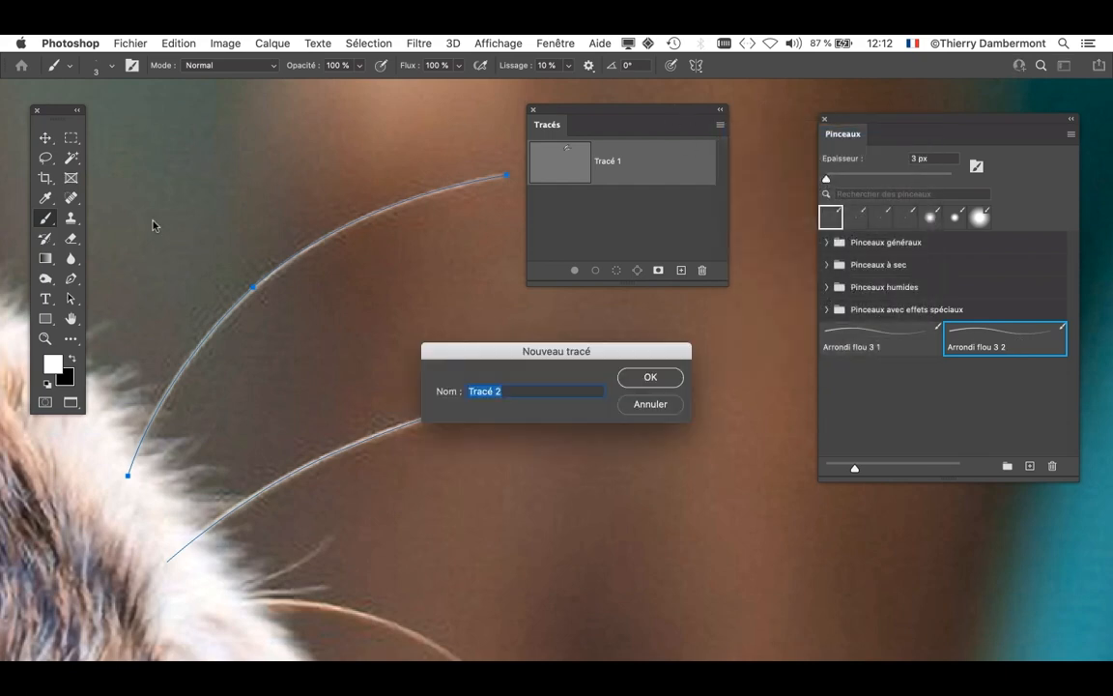
pyautogui.click(655, 405)
# - Activate the Path Selection tool, show the rabbit's whole head, and display the Calques panel expanded as a floating panel
pyautogui.click(71, 300)
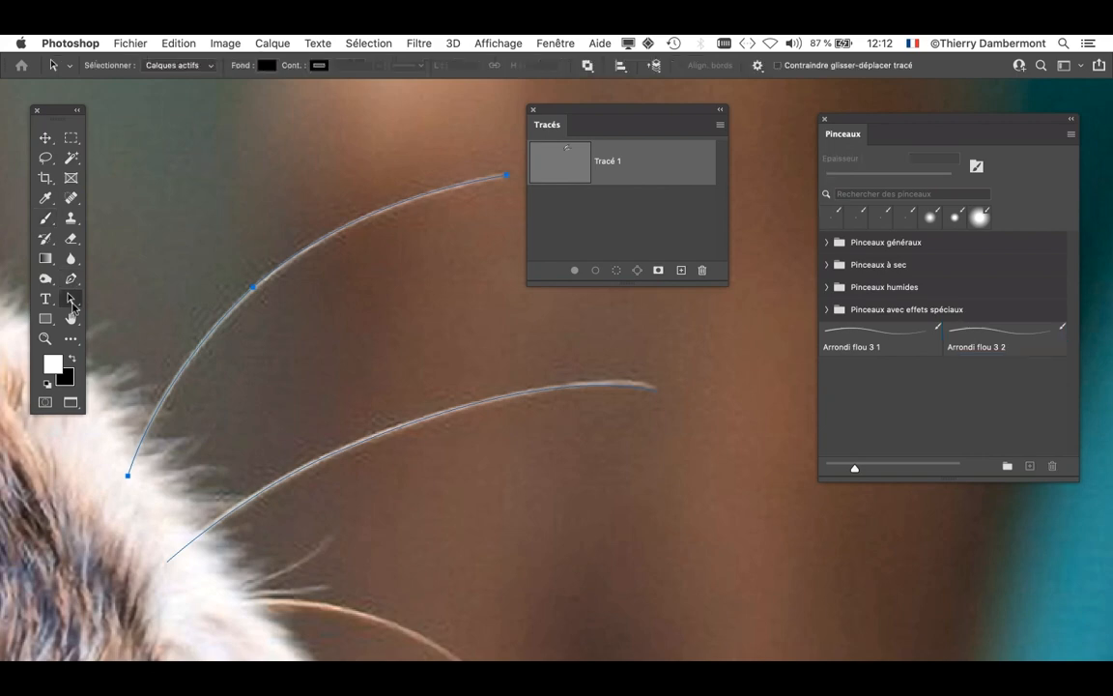
pyautogui.scroll(-6, 470, 305)
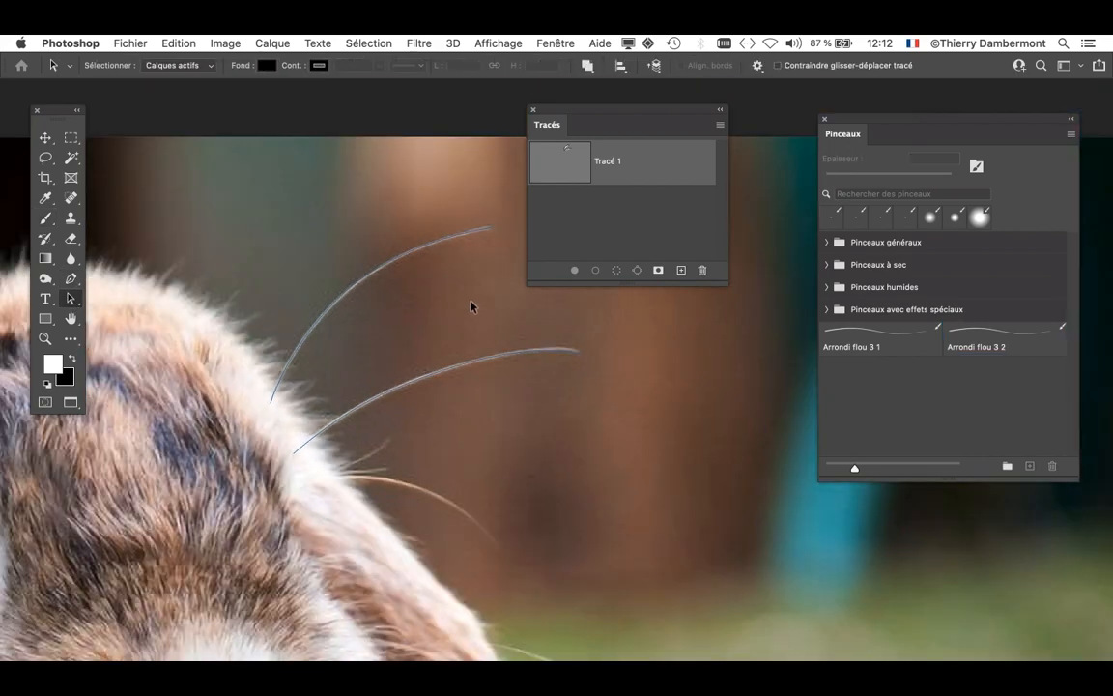
pyautogui.scroll(-2, 471, 307)
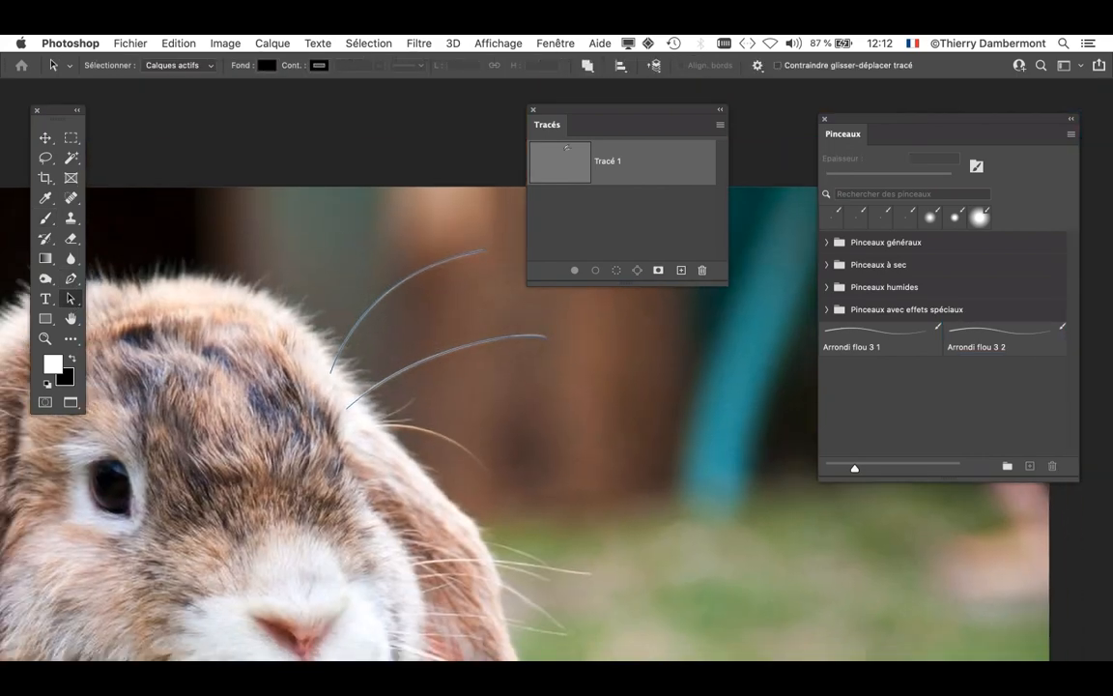
pyautogui.press('F7')
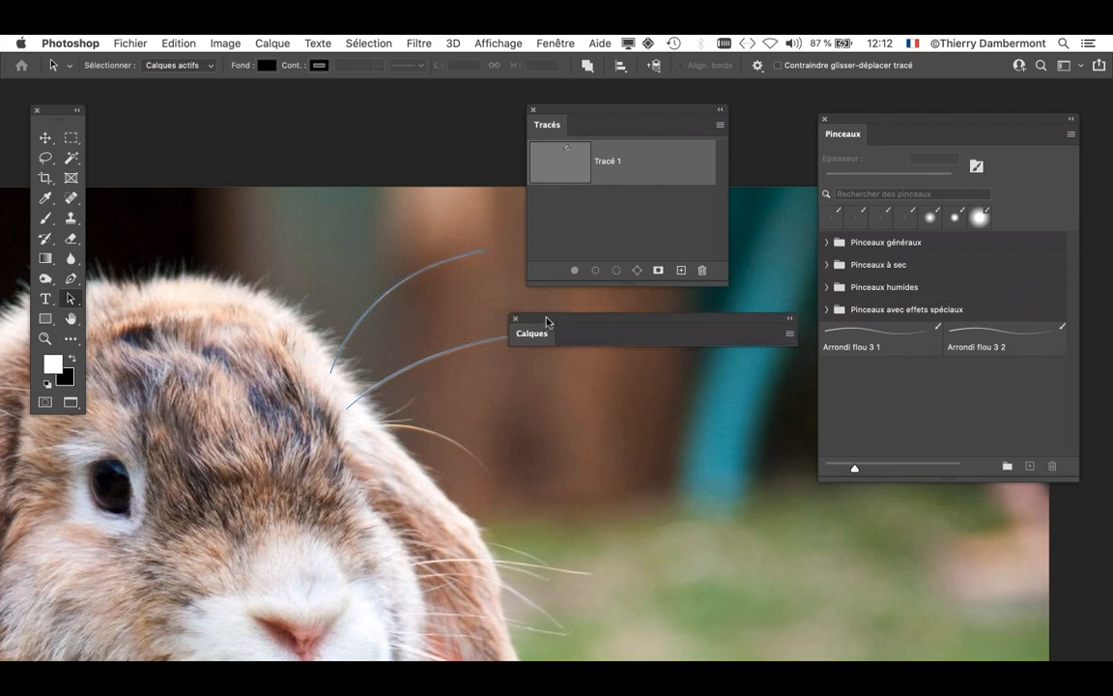
pyautogui.doubleClick(547, 321)
pyautogui.click(546, 340)
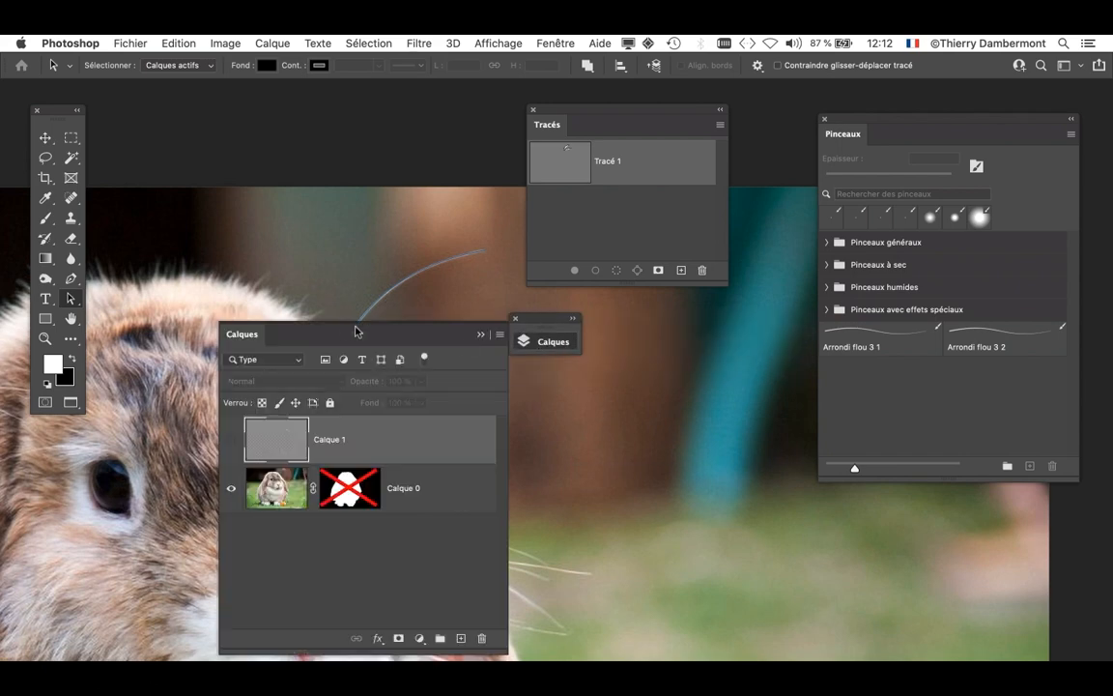
pyautogui.moveTo(355, 328); pyautogui.dragTo(287, 180)
pyautogui.moveTo(165, 162); pyautogui.dragTo(166, 166)
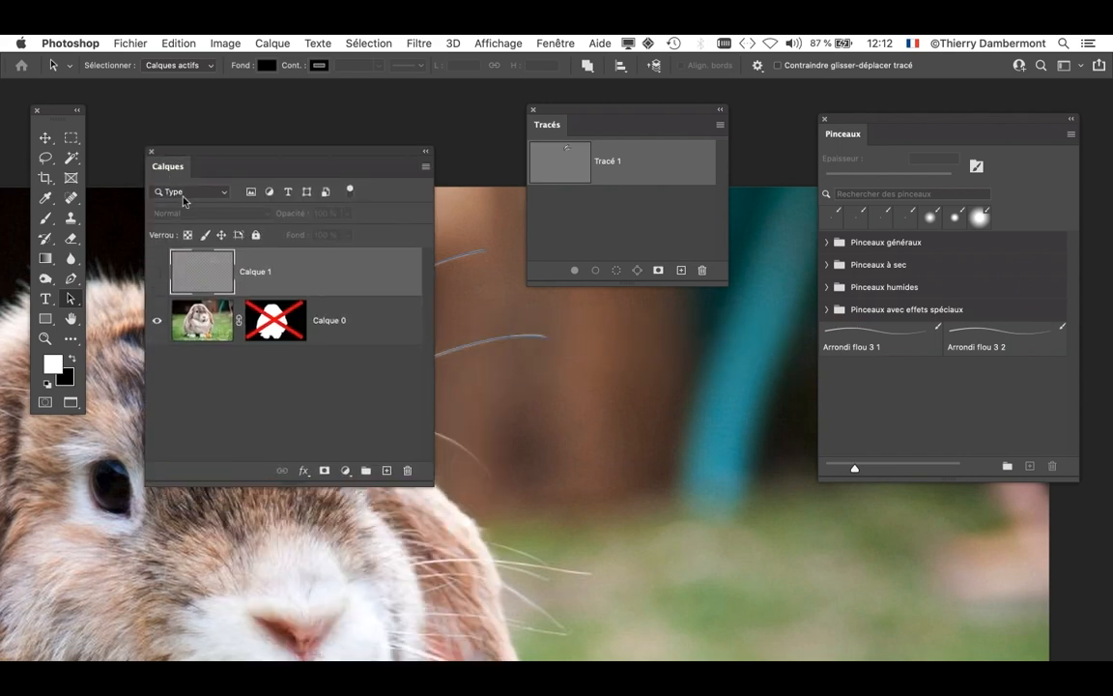
# - Preview the strokes on Calque 1, hide that layer again, and add a new empty layer above it
pyautogui.click(157, 273)
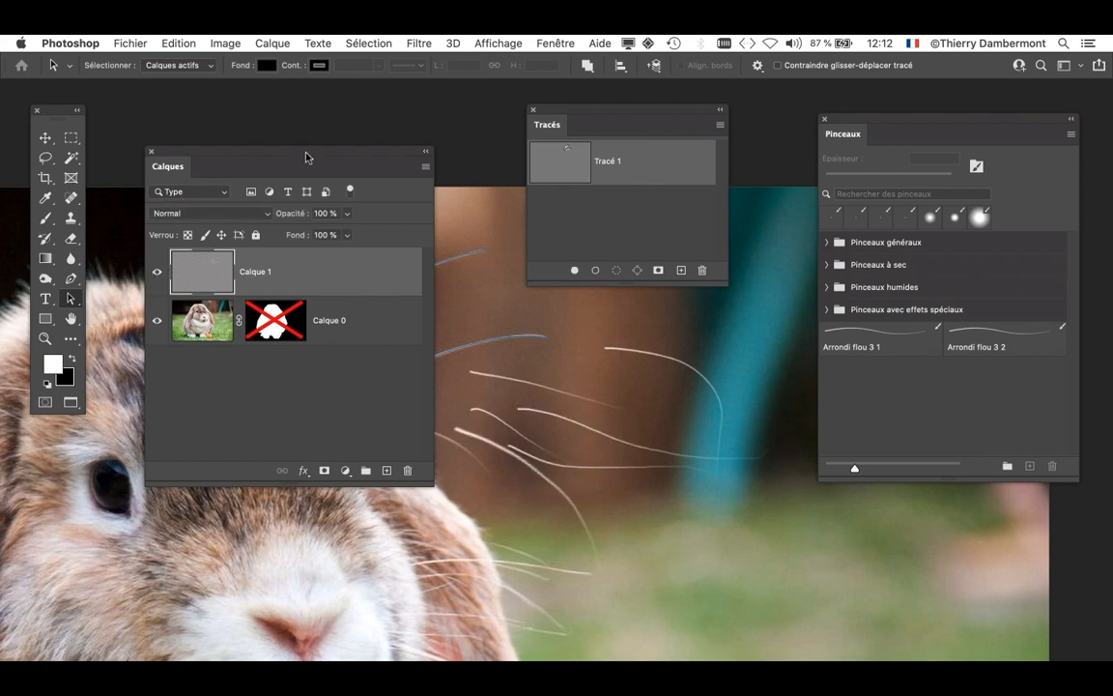
pyautogui.moveTo(305, 157); pyautogui.dragTo(340, 174)
pyautogui.click(191, 286)
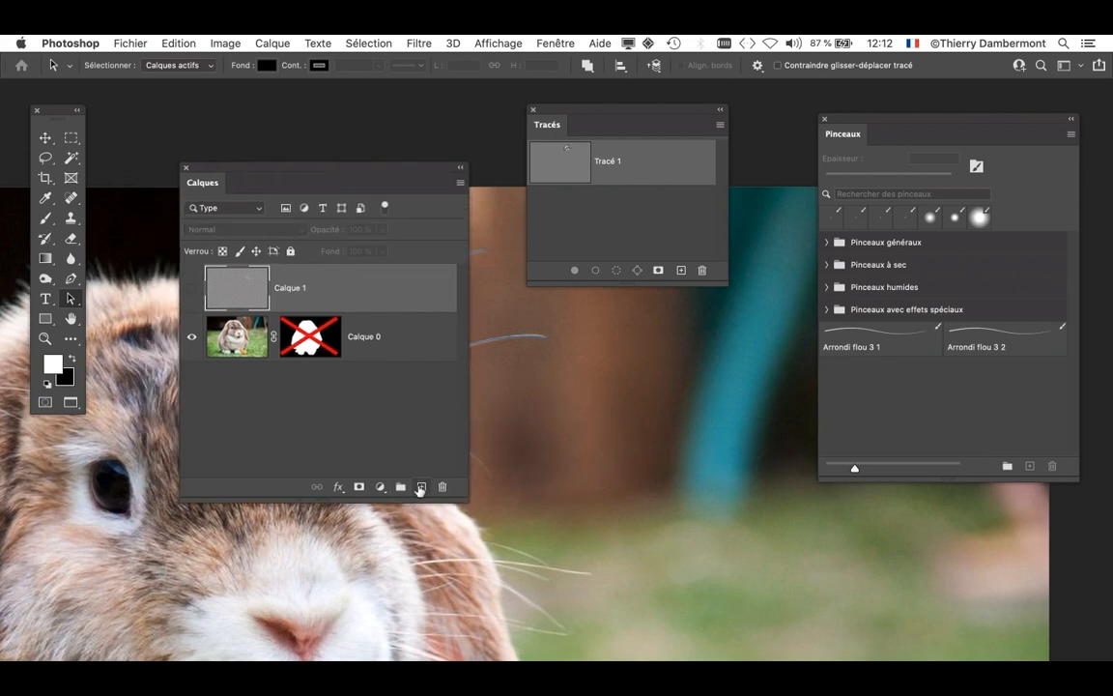
pyautogui.click(420, 487)
pyautogui.moveTo(268, 181); pyautogui.dragTo(655, 435)
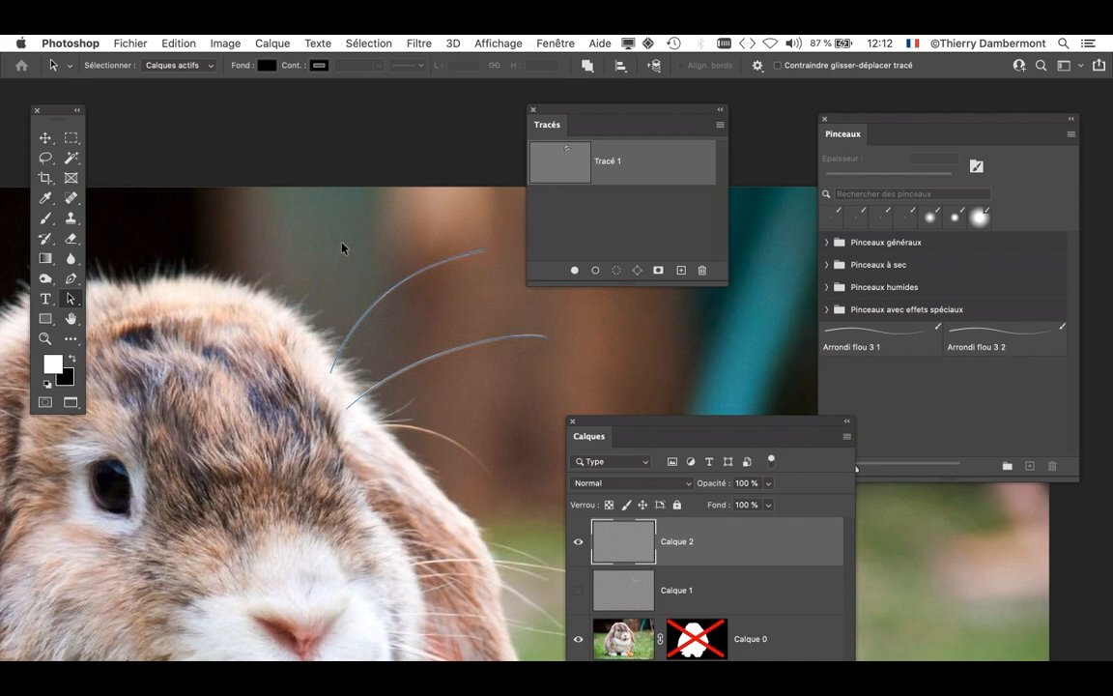
# - Rearrange the Tracés, Calques and Pinceaux panels so they no longer cover the two whisker paths
pyautogui.click(719, 124)
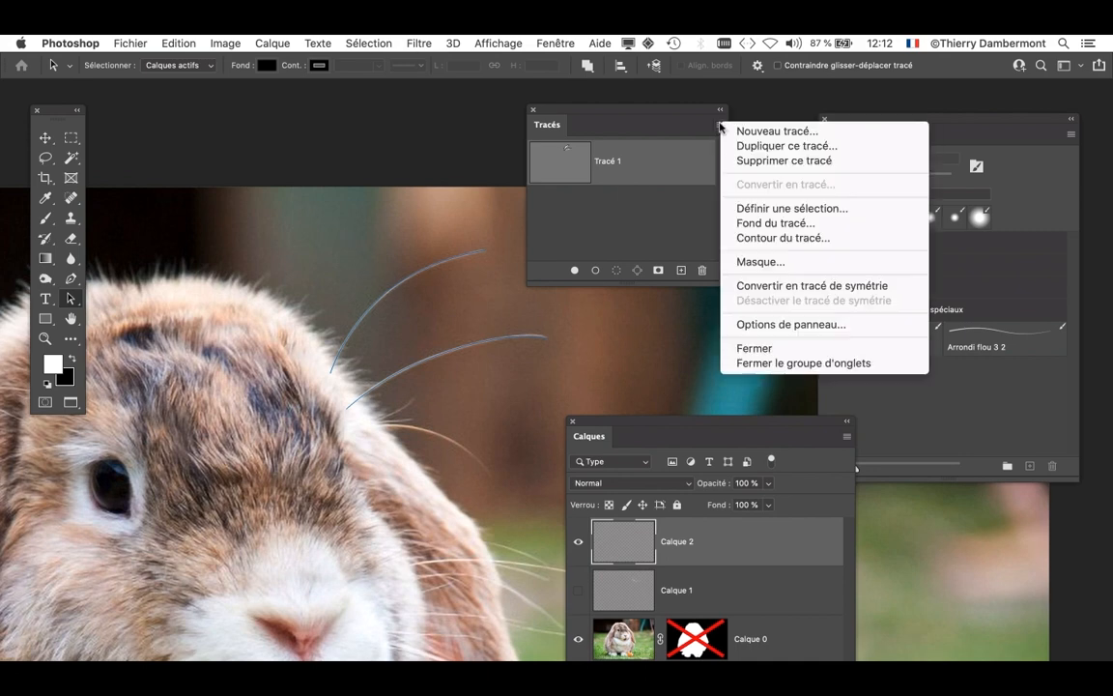
pyautogui.click(689, 213)
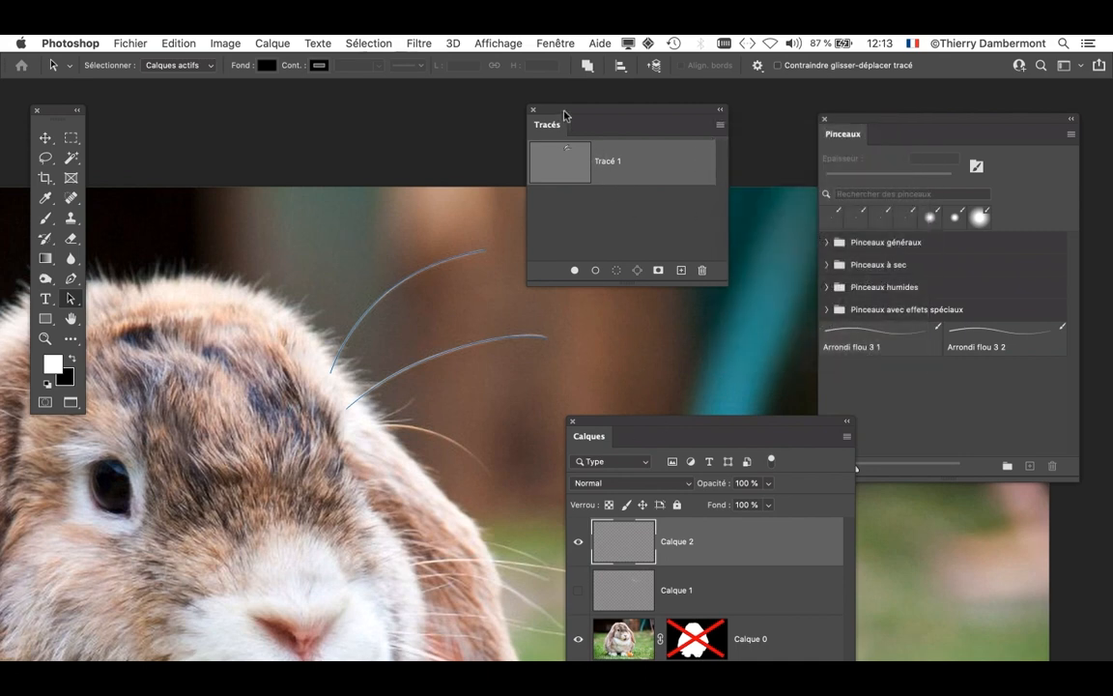
pyautogui.moveTo(564, 114); pyautogui.dragTo(154, 109)
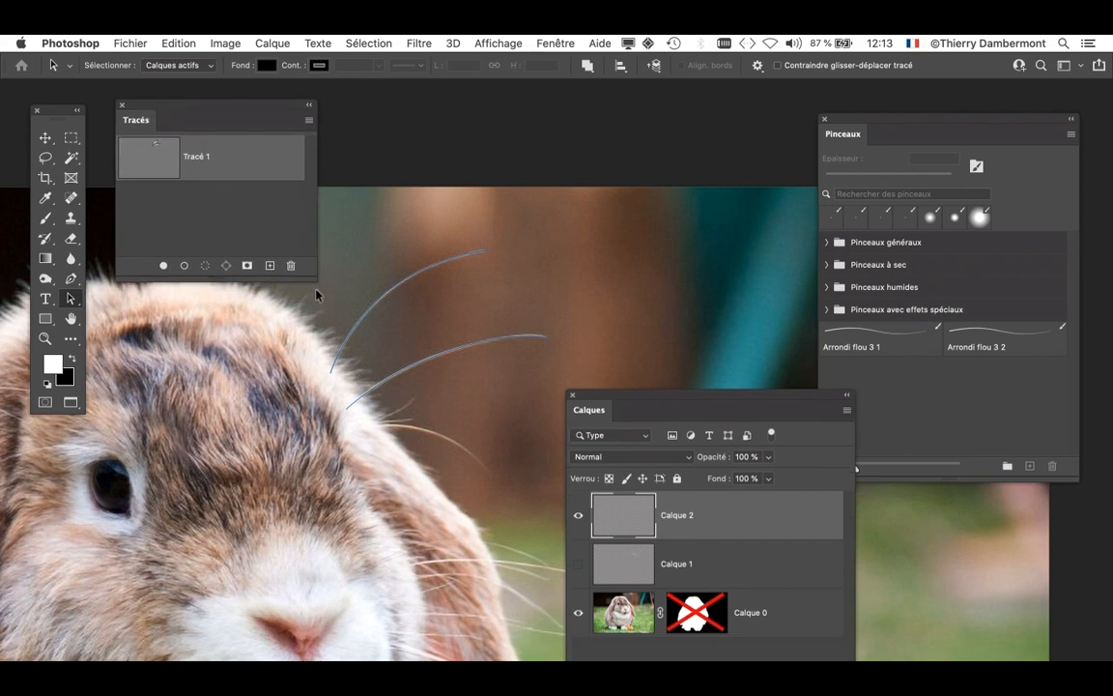
pyautogui.moveTo(598, 399); pyautogui.dragTo(597, 215)
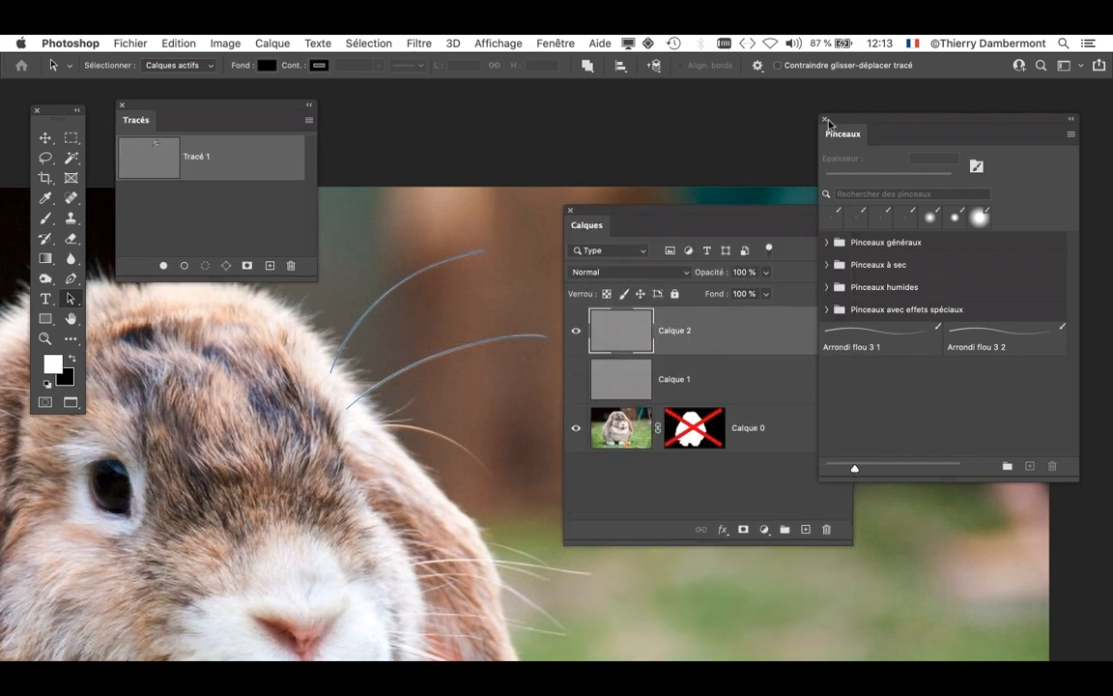
pyautogui.moveTo(870, 132); pyautogui.dragTo(921, 545)
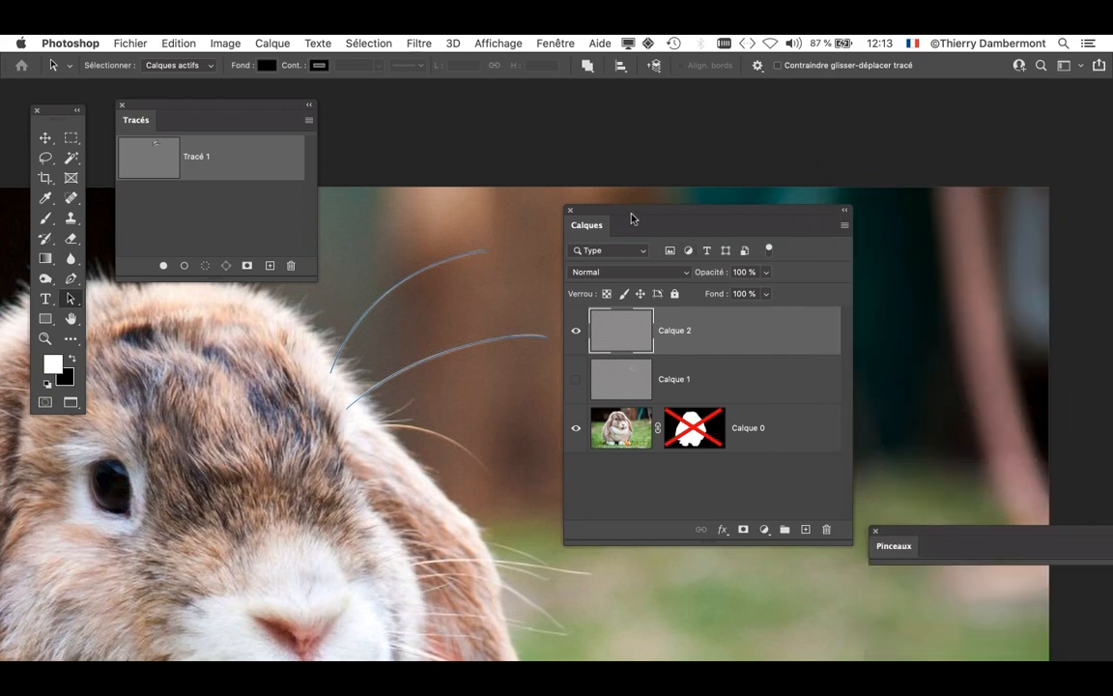
pyautogui.moveTo(632, 218); pyautogui.dragTo(638, 125)
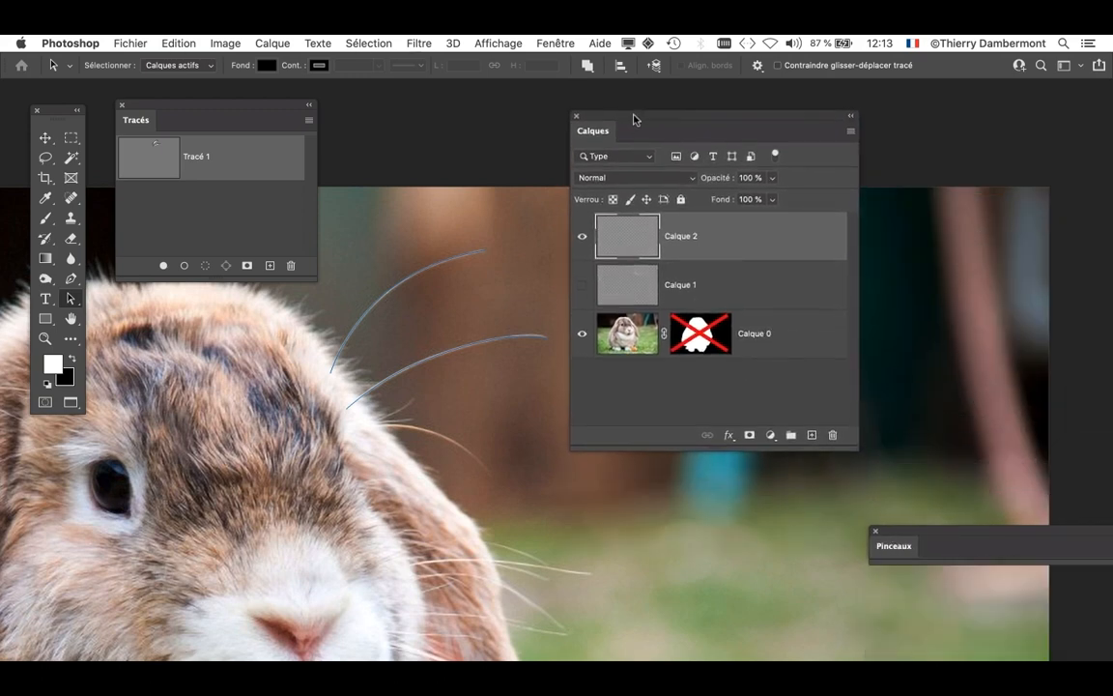
# - Check the path commands with the hidden Calque 1 selected and Calque 2 hidden, and make Calque 2 active and visible again
pyautogui.click(583, 238)
pyautogui.click(635, 294)
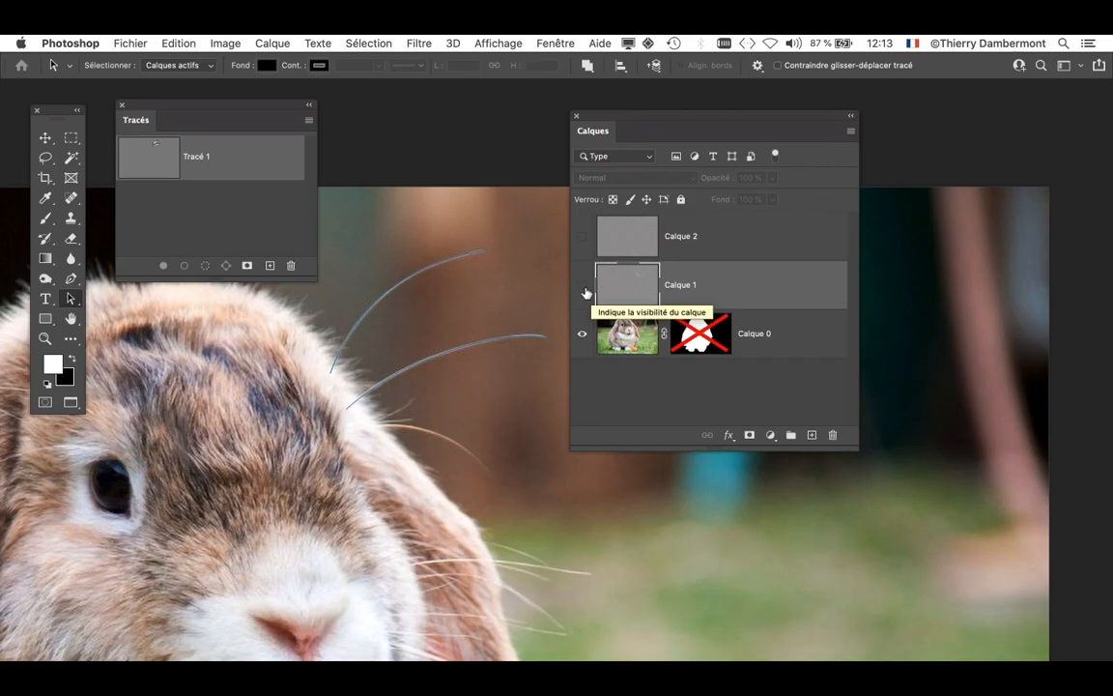
pyautogui.click(309, 122)
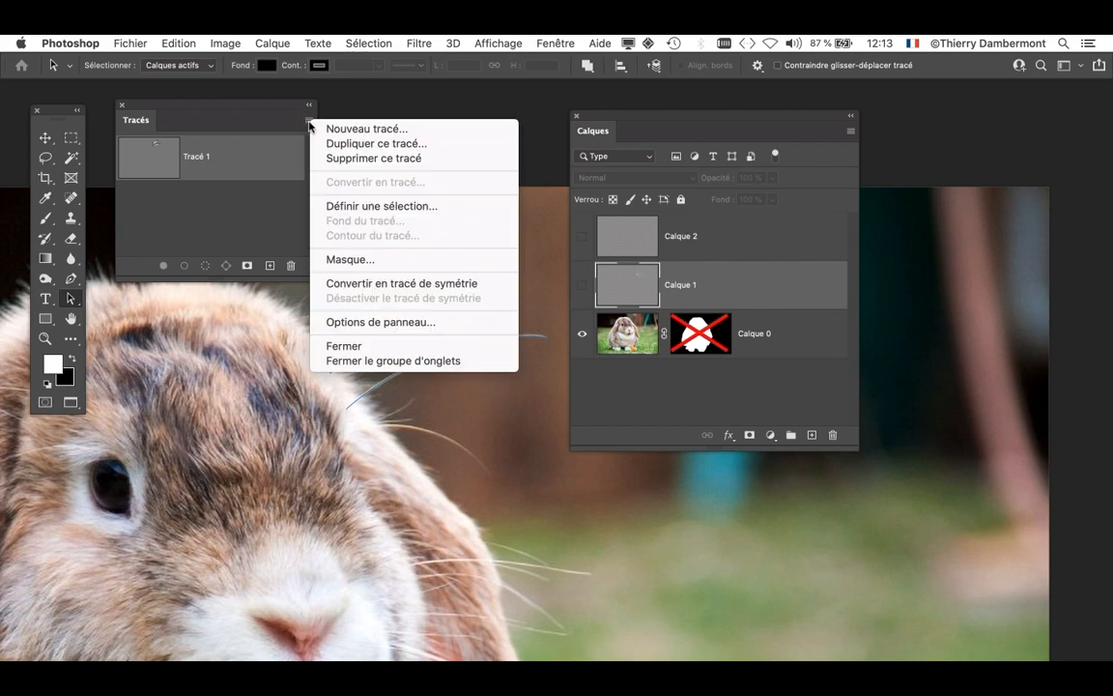
pyautogui.click(311, 126)
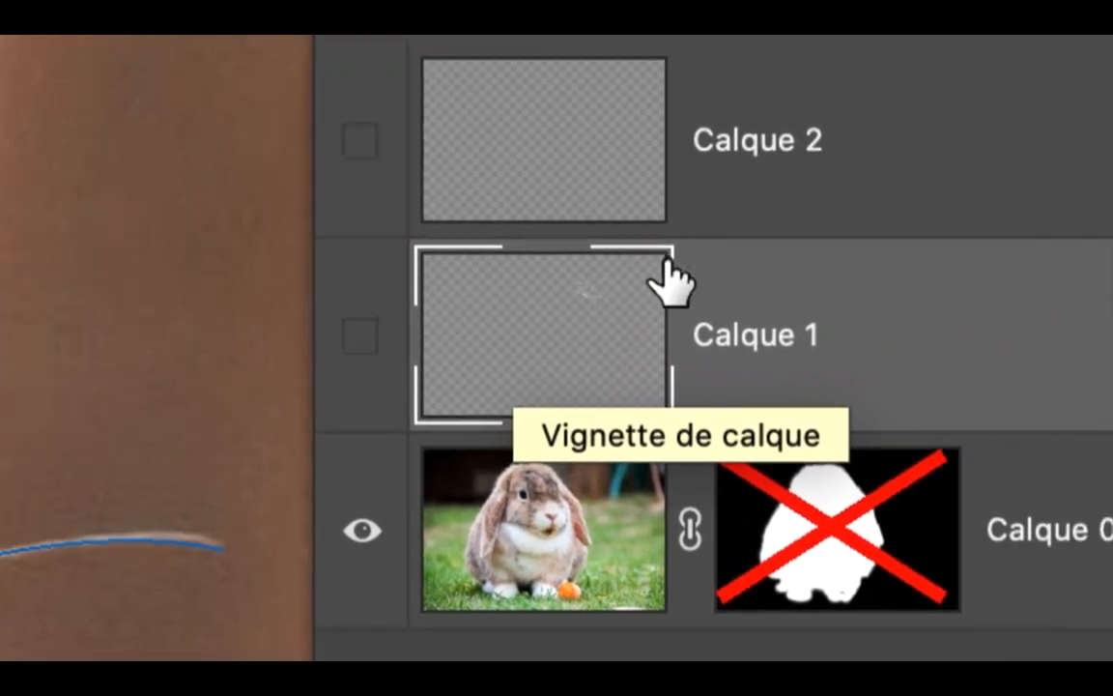
pyautogui.click(708, 121)
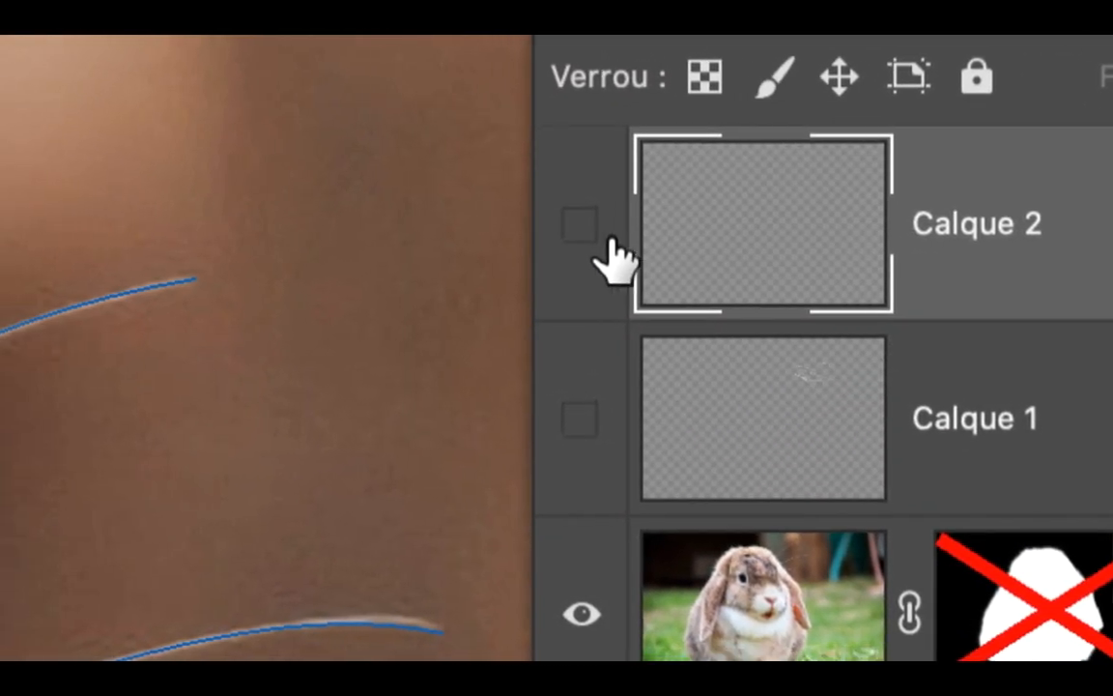
pyautogui.click(454, 246)
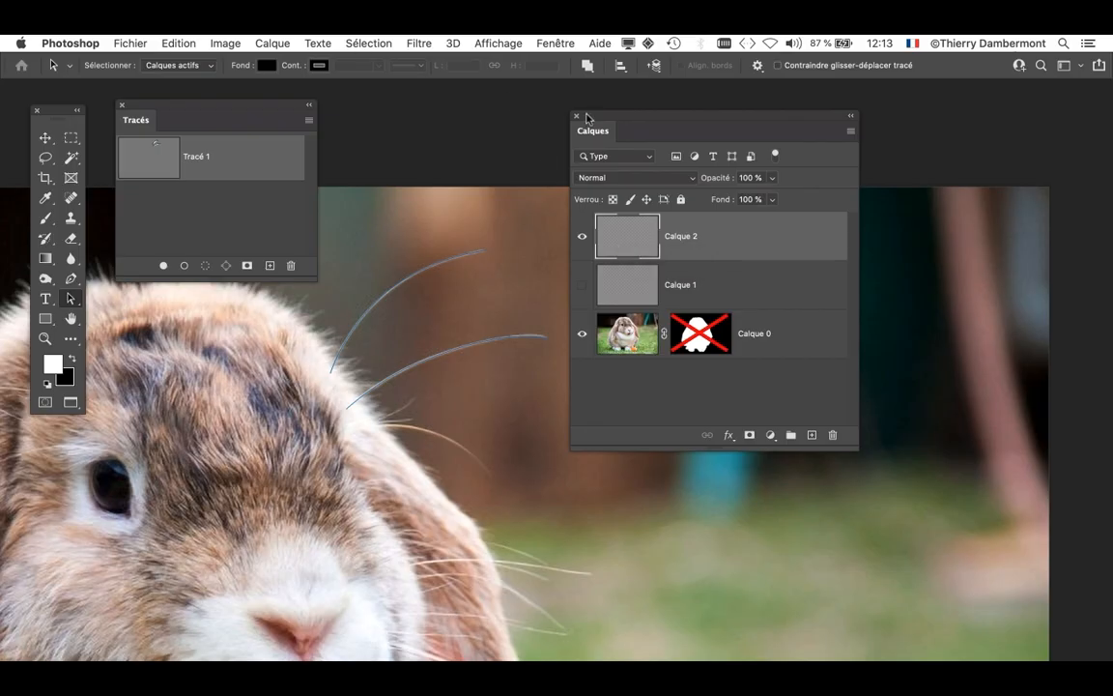
# - Stroke Tracé 1 on Calque 2 using Contour du tracé with Pinceau as the tool
pyautogui.moveTo(586, 117); pyautogui.dragTo(797, 124)
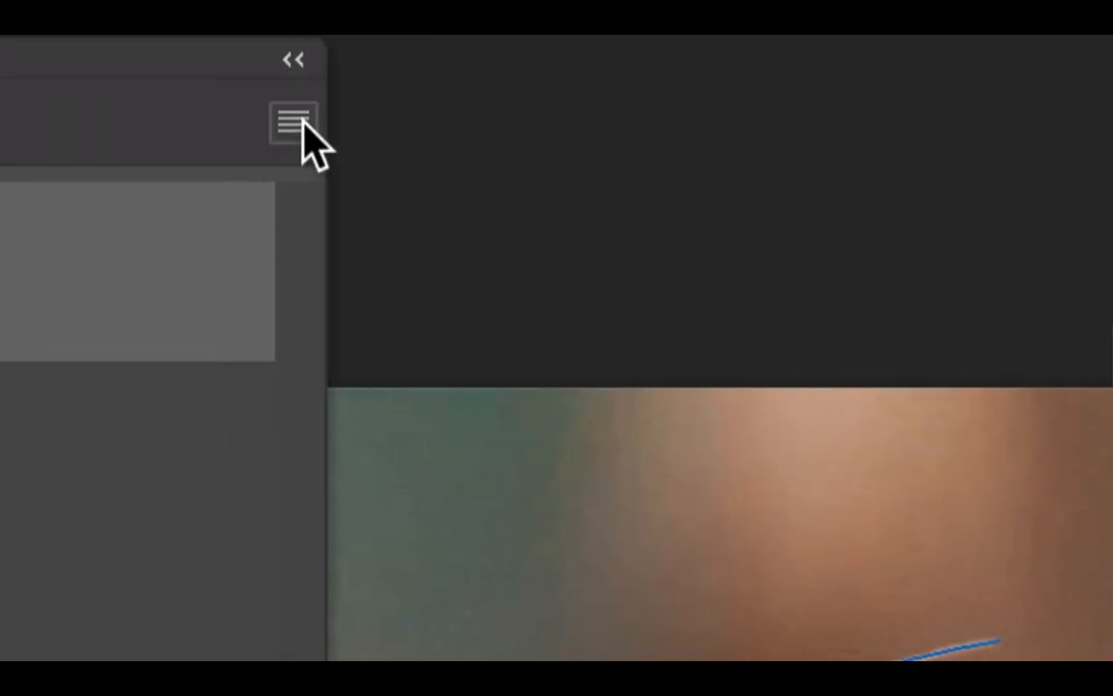
pyautogui.click(300, 124)
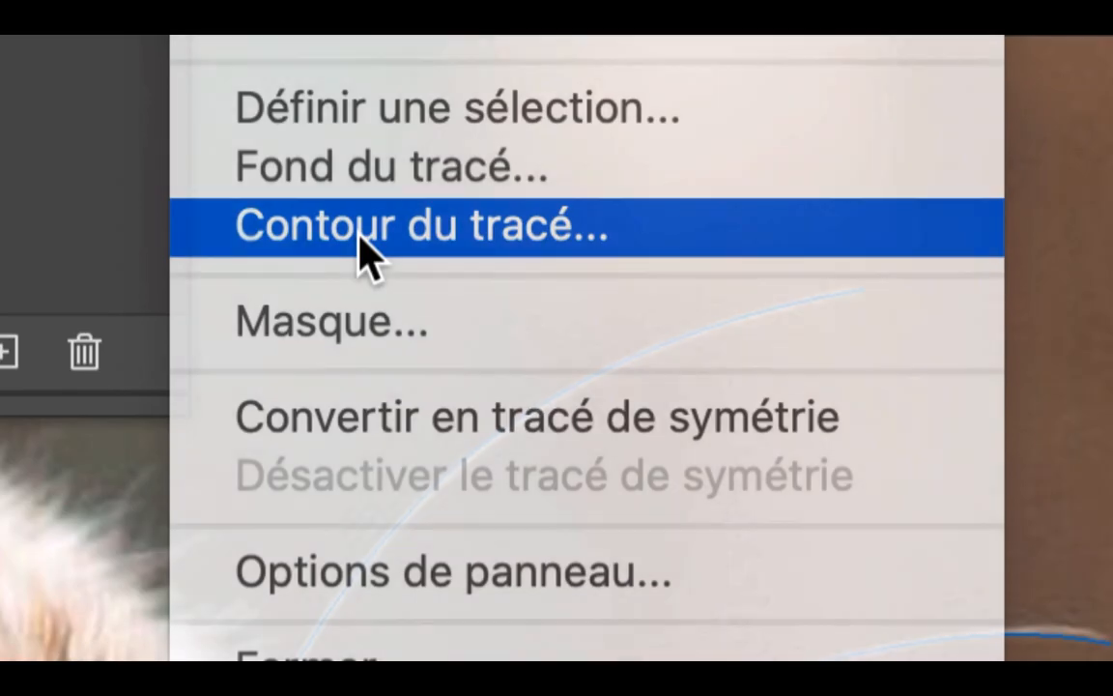
pyautogui.click(360, 236)
pyautogui.click(439, 363)
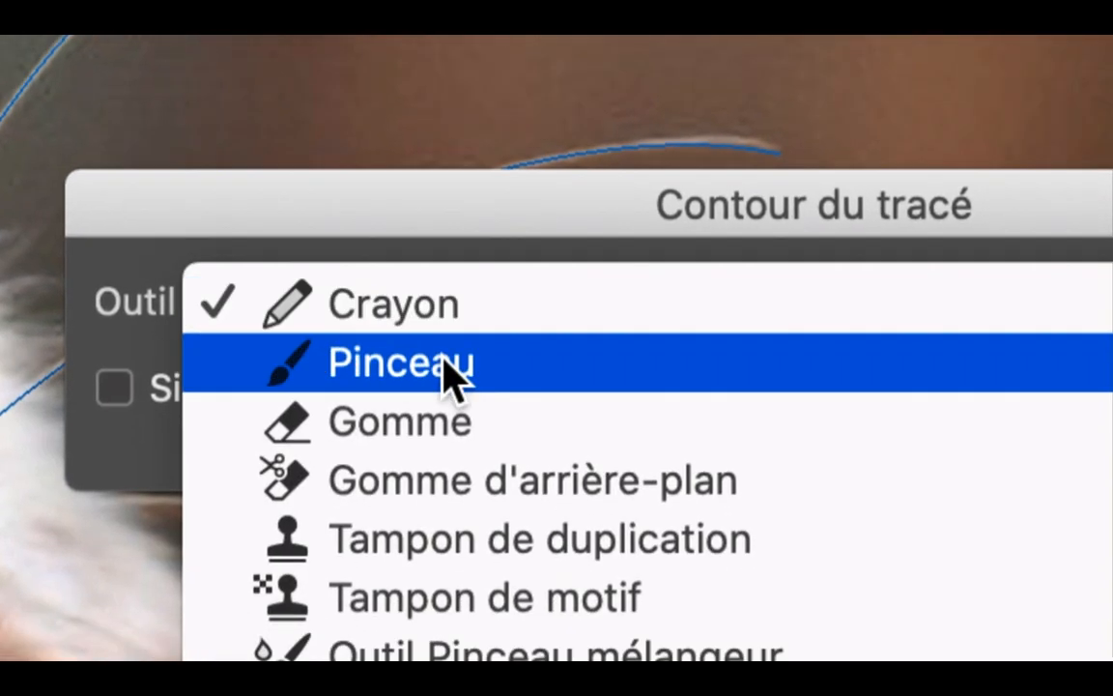
pyautogui.click(452, 378)
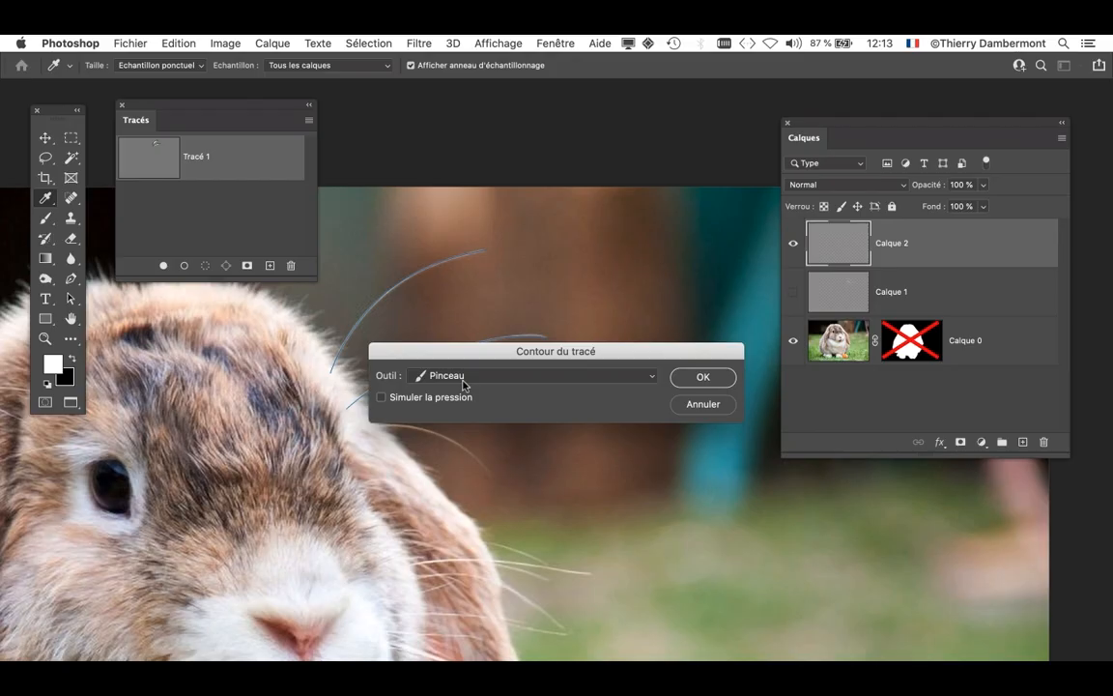
pyautogui.click(722, 379)
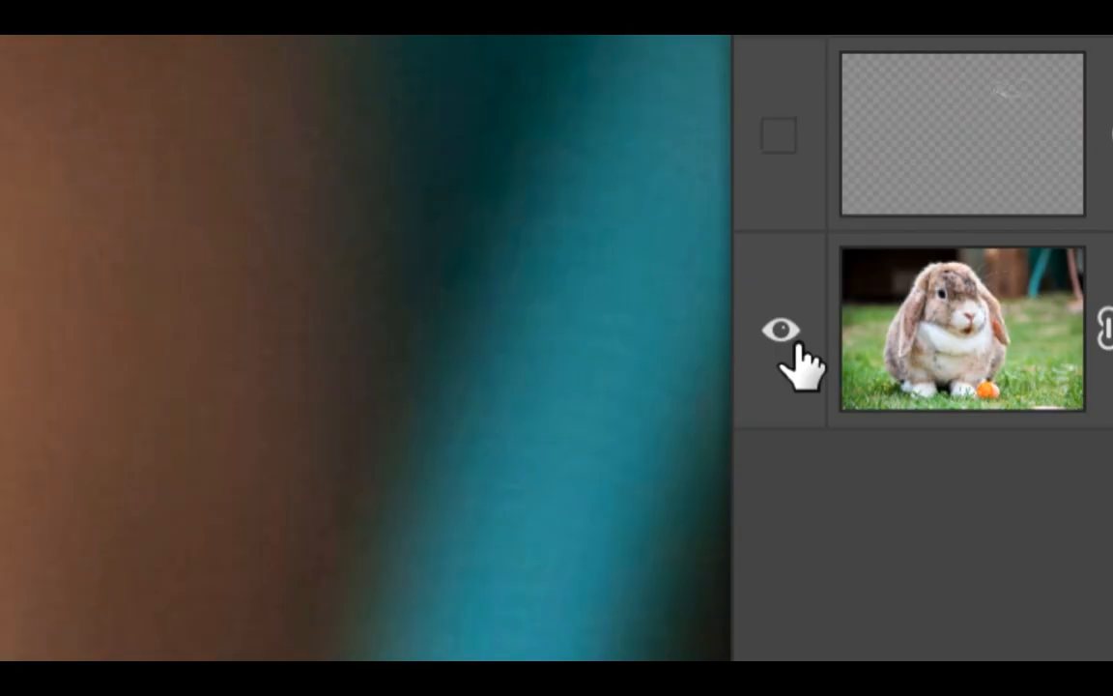
# - Inspect the whisker strokes with Calque 0 hidden and Tracé 1 deselected, close the Tracés panel, and show Calque 0 again
pyautogui.click(796, 344)
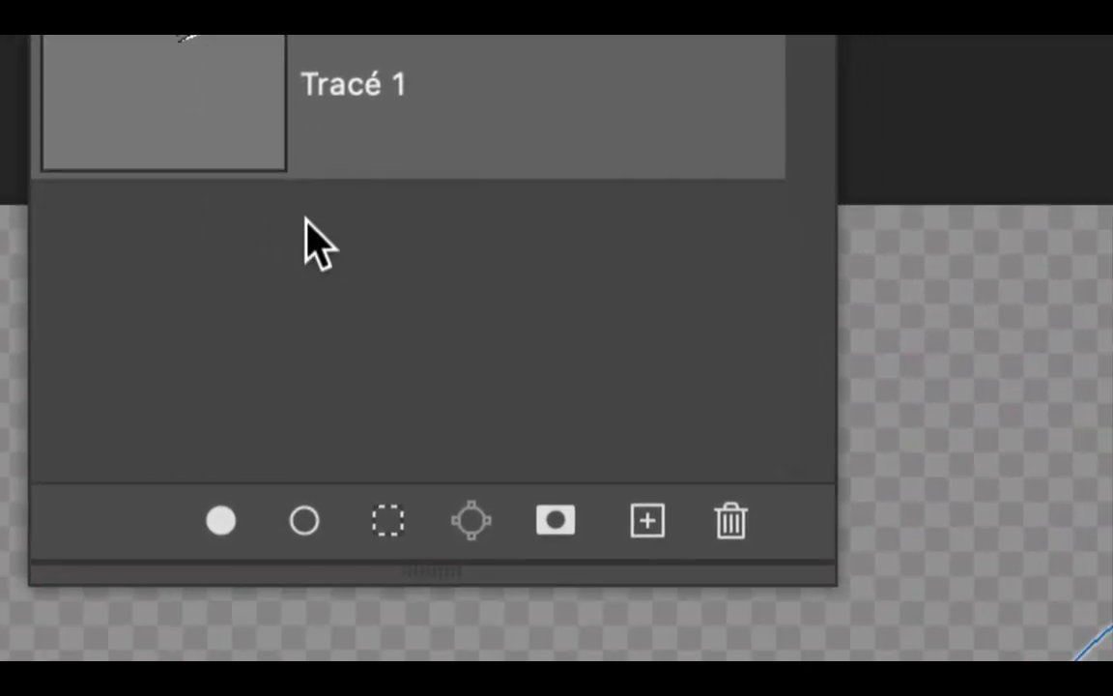
pyautogui.click(335, 300)
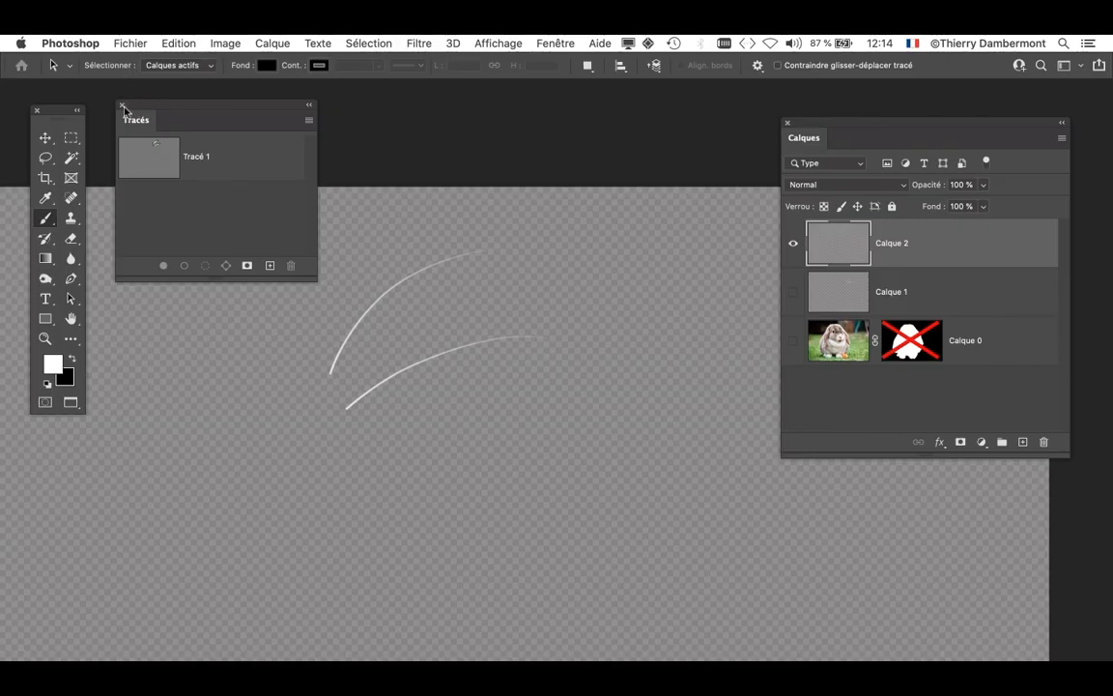
pyautogui.click(121, 106)
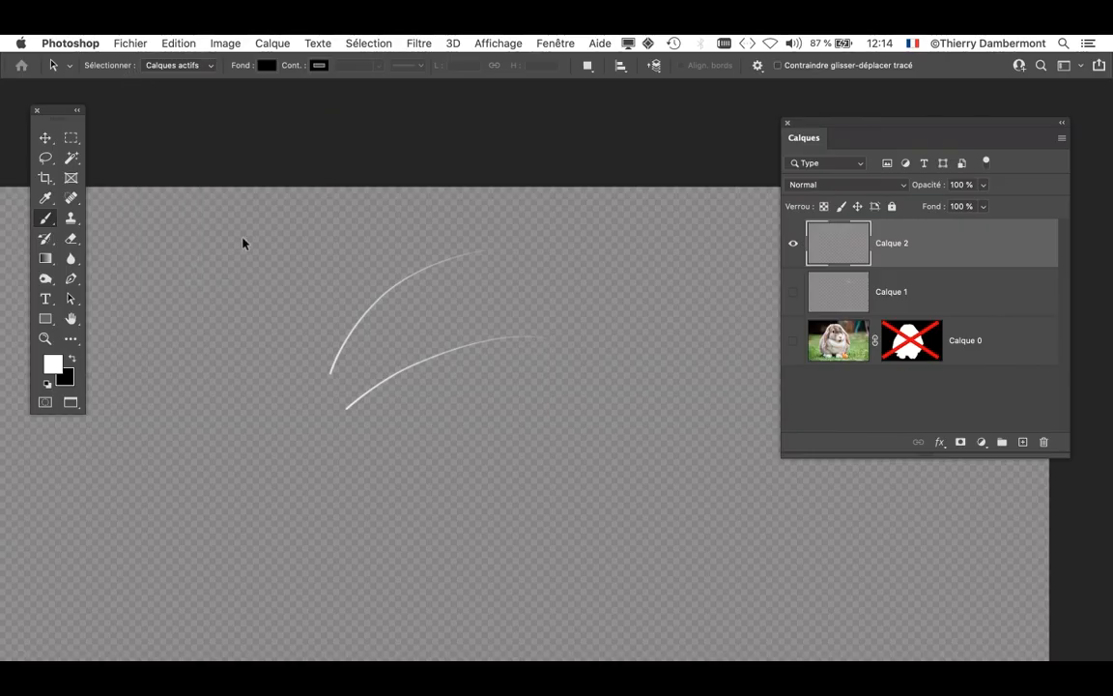
pyautogui.click(795, 341)
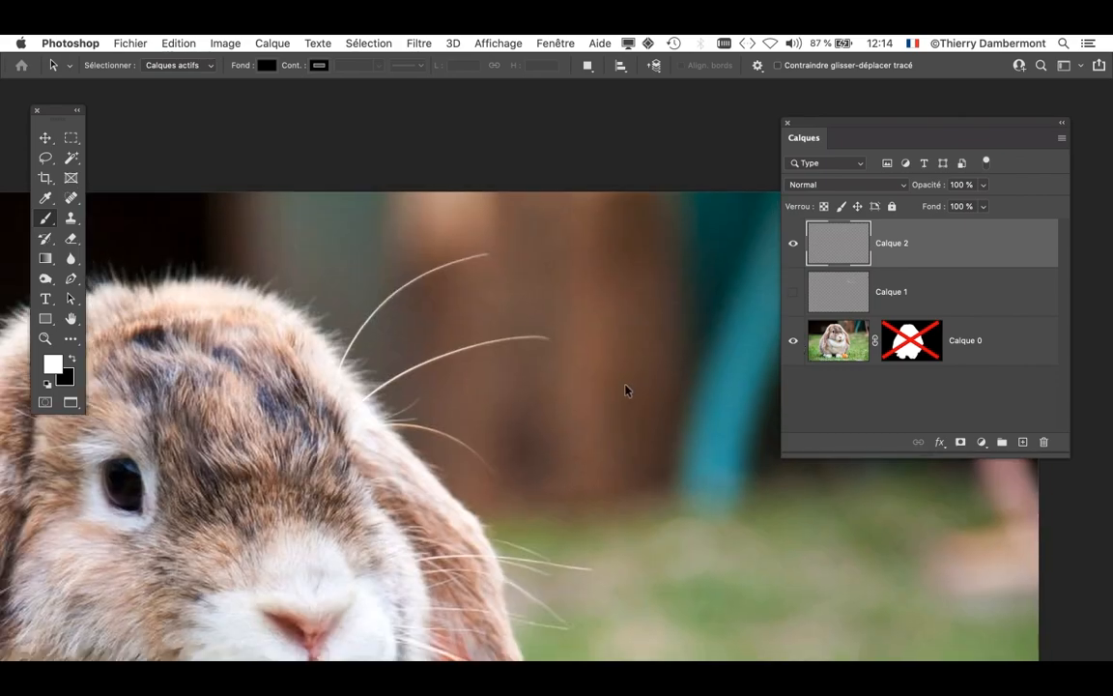
pyautogui.scroll(-1, 626, 388)
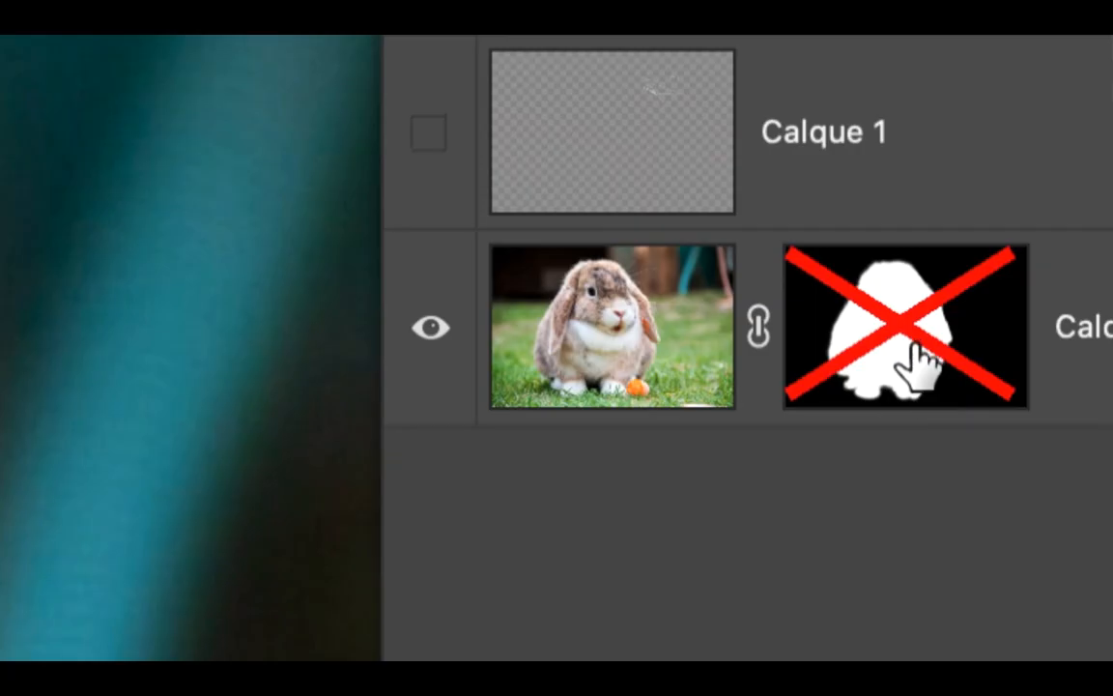
# - Re-enable the layer mask of Calque 0 and make Calque 2 the active layer
pyautogui.keyDown('shift'); pyautogui.click(908, 339); pyautogui.keyUp('shift')
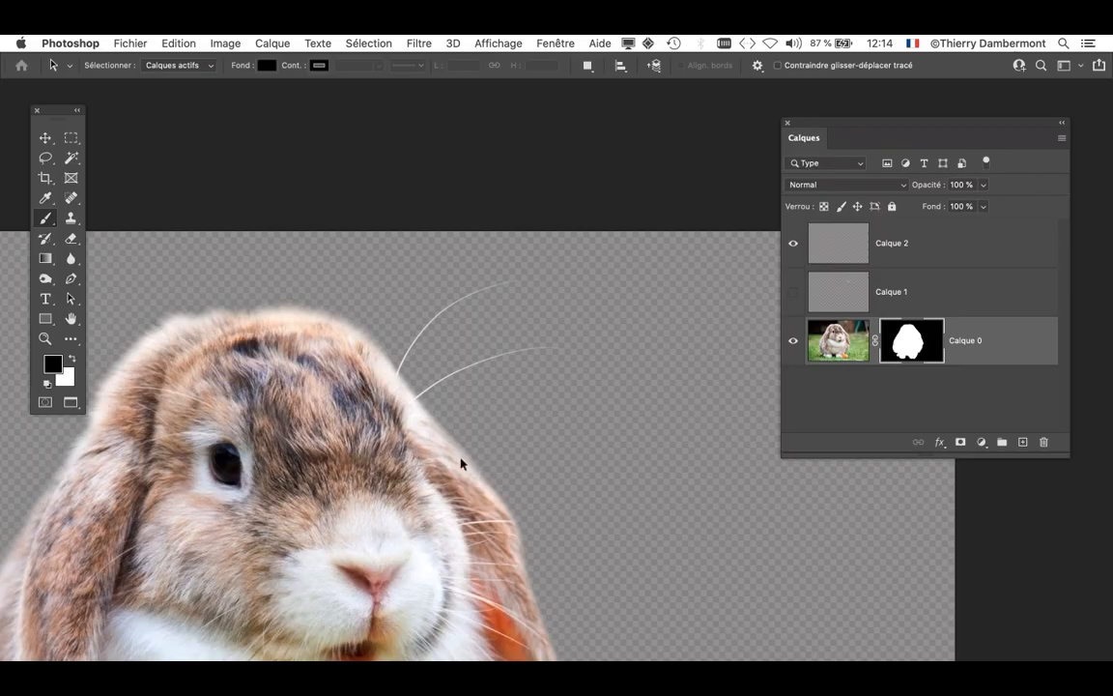
pyautogui.scroll(3, 418, 417)
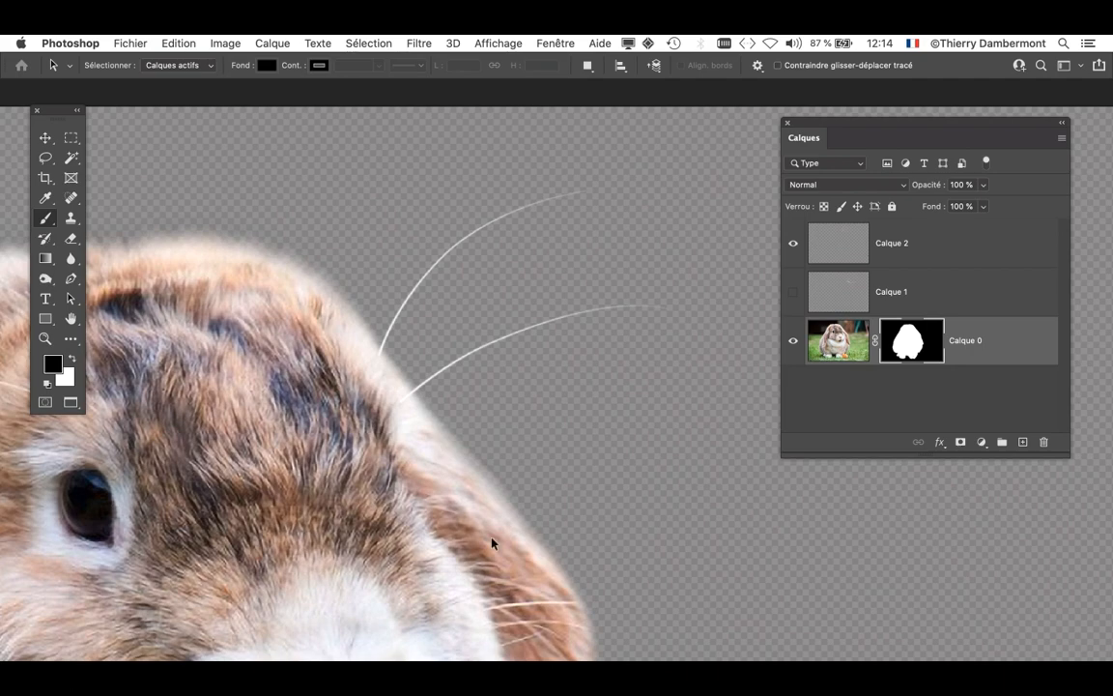
pyautogui.scroll(2, 443, 404)
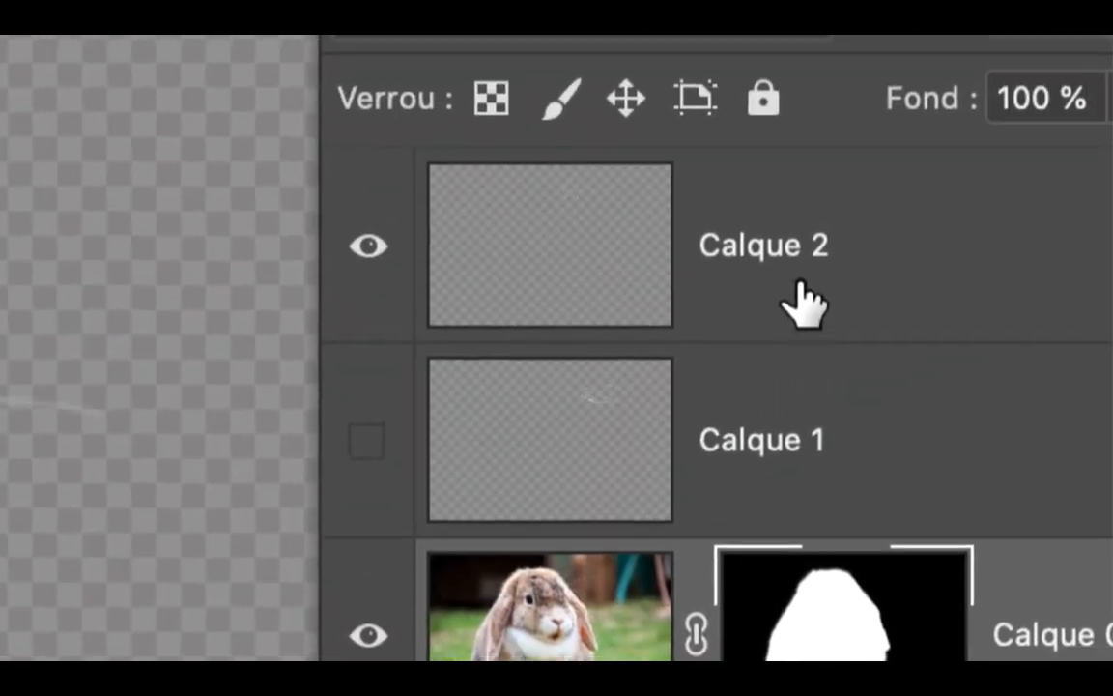
pyautogui.click(984, 124)
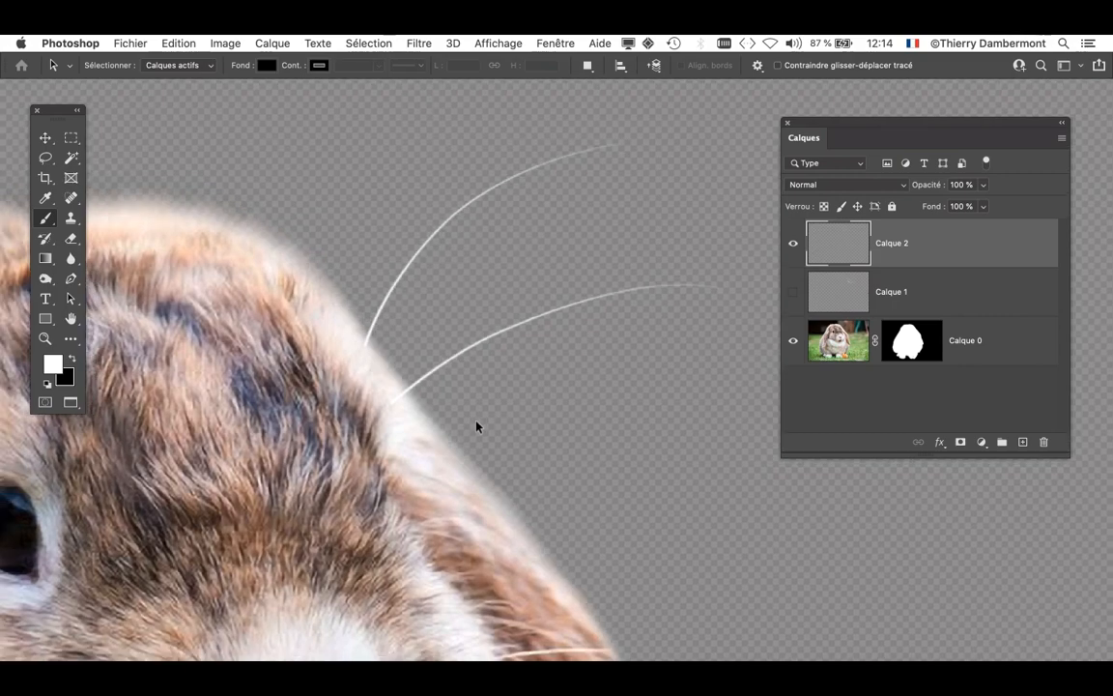
# - Examine the masked rabbit's whiskers, fur edges, belly and grass-covered paws for leftover background colour
pyautogui.scroll(-5, 476, 426)
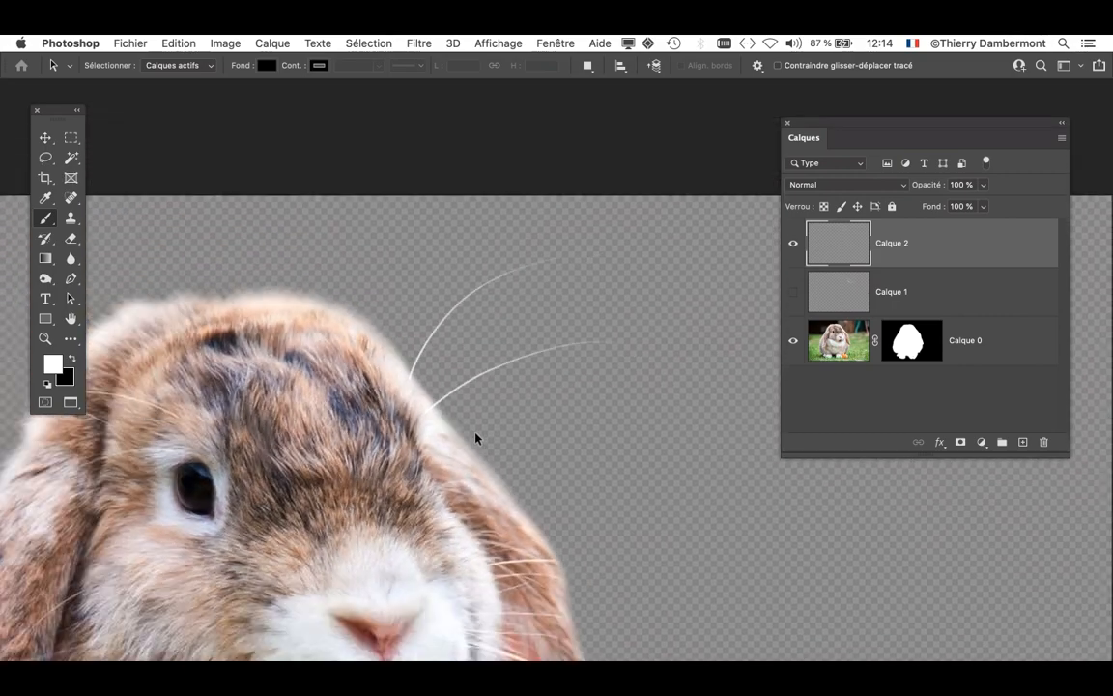
pyautogui.scroll(6, 522, 473)
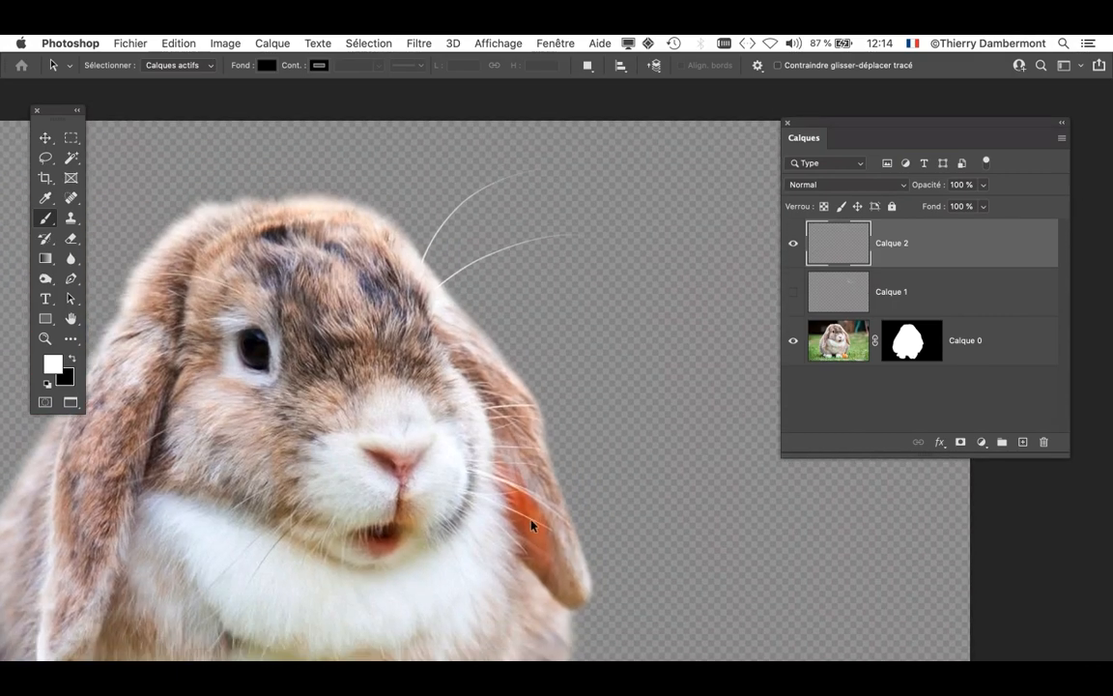
pyautogui.scroll(1, 502, 483)
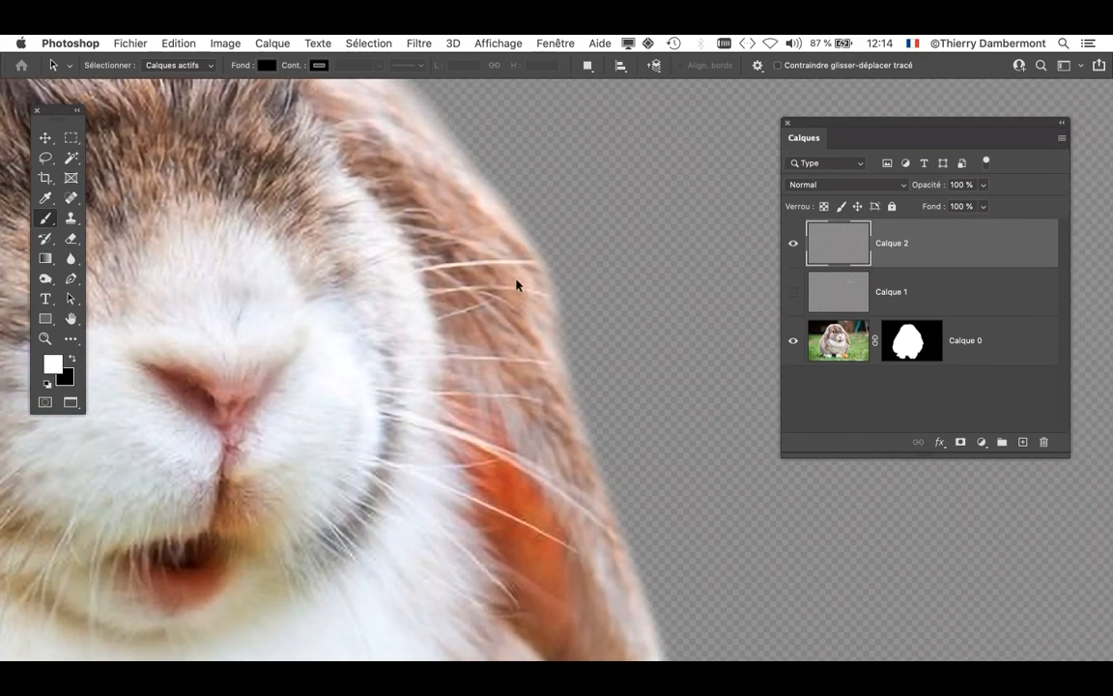
pyautogui.scroll(-5, 500, 558)
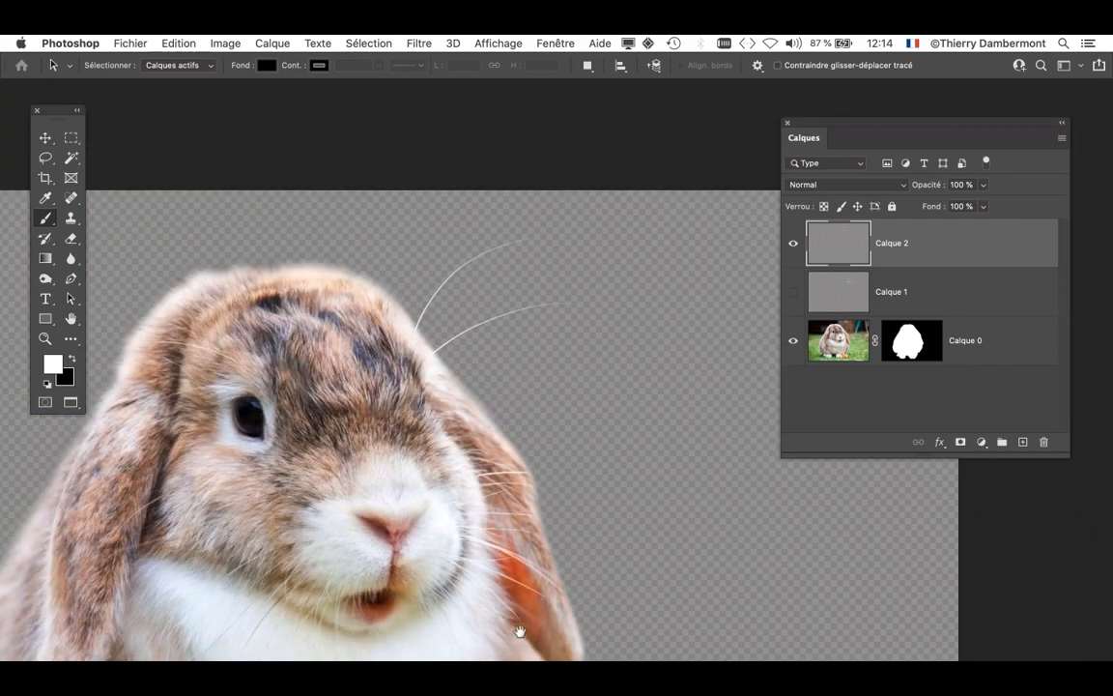
pyautogui.moveTo(519, 631); pyautogui.dragTo(536, 467)
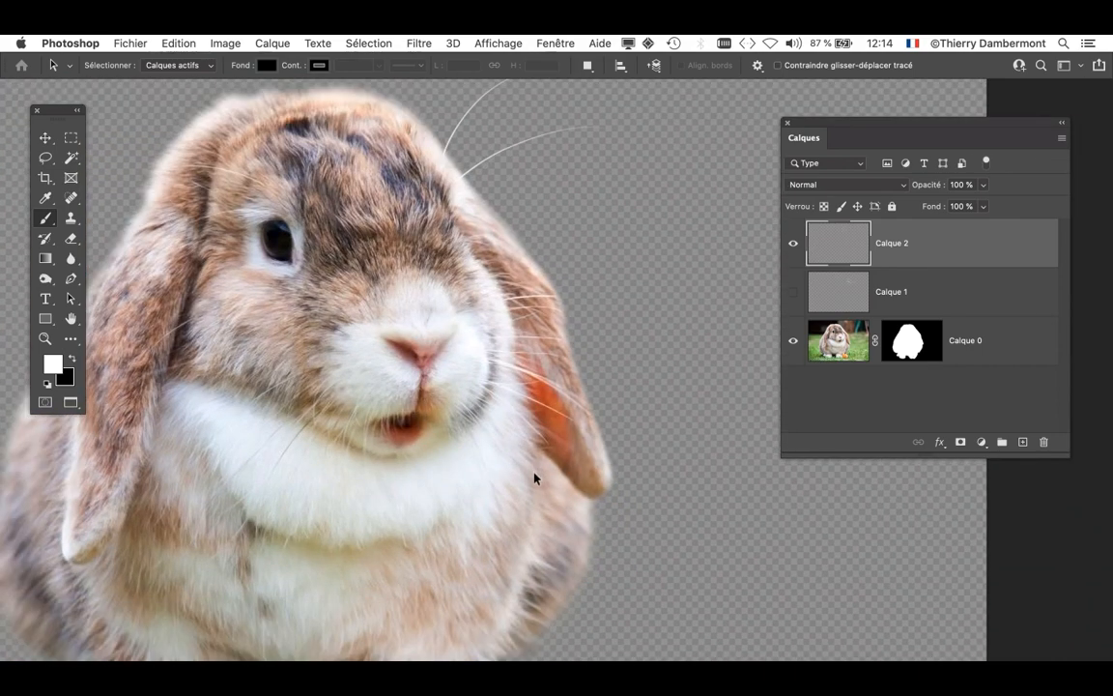
pyautogui.scroll(-2, 534, 480)
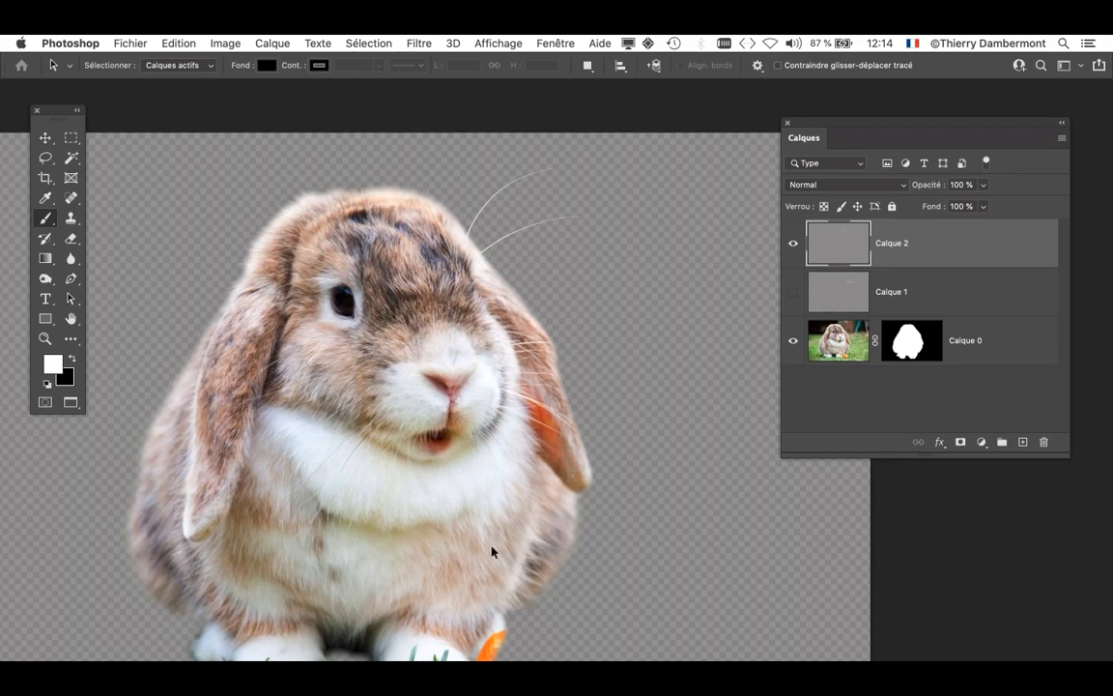
pyautogui.moveTo(471, 565); pyautogui.dragTo(479, 385)
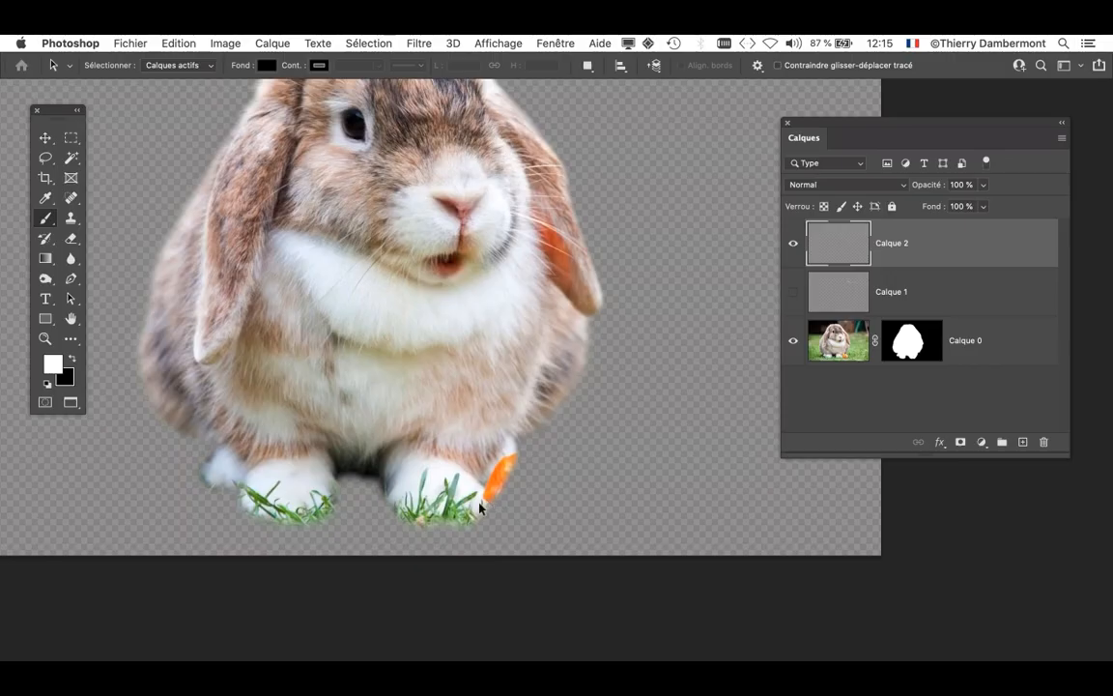
pyautogui.scroll(5, 201, 489)
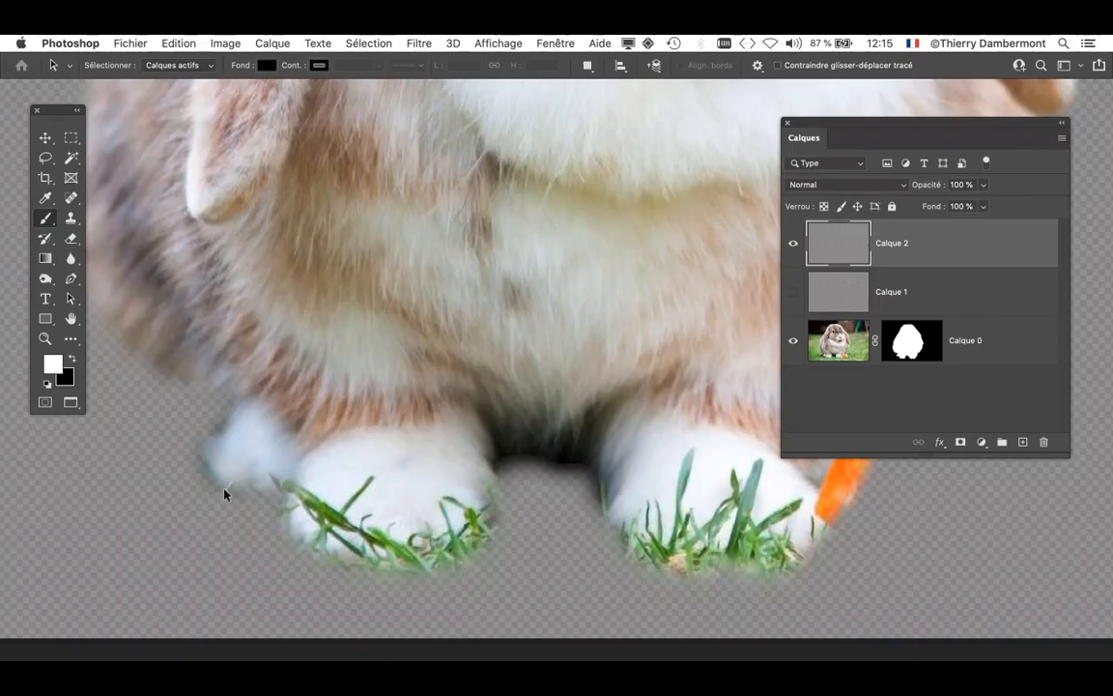
pyautogui.scroll(-3, 367, 477)
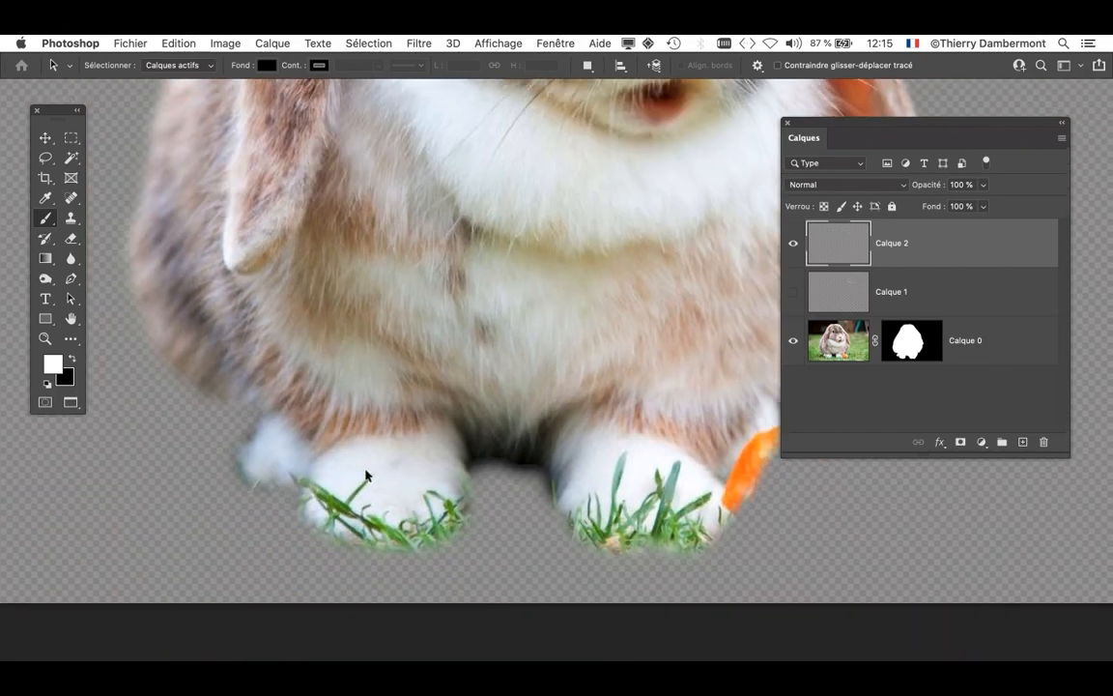
pyautogui.scroll(-1, 367, 475)
pyautogui.moveTo(474, 341); pyautogui.dragTo(293, 368)
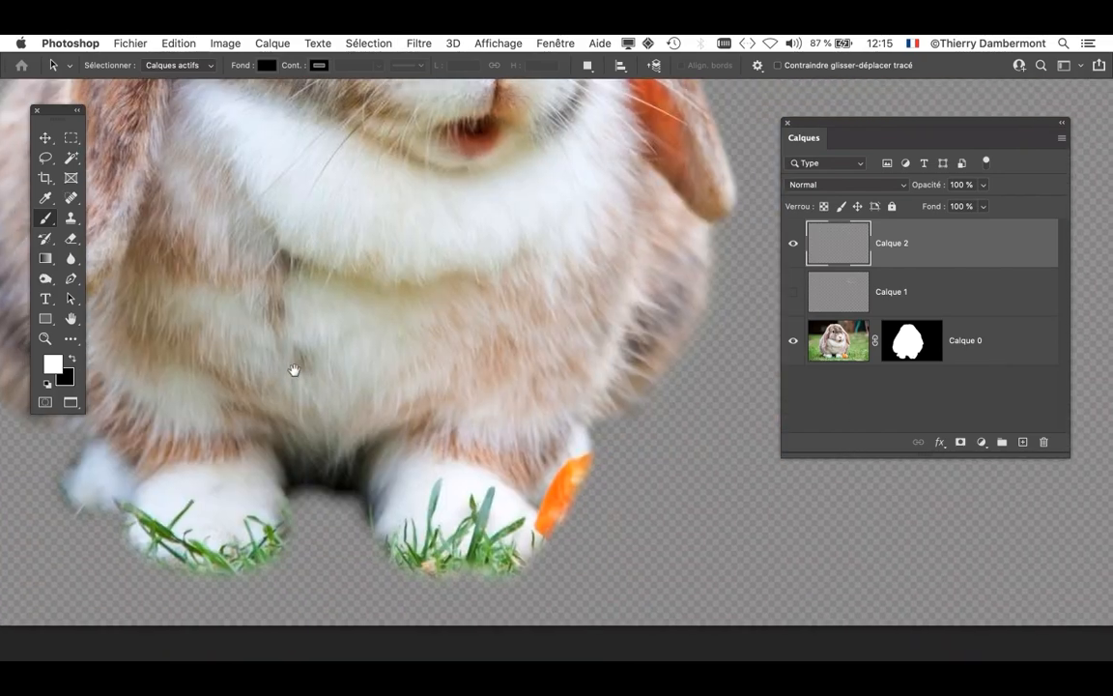
pyautogui.scroll(-2, 359, 389)
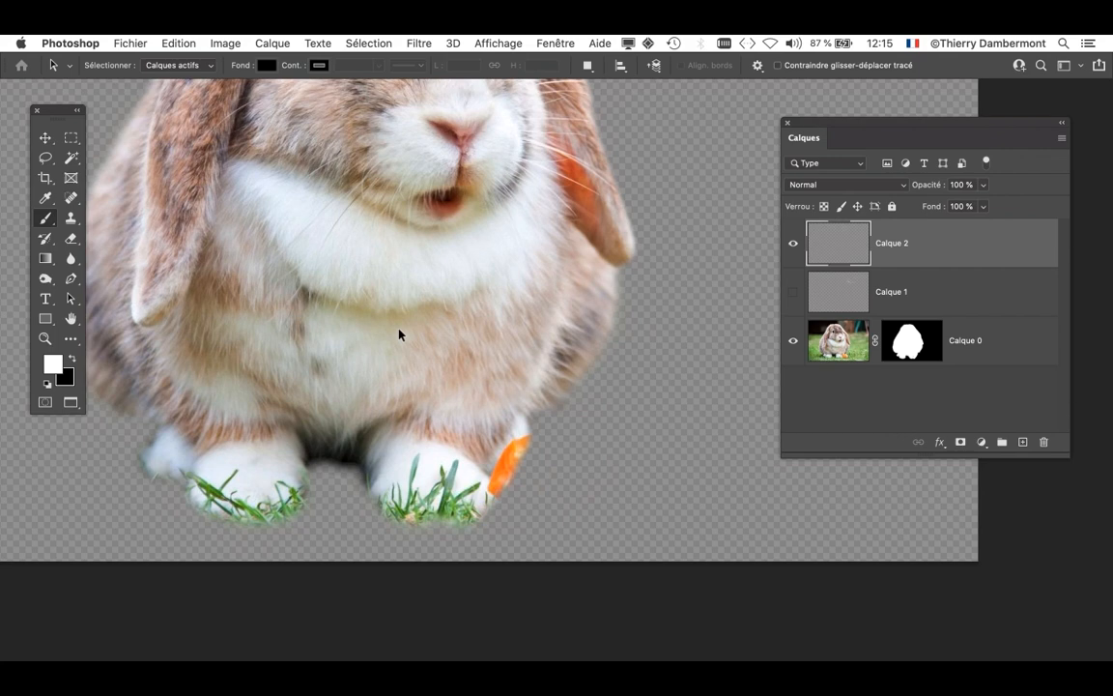
pyautogui.scroll(-5, 399, 335)
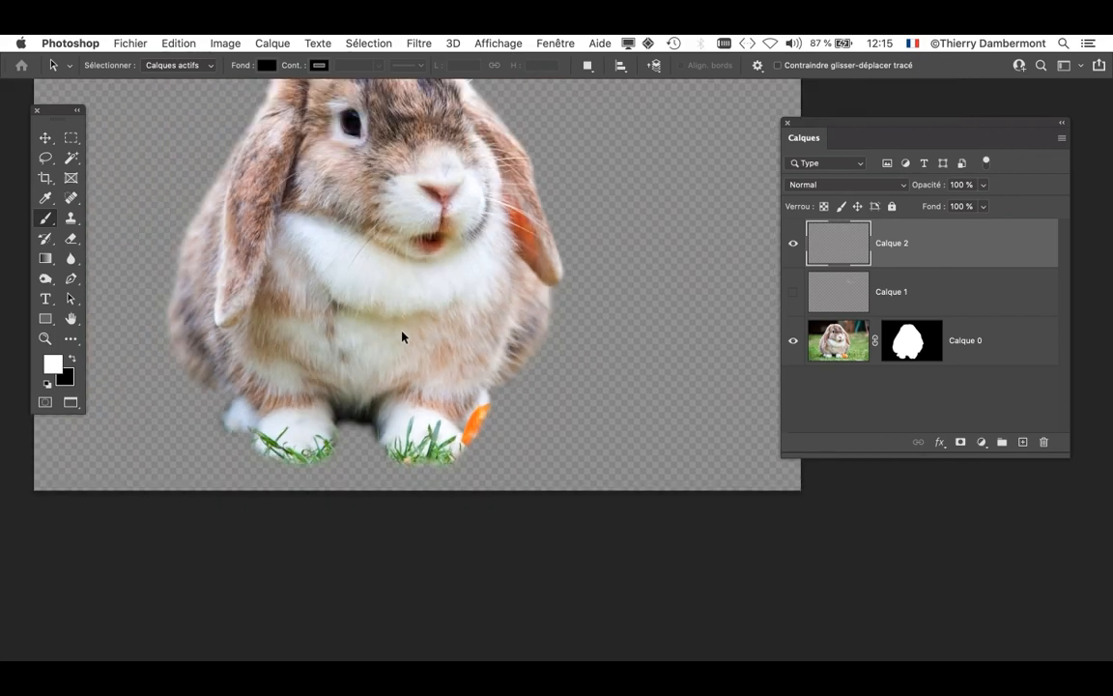
# - Add a Teinte/Saturation adjustment layer directly above Calque 0
pyautogui.moveTo(392, 323); pyautogui.dragTo(326, 362)
pyautogui.click(839, 342)
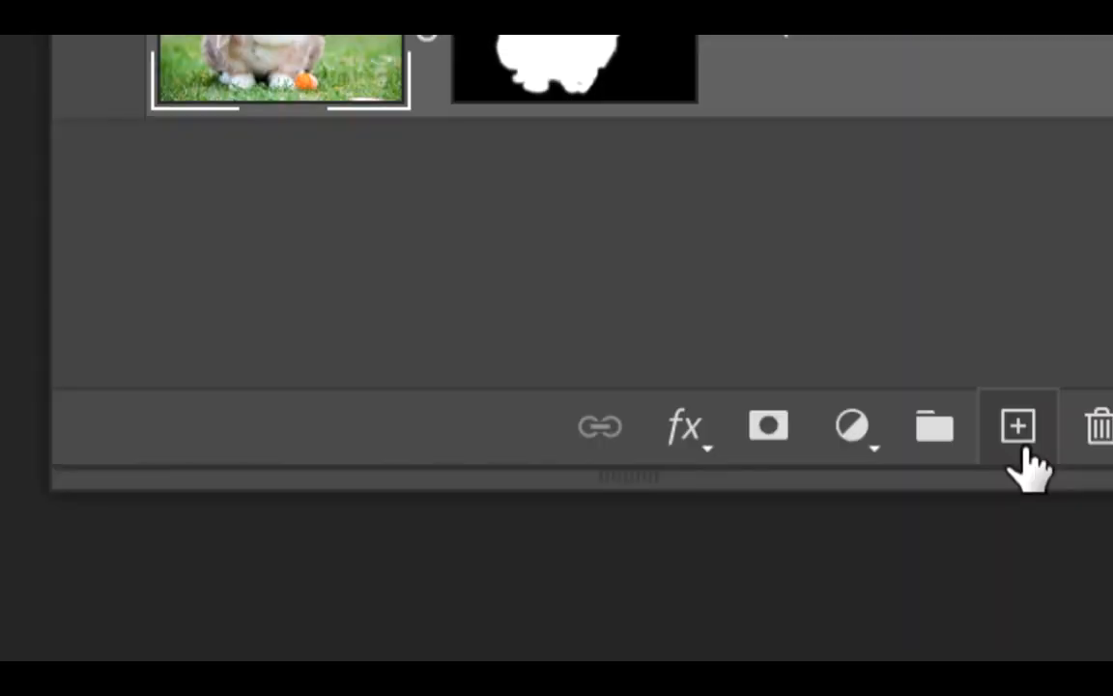
pyautogui.click(856, 430)
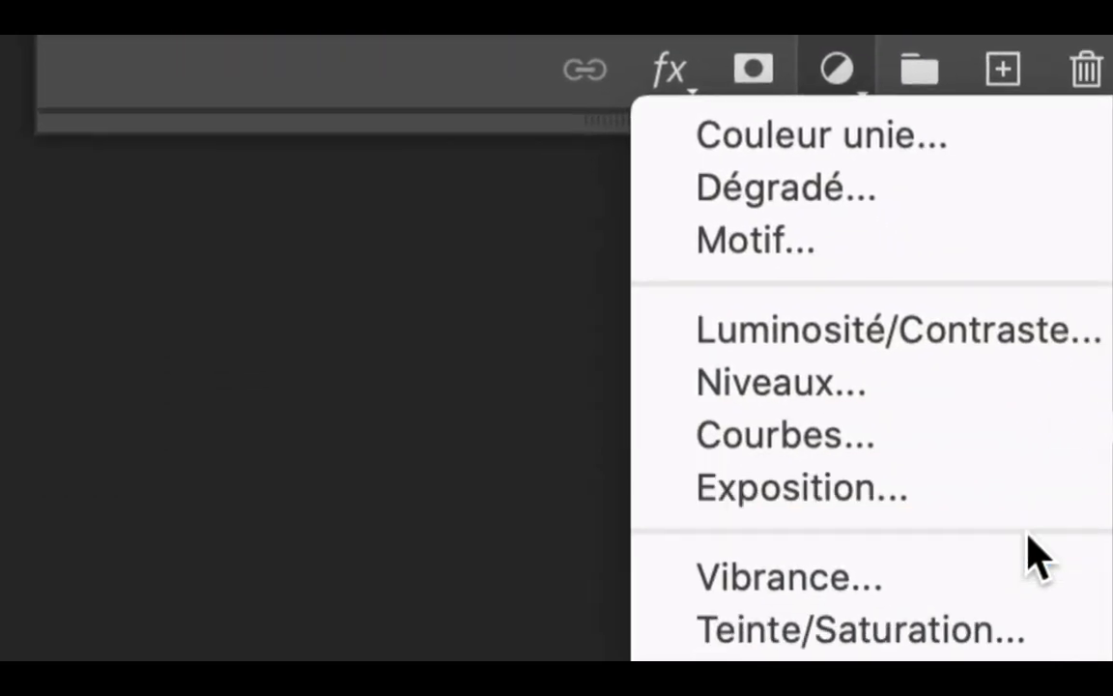
pyautogui.click(1057, 578)
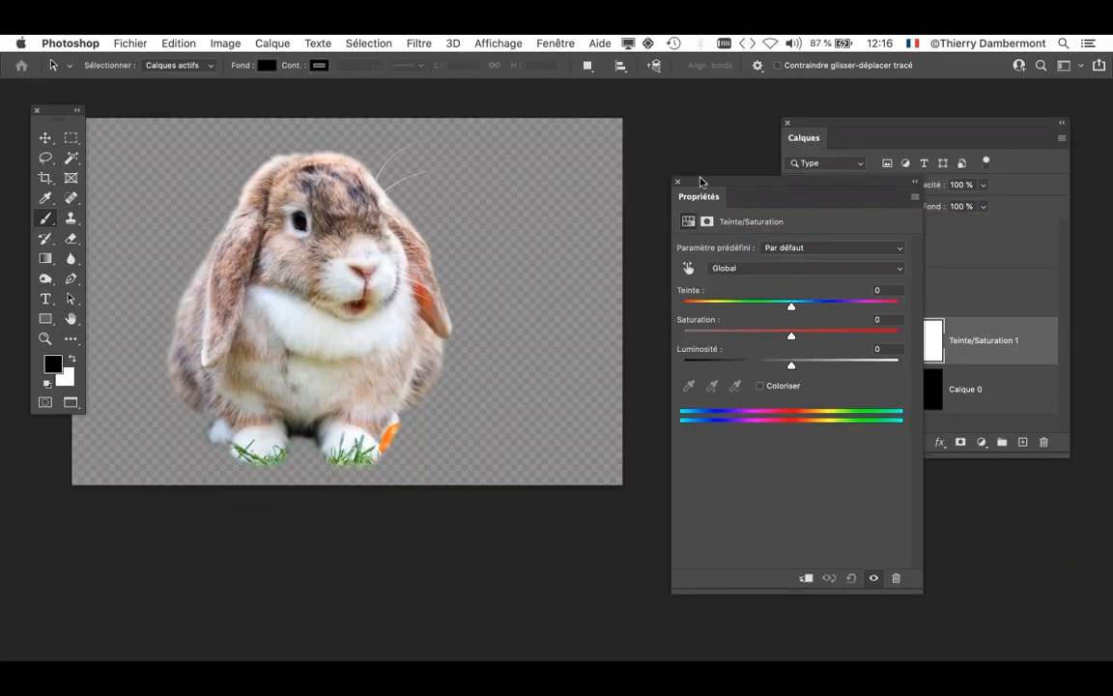
# - Set the saturation of the Verts range to -100 in the Teinte/Saturation adjustment, keeping the rabbit's fur and paws in view
pyautogui.moveTo(773, 196); pyautogui.dragTo(581, 136)
pyautogui.scroll(5, 309, 371)
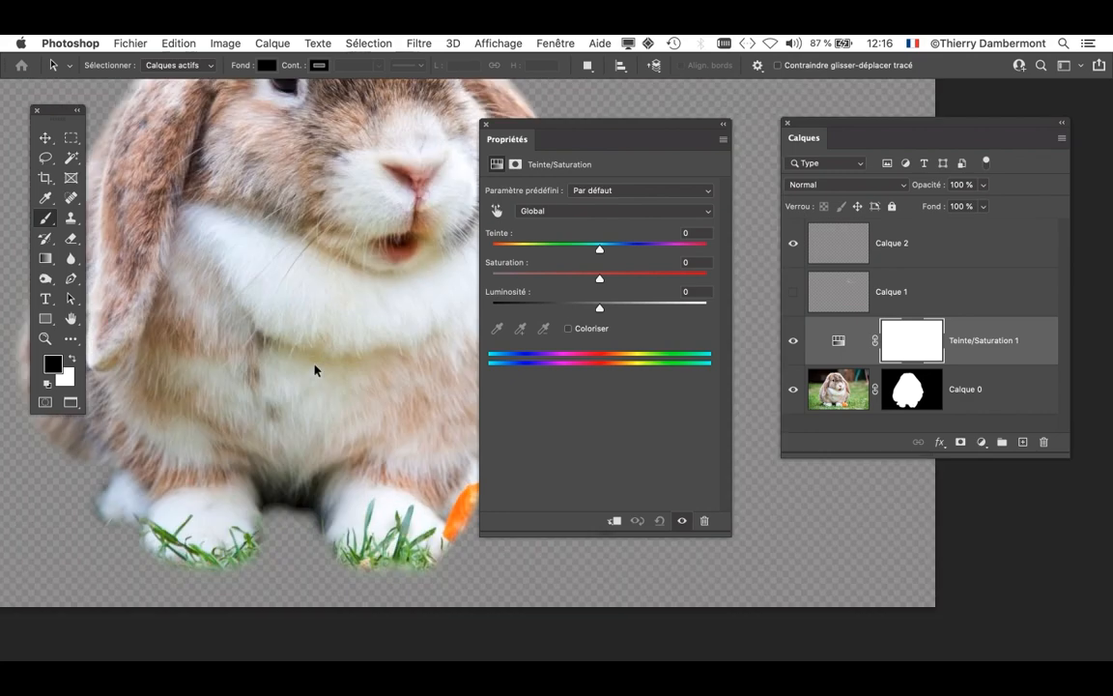
pyautogui.moveTo(541, 131); pyautogui.dragTo(620, 98)
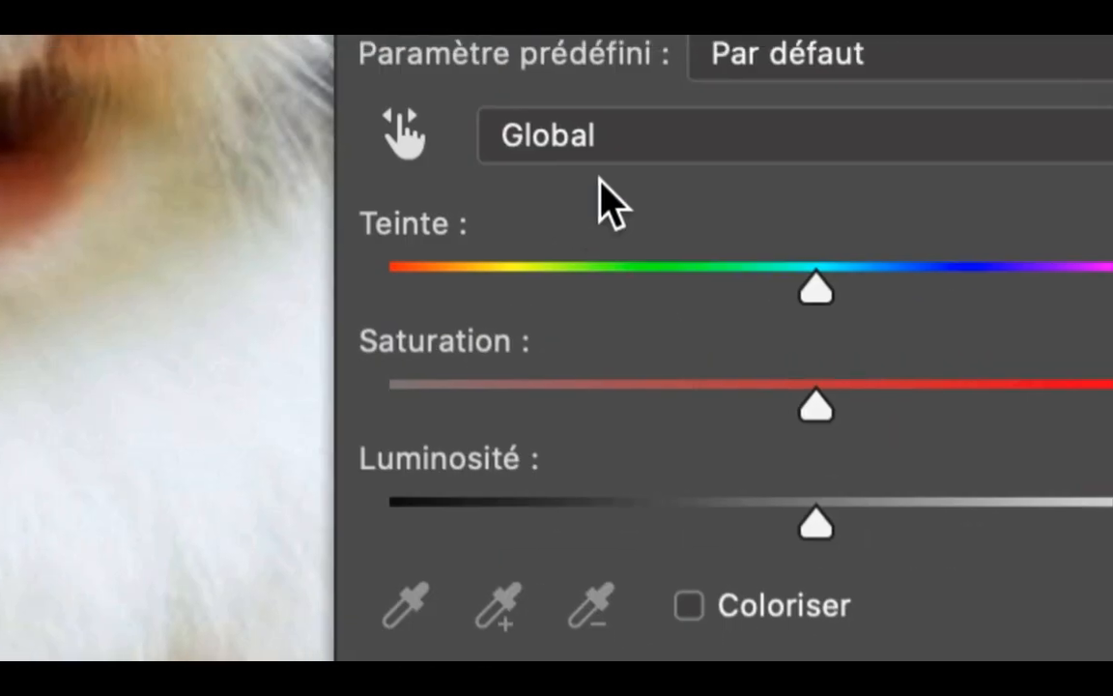
pyautogui.click(567, 356)
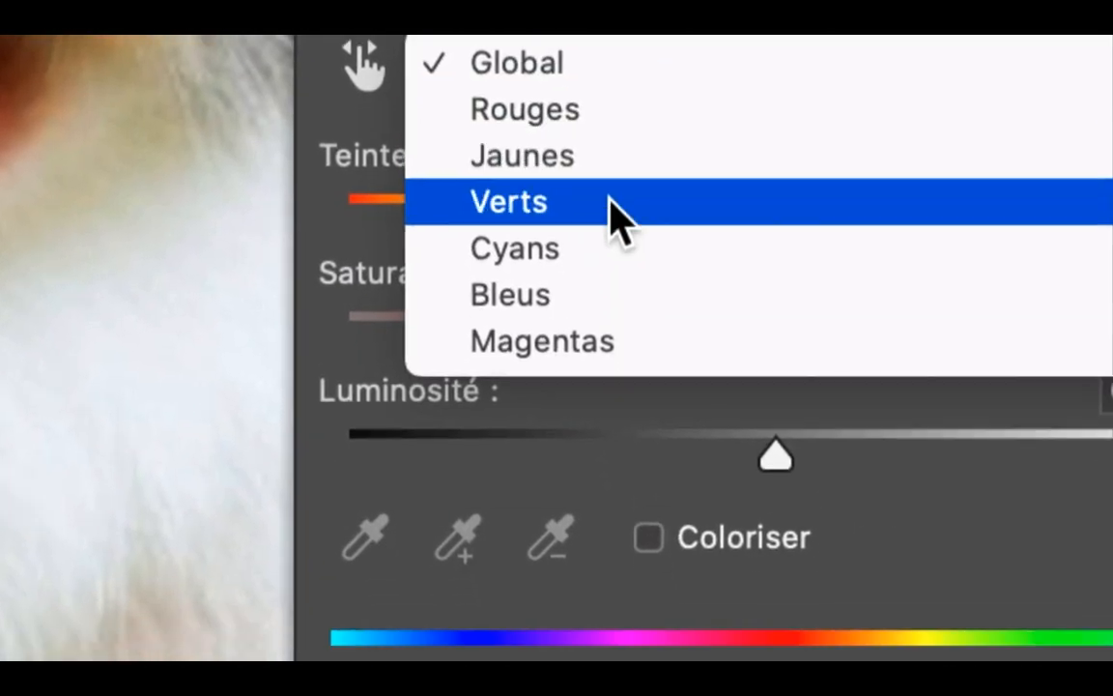
pyautogui.click(618, 212)
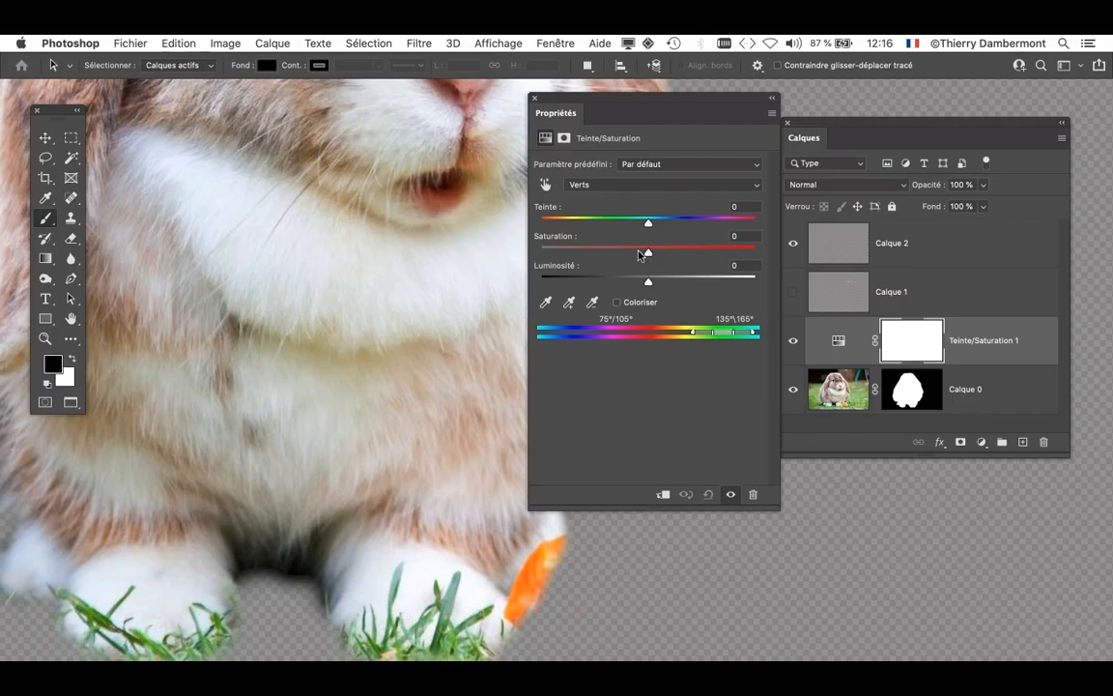
pyautogui.moveTo(631, 254); pyautogui.dragTo(519, 254)
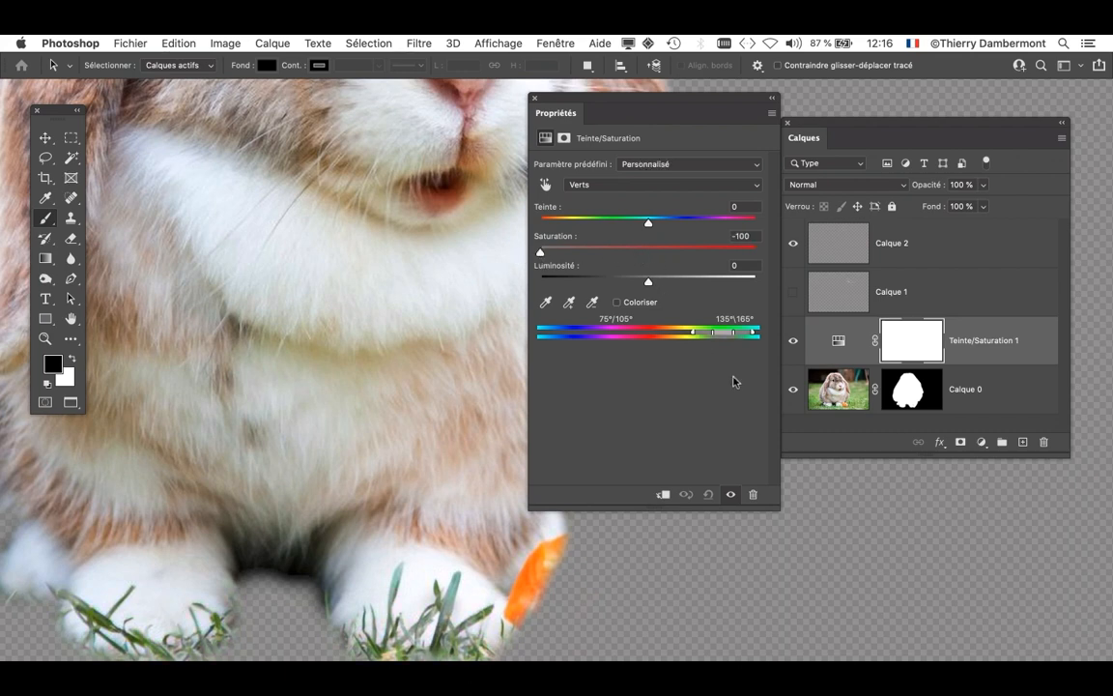
# - Widen and uncover the Propriétés panel, and extend the Verts colour range to 36°/64° and 172°\200°
pyautogui.moveTo(776, 505); pyautogui.dragTo(1008, 384)
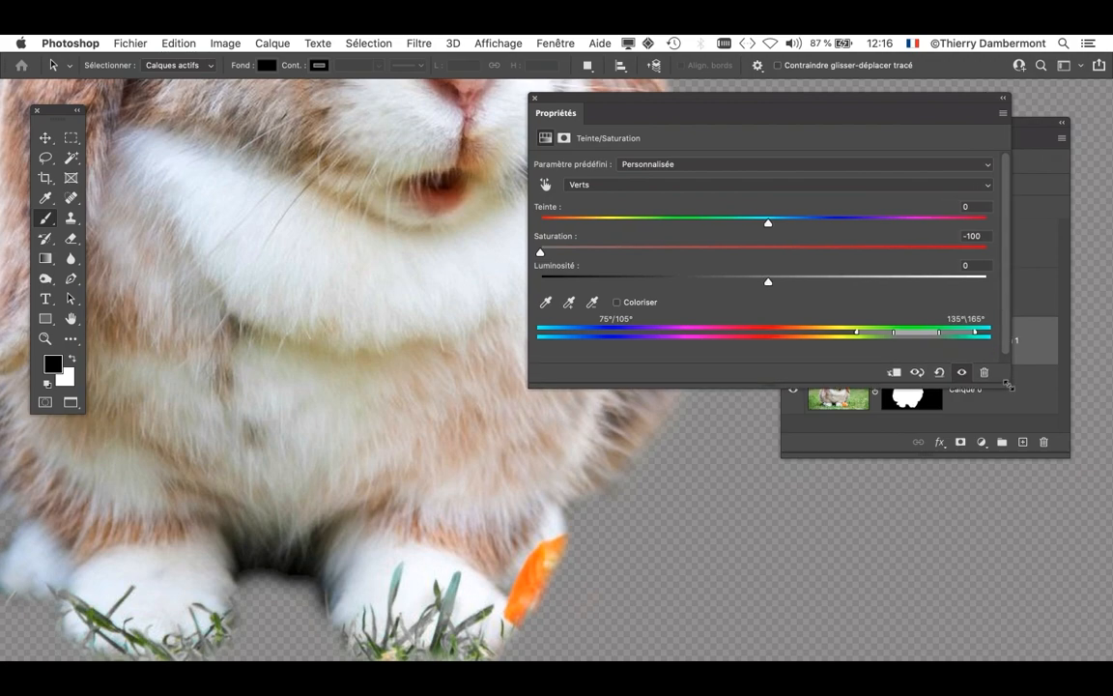
pyautogui.moveTo(867, 103); pyautogui.dragTo(934, 95)
pyautogui.click(845, 431)
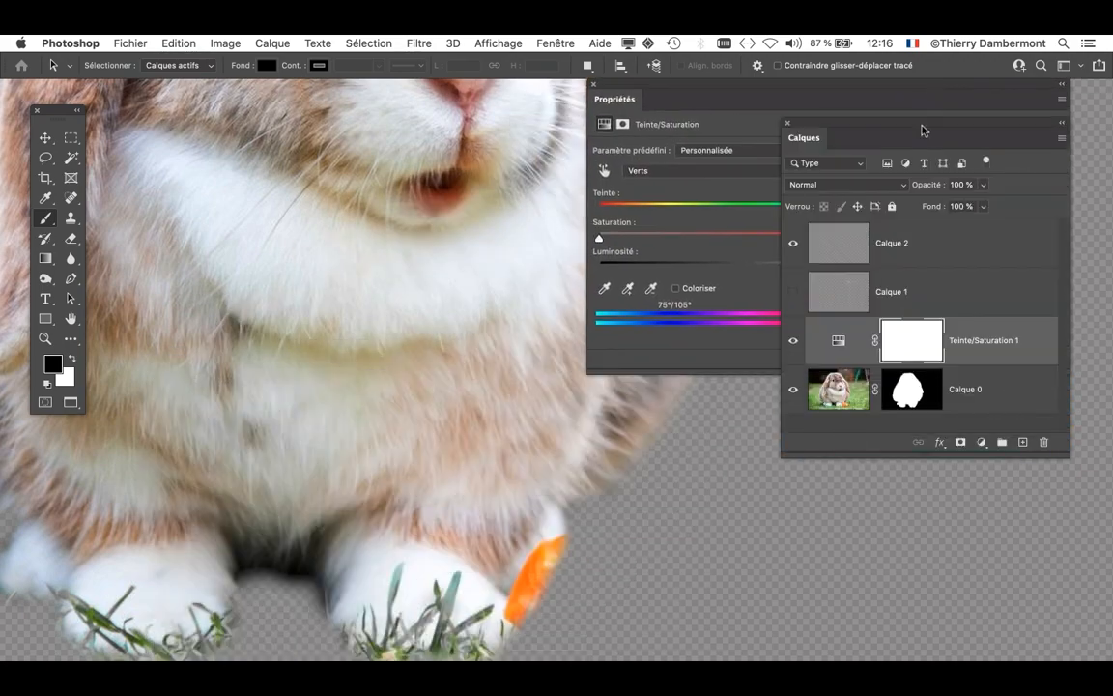
pyautogui.moveTo(992, 126); pyautogui.dragTo(887, 470)
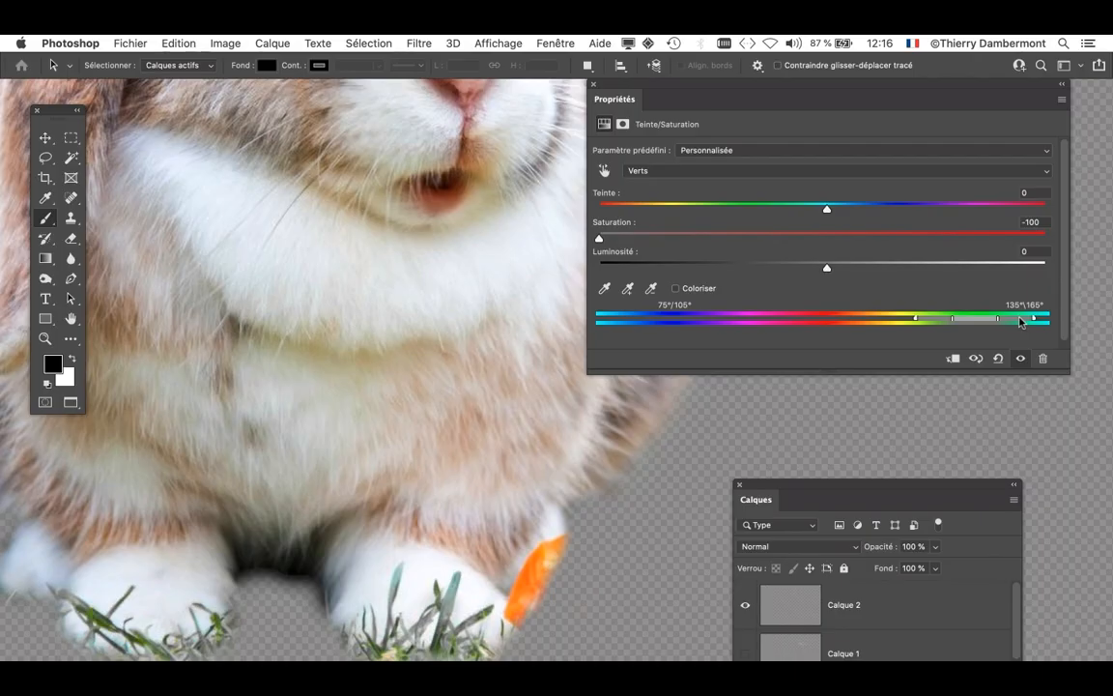
pyautogui.moveTo(1021, 322); pyautogui.dragTo(1051, 321)
pyautogui.moveTo(935, 322); pyautogui.dragTo(885, 320)
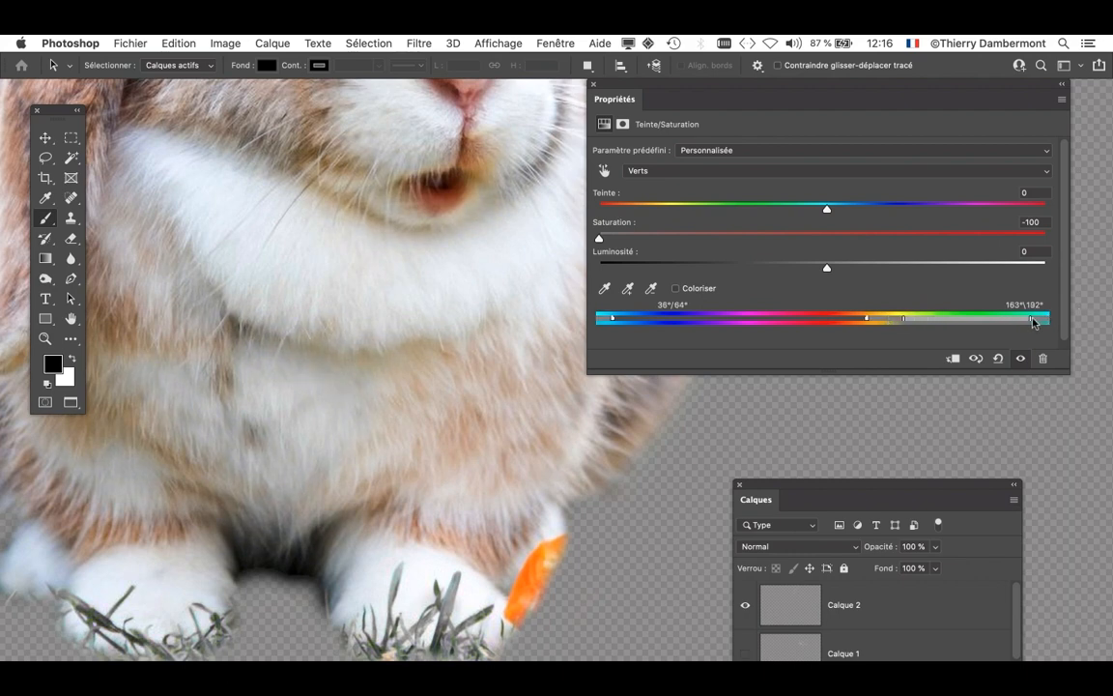
pyautogui.moveTo(1039, 322); pyautogui.dragTo(1051, 321)
# - Compare the fur and grass with Teinte/Saturation 1 hidden and shown, leaving the adjustment layer visible
pyautogui.moveTo(799, 489); pyautogui.dragTo(568, 145)
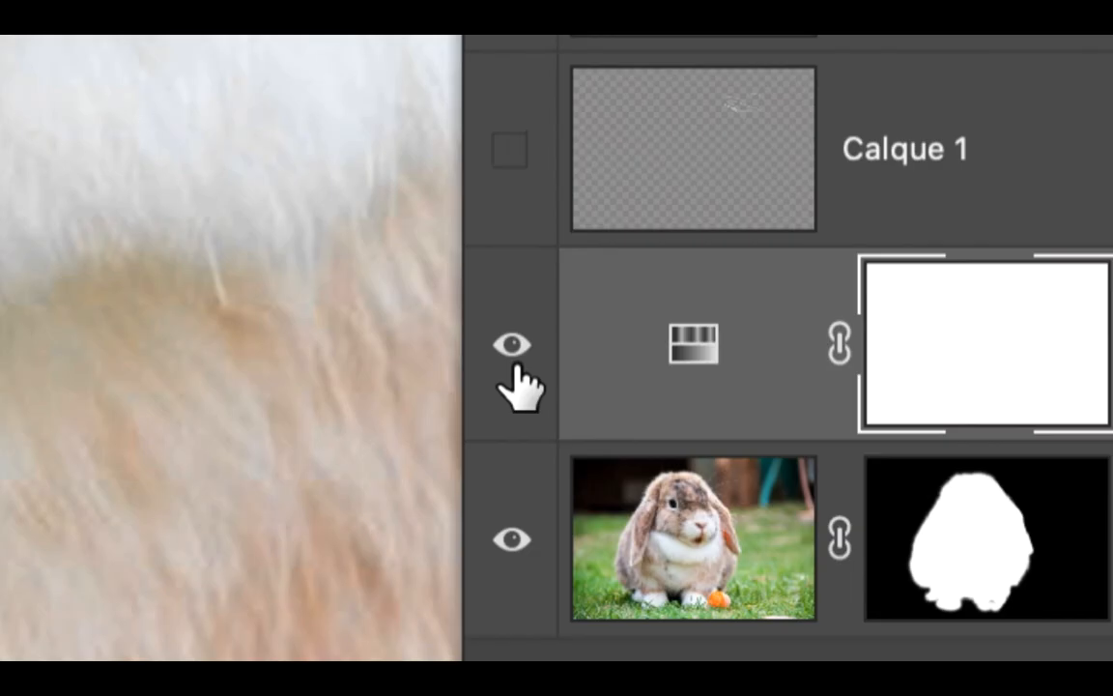
pyautogui.click(512, 350)
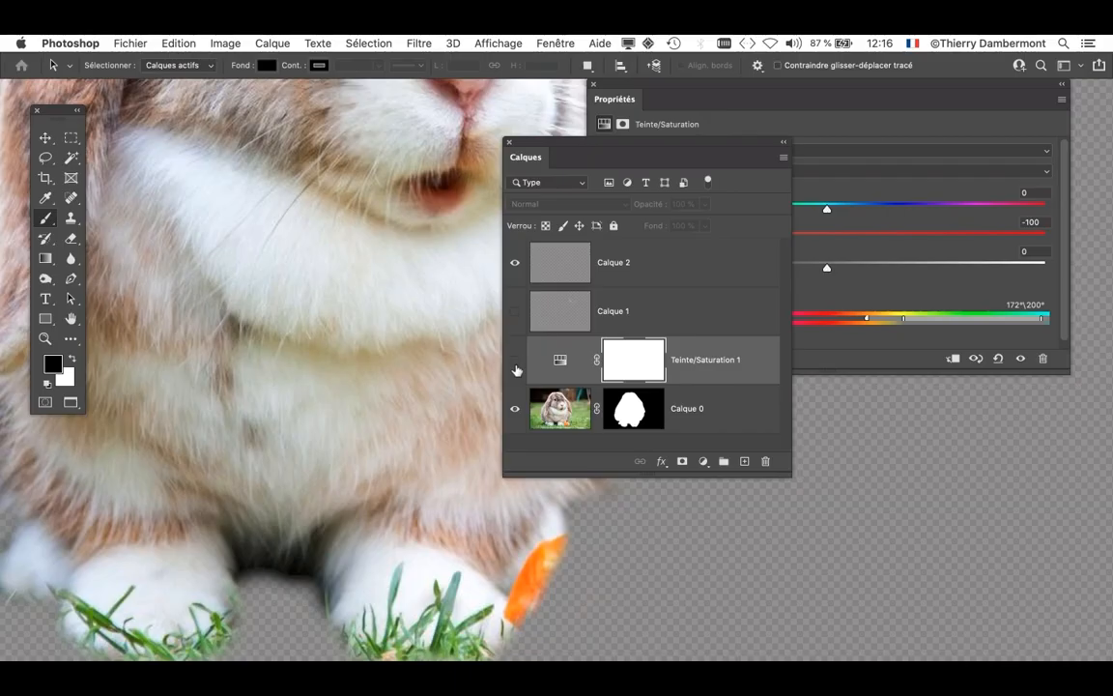
pyautogui.click(514, 365)
pyautogui.click(514, 362)
pyautogui.click(515, 364)
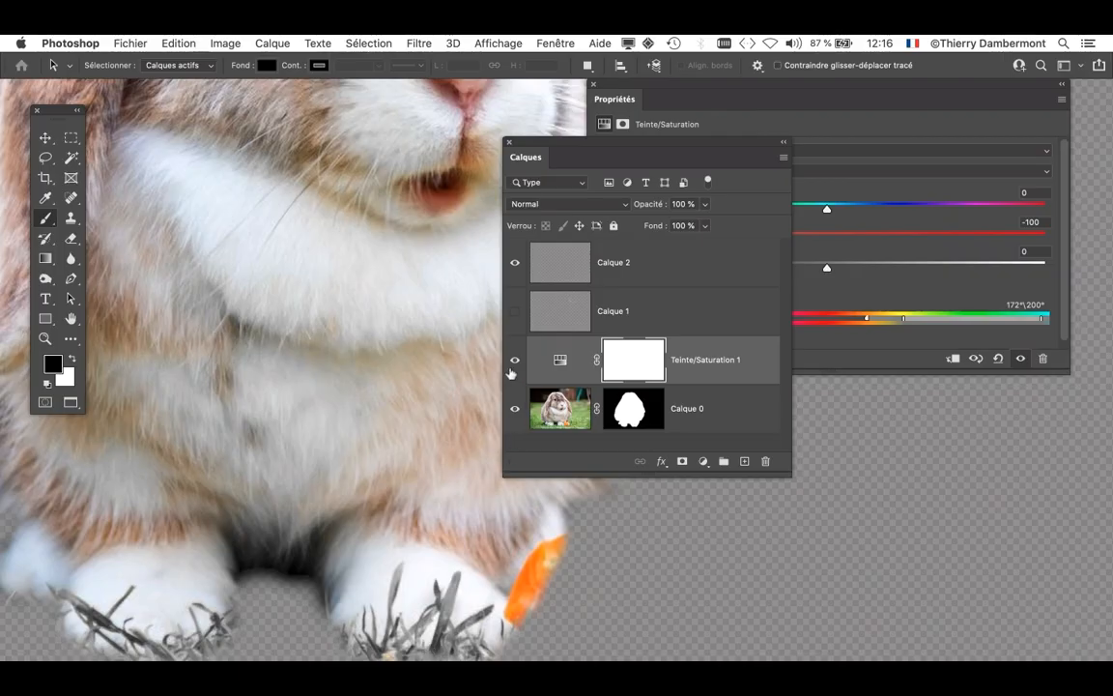
pyautogui.click(514, 366)
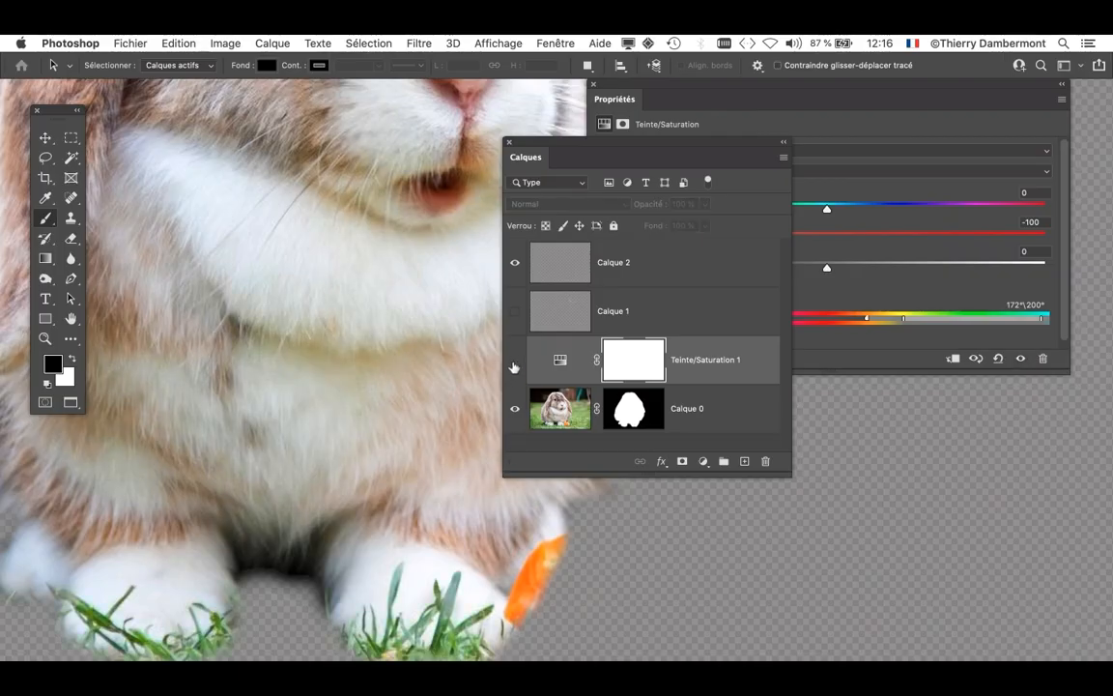
pyautogui.click(514, 362)
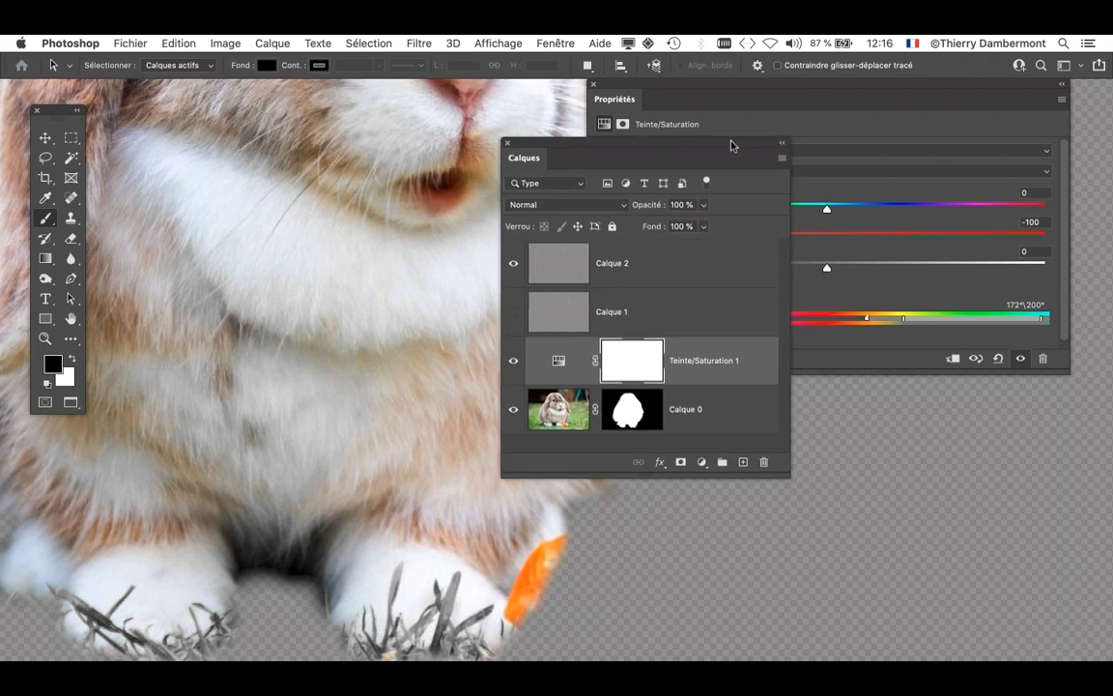
# - Rearrange the Propriétés and Calques panels so they no longer cover the rabbit's body and ear
pyautogui.moveTo(731, 144); pyautogui.dragTo(764, 457)
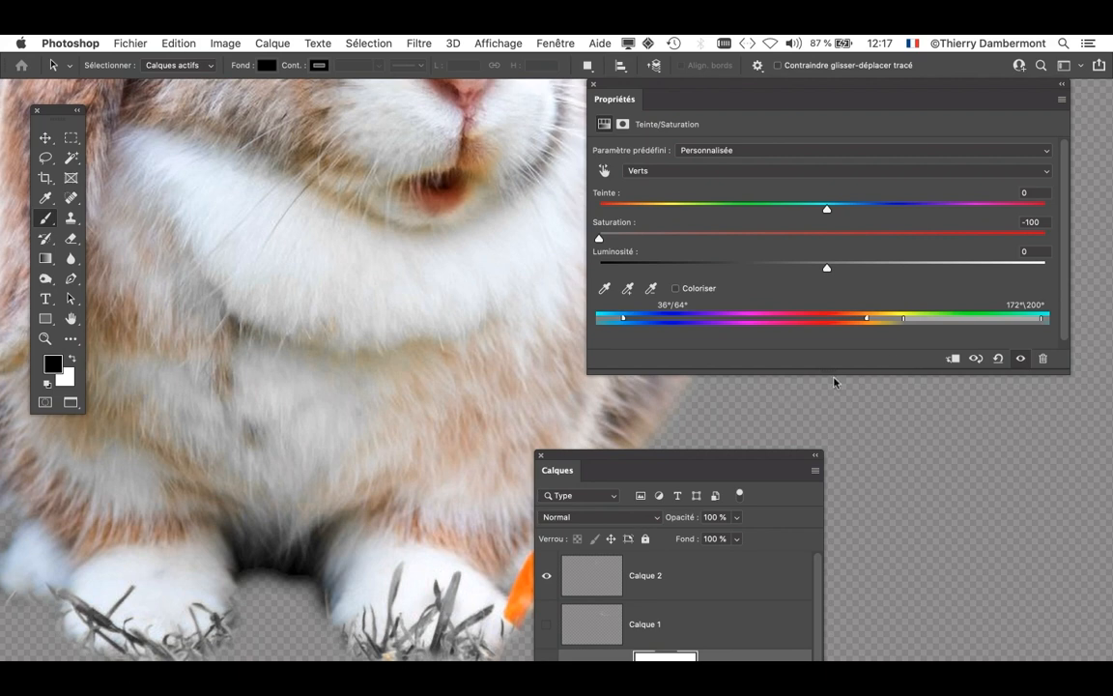
pyautogui.moveTo(635, 84); pyautogui.dragTo(914, 141)
pyautogui.moveTo(537, 458); pyautogui.dragTo(773, 223)
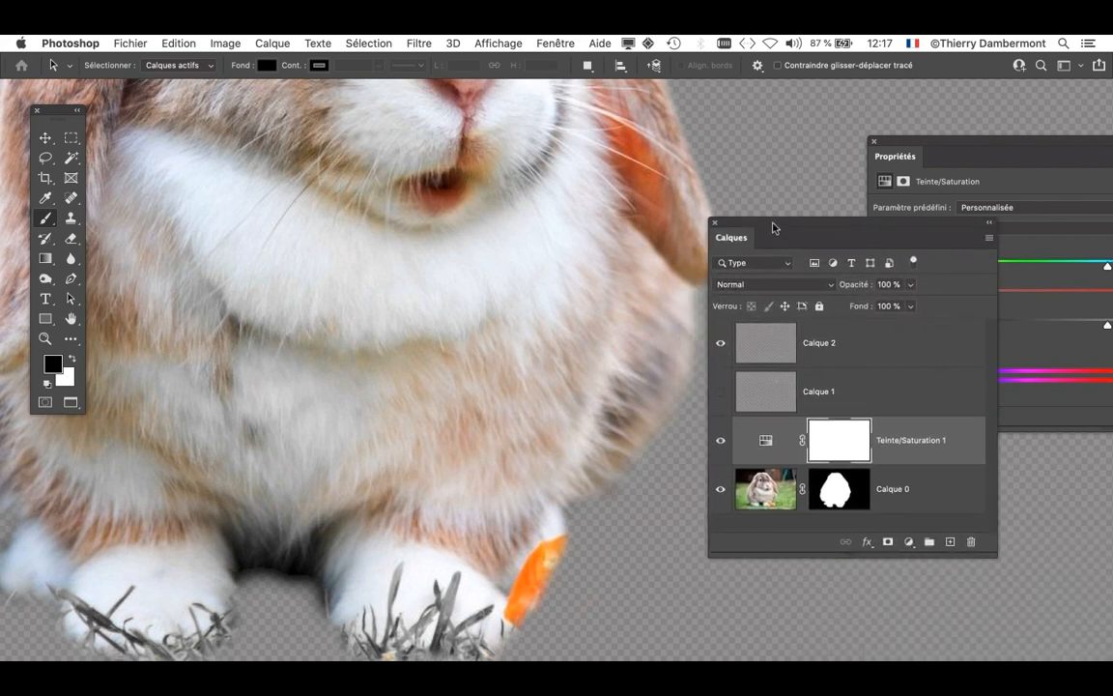
# - Enlarge the Calques panel and move it beside the rabbit, with the head and grass-covered paws in view
pyautogui.moveTo(993, 551); pyautogui.dragTo(987, 596)
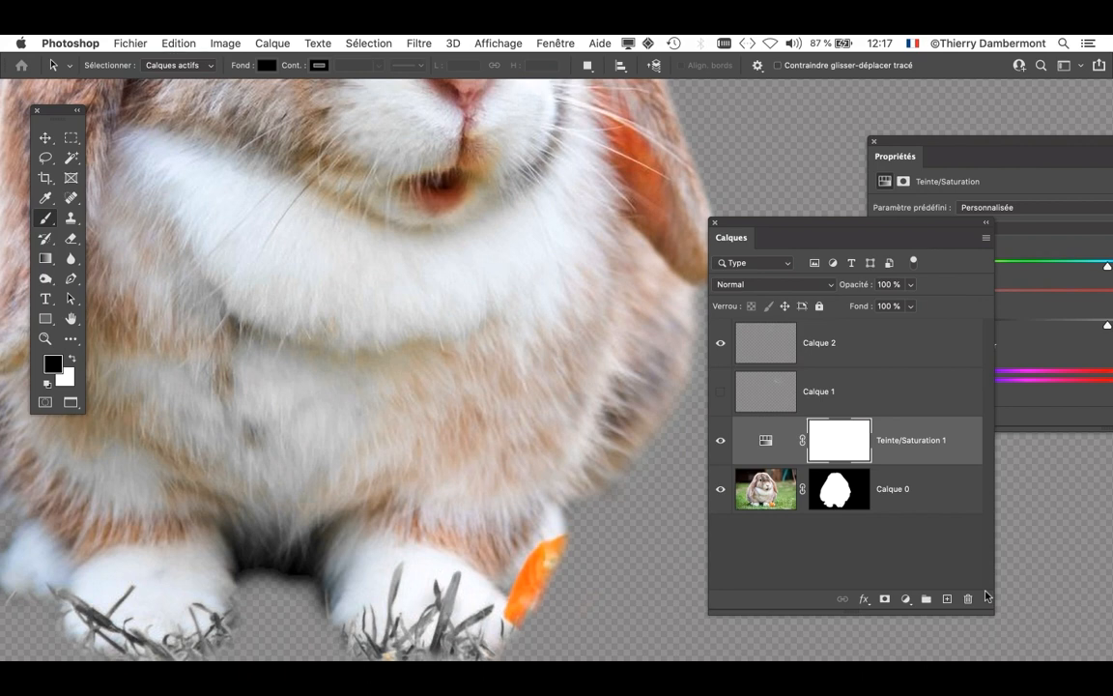
pyautogui.moveTo(749, 225); pyautogui.dragTo(771, 174)
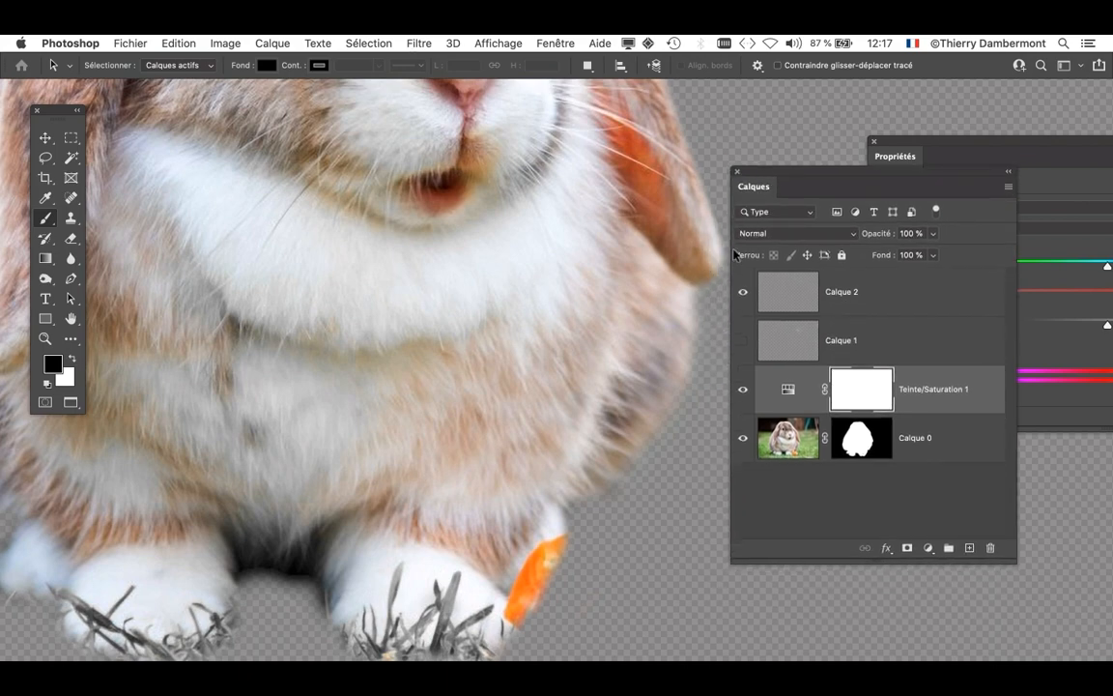
pyautogui.scroll(-5, 489, 357)
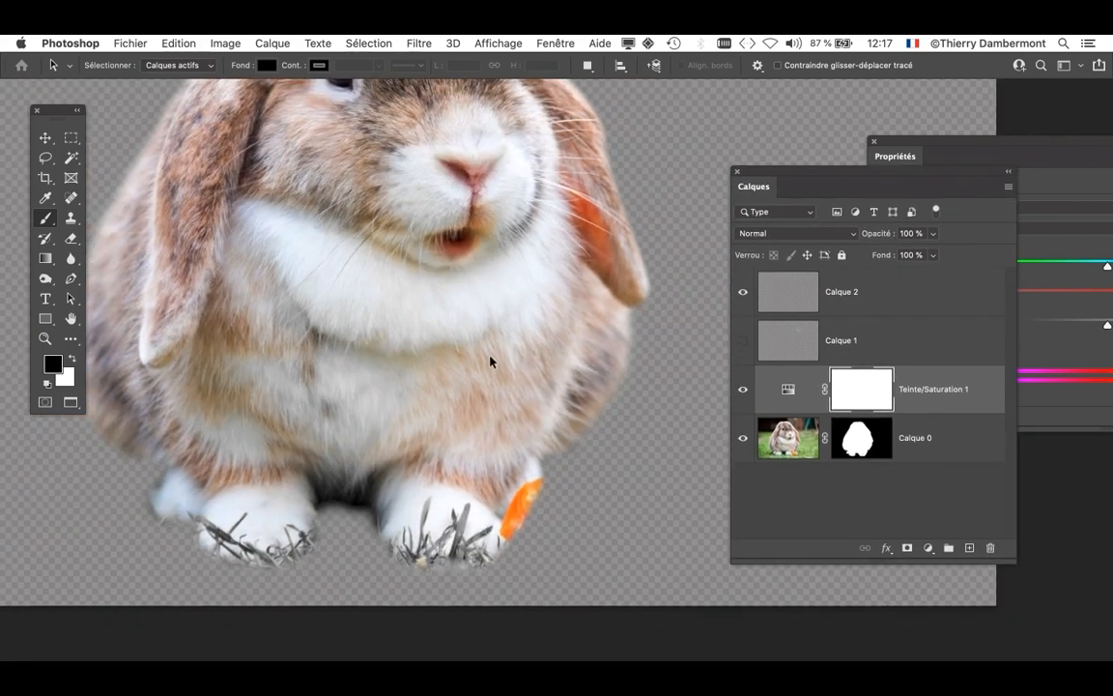
pyautogui.moveTo(499, 340); pyautogui.dragTo(453, 401)
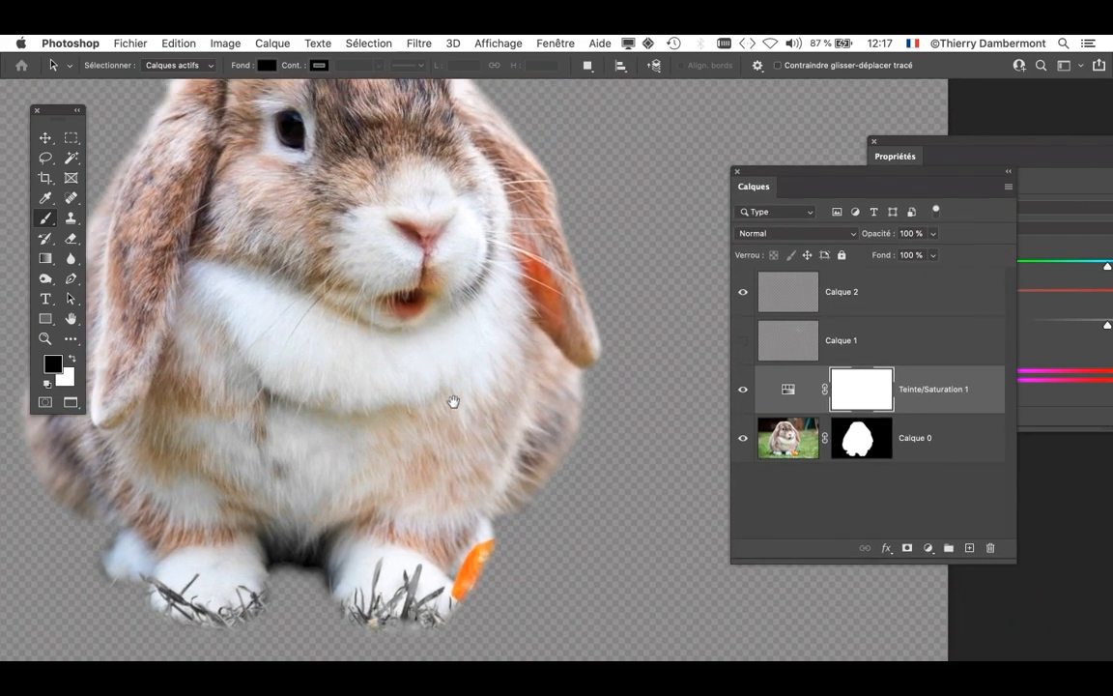
pyautogui.scroll(-1, 502, 461)
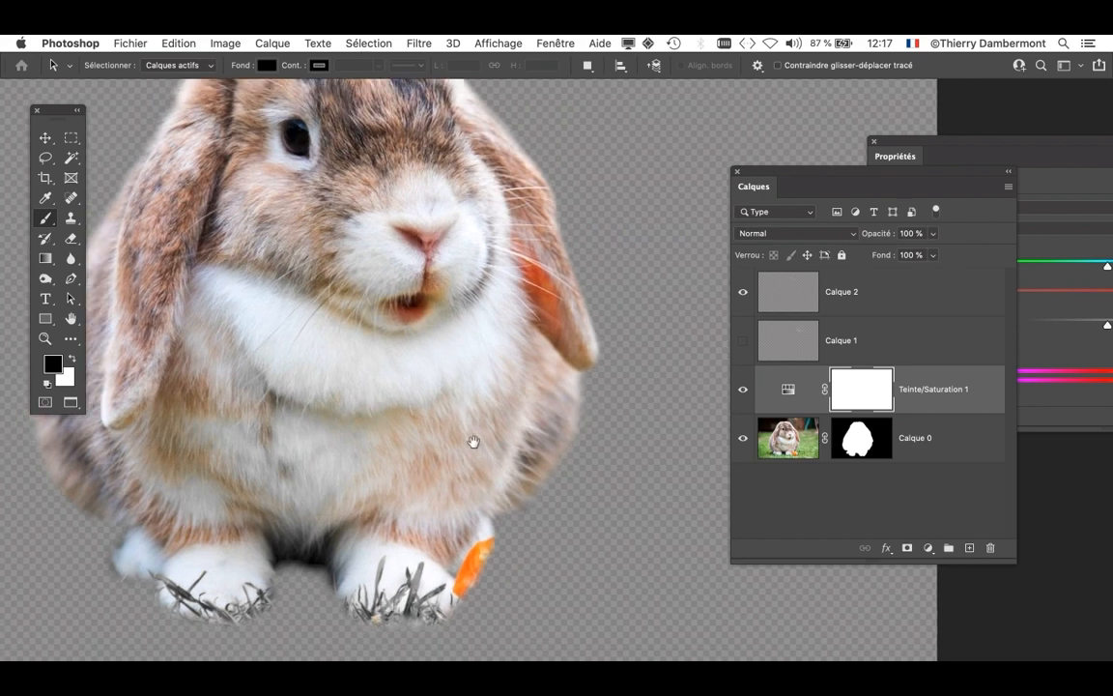
pyautogui.moveTo(462, 433); pyautogui.dragTo(452, 397)
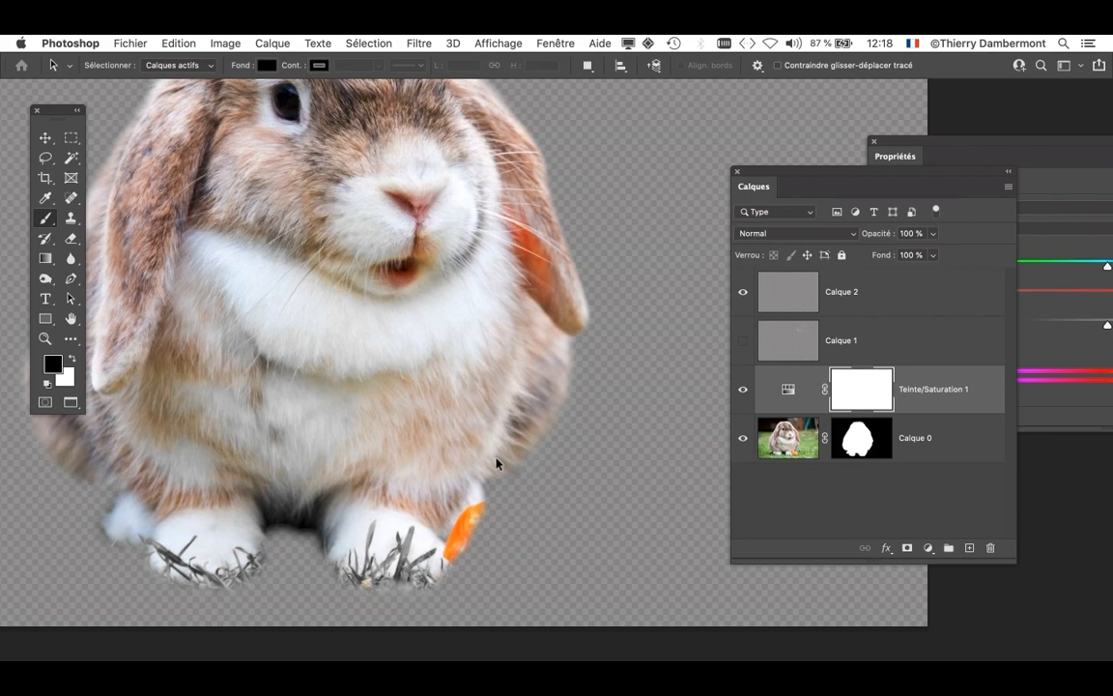
# - Open the recent file lop_eared_rabbit_hare-03.psd and inspect the grass blades and carrot at the front paws
pyautogui.press('super+Tab')
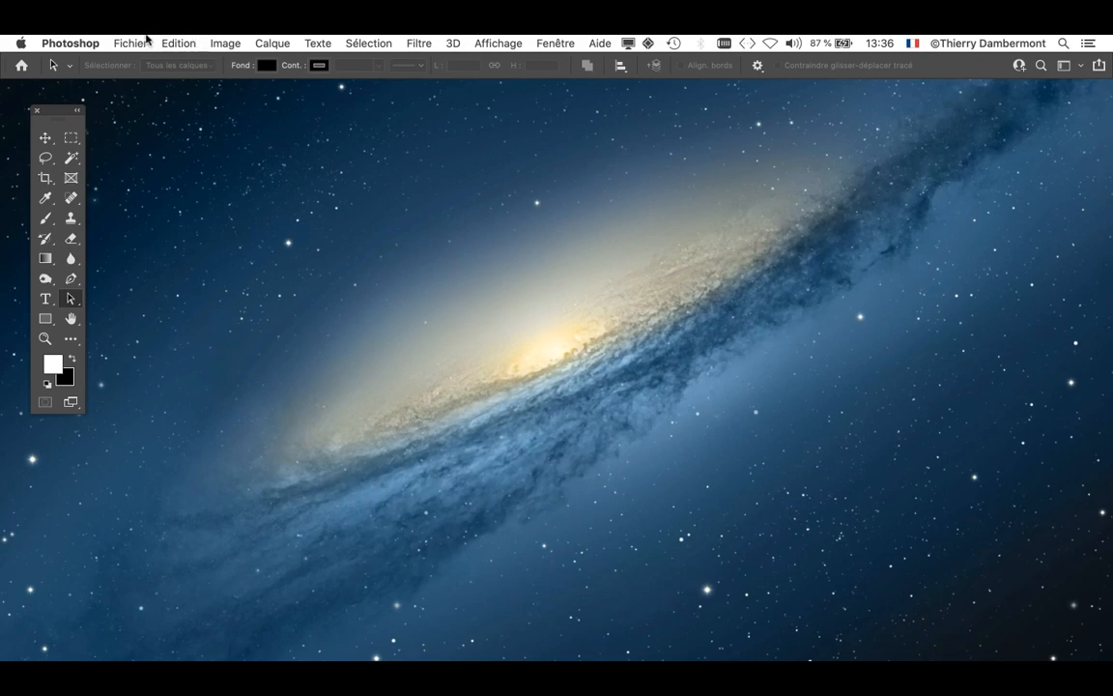
pyautogui.click(134, 42)
pyautogui.moveTo(164, 119)
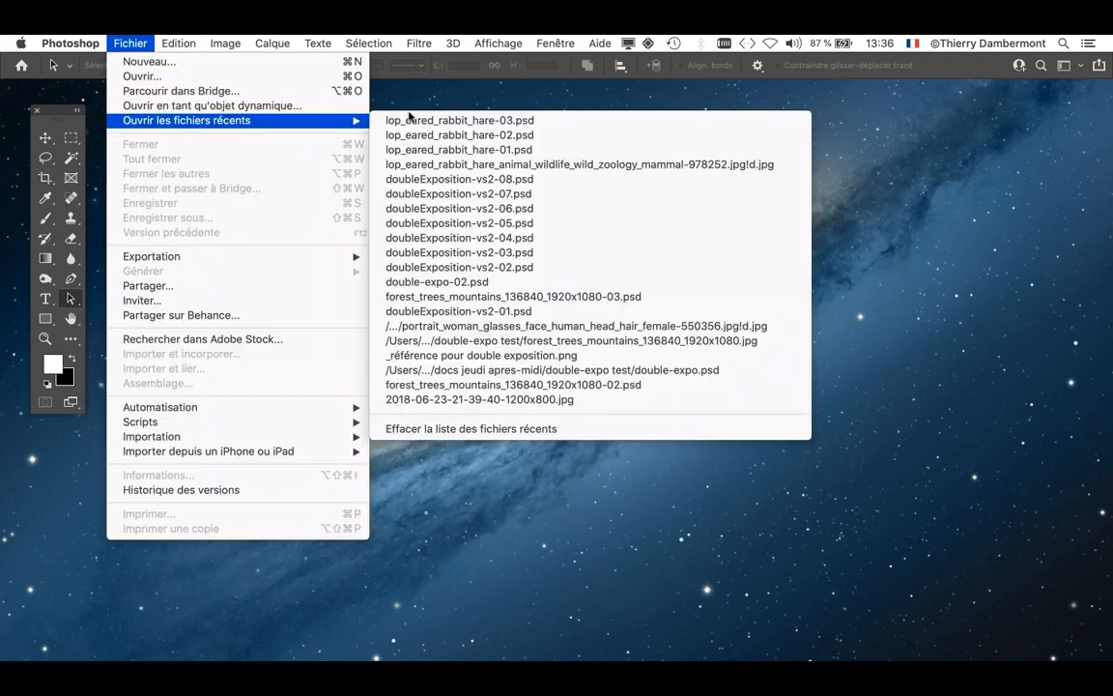
pyautogui.click(467, 119)
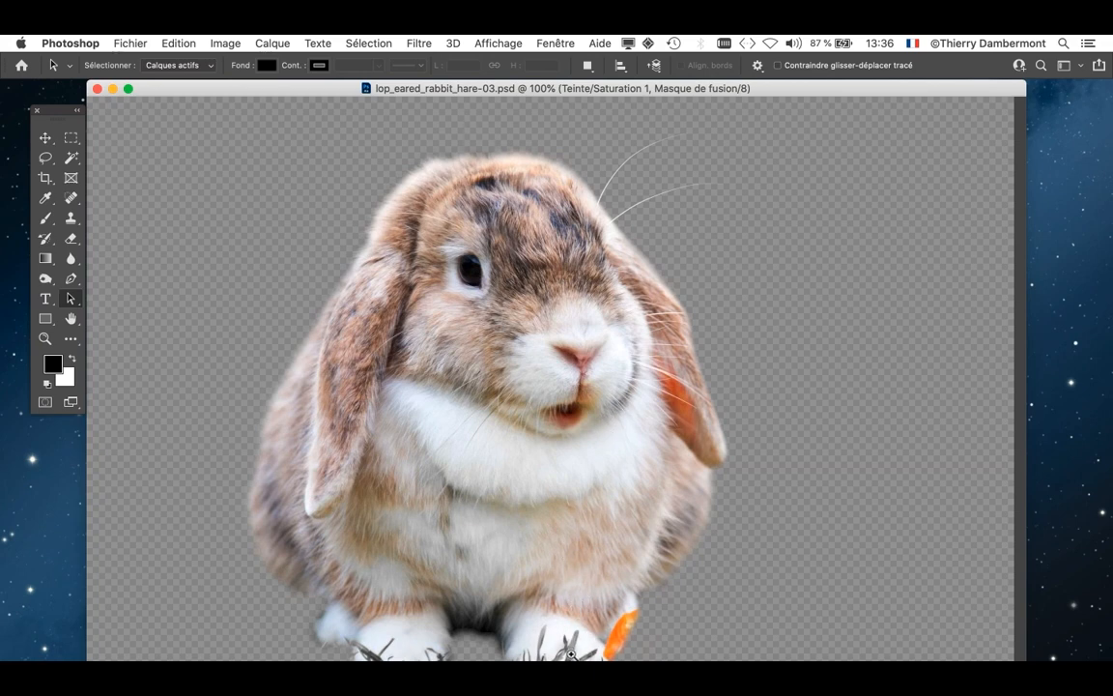
pyautogui.scroll(2, 512, 585)
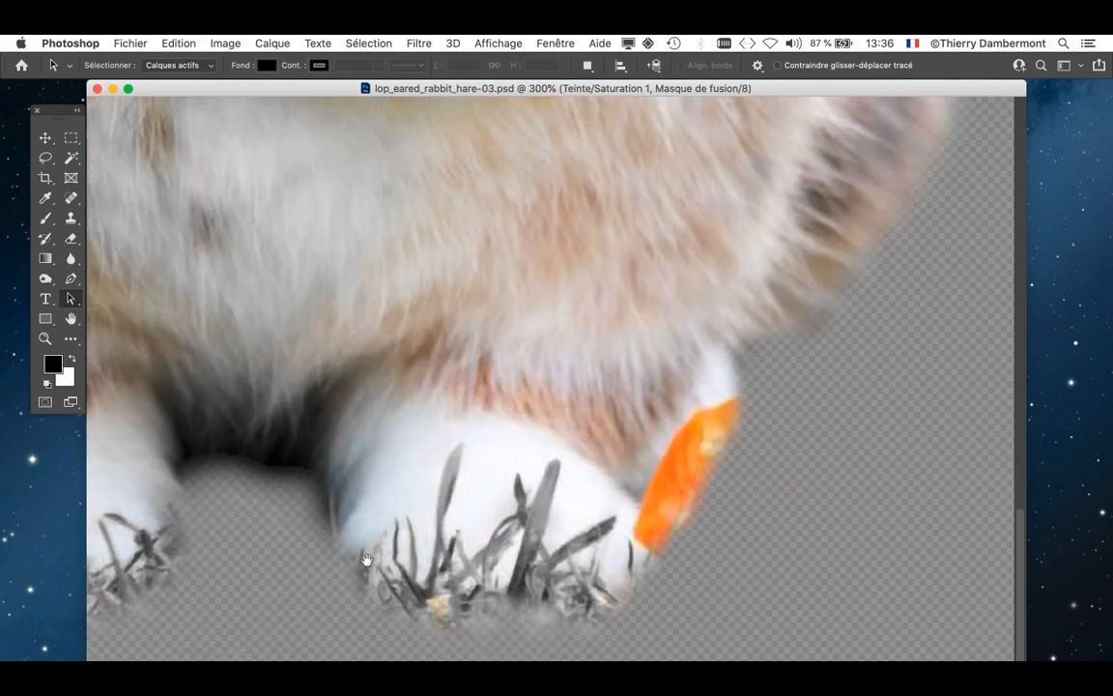
pyautogui.scroll(-1, 608, 496)
pyautogui.scroll(-1, 519, 543)
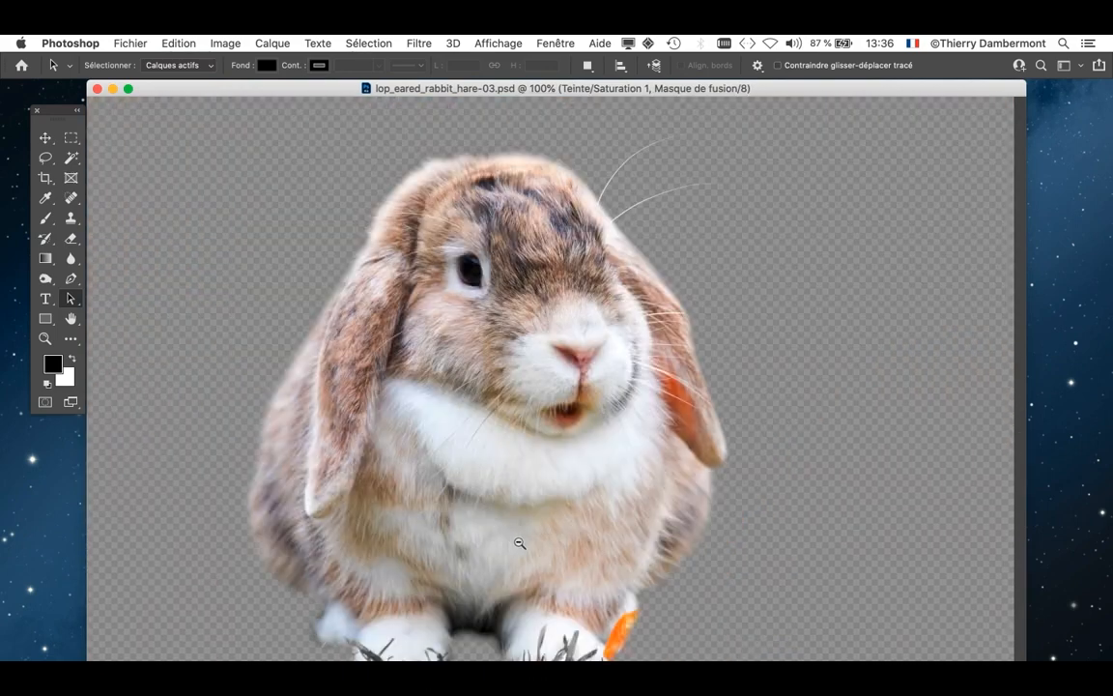
pyautogui.scroll(-1, 518, 543)
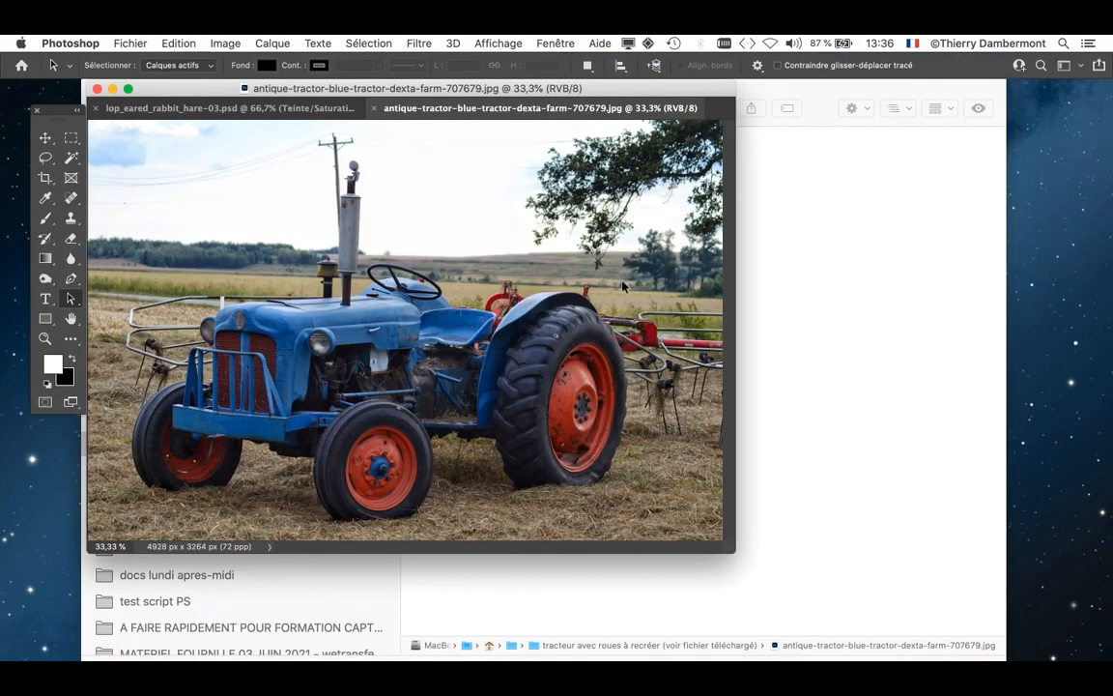
# - Show antique-tractor-blue-tractor-dexta-farm-707679.jpg in full-screen mode and examine where the straw hides the tractor's wheels
pyautogui.press('f')
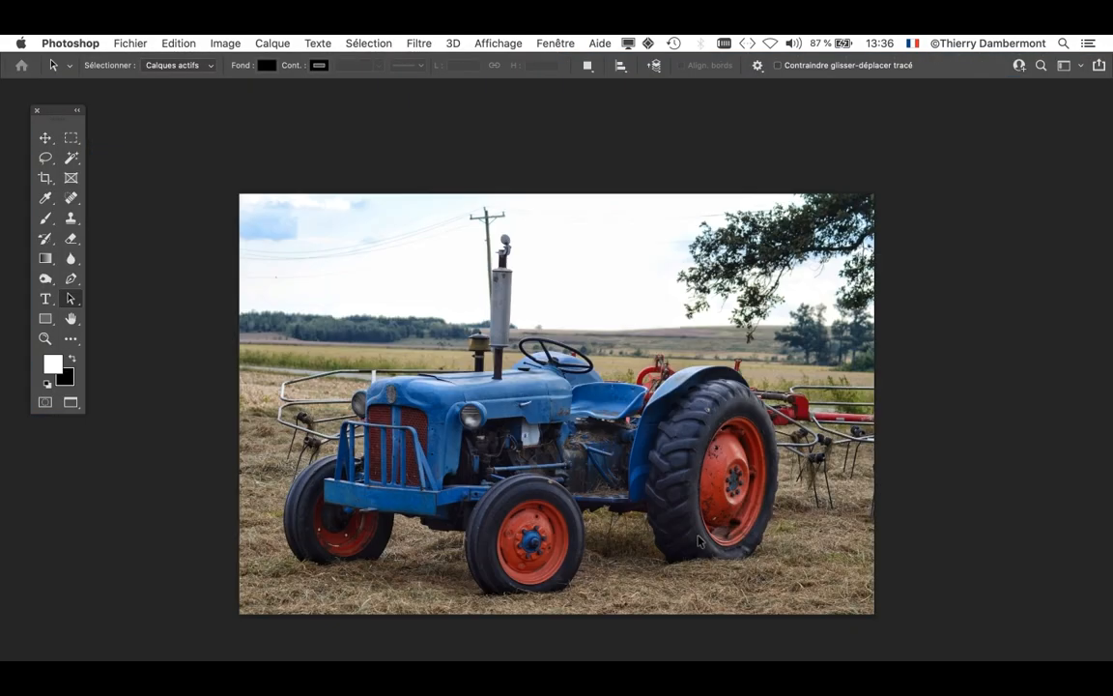
pyautogui.scroll(1, 624, 542)
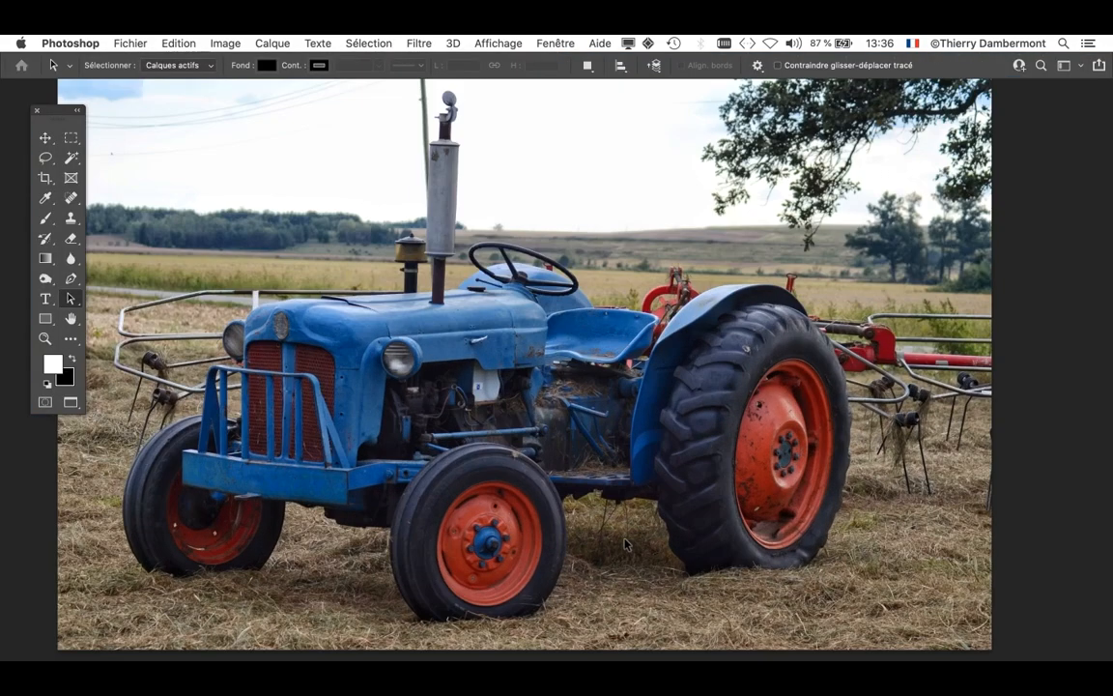
pyautogui.moveTo(495, 543); pyautogui.dragTo(577, 430)
pyautogui.scroll(2, 531, 512)
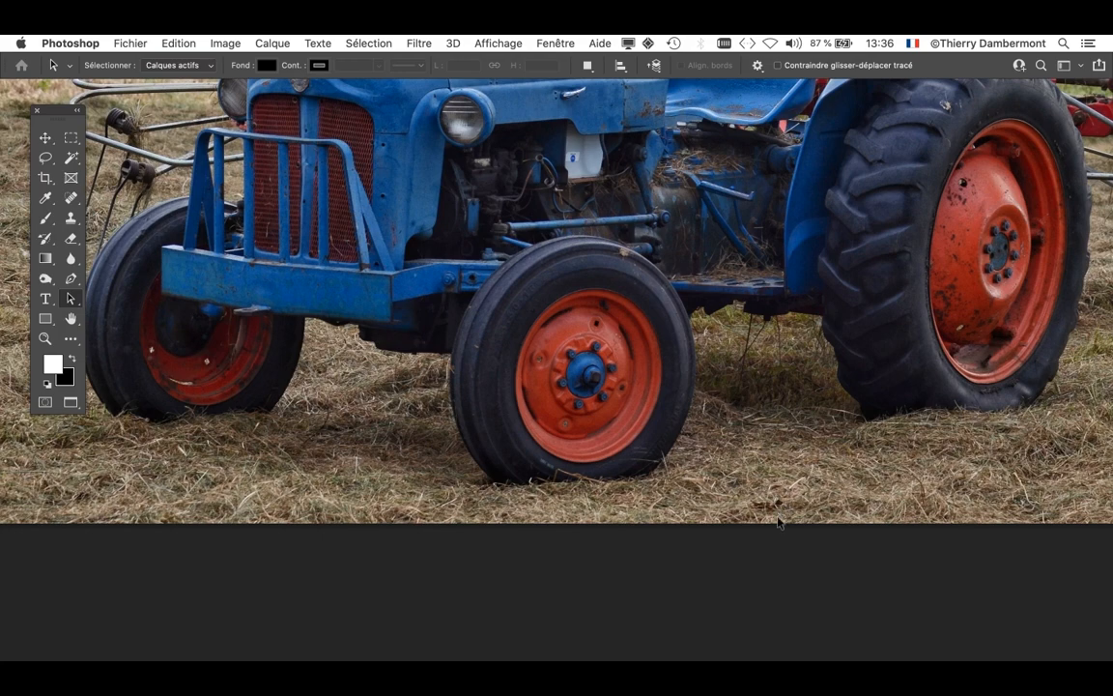
pyautogui.scroll(-1, 779, 517)
pyautogui.scroll(-2, 745, 472)
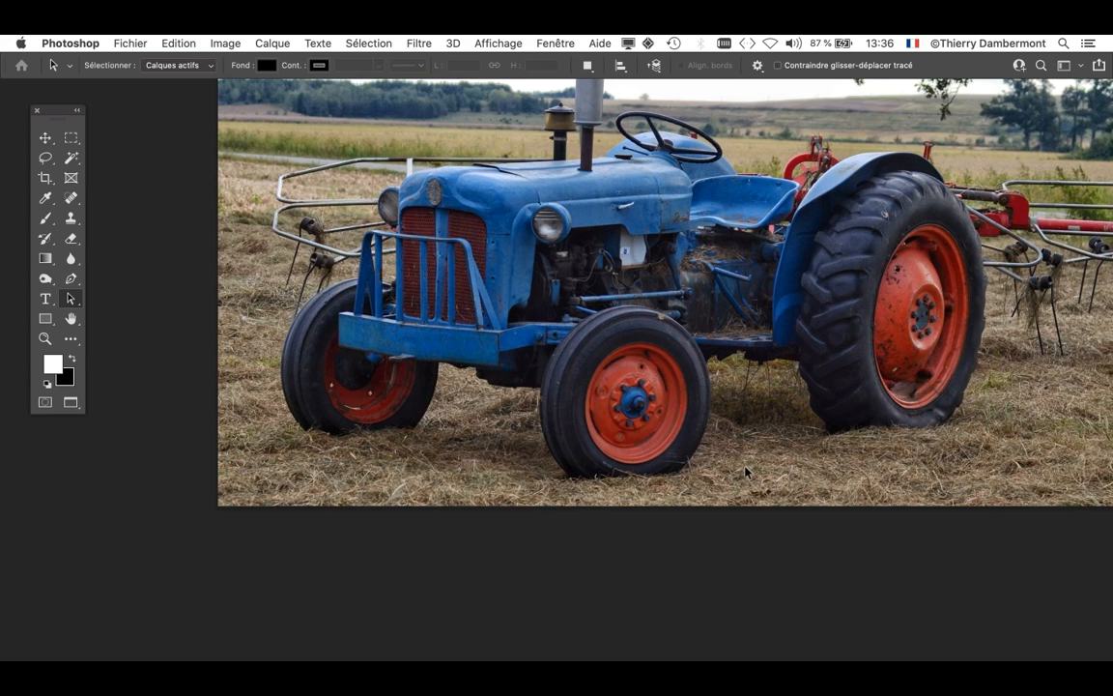
pyautogui.scroll(3, 745, 253)
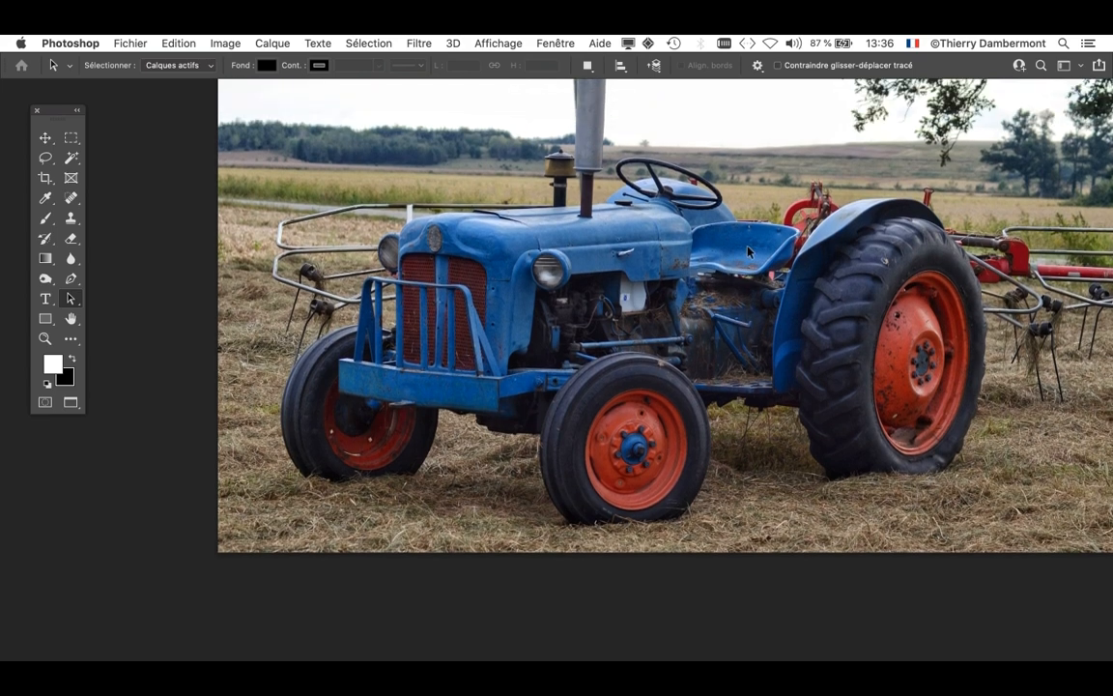
pyautogui.scroll(2, 745, 253)
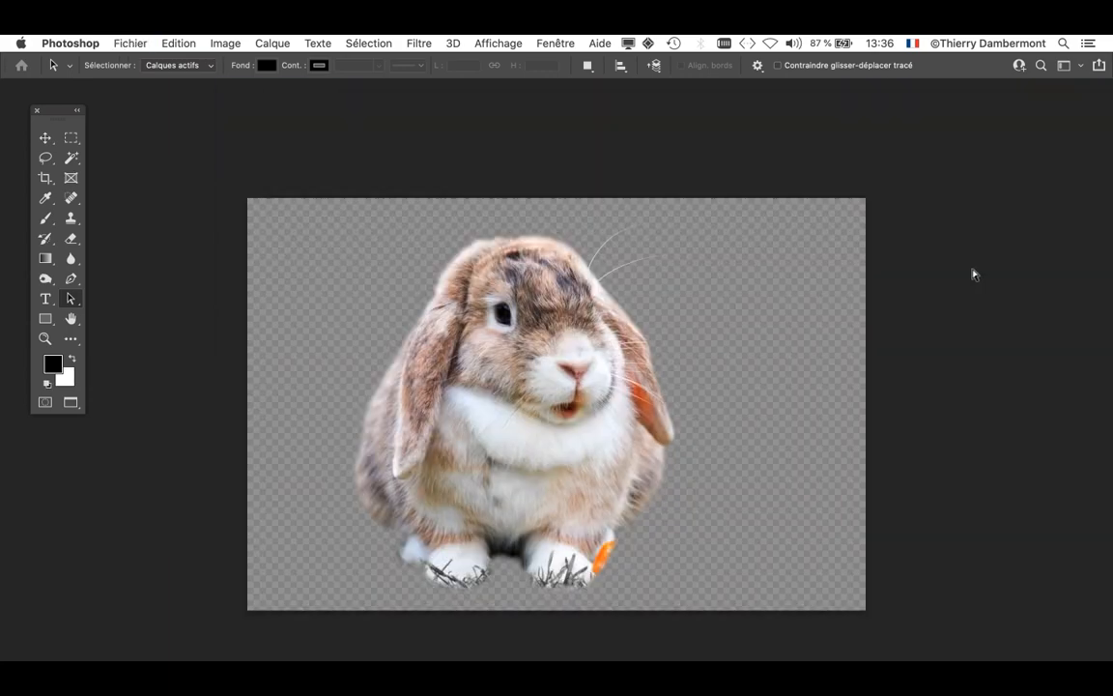
# - Examine the rabbit cutout up close where grass blades and the carrot cover its paws
pyautogui.scroll(3, 534, 521)
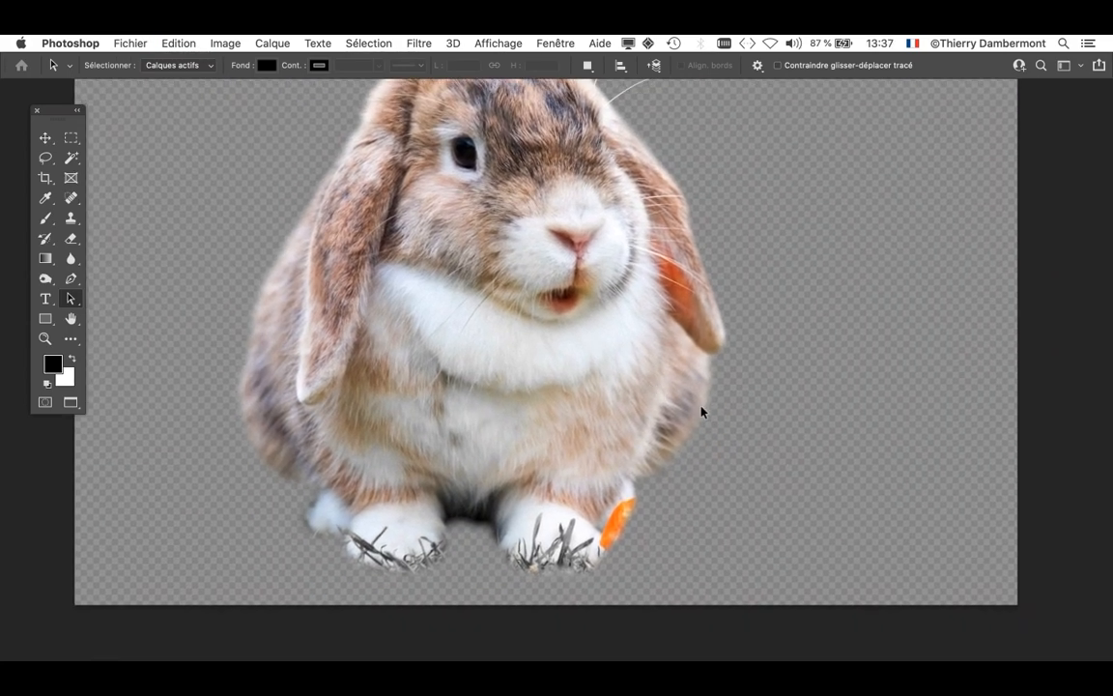
pyautogui.scroll(3, 563, 546)
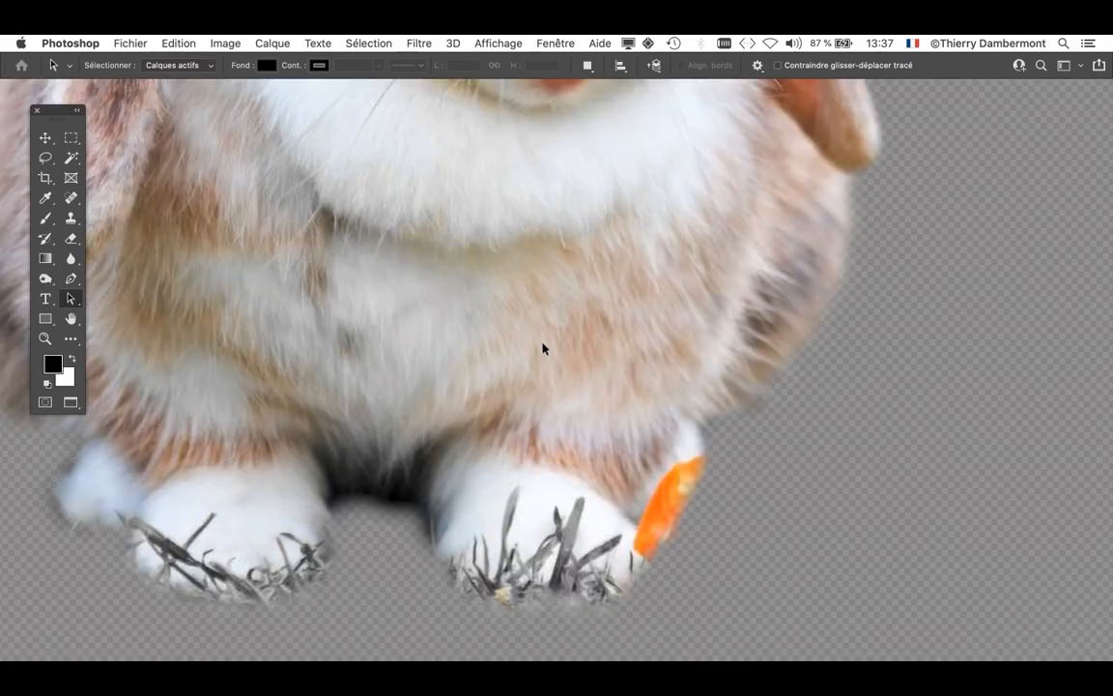
pyautogui.scroll(-3, 549, 345)
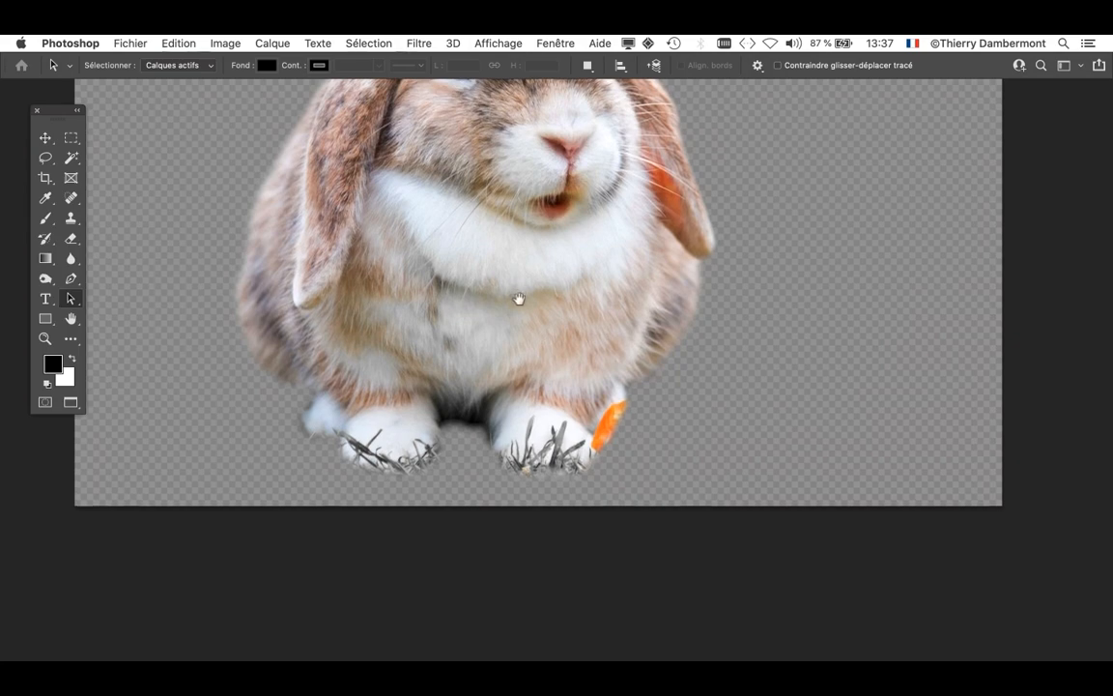
pyautogui.moveTo(518, 298); pyautogui.dragTo(552, 486)
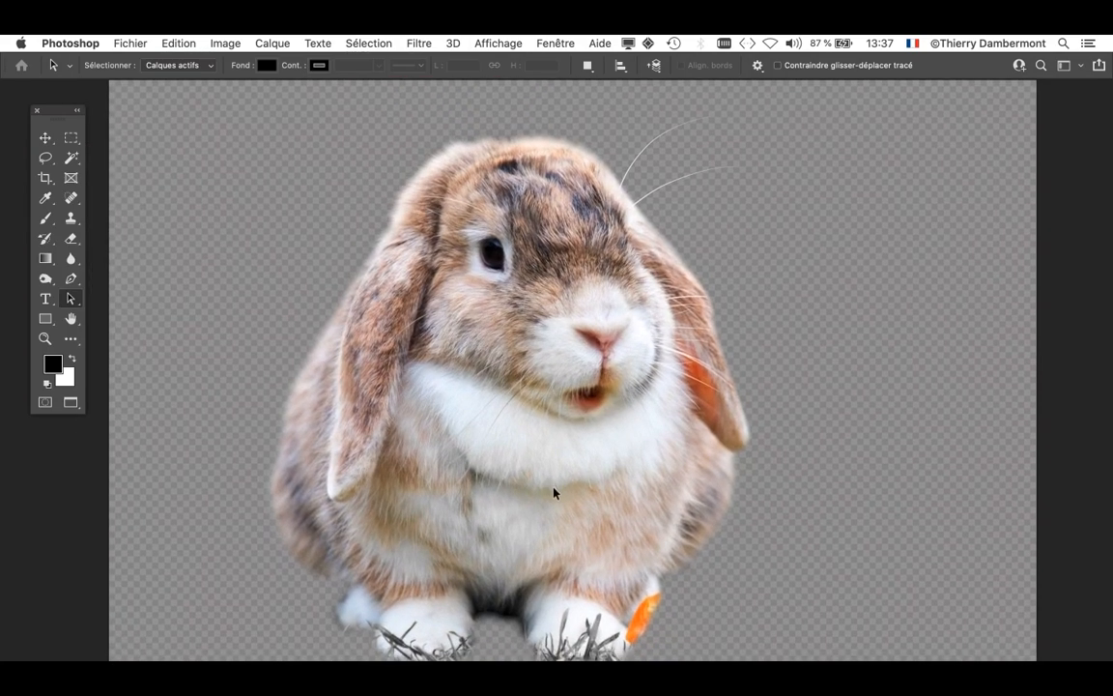
# - Return the rabbit document to a standard window and save it under the new name lop_eared_rabbit_hare-04.psd
pyautogui.press('f')
pyautogui.press('f')
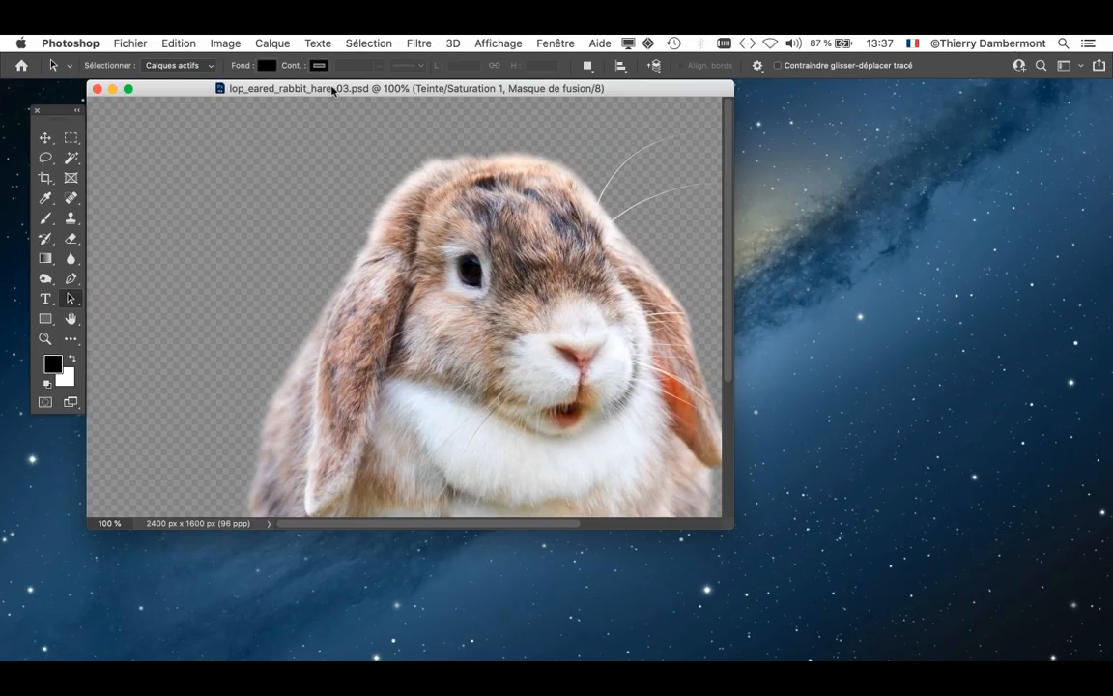
pyautogui.click(179, 44)
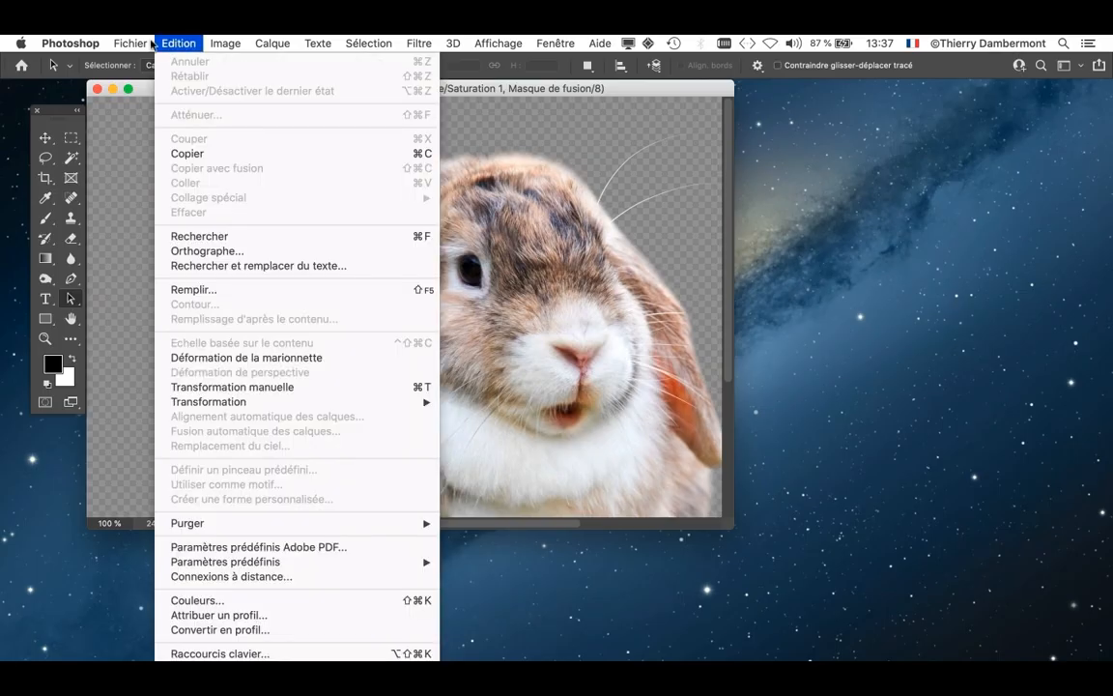
pyautogui.moveTo(130, 44)
pyautogui.click(208, 218)
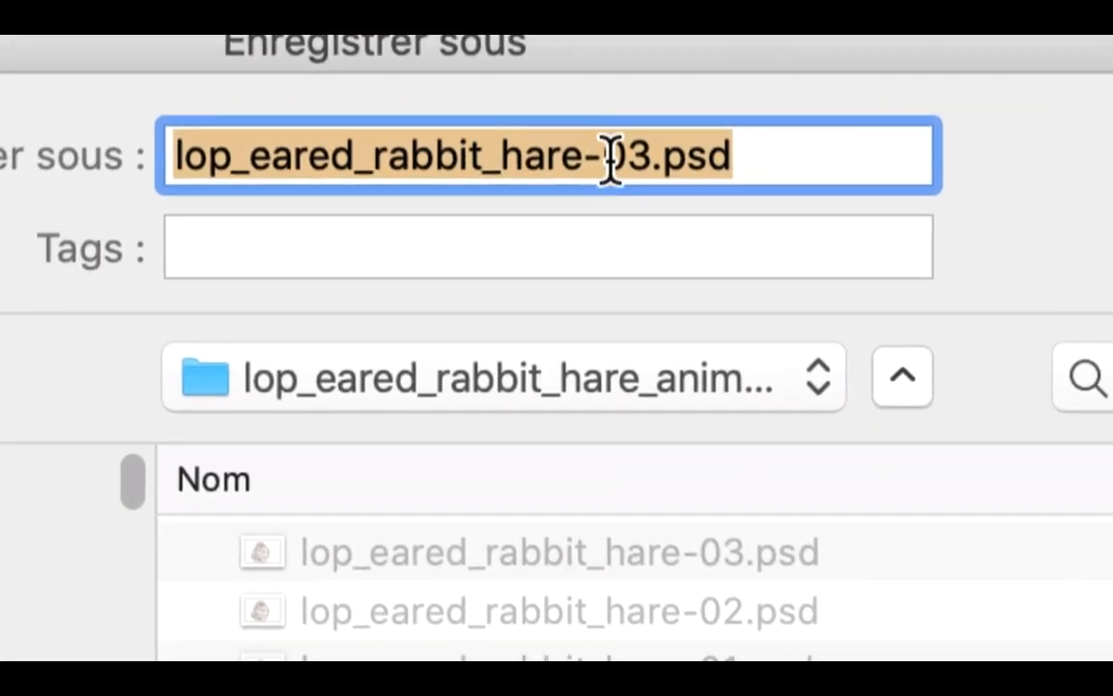
pyautogui.click(611, 158)
pyautogui.hotkey('shift', 'Right')
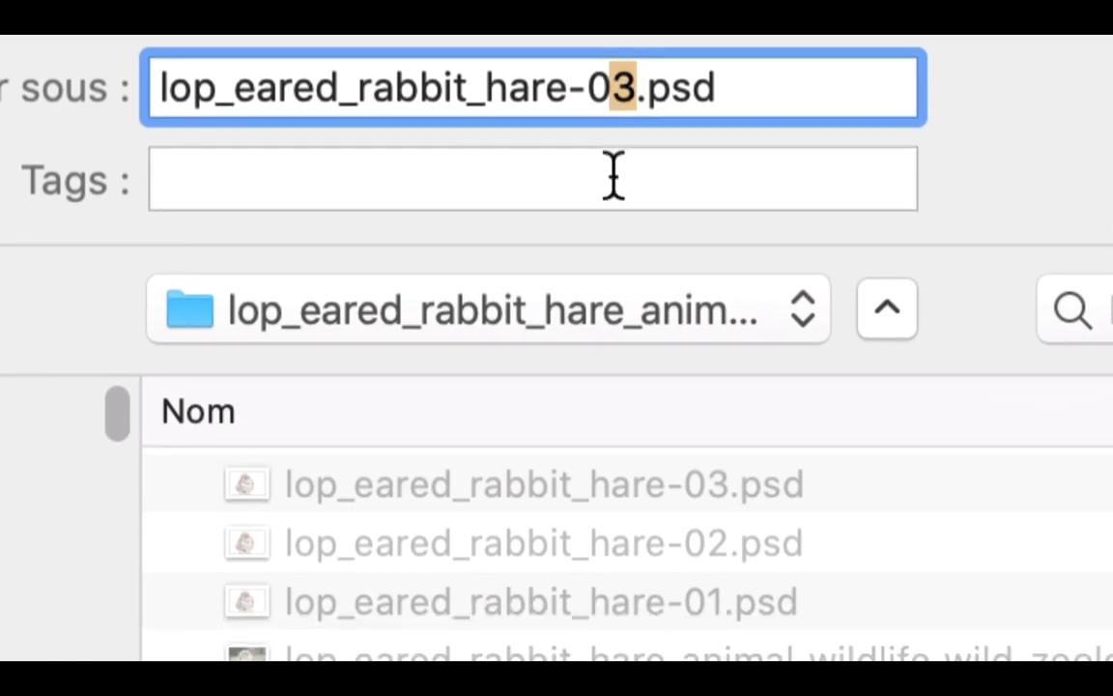
pyautogui.write('4')
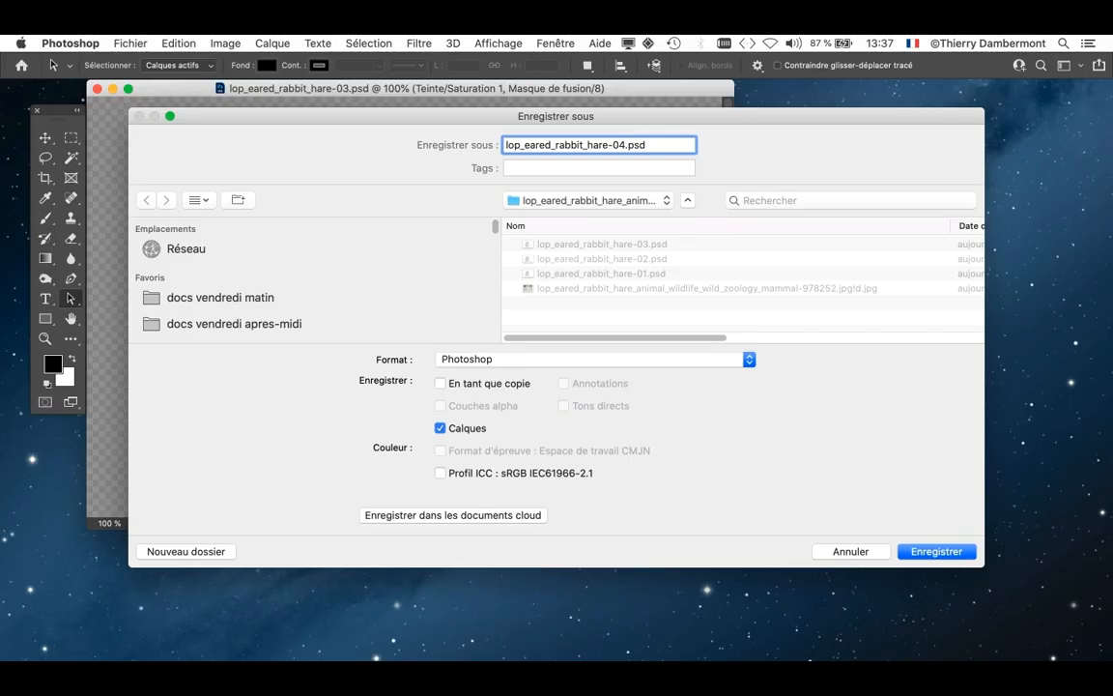
pyautogui.press('Return')
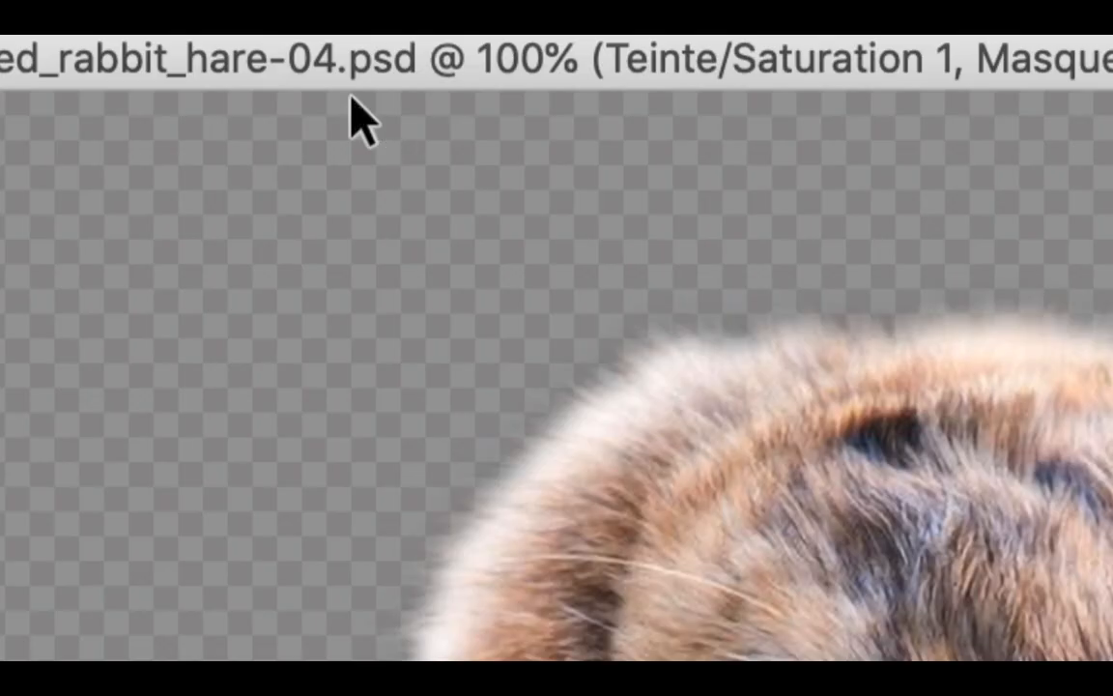
# - Show the rabbit document in full-screen mode and display the Calques panel beside the rabbit
pyautogui.press('f')
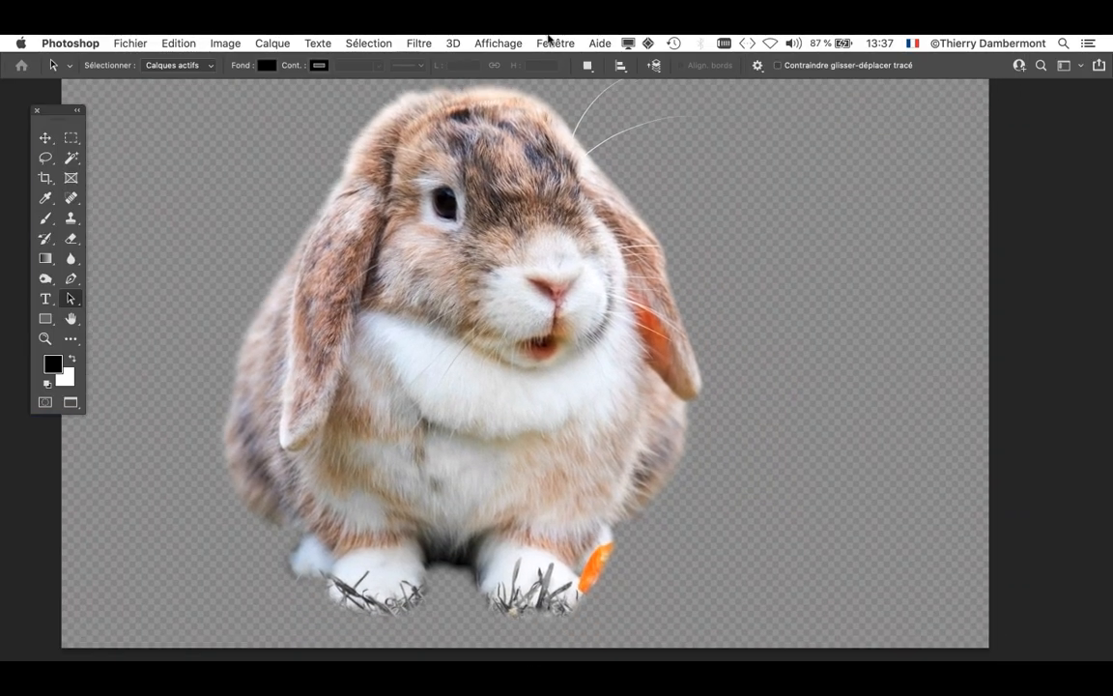
pyautogui.click(555, 43)
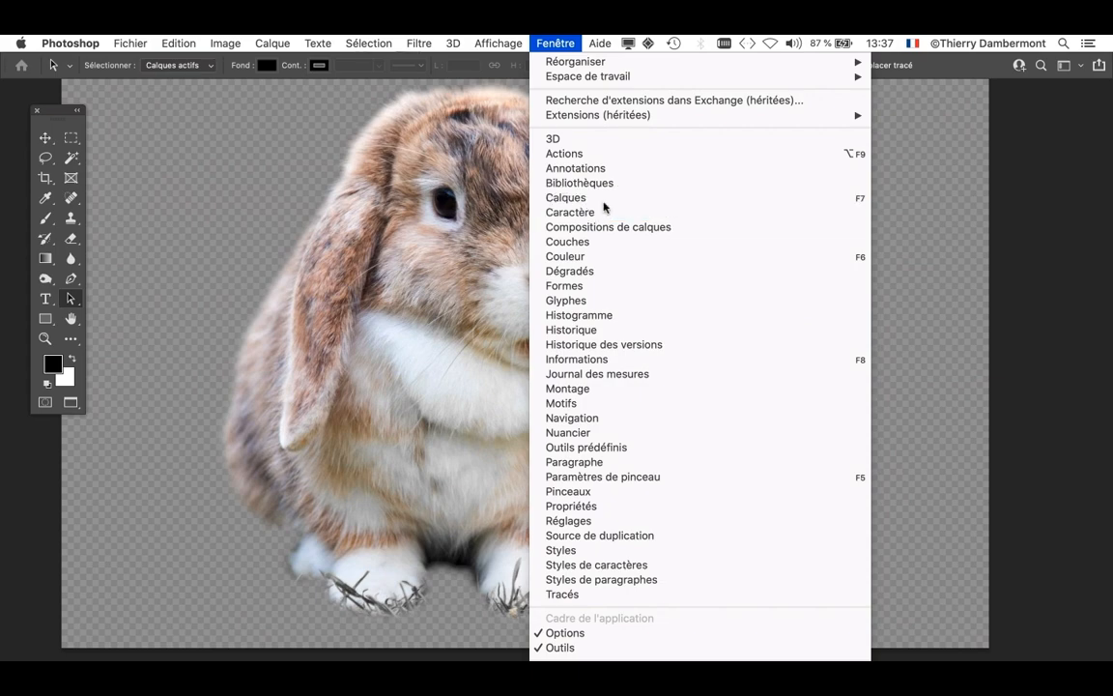
pyautogui.click(603, 199)
pyautogui.moveTo(792, 176); pyautogui.dragTo(794, 135)
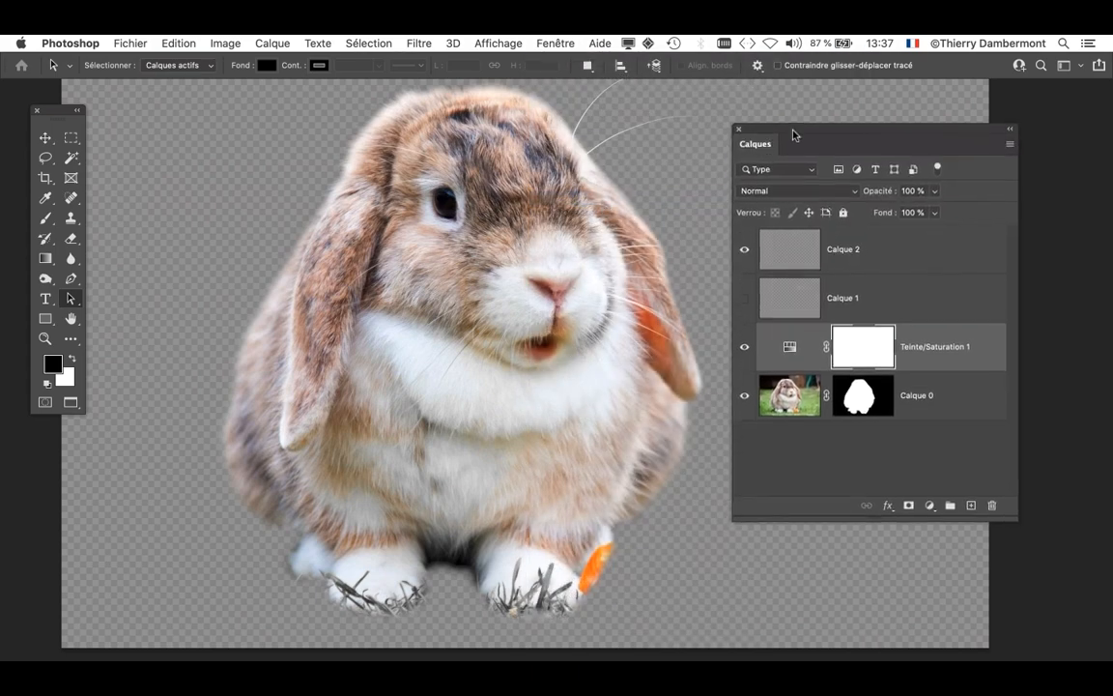
# - Disable the layer mask of Calque 0, move the Calques panel off the rabbit, and hide Teinte/Saturation 1
pyautogui.click(804, 402)
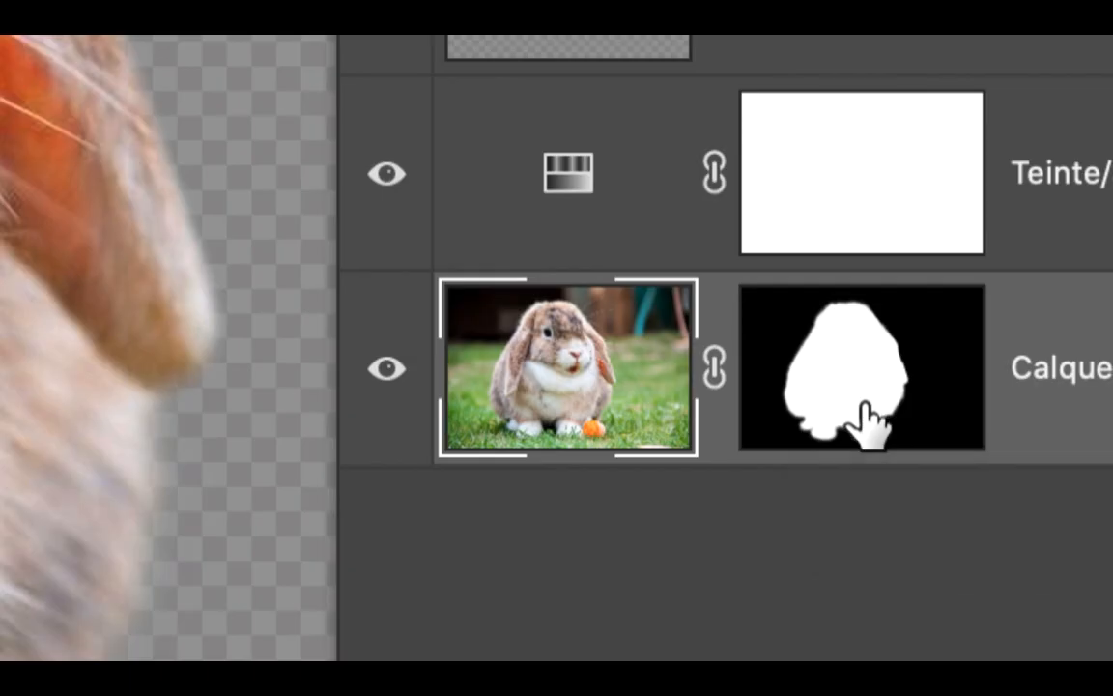
pyautogui.keyDown('shift'); pyautogui.click(865, 420); pyautogui.keyUp('shift')
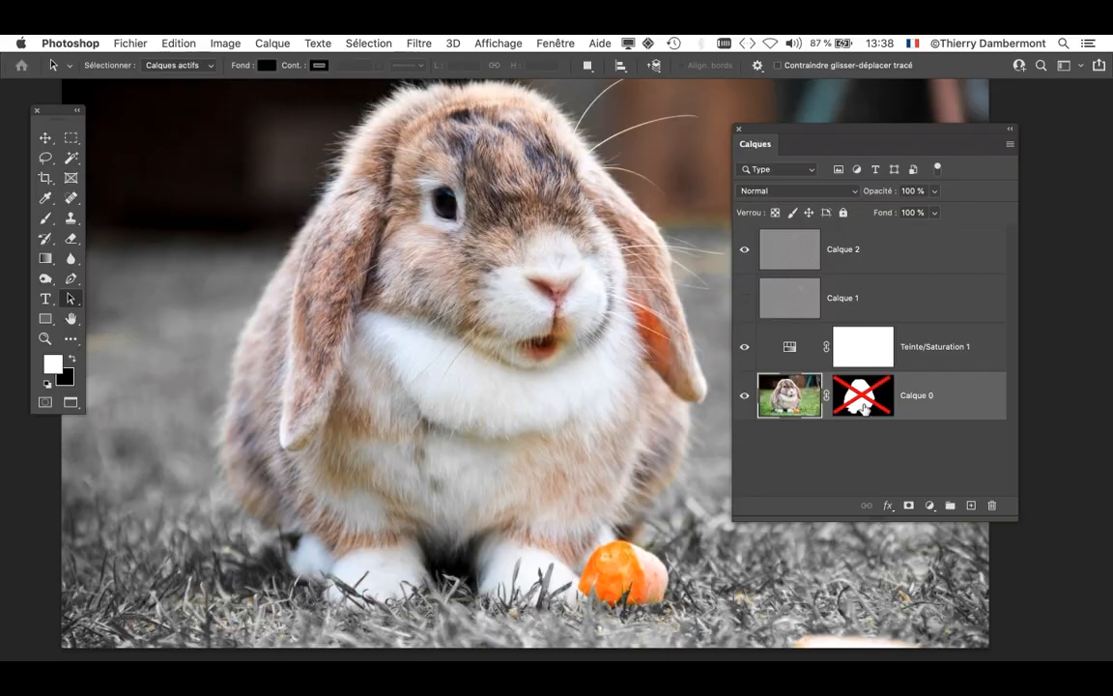
pyautogui.moveTo(760, 132); pyautogui.dragTo(849, 114)
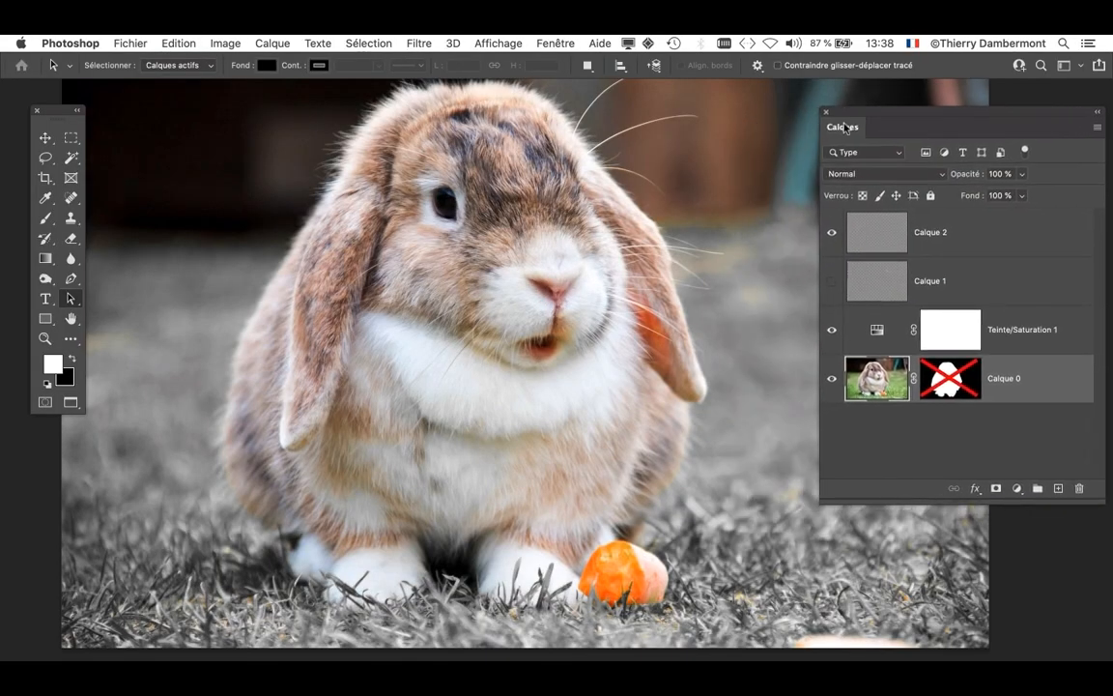
pyautogui.click(837, 331)
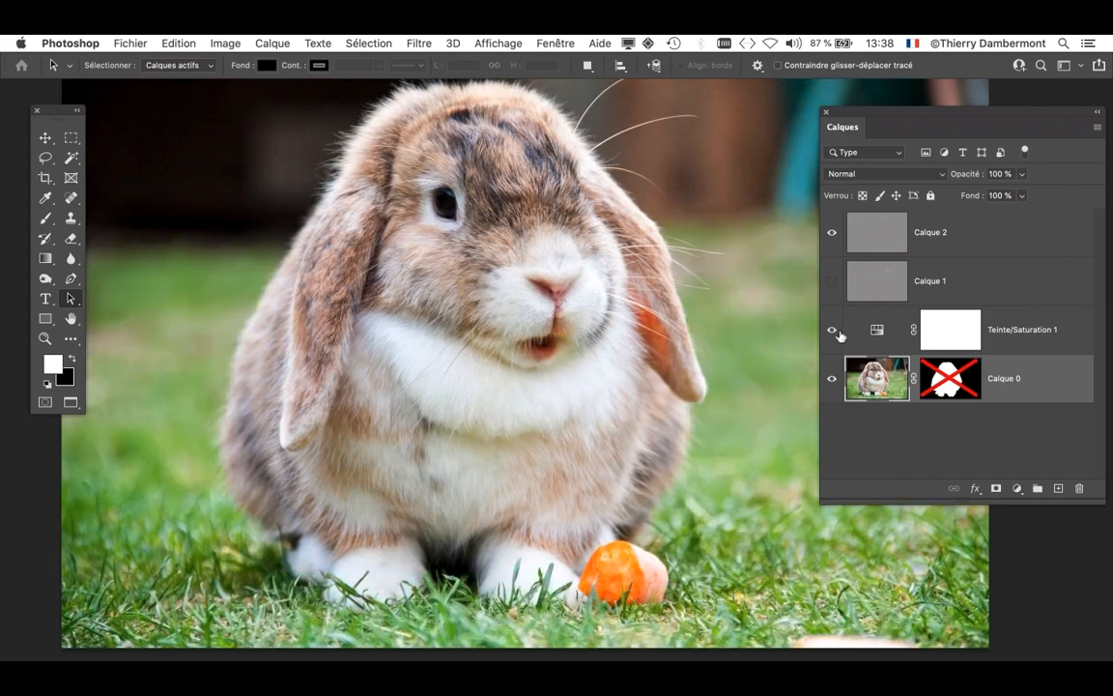
# - Compare the photo with Teinte/Saturation 1 shown and hidden, leave it hidden, and move the Calques panel farther from the rabbit
pyautogui.click(837, 332)
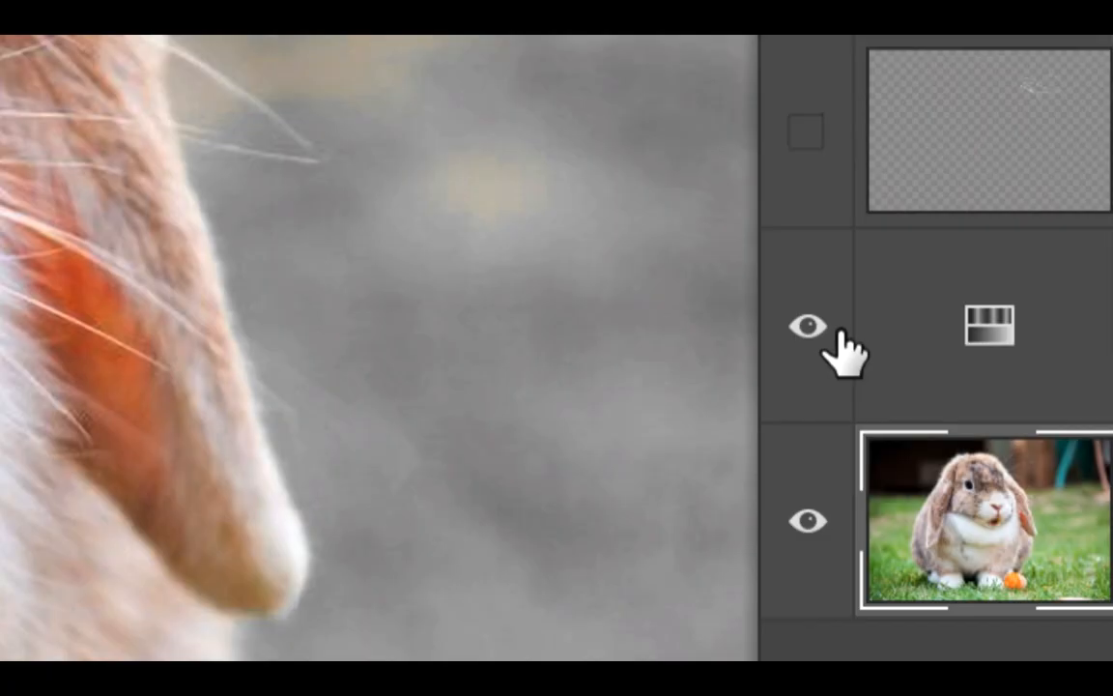
pyautogui.click(837, 332)
pyautogui.click(837, 332)
pyautogui.click(836, 333)
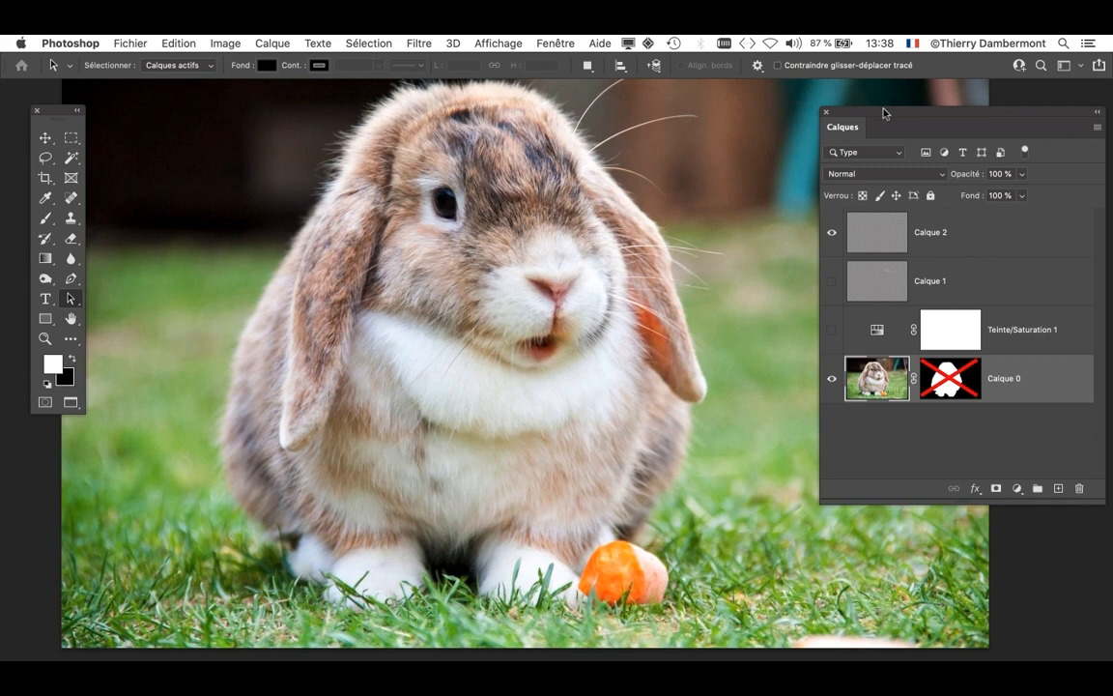
pyautogui.moveTo(884, 116); pyautogui.dragTo(891, 102)
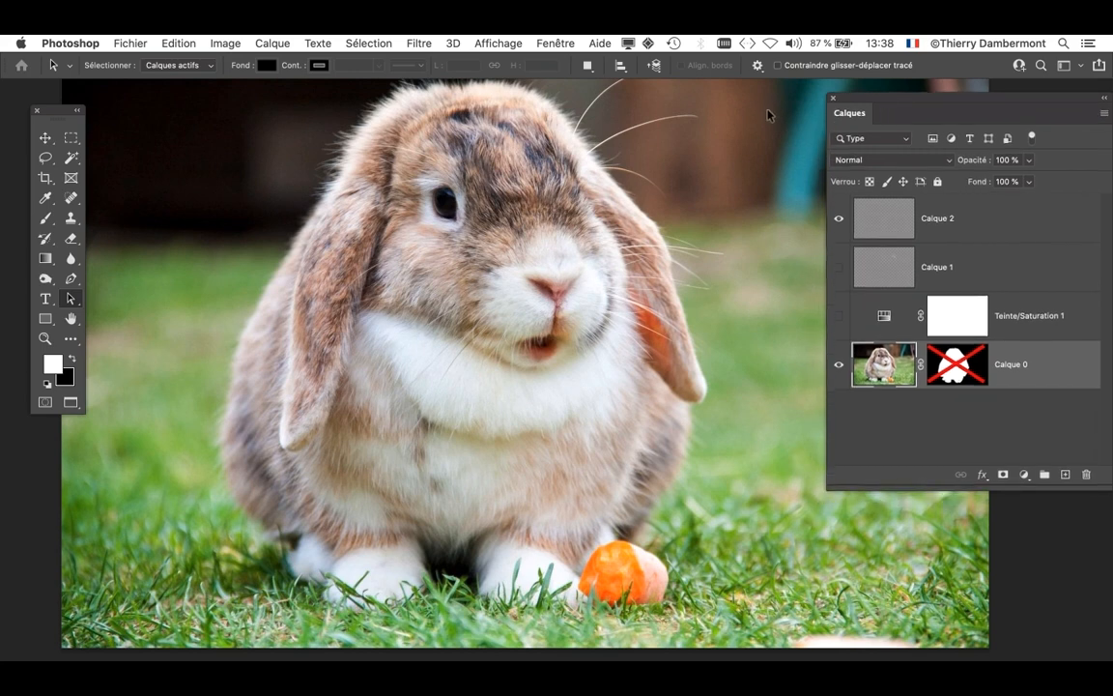
pyautogui.click(838, 316)
pyautogui.click(838, 318)
pyautogui.click(837, 318)
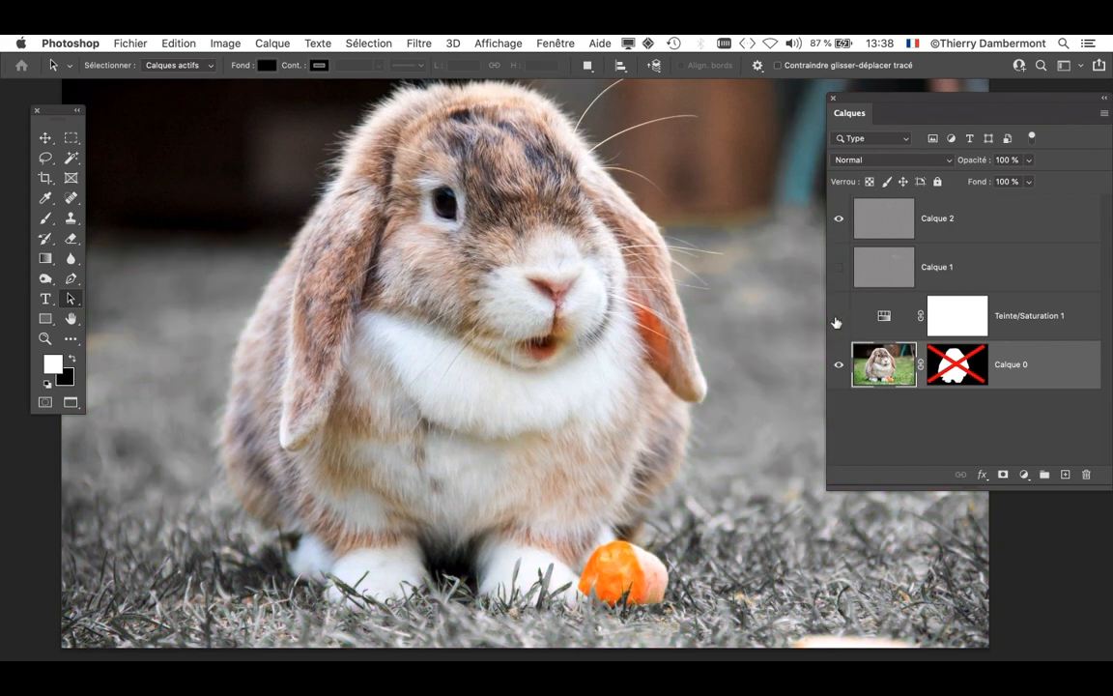
pyautogui.click(838, 318)
# - Draw a freehand Lasso selection with 0 px feather around the grass-covered part of the front paw beside the carrot
pyautogui.scroll(5, 572, 594)
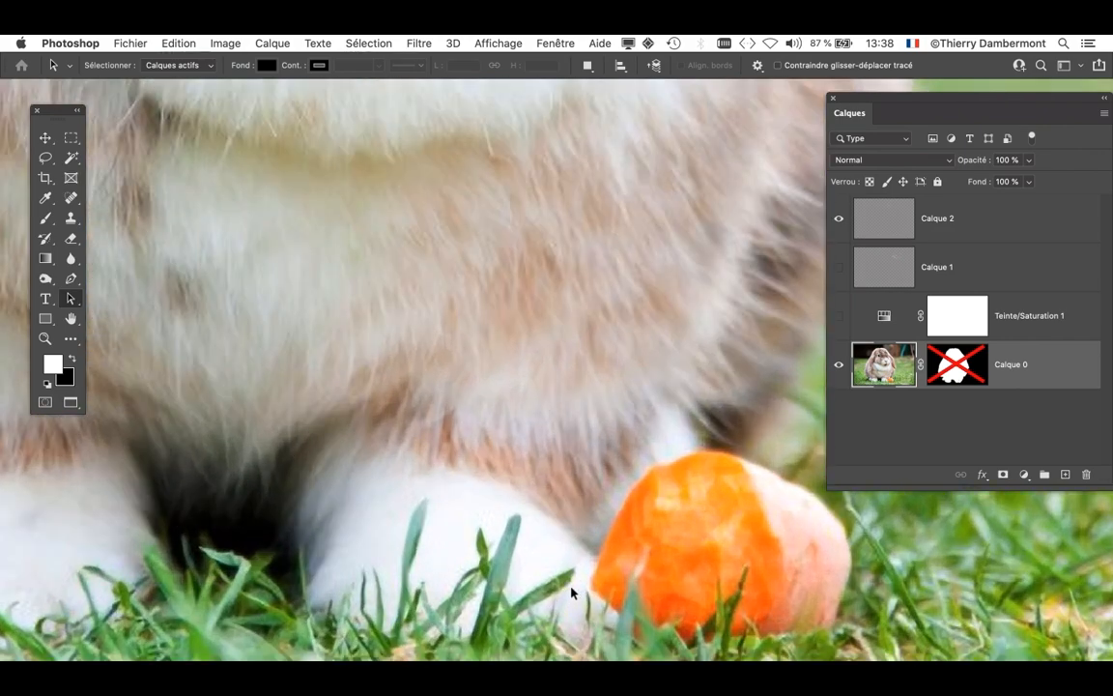
pyautogui.moveTo(473, 569); pyautogui.dragTo(502, 504)
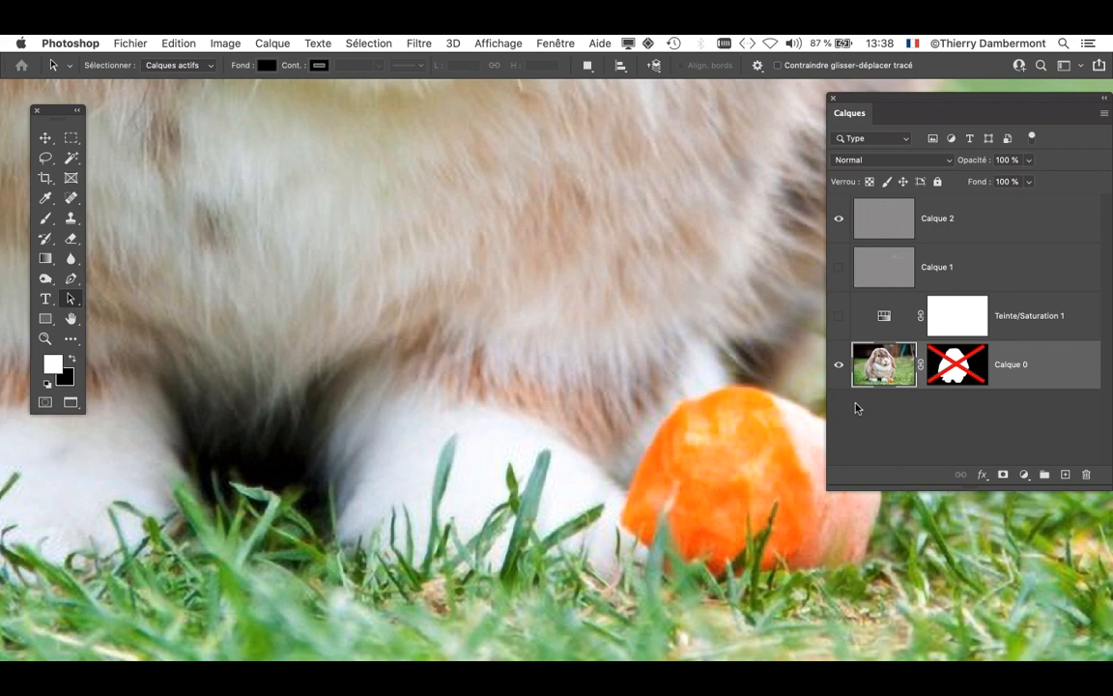
pyautogui.moveTo(628, 418); pyautogui.dragTo(514, 457)
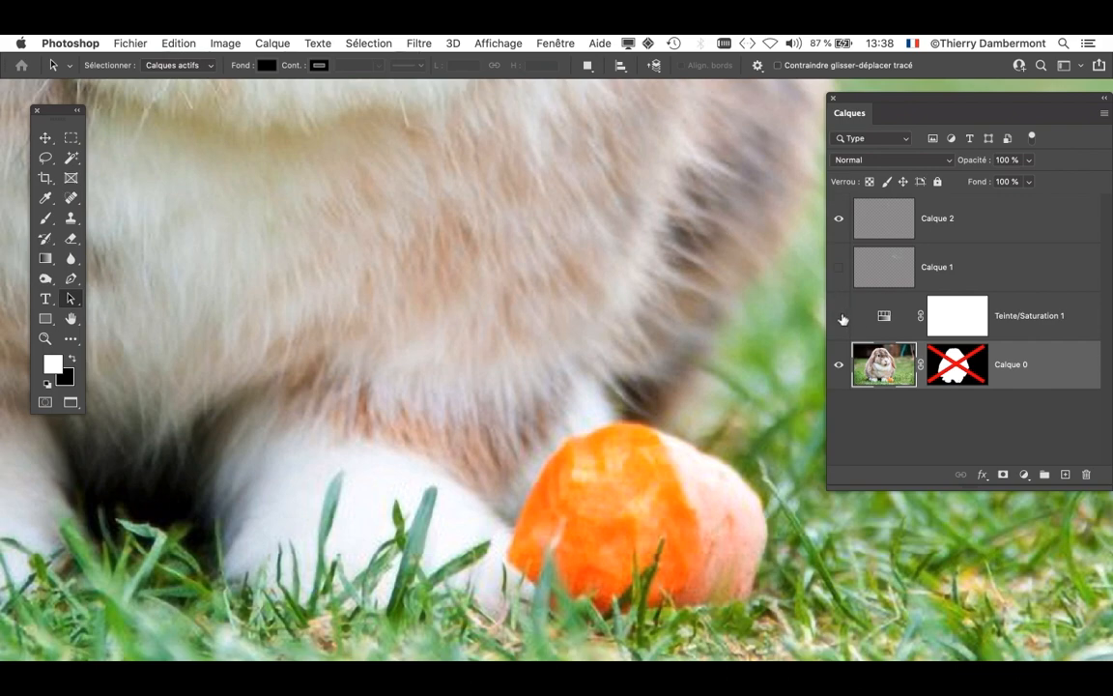
pyautogui.scroll(-1, 643, 312)
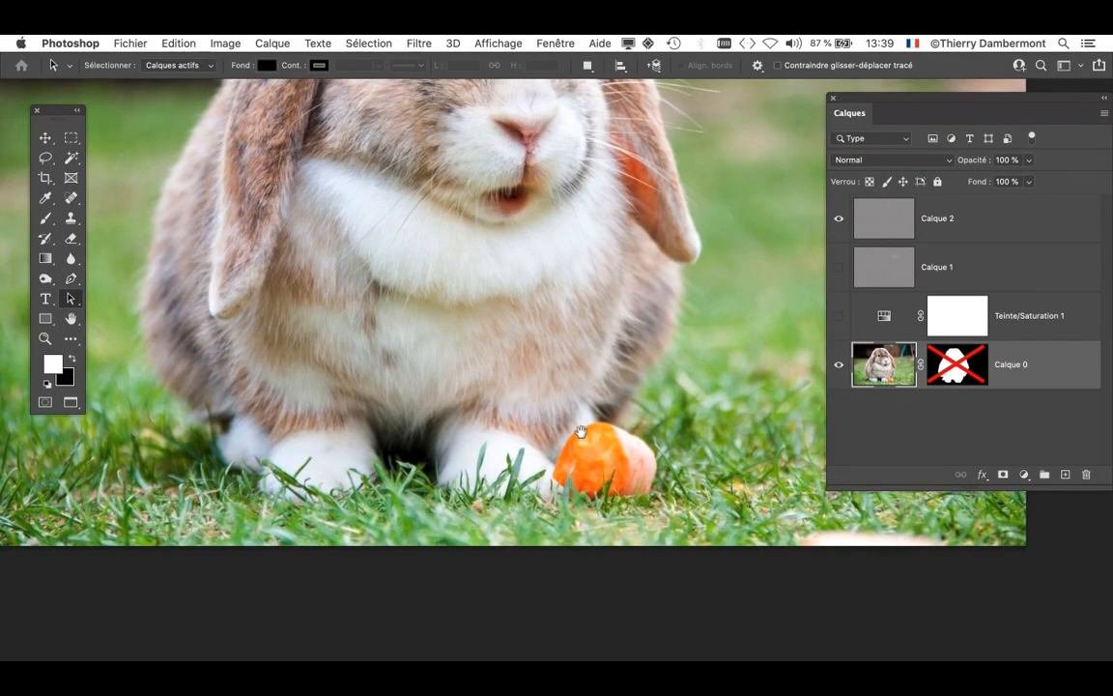
pyautogui.moveTo(581, 427); pyautogui.dragTo(565, 348)
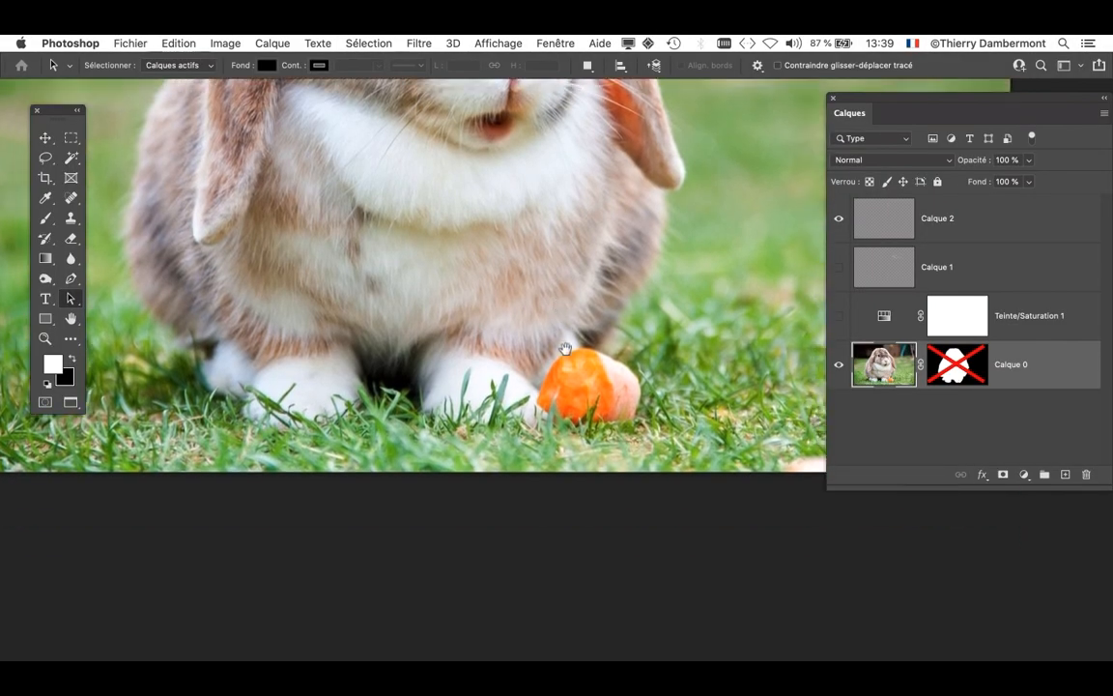
pyautogui.scroll(6, 543, 422)
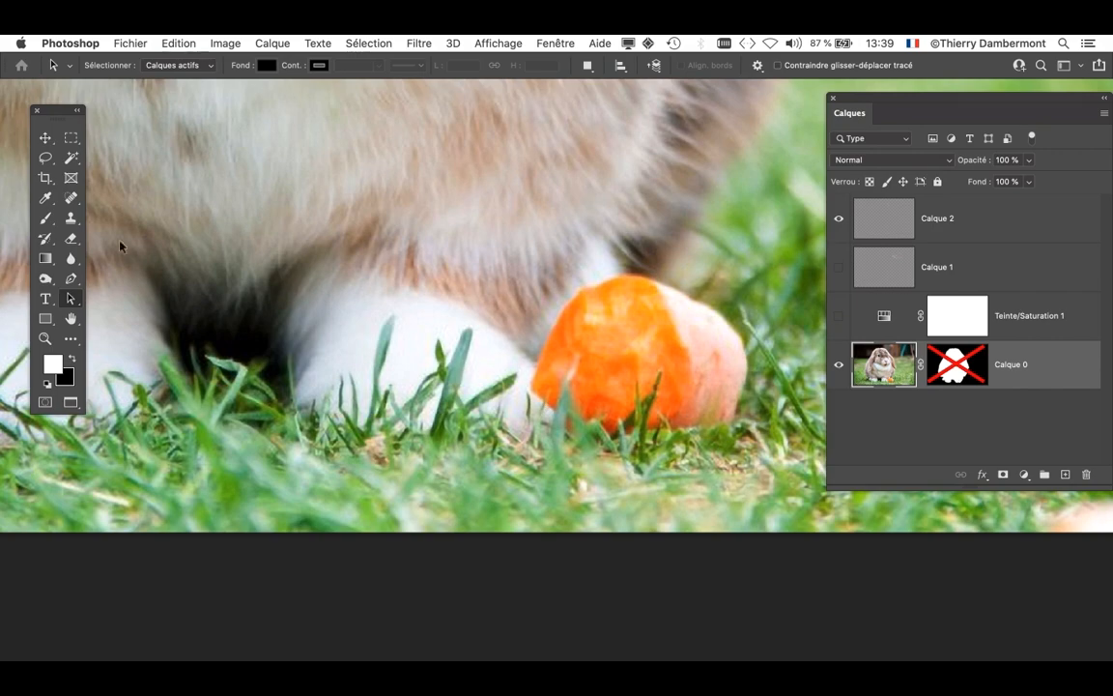
pyautogui.click(45, 158)
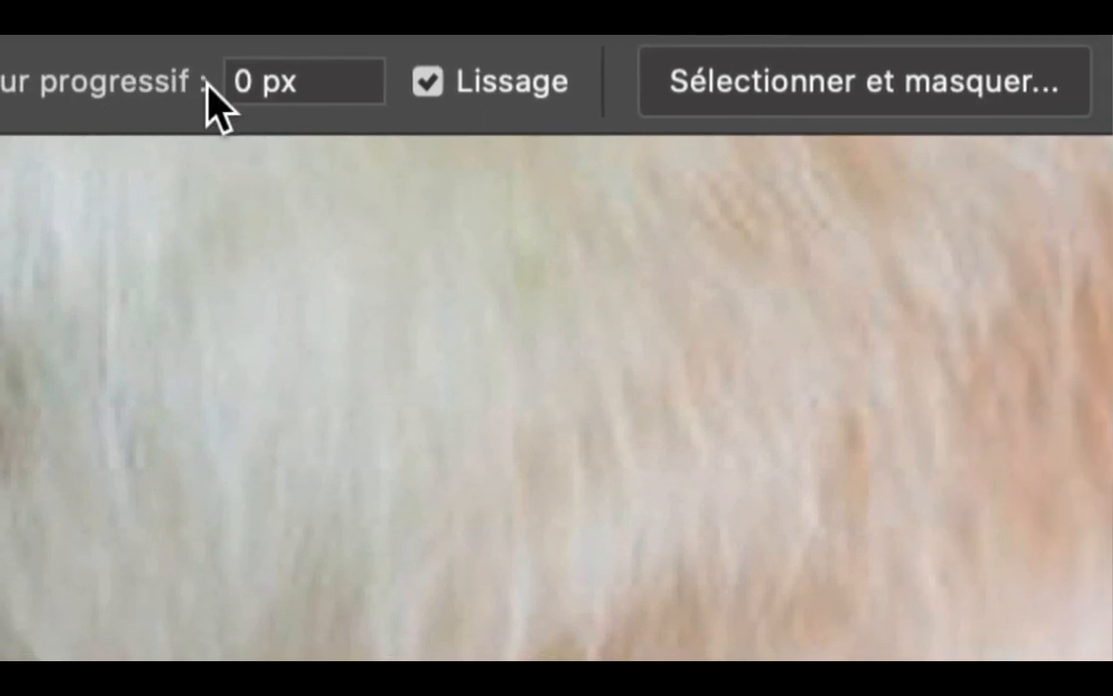
pyautogui.click(246, 82)
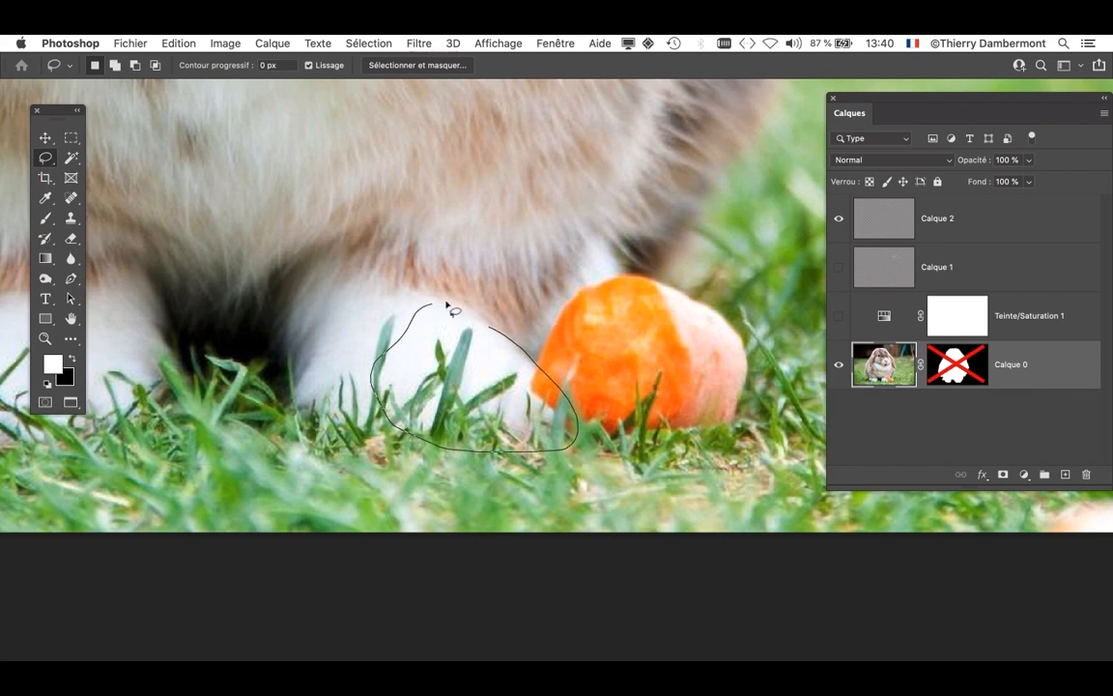
pyautogui.moveTo(490, 328); pyautogui.dragTo(488, 328)
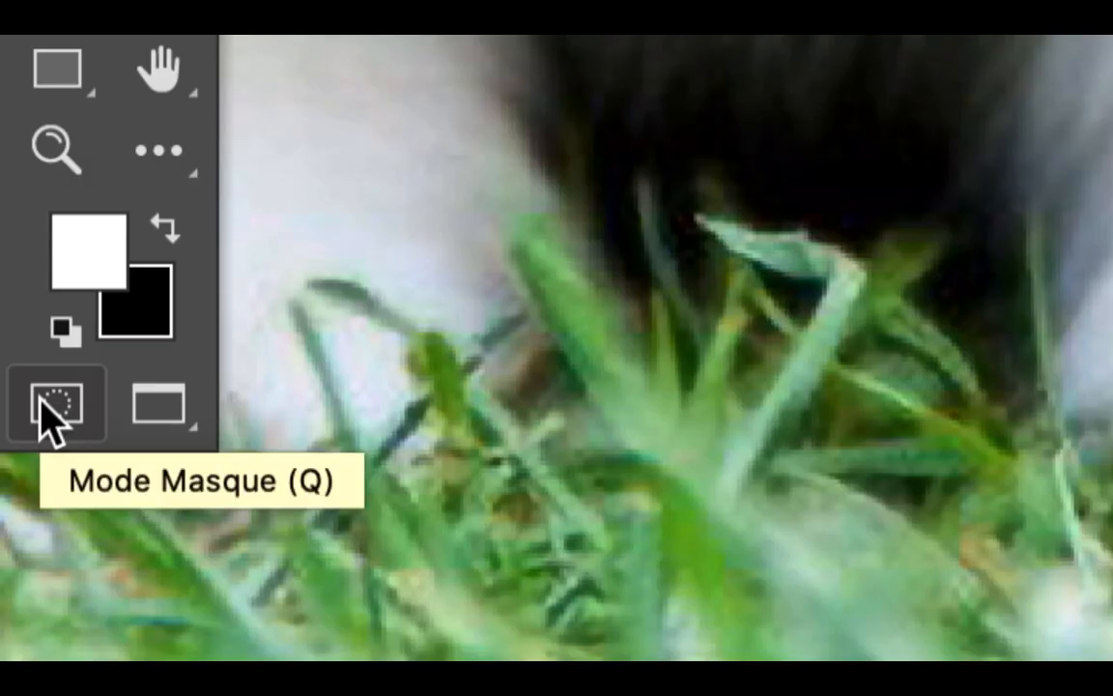
# - Soften the edge of the paw selection with Flou gaussien in Quick Mask mode and return to standard mode
pyautogui.click(55, 406)
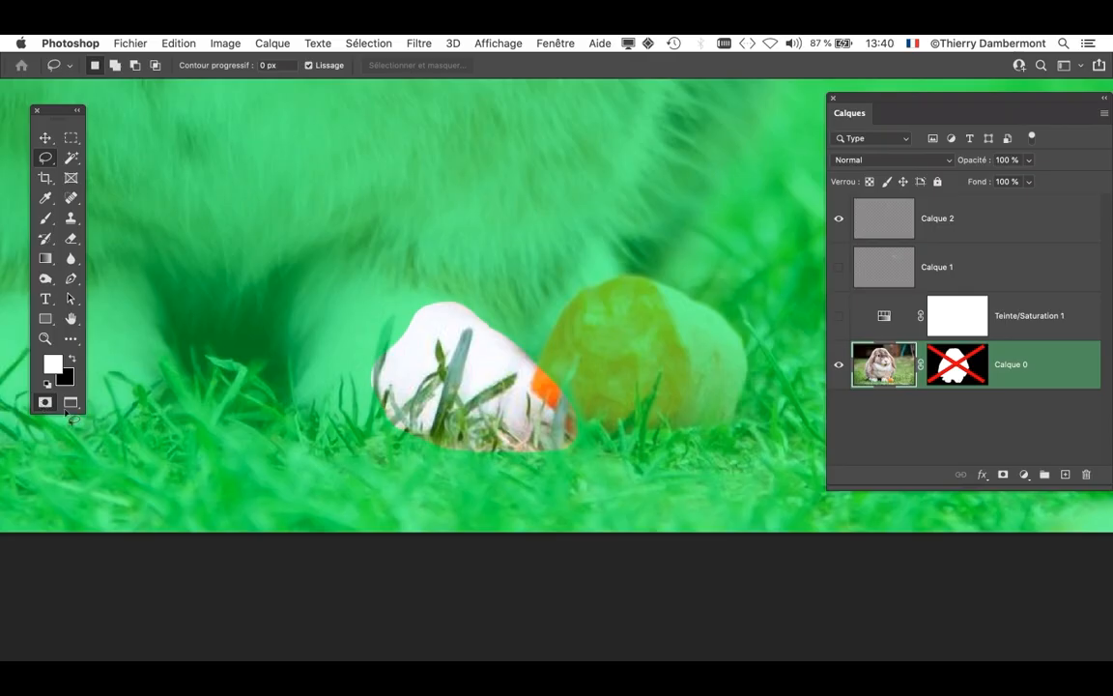
pyautogui.scroll(3, 543, 377)
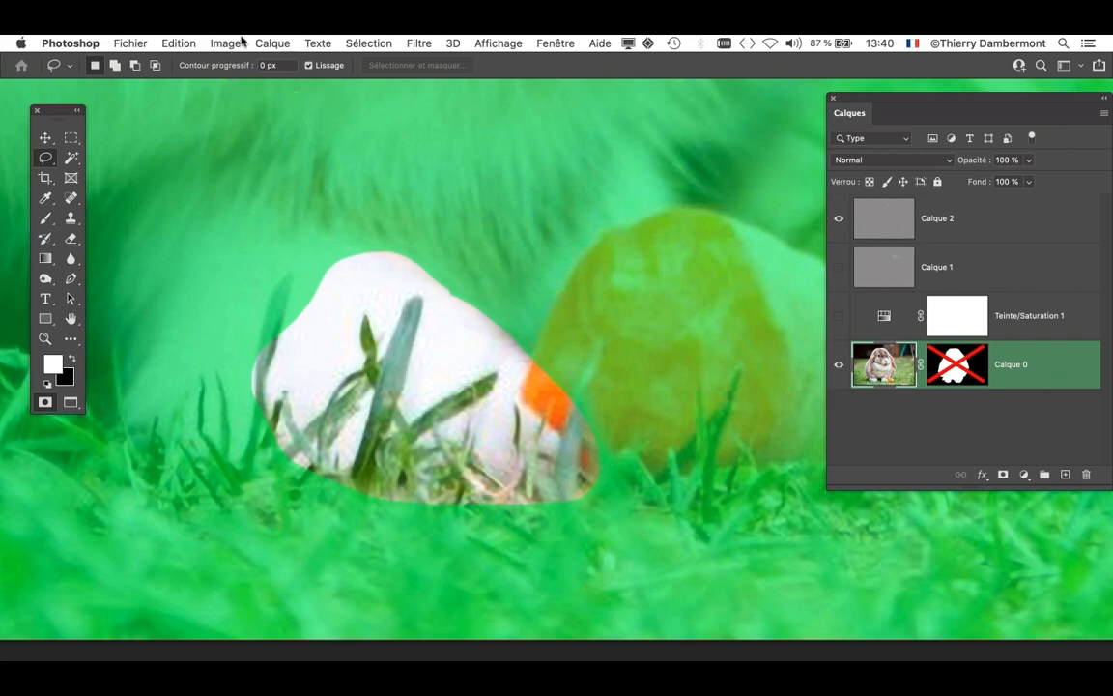
pyautogui.click(425, 43)
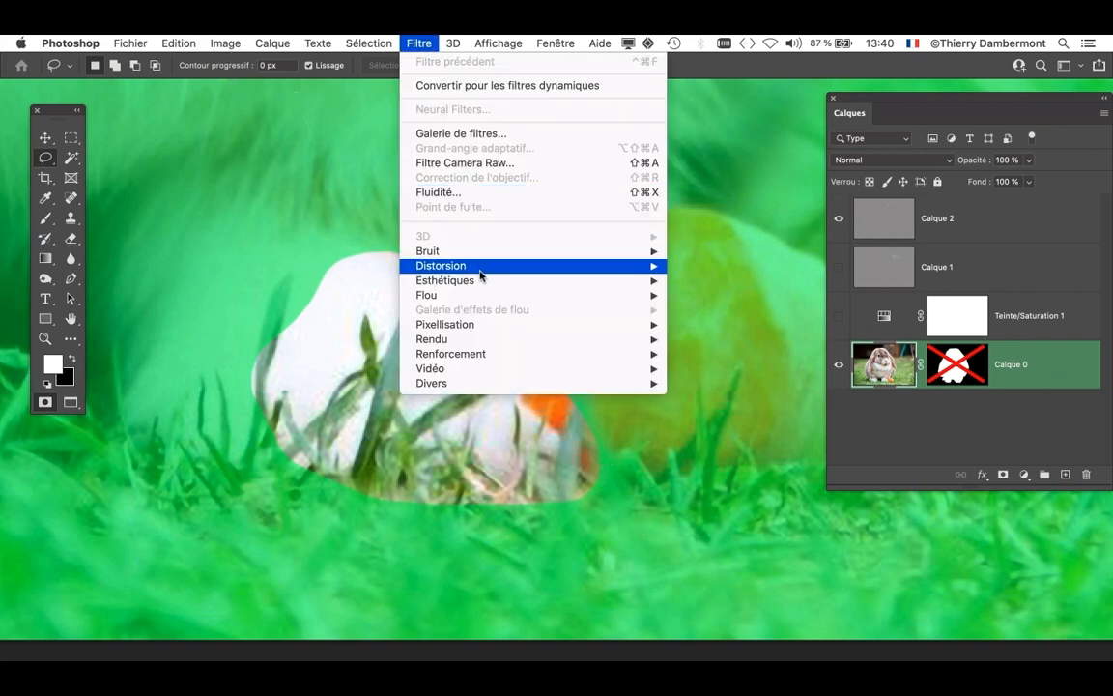
pyautogui.moveTo(502, 296)
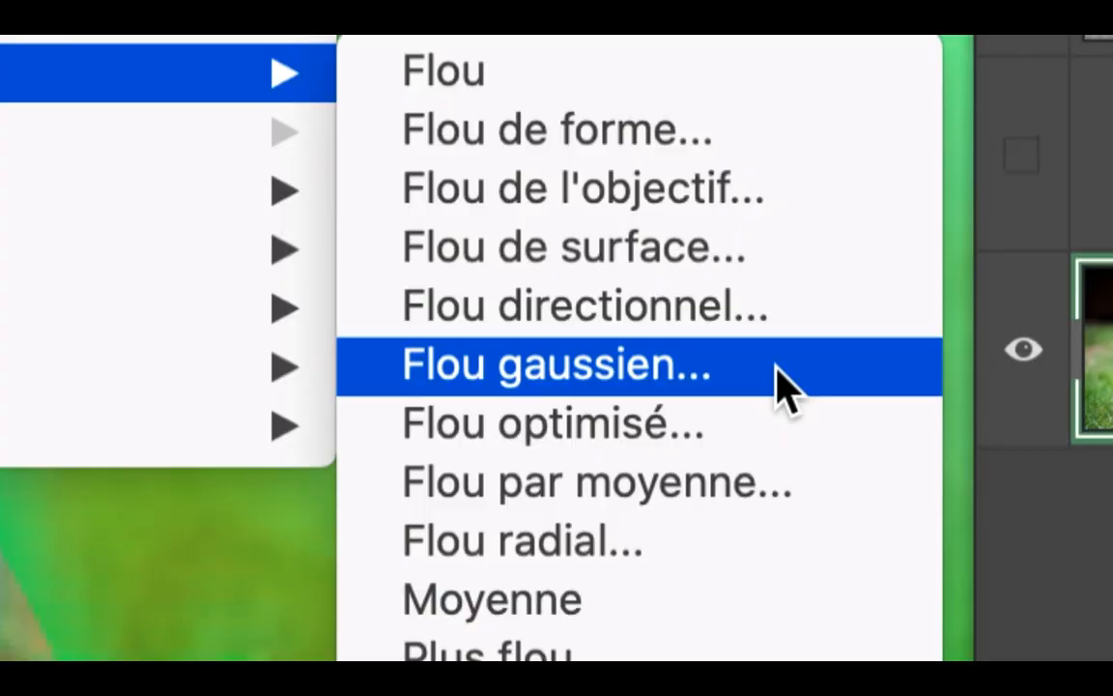
pyautogui.click(776, 369)
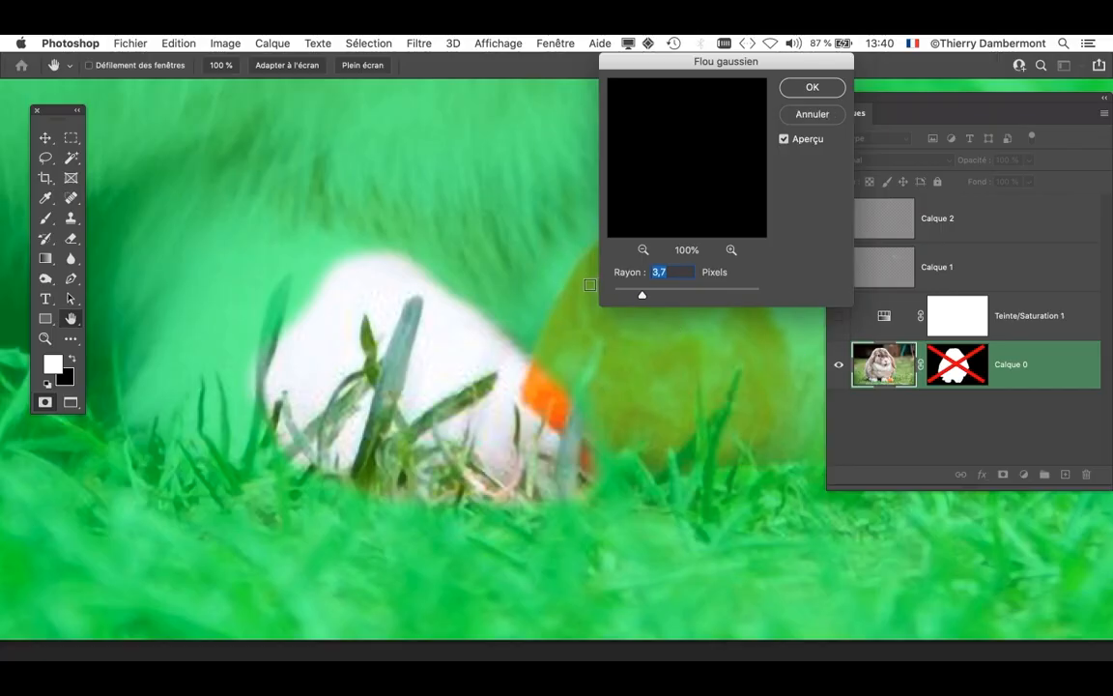
pyautogui.moveTo(620, 296); pyautogui.dragTo(613, 296)
pyautogui.moveTo(630, 298); pyautogui.dragTo(612, 296)
pyautogui.moveTo(626, 296); pyautogui.dragTo(620, 295)
pyautogui.click(802, 92)
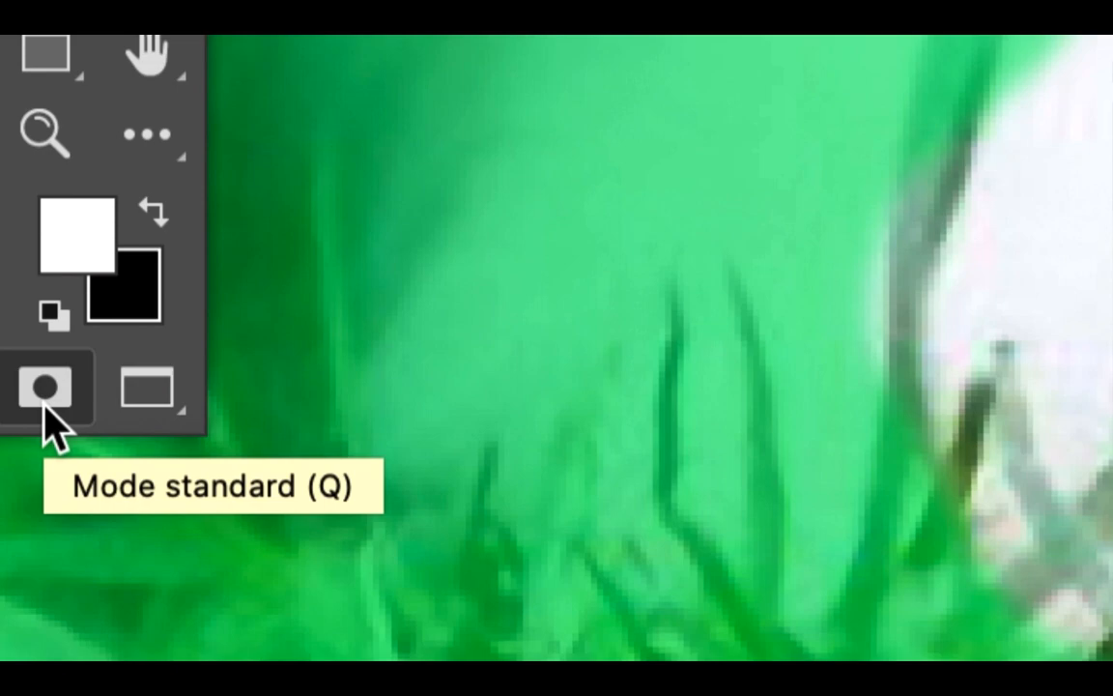
pyautogui.click(43, 406)
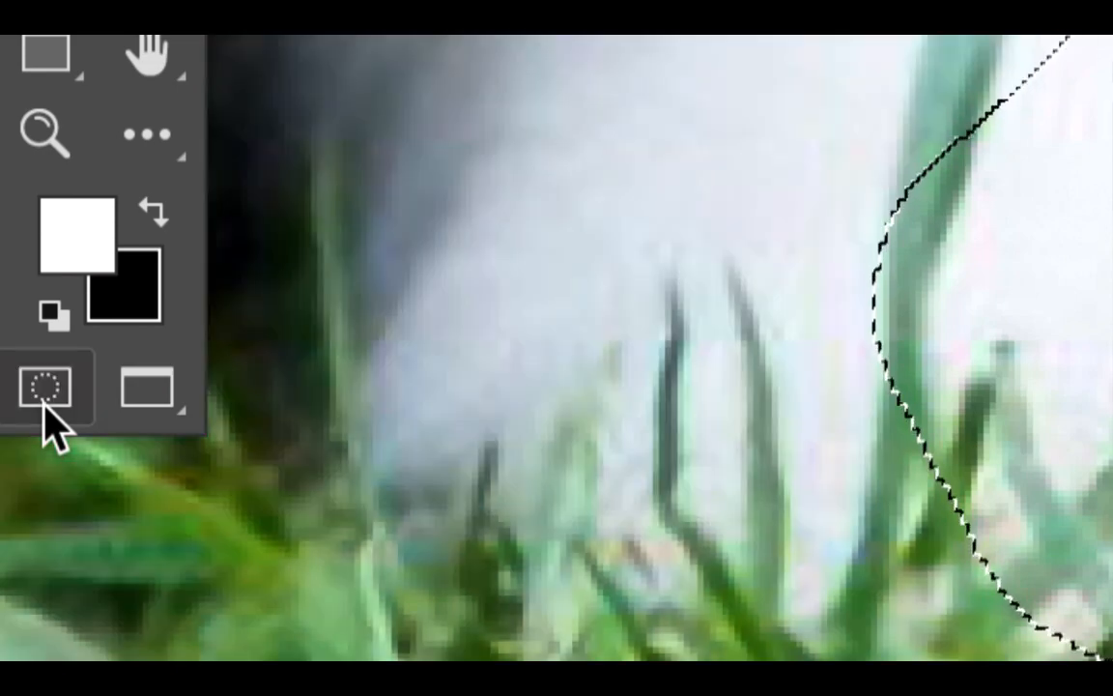
# - Invert the paw selection so that everything except the grass-covered paw area is selected
pyautogui.scroll(-2, 493, 438)
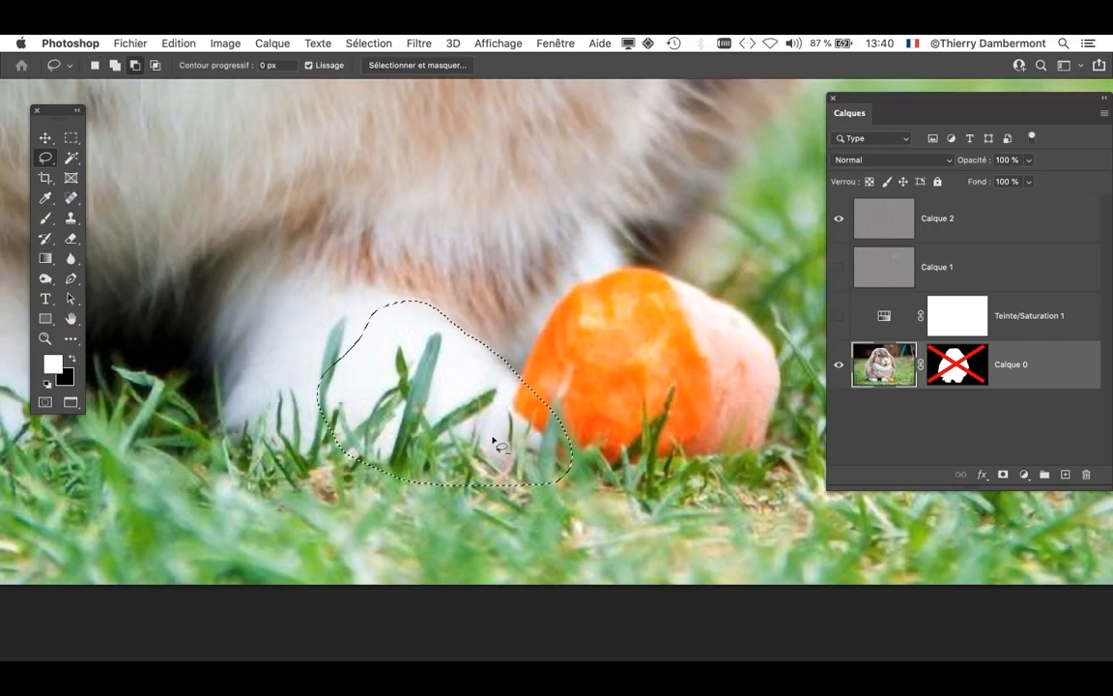
pyautogui.scroll(-2, 447, 330)
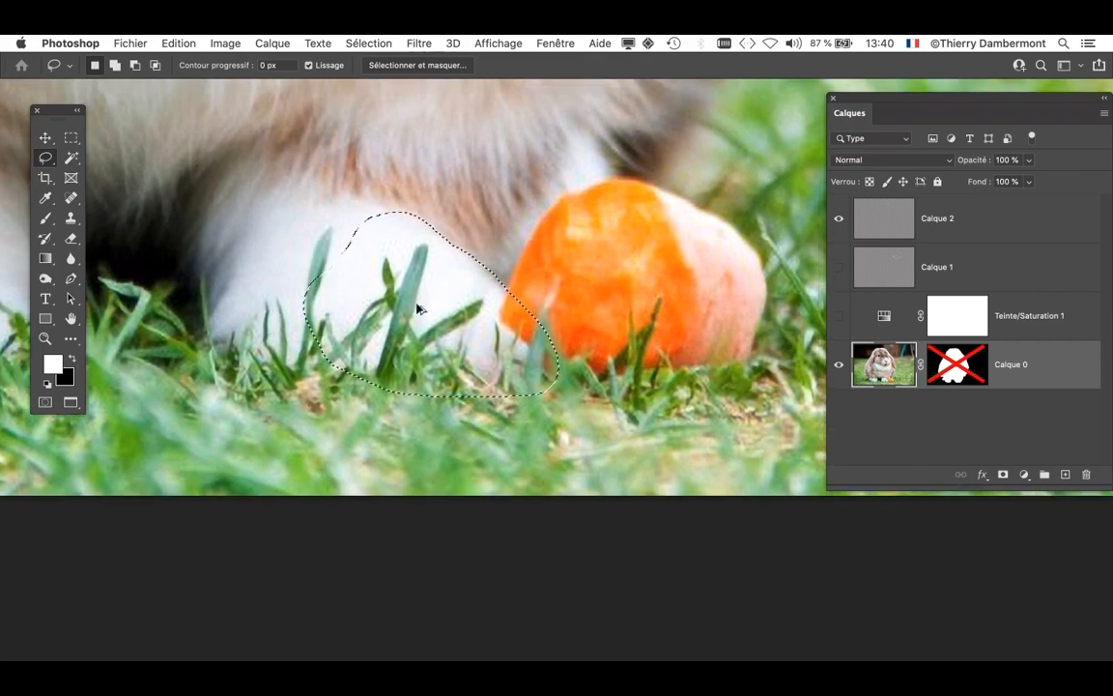
pyautogui.scroll(-1, 417, 304)
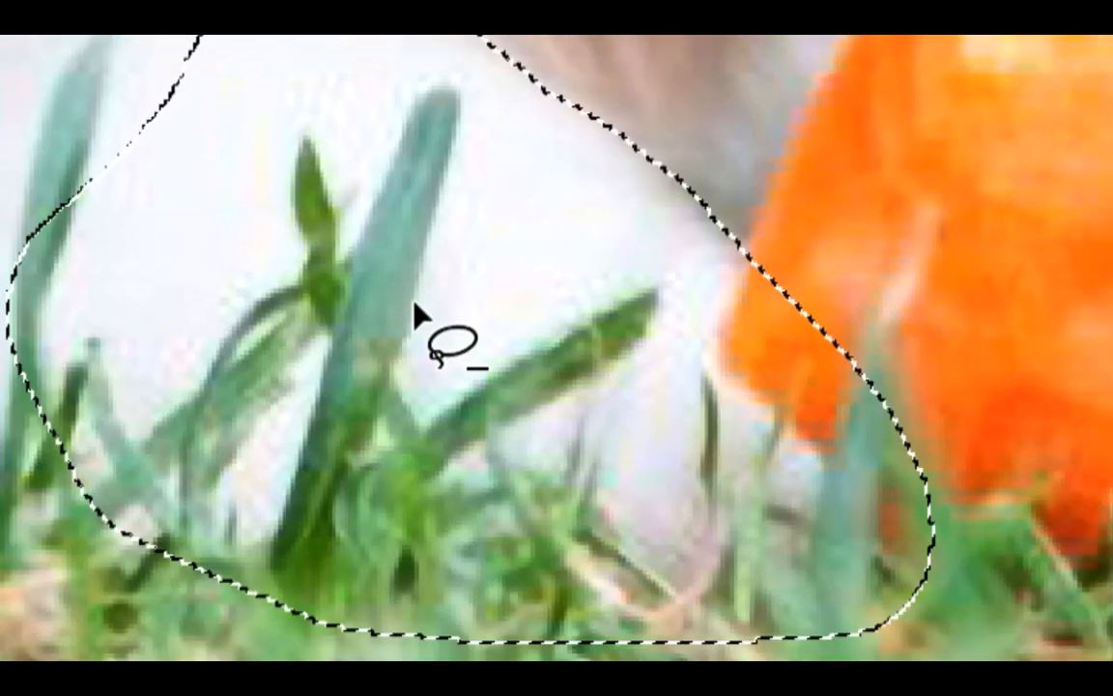
pyautogui.scroll(-2, 417, 304)
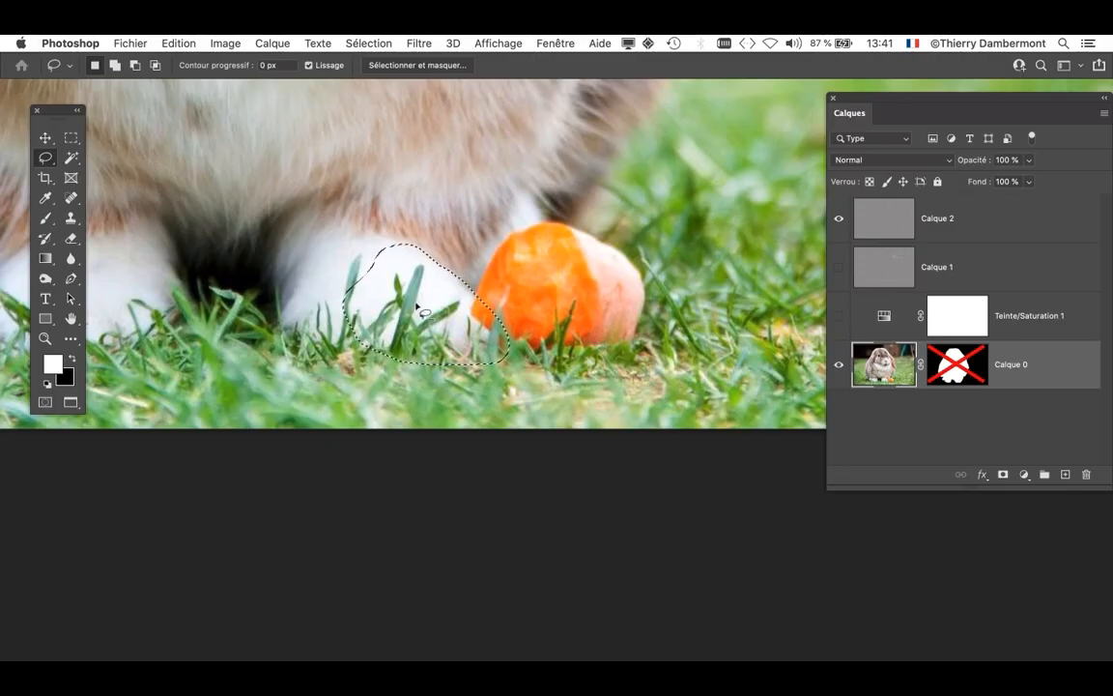
pyautogui.scroll(-4, 520, 352)
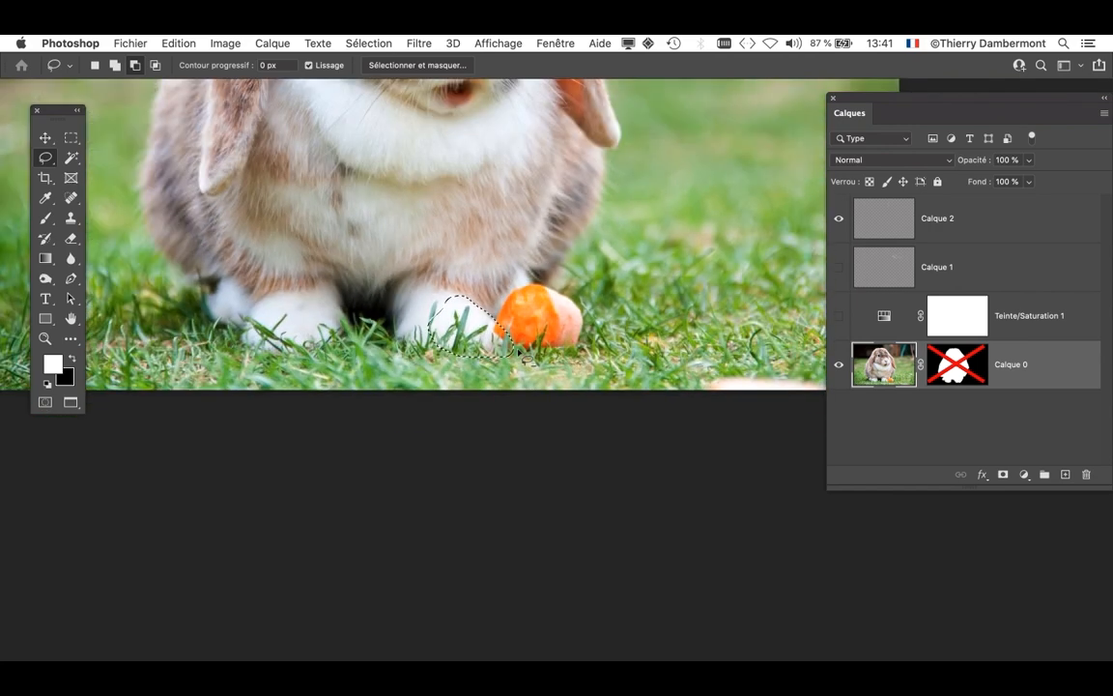
pyautogui.scroll(-3, 525, 357)
pyautogui.click(369, 44)
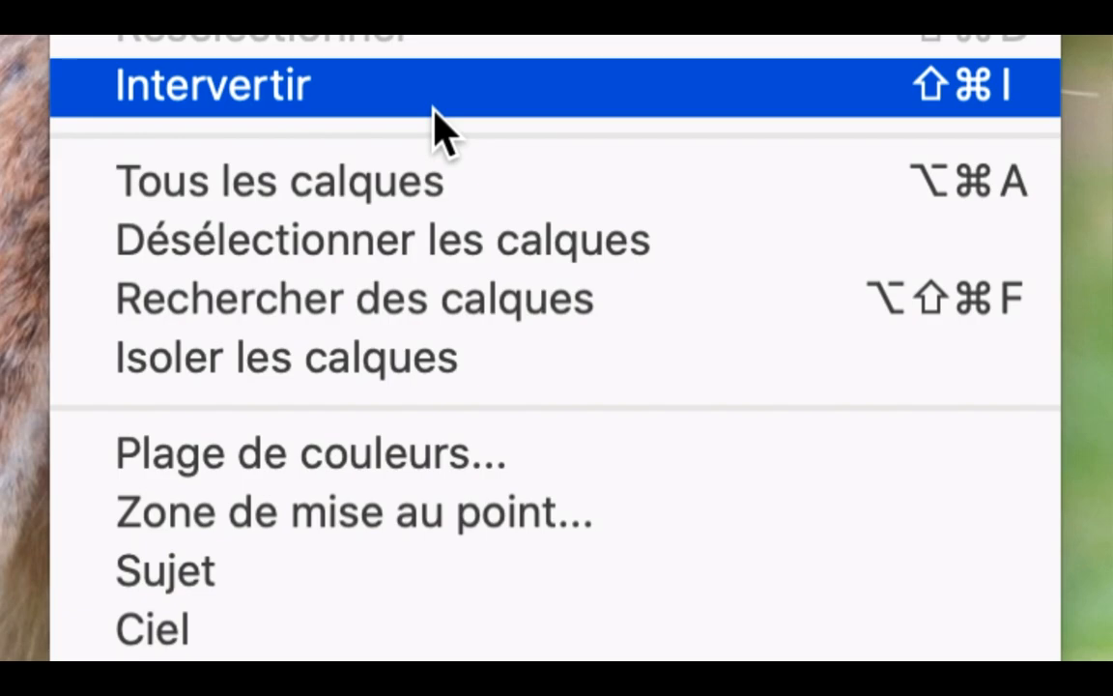
pyautogui.click(434, 108)
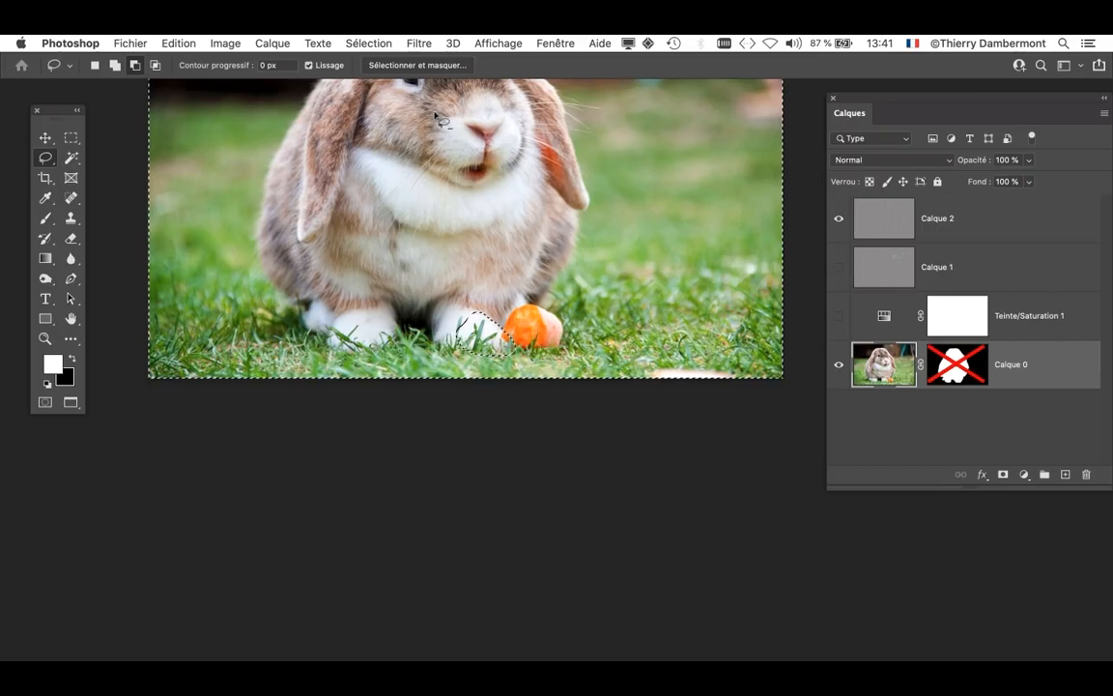
# - Check the inverted selection's outline around the whole photo and the paw, and move the Calques panel closer to the photo
pyautogui.moveTo(528, 245); pyautogui.dragTo(507, 398)
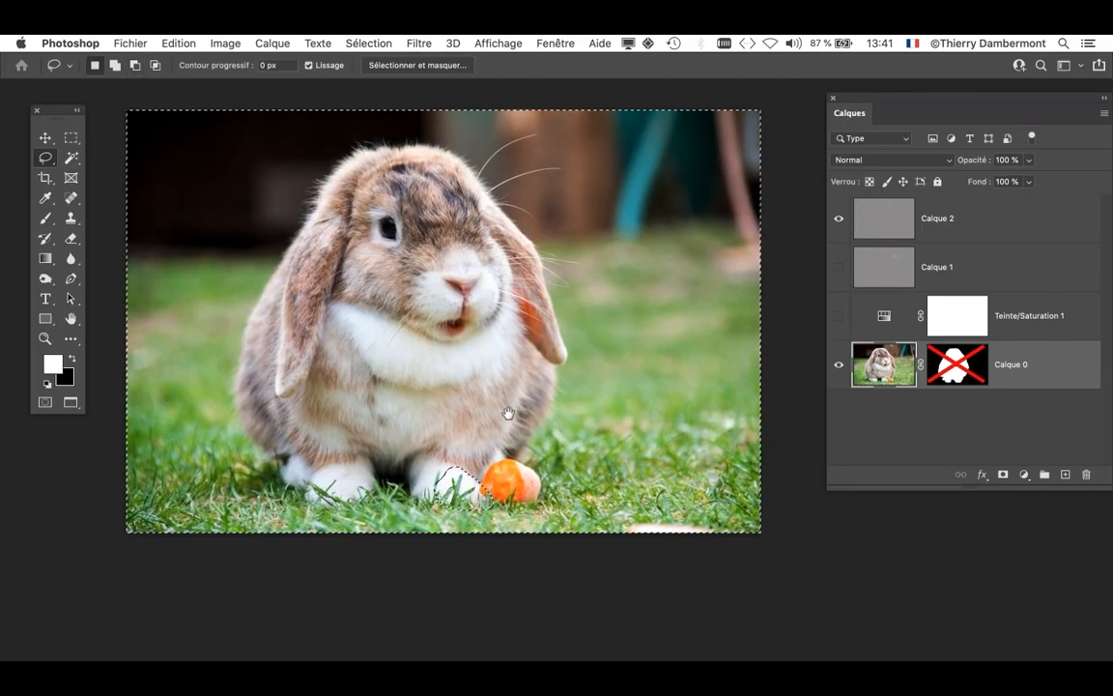
pyautogui.press('super+minus')
pyautogui.press('super+minus')
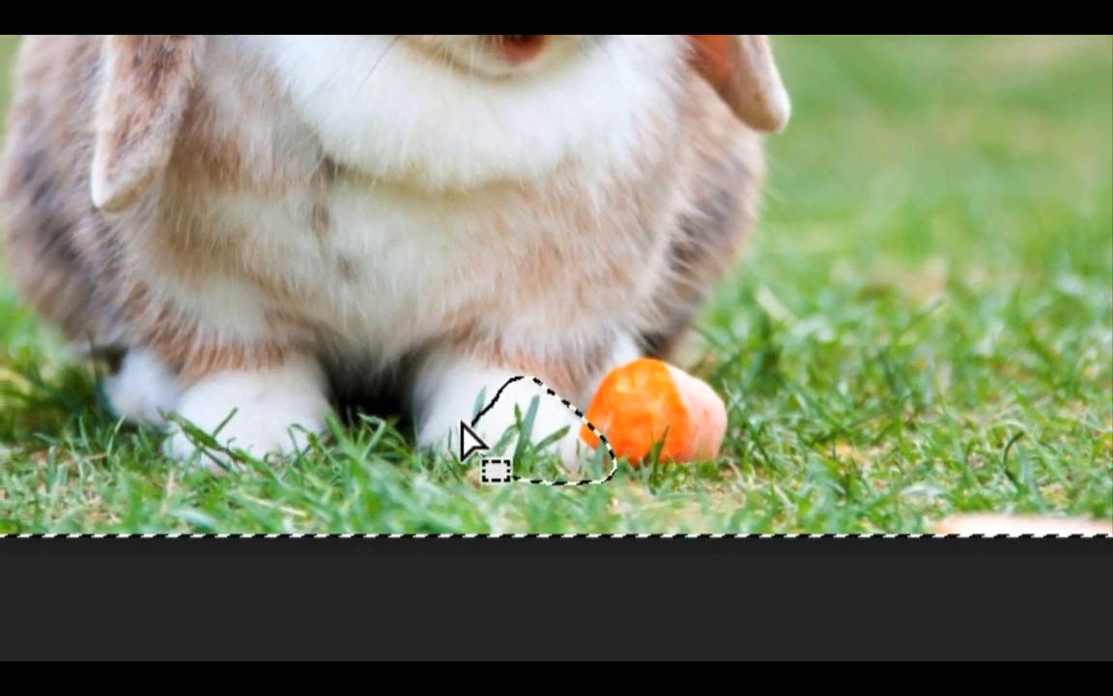
pyautogui.press('l')
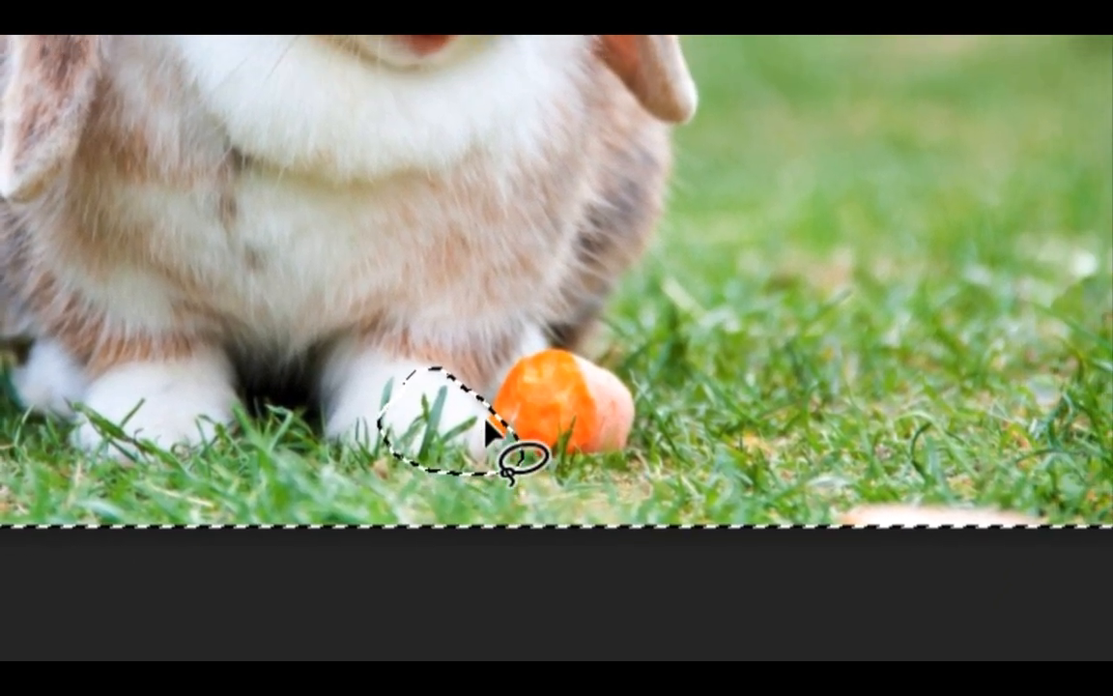
pyautogui.press('m')
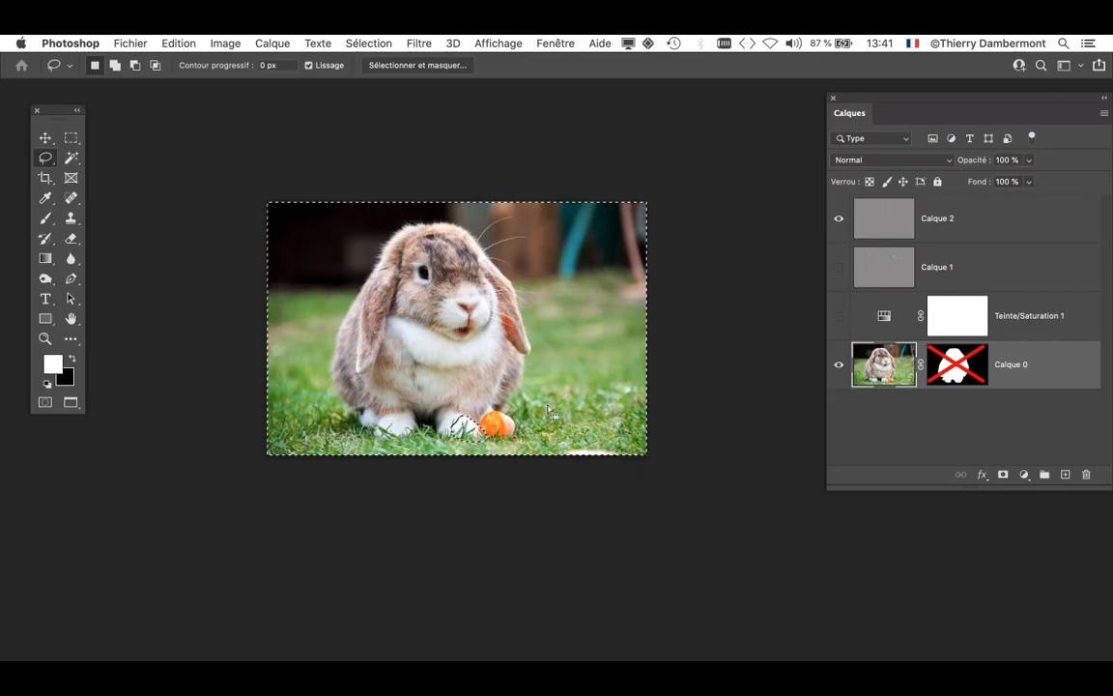
pyautogui.moveTo(878, 103); pyautogui.dragTo(786, 105)
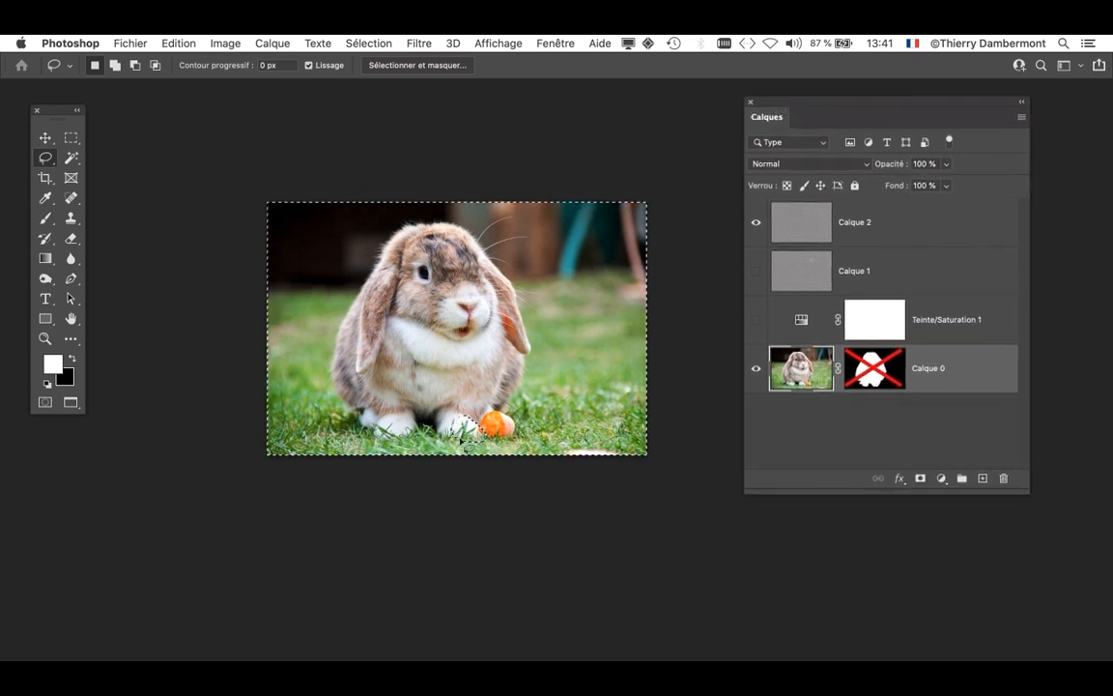
# - Activate the Tampon de duplication tool for retouching around the rabbit's paw and the carrot
pyautogui.scroll(6, 471, 425)
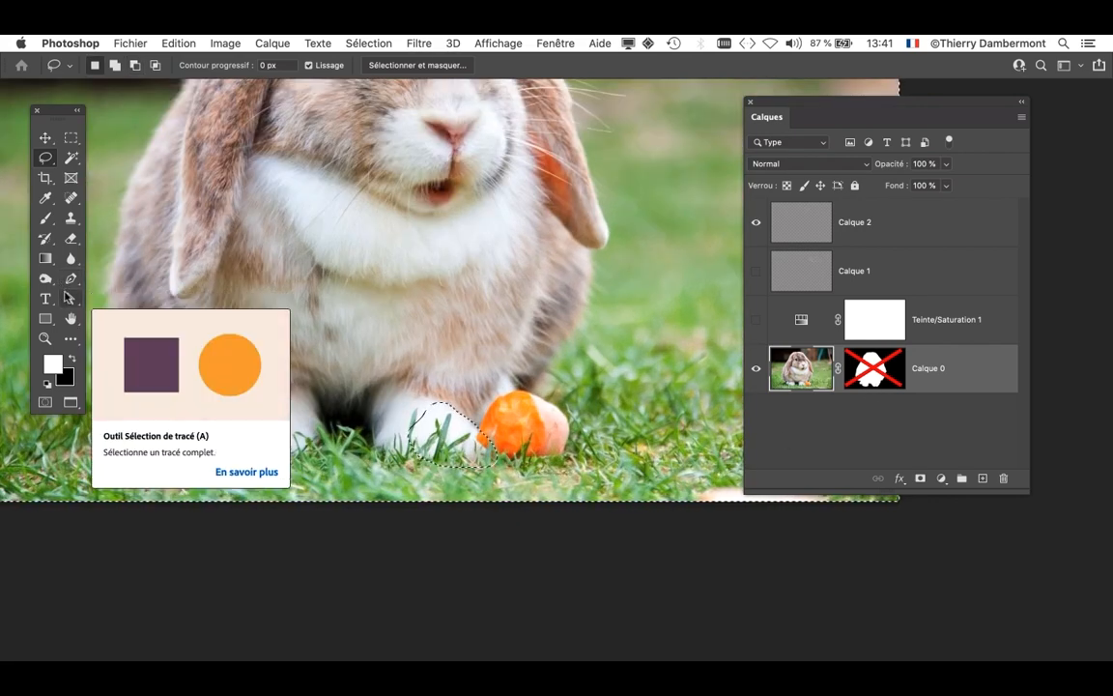
pyautogui.click(70, 218)
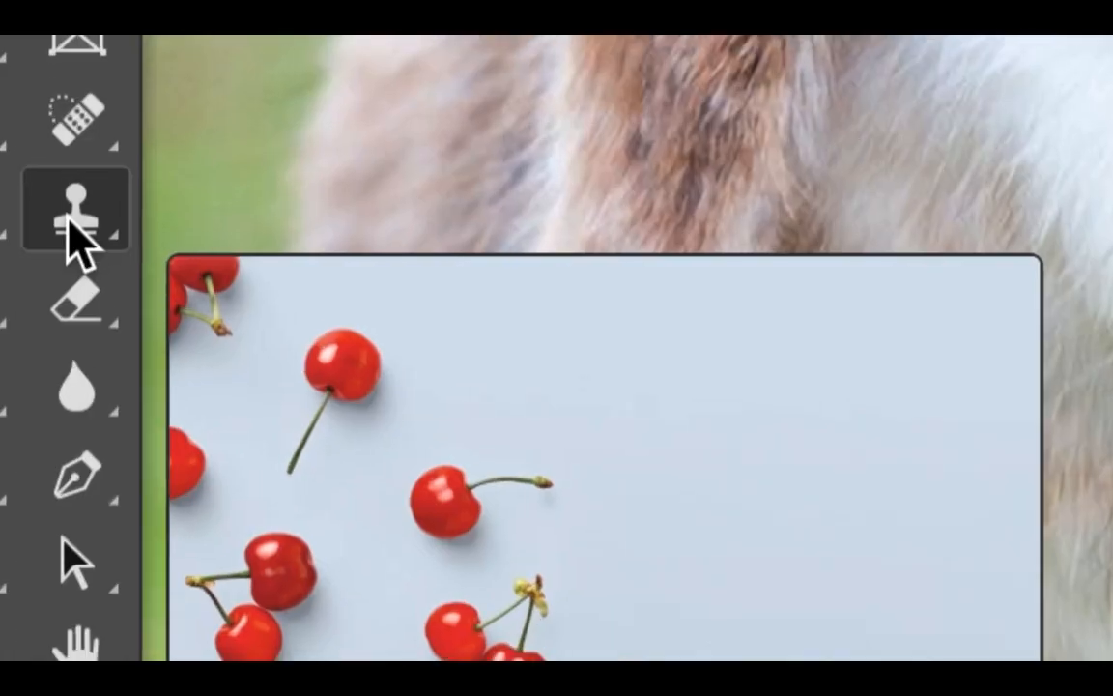
pyautogui.rightClick(70, 222)
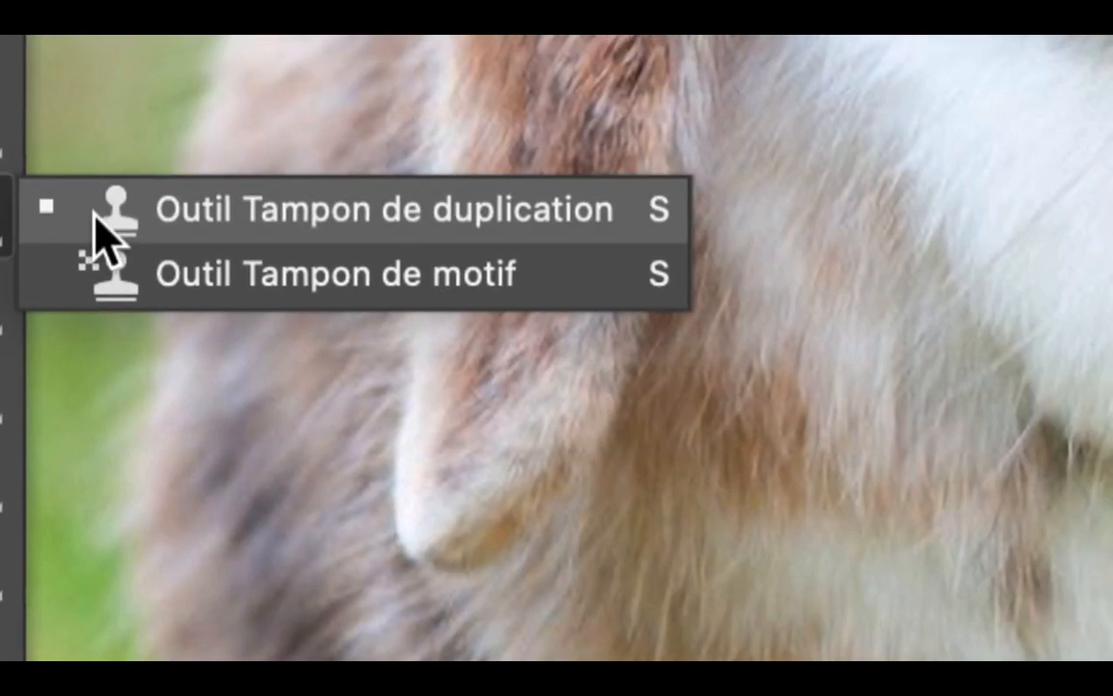
pyautogui.click(95, 214)
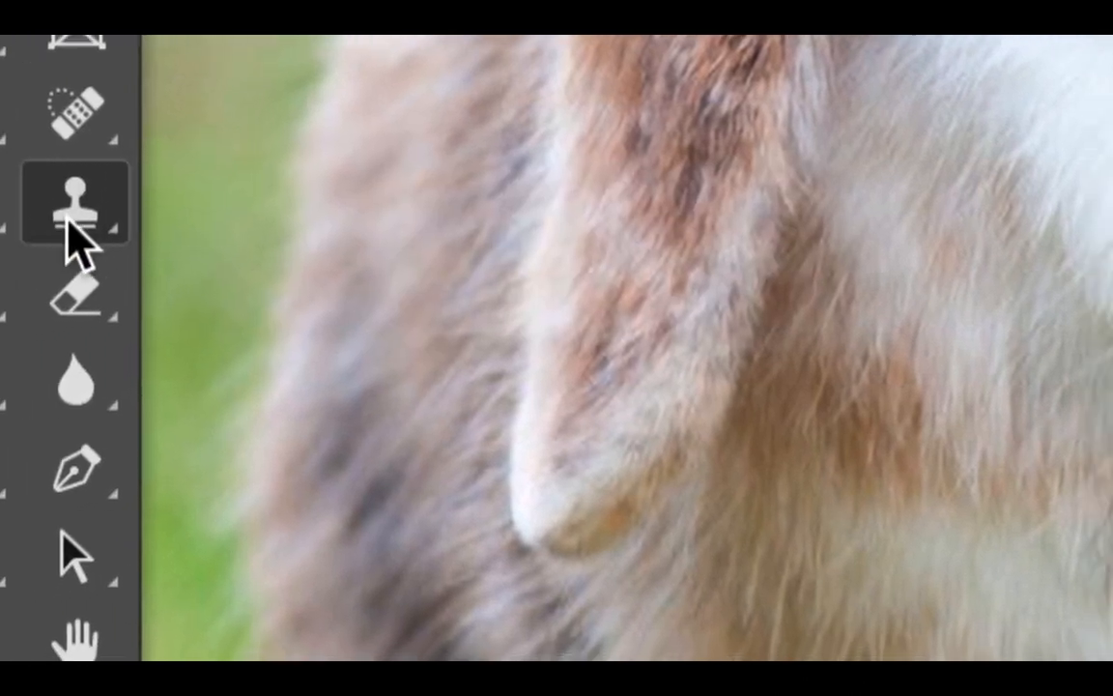
pyautogui.rightClick(67, 220)
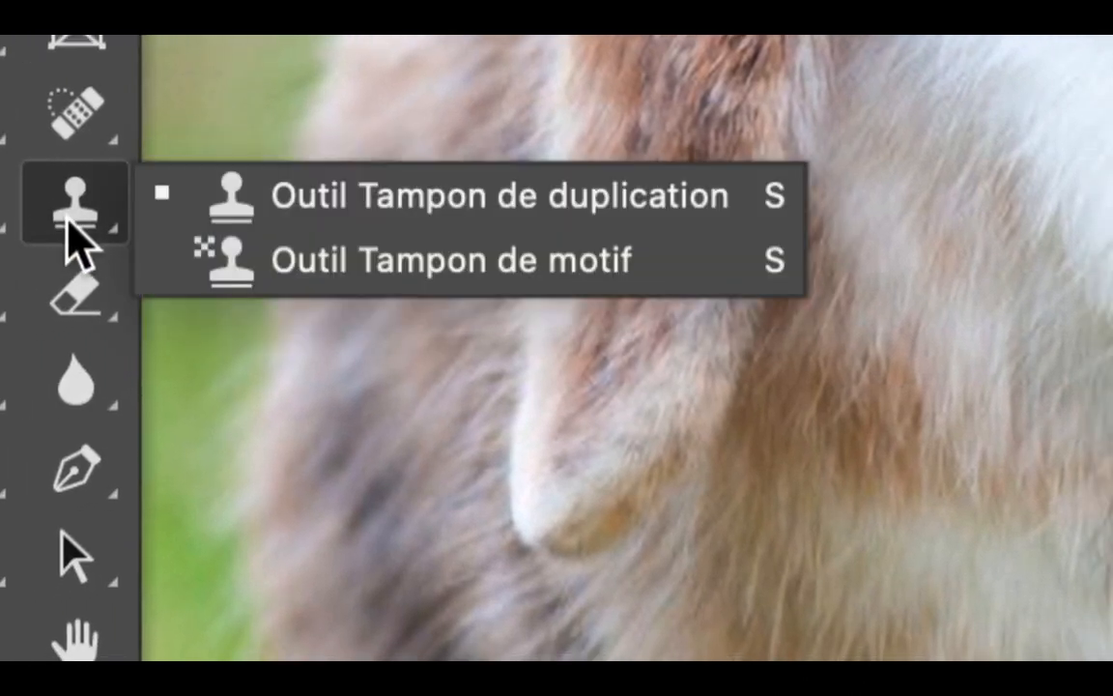
pyautogui.click(185, 214)
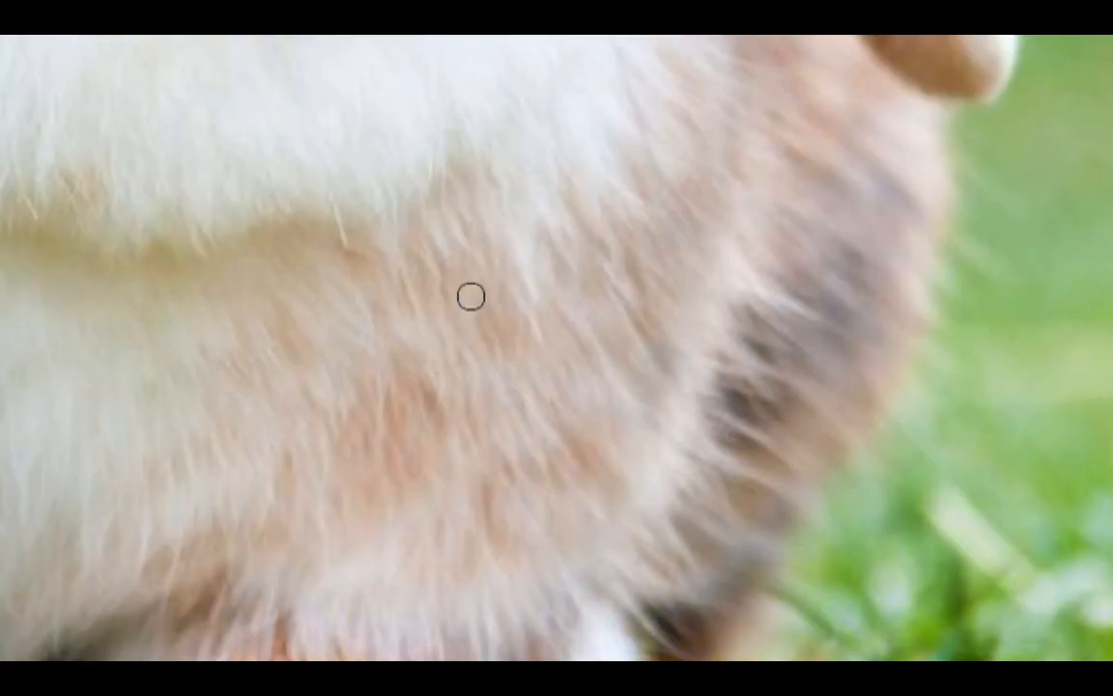
# - Adjust the clone stamp brush size over the rabbit's body and try to clone without defining a source point
pyautogui.moveTo(472, 303)
pyautogui.mouseDown()
pyautogui.moveTo(502, 312)
pyautogui.moveTo(503, 299)
pyautogui.mouseUp()
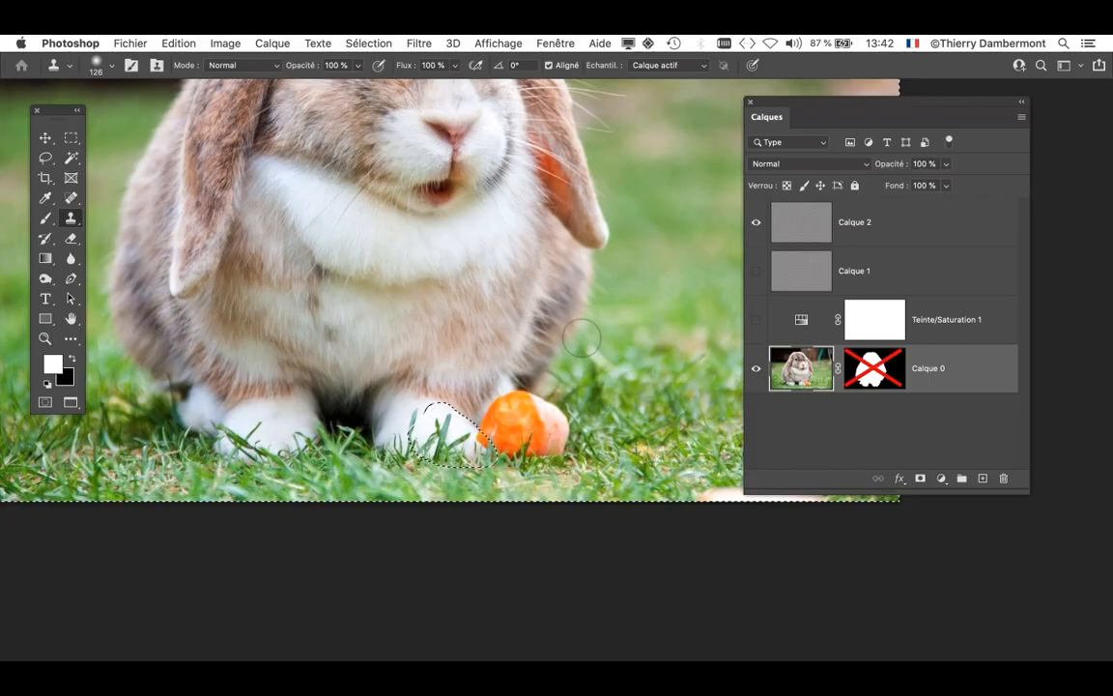
pyautogui.moveTo(501, 325); pyautogui.dragTo(506, 324)
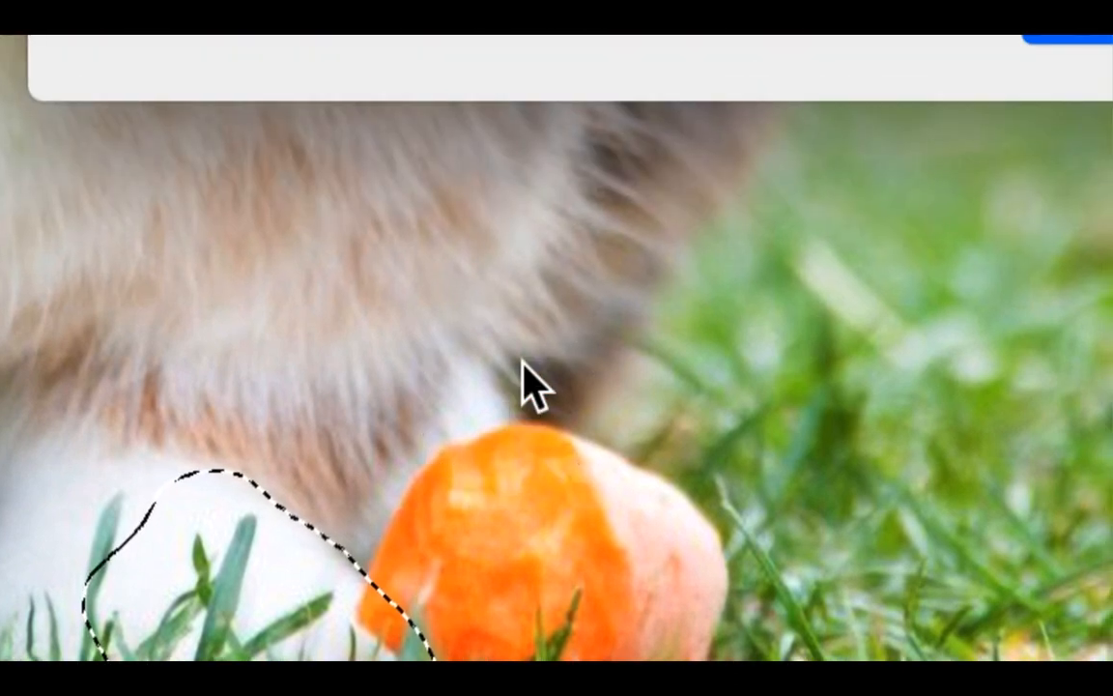
pyautogui.click(522, 396)
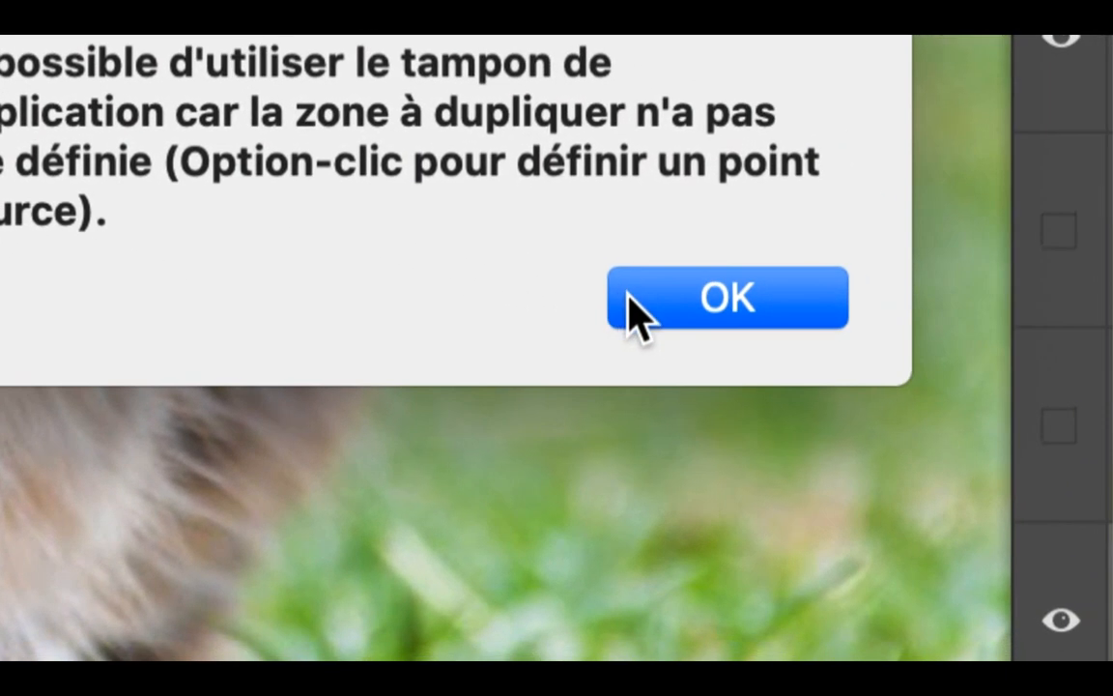
pyautogui.click(980, 368)
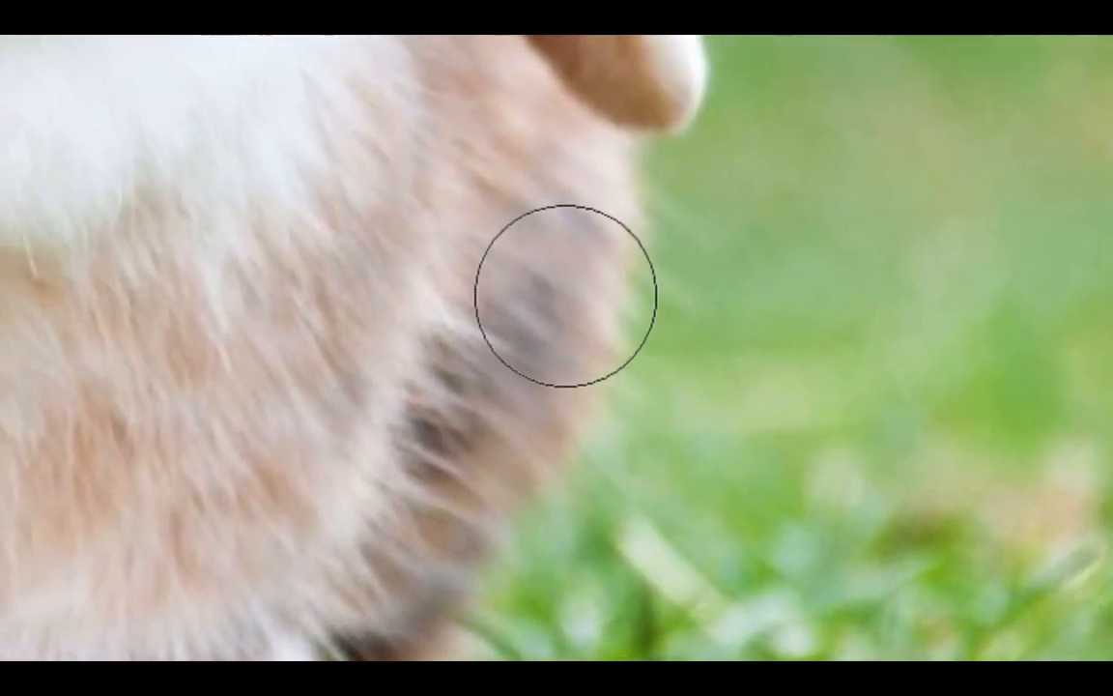
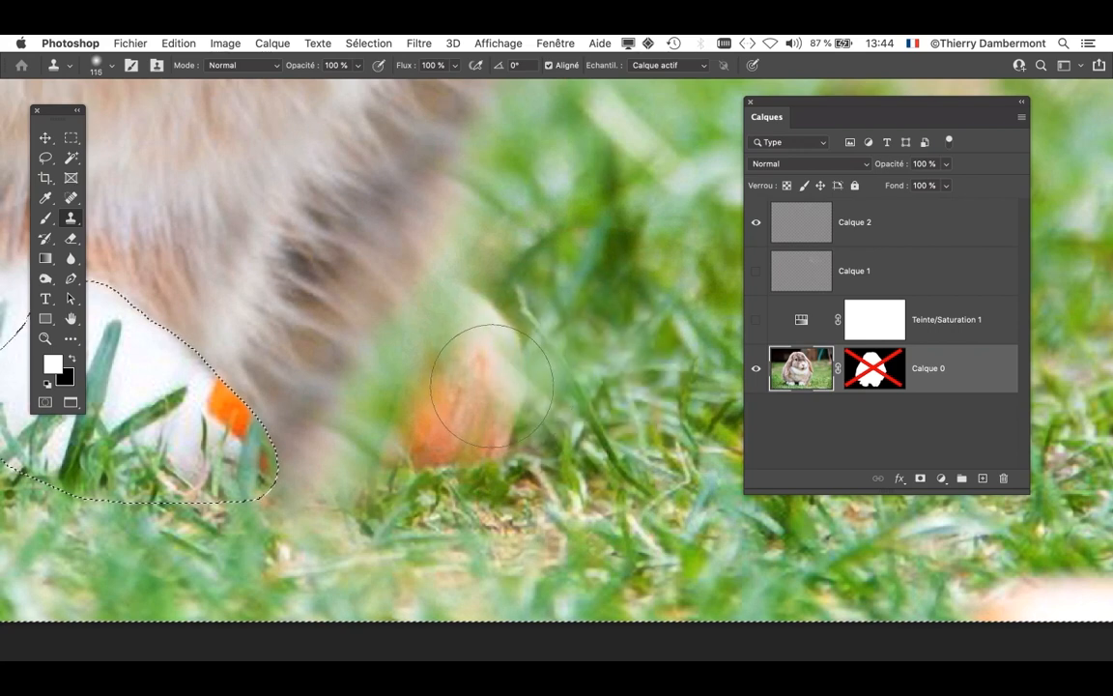
# - Undo the last two clone strokes over the carrot, and turn Calque 0's layer mask on and off to check the cutout
pyautogui.press('super+z')
pyautogui.press('super+z')
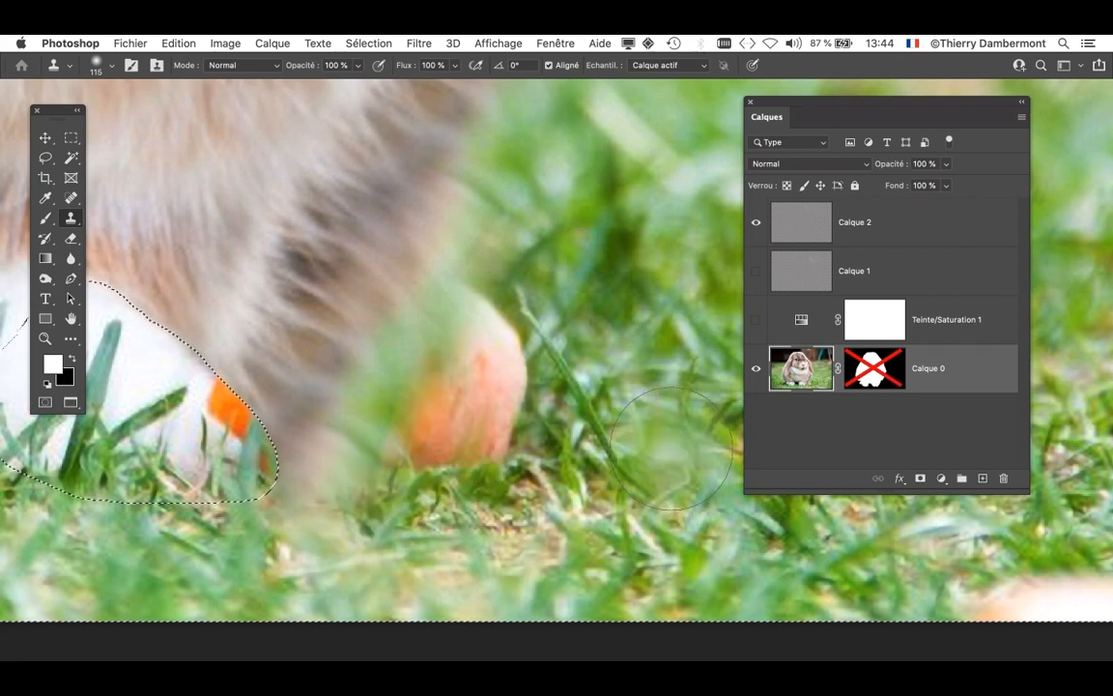
pyautogui.scroll(-1, 454, 462)
pyautogui.scroll(-1, 454, 462)
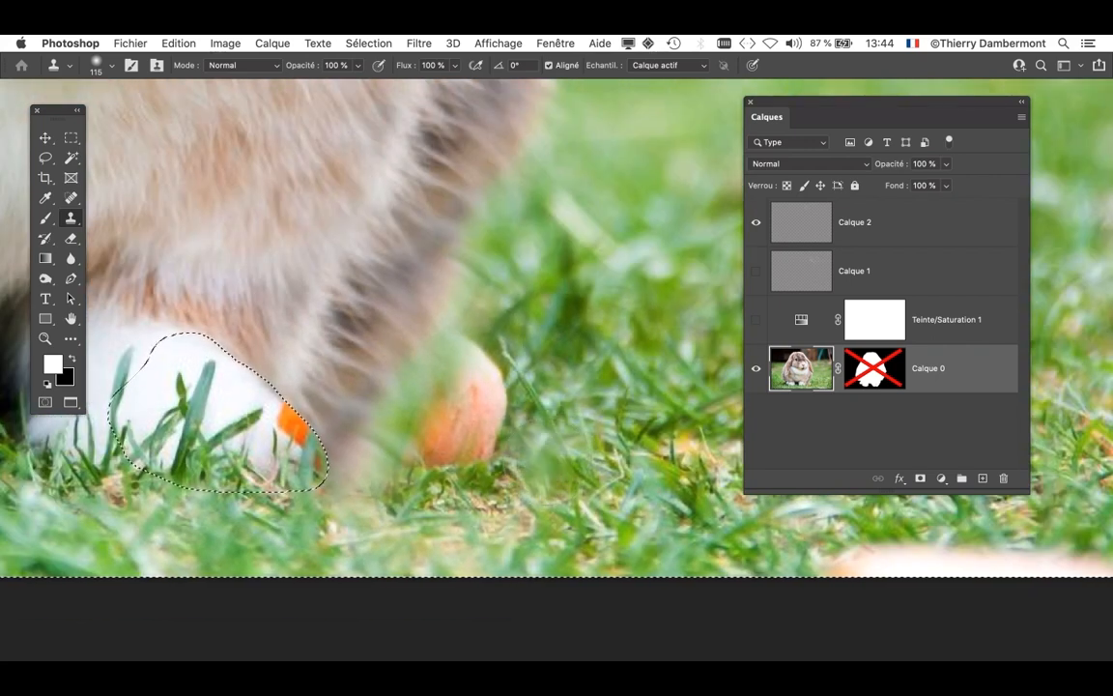
pyautogui.keyDown('shift'); pyautogui.click(871, 382); pyautogui.keyUp('shift')
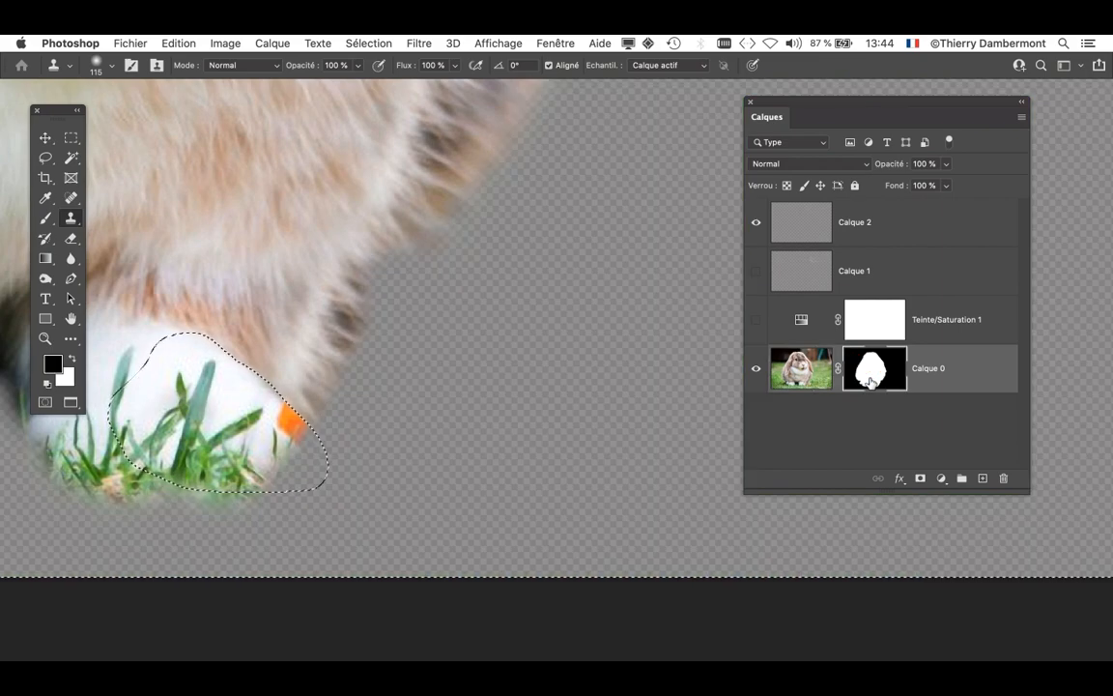
pyautogui.moveTo(604, 343); pyautogui.dragTo(716, 387)
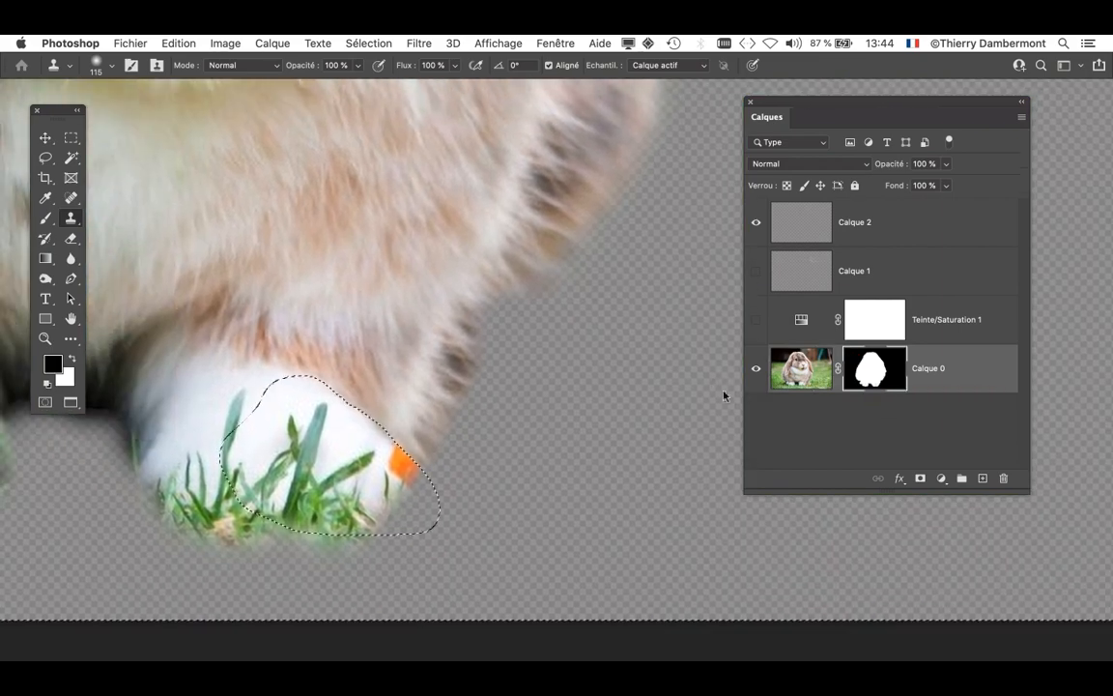
pyautogui.keyDown('shift'); pyautogui.click(884, 383); pyautogui.keyUp('shift')
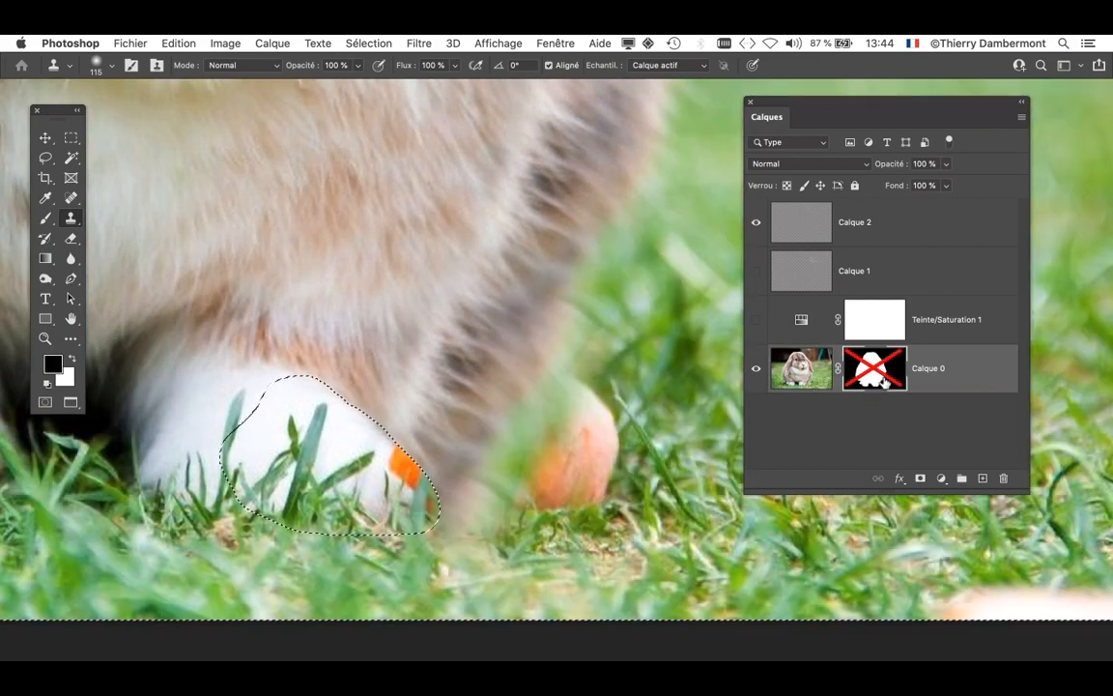
# - Revert the photo to the Intervertir state in the Historique, before all clone stamp strokes, and close the history
pyautogui.click(182, 43)
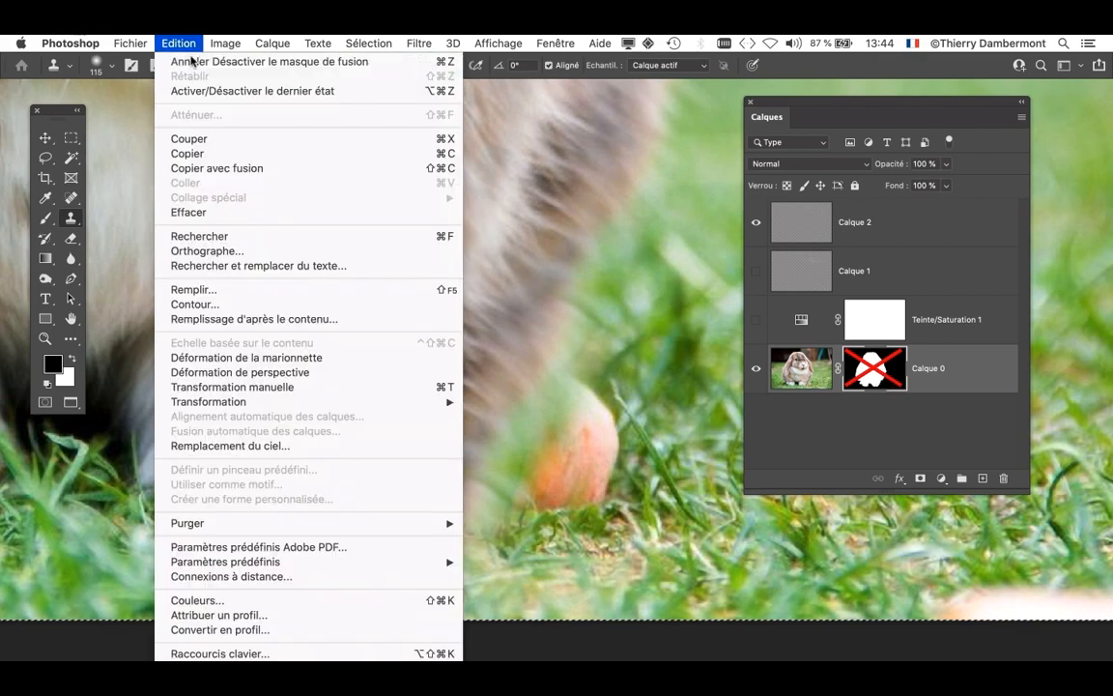
pyautogui.click(191, 61)
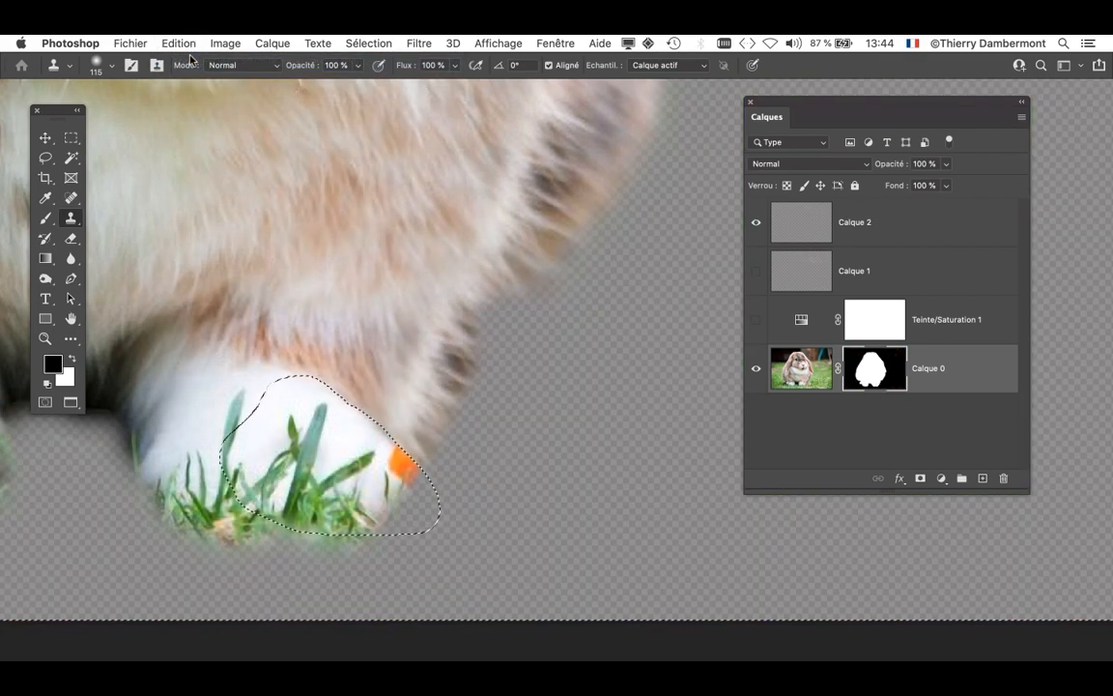
pyautogui.click(180, 44)
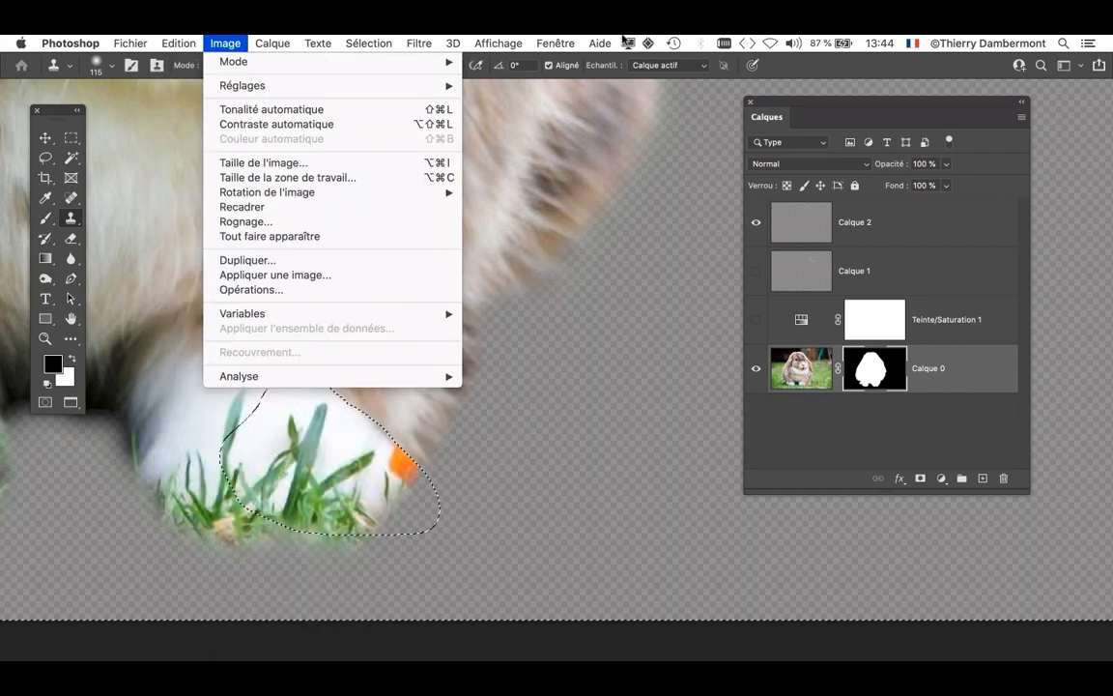
pyautogui.moveTo(556, 44)
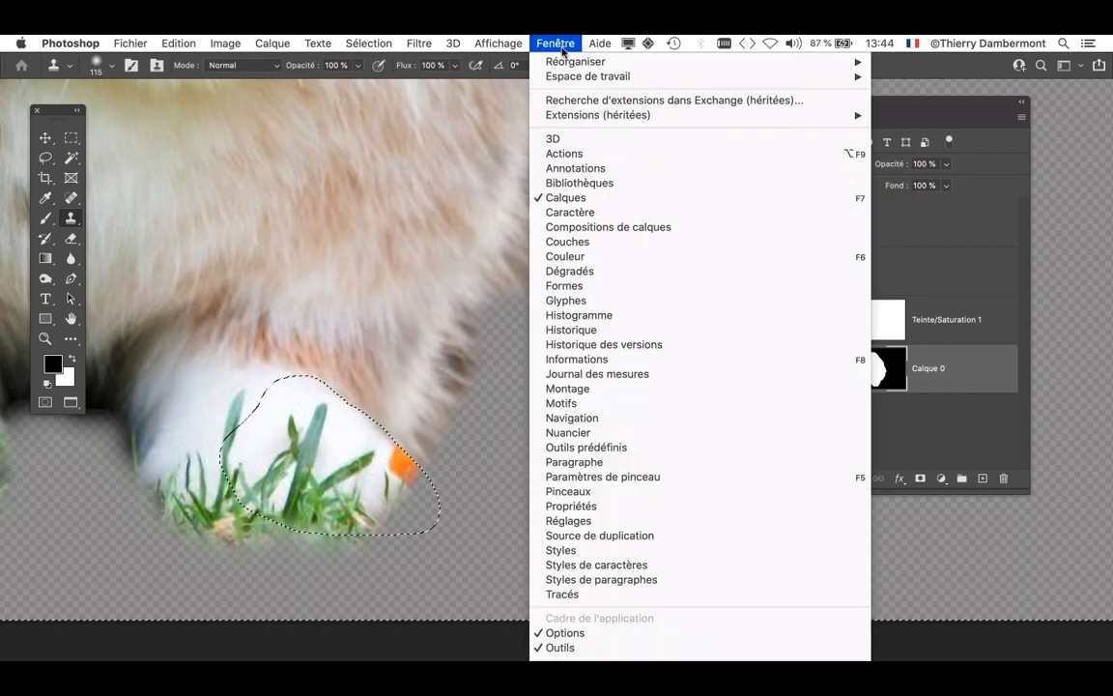
pyautogui.click(623, 329)
pyautogui.moveTo(370, 291); pyautogui.dragTo(593, 85)
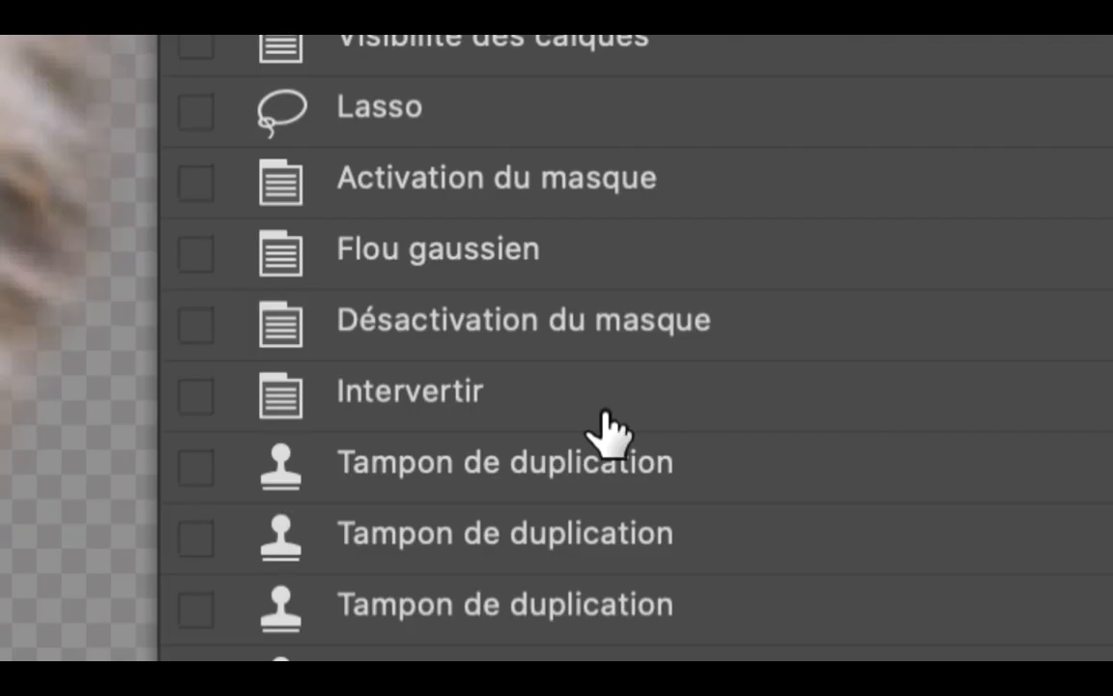
pyautogui.click(604, 414)
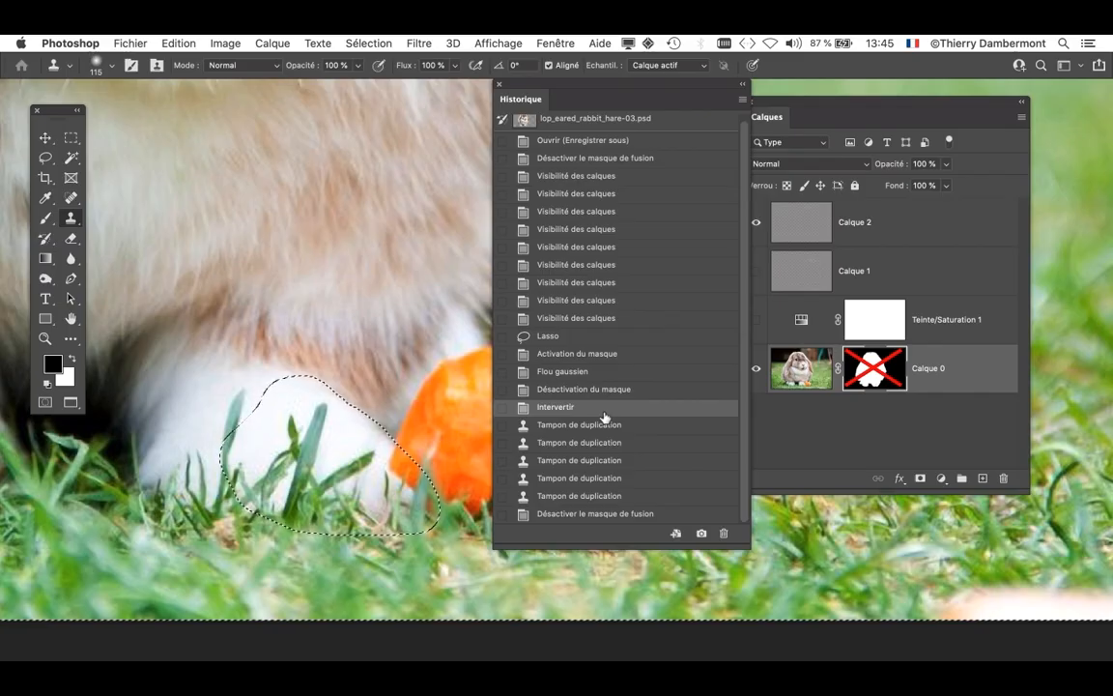
pyautogui.click(500, 85)
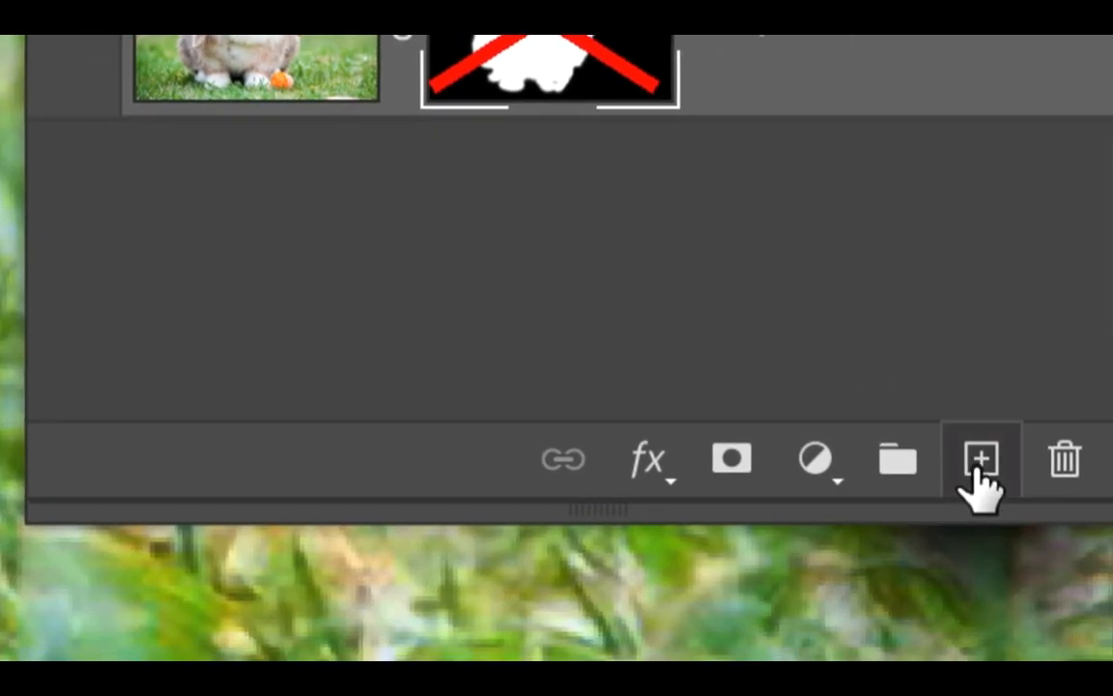
# - Add an empty layer directly above Calque 0 and set the clone stamp's sampling to Actif et inférieurs
pyautogui.click(1086, 682)
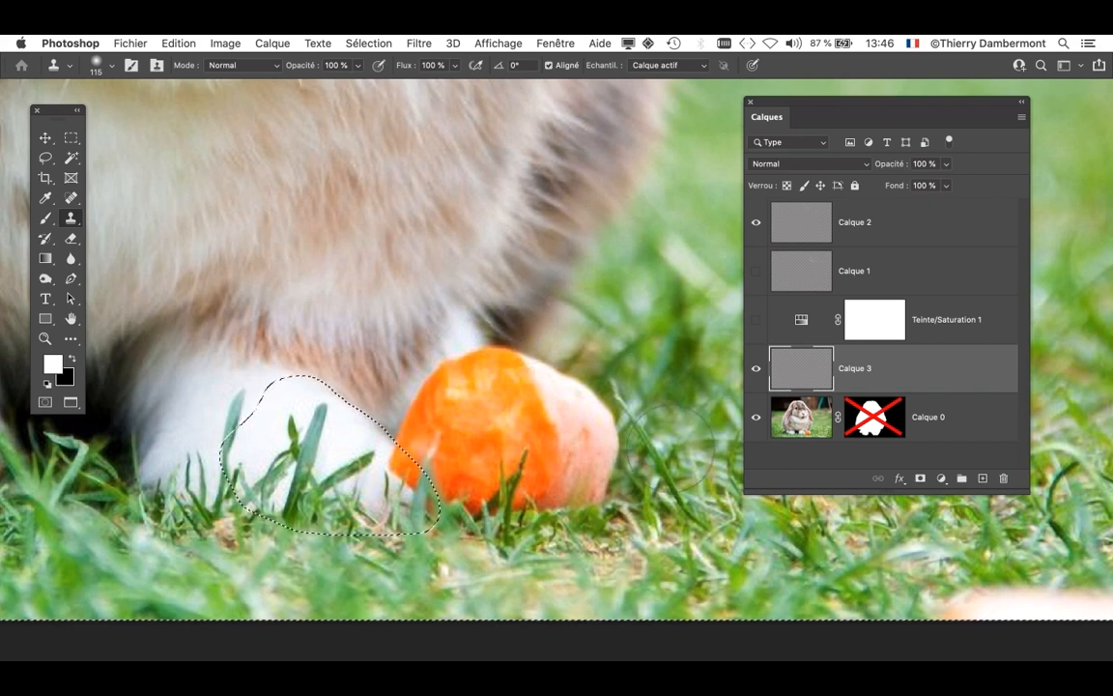
pyautogui.moveTo(812, 115); pyautogui.dragTo(955, 114)
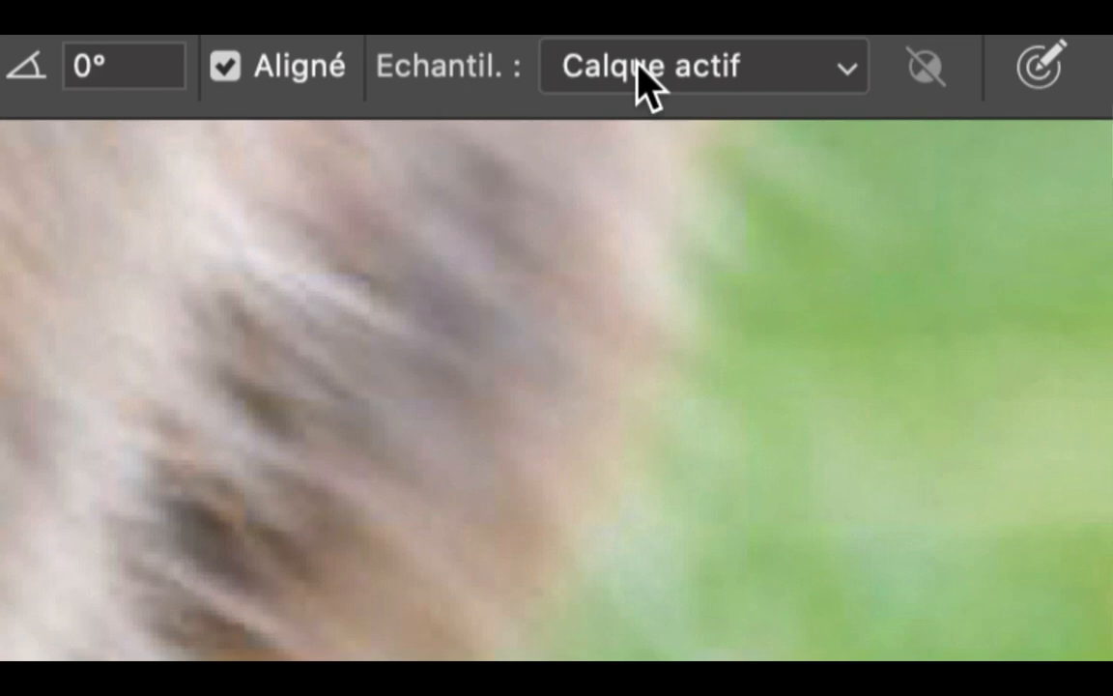
pyautogui.click(639, 81)
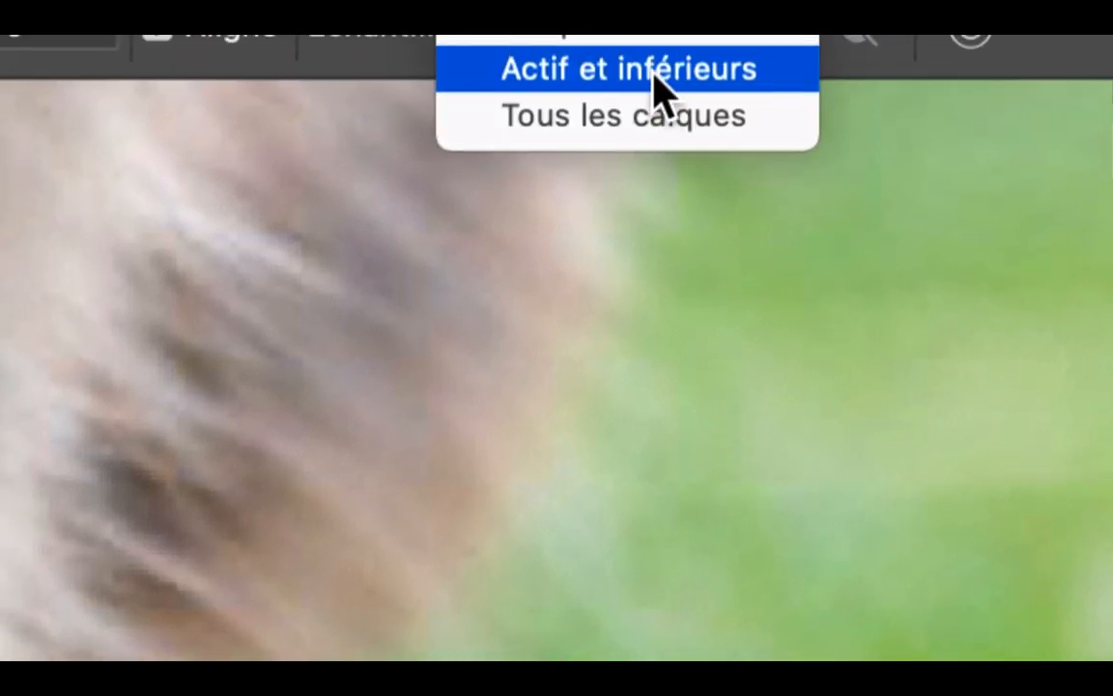
pyautogui.click(653, 43)
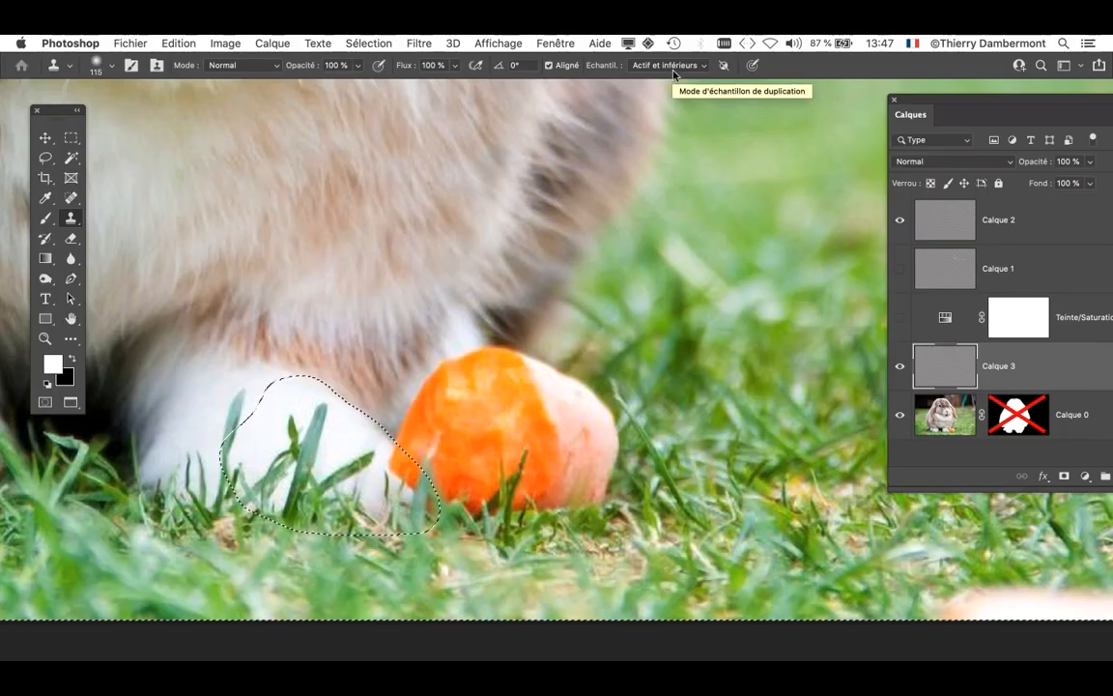
pyautogui.moveTo(960, 98); pyautogui.dragTo(814, 104)
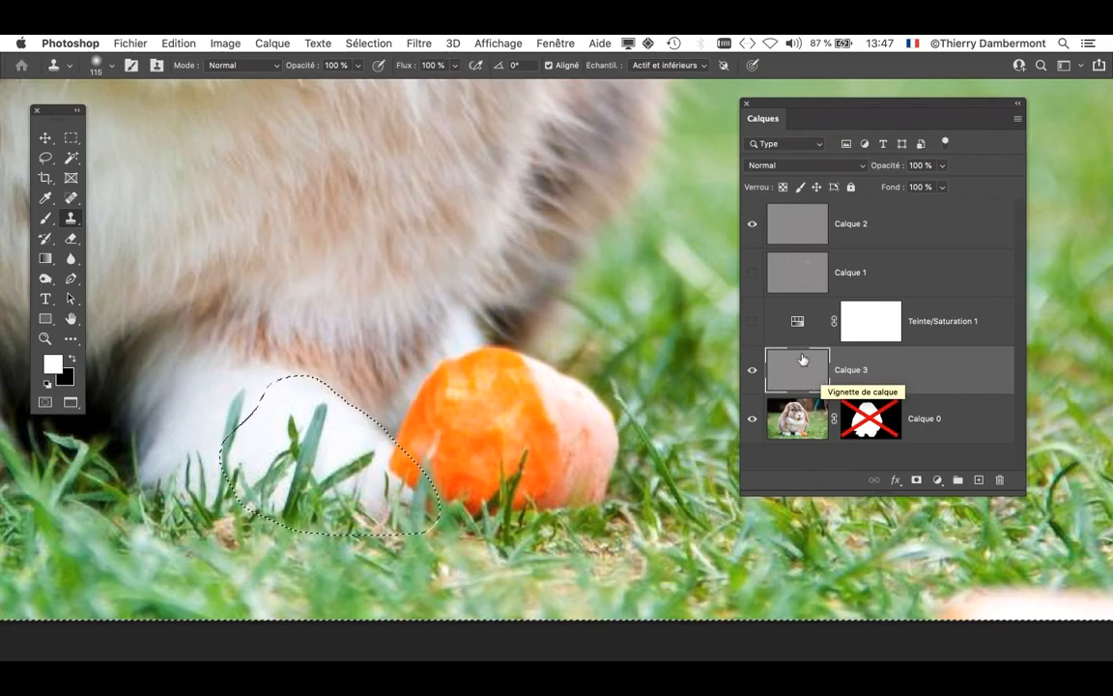
# - Clone fur and grass over most of the carrot outside the paw area on the empty layer Calque 3
pyautogui.moveTo(763, 103); pyautogui.dragTo(904, 102)
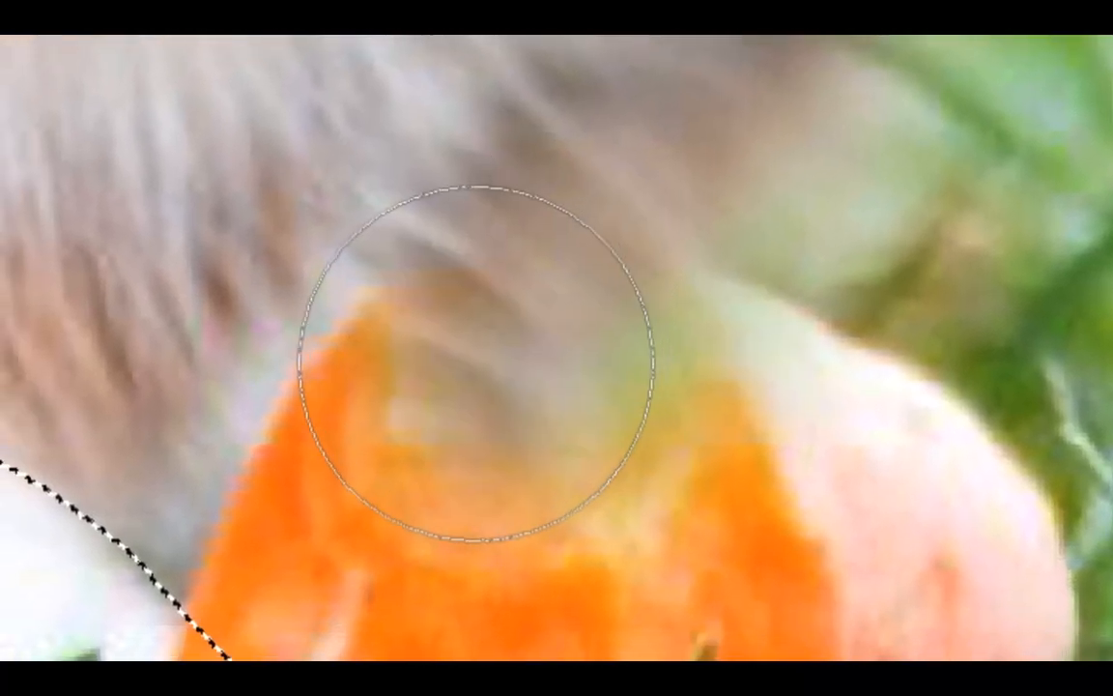
pyautogui.click(428, 394)
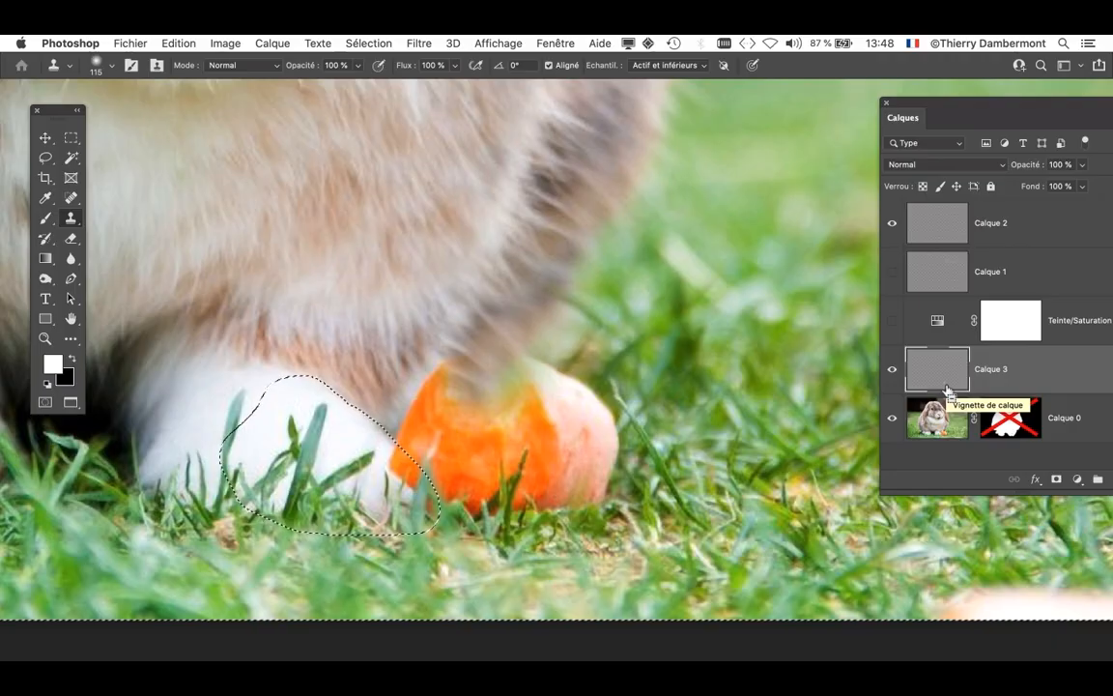
pyautogui.moveTo(459, 389)
pyautogui.mouseDown()
pyautogui.moveTo(447, 421)
pyautogui.moveTo(454, 407)
pyautogui.moveTo(444, 412)
pyautogui.moveTo(525, 363)
pyautogui.moveTo(593, 427)
pyautogui.moveTo(435, 411)
pyautogui.moveTo(429, 423)
pyautogui.moveTo(485, 440)
pyautogui.moveTo(494, 429)
pyautogui.moveTo(418, 434)
pyautogui.moveTo(489, 464)
pyautogui.moveTo(565, 410)
pyautogui.moveTo(576, 430)
pyautogui.moveTo(603, 432)
pyautogui.moveTo(606, 462)
pyautogui.mouseUp()
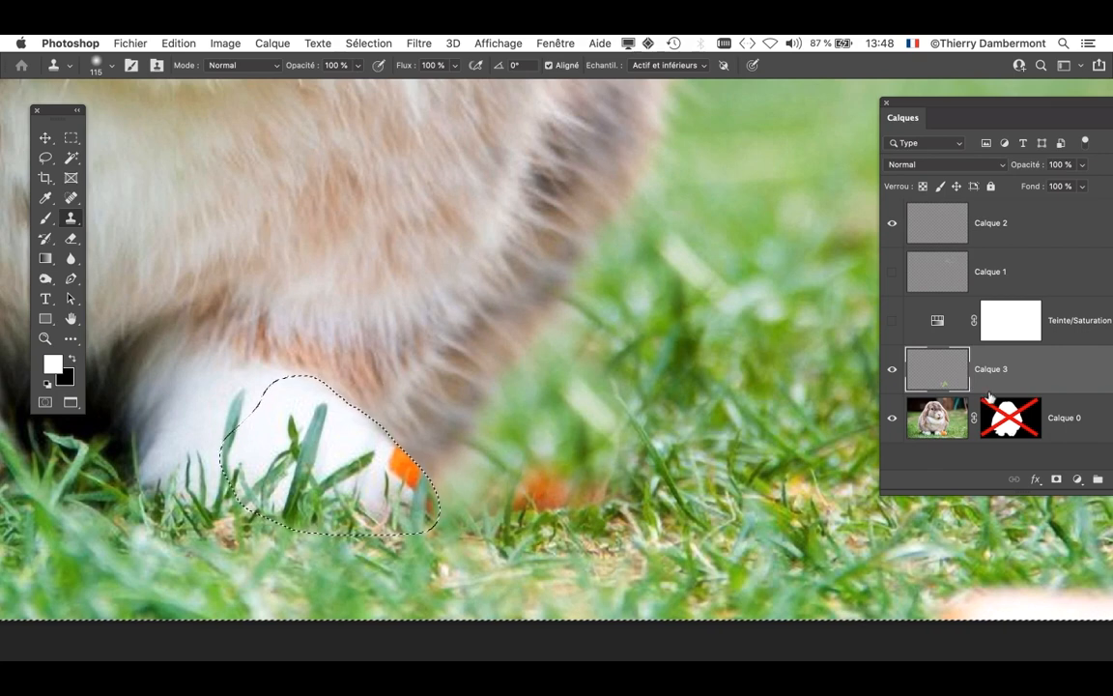
# - Hide and show Calque 3 several times to compare the photo with and without the cloned retouching
pyautogui.moveTo(901, 346); pyautogui.dragTo(666, 426)
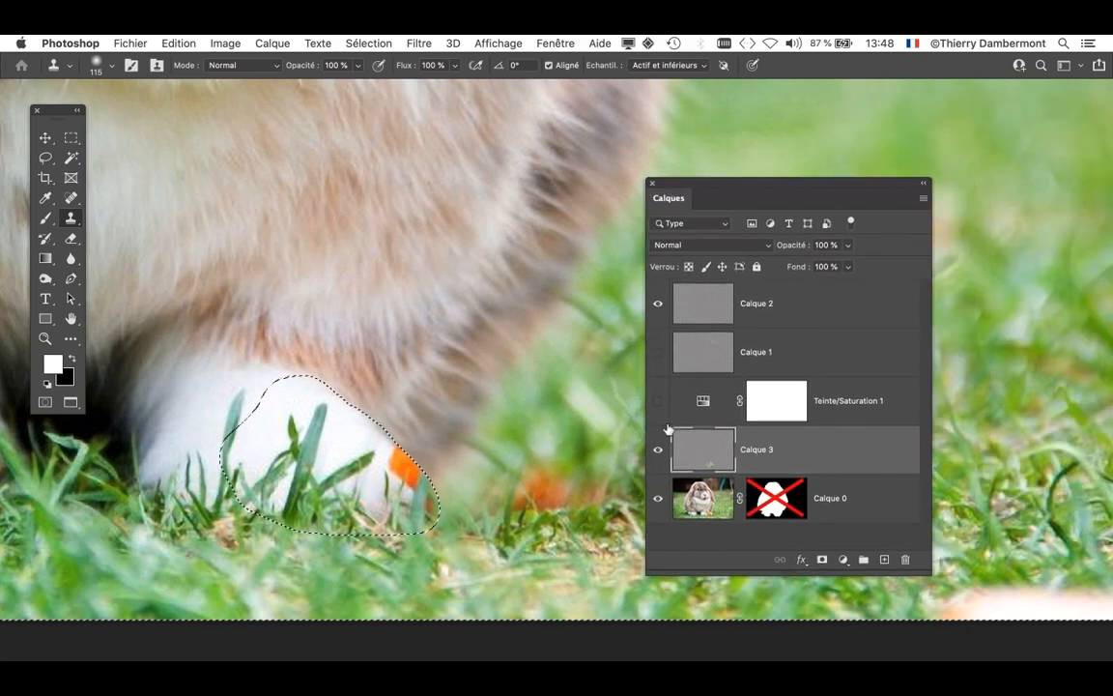
pyautogui.click(658, 452)
pyautogui.click(659, 452)
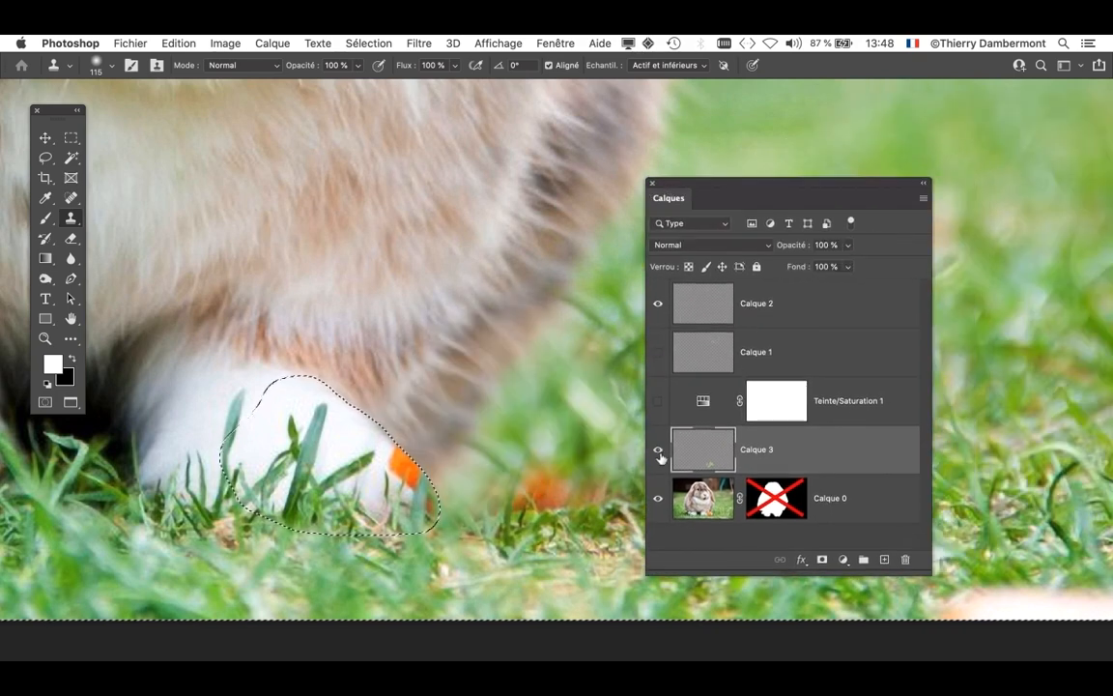
pyautogui.click(659, 452)
pyautogui.click(659, 452)
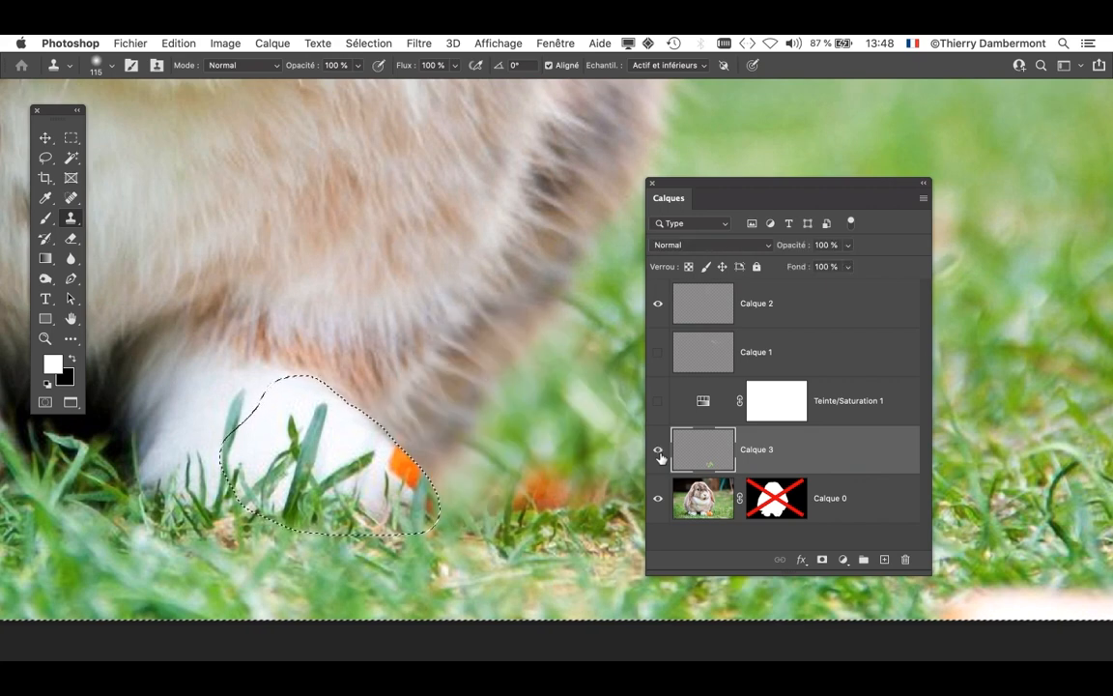
pyautogui.click(659, 452)
pyautogui.click(659, 452)
pyautogui.moveTo(703, 188); pyautogui.dragTo(871, 124)
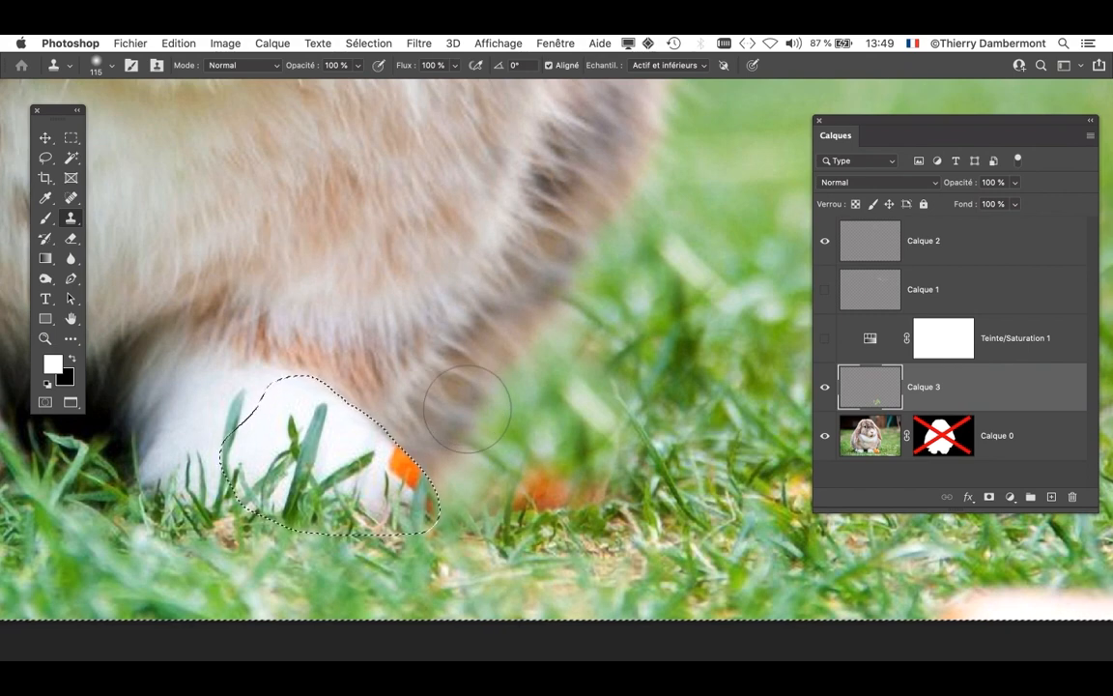
# - Drop the current selection and lasso a new one around the whole front paw next to the carrot, including its grass
pyautogui.moveTo(466, 409)
pyautogui.mouseDown()
pyautogui.moveTo(568, 345)
pyautogui.moveTo(674, 356)
pyautogui.moveTo(694, 342)
pyautogui.moveTo(658, 333)
pyautogui.moveTo(681, 324)
pyautogui.mouseUp()
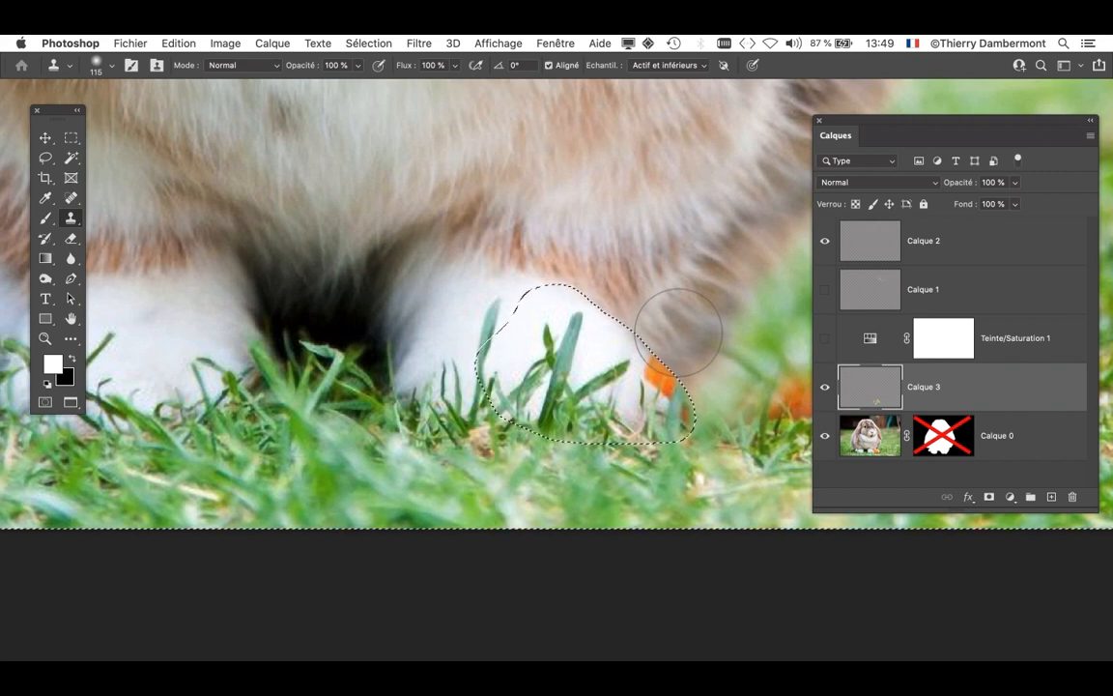
pyautogui.click(368, 43)
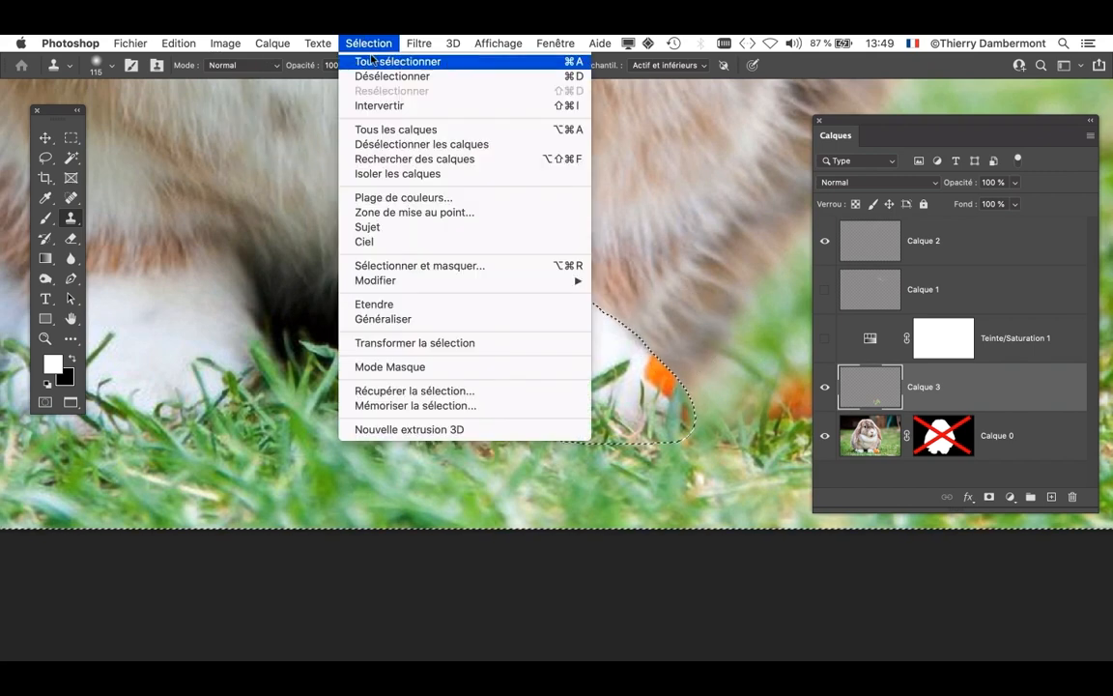
pyautogui.click(376, 75)
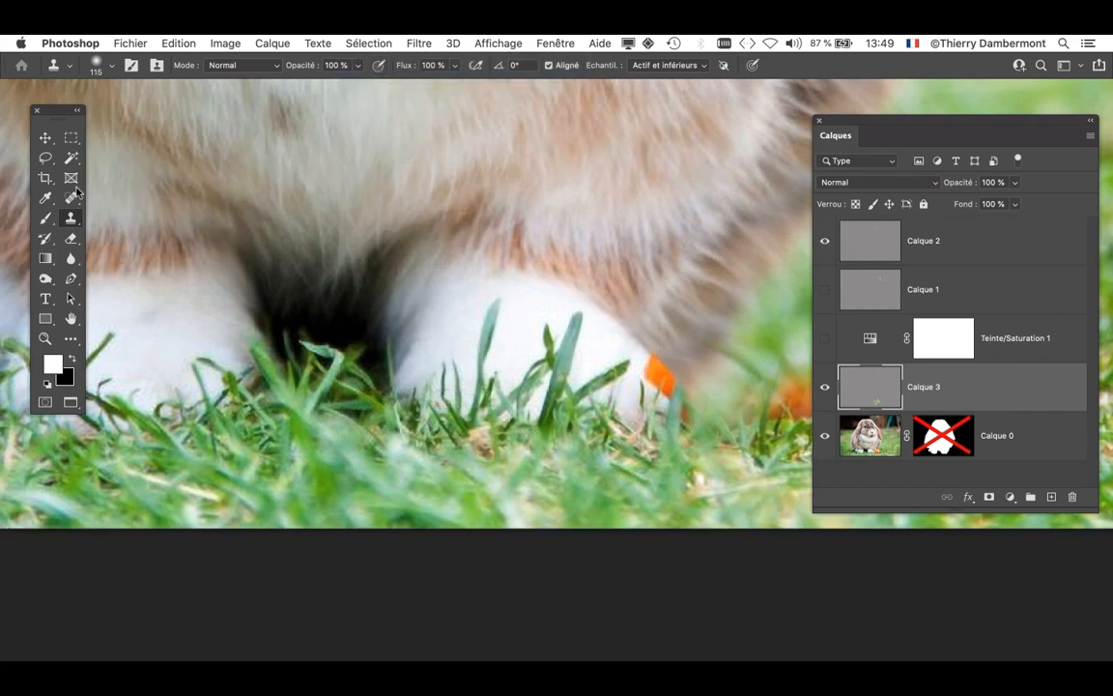
pyautogui.click(51, 160)
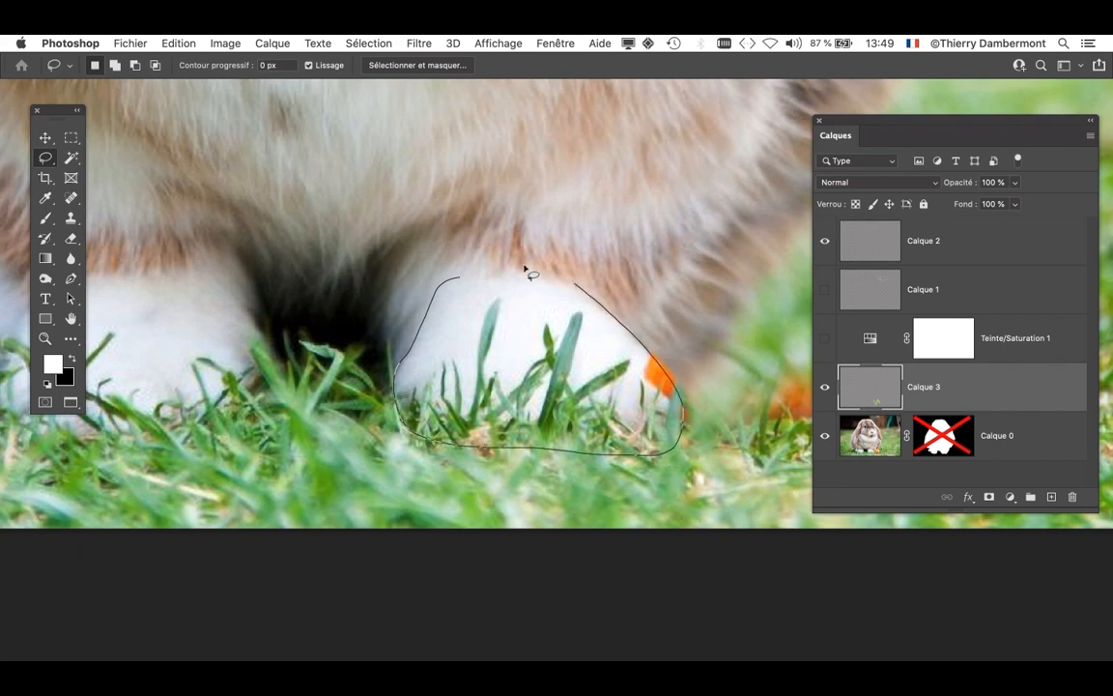
pyautogui.moveTo(449, 300); pyautogui.dragTo(447, 292)
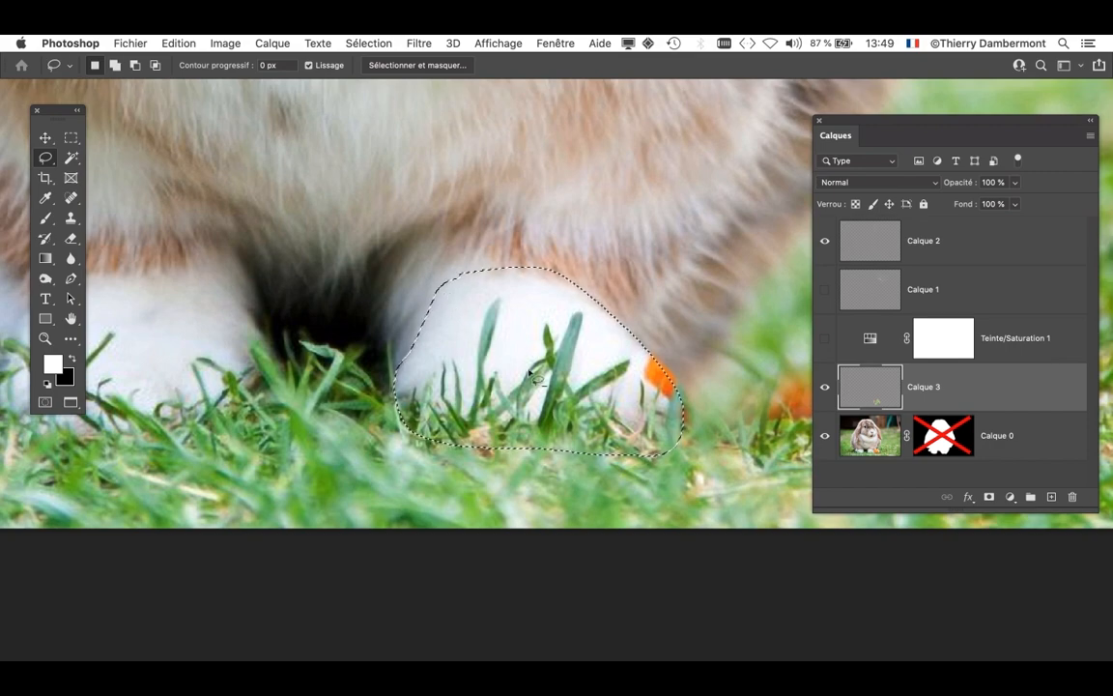
# - Soften the paw selection's edge by applying the last Flou gaussien in quick mask mode, and return to standard mode
pyautogui.scroll(-4, 529, 375)
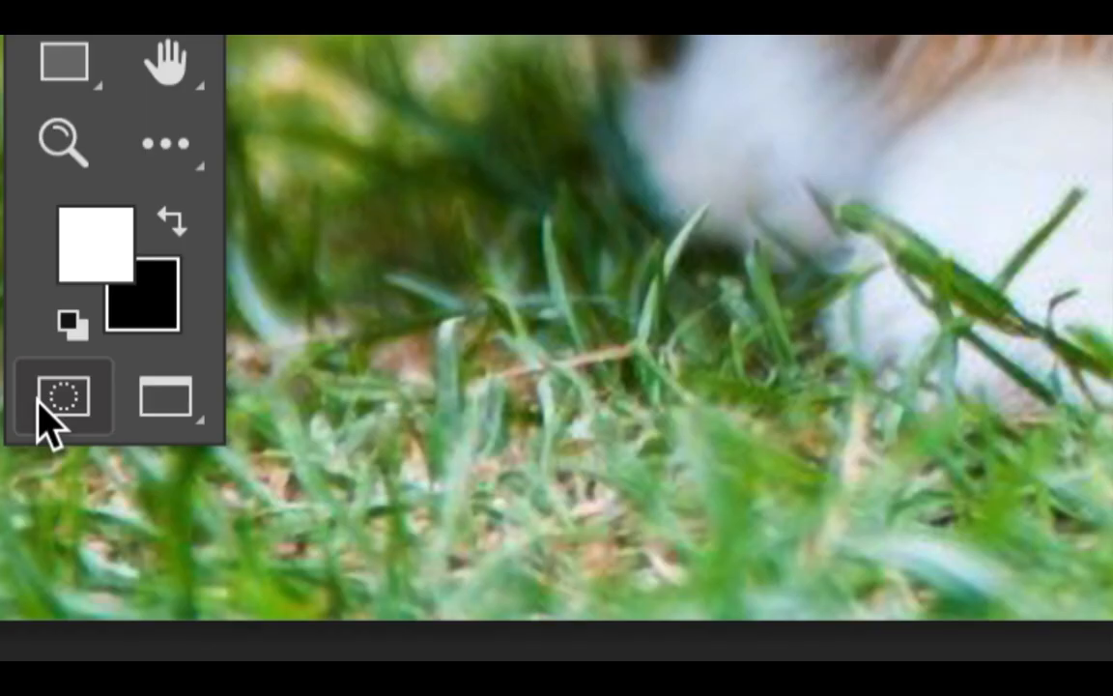
pyautogui.click(39, 403)
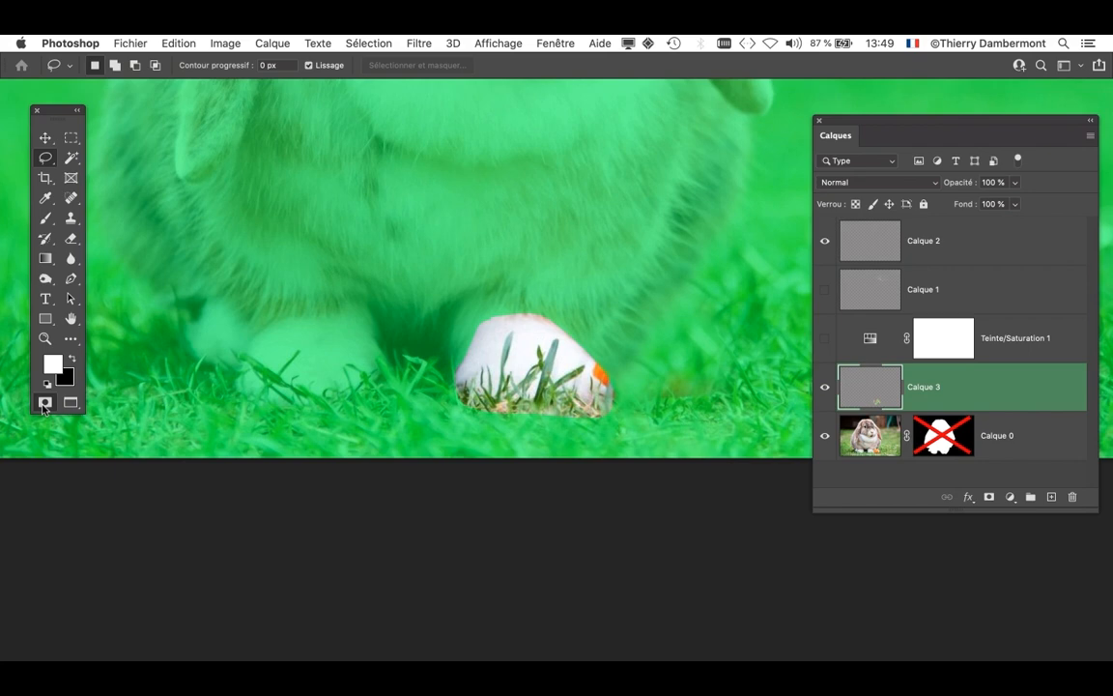
pyautogui.scroll(5, 584, 322)
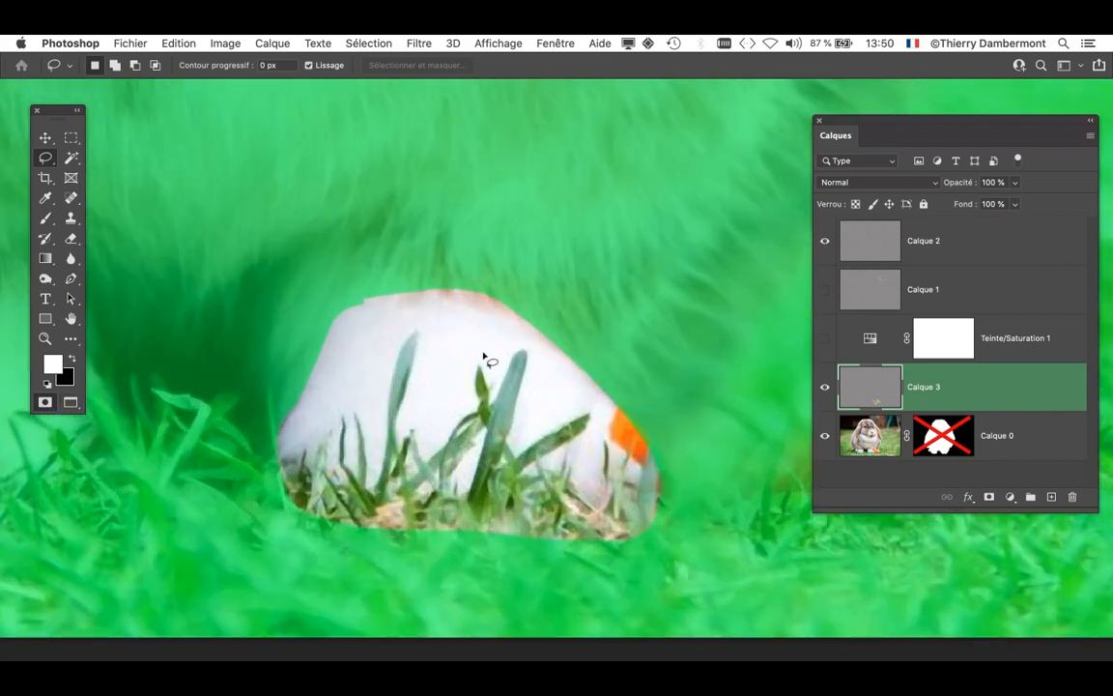
pyautogui.moveTo(458, 423); pyautogui.dragTo(462, 388)
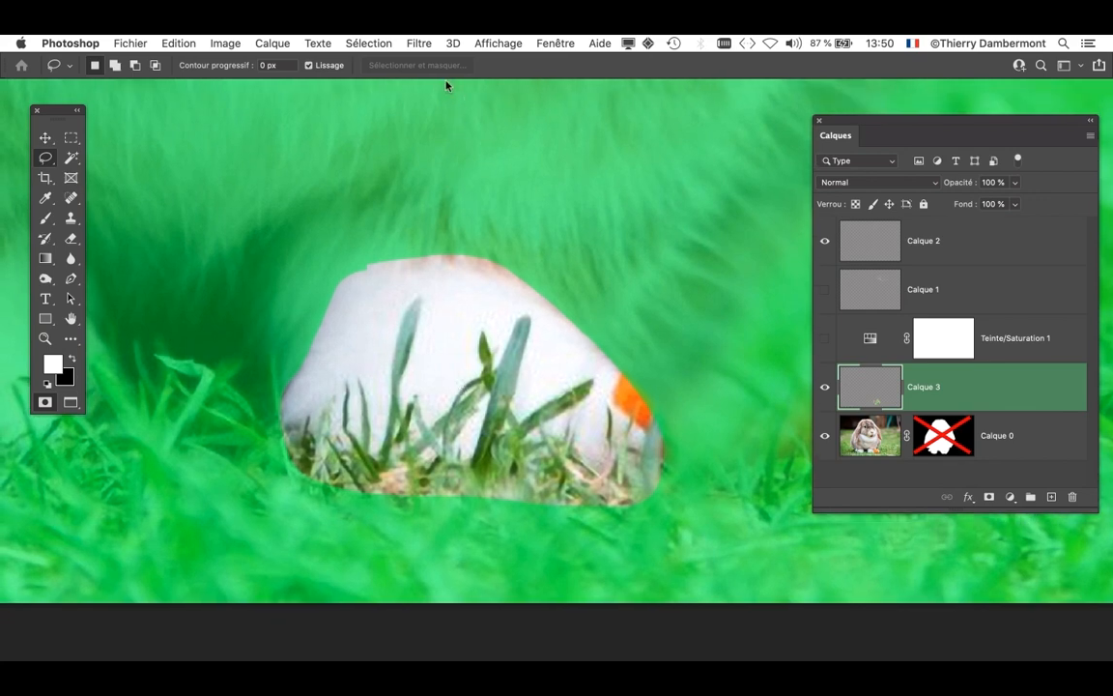
pyautogui.click(418, 44)
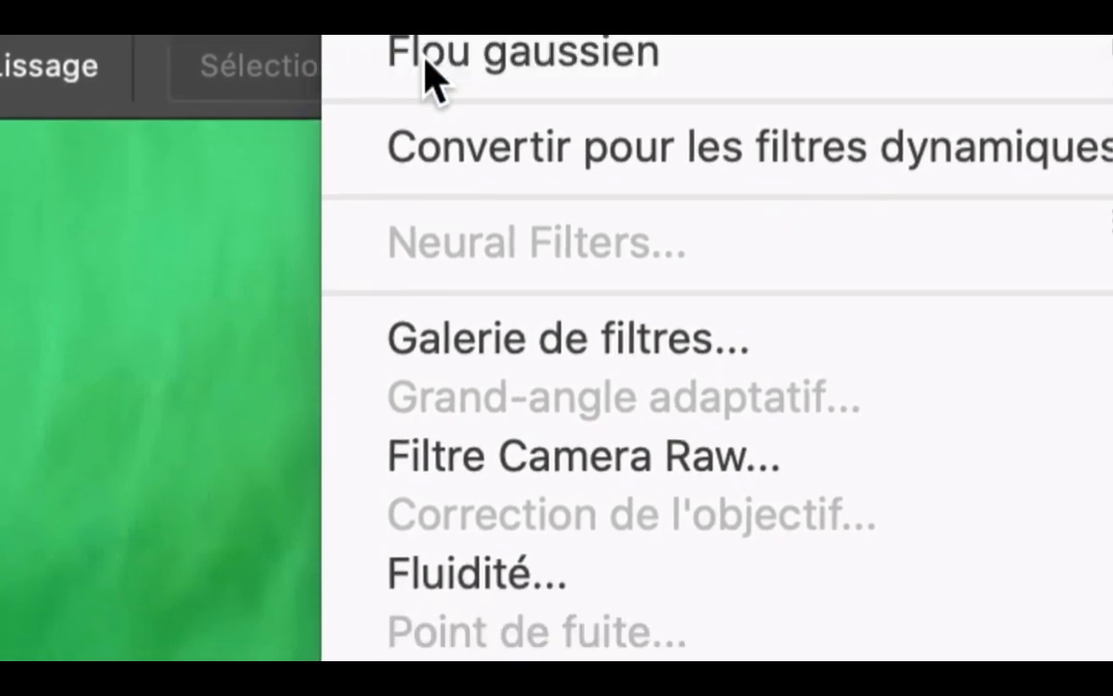
pyautogui.click(430, 72)
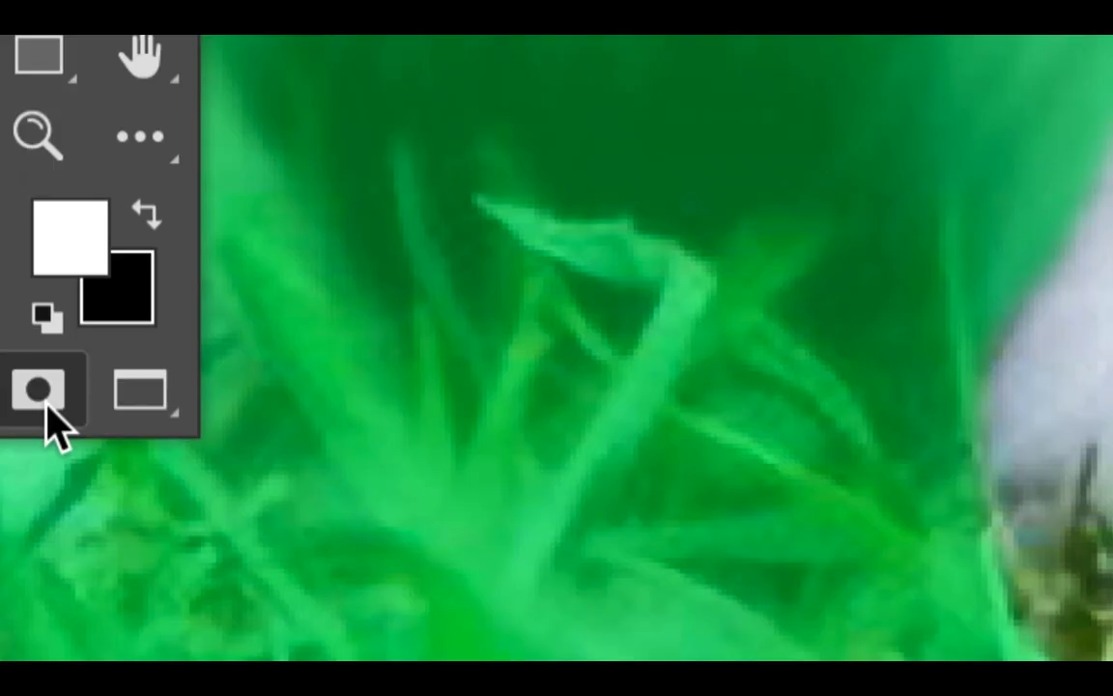
pyautogui.click(45, 405)
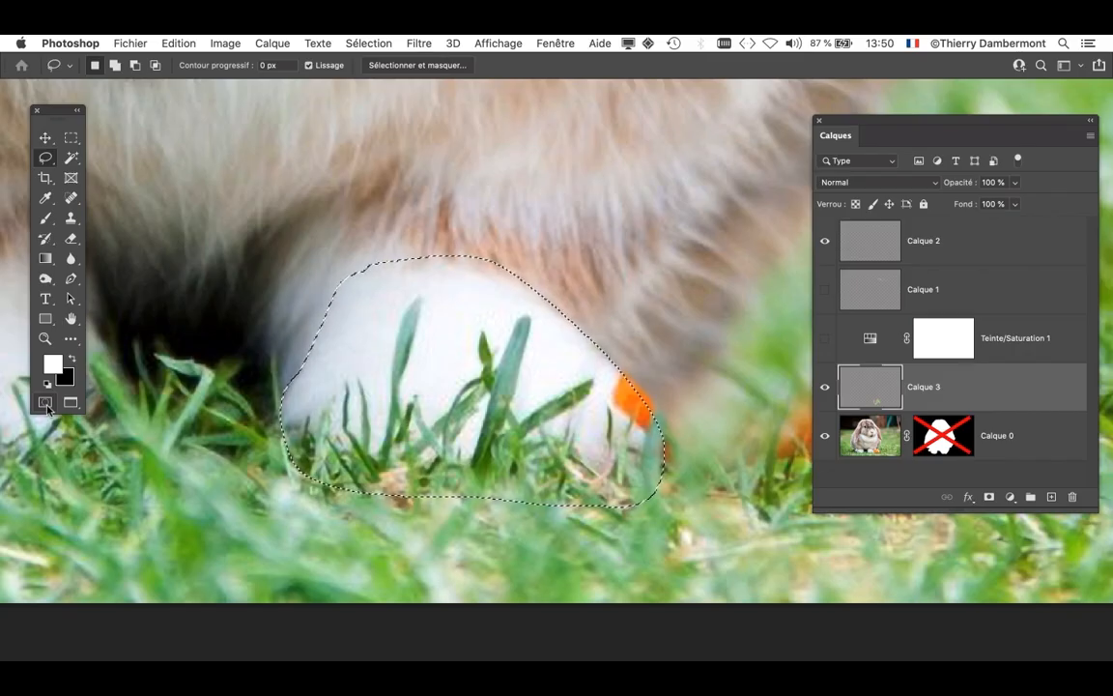
pyautogui.scroll(-3, 449, 529)
pyautogui.scroll(-1, 449, 530)
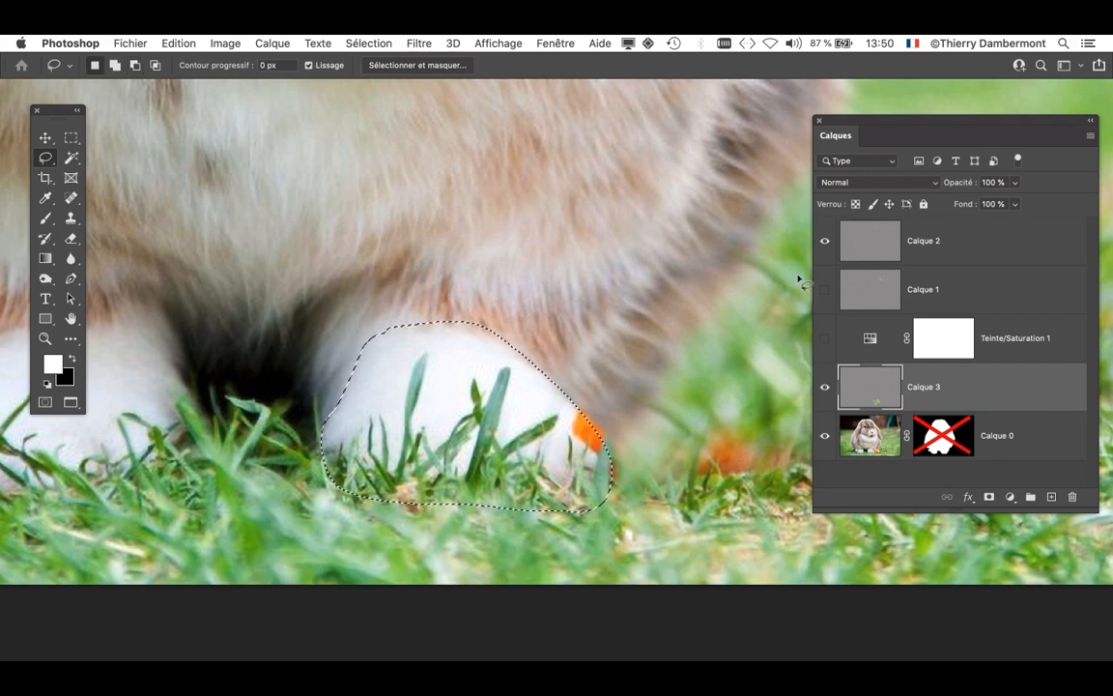
# - Add an empty layer directly above Calque 3 for the paw retouching and activate the clone stamp
pyautogui.moveTo(868, 127); pyautogui.dragTo(753, 115)
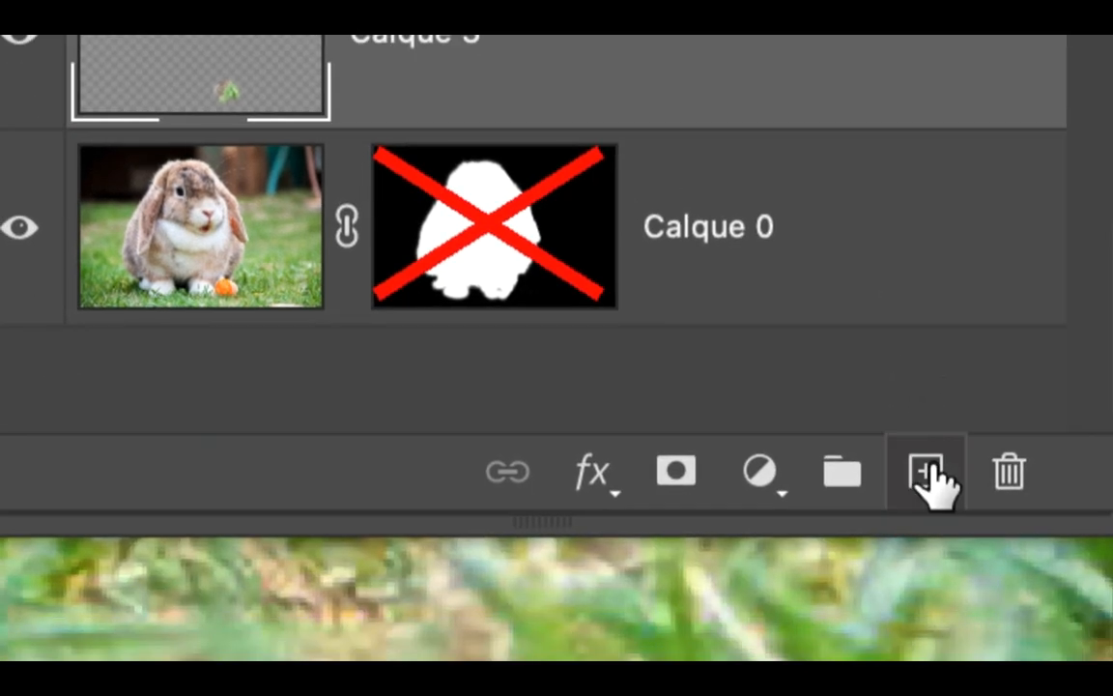
pyautogui.click(935, 483)
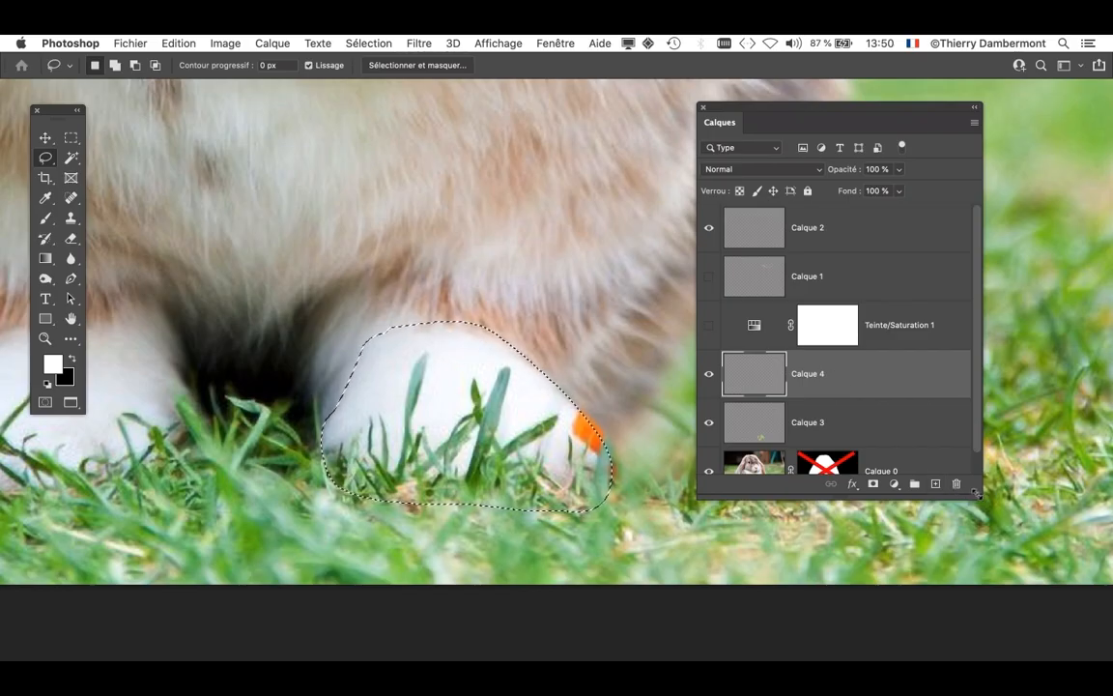
pyautogui.moveTo(975, 493); pyautogui.dragTo(979, 546)
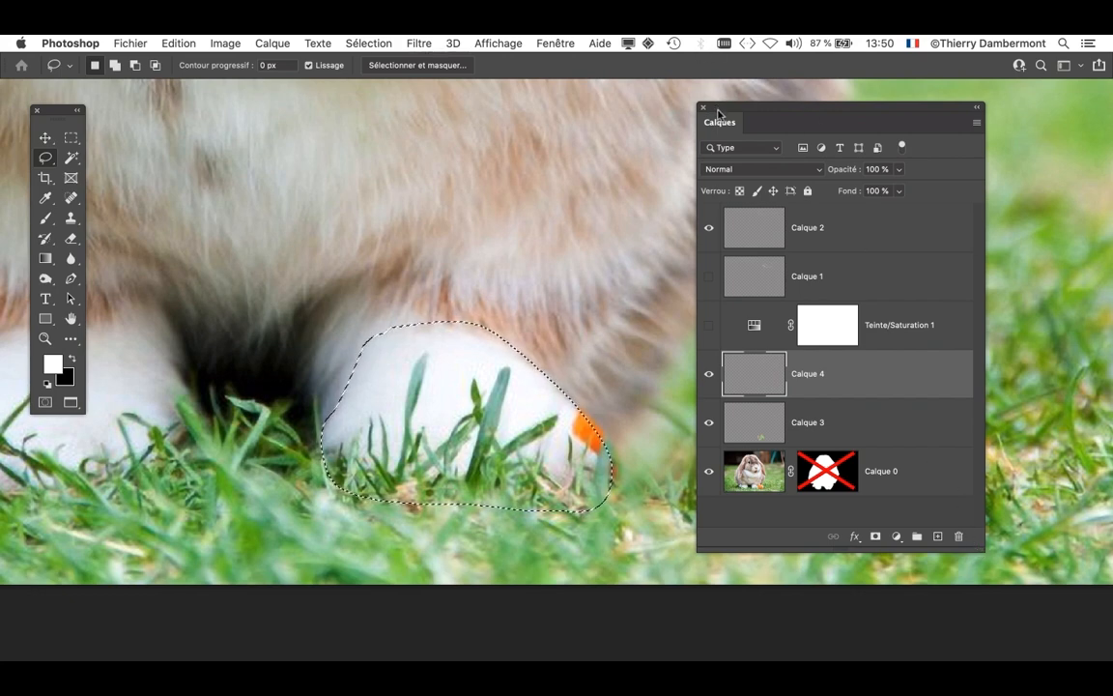
pyautogui.click(70, 218)
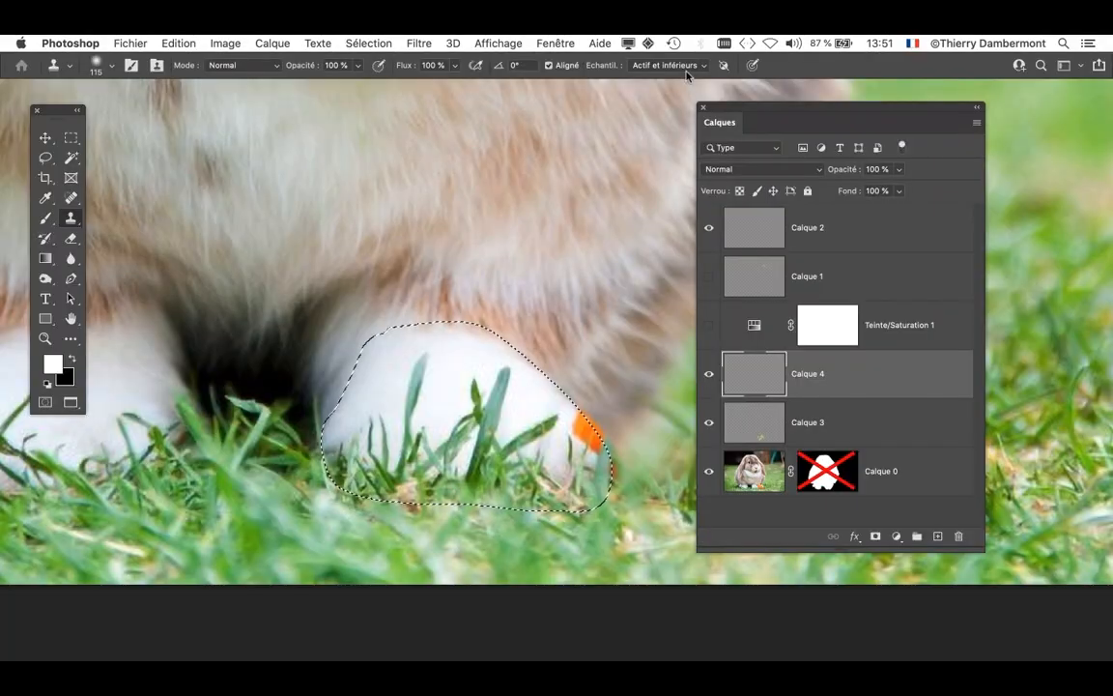
pyautogui.moveTo(800, 119); pyautogui.dragTo(927, 135)
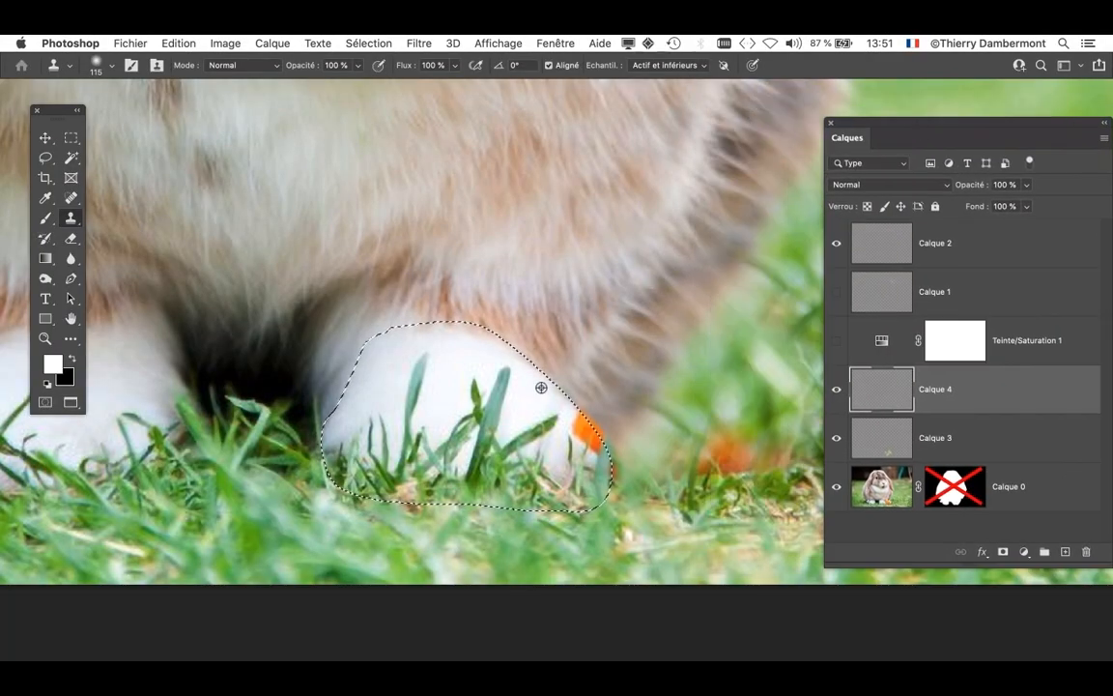
# - Look over the rabbit's body and its other front paw for clean white fur to sample
pyautogui.scroll(-1, 541, 384)
pyautogui.hscroll(-5, 618, 481)
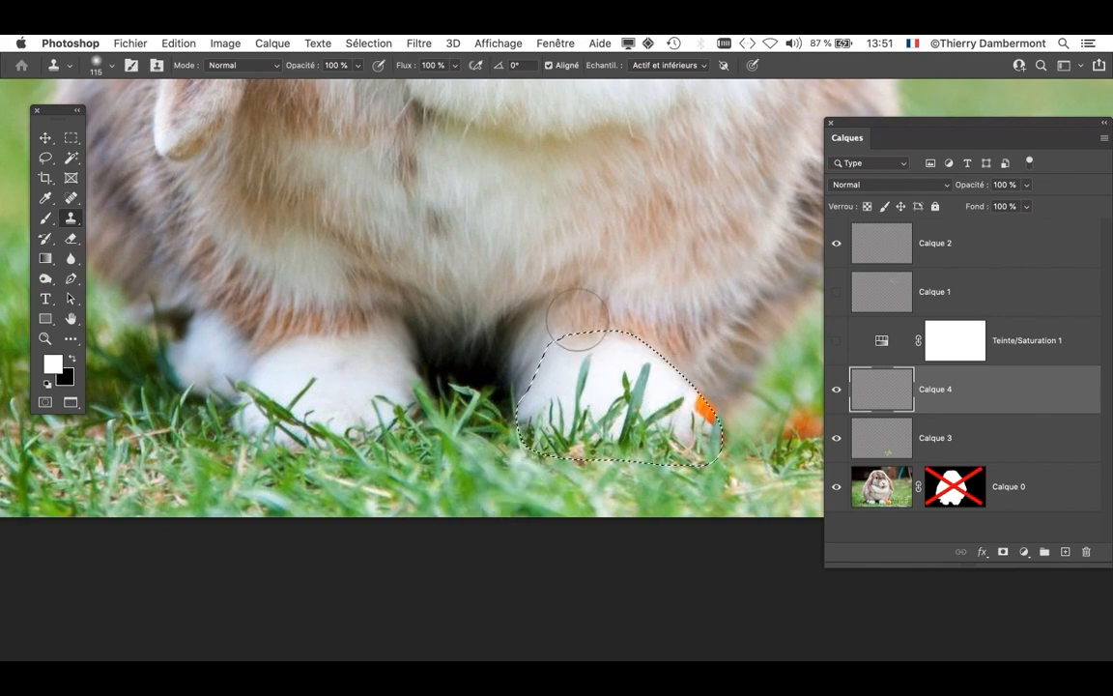
pyautogui.scroll(-2, 575, 317)
pyautogui.moveTo(616, 329); pyautogui.dragTo(591, 507)
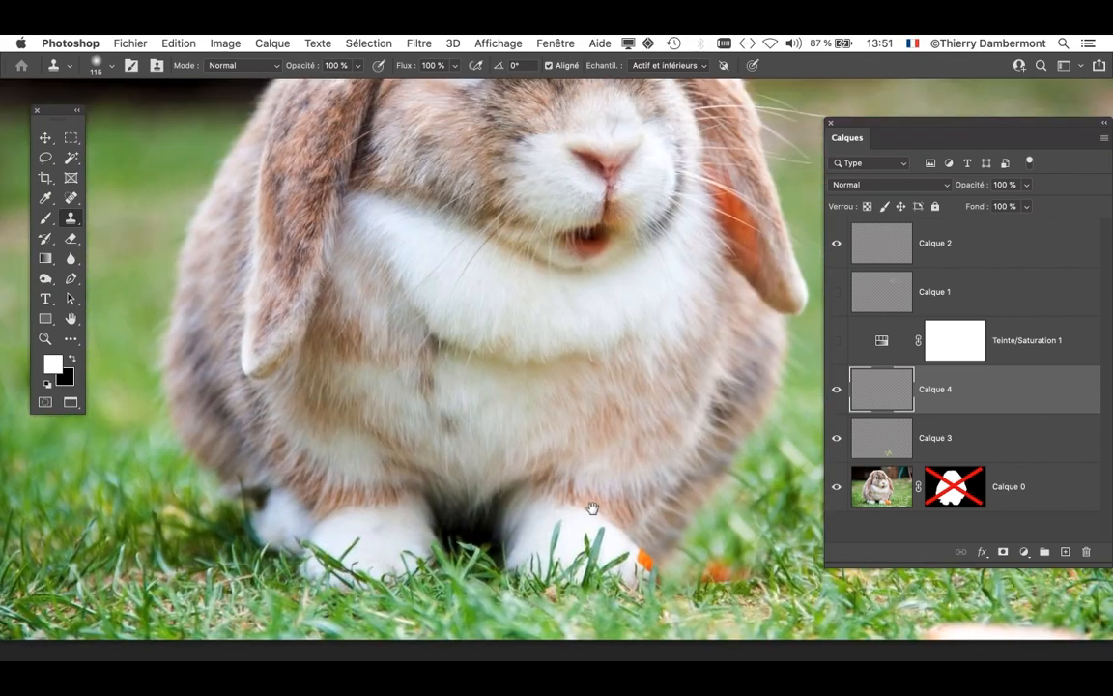
pyautogui.moveTo(627, 428); pyautogui.dragTo(599, 489)
pyautogui.moveTo(375, 560); pyautogui.dragTo(367, 643)
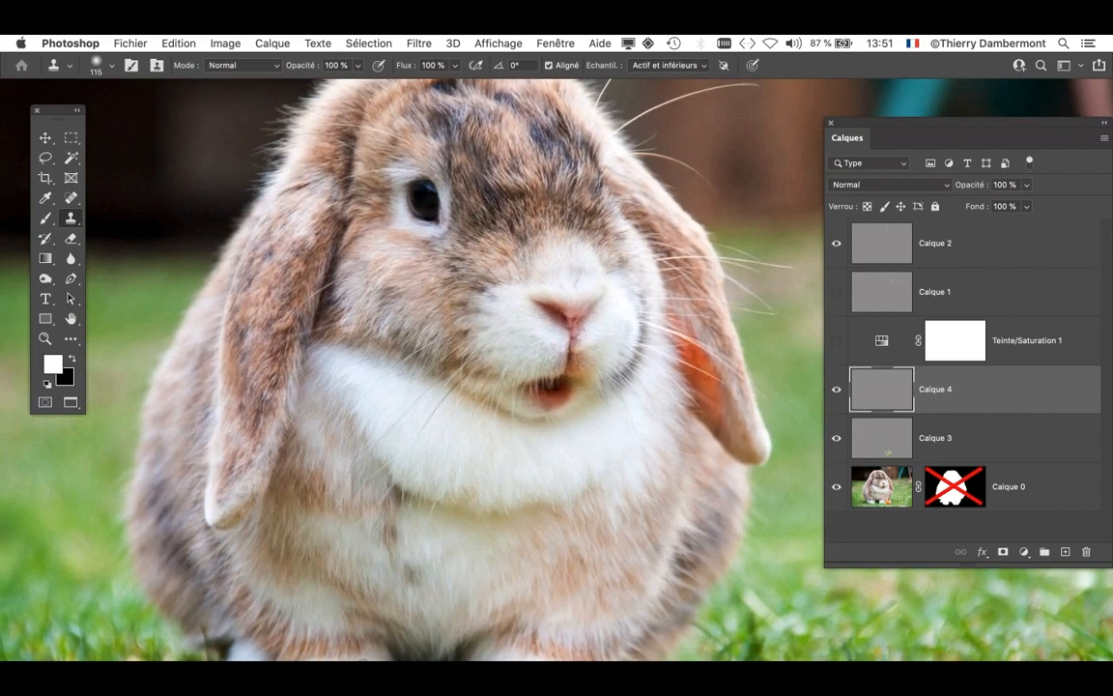
pyautogui.moveTo(390, 516); pyautogui.dragTo(423, 341)
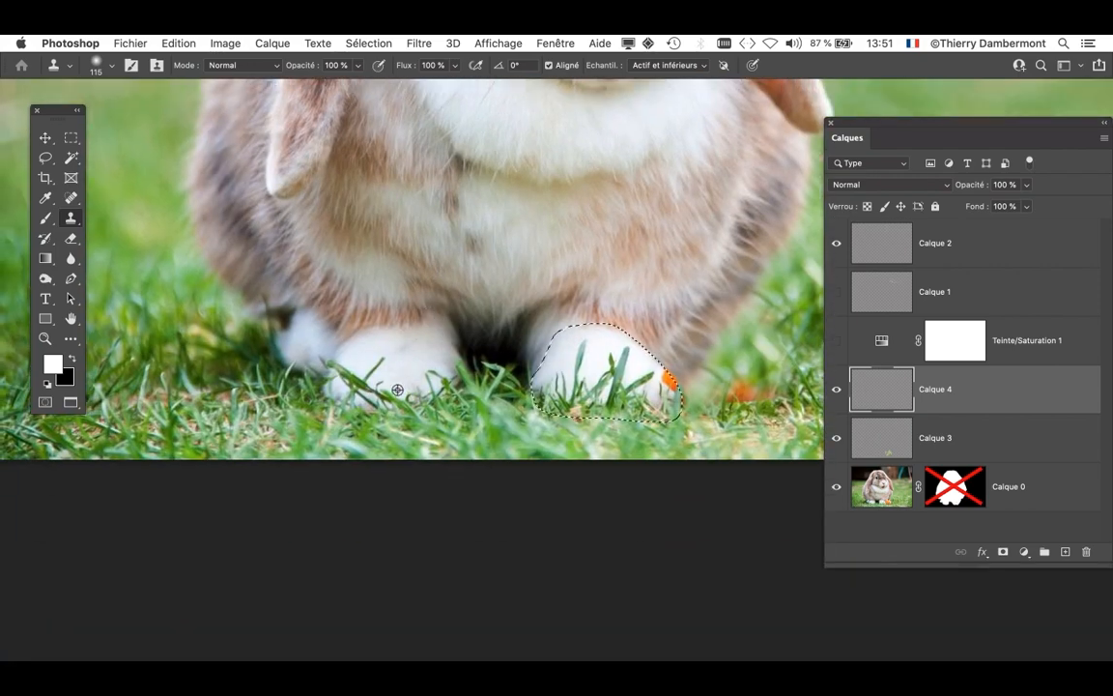
pyautogui.scroll(5, 398, 389)
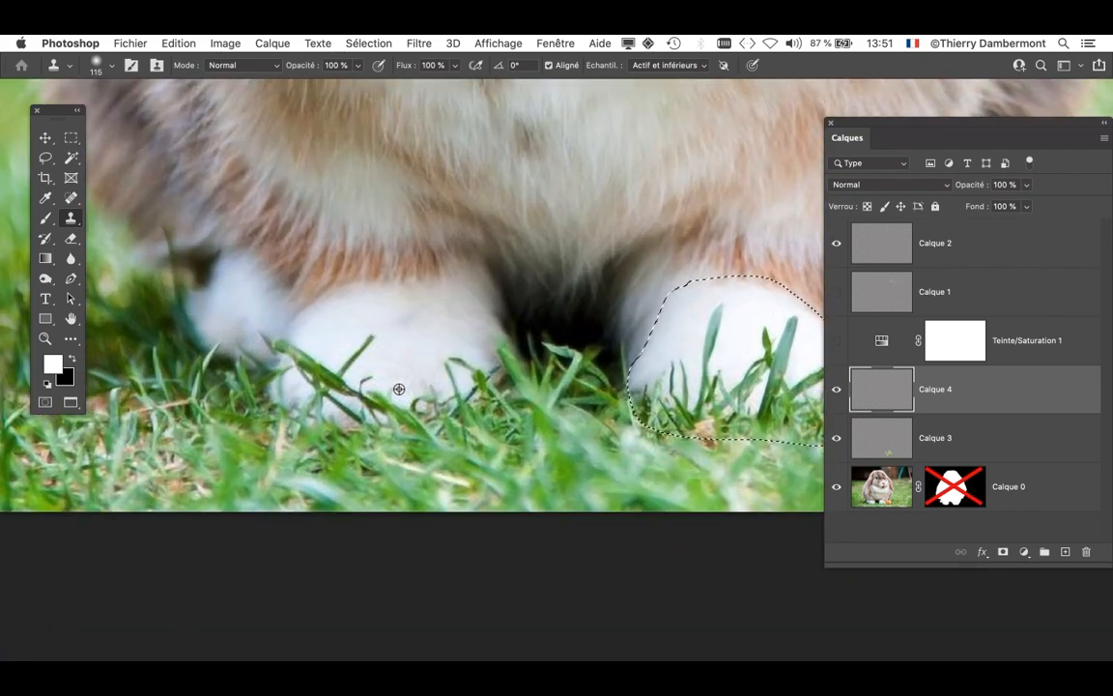
# - Clone white fur over the grass blades and carrot tip within the paw selection on Calque 4, with Aligné off and brush size 67
pyautogui.moveTo(398, 389); pyautogui.dragTo(273, 423)
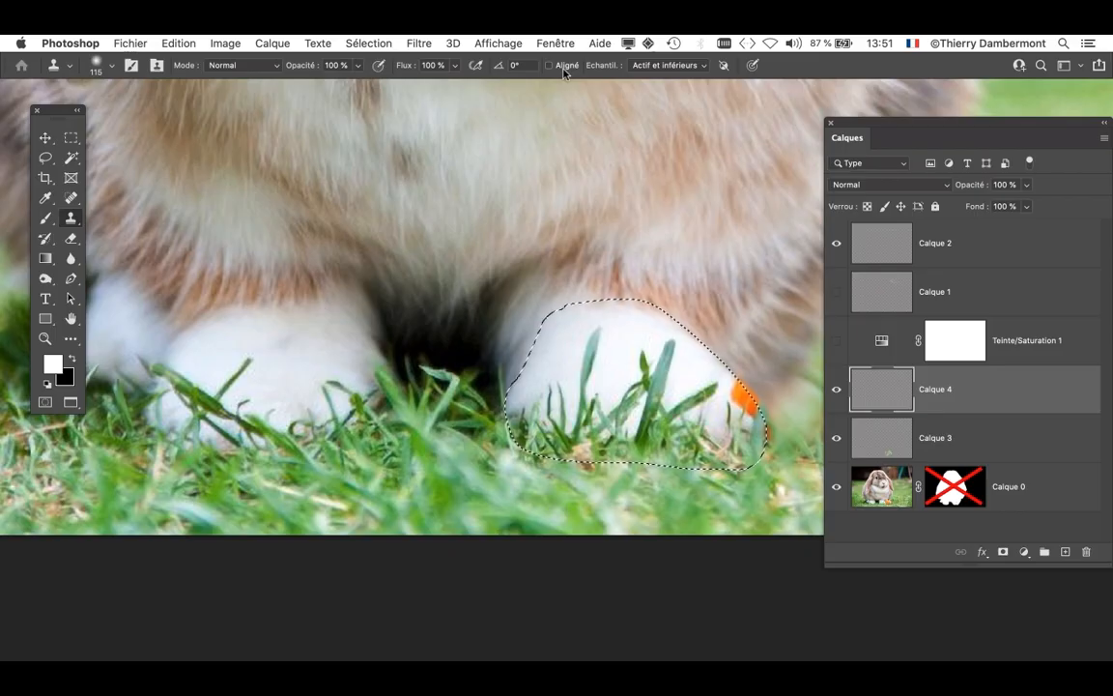
pyautogui.moveTo(306, 354)
pyautogui.mouseDown()
pyautogui.moveTo(249, 370)
pyautogui.moveTo(286, 361)
pyautogui.mouseUp()
pyautogui.moveTo(291, 361)
pyautogui.mouseDown()
pyautogui.moveTo(304, 361)
pyautogui.moveTo(303, 342)
pyautogui.mouseUp()
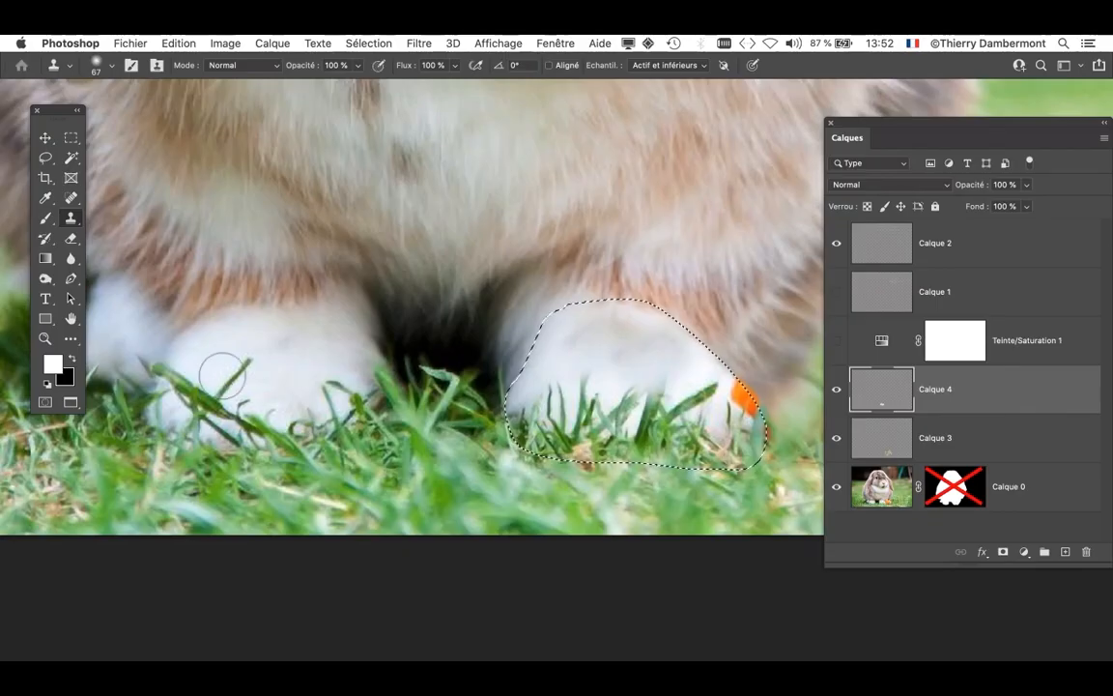
pyautogui.moveTo(689, 394)
pyautogui.mouseDown()
pyautogui.moveTo(706, 389)
pyautogui.moveTo(619, 397)
pyautogui.moveTo(631, 387)
pyautogui.moveTo(625, 364)
pyautogui.moveTo(641, 366)
pyautogui.mouseUp()
pyautogui.moveTo(614, 364)
pyautogui.mouseDown()
pyautogui.moveTo(577, 378)
pyautogui.moveTo(522, 372)
pyautogui.moveTo(583, 413)
pyautogui.moveTo(551, 392)
pyautogui.moveTo(634, 411)
pyautogui.mouseUp()
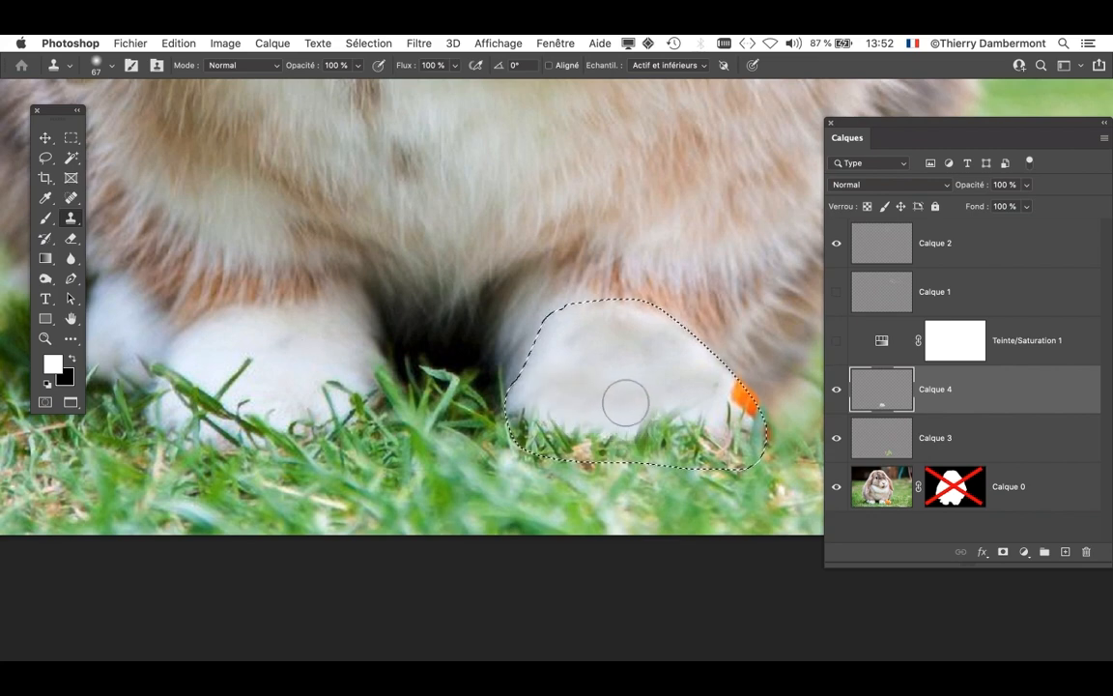
pyautogui.moveTo(601, 336)
pyautogui.mouseDown()
pyautogui.moveTo(644, 333)
pyautogui.moveTo(652, 351)
pyautogui.moveTo(731, 400)
pyautogui.moveTo(746, 428)
pyautogui.moveTo(632, 410)
pyautogui.moveTo(685, 418)
pyautogui.moveTo(641, 433)
pyautogui.moveTo(654, 436)
pyautogui.moveTo(682, 419)
pyautogui.moveTo(636, 410)
pyautogui.mouseUp()
pyautogui.moveTo(560, 405)
pyautogui.mouseDown()
pyautogui.moveTo(559, 367)
pyautogui.moveTo(576, 342)
pyautogui.moveTo(631, 337)
pyautogui.moveTo(670, 364)
pyautogui.moveTo(609, 330)
pyautogui.moveTo(528, 399)
pyautogui.moveTo(637, 376)
pyautogui.mouseUp()
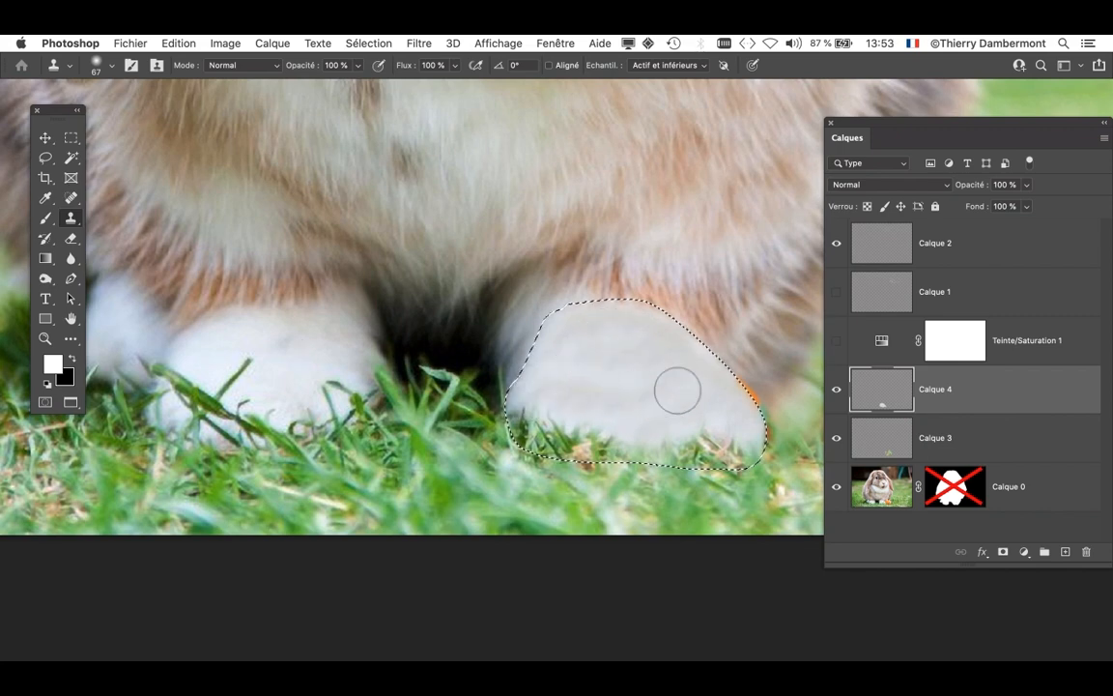
# - Undo the last stroke, then resample white fur on the paw and clone it over grass at the selection's lower right end
pyautogui.press('super+z')
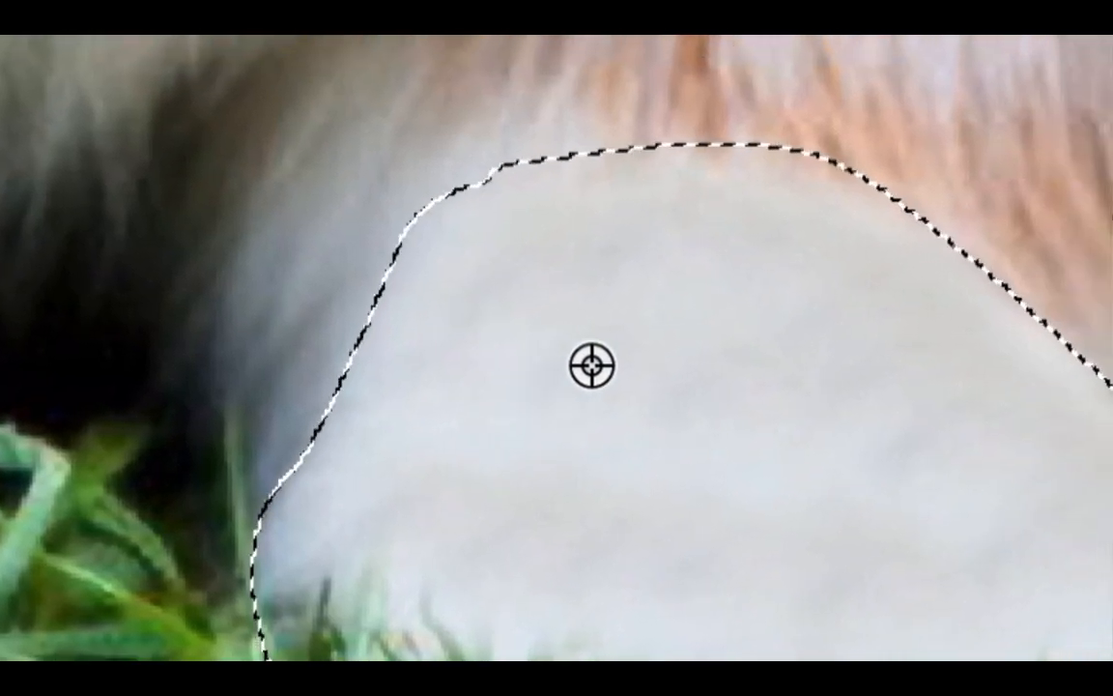
pyautogui.keyDown('alt'); pyautogui.click(591, 365); pyautogui.keyUp('alt')
pyautogui.click(445, 602)
pyautogui.moveTo(559, 409)
pyautogui.mouseDown()
pyautogui.moveTo(718, 499)
pyautogui.moveTo(955, 513)
pyautogui.mouseUp()
pyautogui.moveTo(638, 431); pyautogui.dragTo(909, 432)
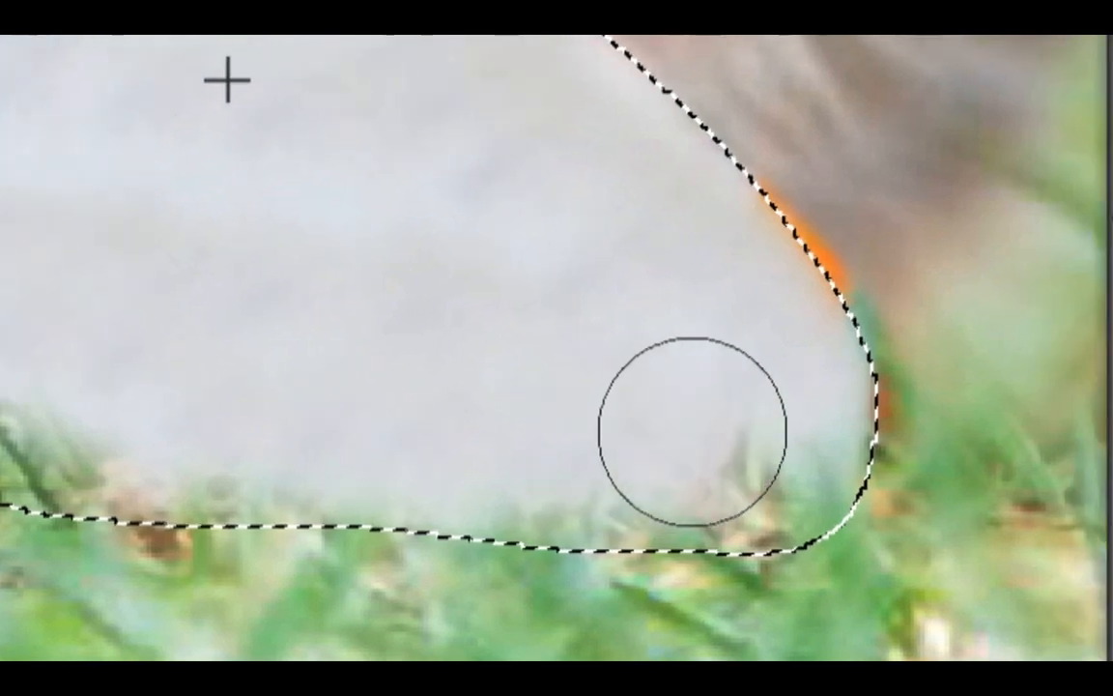
pyautogui.moveTo(692, 432); pyautogui.dragTo(701, 432)
pyautogui.moveTo(669, 471); pyautogui.dragTo(796, 459)
pyautogui.moveTo(673, 518); pyautogui.dragTo(740, 516)
# - Clone white fur over the remaining grass along the selection's lower edge and up the paw's left side
pyautogui.moveTo(701, 447); pyautogui.dragTo(512, 441)
pyautogui.moveTo(491, 439)
pyautogui.mouseDown()
pyautogui.moveTo(375, 415)
pyautogui.moveTo(307, 421)
pyautogui.mouseUp()
pyautogui.moveTo(283, 424); pyautogui.dragTo(270, 425)
pyautogui.moveTo(616, 444); pyautogui.dragTo(585, 443)
pyautogui.moveTo(597, 439); pyautogui.dragTo(483, 442)
pyautogui.moveTo(452, 444); pyautogui.dragTo(324, 419)
pyautogui.moveTo(289, 394); pyautogui.dragTo(229, 365)
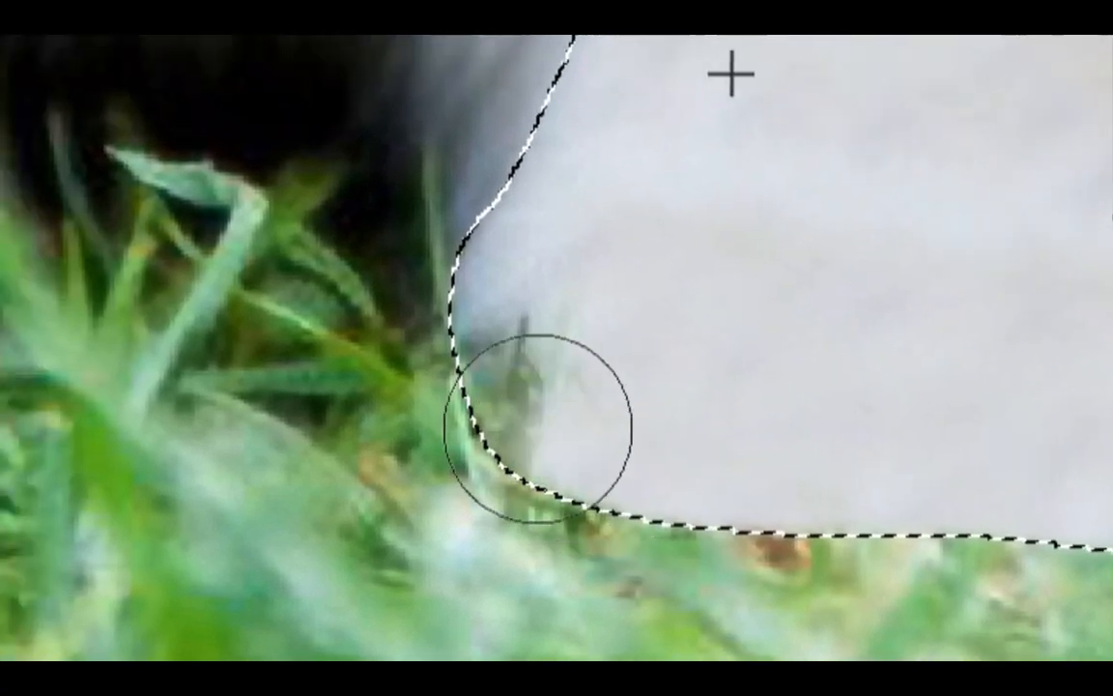
pyautogui.moveTo(538, 428); pyautogui.dragTo(500, 411)
pyautogui.moveTo(550, 375); pyautogui.dragTo(485, 324)
pyautogui.moveTo(551, 274); pyautogui.dragTo(538, 261)
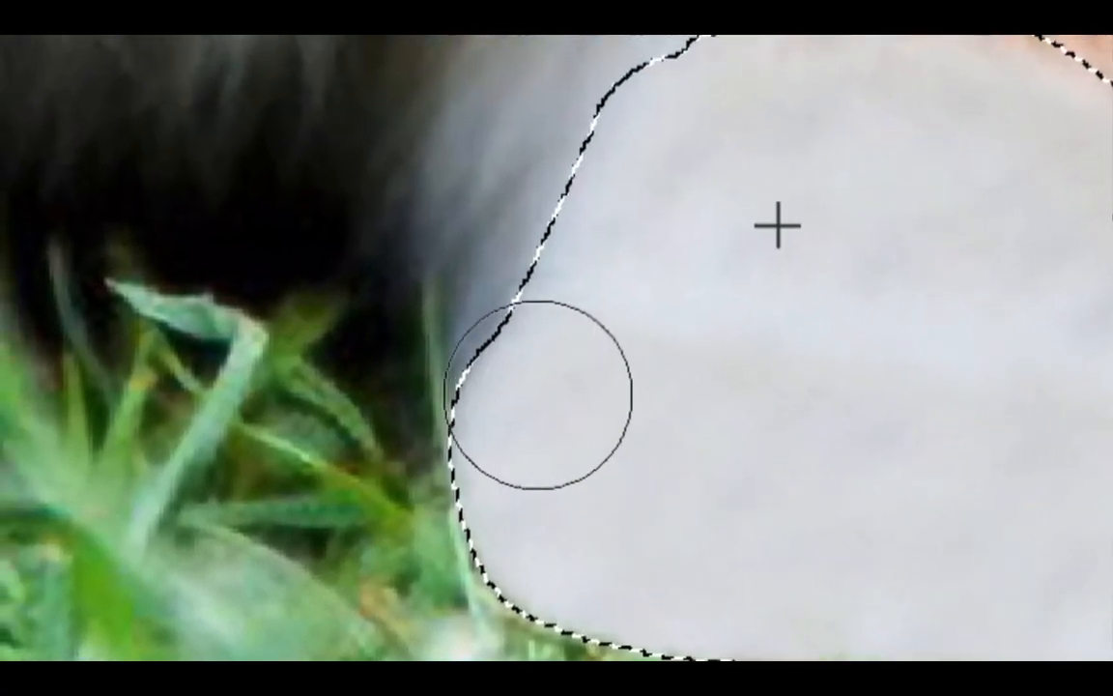
pyautogui.moveTo(538, 395); pyautogui.dragTo(537, 391)
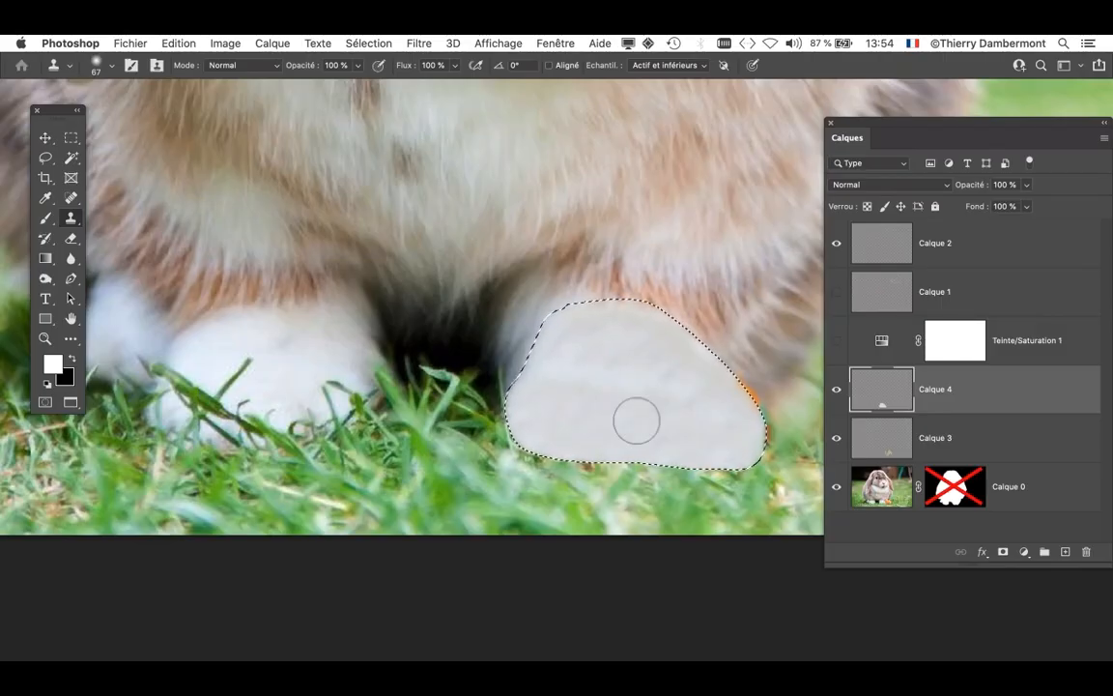
# - Invert the paw selection and clone neighbouring fur and grass over the orange and green fringe just outside the paw's right edge
pyautogui.moveTo(206, 427); pyautogui.dragTo(167, 425)
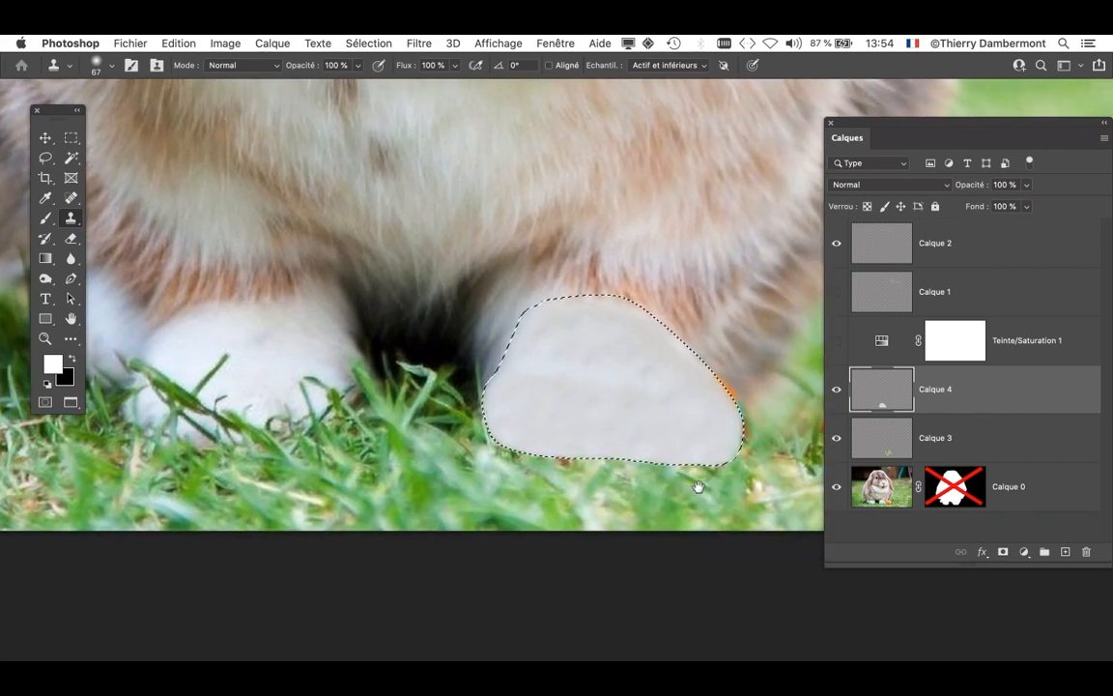
pyautogui.moveTo(682, 488)
pyautogui.mouseDown()
pyautogui.moveTo(374, 444)
pyautogui.moveTo(335, 412)
pyautogui.mouseUp()
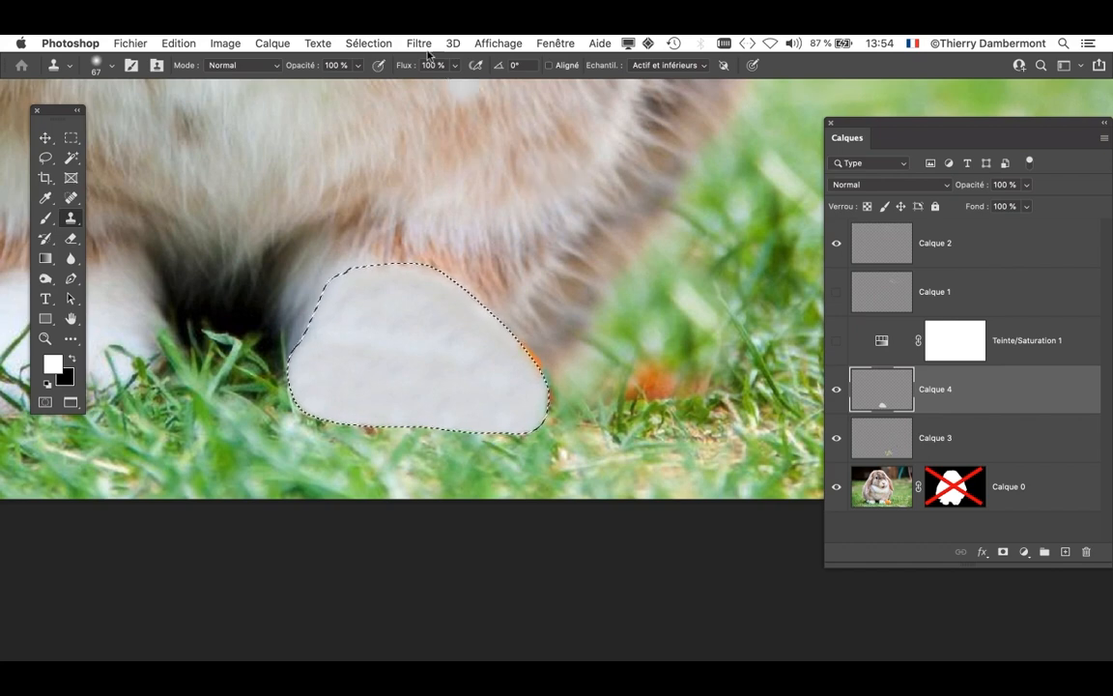
pyautogui.click(368, 42)
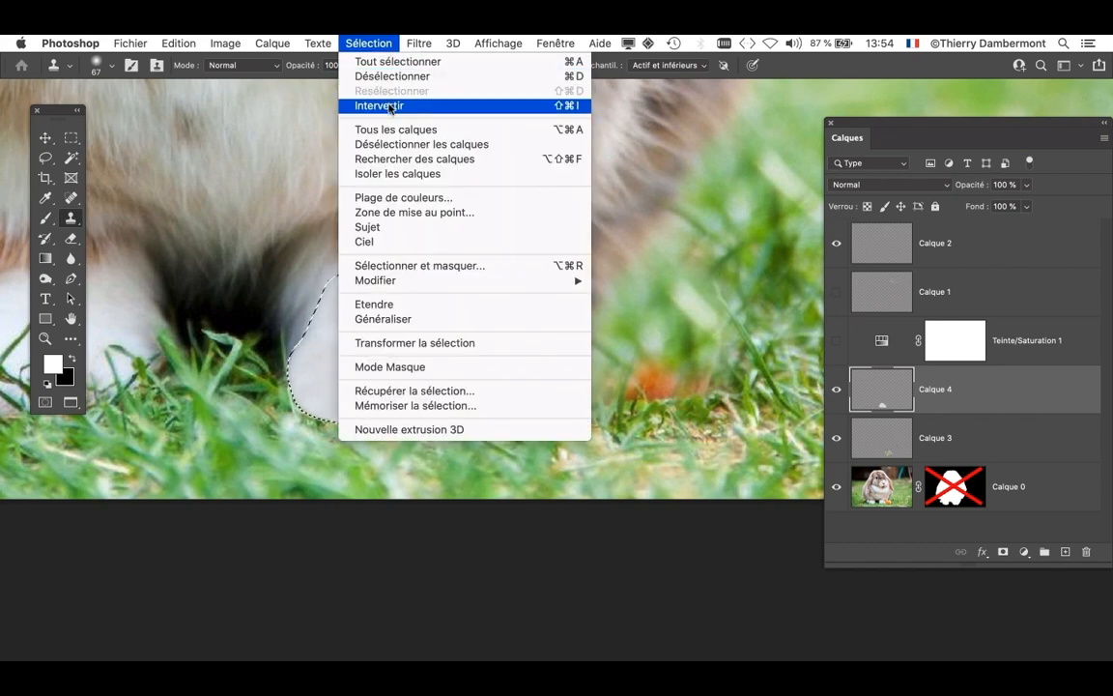
pyautogui.click(389, 106)
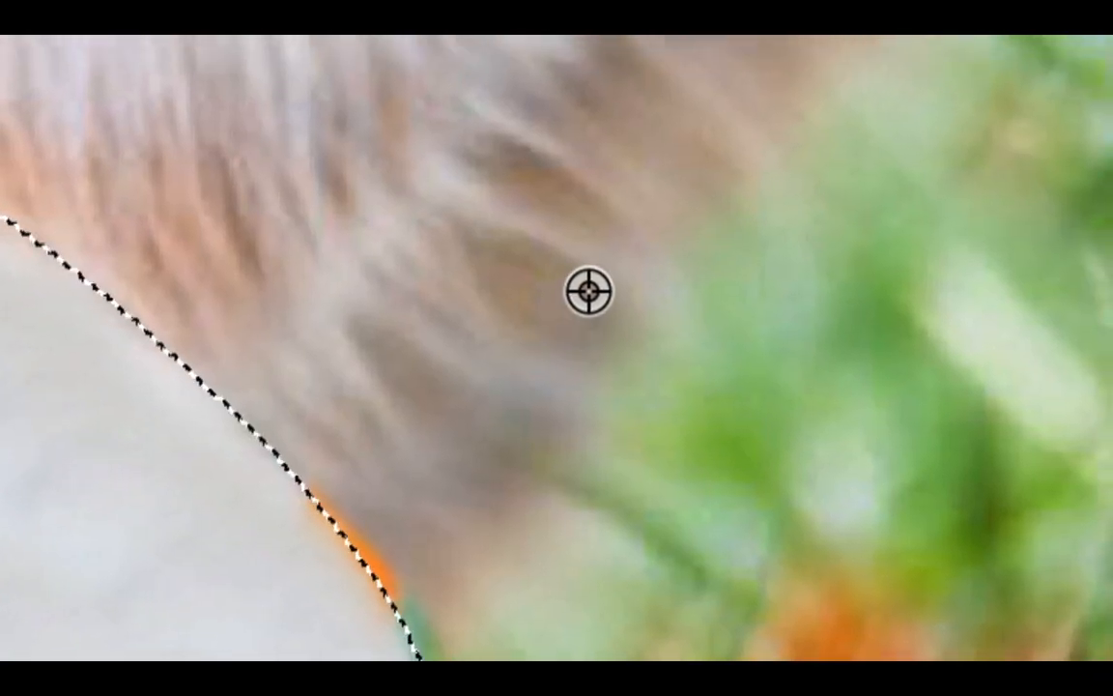
pyautogui.keyDown('alt'); pyautogui.click(588, 293); pyautogui.keyUp('alt')
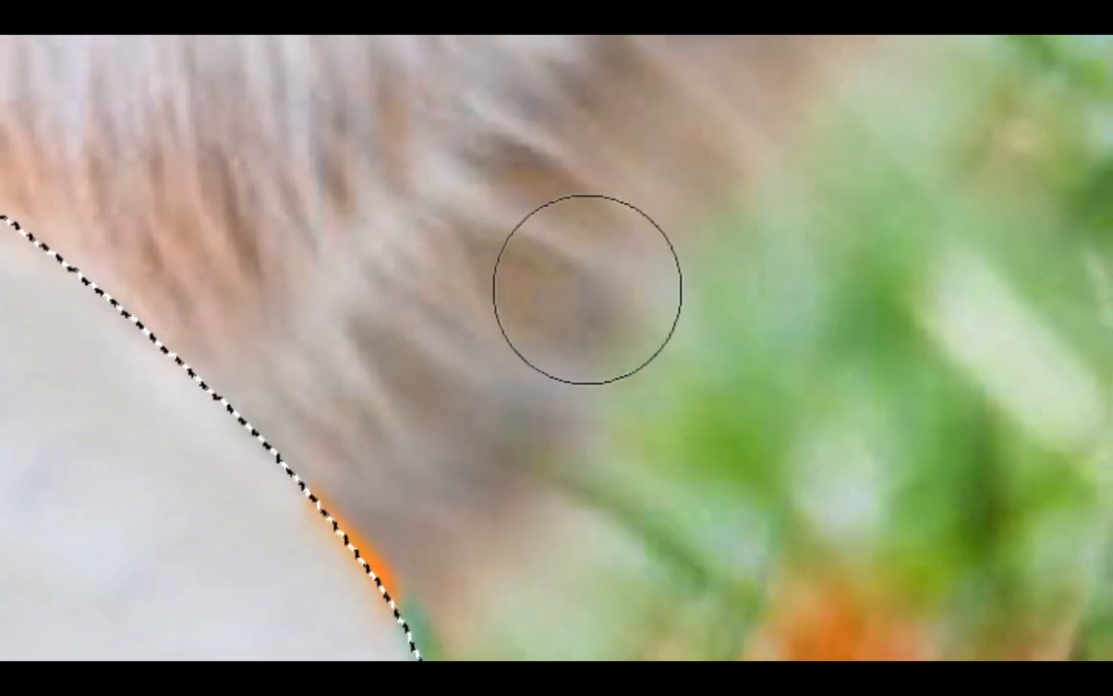
pyautogui.moveTo(450, 496); pyautogui.dragTo(359, 540)
pyautogui.moveTo(541, 342)
pyautogui.mouseDown()
pyautogui.moveTo(577, 429)
pyautogui.moveTo(590, 494)
pyautogui.moveTo(581, 535)
pyautogui.mouseUp()
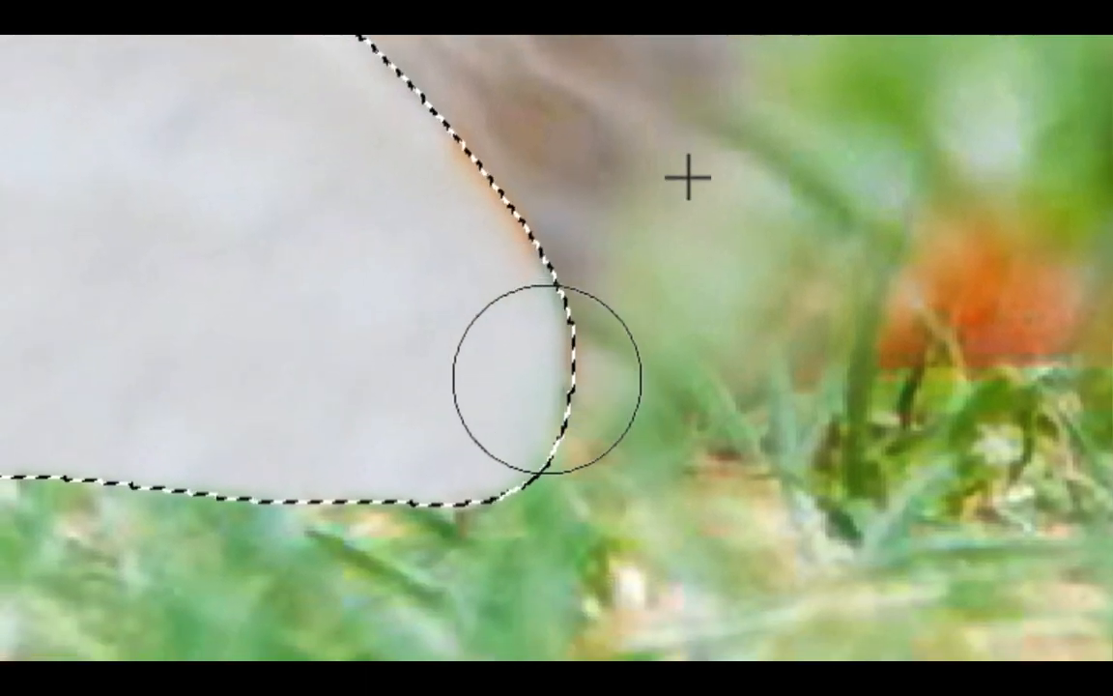
pyautogui.moveTo(547, 378); pyautogui.dragTo(552, 370)
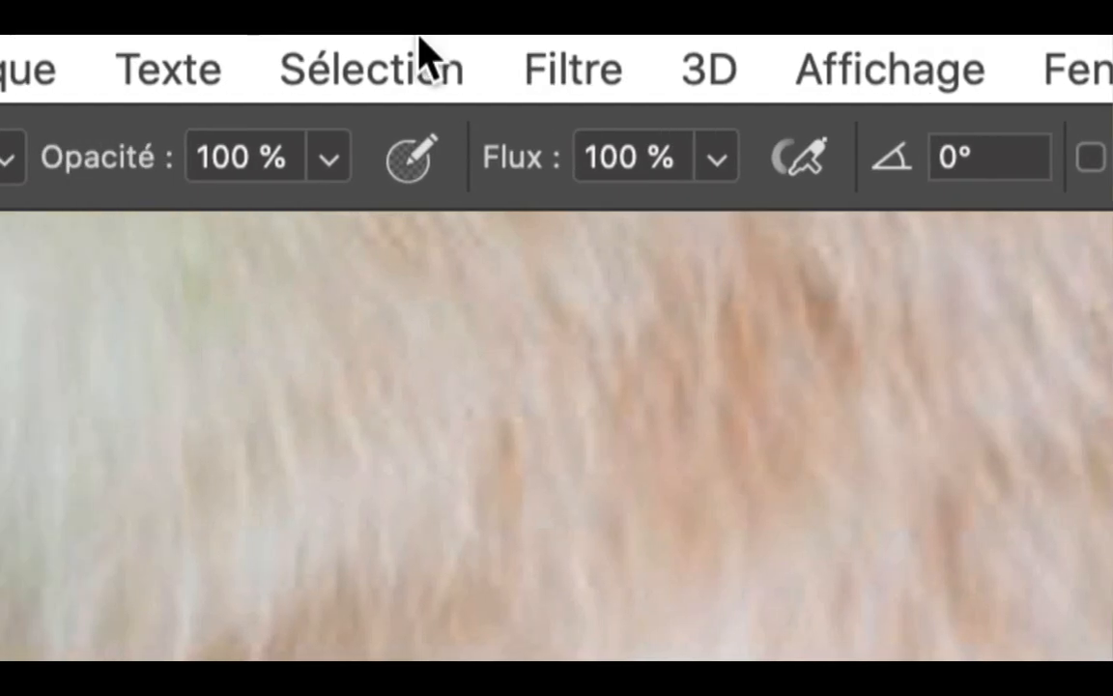
# - Invert the selection back to the paw and clone white fur over the orange traces inside its right edge
pyautogui.click(234, 66)
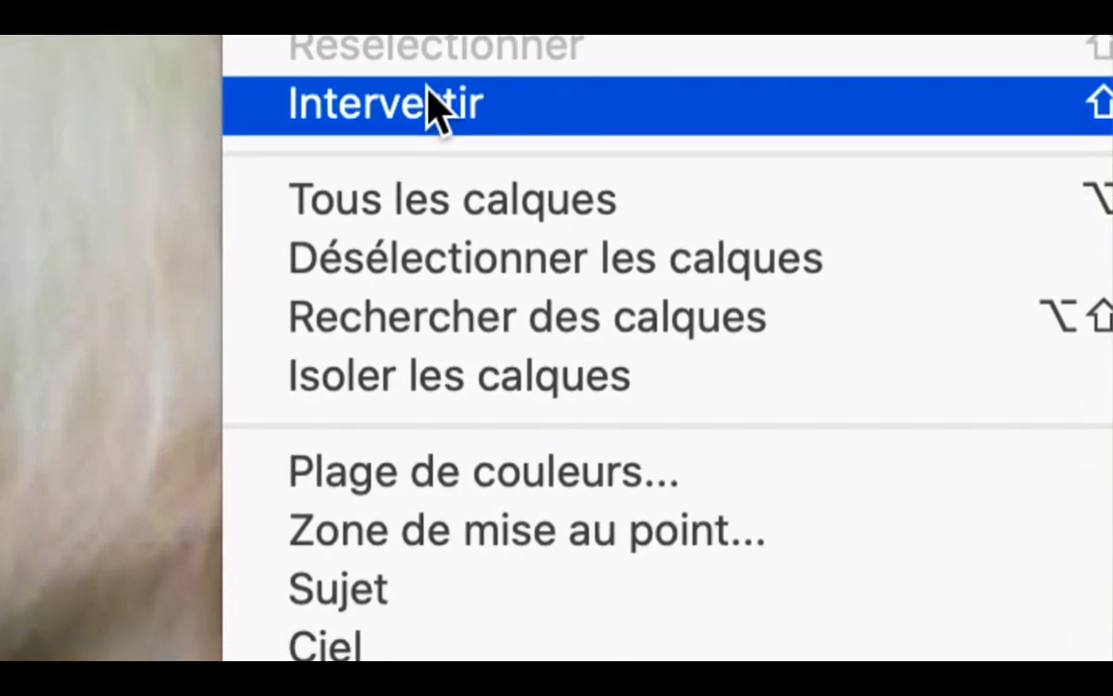
pyautogui.click(432, 106)
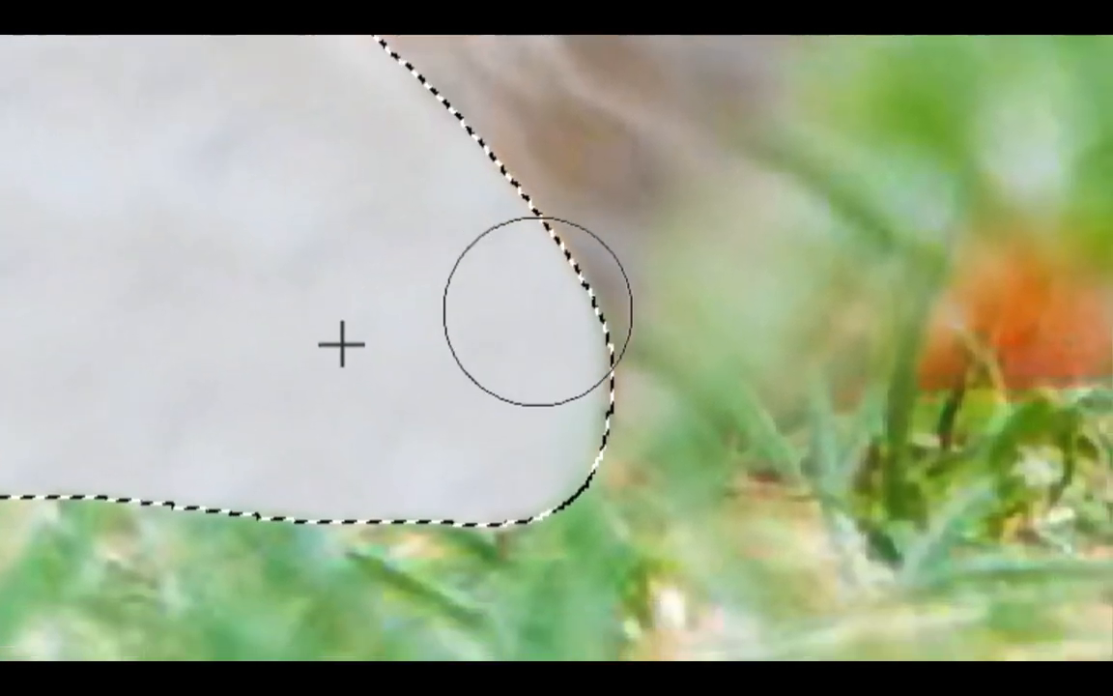
pyautogui.moveTo(538, 311); pyautogui.dragTo(451, 160)
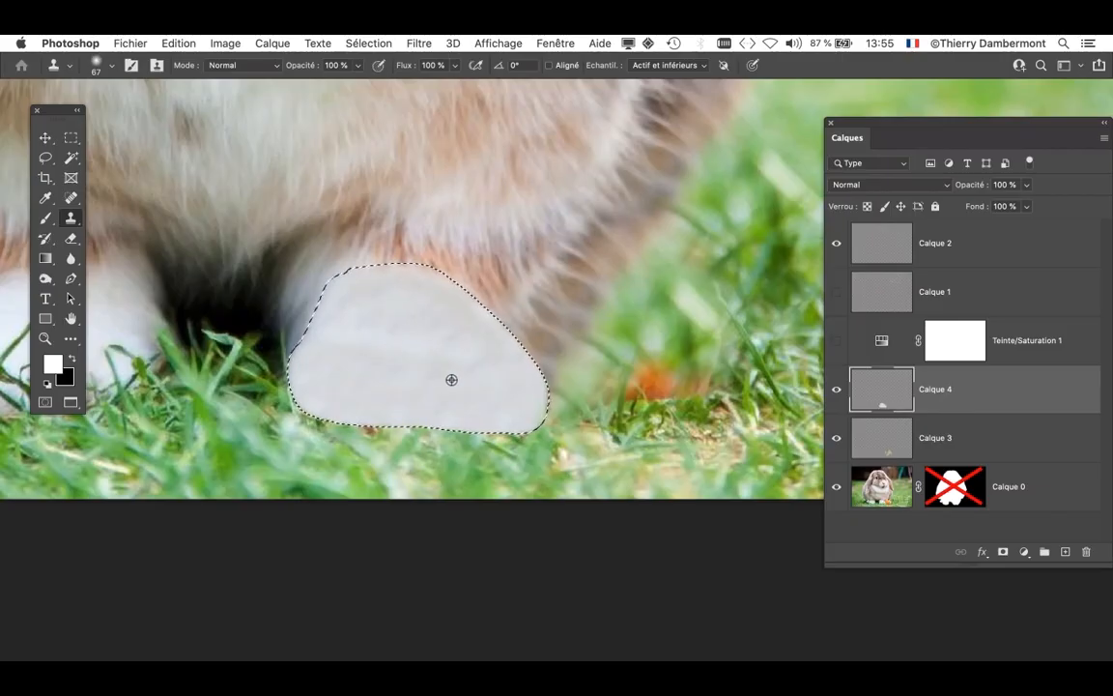
# - Check the Photoshop version number in the About window and close it
pyautogui.scroll(-3, 451, 379)
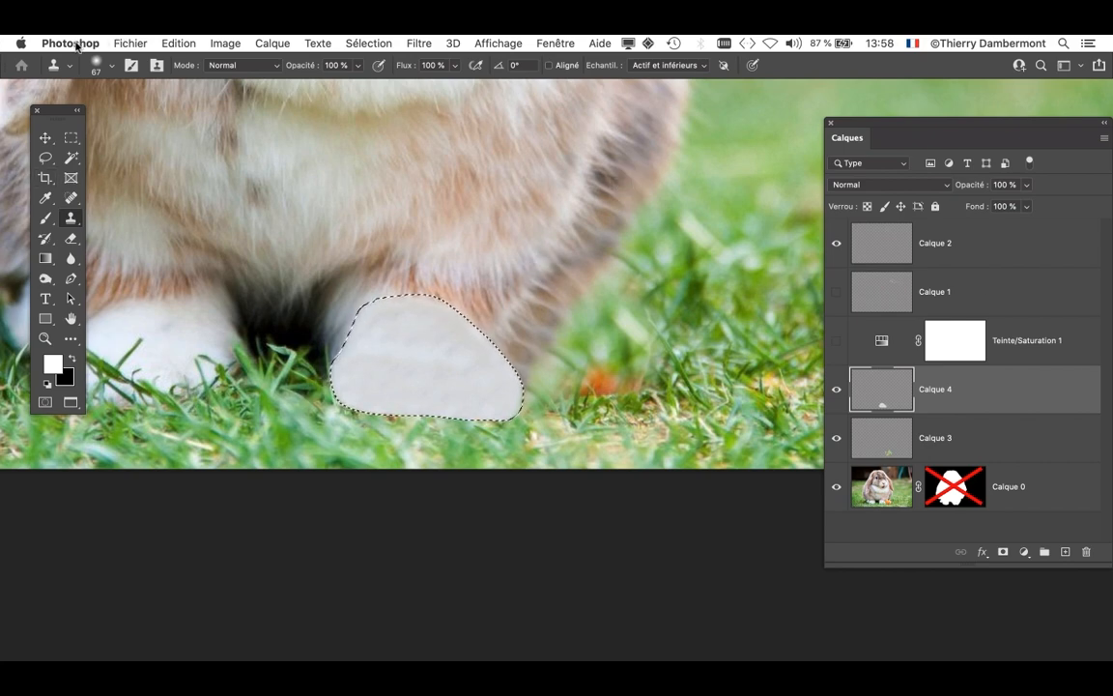
pyautogui.click(77, 45)
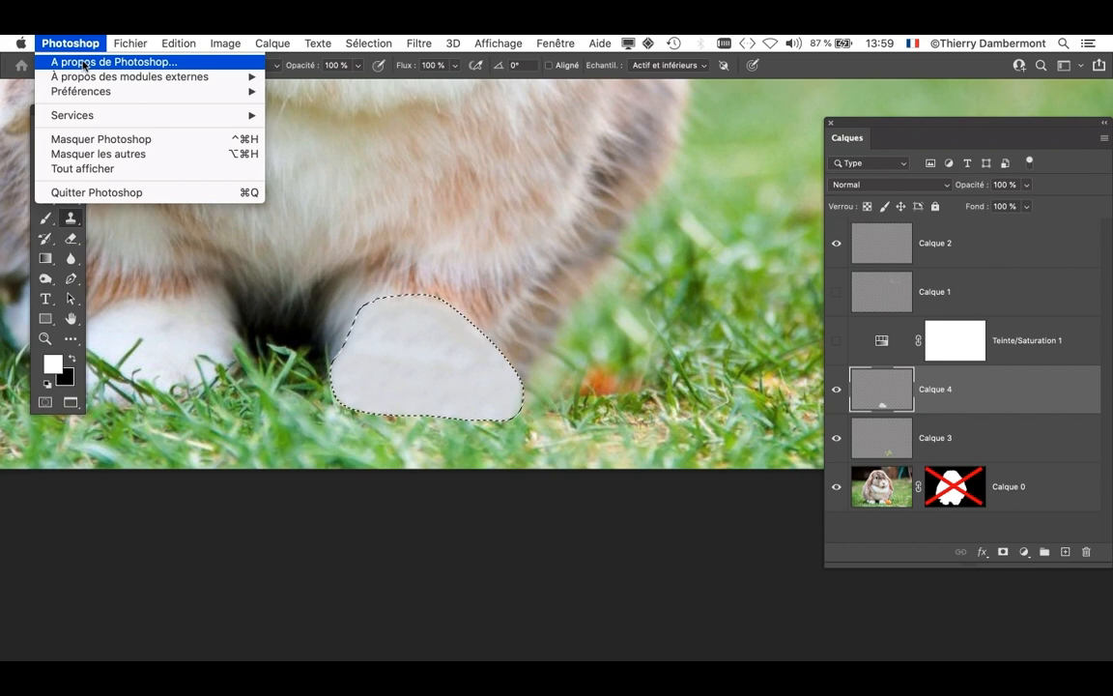
pyautogui.click(84, 66)
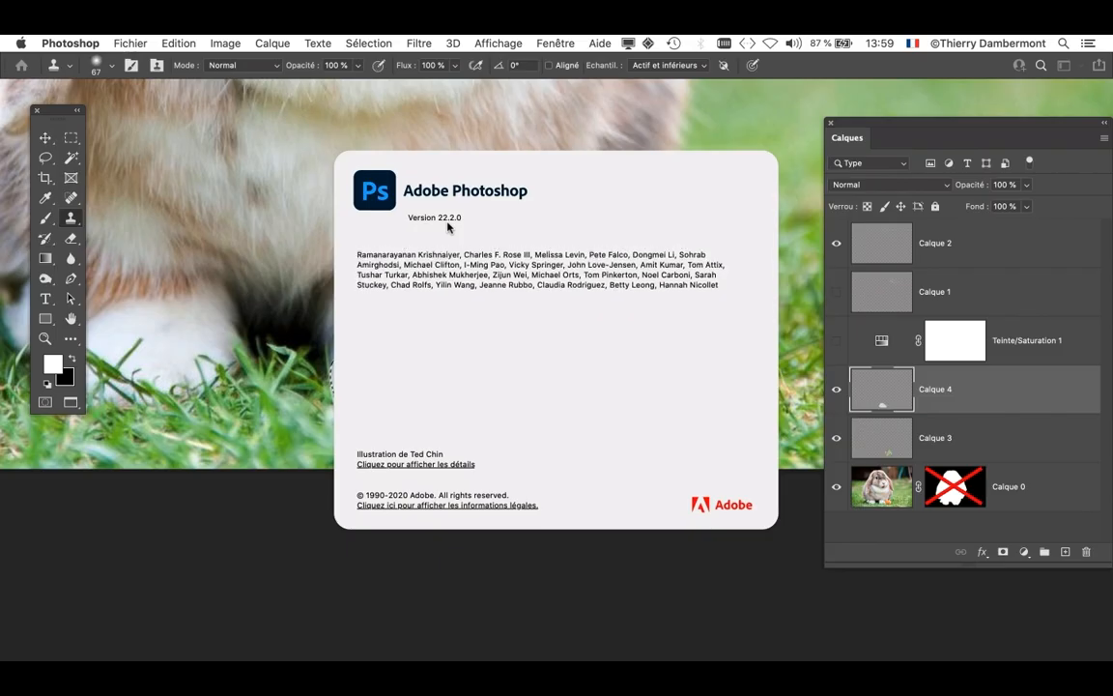
pyautogui.click(454, 241)
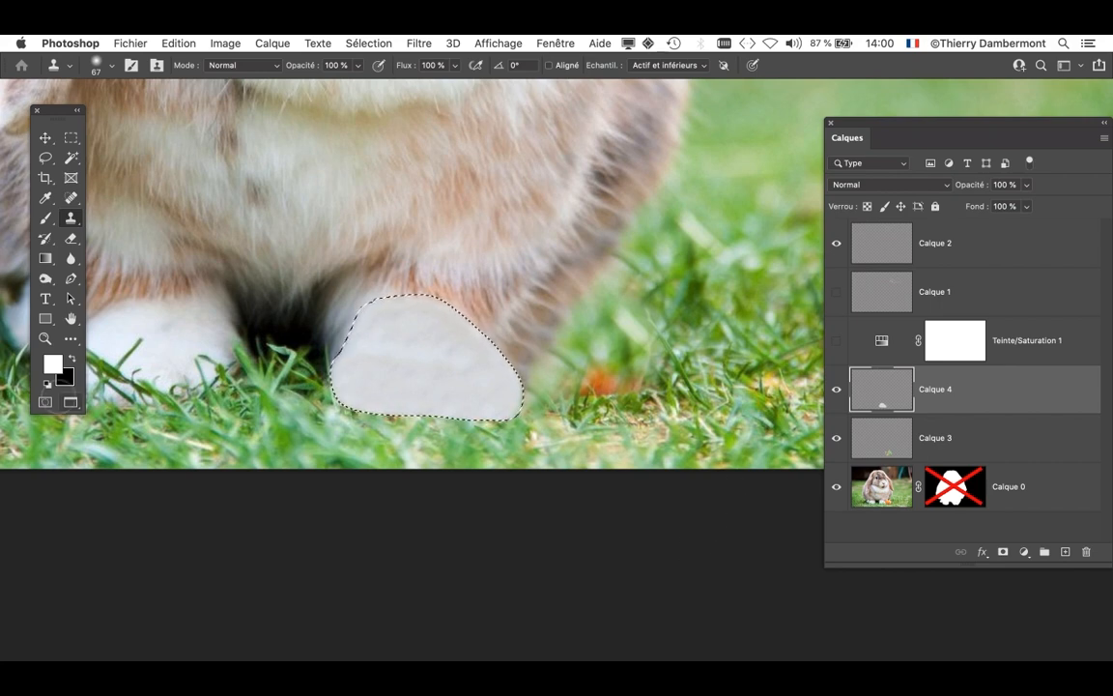
# - Lasso an elongated patch of white and brown fur across the rabbit's chest, with Contour progressif at 0 px
pyautogui.moveTo(7, 416)
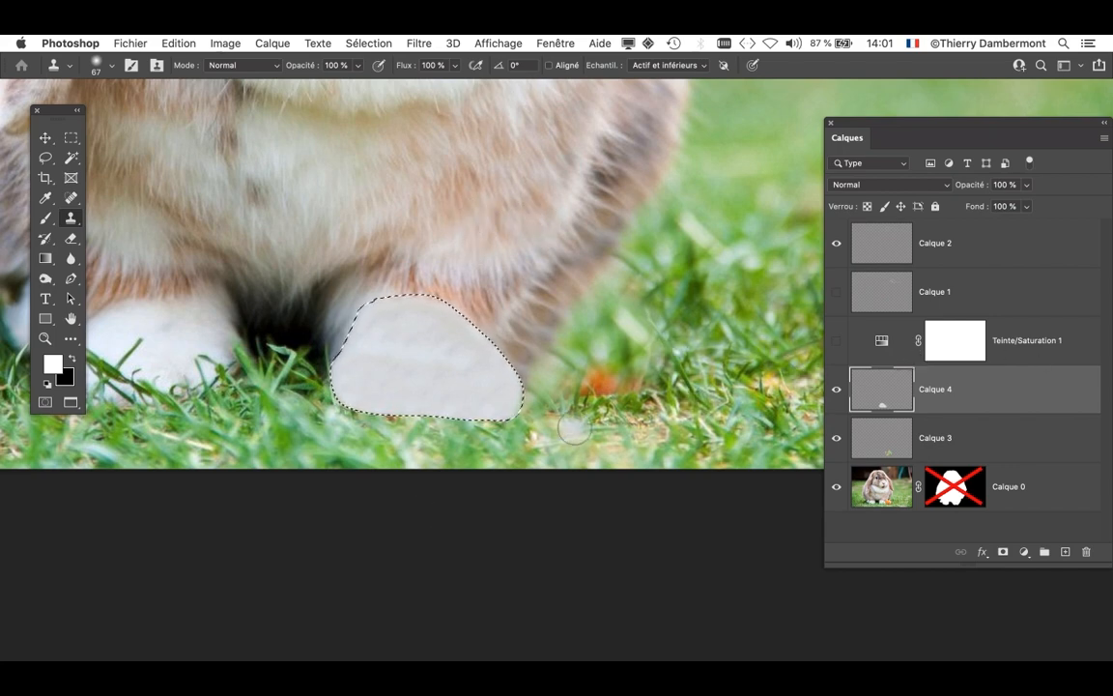
pyautogui.press('super+d')
pyautogui.scroll(-5, 552, 440)
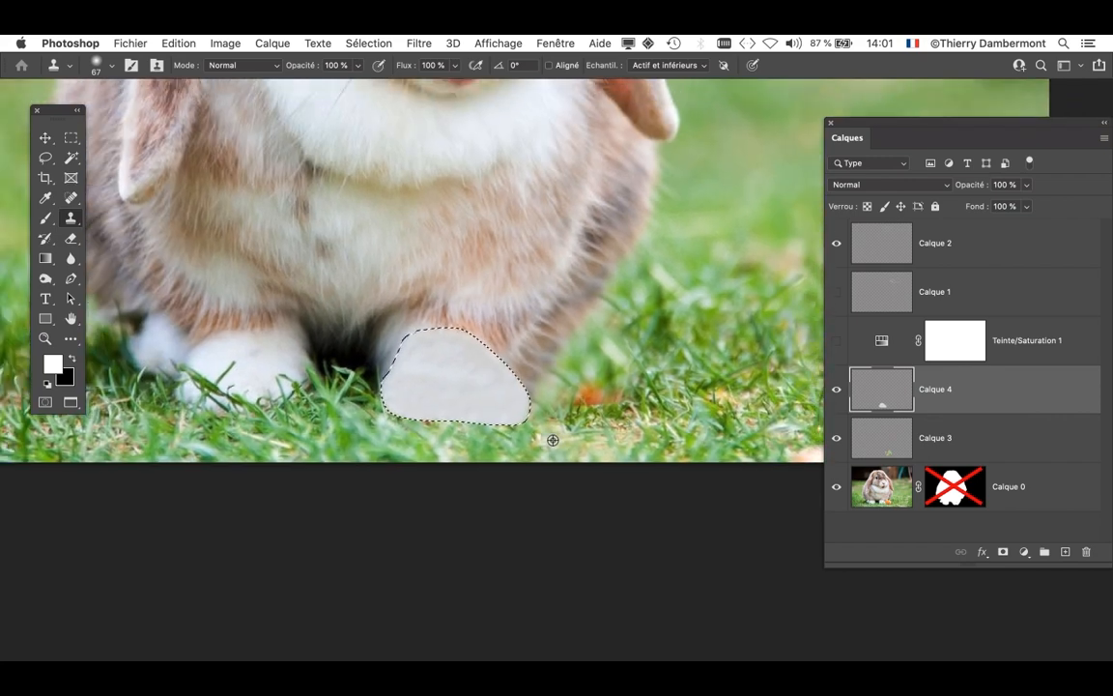
pyautogui.scroll(-2, 553, 441)
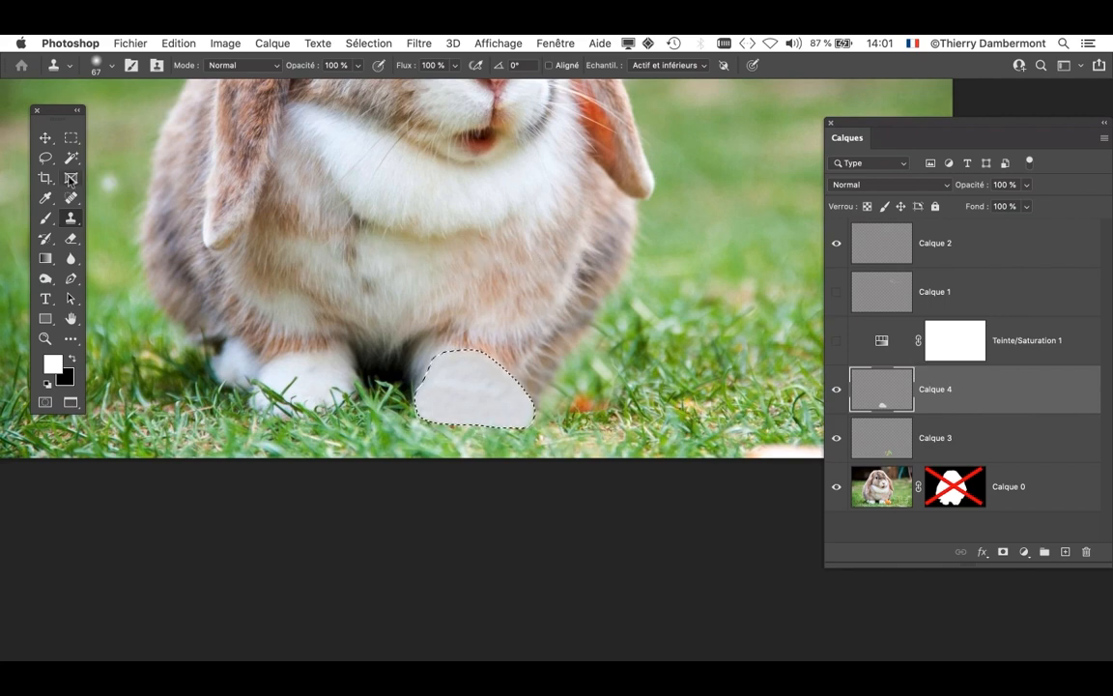
pyautogui.click(46, 158)
pyautogui.scroll(3, 422, 292)
pyautogui.scroll(2, 420, 292)
pyautogui.moveTo(427, 278); pyautogui.dragTo(434, 348)
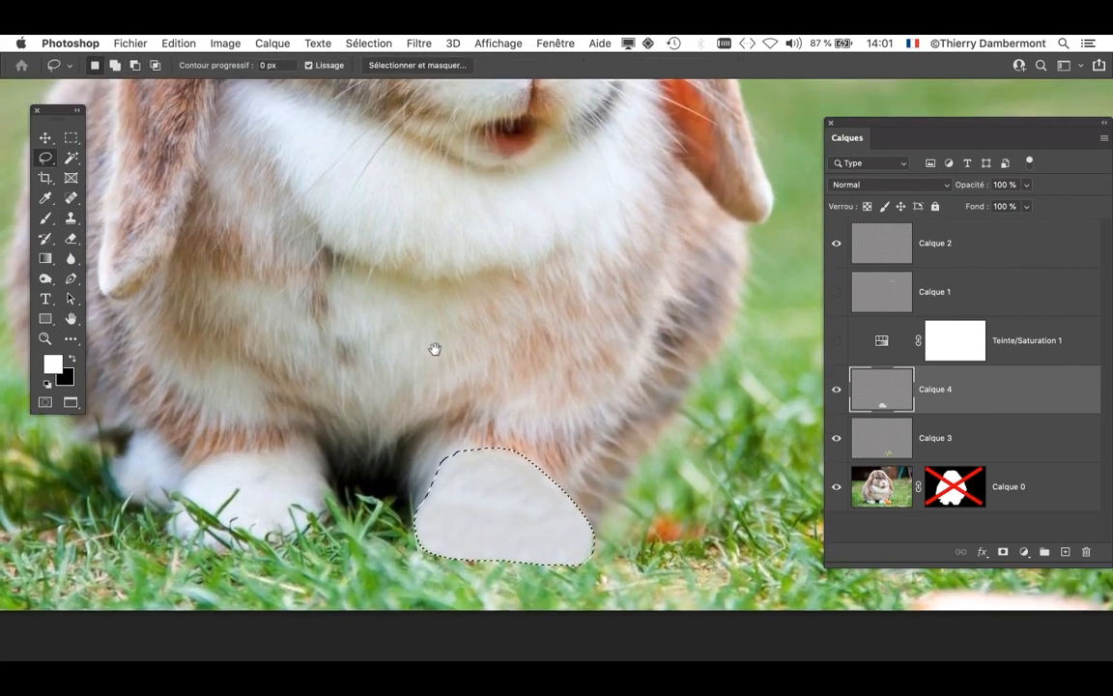
pyautogui.scroll(2, 434, 278)
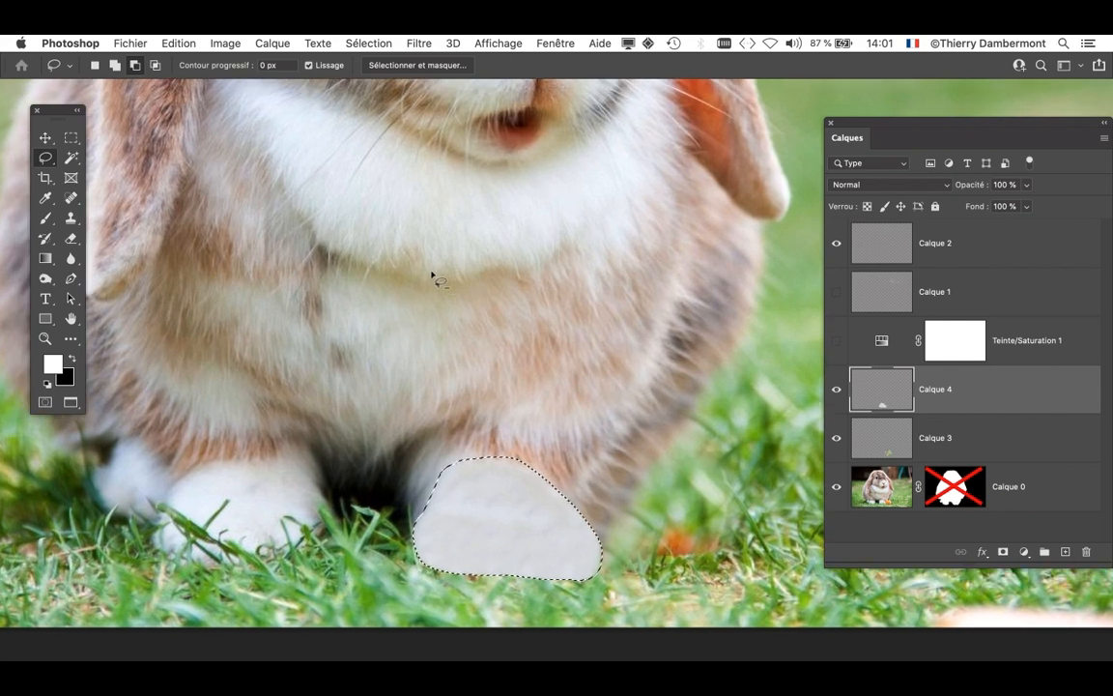
pyautogui.moveTo(436, 222)
pyautogui.mouseDown()
pyautogui.moveTo(347, 220)
pyautogui.moveTo(337, 286)
pyautogui.moveTo(405, 323)
pyautogui.moveTo(452, 333)
pyautogui.moveTo(543, 328)
pyautogui.moveTo(595, 299)
pyautogui.moveTo(606, 280)
pyautogui.moveTo(604, 243)
pyautogui.moveTo(571, 228)
pyautogui.moveTo(435, 221)
pyautogui.mouseUp()
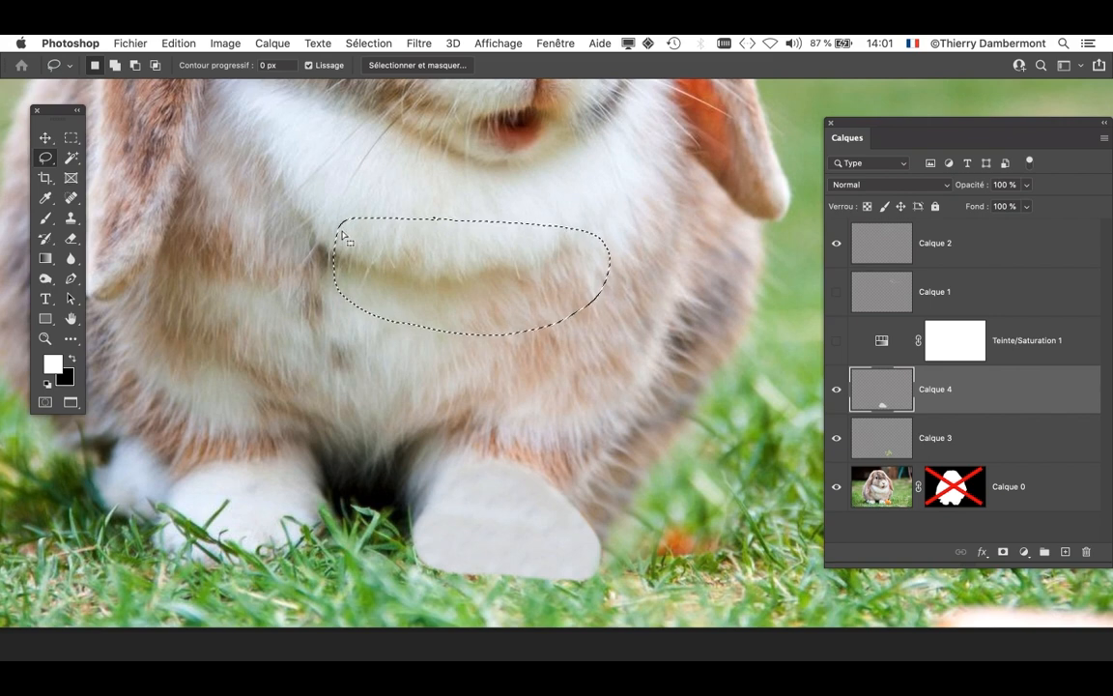
# - Add the white fur above the chest patch to the lasso selection
pyautogui.press('alt')
pyautogui.moveTo(341, 233)
pyautogui.mouseDown()
pyautogui.moveTo(377, 174)
pyautogui.moveTo(561, 200)
pyautogui.moveTo(571, 236)
pyautogui.moveTo(556, 271)
pyautogui.moveTo(490, 287)
pyautogui.moveTo(130, 295)
pyautogui.mouseUp()
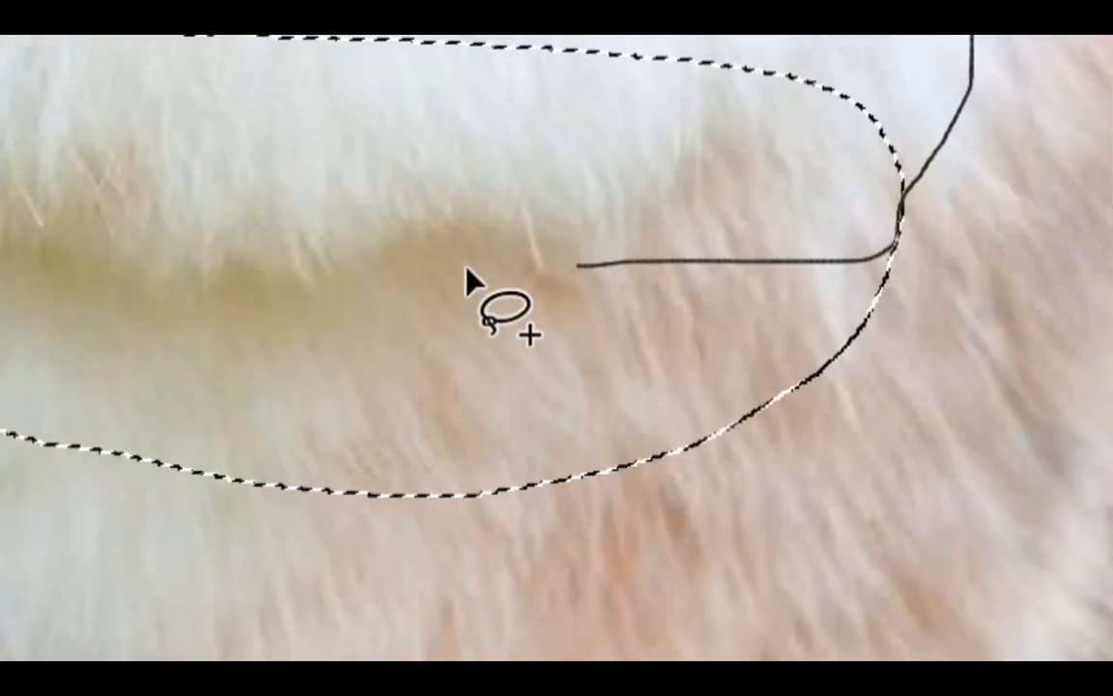
pyautogui.moveTo(466, 271); pyautogui.dragTo(583, 293)
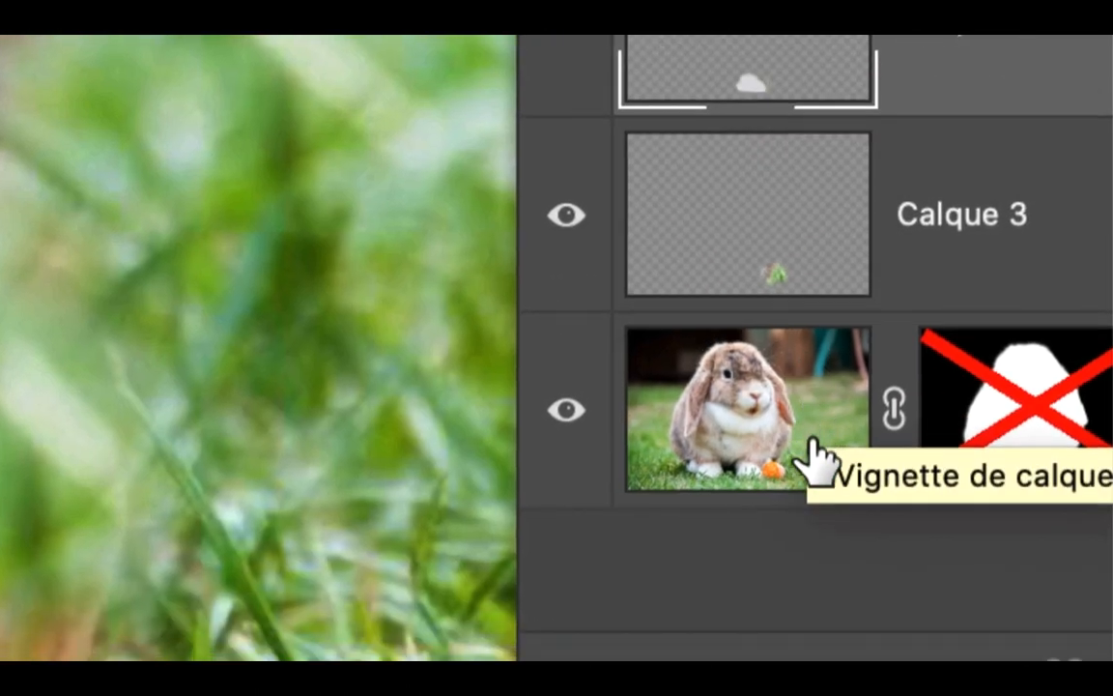
# - Copy the selected chest fur from Calque 0 to a new layer and place that layer directly above Calque 4
pyautogui.click(812, 444)
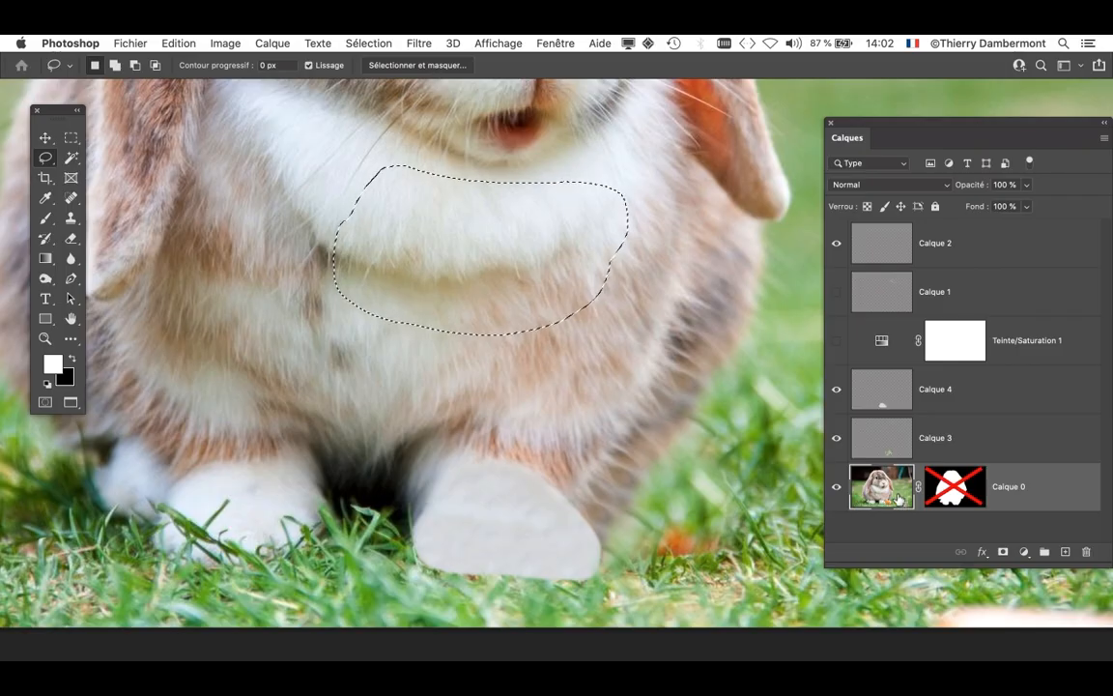
pyautogui.click(291, 45)
pyautogui.moveTo(289, 60)
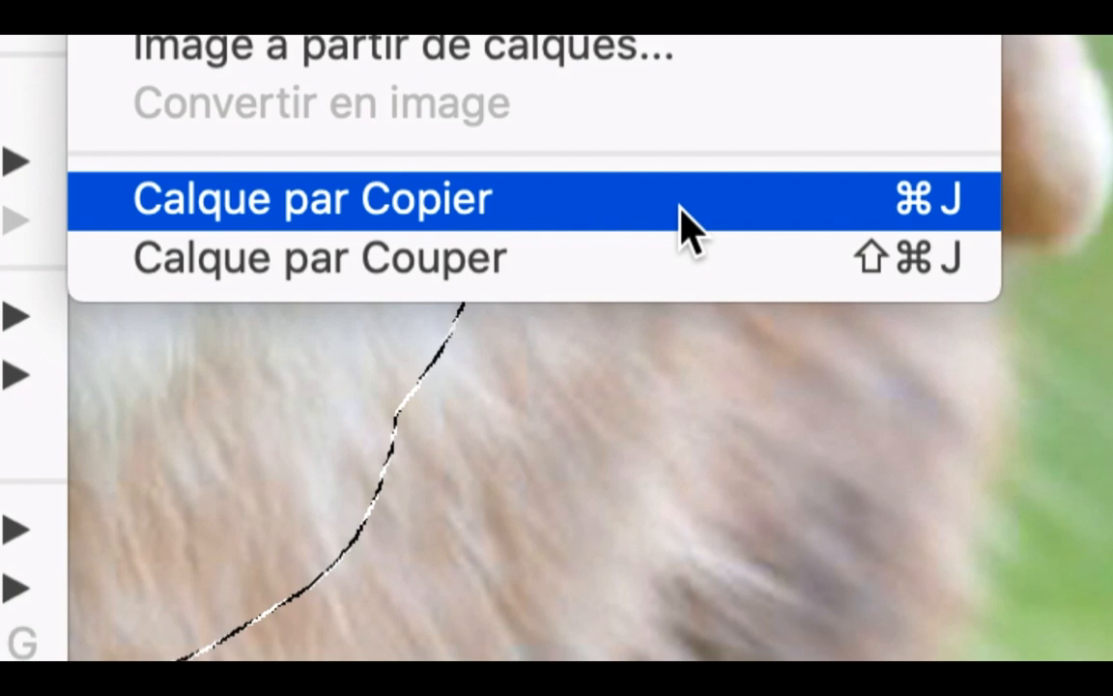
pyautogui.click(680, 207)
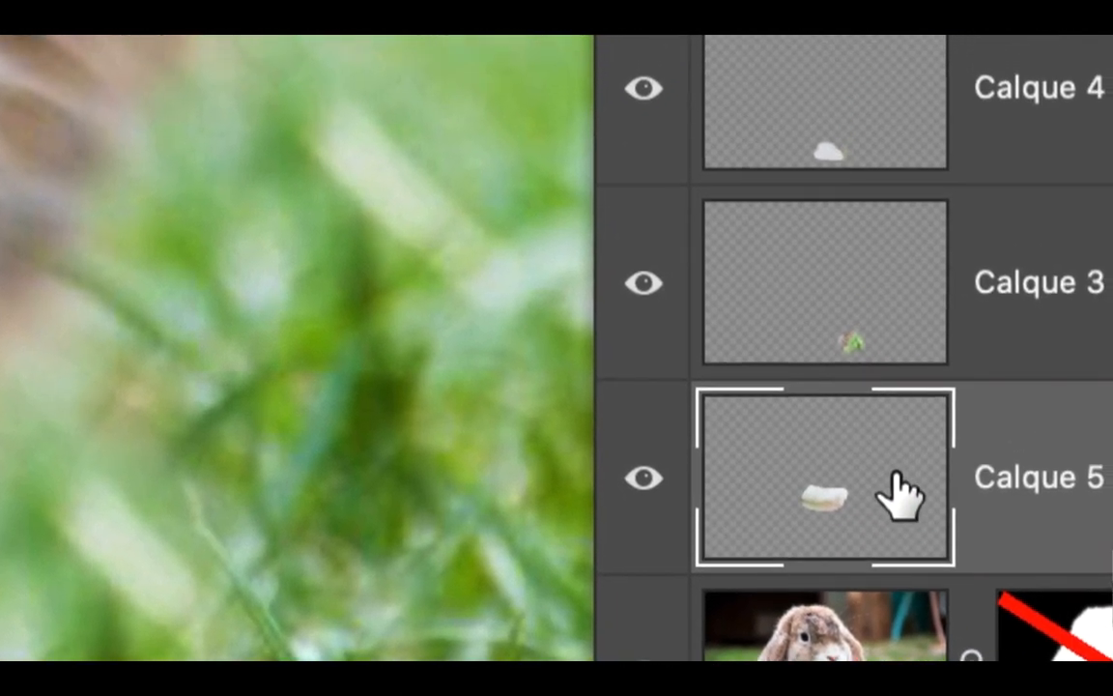
pyautogui.moveTo(898, 495); pyautogui.dragTo(903, 65)
pyautogui.moveTo(894, 391); pyautogui.dragTo(899, 410)
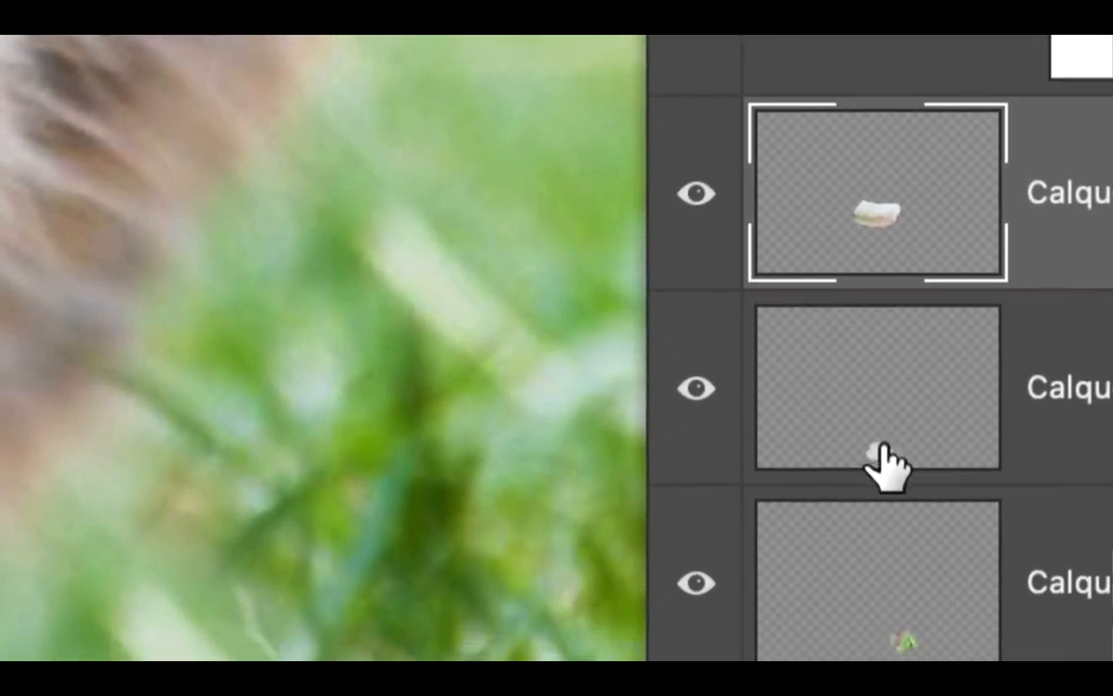
# - Select Calque 4 and toggle its visibility to compare the paw with and without the cloned white fur
pyautogui.click(822, 517)
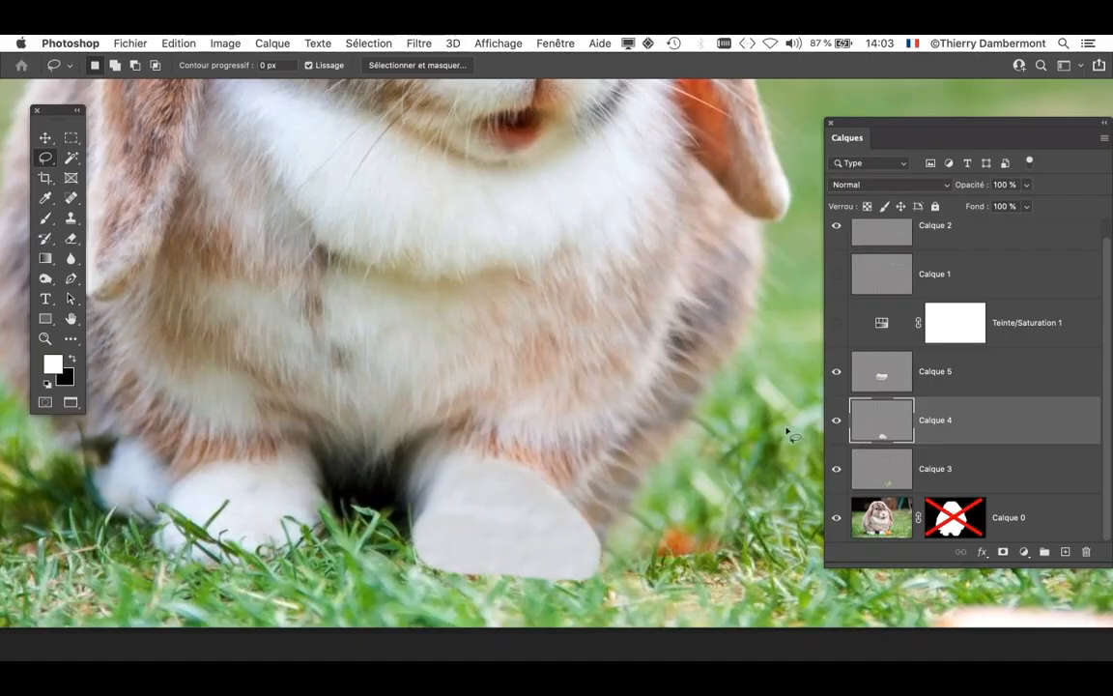
pyautogui.scroll(3, 467, 548)
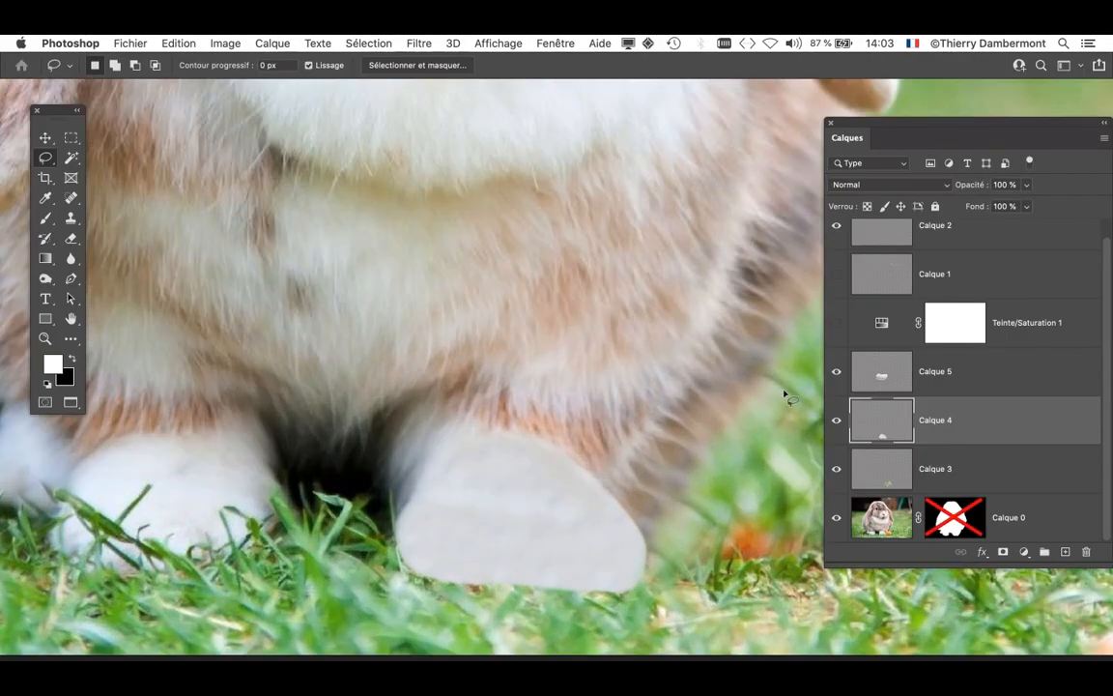
pyautogui.click(837, 430)
pyautogui.click(837, 429)
pyautogui.click(837, 430)
pyautogui.click(838, 430)
pyautogui.click(837, 430)
pyautogui.click(837, 430)
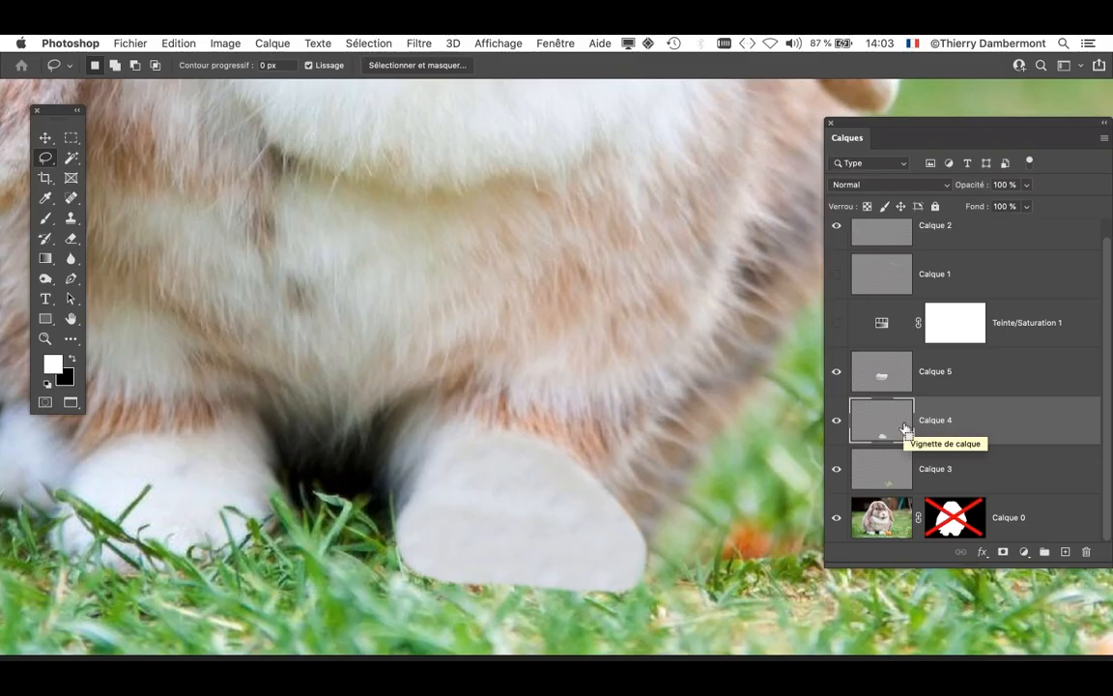
# - Move the fur patch on Calque 5 down from the chest until it covers the white paw
pyautogui.click(880, 382)
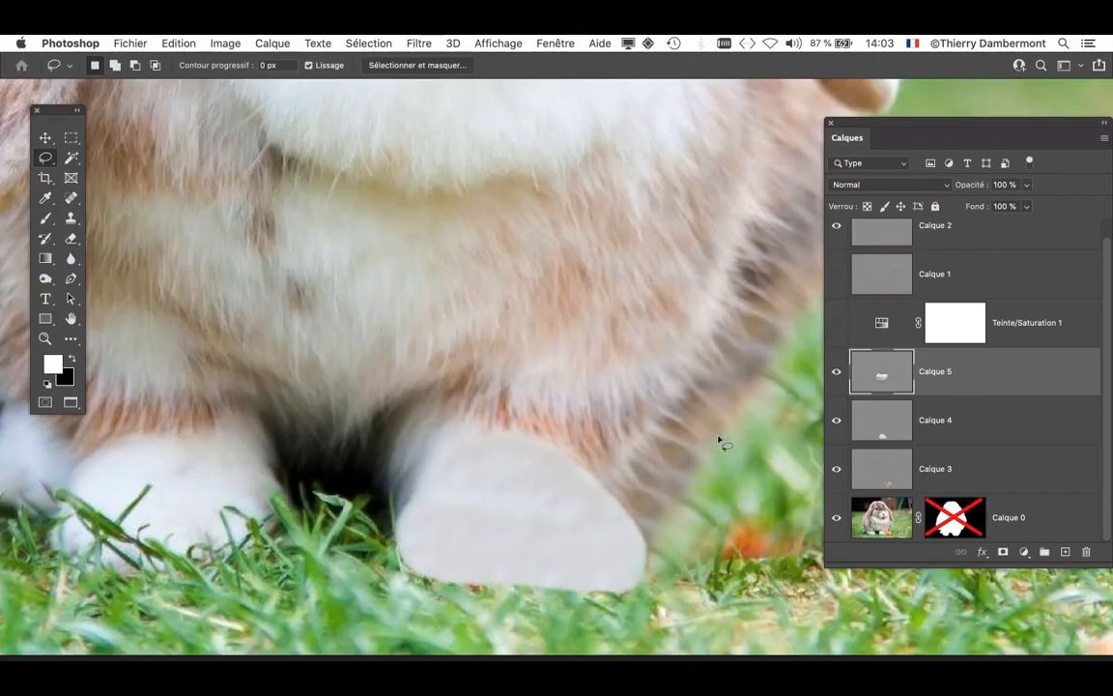
pyautogui.click(46, 137)
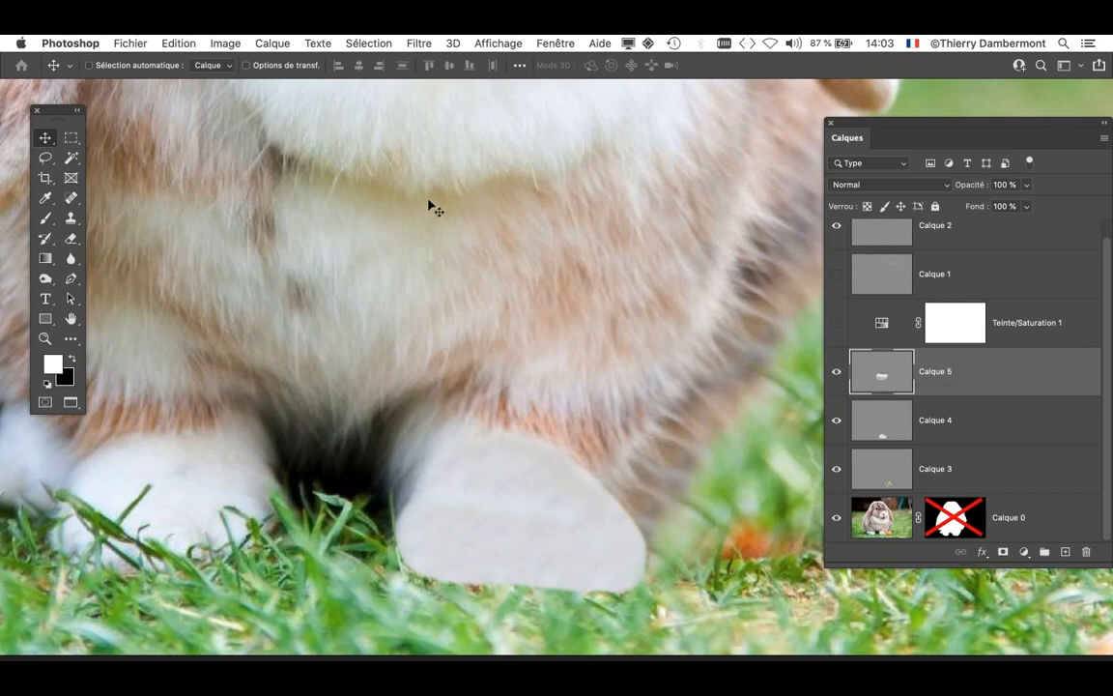
pyautogui.moveTo(366, 178); pyautogui.dragTo(494, 588)
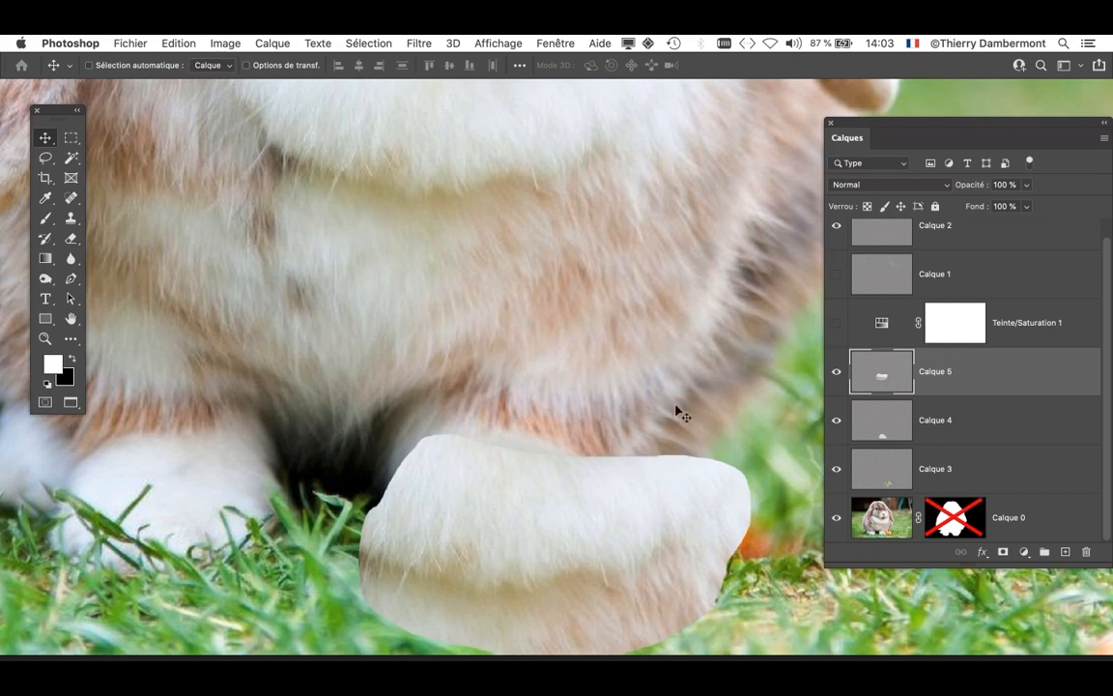
pyautogui.scroll(-5, 676, 412)
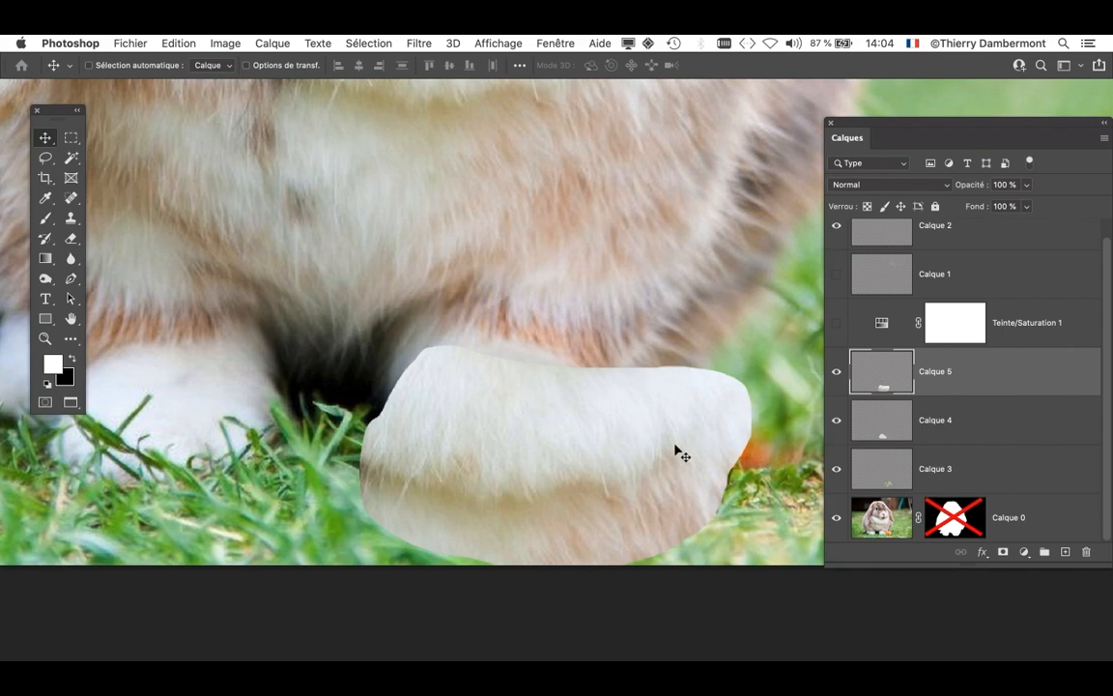
pyautogui.moveTo(745, 422); pyautogui.dragTo(725, 330)
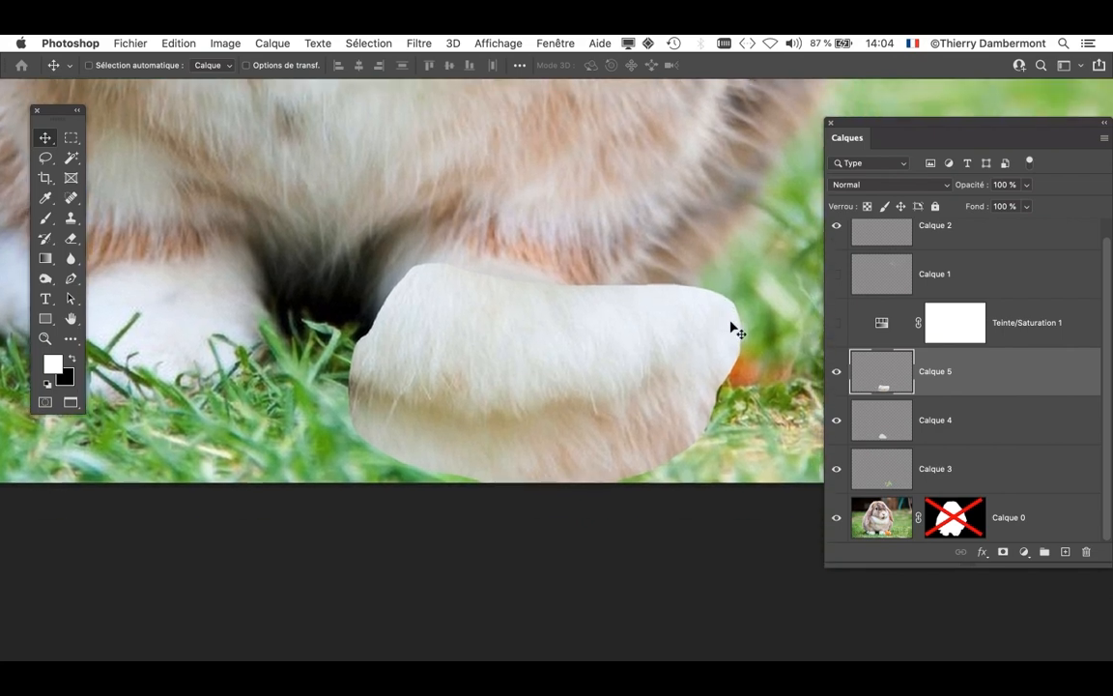
pyautogui.moveTo(892, 134); pyautogui.dragTo(861, 109)
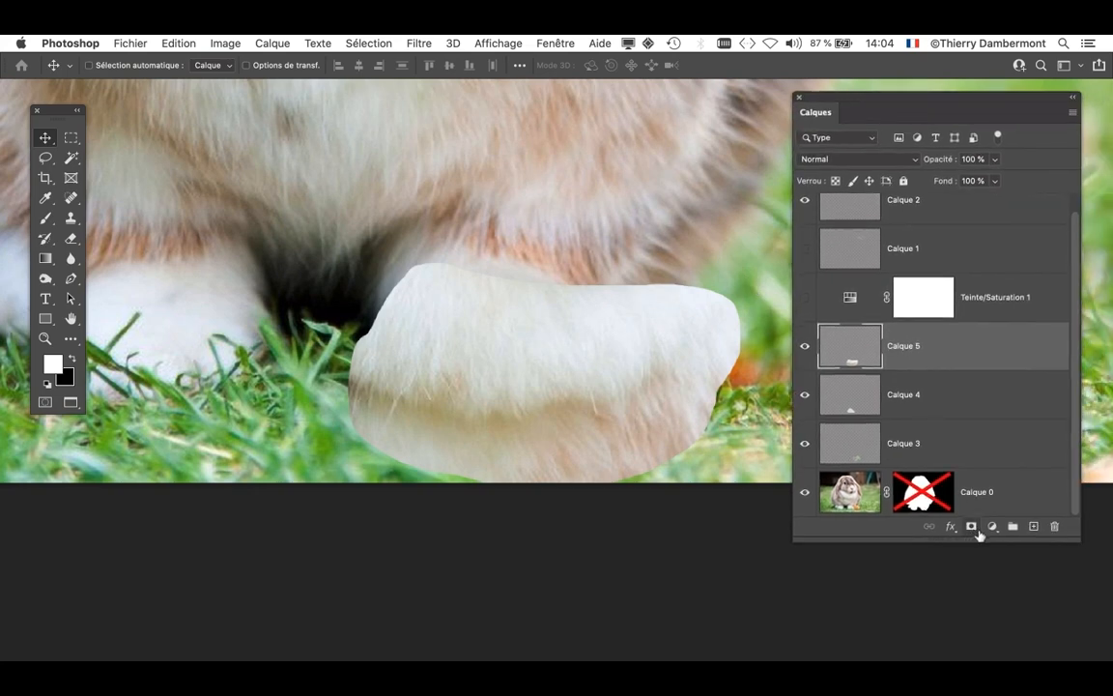
# - Add a layer mask to Calque 5 and paint it black around the paw with an 83 px brush to hide the excess fur
pyautogui.moveTo(976, 537); pyautogui.dragTo(979, 613)
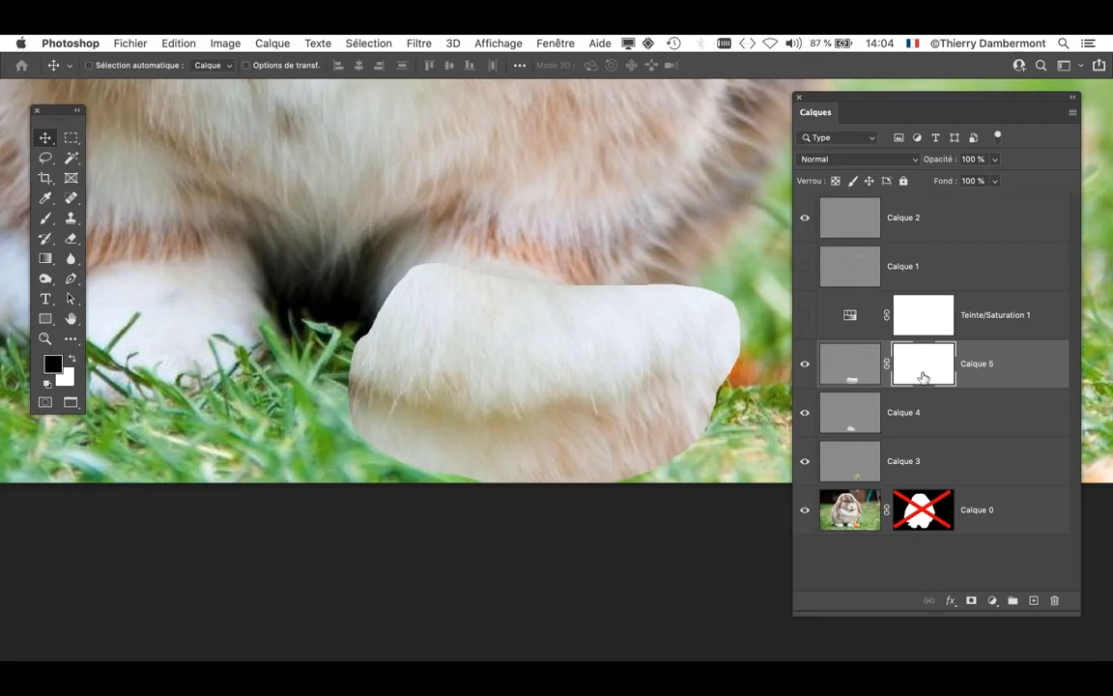
pyautogui.click(46, 217)
pyautogui.moveTo(327, 235)
pyautogui.mouseDown()
pyautogui.moveTo(409, 243)
pyautogui.moveTo(341, 322)
pyautogui.moveTo(337, 414)
pyautogui.moveTo(348, 434)
pyautogui.moveTo(340, 406)
pyautogui.moveTo(411, 450)
pyautogui.moveTo(587, 459)
pyautogui.moveTo(437, 457)
pyautogui.moveTo(625, 437)
pyautogui.moveTo(677, 388)
pyautogui.moveTo(677, 284)
pyautogui.moveTo(404, 246)
pyautogui.mouseUp()
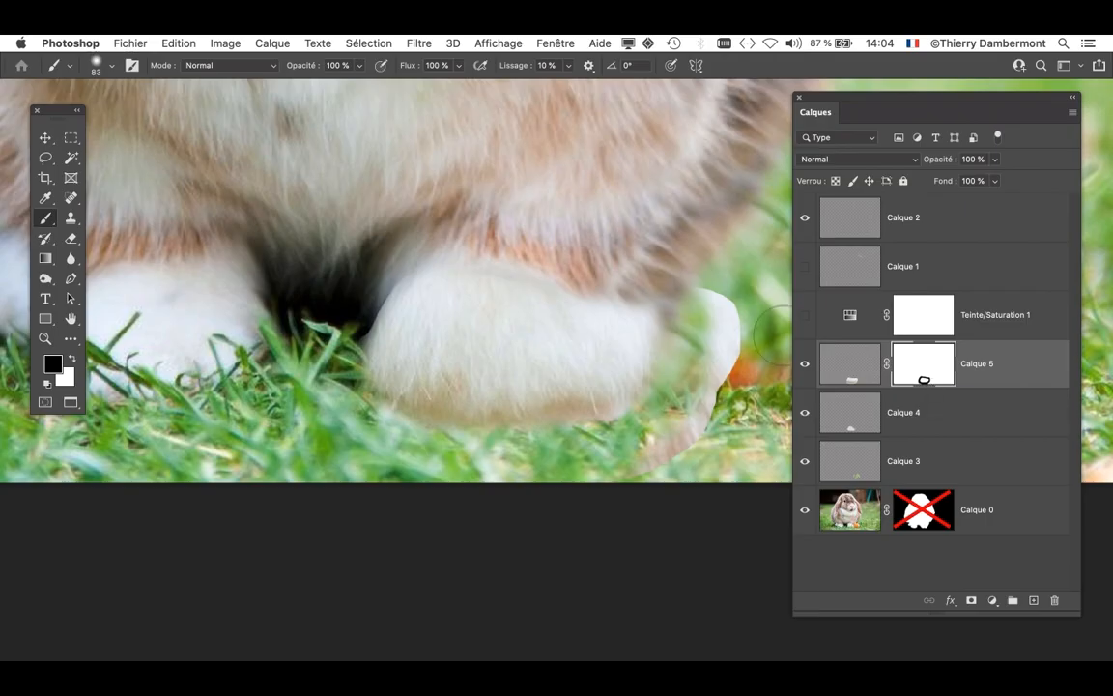
pyautogui.moveTo(704, 292)
pyautogui.mouseDown()
pyautogui.moveTo(708, 402)
pyautogui.moveTo(715, 296)
pyautogui.moveTo(654, 447)
pyautogui.mouseUp()
pyautogui.moveTo(687, 373); pyautogui.dragTo(614, 270)
pyautogui.moveTo(670, 350); pyautogui.dragTo(650, 417)
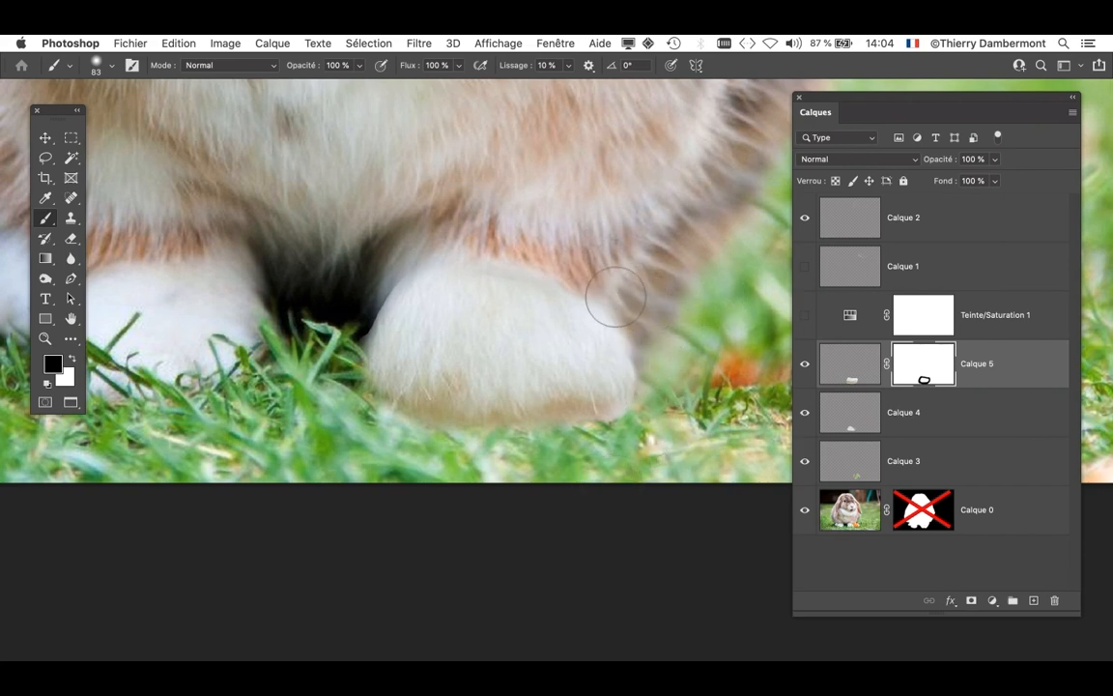
# - Refine the Calque 5 mask along the paw's edges with black and white, using brush sizes of 142 and 108 px
pyautogui.keyDown('ctrl'); pyautogui.keyDown('alt'); pyautogui.click(688, 390); pyautogui.keyUp('alt'); pyautogui.keyUp('ctrl')
pyautogui.moveTo(690, 392); pyautogui.dragTo(735, 372)
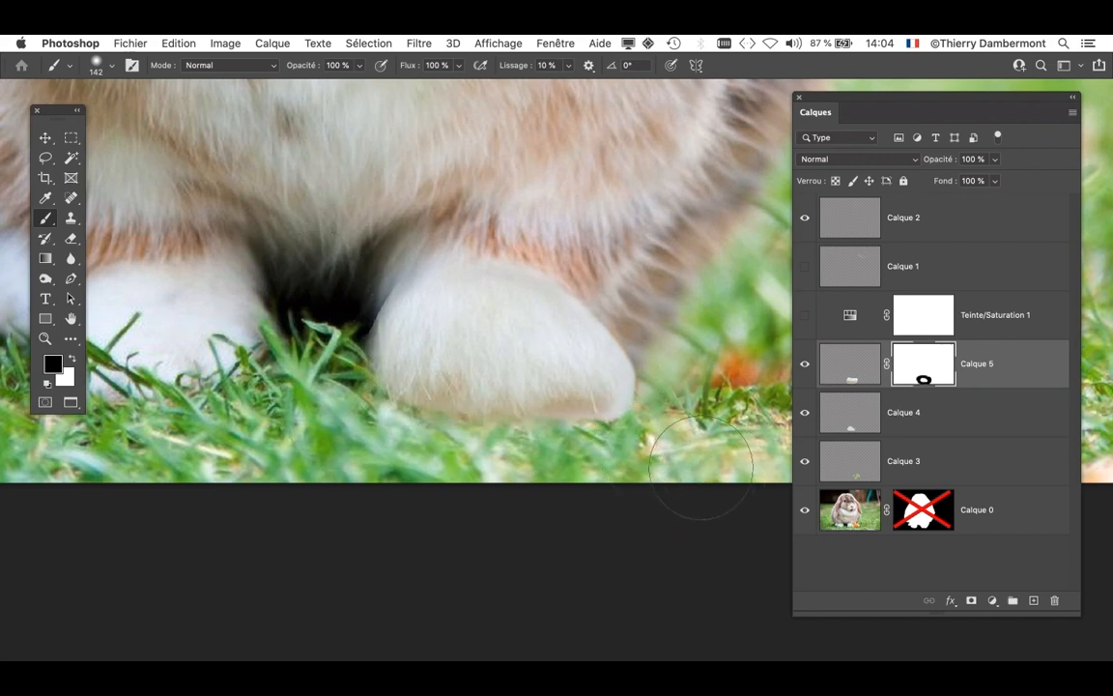
pyautogui.press('x')
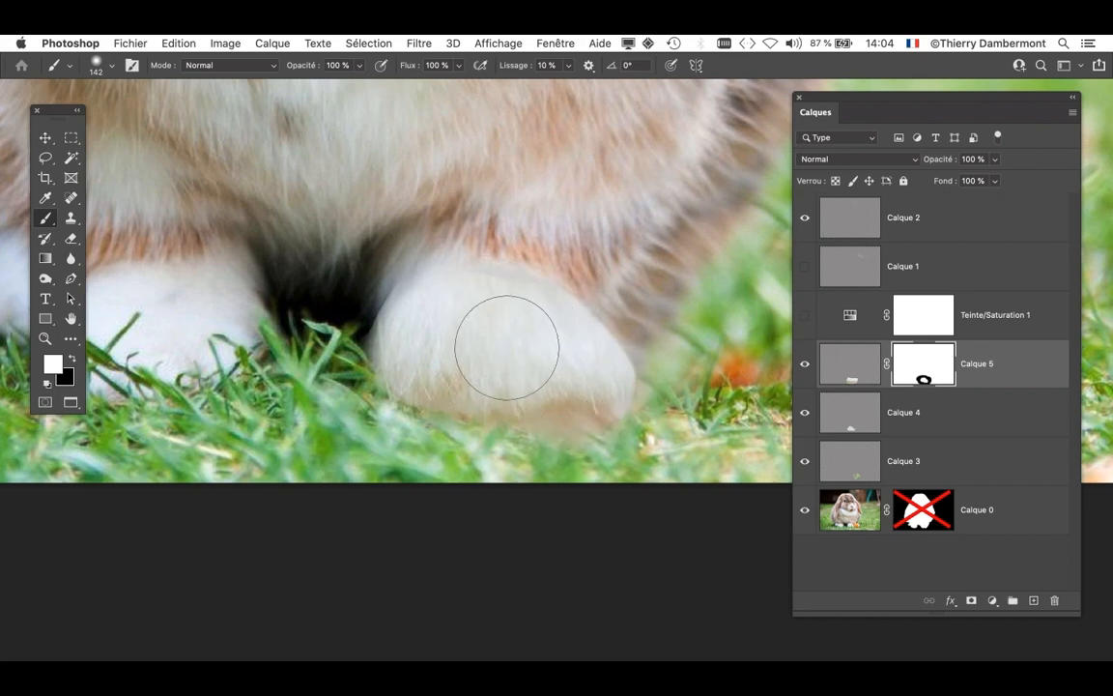
pyautogui.press('x')
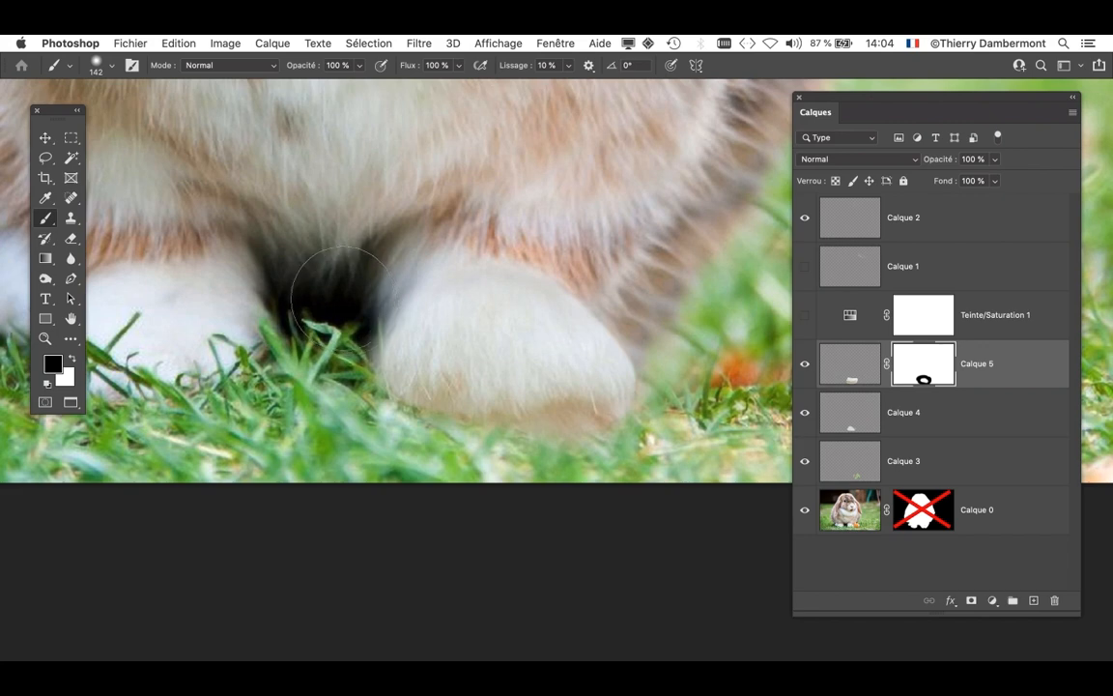
pyautogui.press('x')
pyautogui.moveTo(365, 307); pyautogui.dragTo(360, 323)
pyautogui.press('x')
pyautogui.moveTo(320, 274)
pyautogui.mouseDown()
pyautogui.moveTo(323, 290)
pyautogui.moveTo(346, 249)
pyautogui.moveTo(318, 250)
pyautogui.mouseUp()
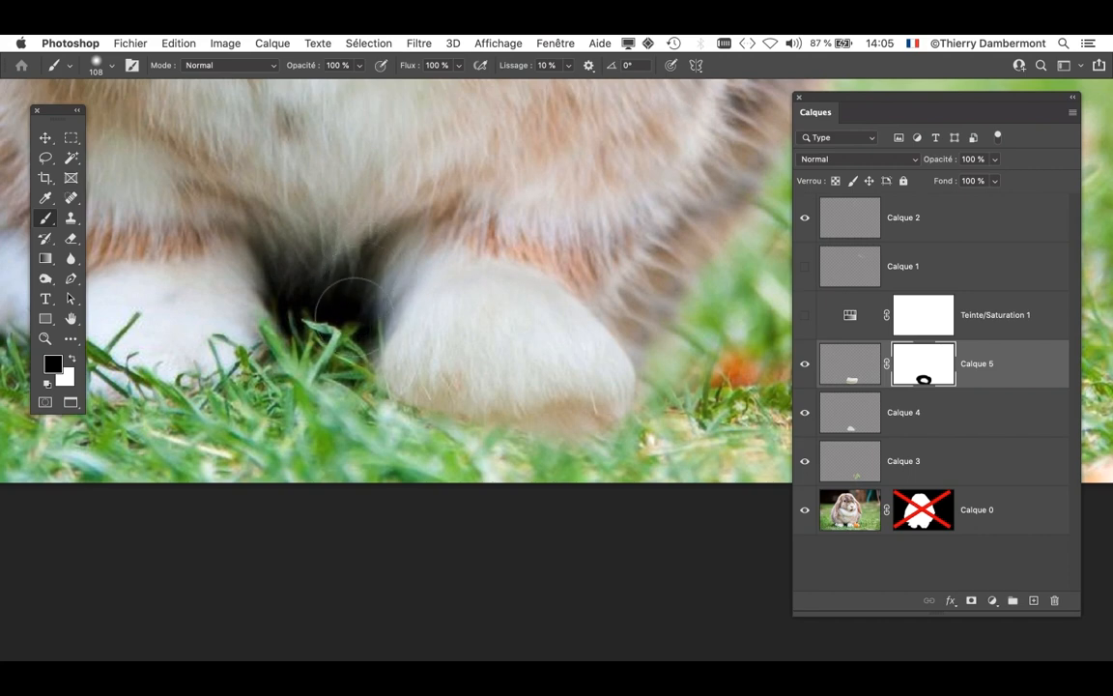
# - Toggle the visibility of Calque 5 and Calque 4 to compare the original, the cloned and the textured paw
pyautogui.click(802, 366)
pyautogui.click(803, 415)
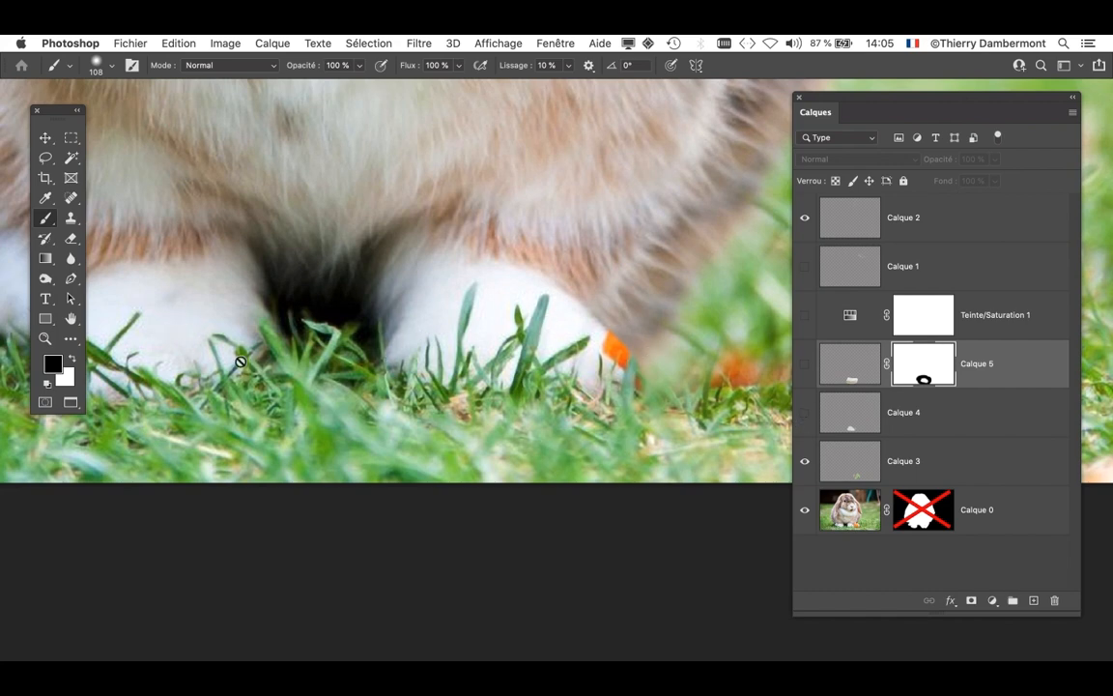
pyautogui.click(804, 414)
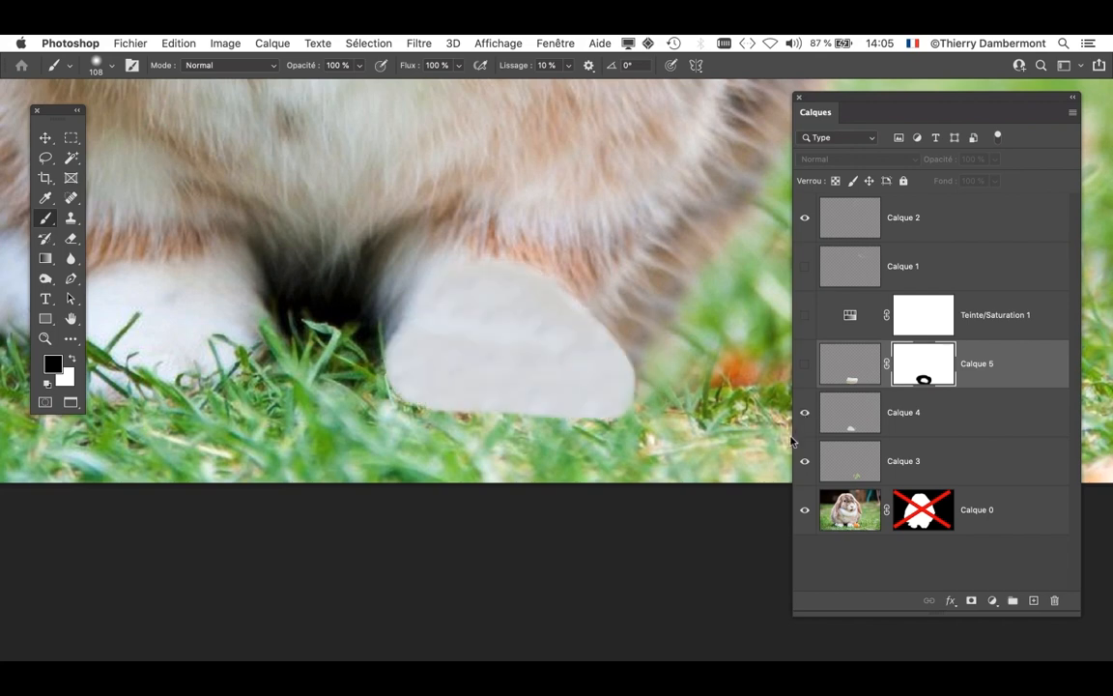
pyautogui.click(805, 372)
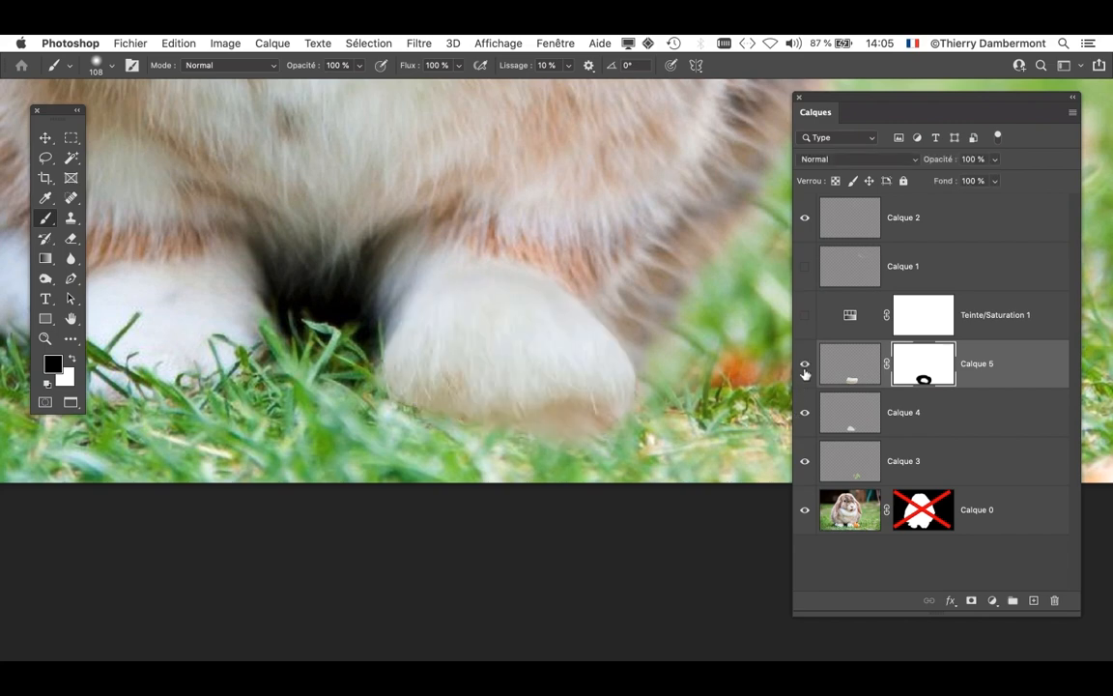
pyautogui.click(806, 365)
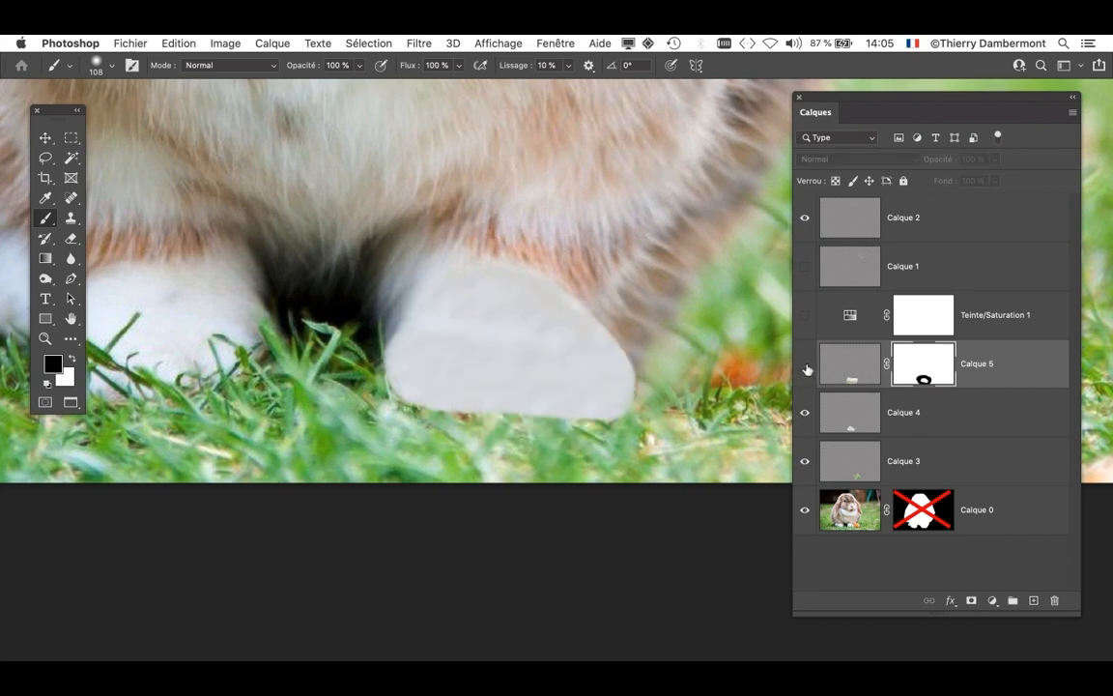
pyautogui.click(806, 365)
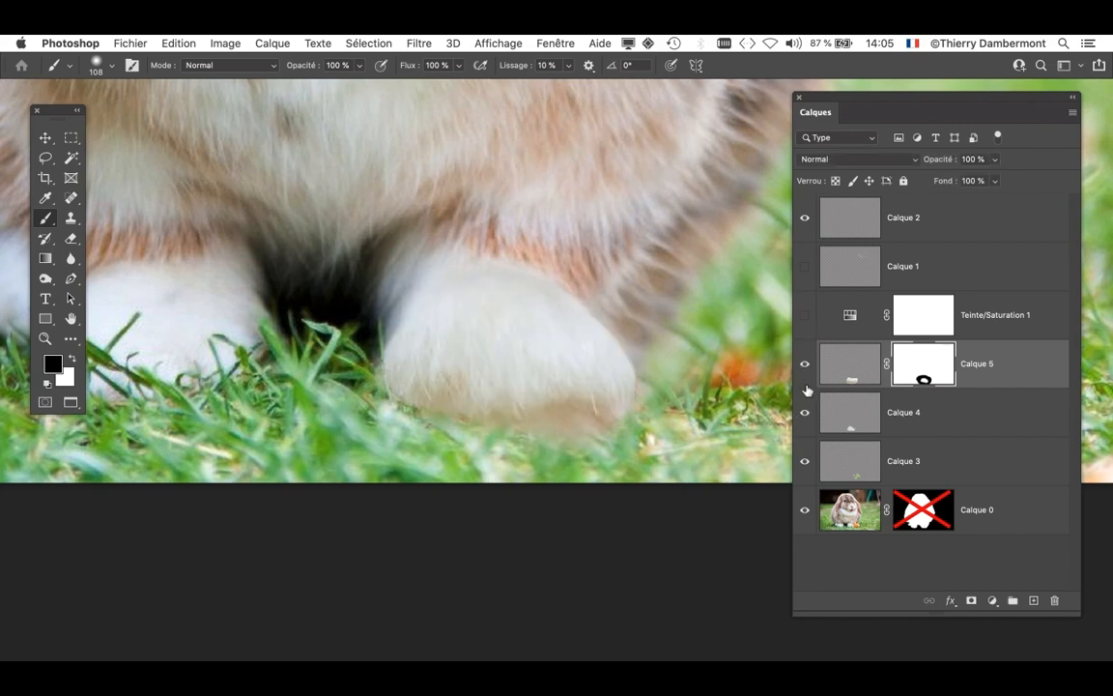
pyautogui.click(805, 366)
pyautogui.click(805, 366)
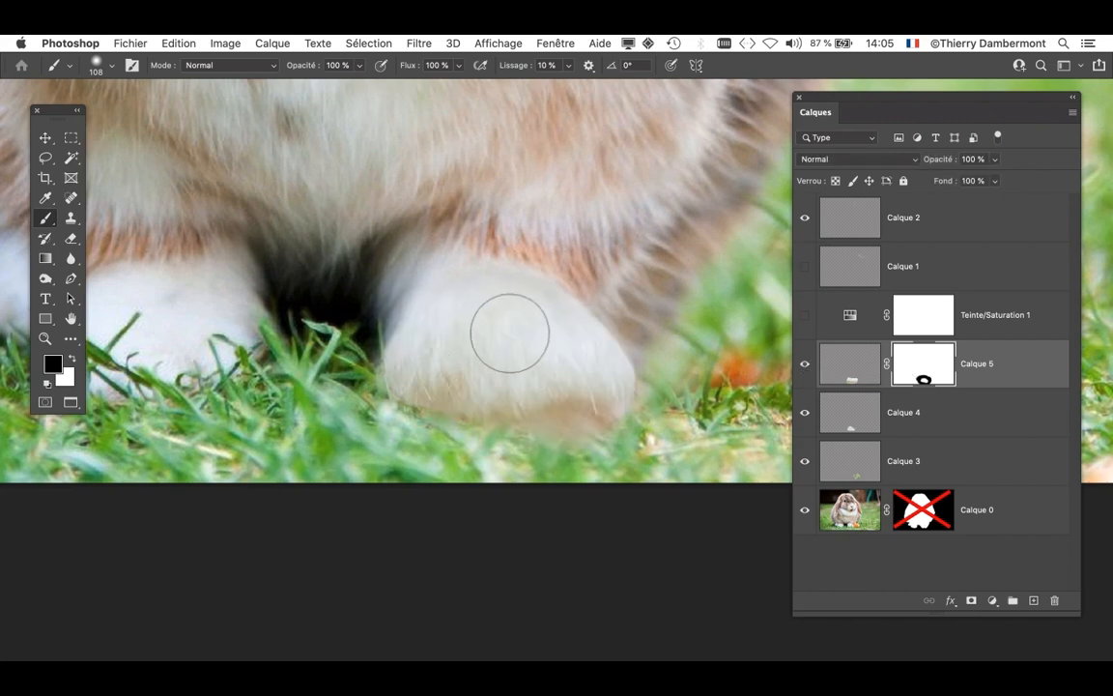
# - Trim the leftover fur along the paw's lower and outer edge on the Calque 5 mask with a 76 px brush
pyautogui.moveTo(641, 284)
pyautogui.mouseDown()
pyautogui.moveTo(594, 291)
pyautogui.moveTo(613, 297)
pyautogui.mouseUp()
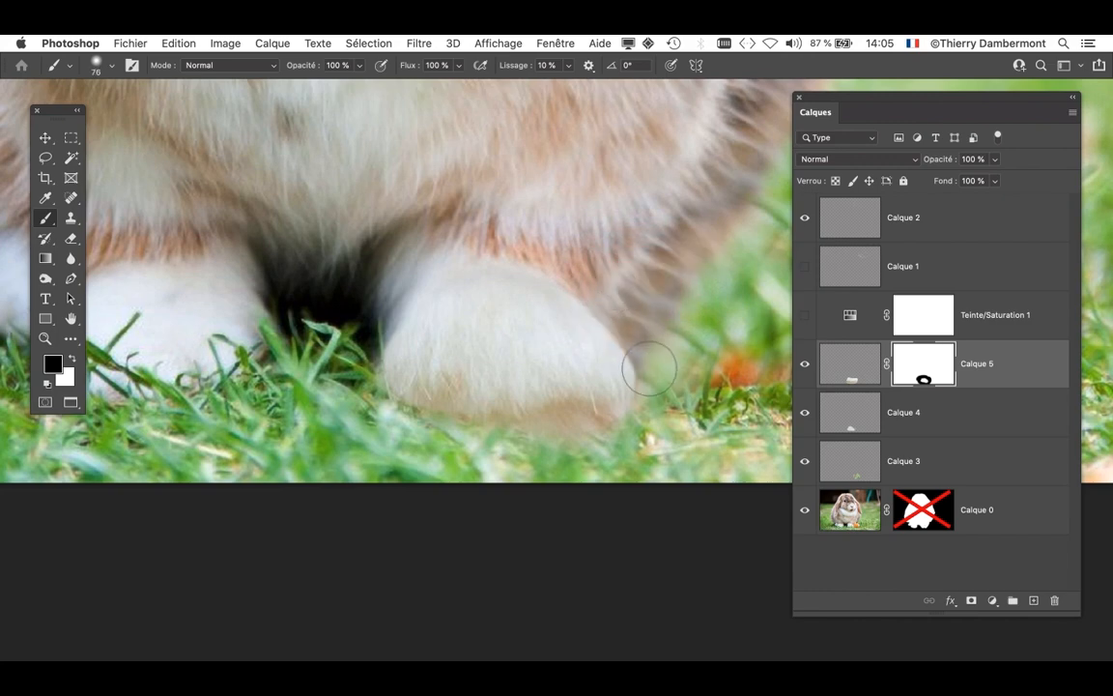
pyautogui.press('super+z')
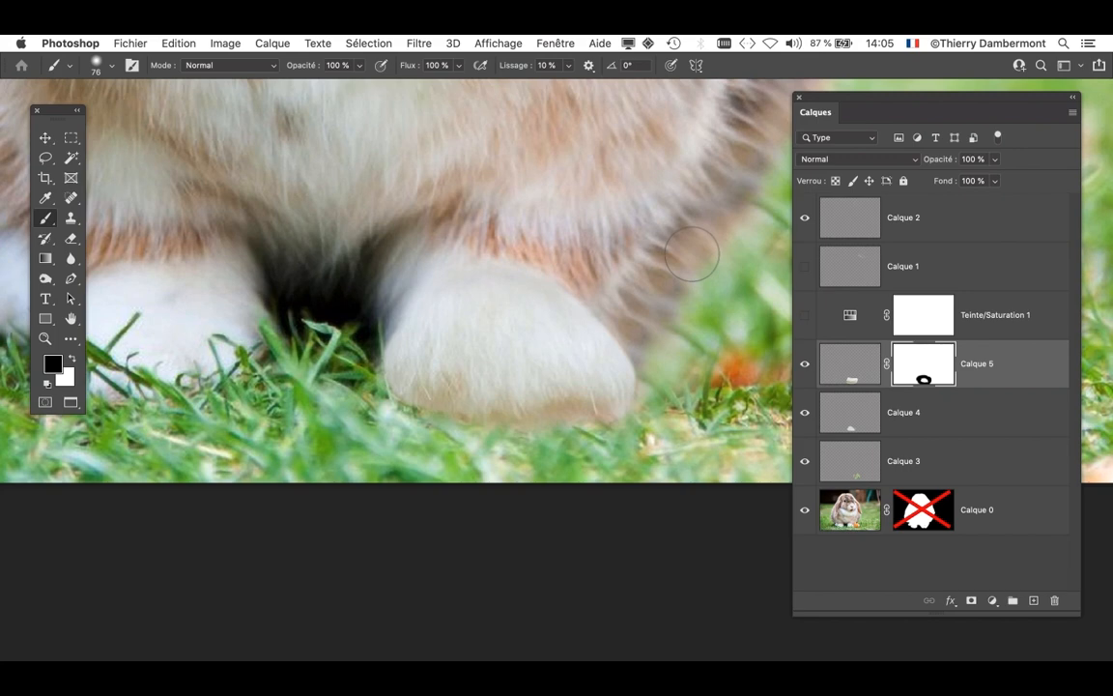
# - Re-enable the layer mask of Calque 0 to cut the rabbit out from its background
pyautogui.scroll(-2, 718, 363)
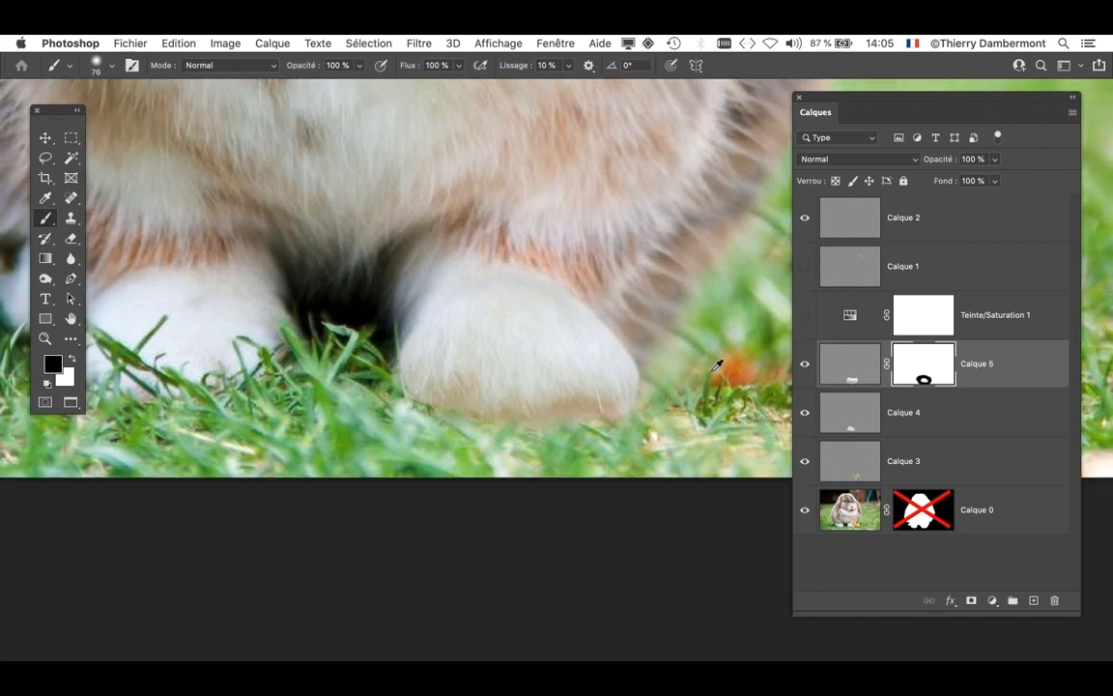
pyautogui.keyDown('shift'); pyautogui.click(926, 515); pyautogui.keyUp('shift')
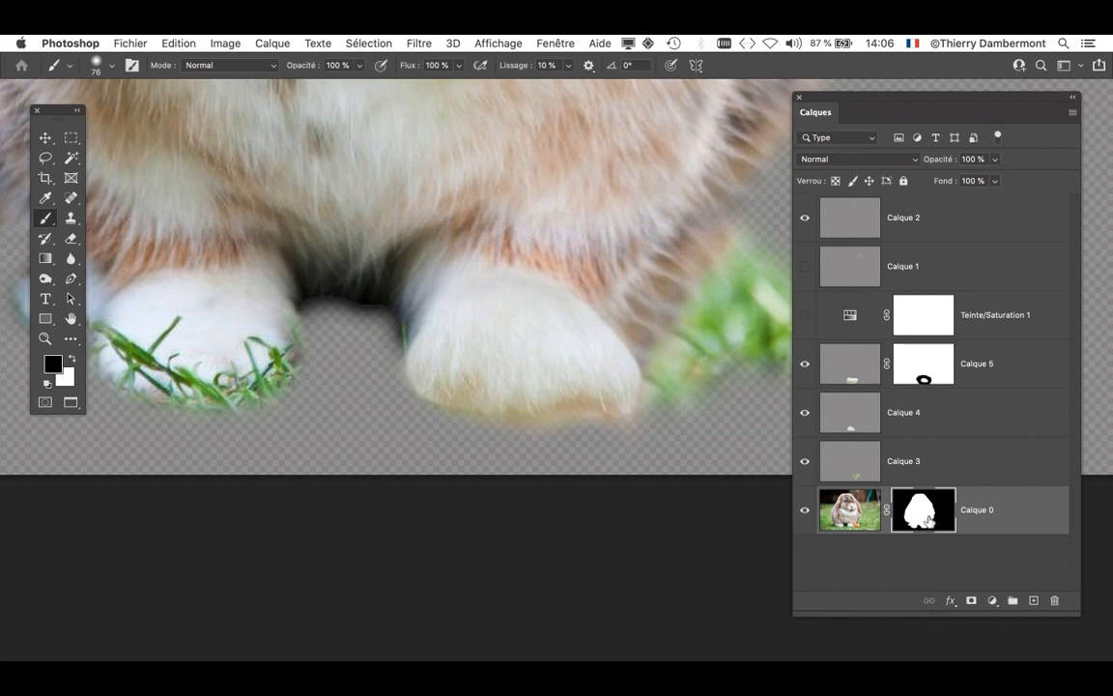
pyautogui.moveTo(638, 379); pyautogui.dragTo(564, 402)
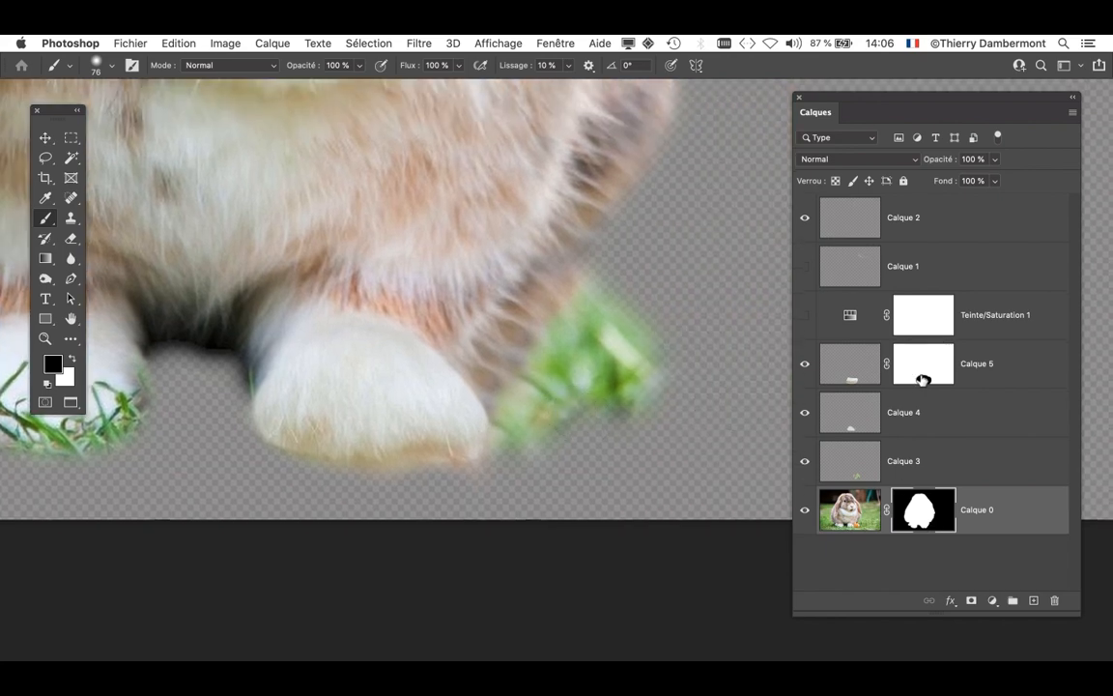
# - Toggle Calque 5, Calque 4 and Calque 3 in turn to check what each layer contributes to the cut-out rabbit
pyautogui.click(803, 367)
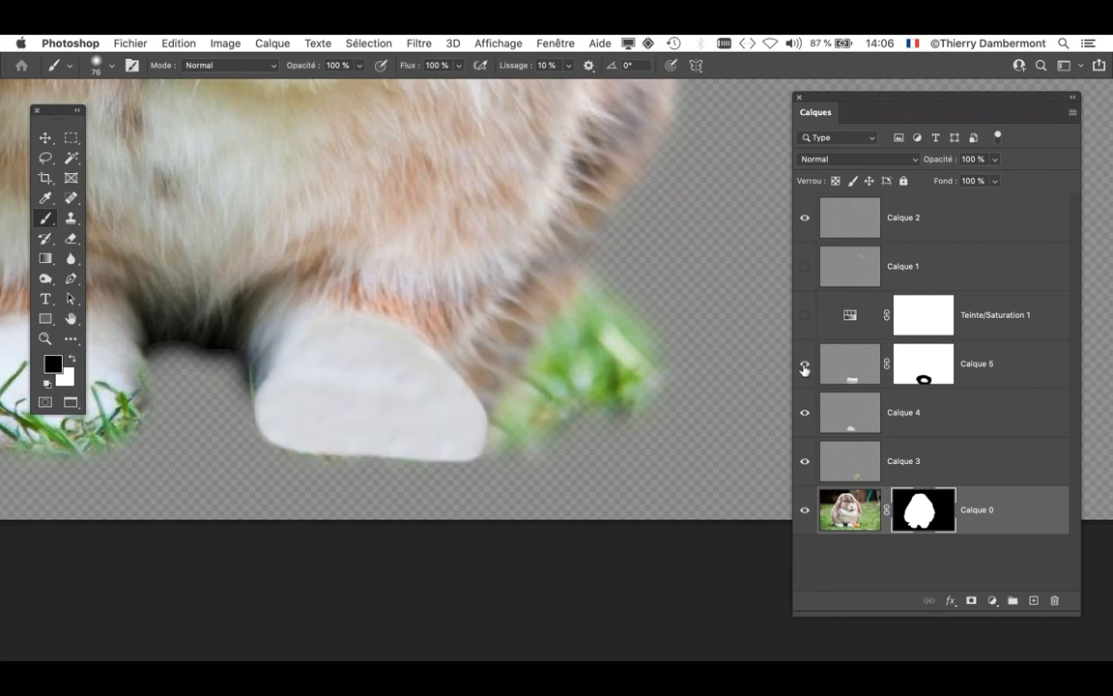
pyautogui.click(804, 365)
pyautogui.click(806, 416)
pyautogui.click(805, 416)
pyautogui.click(805, 462)
pyautogui.click(805, 463)
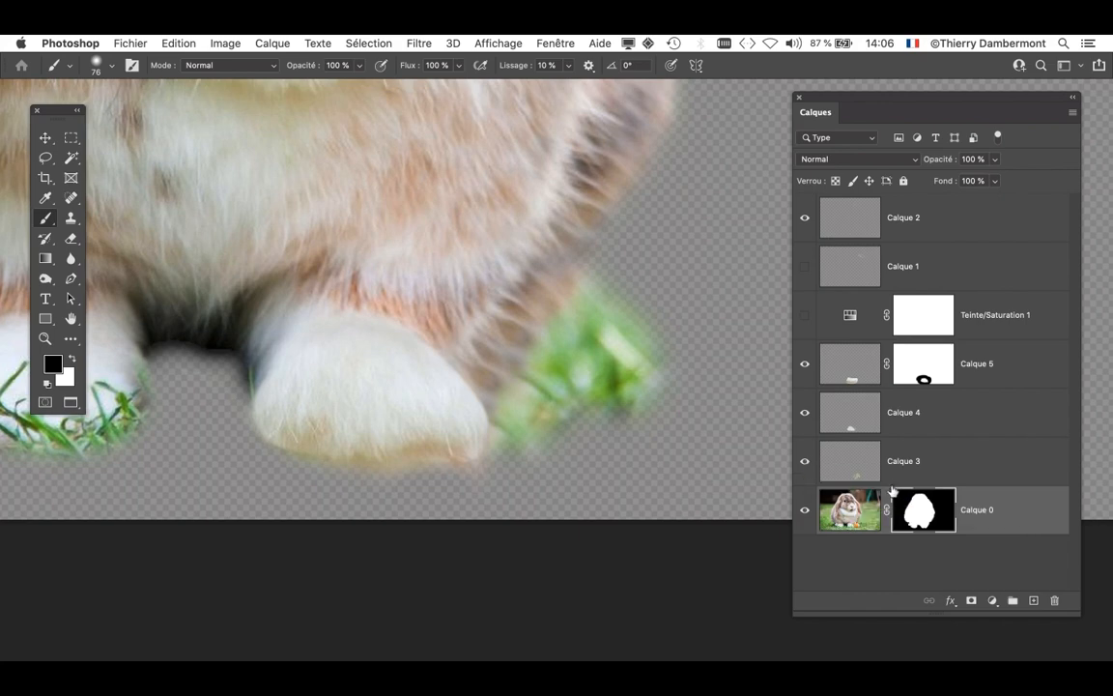
# - Examine the cloned grass beside the paw by repeatedly hiding and showing Calque 3
pyautogui.click(806, 463)
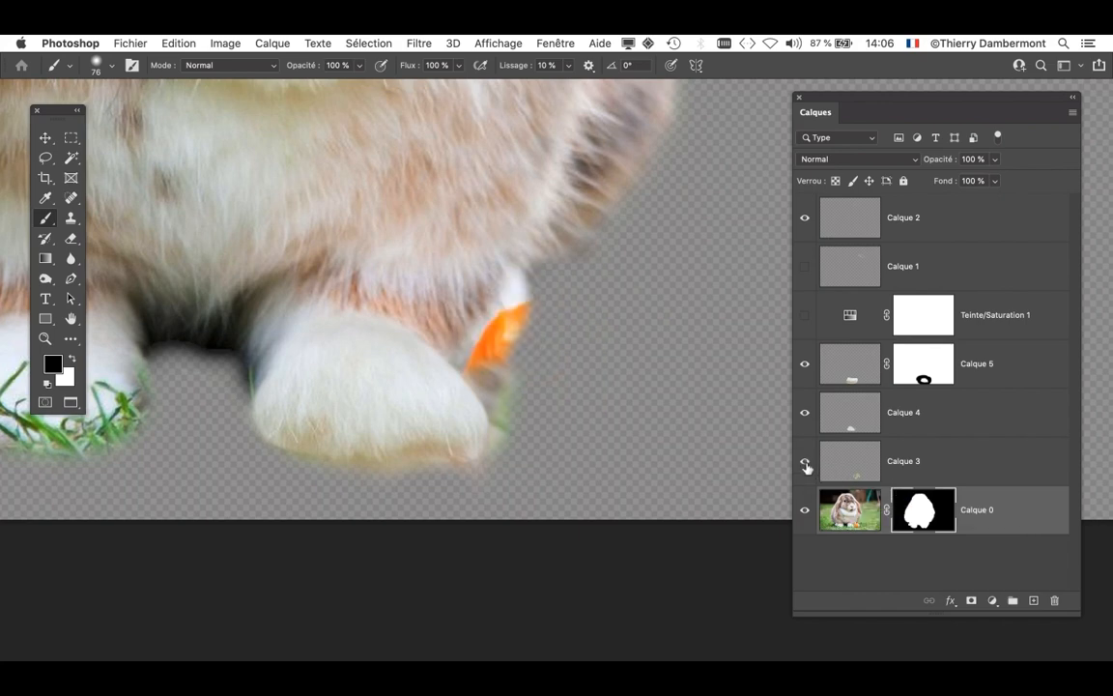
pyautogui.click(805, 466)
pyautogui.click(806, 465)
pyautogui.click(806, 466)
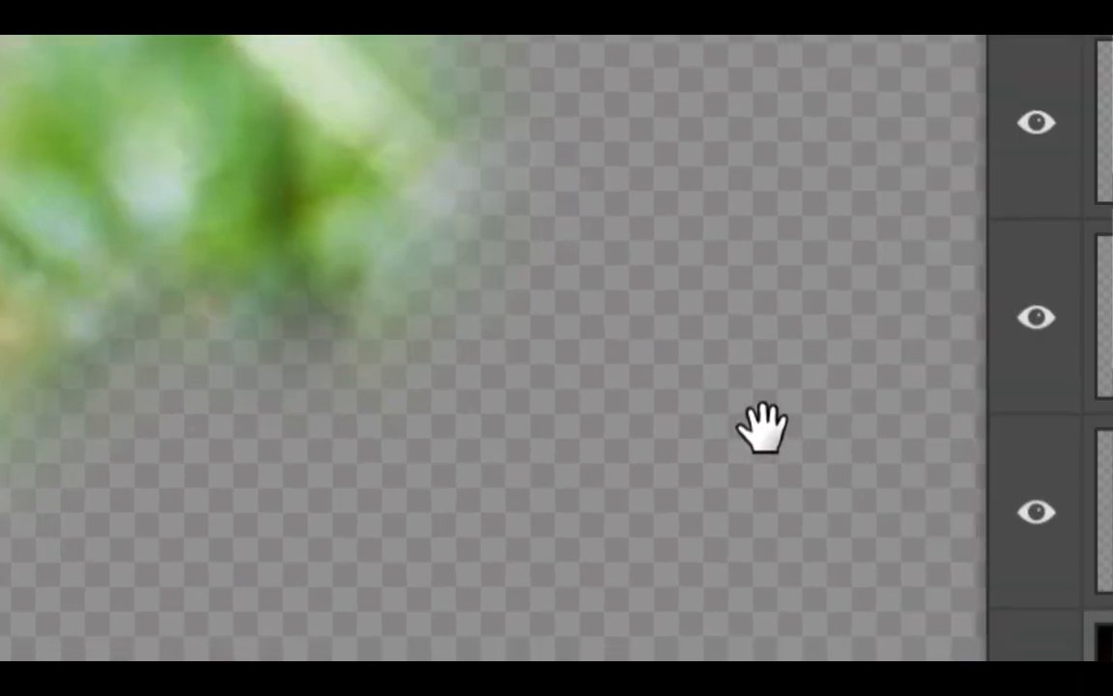
pyautogui.moveTo(763, 428); pyautogui.dragTo(985, 537)
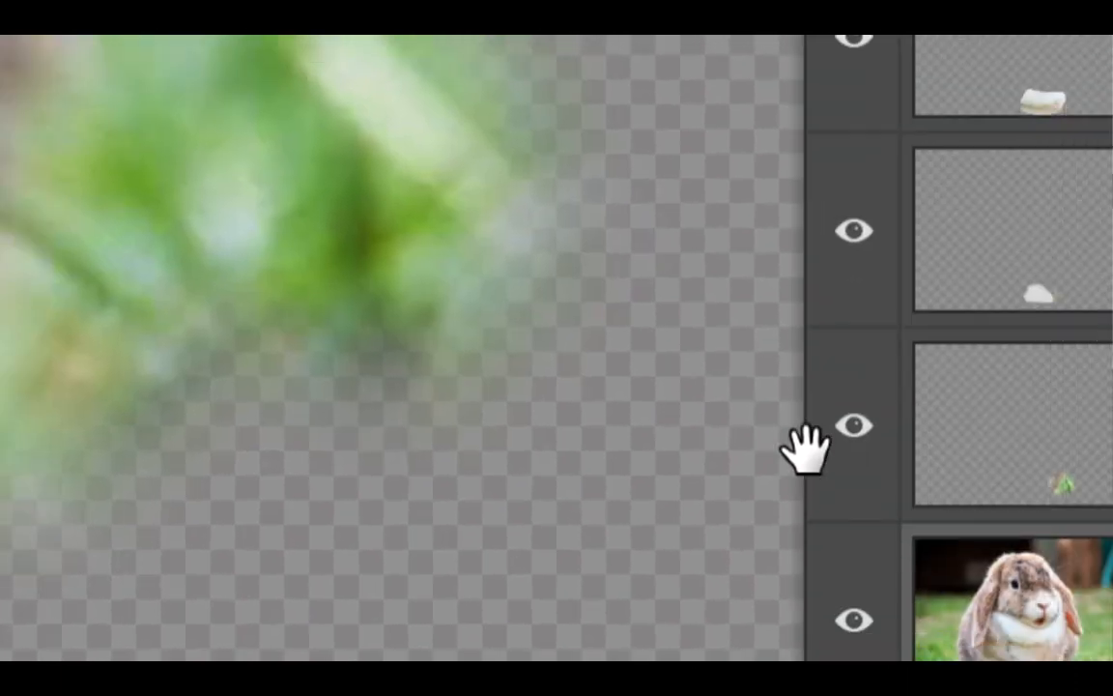
pyautogui.scroll(-2, 933, 530)
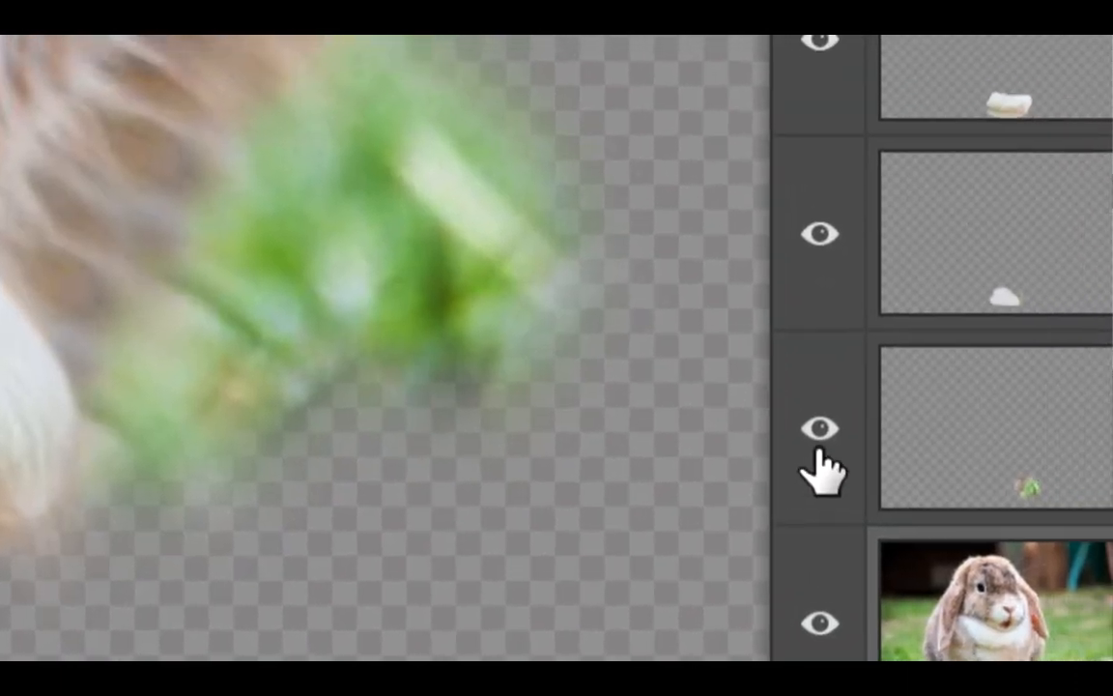
pyautogui.click(862, 430)
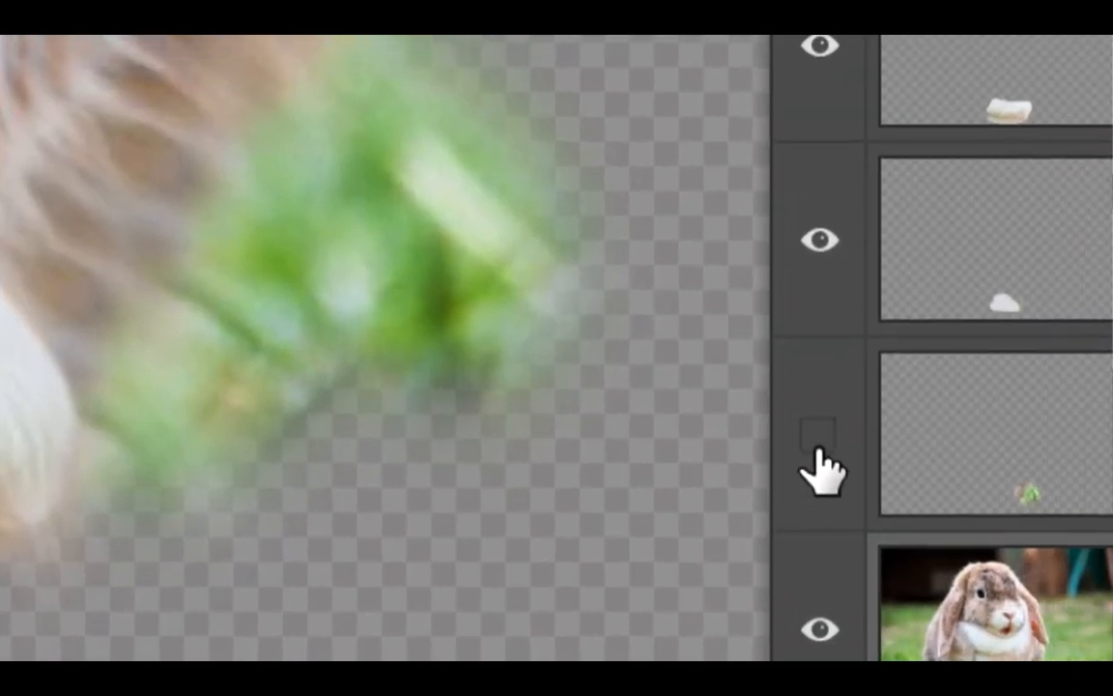
pyautogui.click(863, 430)
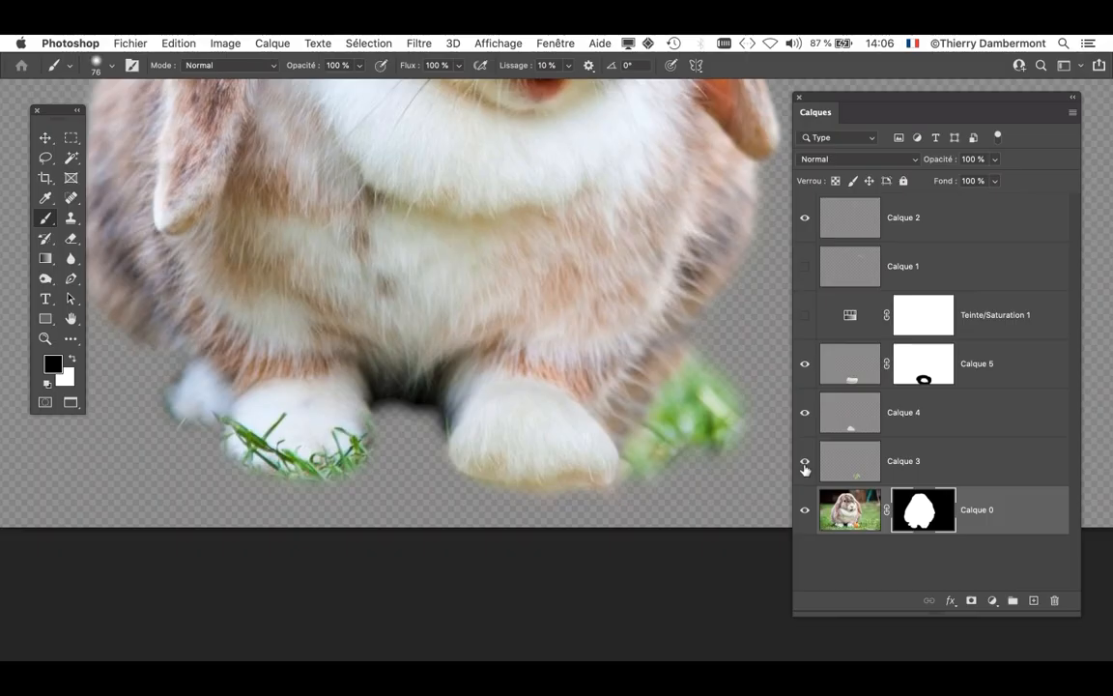
pyautogui.click(804, 470)
# - Save a new Photoshop version of the document with its layers as lop_eared_rabbit_hare-05.psd
pyautogui.click(131, 42)
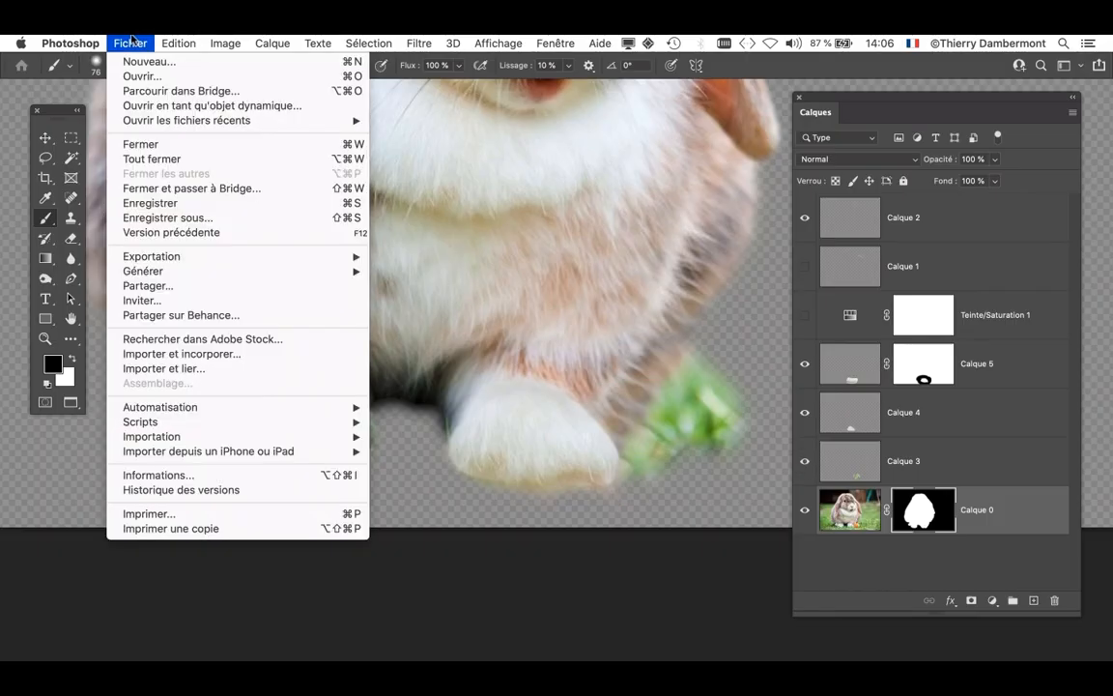
pyautogui.click(693, 341)
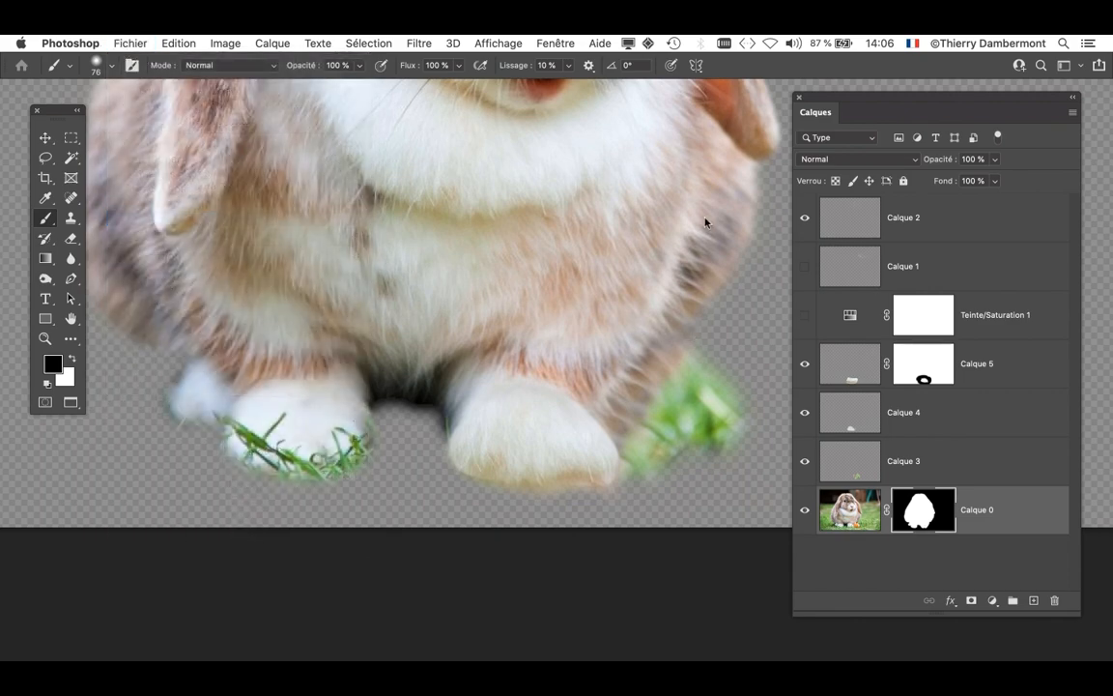
pyautogui.press('super+shift+s')
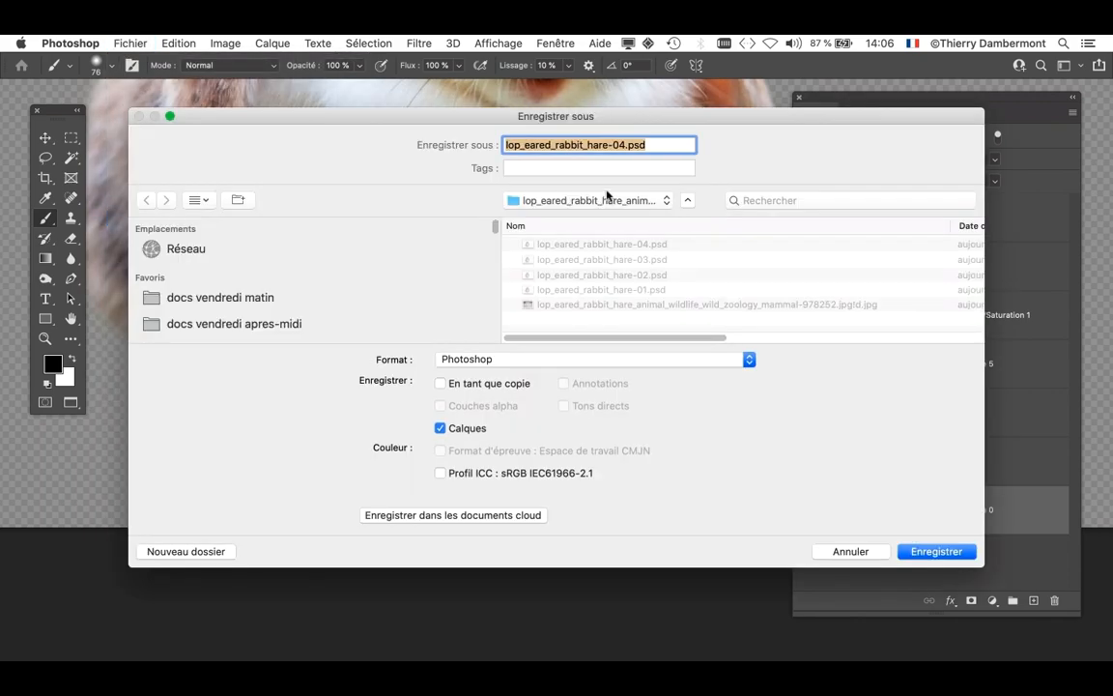
pyautogui.click(623, 144)
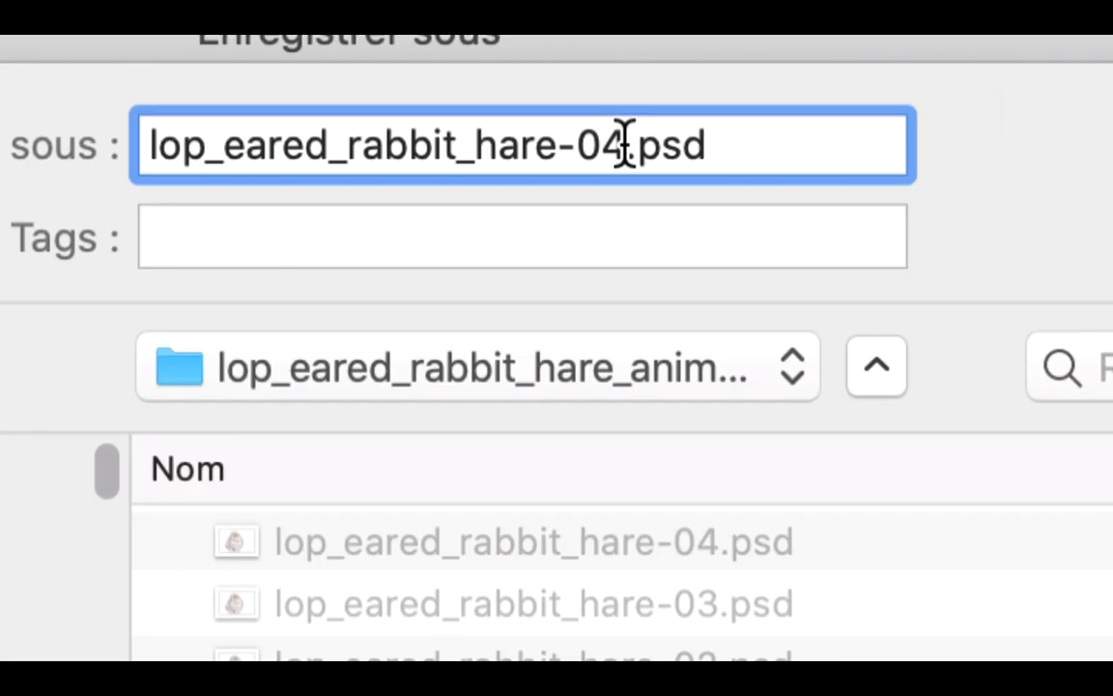
pyautogui.moveTo(624, 144); pyautogui.dragTo(619, 145)
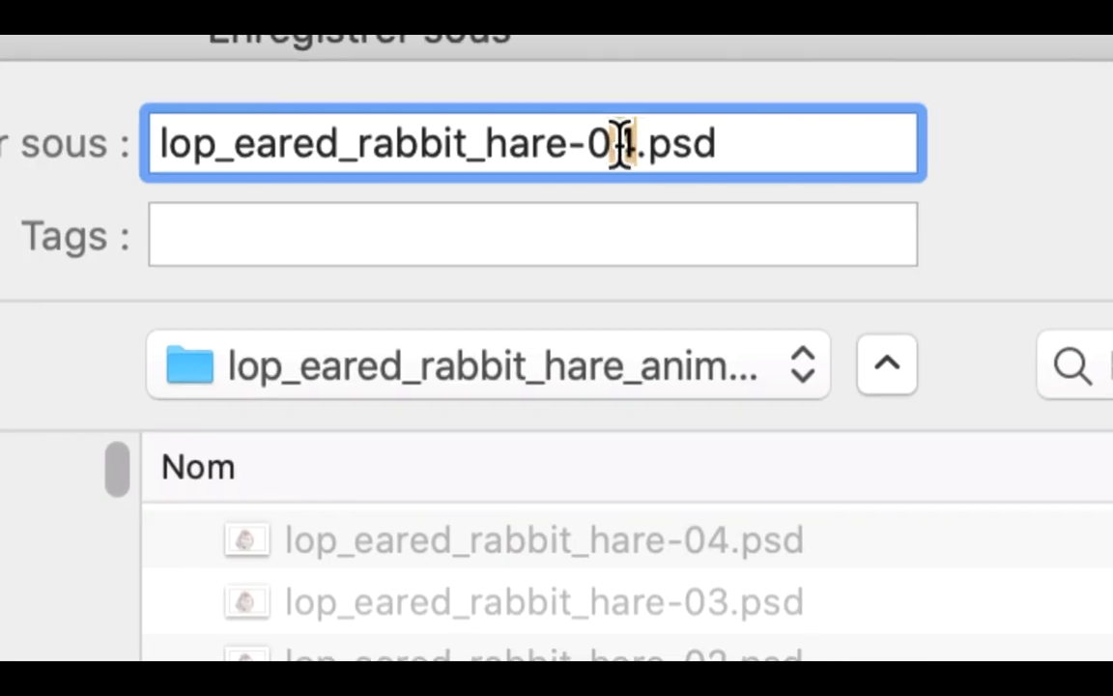
pyautogui.write('5')
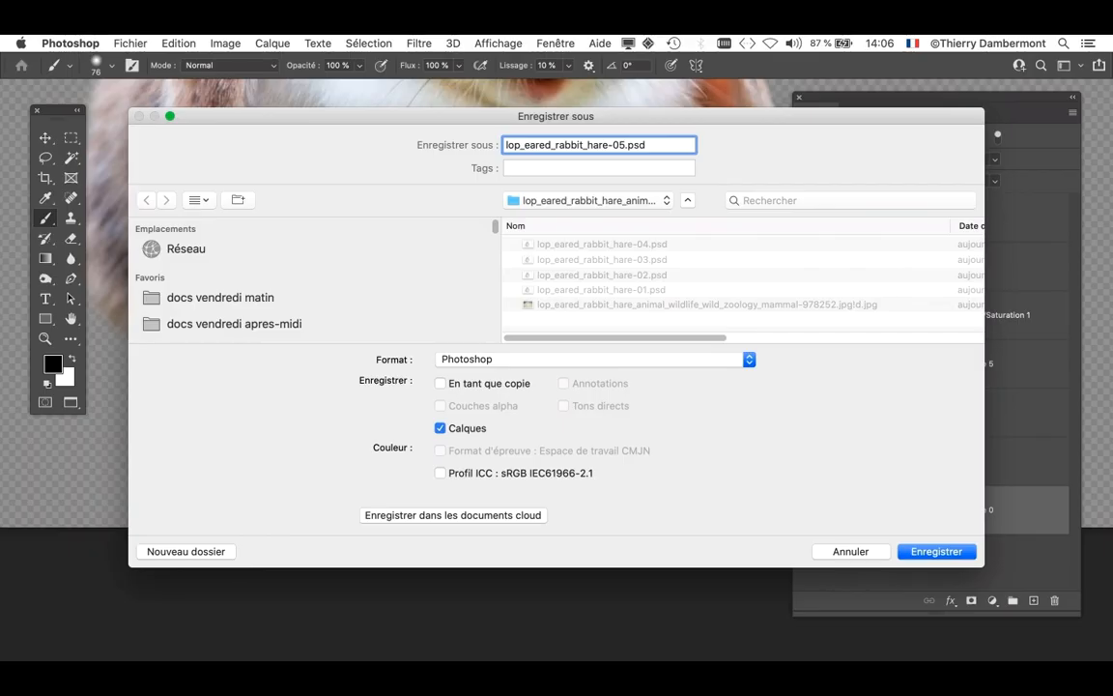
pyautogui.press('Return')
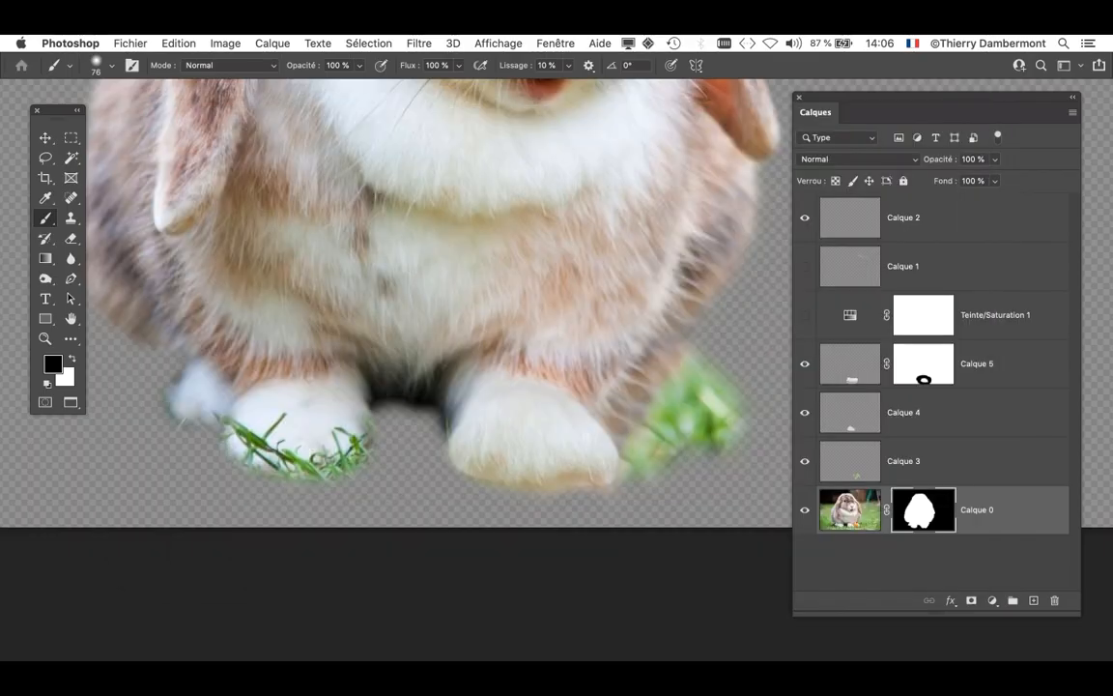
pyautogui.scroll(-3, 463, 410)
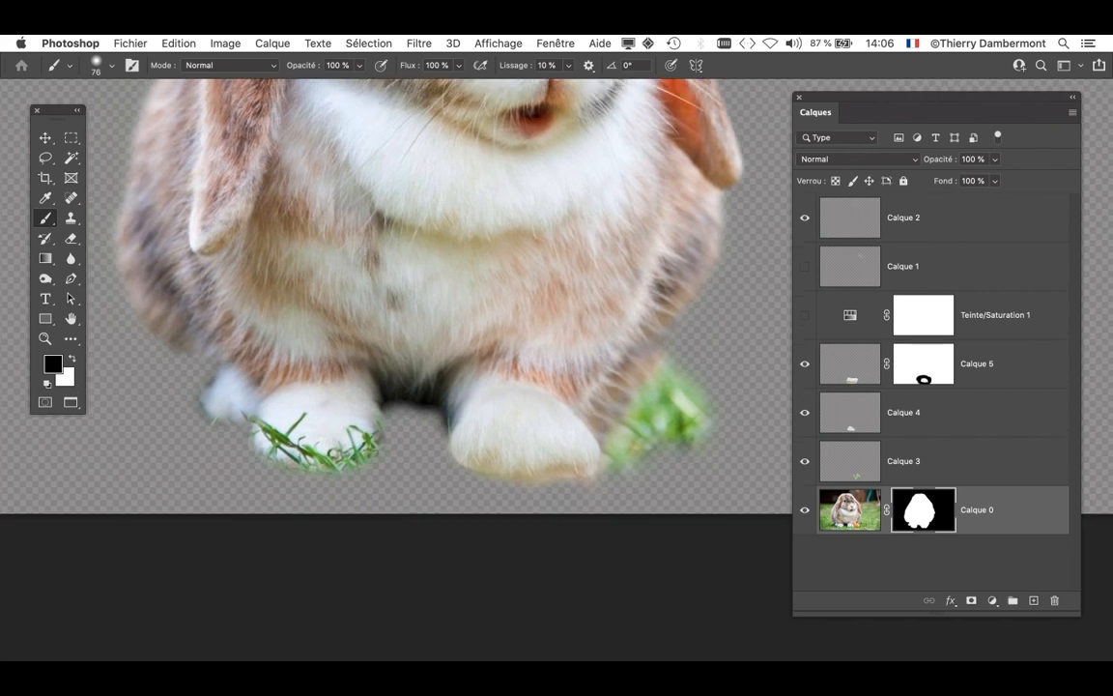
pyautogui.hscroll(-2, 463, 411)
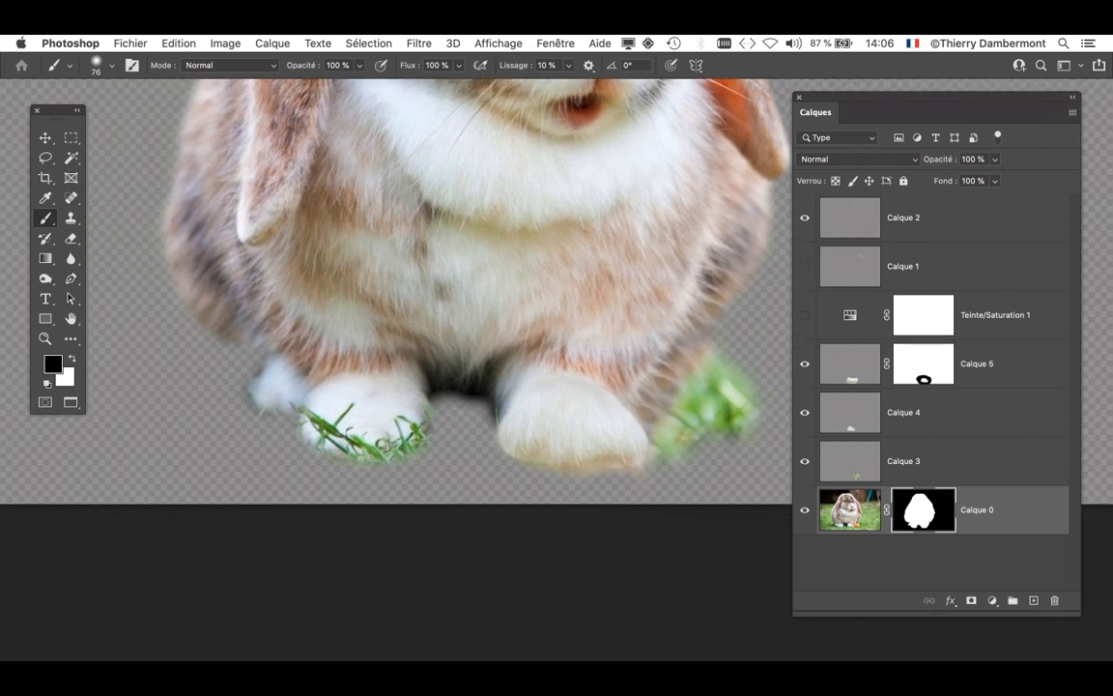
# - Hide and show Calque 5, Calque 4 and Calque 3 to check what each contributes to the rebuilt paw
pyautogui.click(804, 365)
pyautogui.click(805, 364)
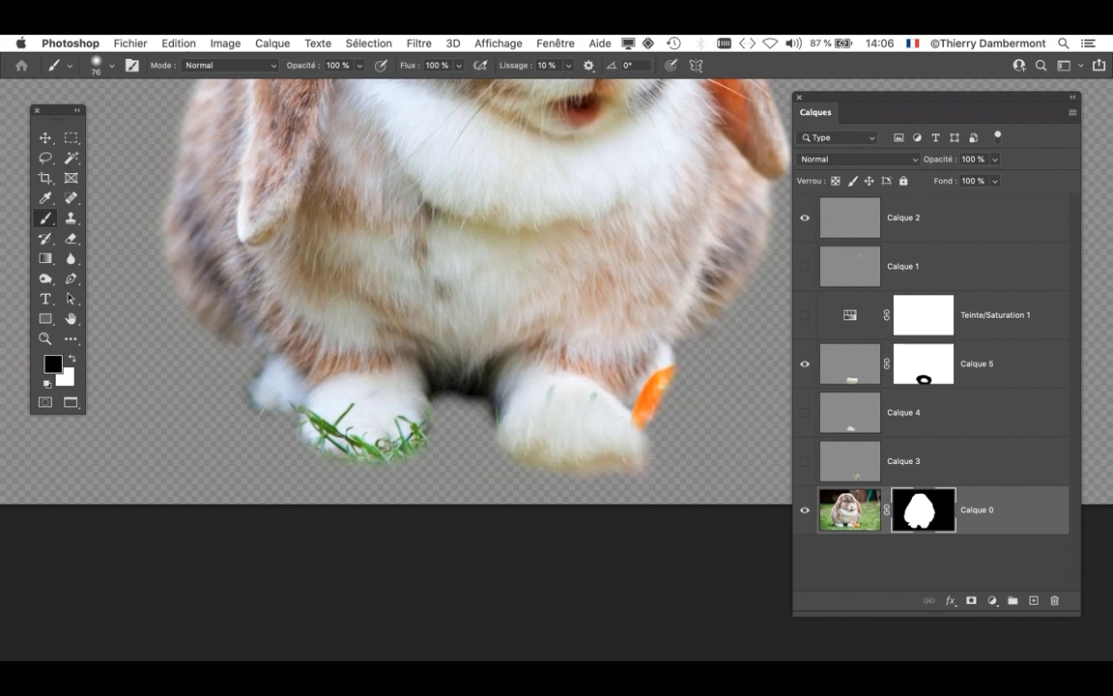
pyautogui.click(805, 460)
pyautogui.click(805, 364)
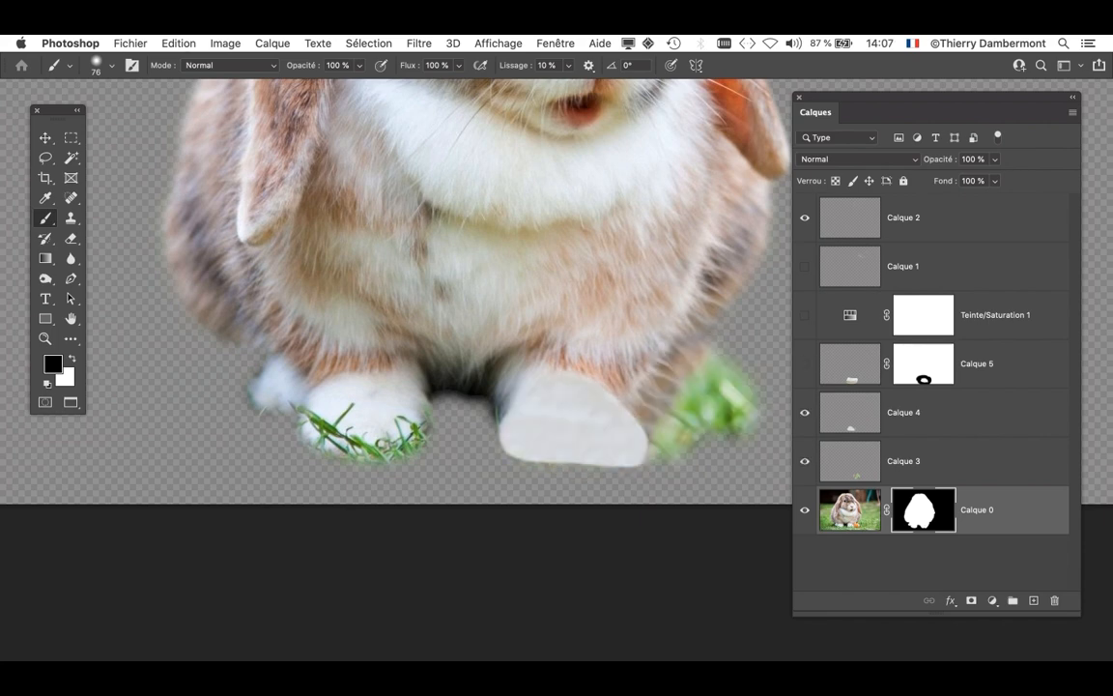
# - Duplicate Calque 5 with its mask and move the copy over the rabbit's other, grass-covered front paw
pyautogui.click(850, 364)
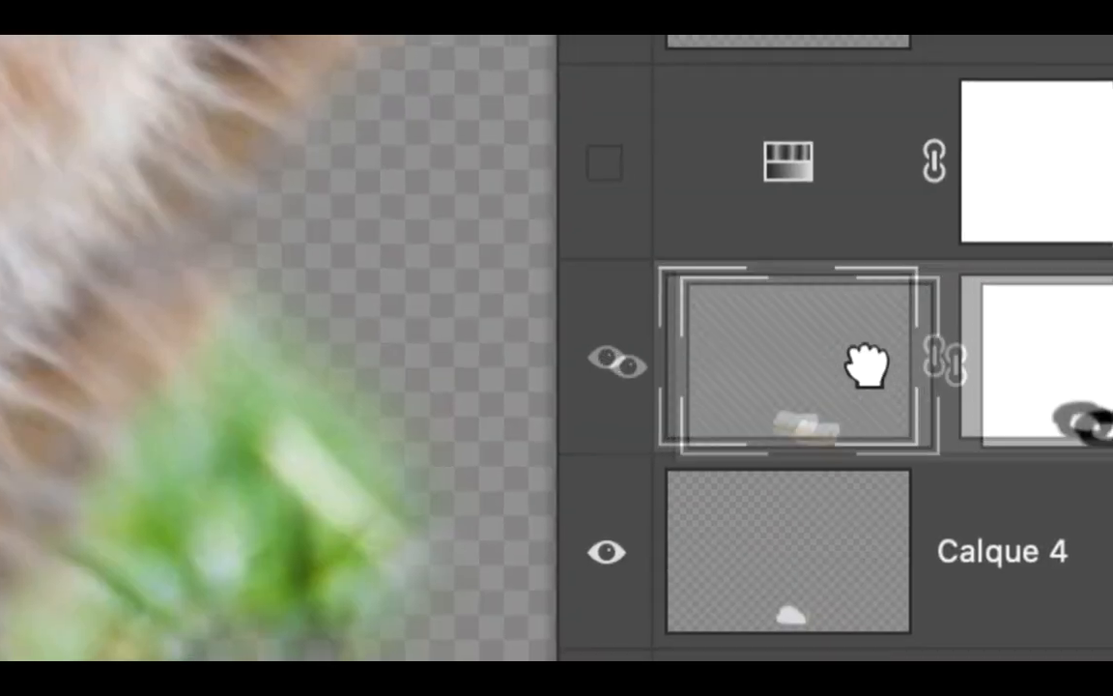
pyautogui.moveTo(867, 365); pyautogui.dragTo(993, 552)
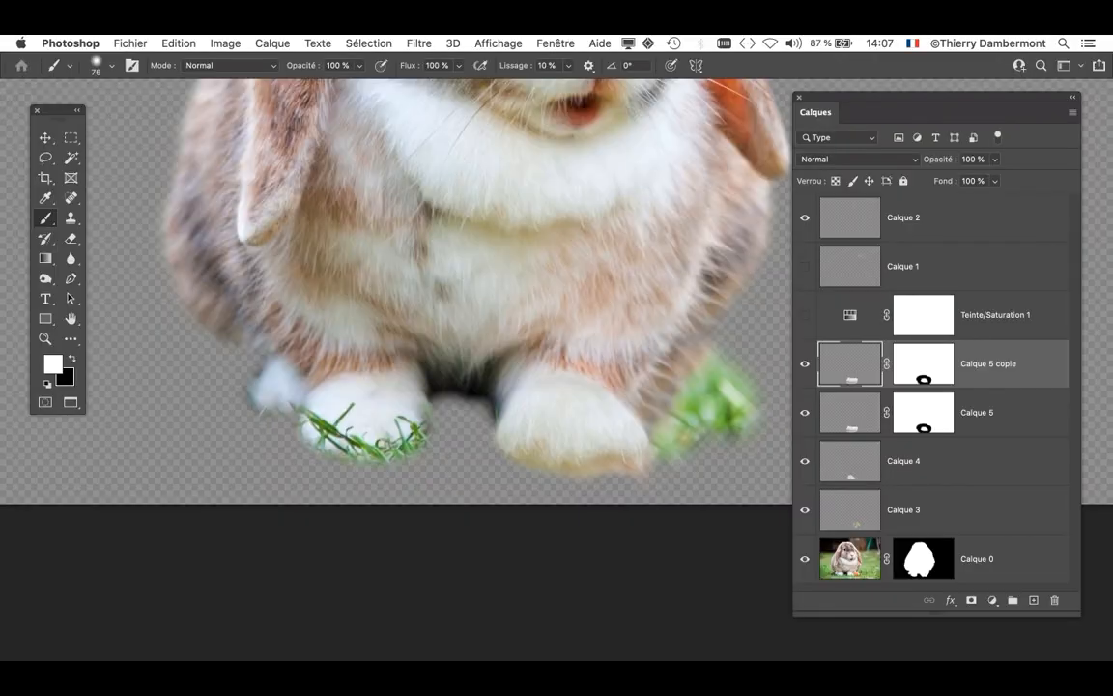
pyautogui.press('v')
pyautogui.moveTo(599, 380); pyautogui.dragTo(395, 384)
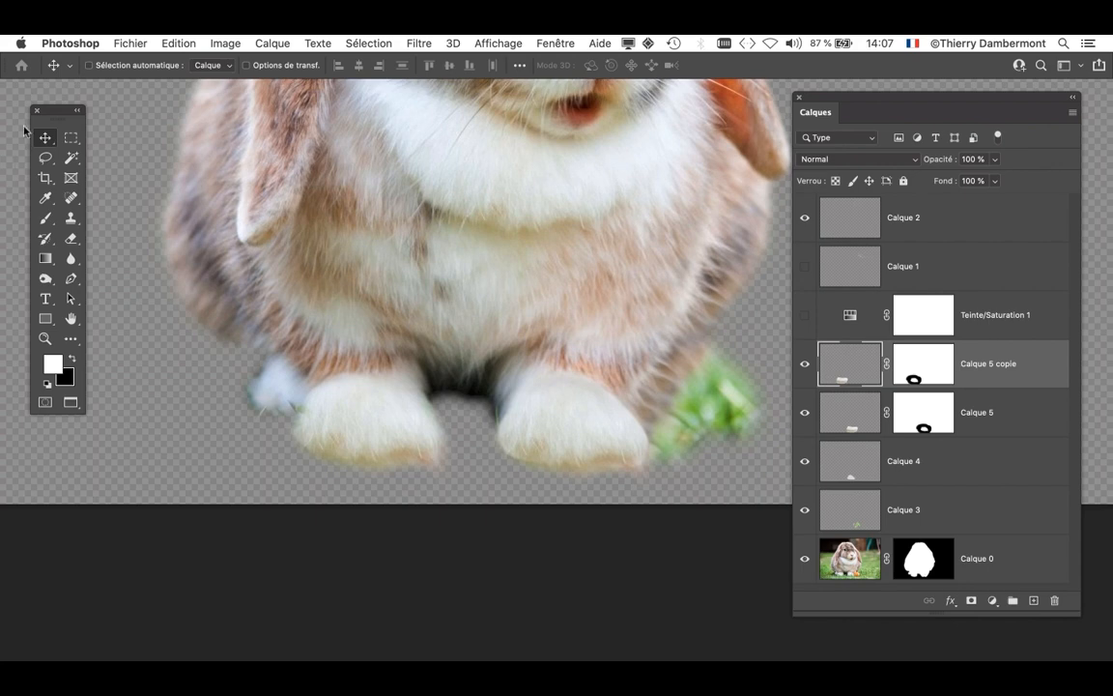
# - Flip Calque 5 copie horizontally and reposition it over the grass-covered front paw
pyautogui.click(227, 42)
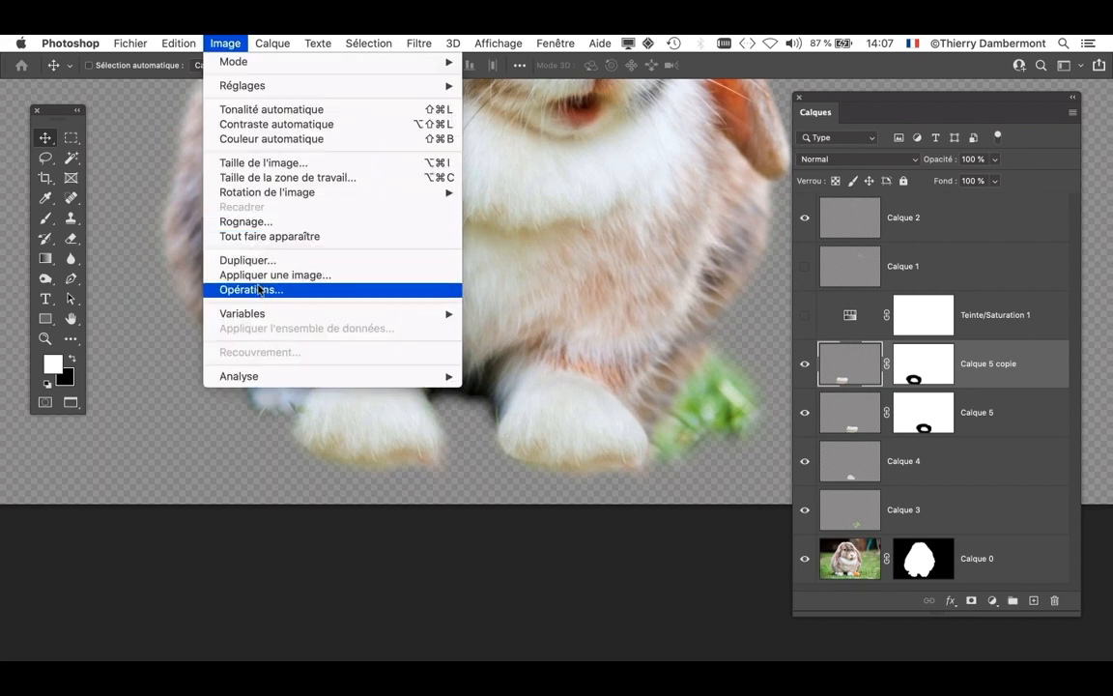
pyautogui.moveTo(246, 192)
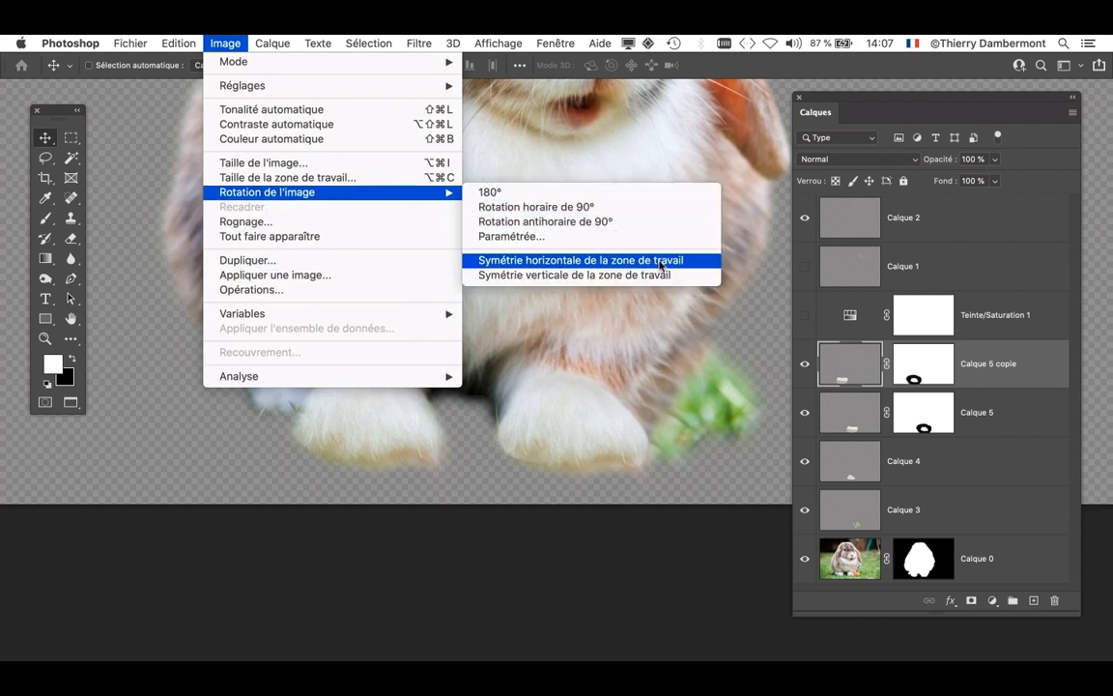
pyautogui.moveTo(182, 39)
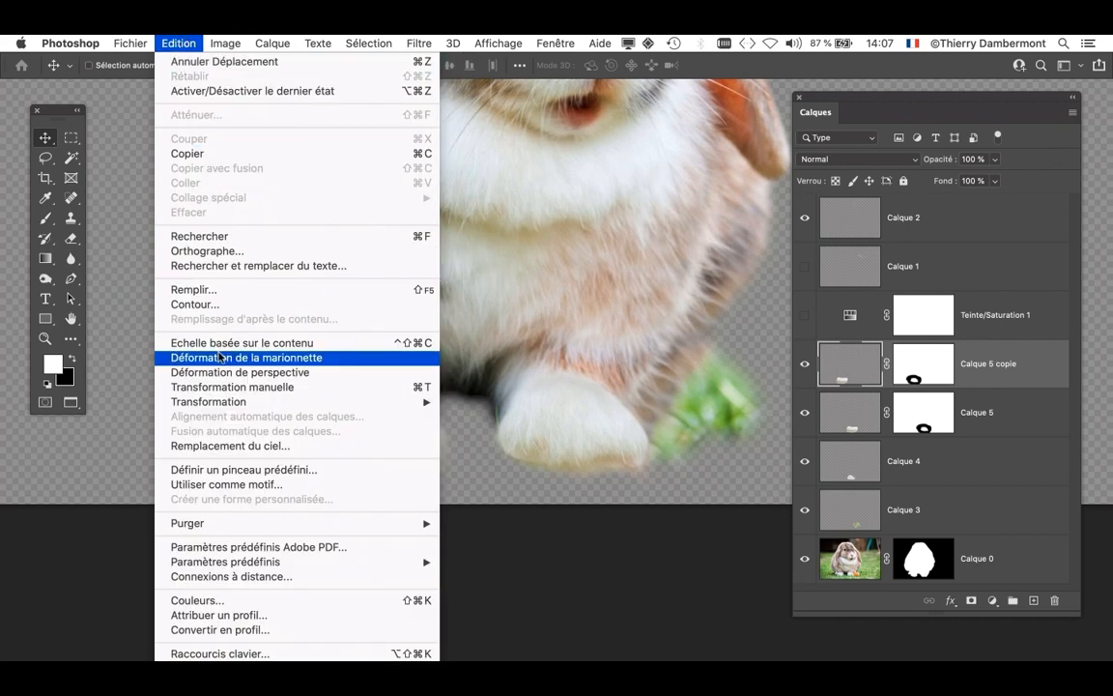
pyautogui.moveTo(231, 401)
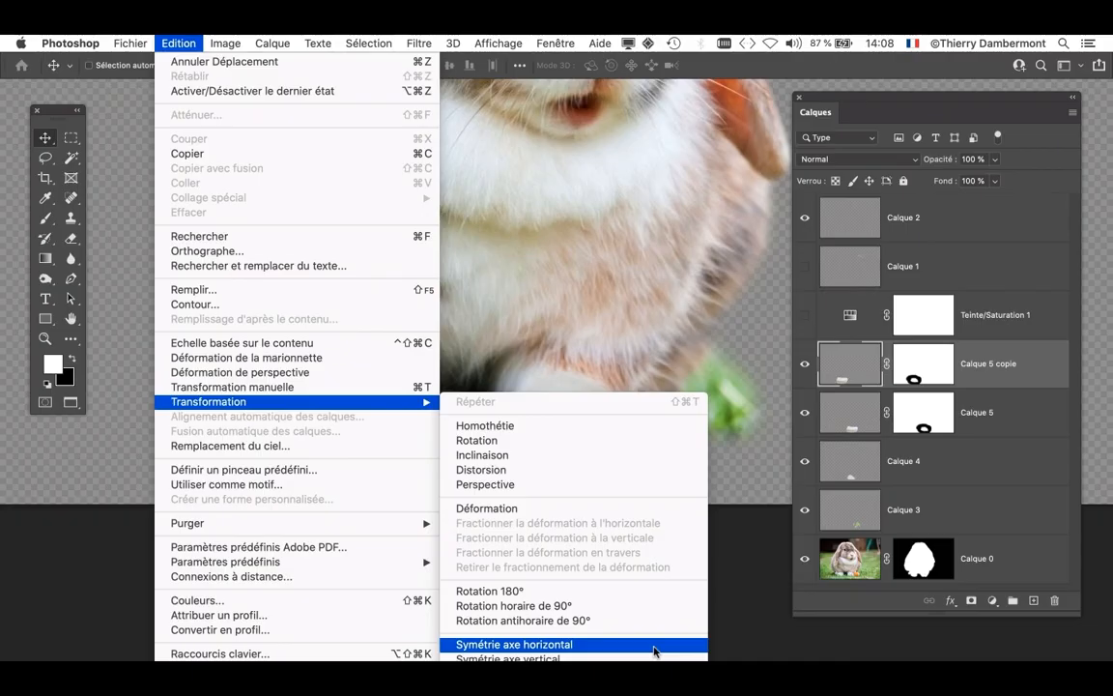
pyautogui.click(653, 650)
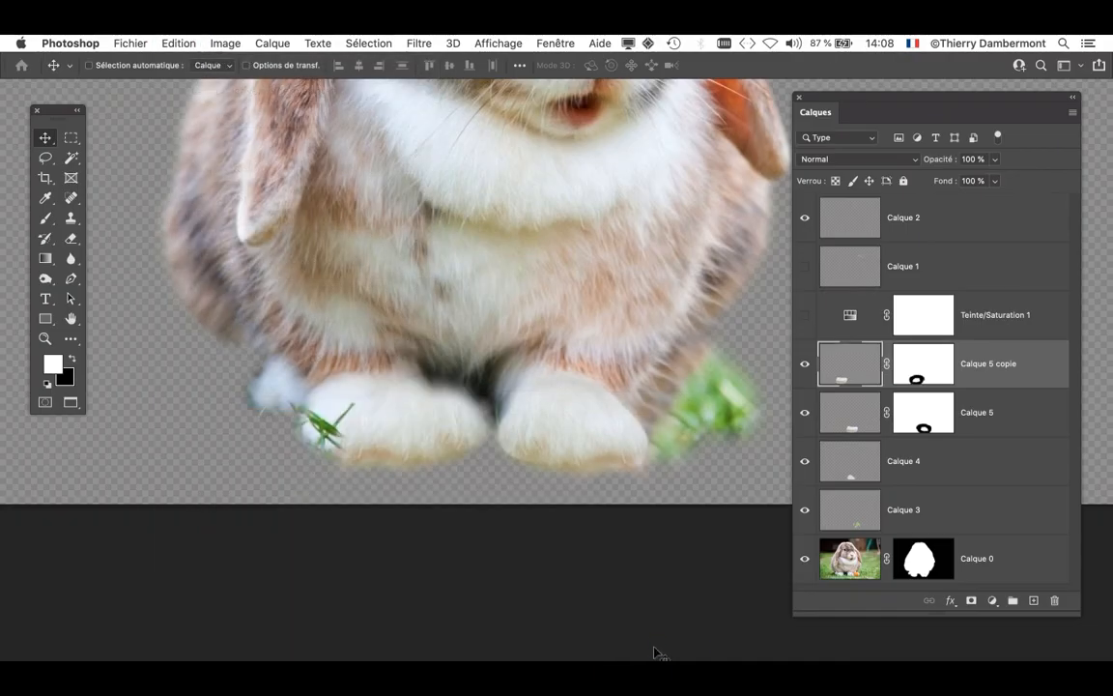
pyautogui.moveTo(439, 440); pyautogui.dragTo(391, 435)
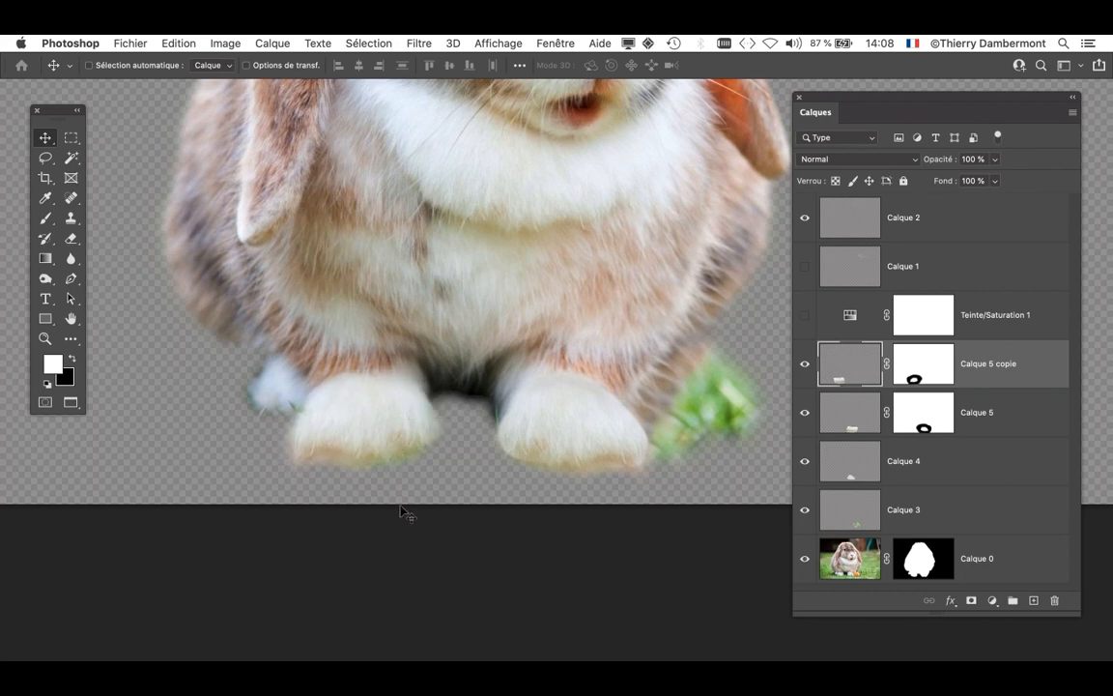
# - Compare the rabbit with the Calque 0 mask off and on, and examine both front paws at different magnifications
pyautogui.keyDown('shift'); pyautogui.click(919, 564); pyautogui.keyUp('shift')
pyautogui.keyDown('shift'); pyautogui.click(918, 565); pyautogui.keyUp('shift')
pyautogui.scroll(-4, 459, 429)
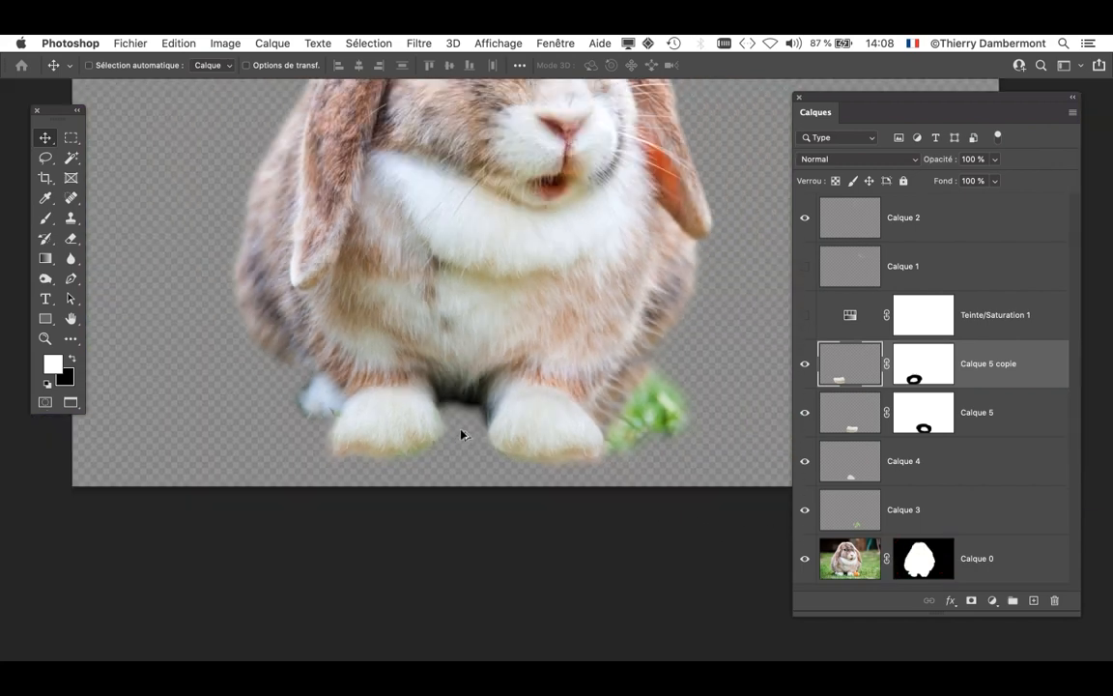
pyautogui.scroll(4, 460, 435)
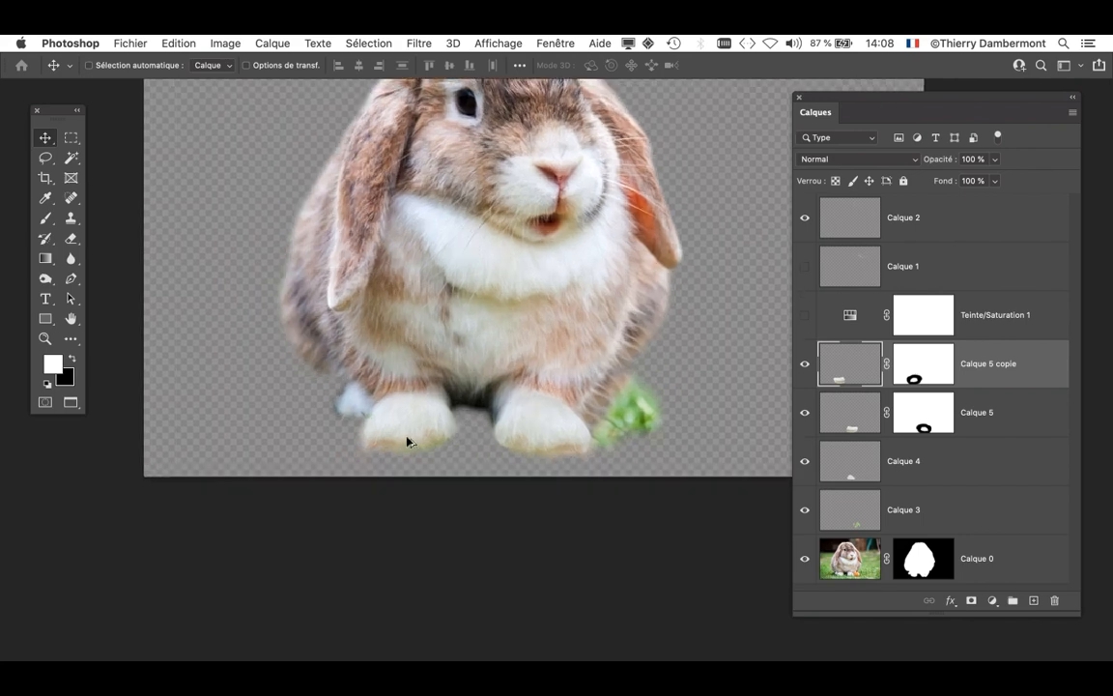
pyautogui.scroll(2, 407, 441)
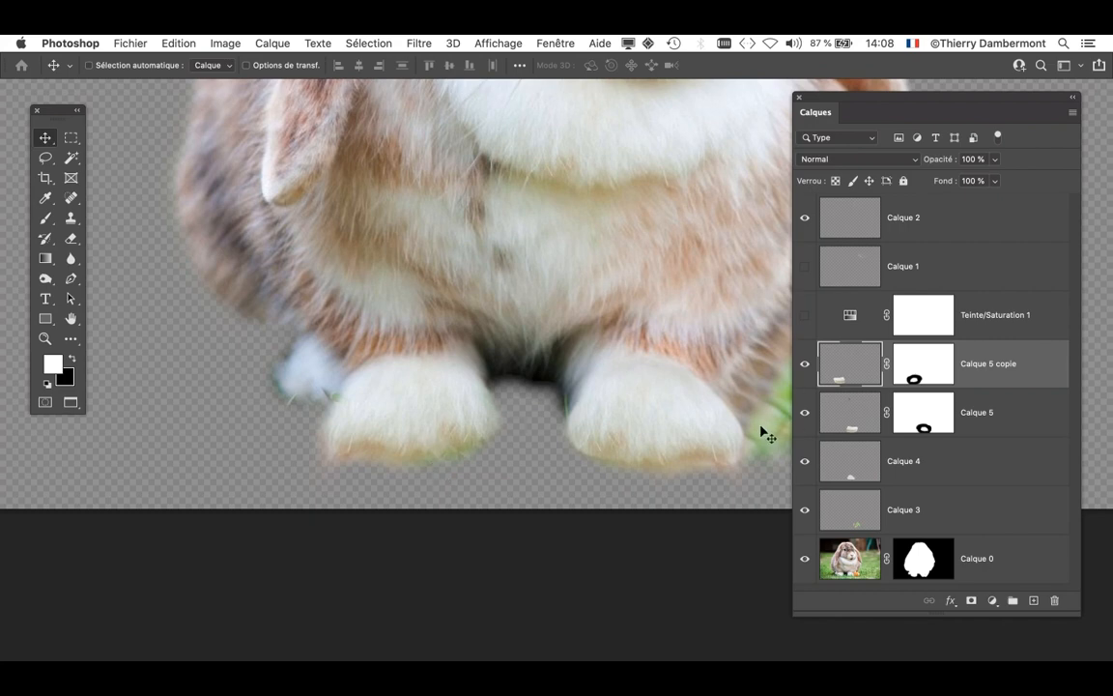
# - Distort Calque 5 copie by its corners so the mirrored fur fits the shape of the paw beneath
pyautogui.click(178, 42)
pyautogui.moveTo(241, 401)
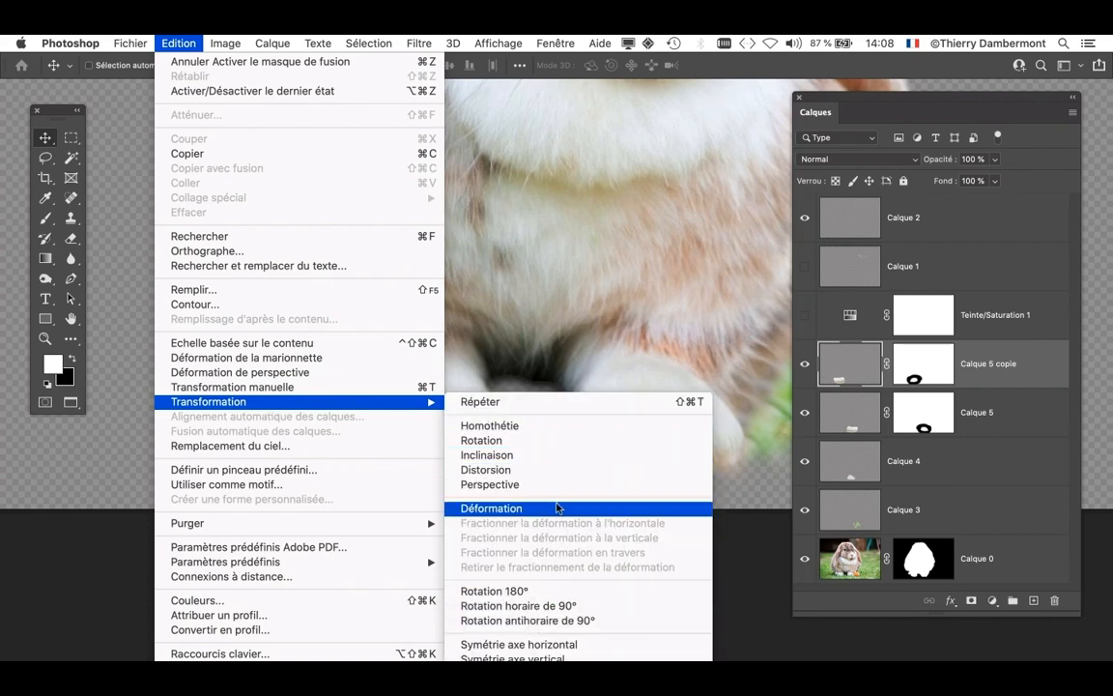
pyautogui.click(544, 470)
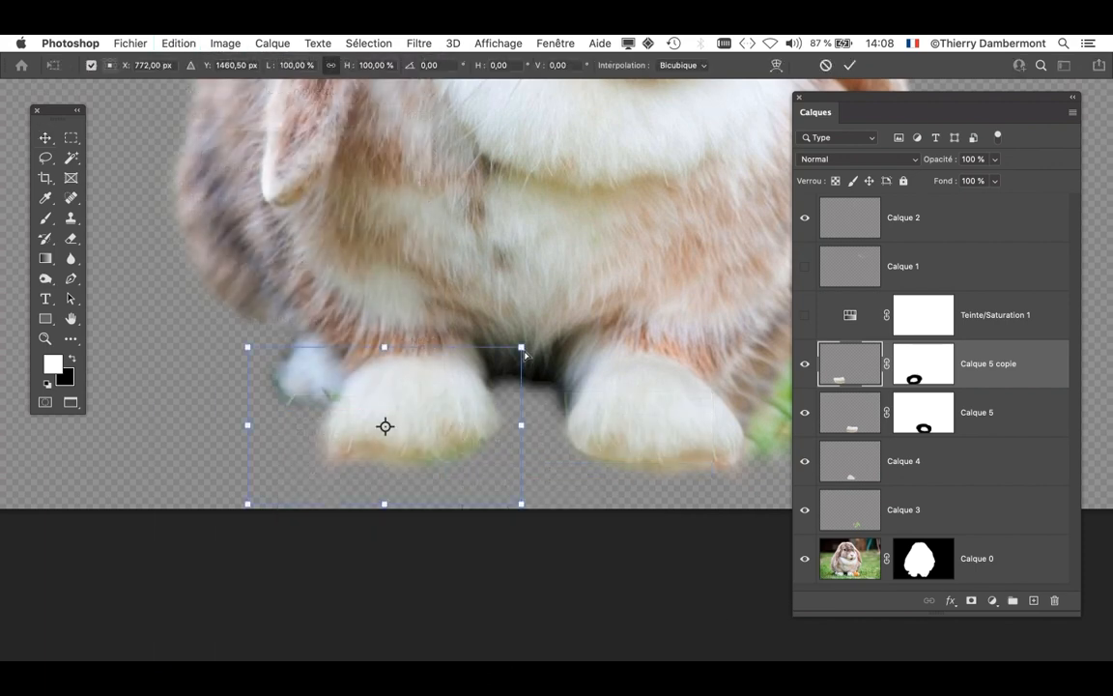
pyautogui.moveTo(523, 353); pyautogui.dragTo(521, 339)
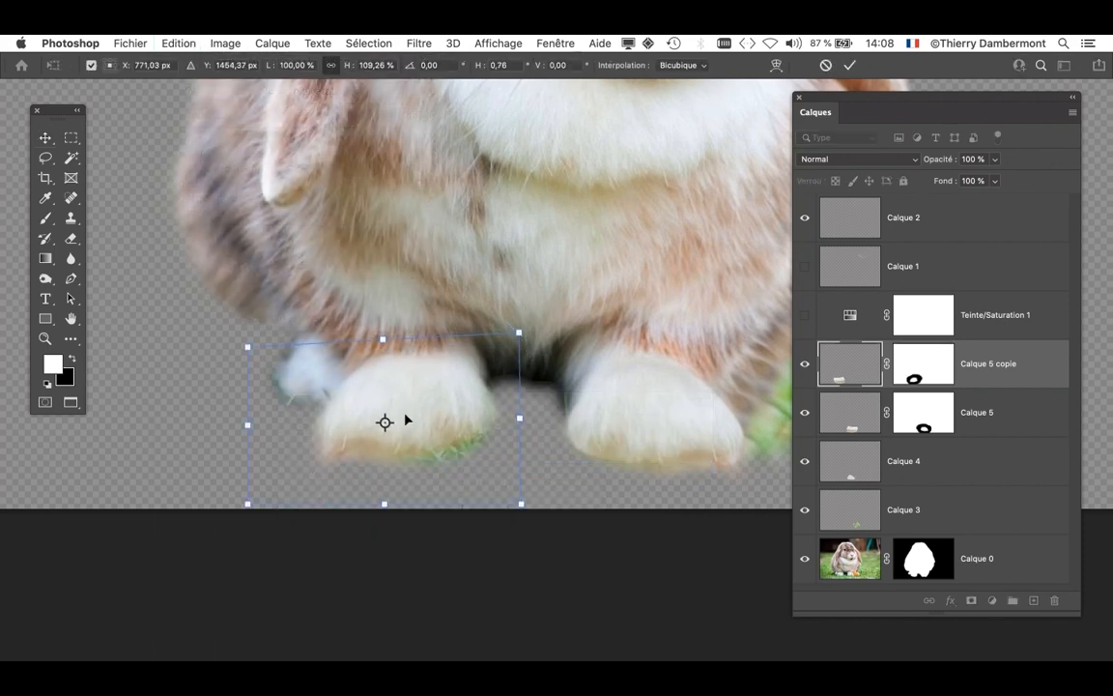
pyautogui.moveTo(248, 504); pyautogui.dragTo(259, 524)
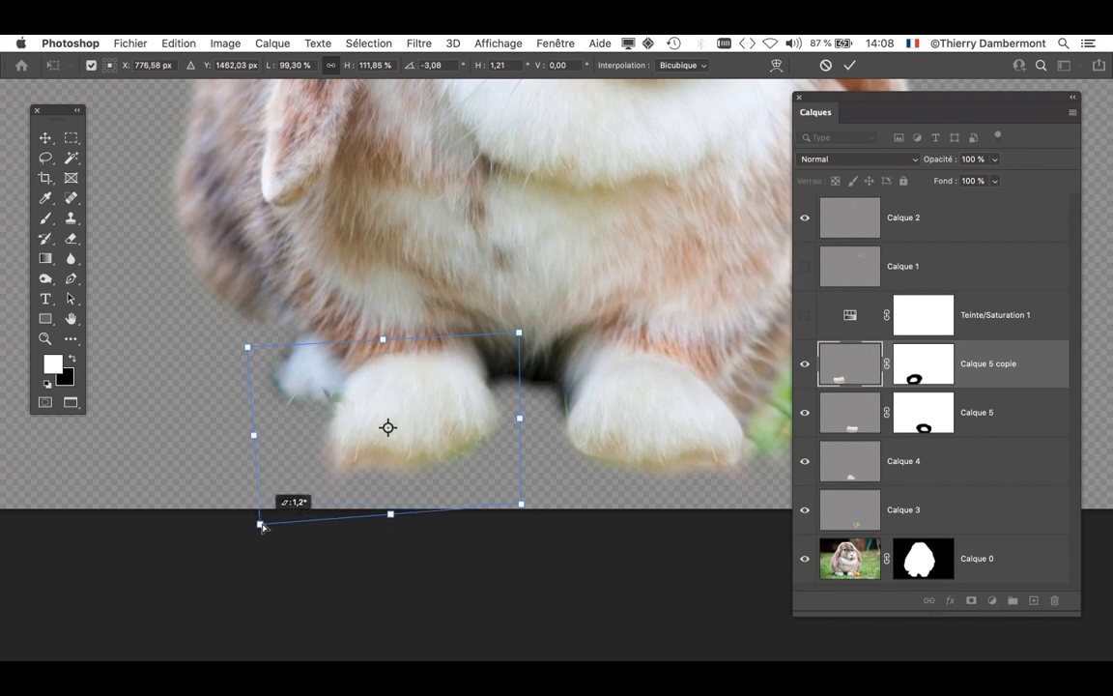
pyautogui.moveTo(251, 342); pyautogui.dragTo(235, 331)
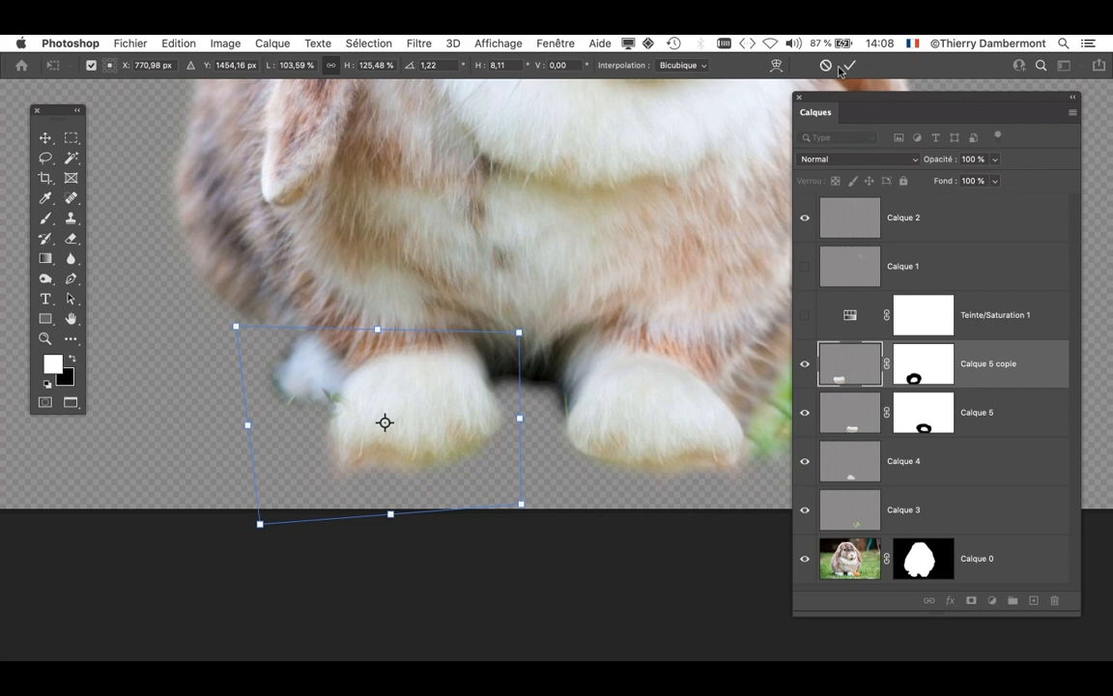
pyautogui.click(846, 66)
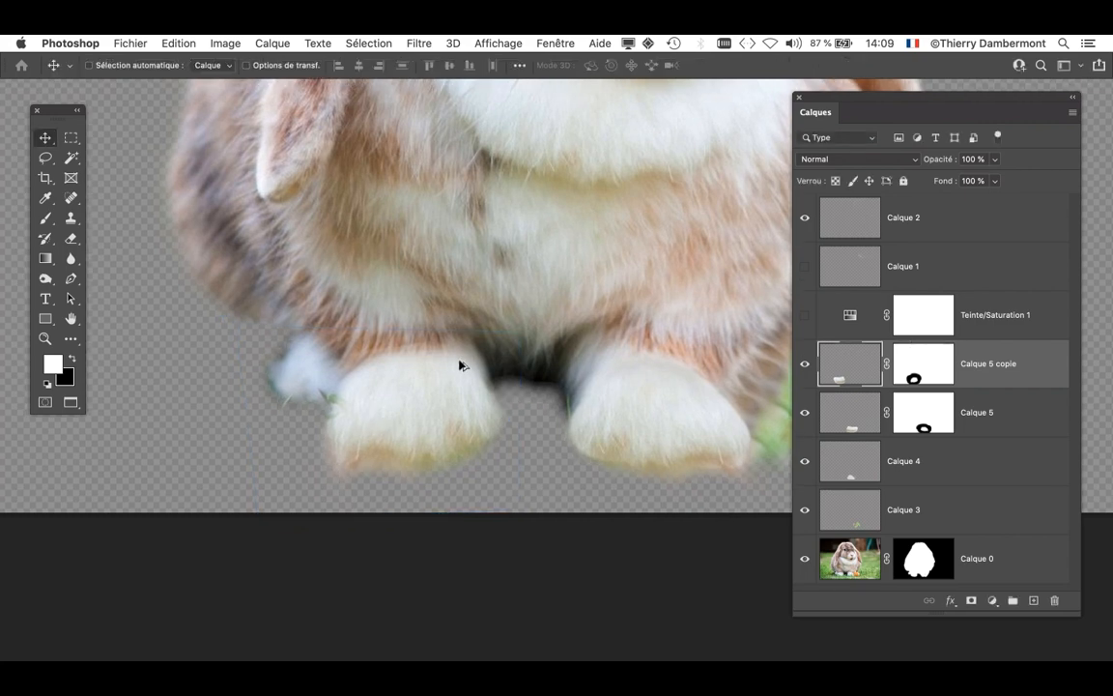
# - Make the mask of Calque 5 copie ready for the Brush and examine the blended paws up close and on the whole rabbit
pyautogui.scroll(5, 459, 362)
pyautogui.click(924, 370)
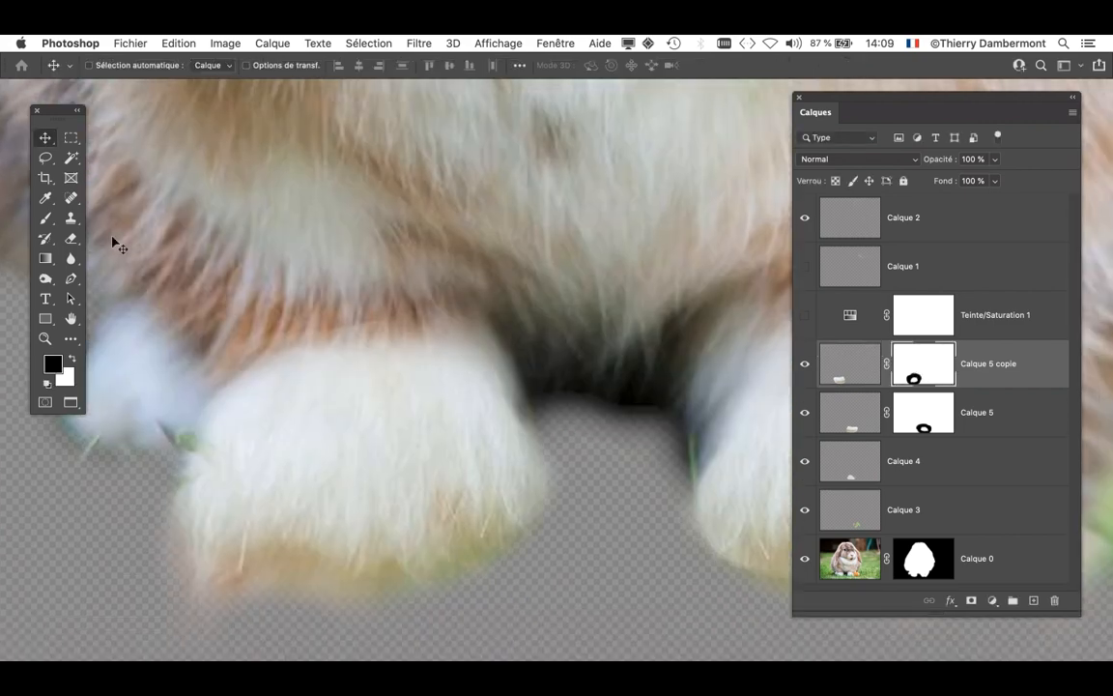
pyautogui.click(46, 218)
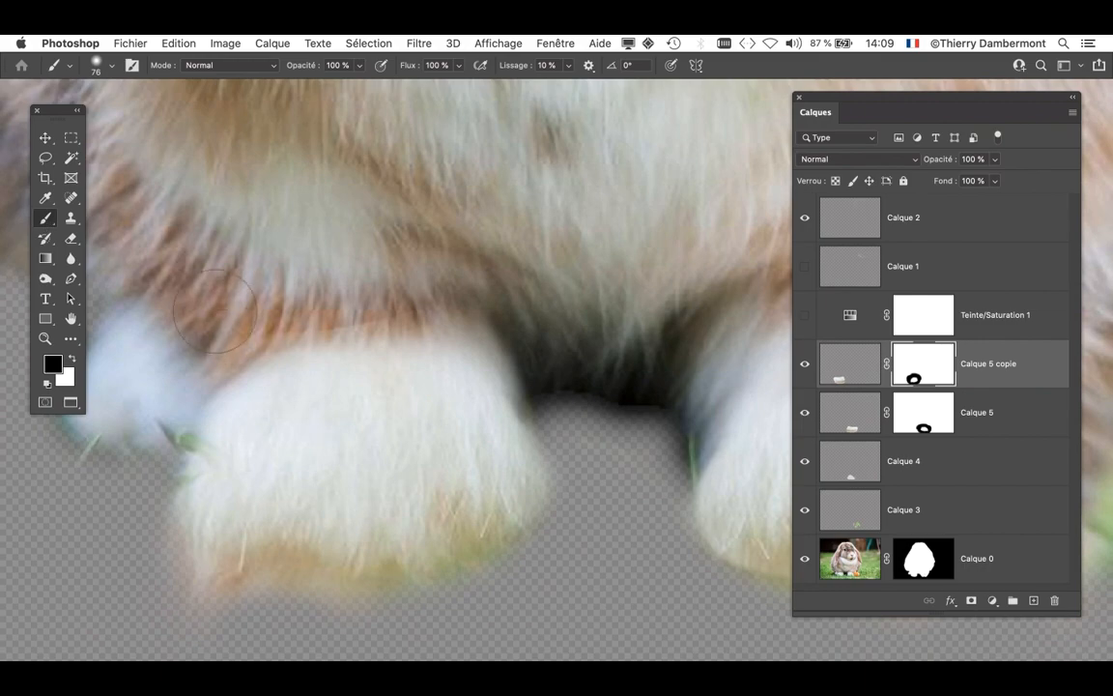
pyautogui.scroll(-2, 596, 396)
pyautogui.scroll(-5, 596, 397)
pyautogui.moveTo(591, 403); pyautogui.dragTo(494, 456)
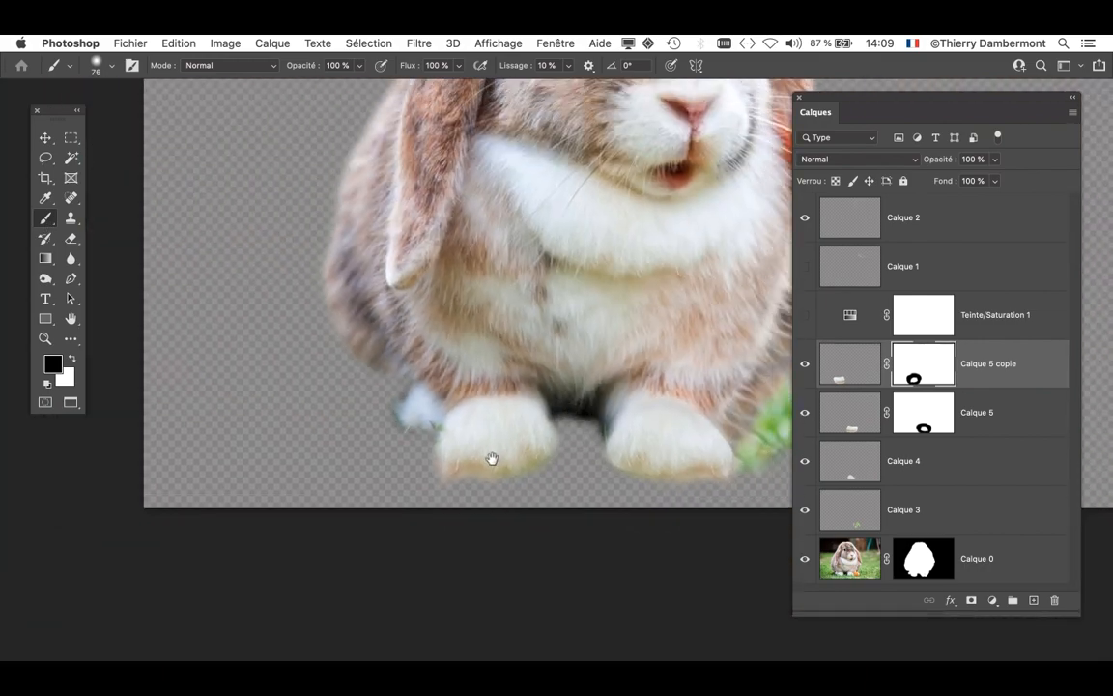
pyautogui.scroll(-5, 494, 455)
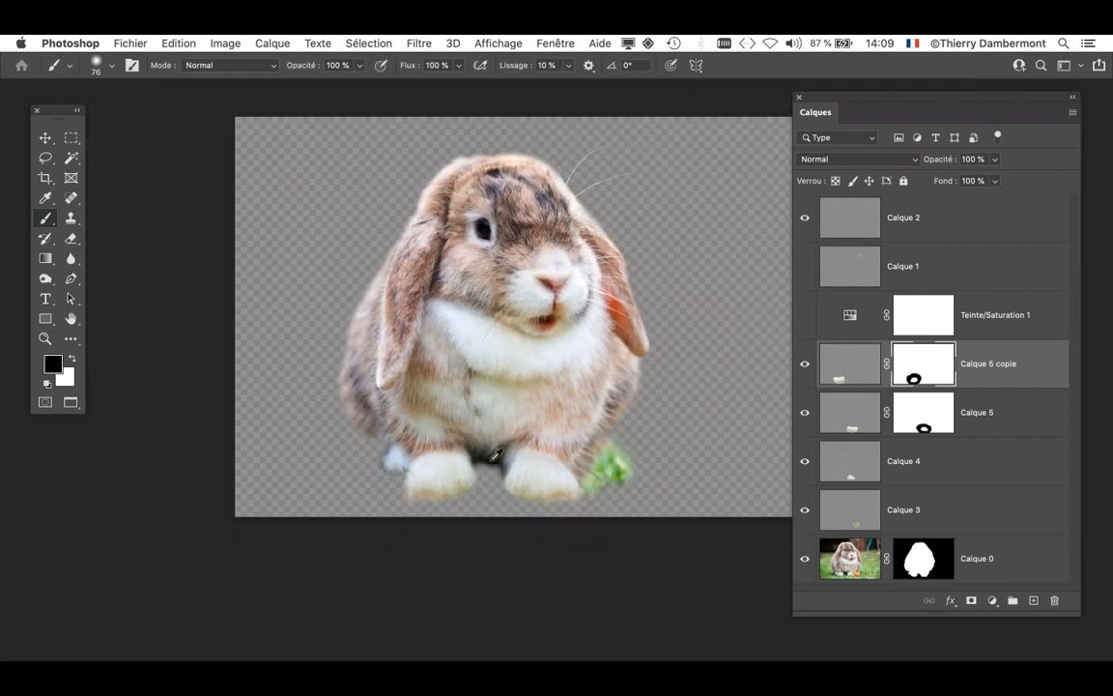
pyautogui.moveTo(441, 413); pyautogui.dragTo(360, 415)
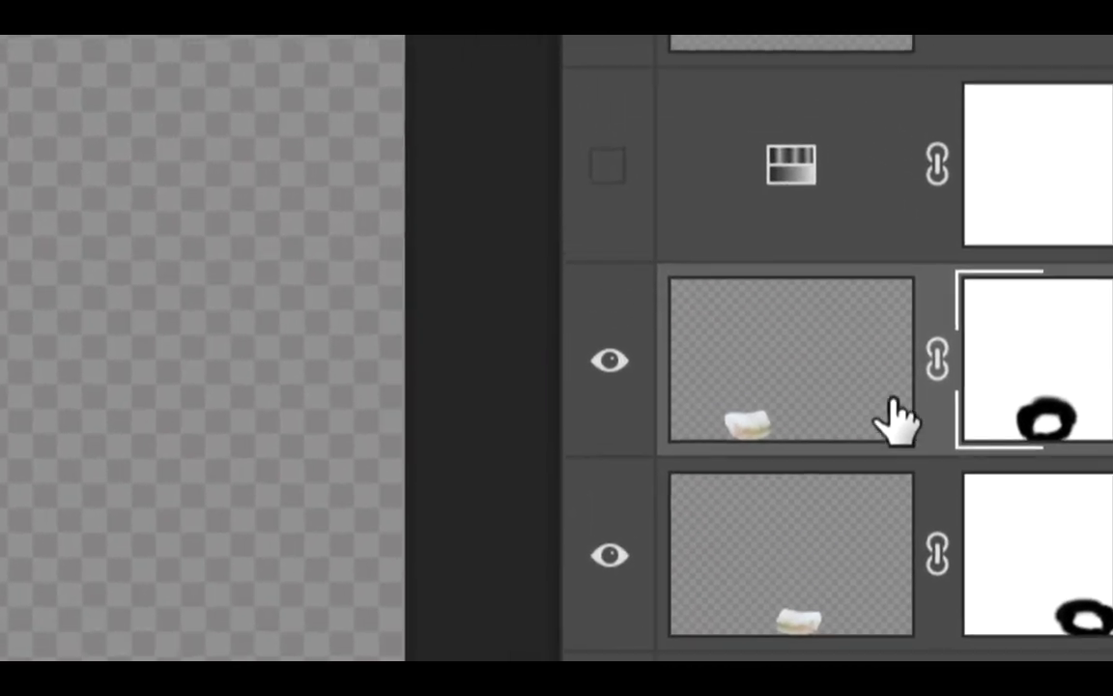
# - Group the layers from Calque 5 copie down to Calque 0
pyautogui.click(889, 413)
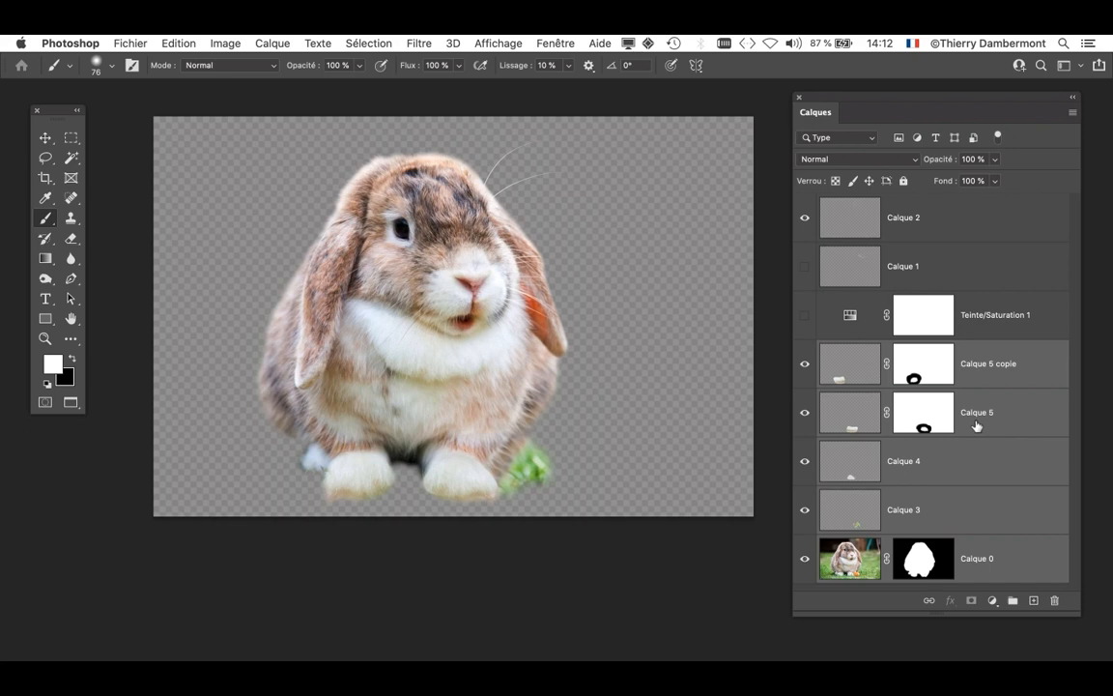
pyautogui.moveTo(849, 97); pyautogui.dragTo(677, 75)
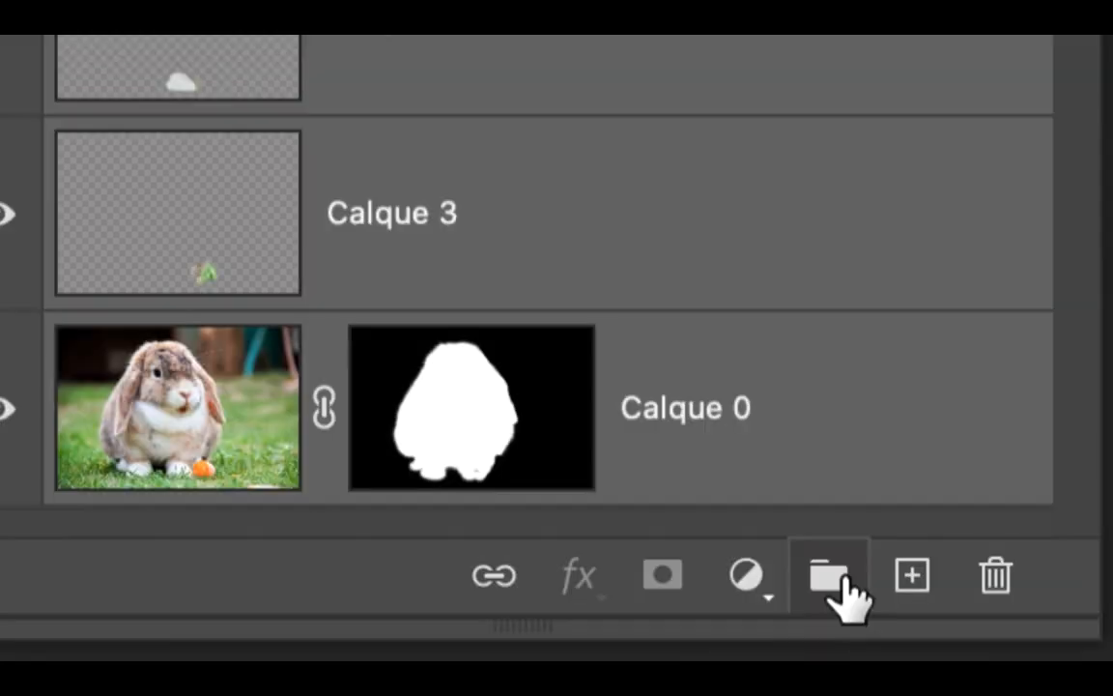
pyautogui.click(843, 579)
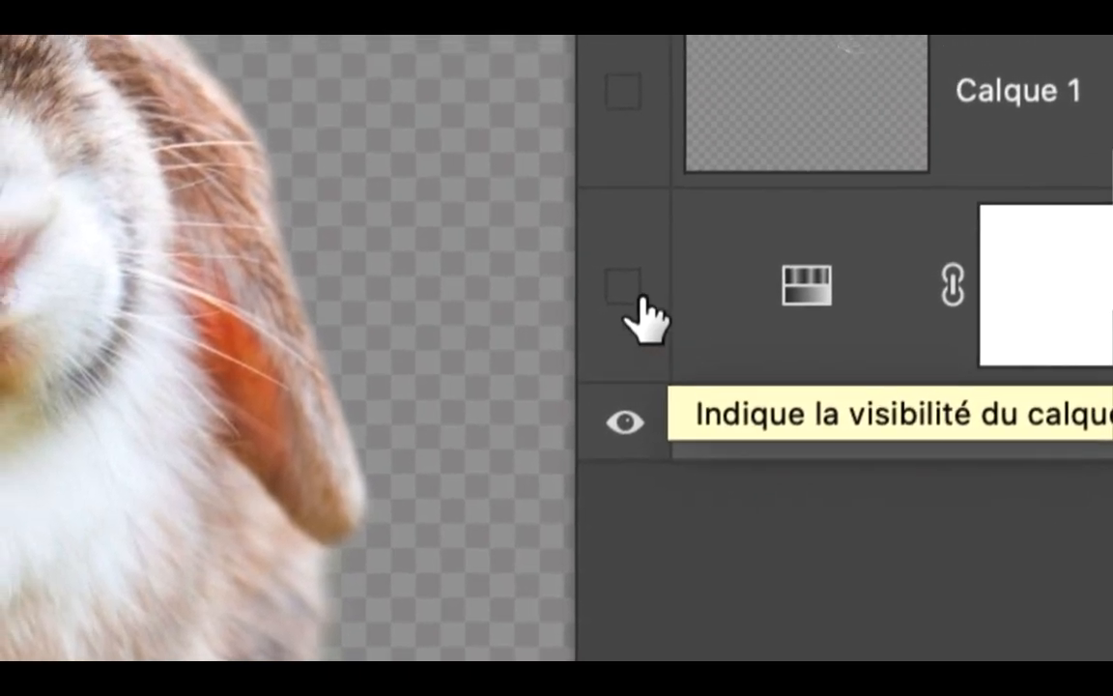
# - Show the Teinte/Saturation 1 adjustment layer and compare the rabbit's fur with and without it
pyautogui.click(586, 249)
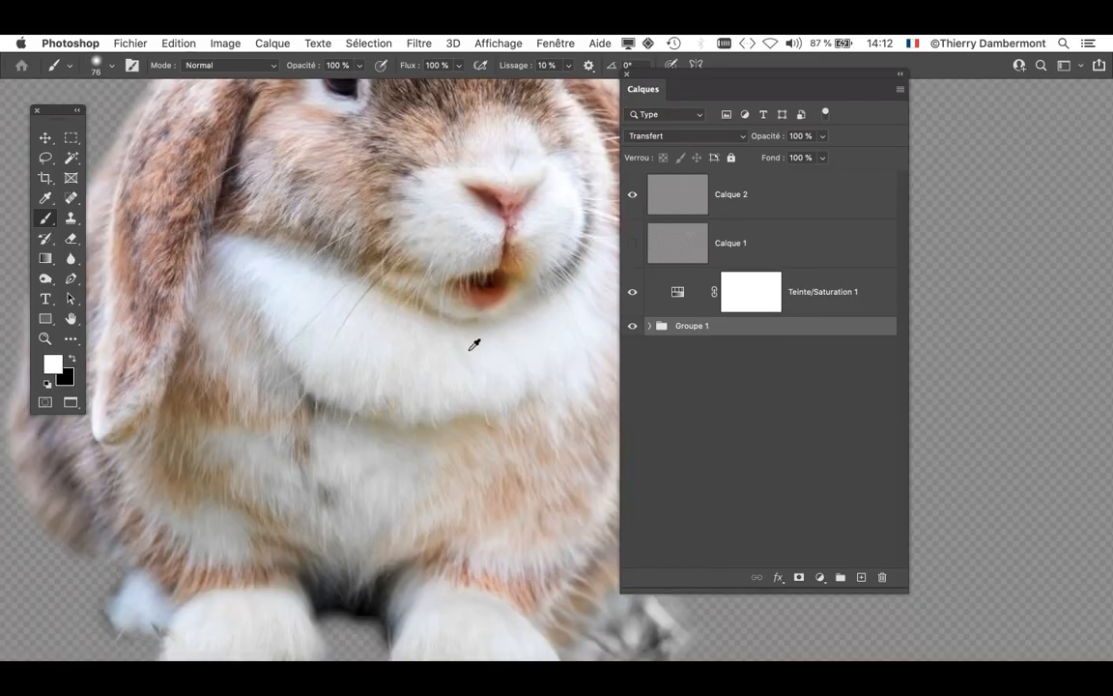
pyautogui.click(633, 298)
pyautogui.click(633, 297)
pyautogui.click(633, 297)
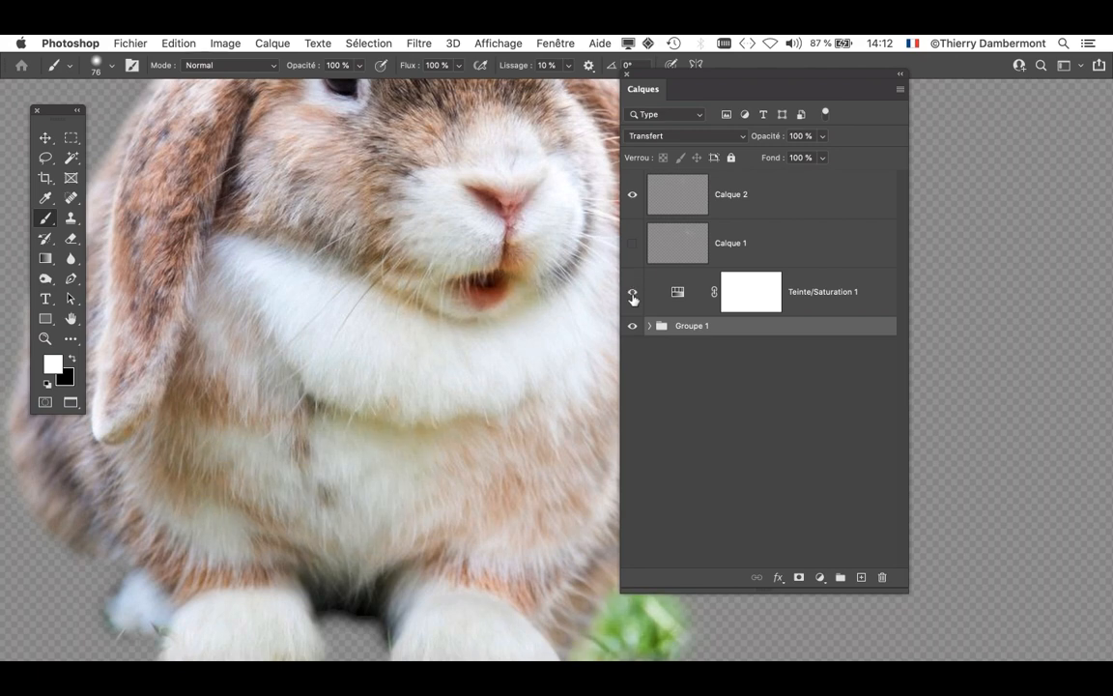
pyautogui.click(633, 297)
pyautogui.moveTo(638, 74); pyautogui.dragTo(807, 83)
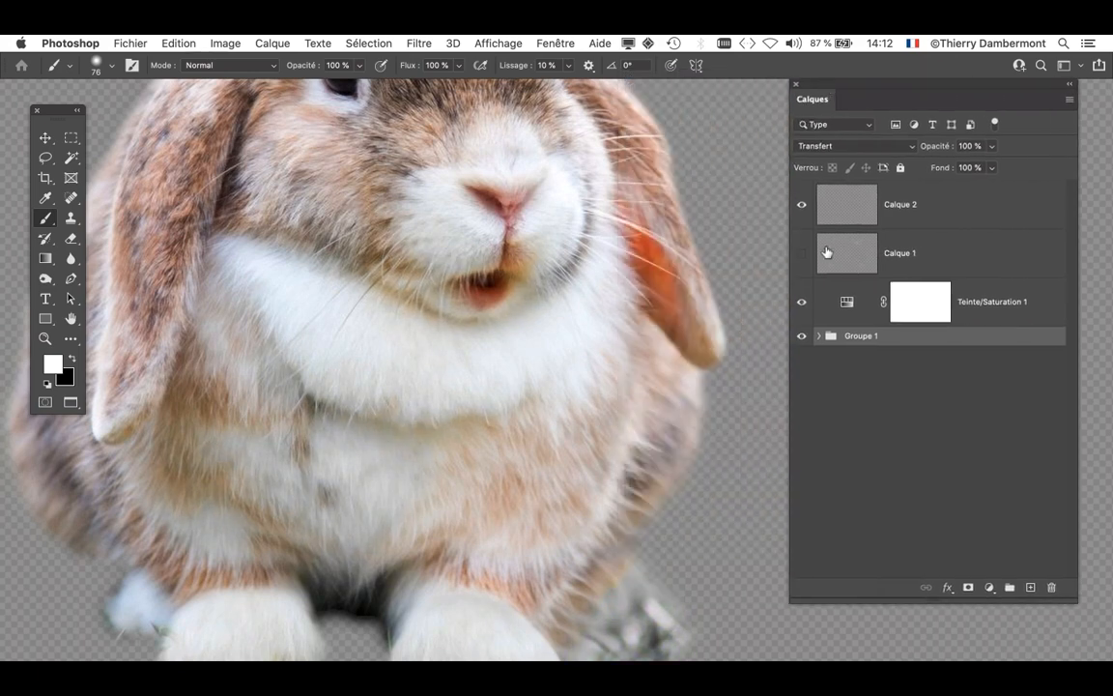
pyautogui.click(802, 302)
pyautogui.click(802, 303)
pyautogui.scroll(-2, 552, 399)
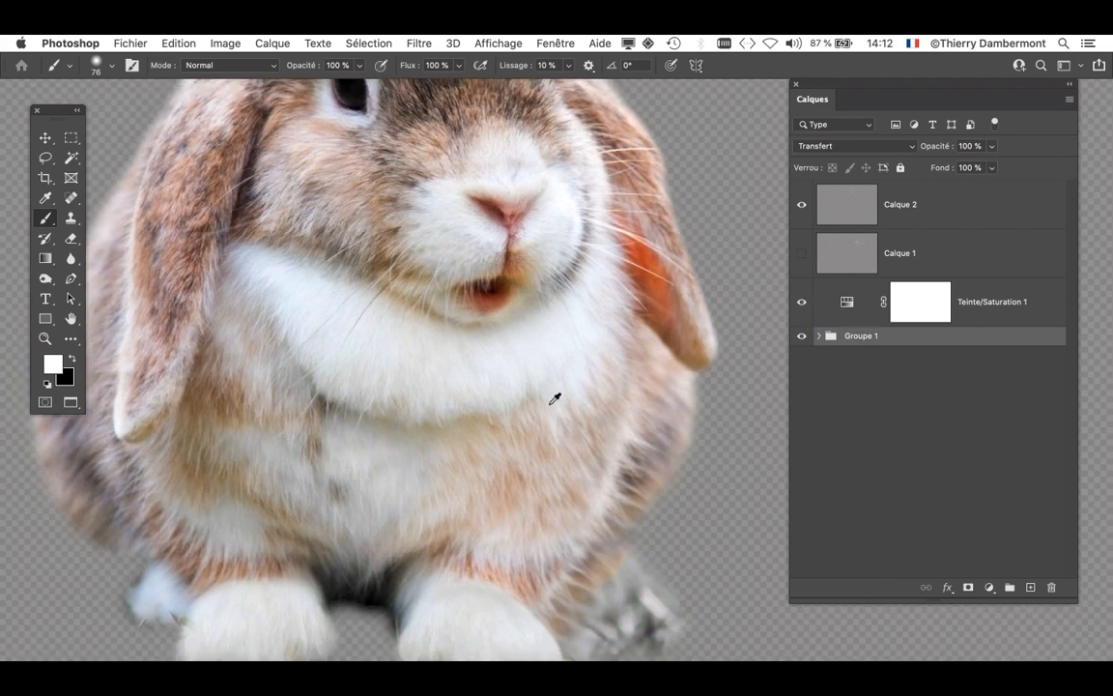
# - Expand Groupe 1 and move the layer mask of Calque 0 onto the group
pyautogui.click(818, 336)
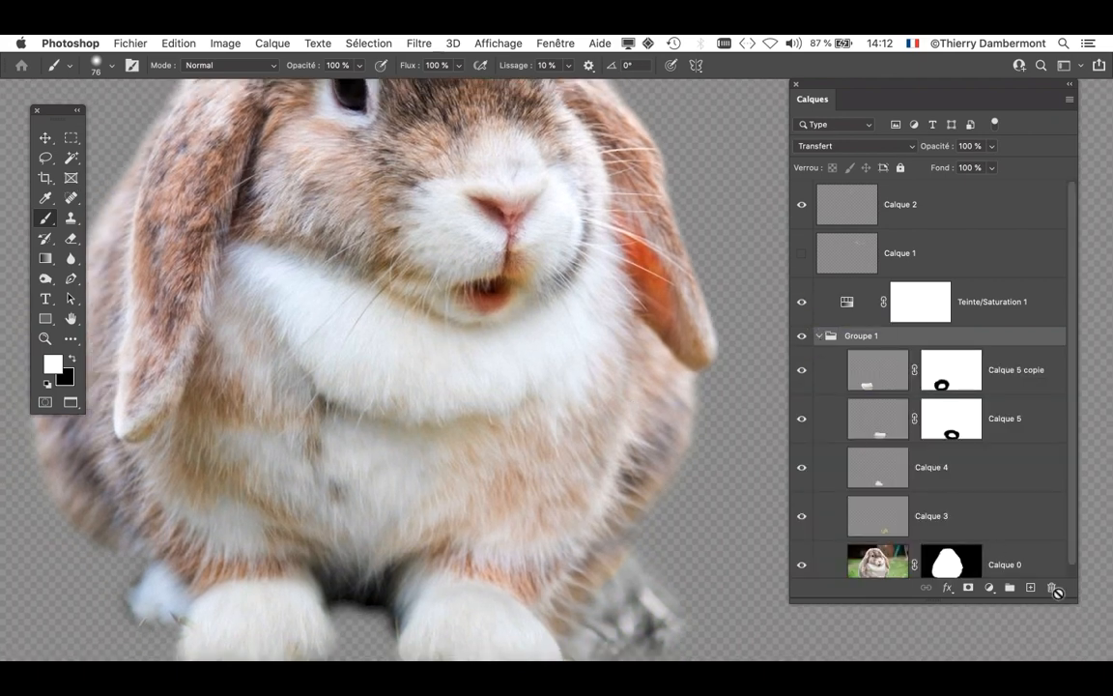
pyautogui.moveTo(1080, 606); pyautogui.dragTo(1082, 667)
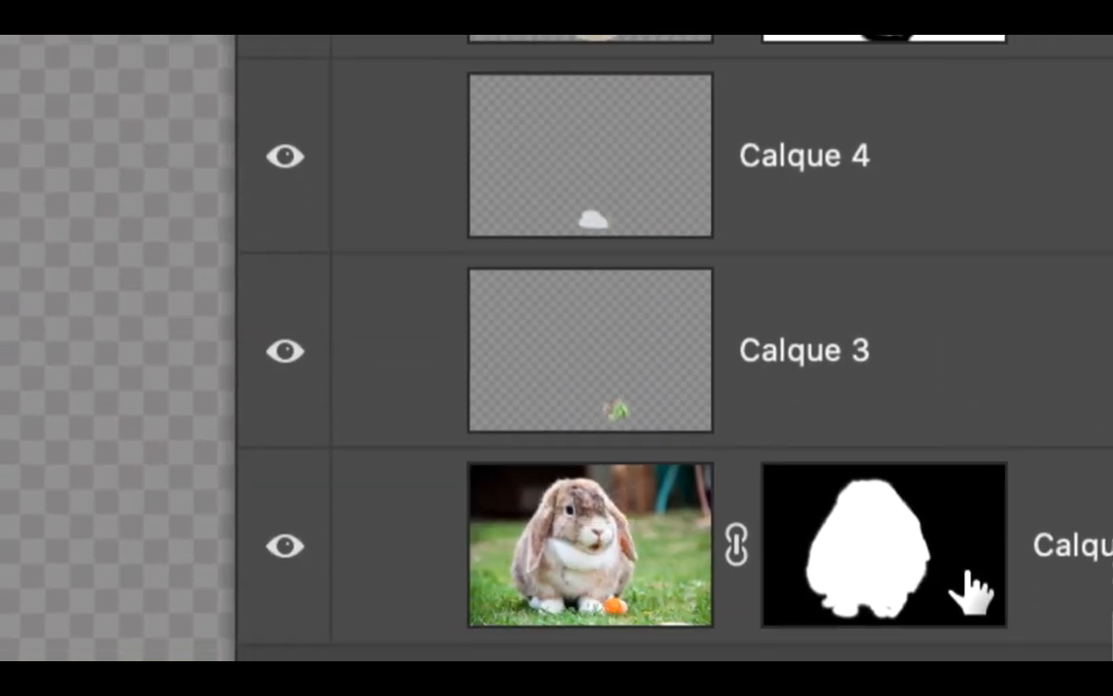
pyautogui.moveTo(959, 588); pyautogui.dragTo(903, 375)
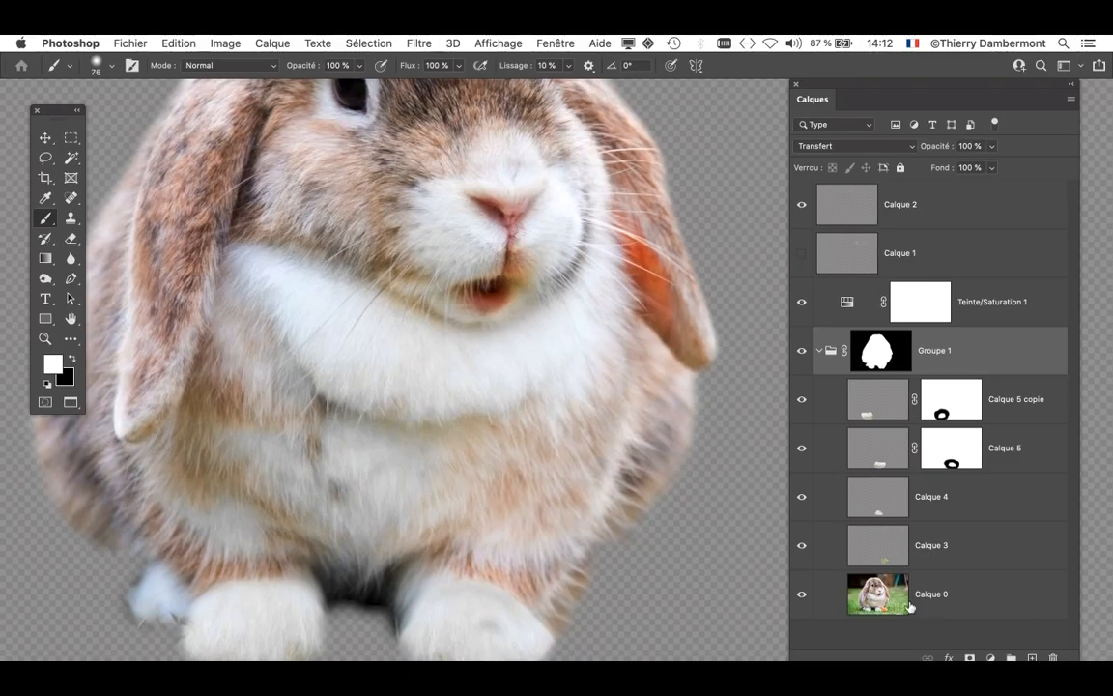
# - Review the layers stored in Groupe 1 and examine the whole cut-out rabbit with the group collapsed and expanded
pyautogui.moveTo(909, 606); pyautogui.dragTo(891, 560)
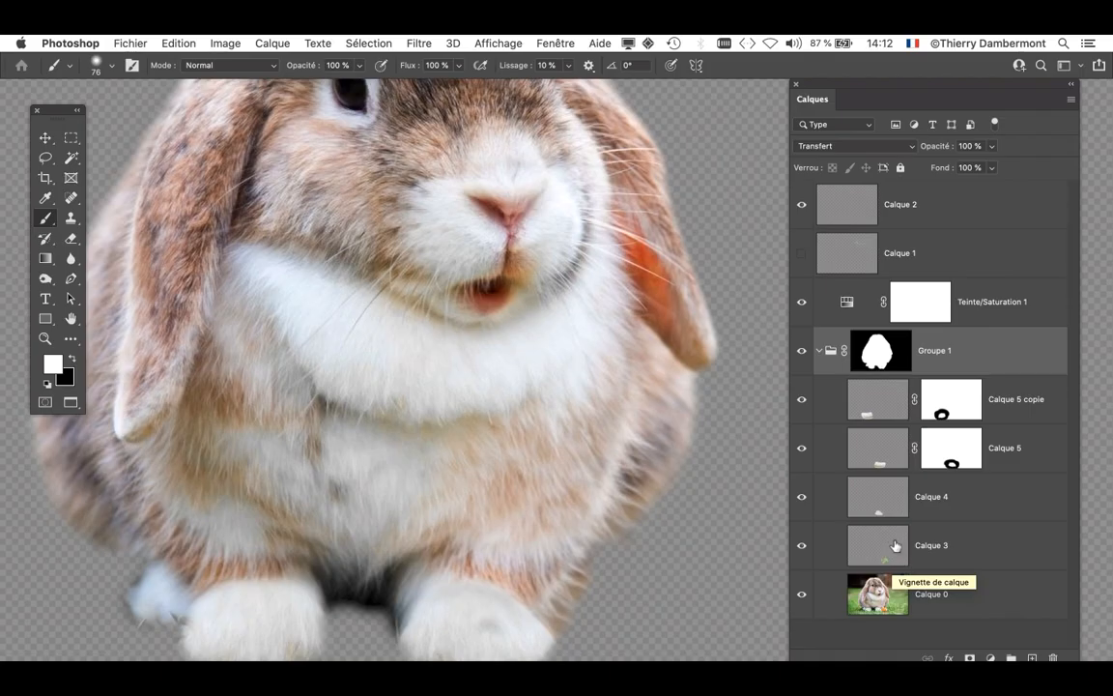
pyautogui.scroll(-5, 477, 589)
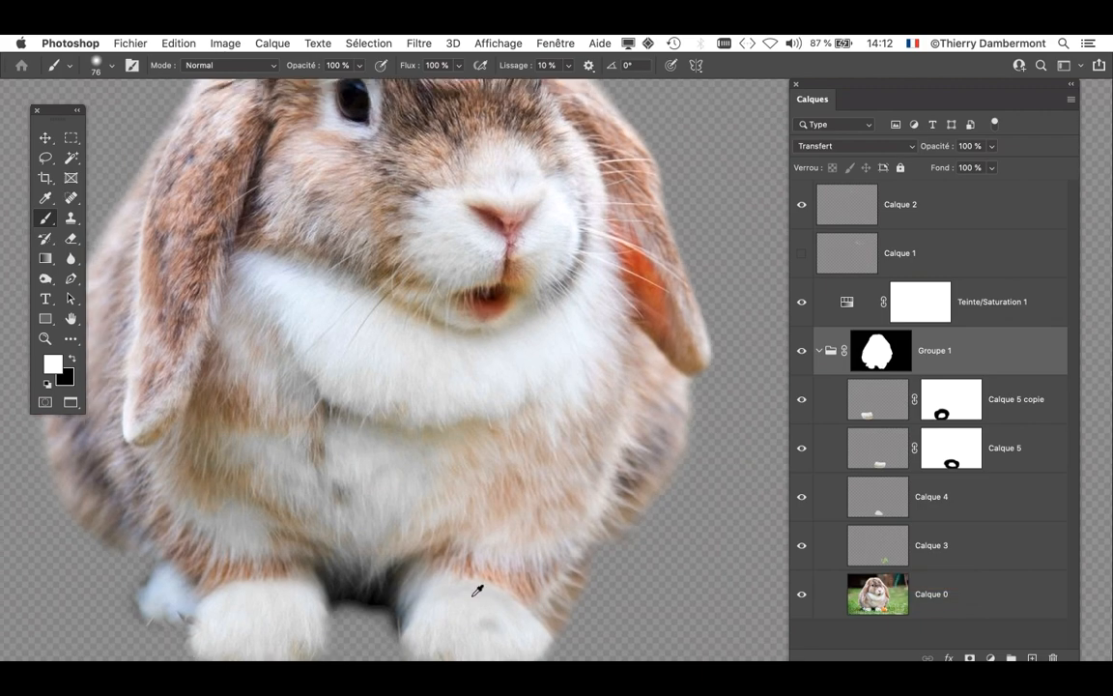
pyautogui.click(819, 351)
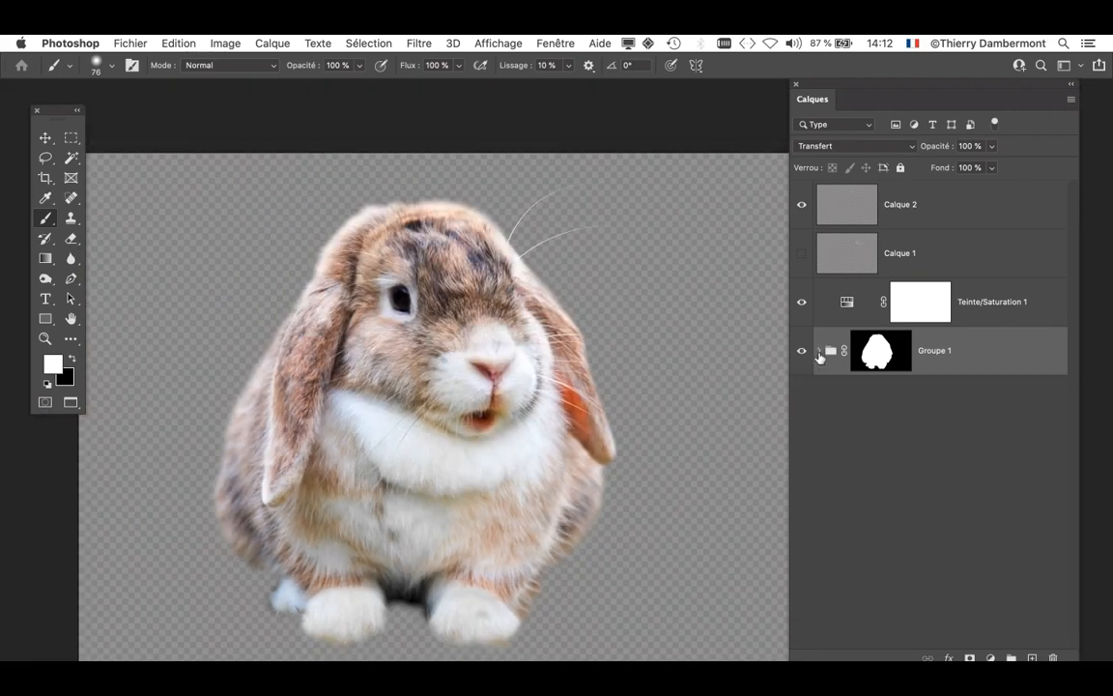
pyautogui.click(819, 352)
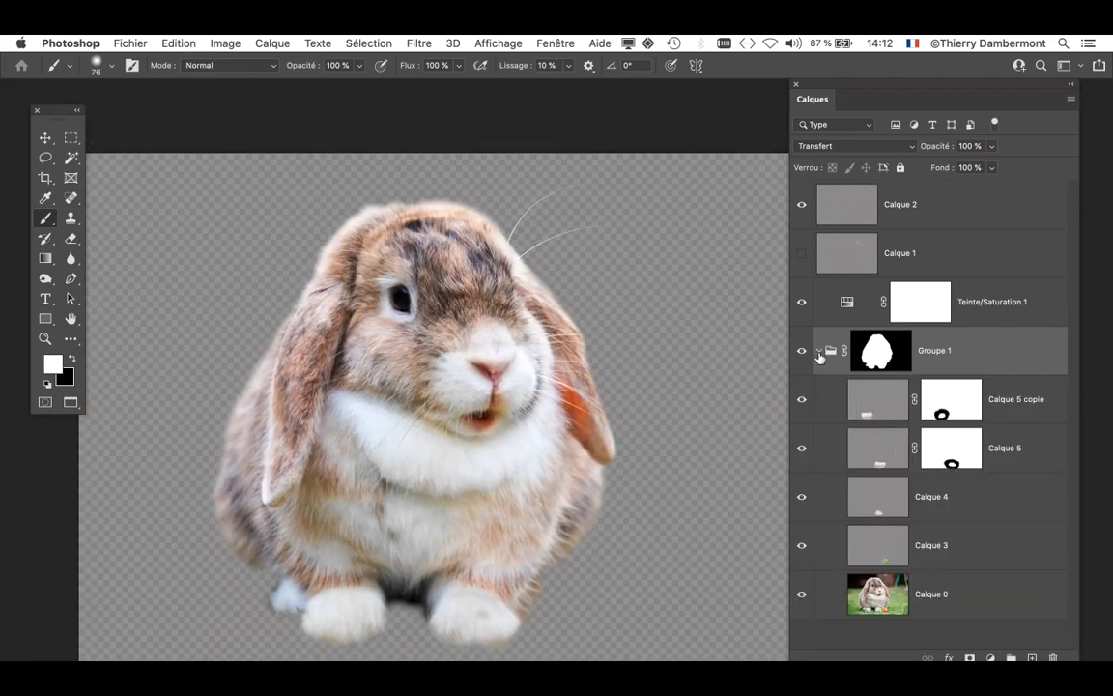
pyautogui.click(819, 351)
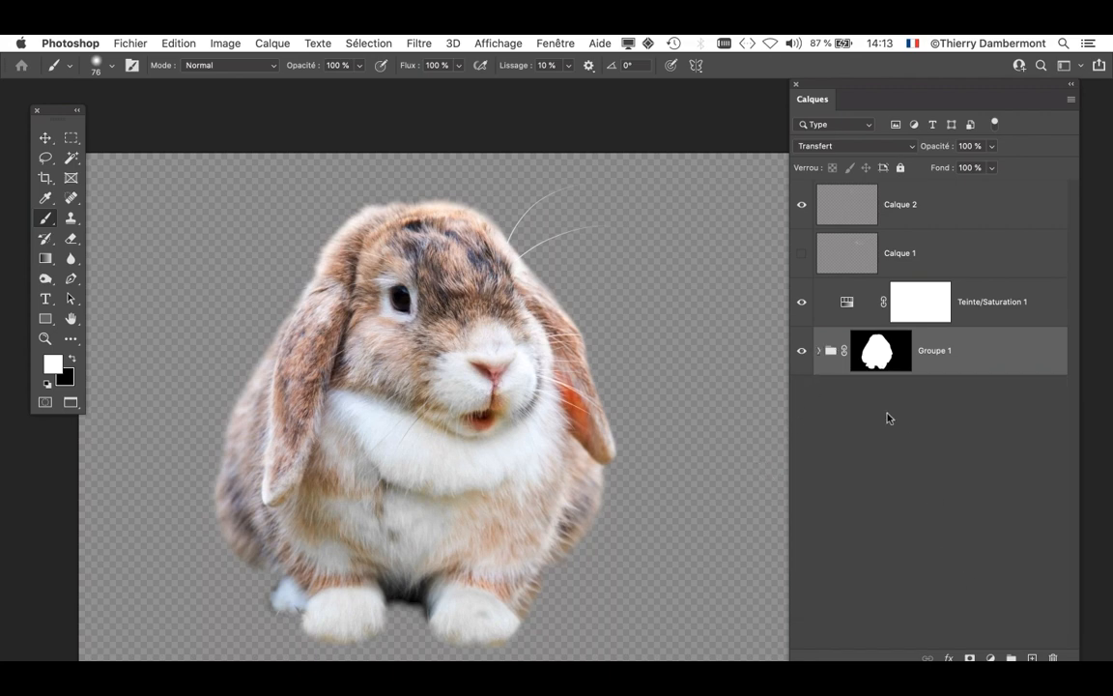
pyautogui.click(819, 351)
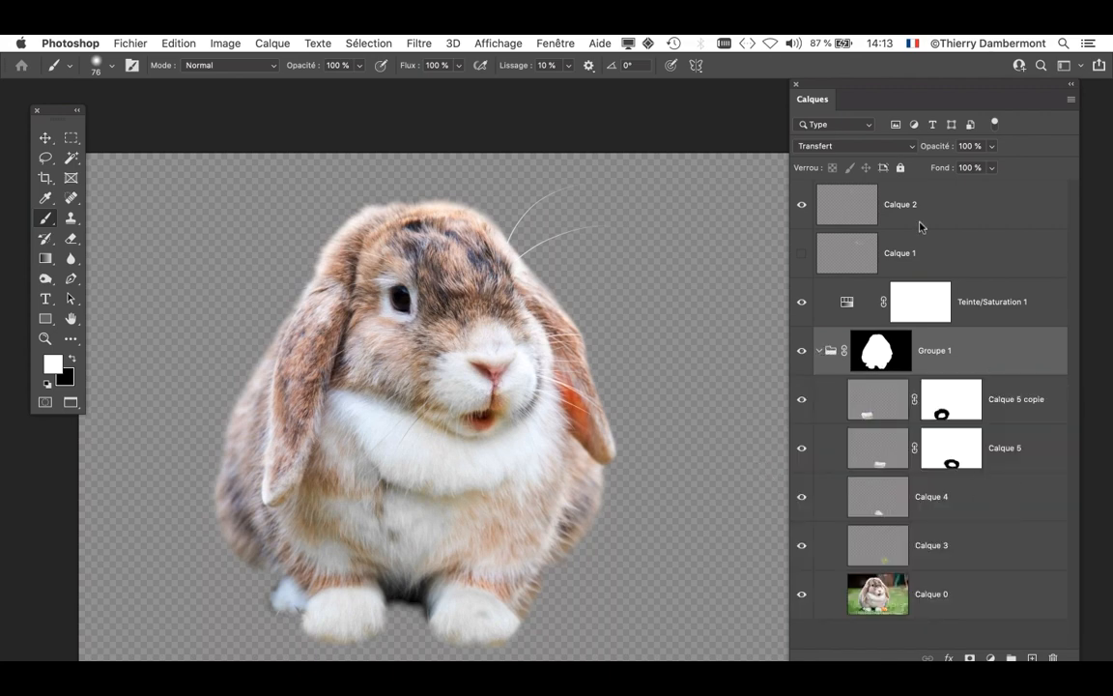
# - Reposition and resize the floating layer list to fit its contents, and collapse Groupe 1
pyautogui.moveTo(830, 88); pyautogui.dragTo(755, 62)
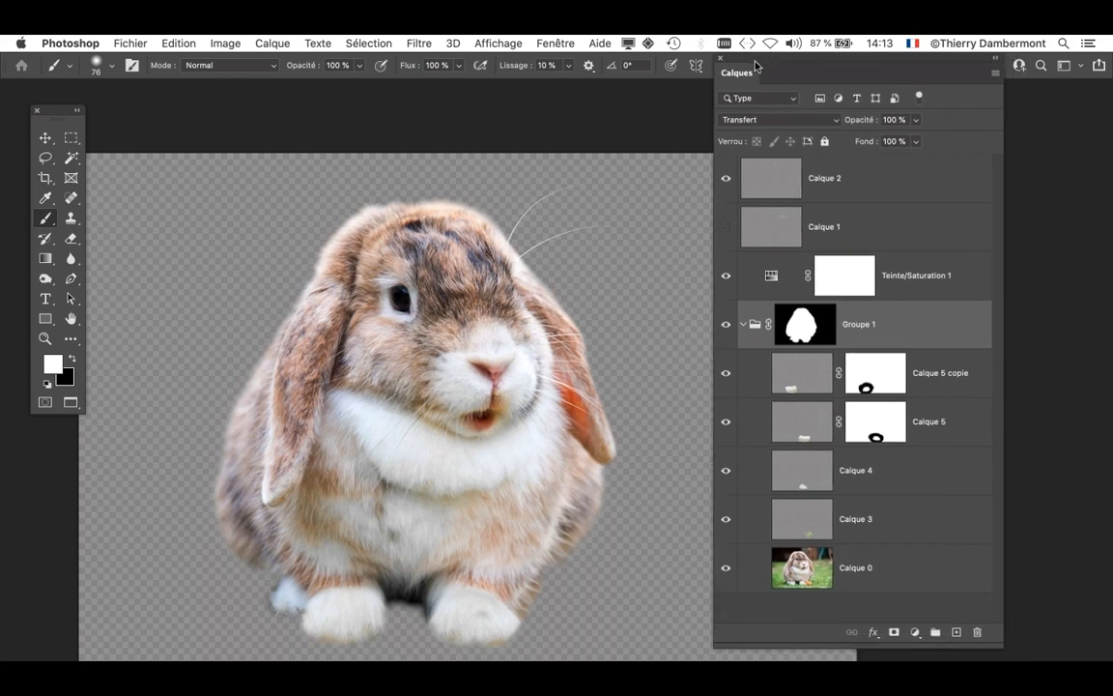
pyautogui.moveTo(1002, 647); pyautogui.dragTo(1057, 665)
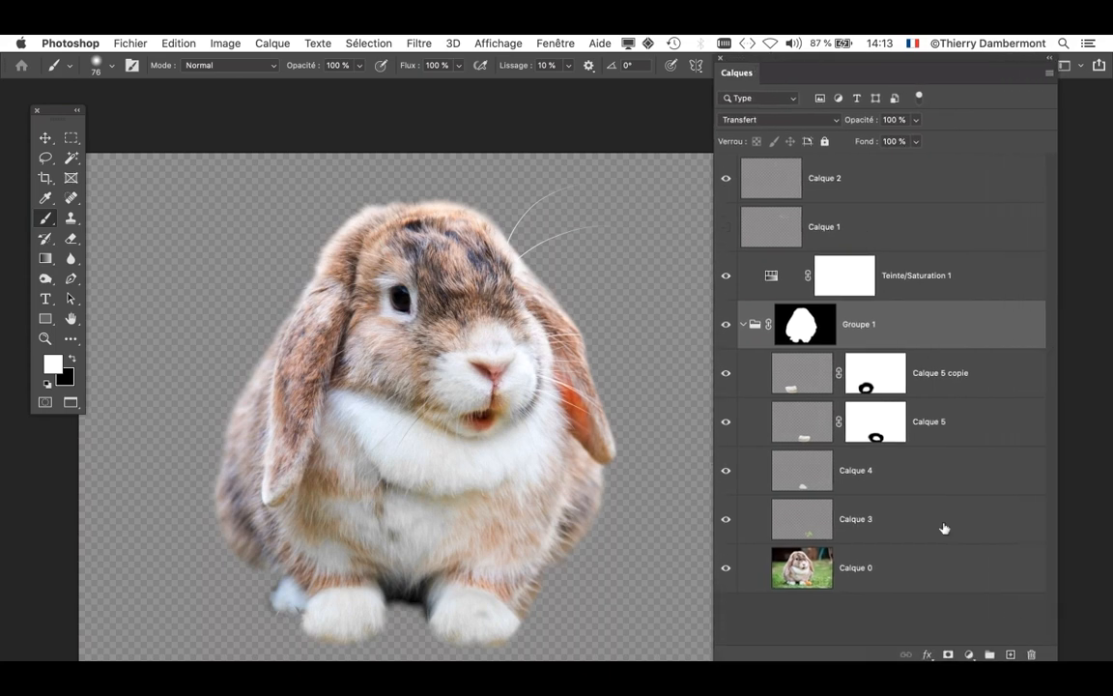
pyautogui.click(742, 324)
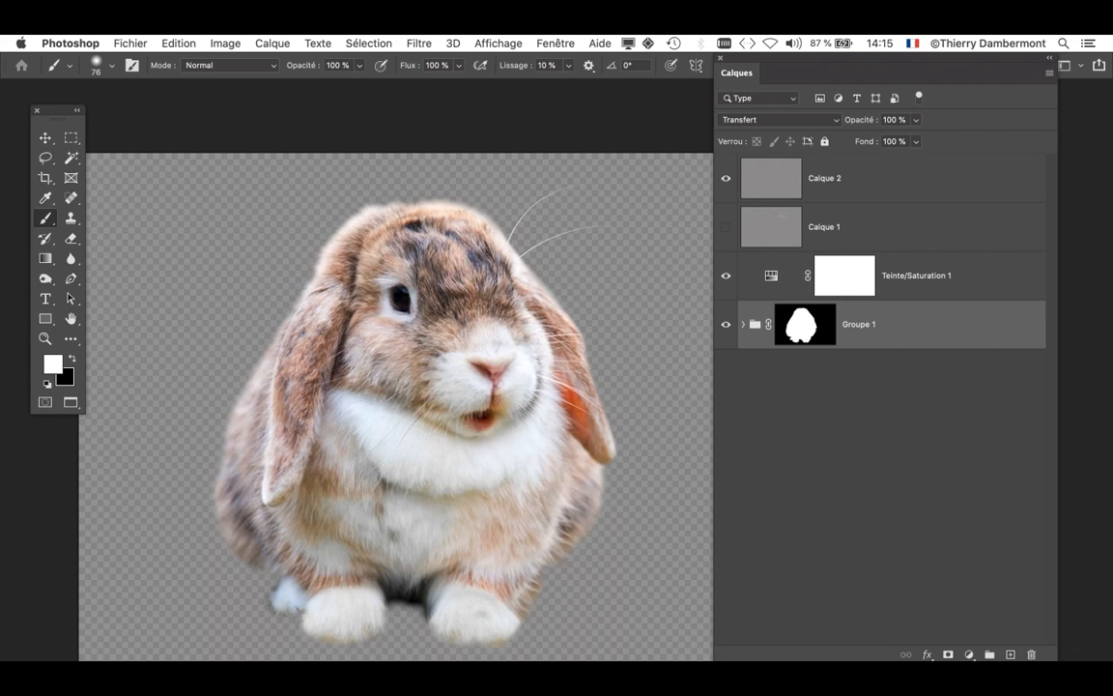
pyautogui.moveTo(1057, 660); pyautogui.dragTo(1011, 532)
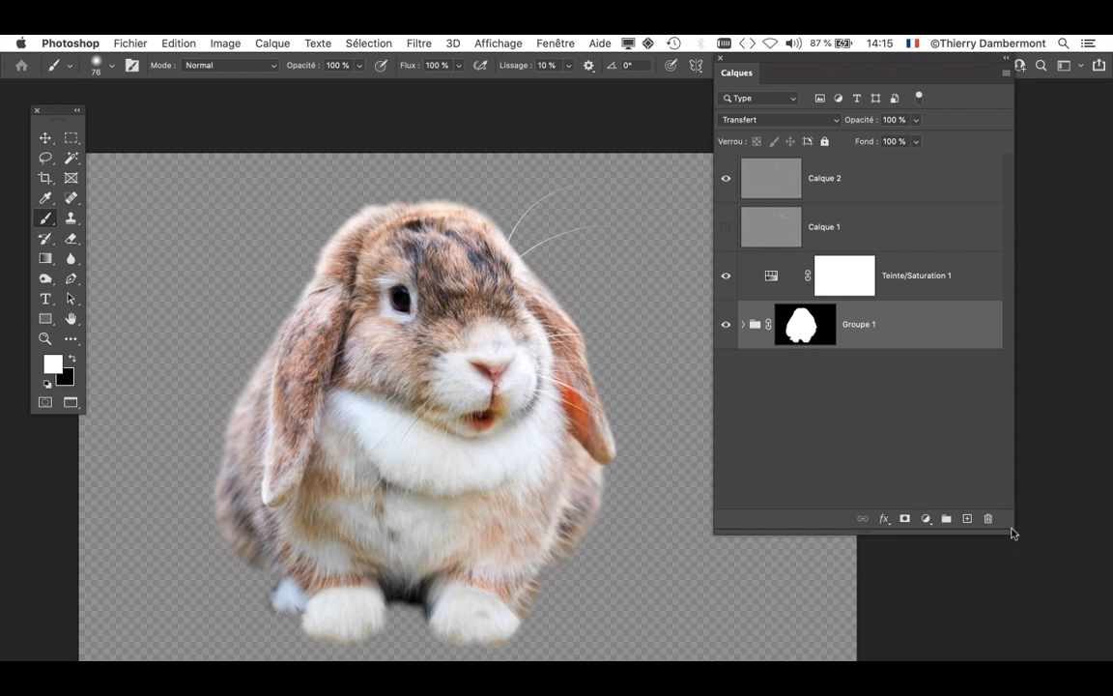
# - Compare the rabbit with and without Calque 1 and Calque 2, leaving Calque 1 hidden and Calque 2 visible
pyautogui.click(725, 227)
pyautogui.click(726, 227)
pyautogui.click(725, 180)
pyautogui.click(725, 179)
pyautogui.click(725, 181)
pyautogui.click(725, 180)
# - Save the layered document under the new name lop_eared_rabbit_hare-06.psd in Photoshop format
pyautogui.click(127, 43)
pyautogui.click(169, 217)
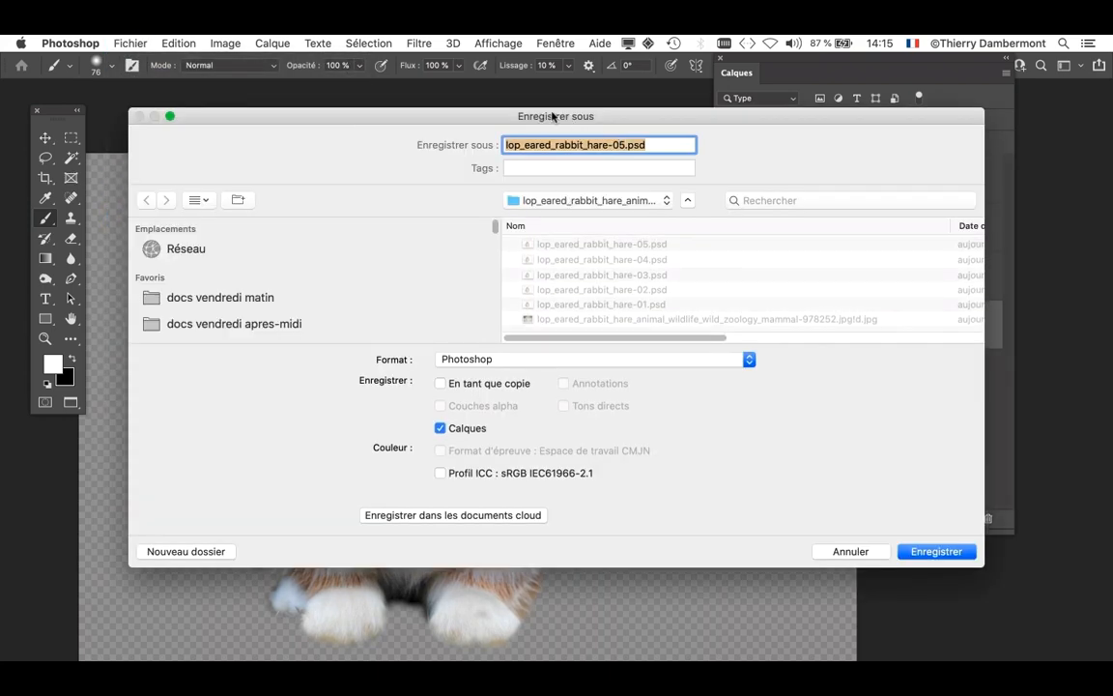
pyautogui.click(635, 145)
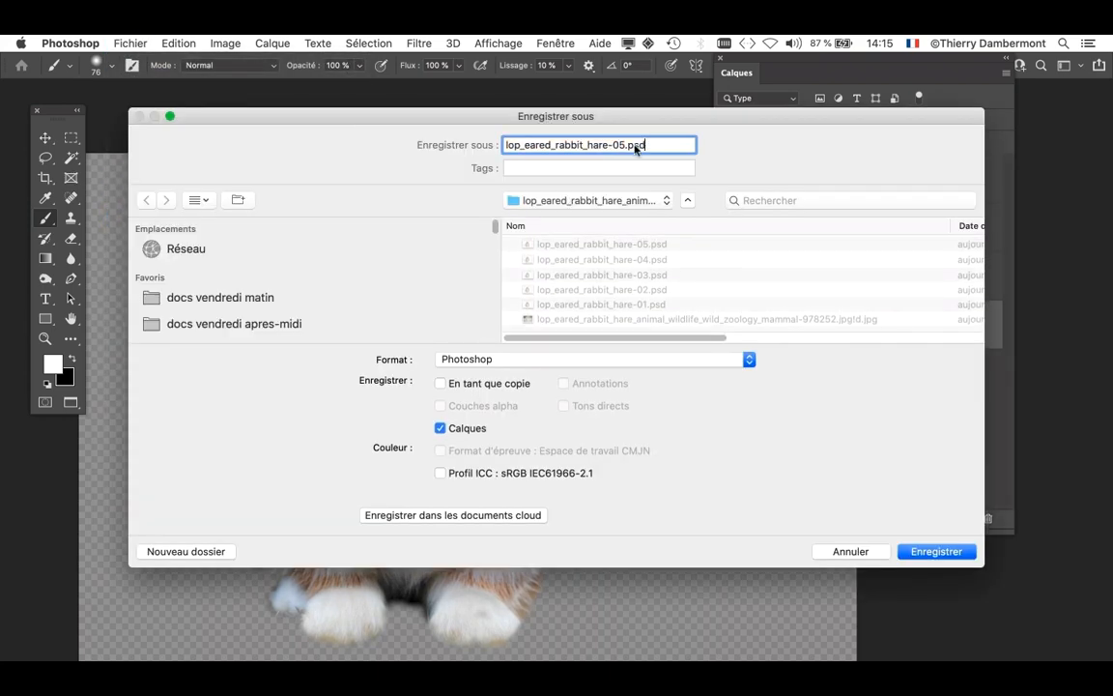
pyautogui.write('6')
pyautogui.press('Return')
pyautogui.press('Return')
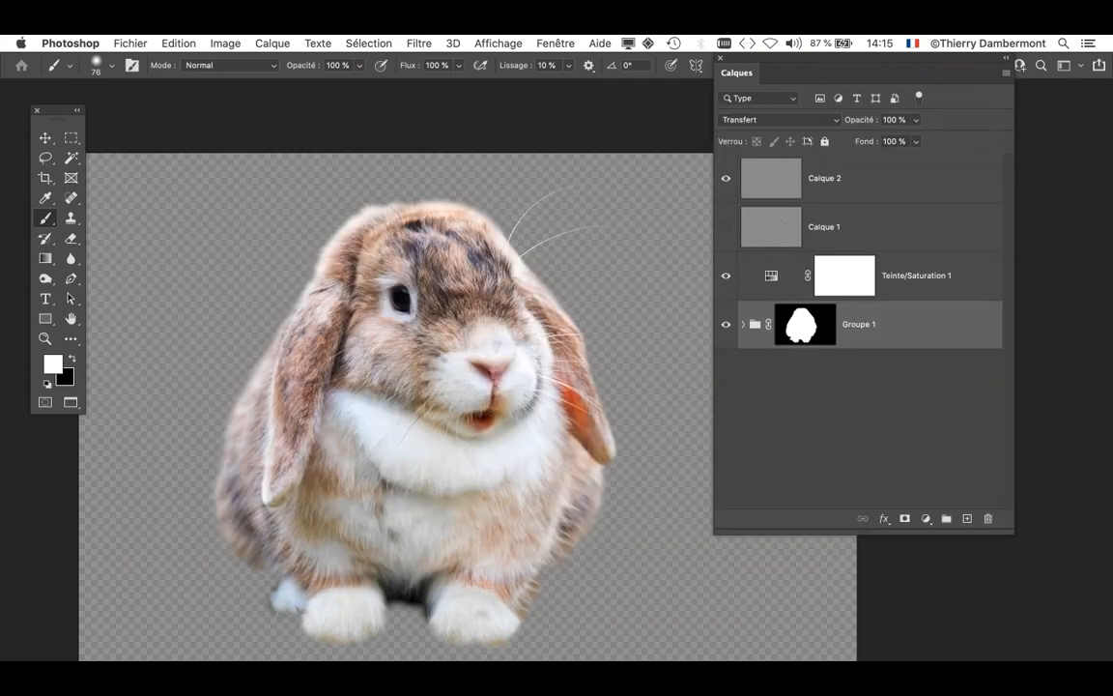